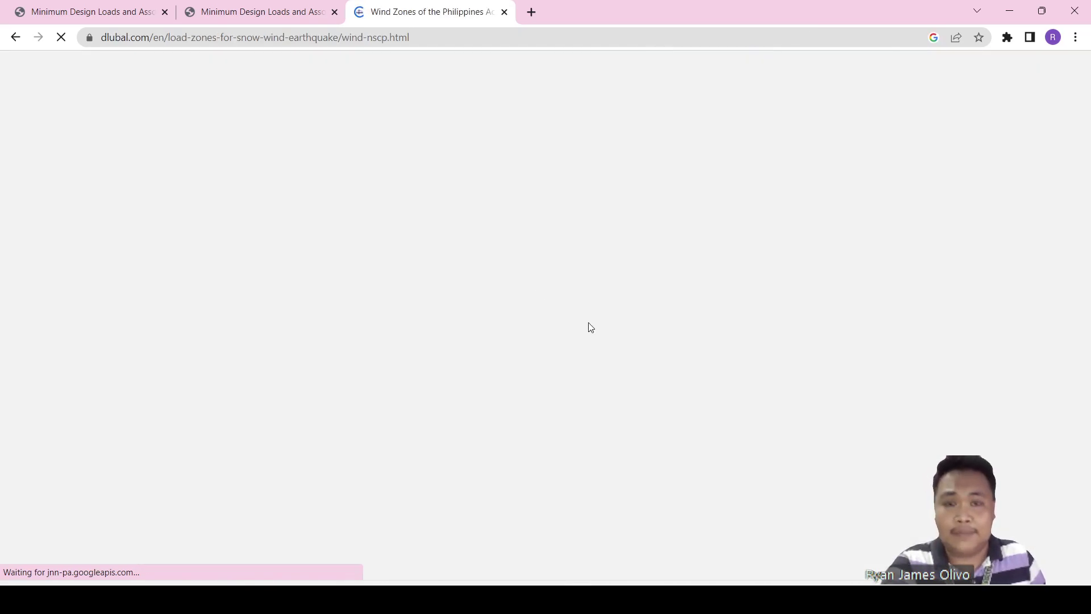
End the running Wind Coefficients slide show in PowerPoint and switch back to the Philippine wind zone map in the browser
key(alt+Tab)
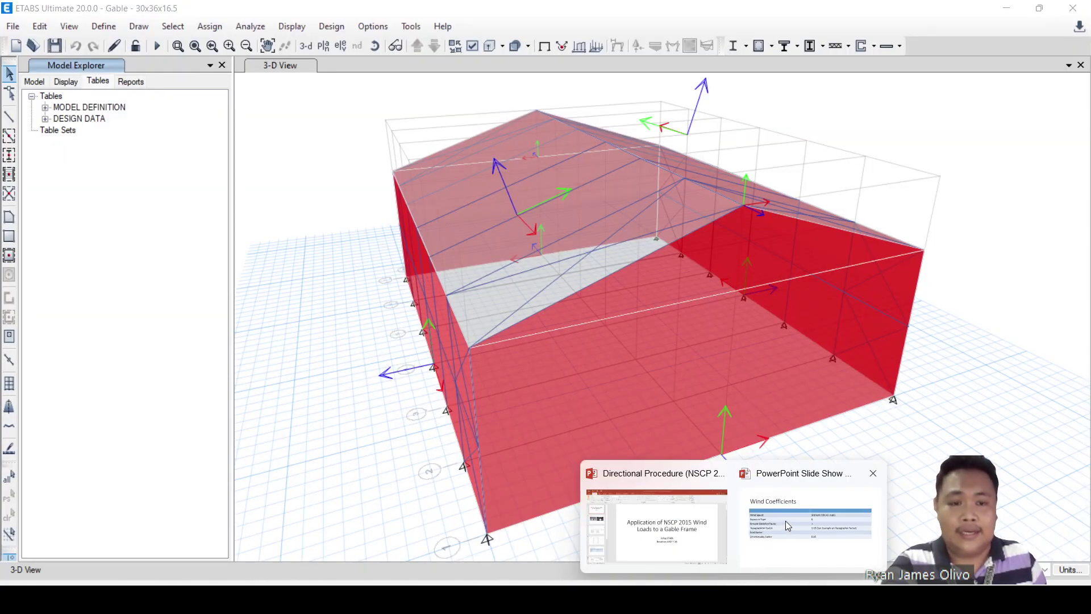
click(786, 520)
key(Escape)
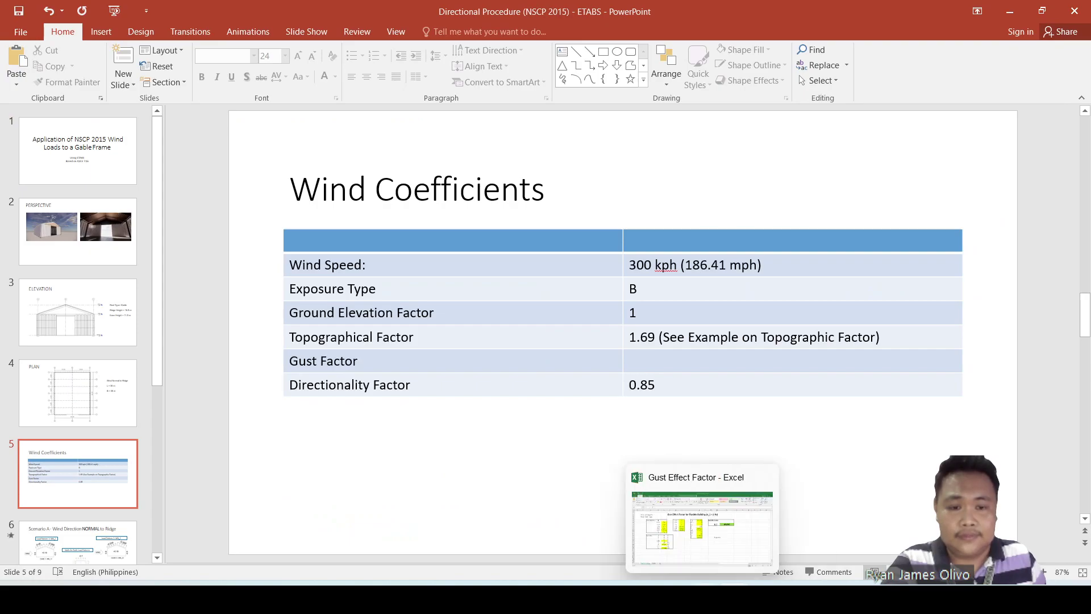
click(575, 597)
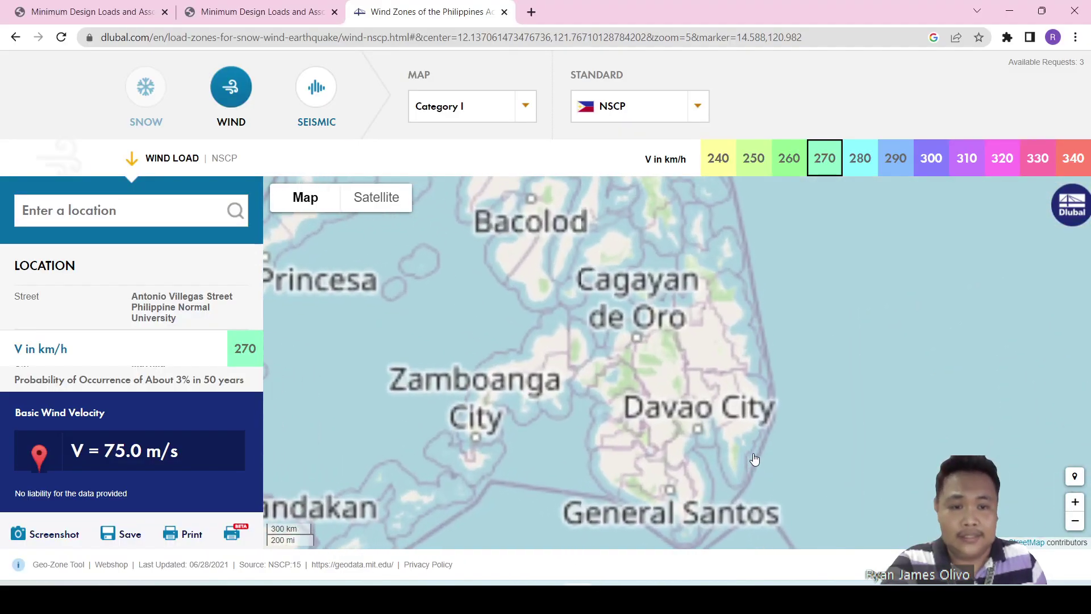
Look up the basic wind speed at Kabacan on the NSCP Category I wind zone map
scroll(736, 447, up, 4)
drag(712, 425, 759, 377)
scroll(434, 362, up, 1)
drag(460, 307, 510, 333)
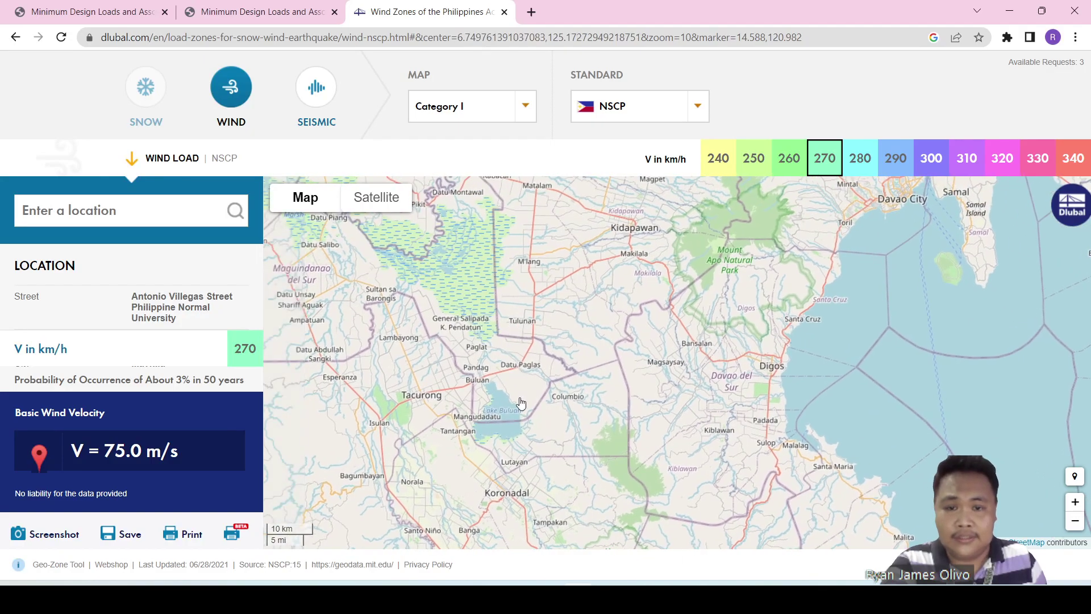
drag(524, 390, 566, 474)
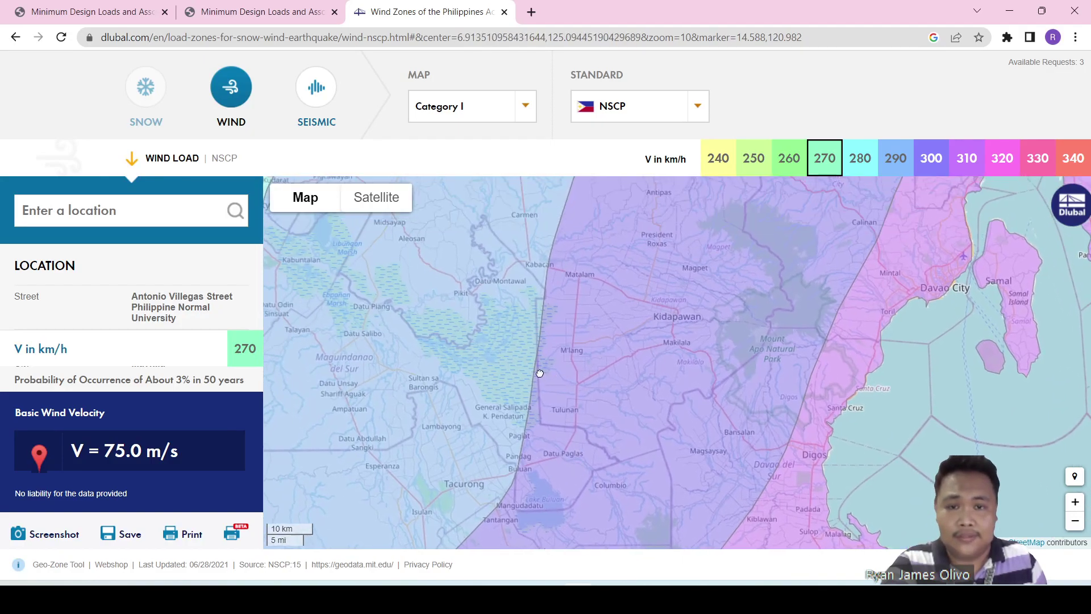
drag(538, 372, 551, 459)
mouse_move(637, 330)
mouse_down()
mouse_move(598, 401)
mouse_move(621, 277)
mouse_up()
click(643, 351)
click(566, 372)
click(521, 294)
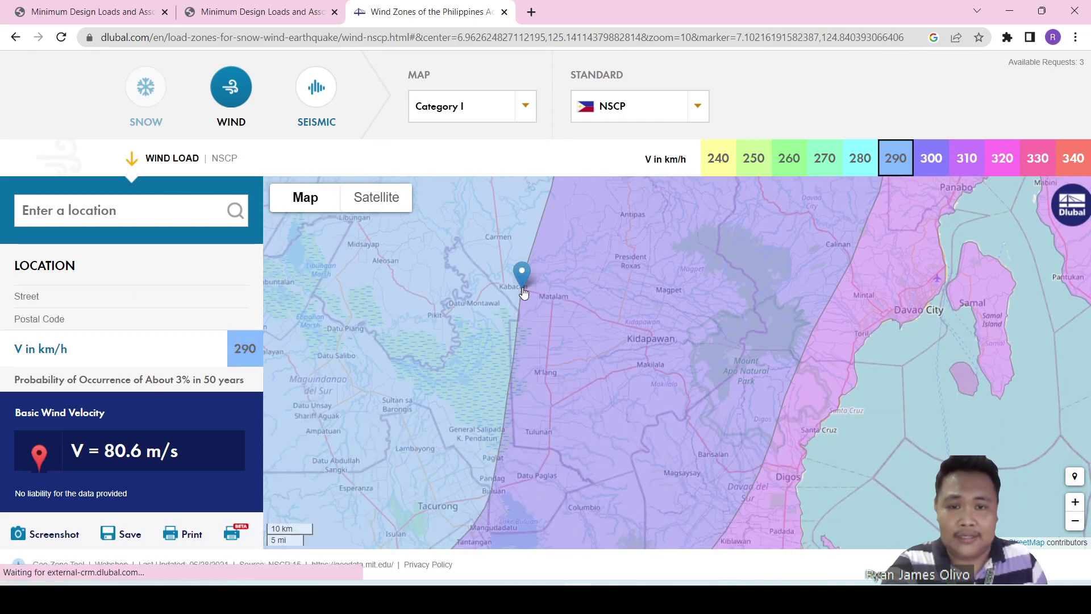
Check the wind speed near Osias, at the University of Southern Mindanao, and just east of the zone boundary beside it
scroll(522, 293, up, 4)
scroll(505, 304, up, 2)
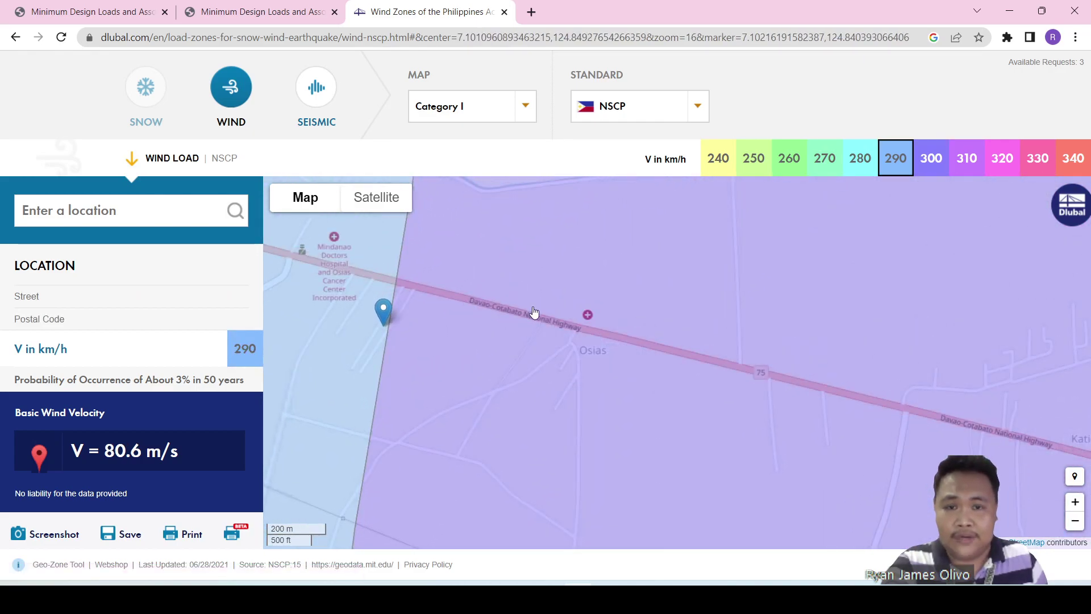
click(548, 351)
scroll(591, 337, down, 3)
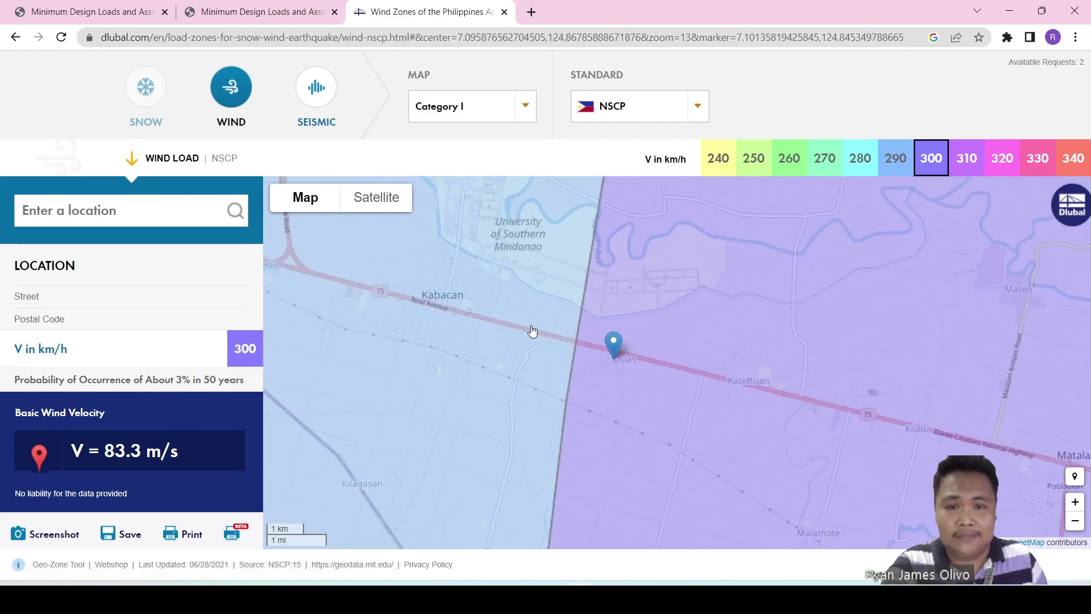
scroll(560, 253, up, 1)
click(544, 247)
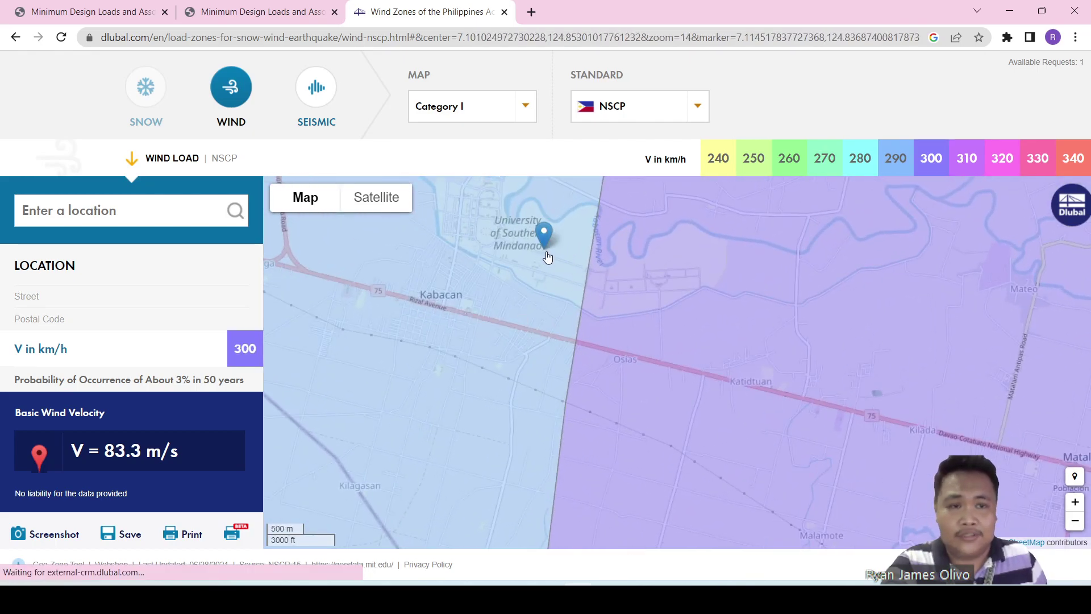
click(633, 272)
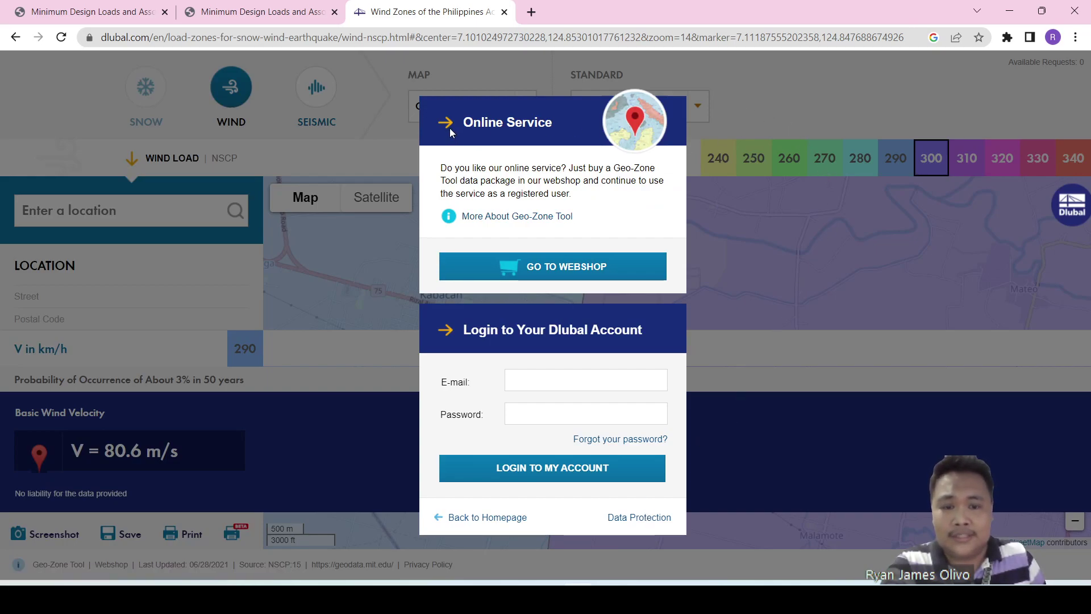
Close the Dlubal wind zone page and start the PowerPoint slide show from the Wind Coefficients slide
click(461, 517)
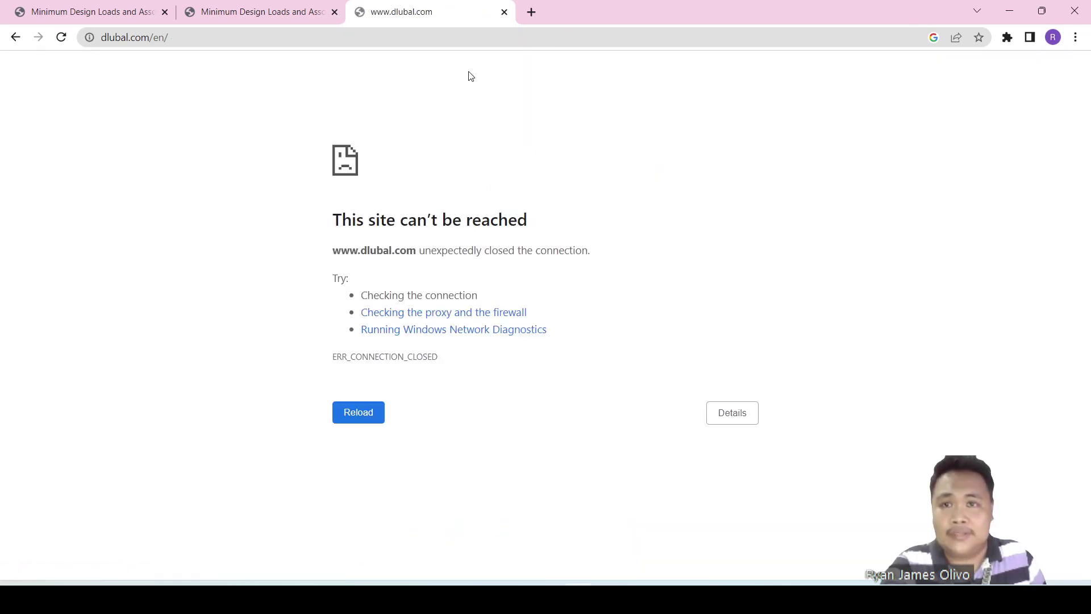
key(ctrl+w)
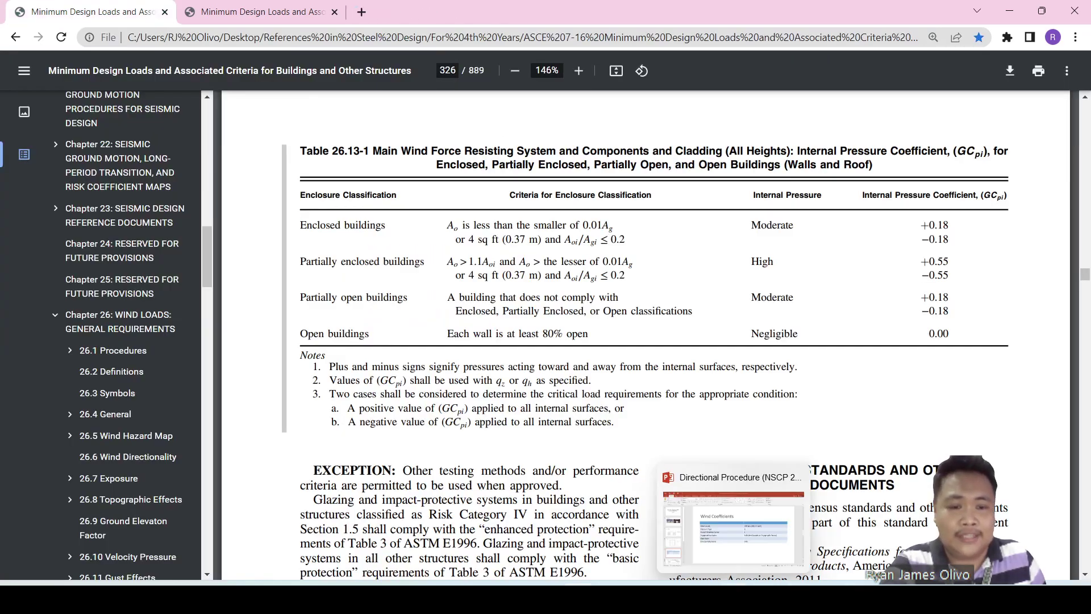
click(733, 598)
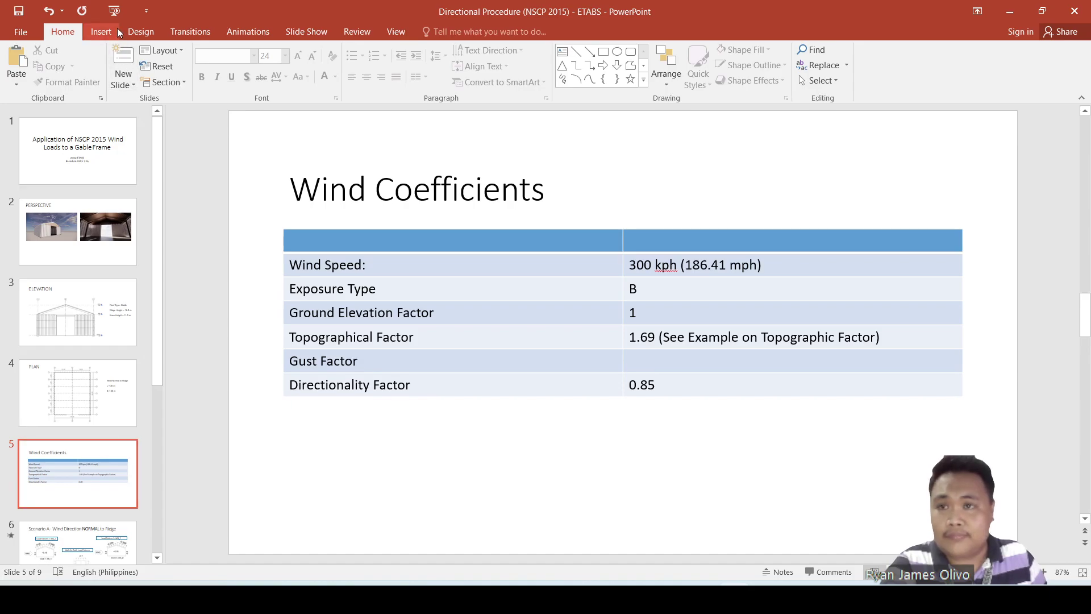
click(291, 32)
click(71, 62)
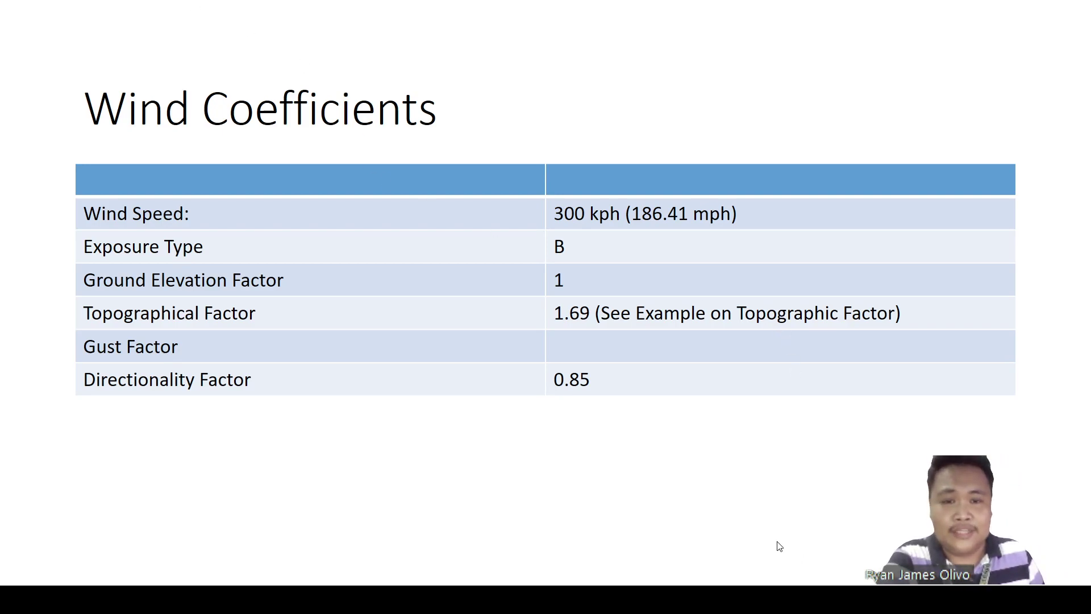
End the slide show, switch to the gable frame model in ETABS and run the analysis for the Modal load case only
key(Escape)
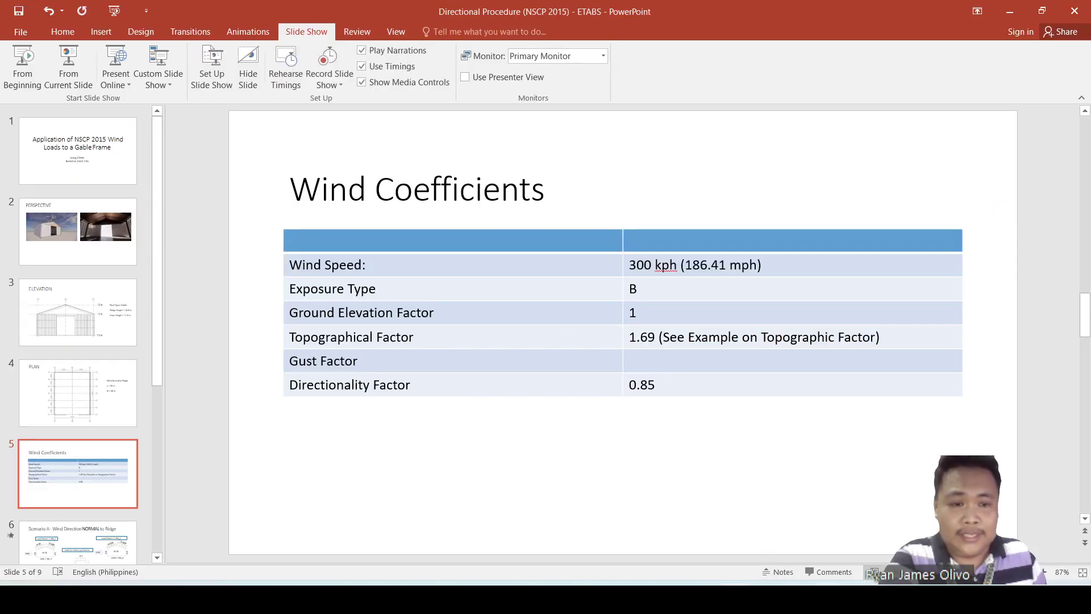
key(alt+Tab)
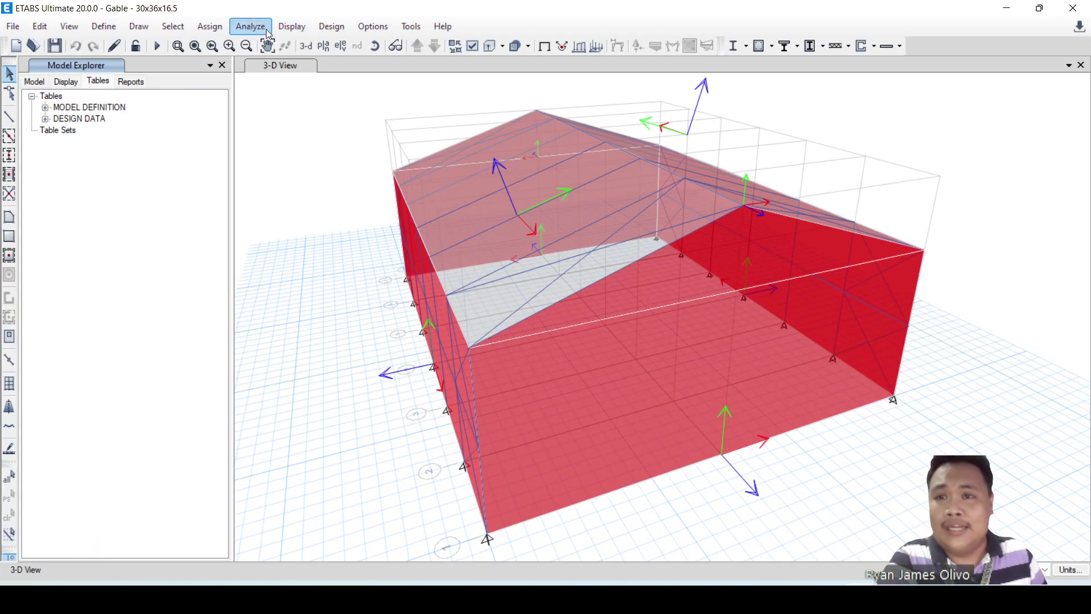
click(241, 32)
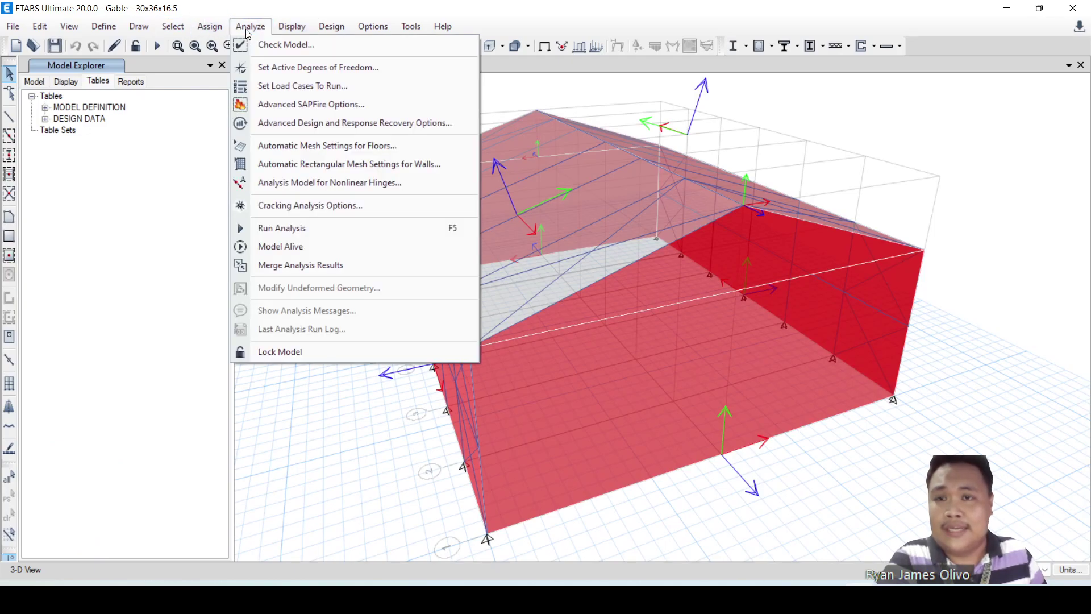
click(280, 84)
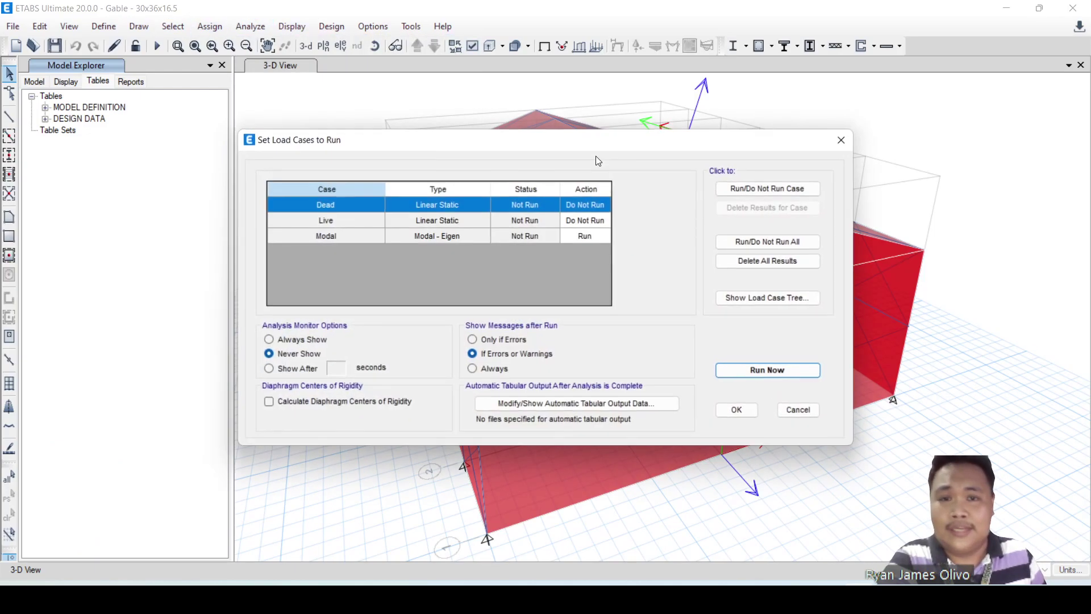
click(585, 236)
click(747, 371)
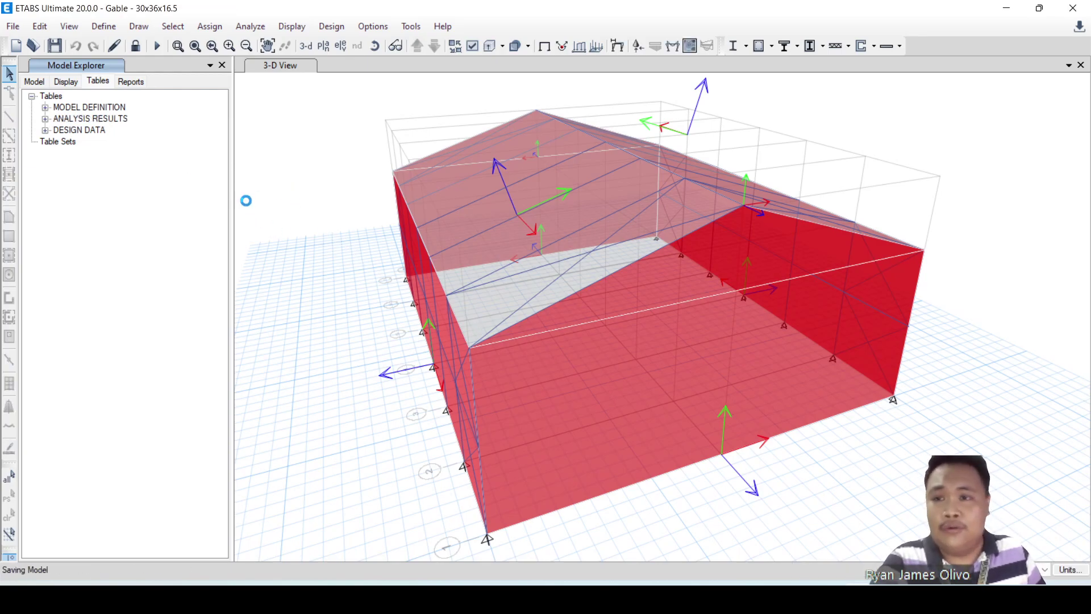
Open the Modal Periods And Frequencies results table and pick out the mode 1 frequency
click(46, 119)
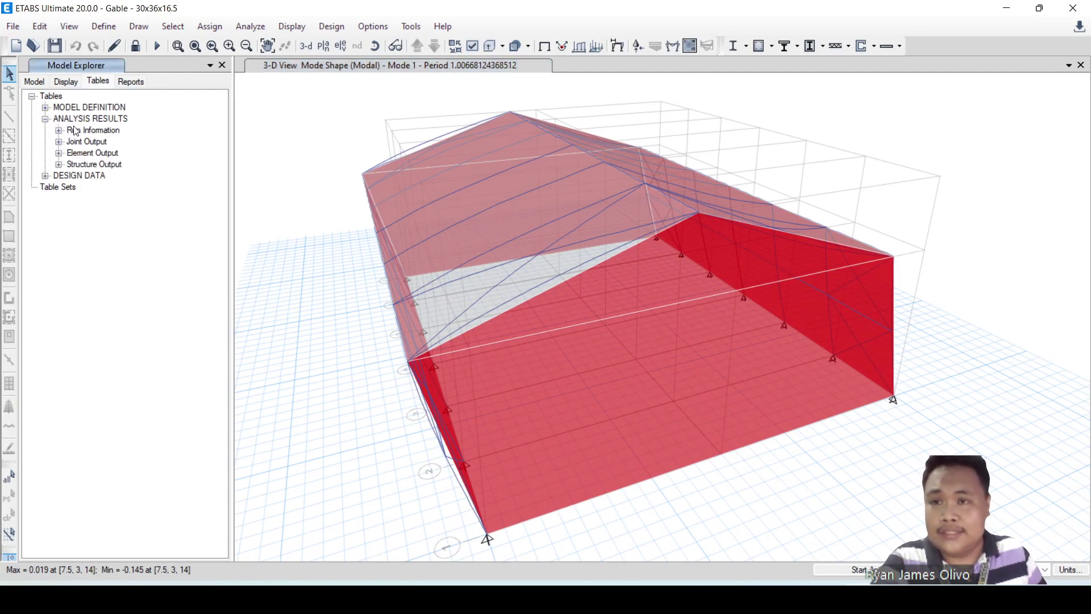
click(58, 164)
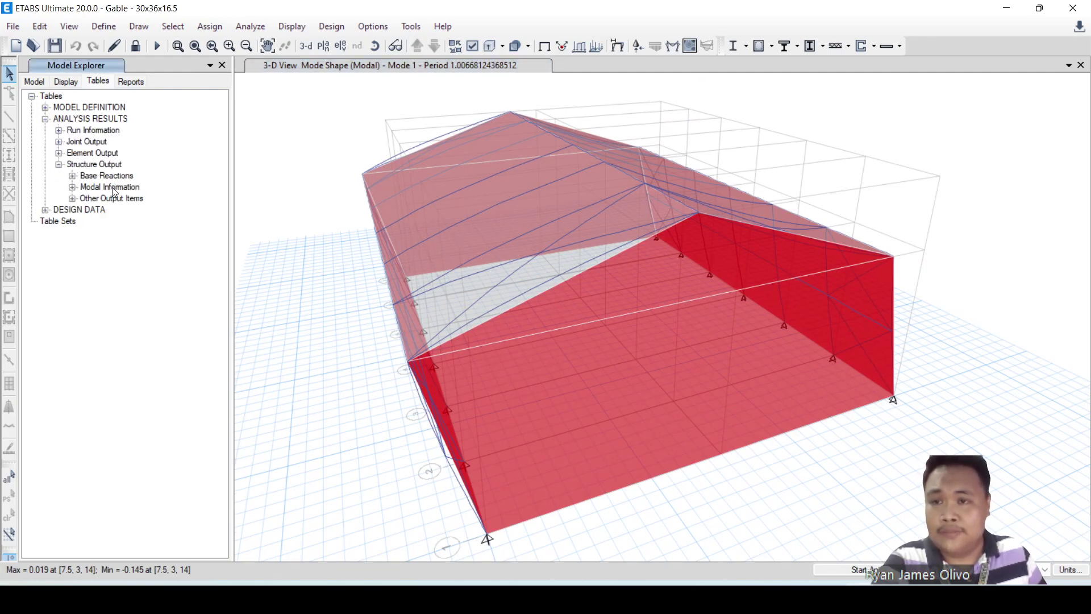
click(72, 187)
click(161, 199)
right_click(160, 200)
click(200, 206)
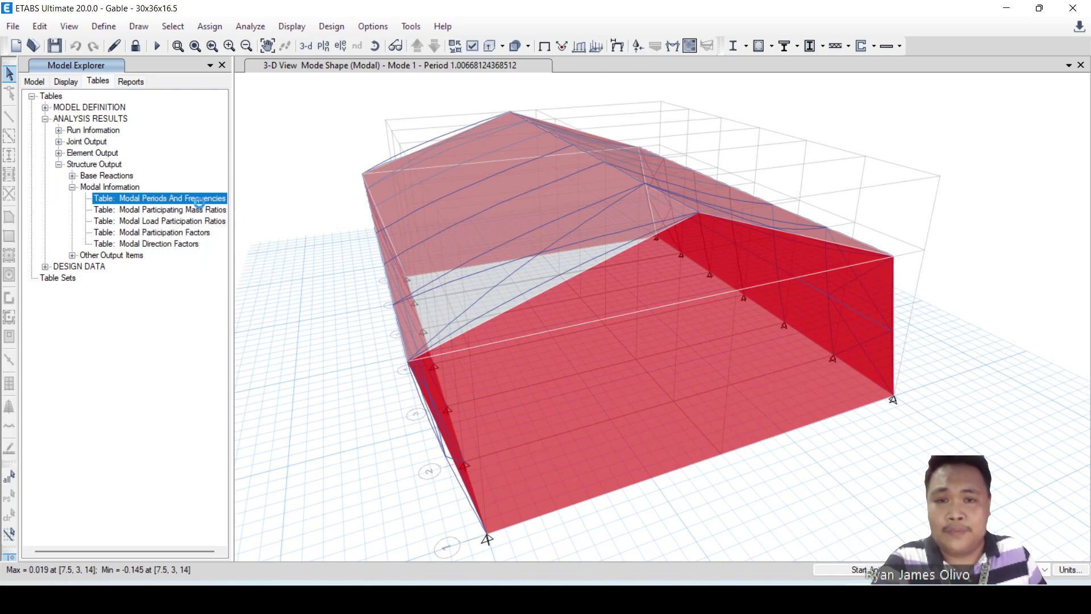
click(493, 208)
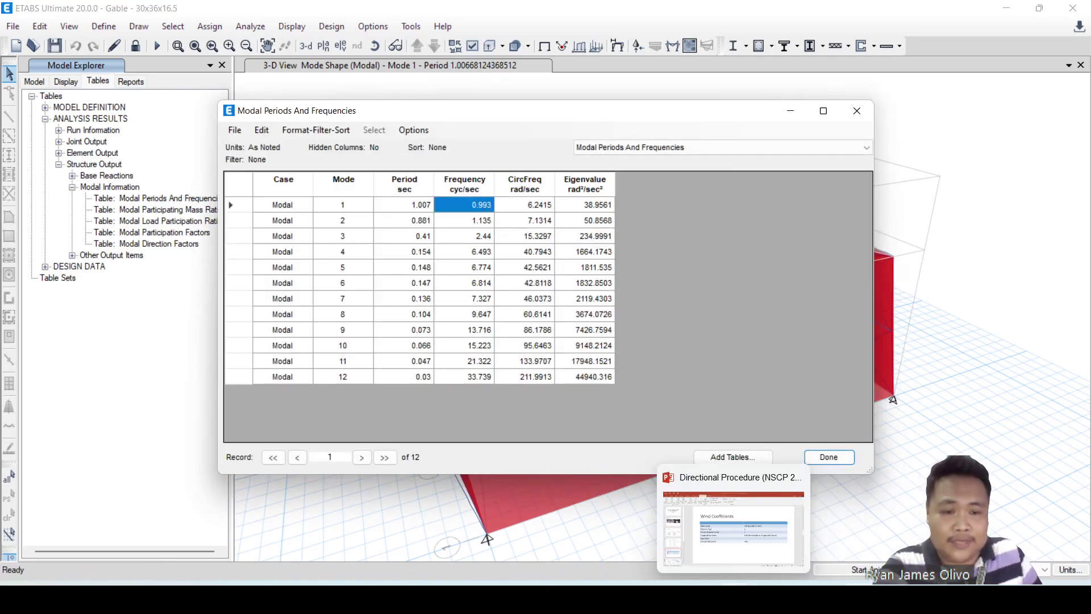
In the Gust Effect Factor workbook in Excel, enter 0.993 Hz for n_1, then check the exposure and G_f cells
click(704, 599)
click(260, 422)
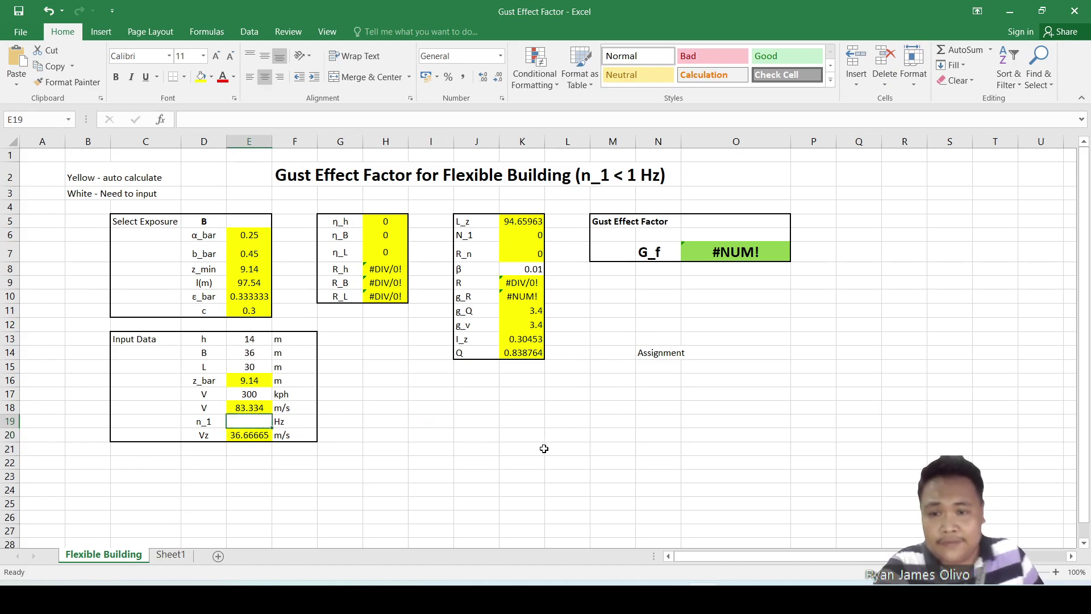
text(0.993)
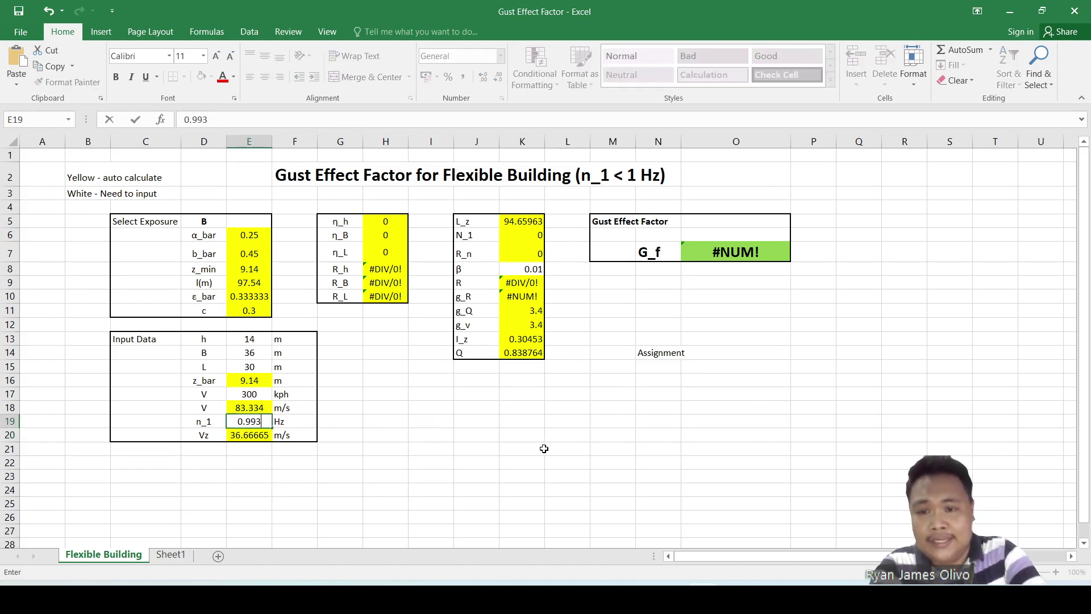
key(Up)
key(Up)
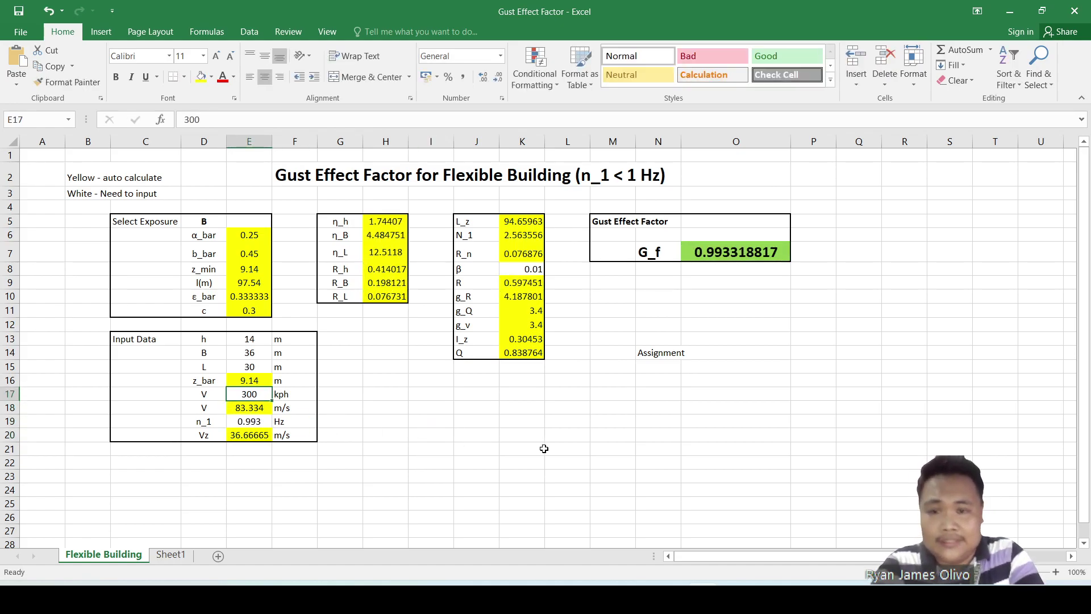
click(224, 221)
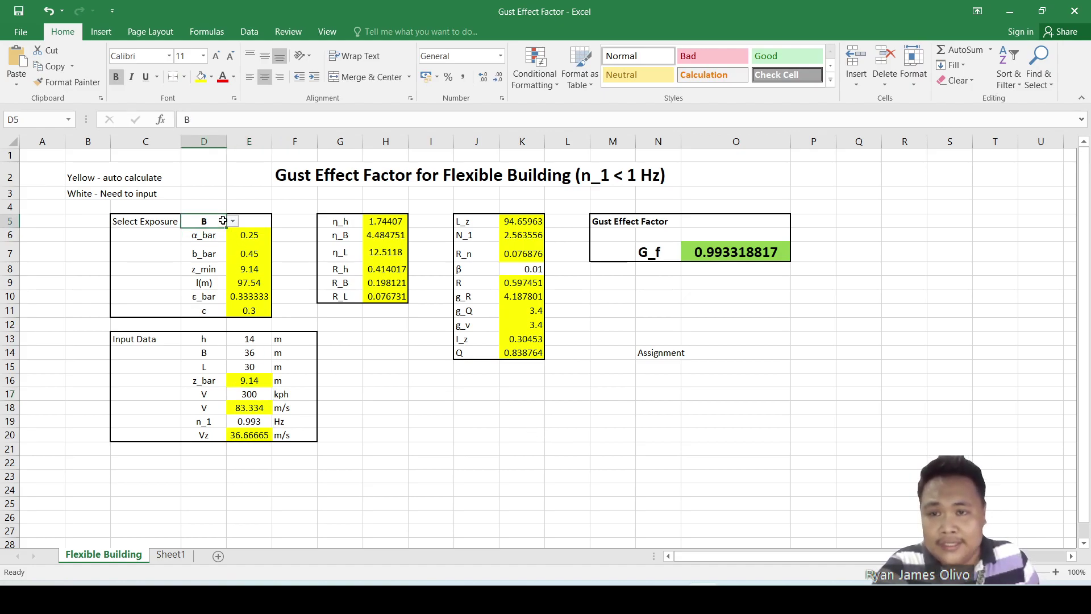
click(707, 256)
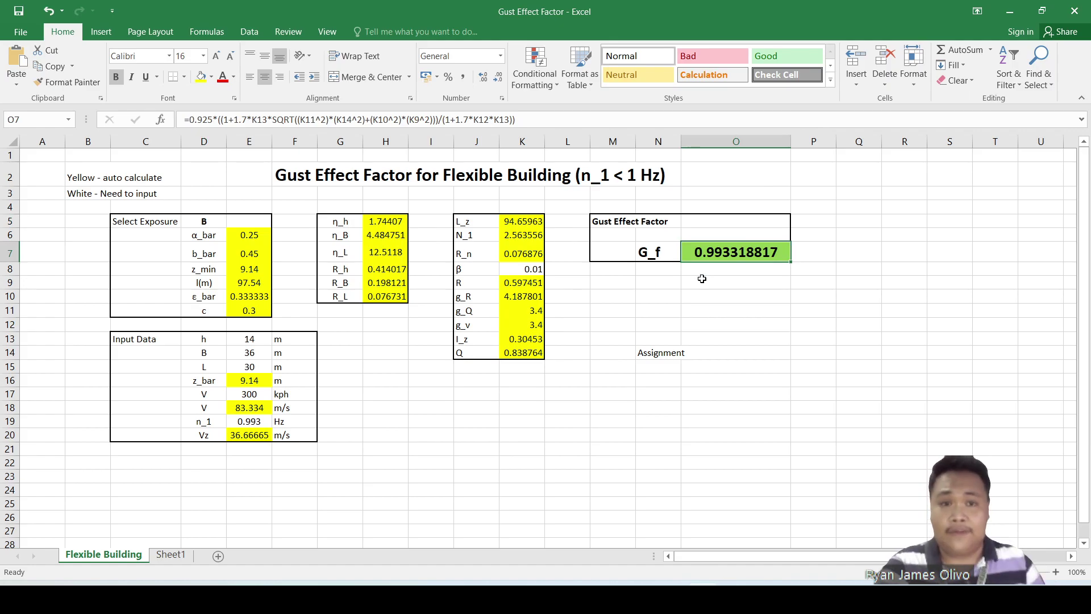
Enter 1 in cell O9 below the gust effect factor and the note "rigid , G = 0.85" in cell O11
click(703, 285)
text(1)
click(716, 325)
click(717, 310)
text(rigid )
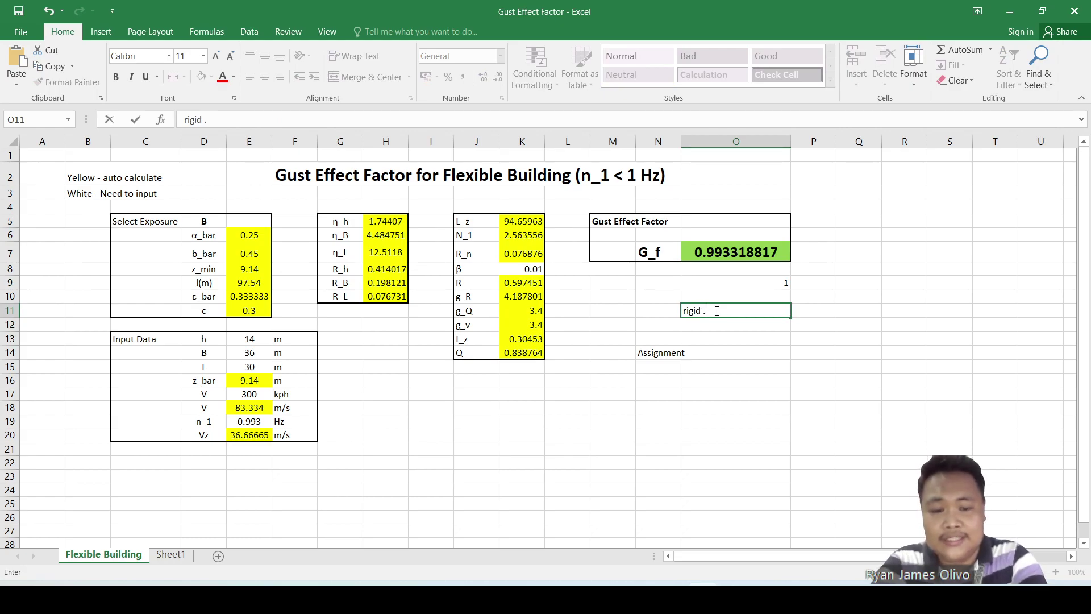
text(, G = 0.85)
key(Return)
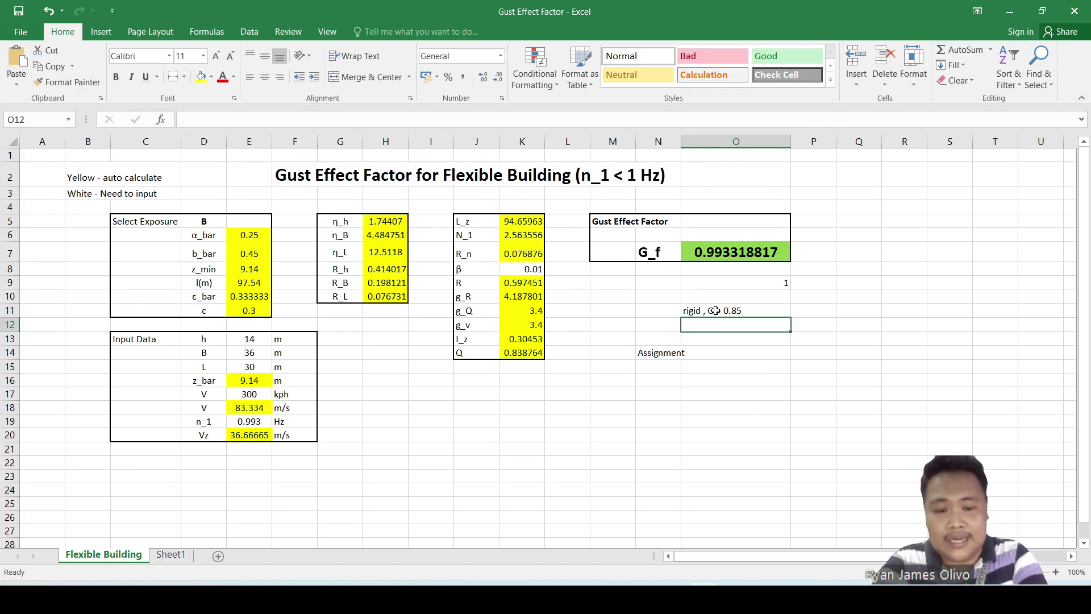
Write the frequency comparison "0.993<1 Hz" in cell O12 under the rigid building note
text(<)
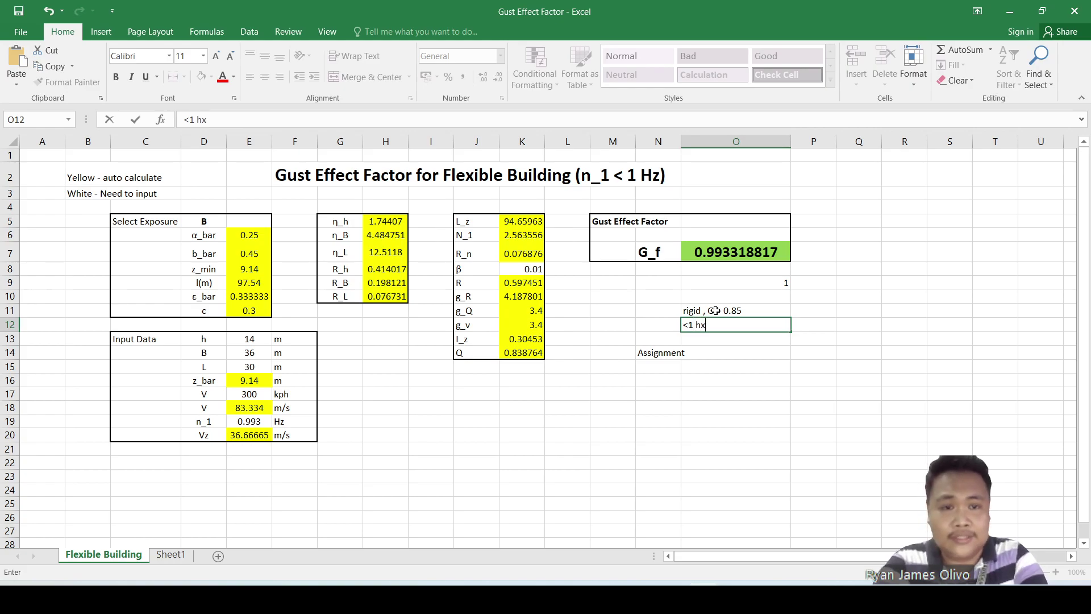
text(1 Hz)
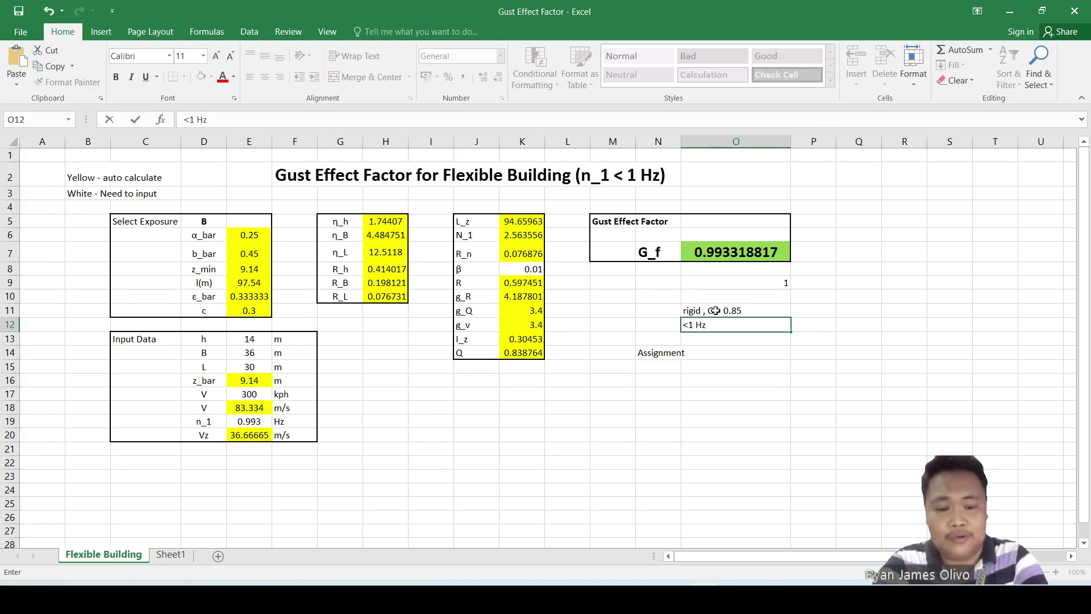
key(Left)
key(Right)
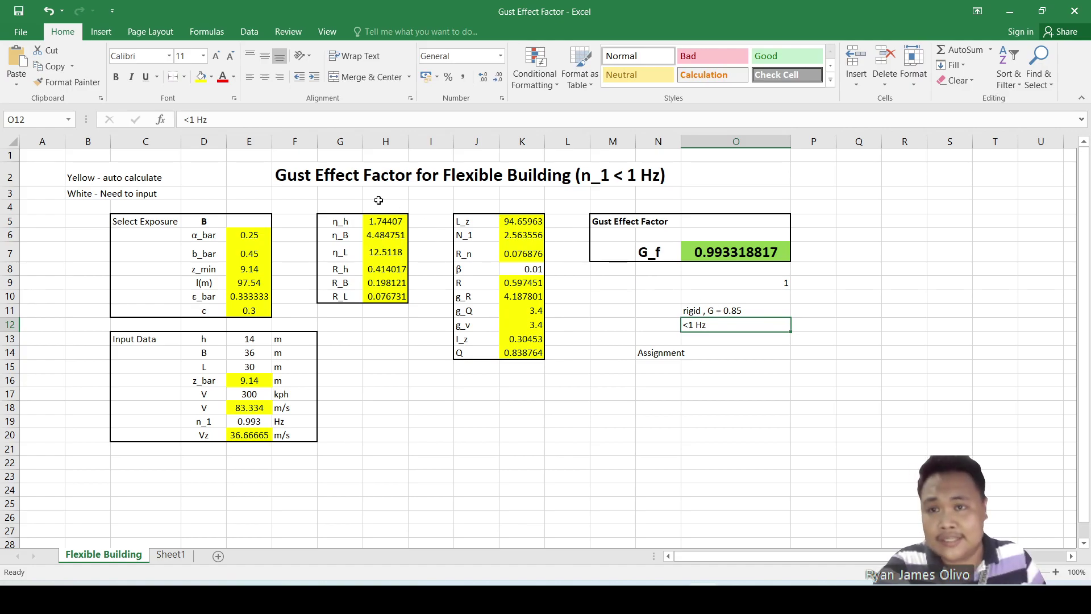
click(179, 119)
text(0.993)
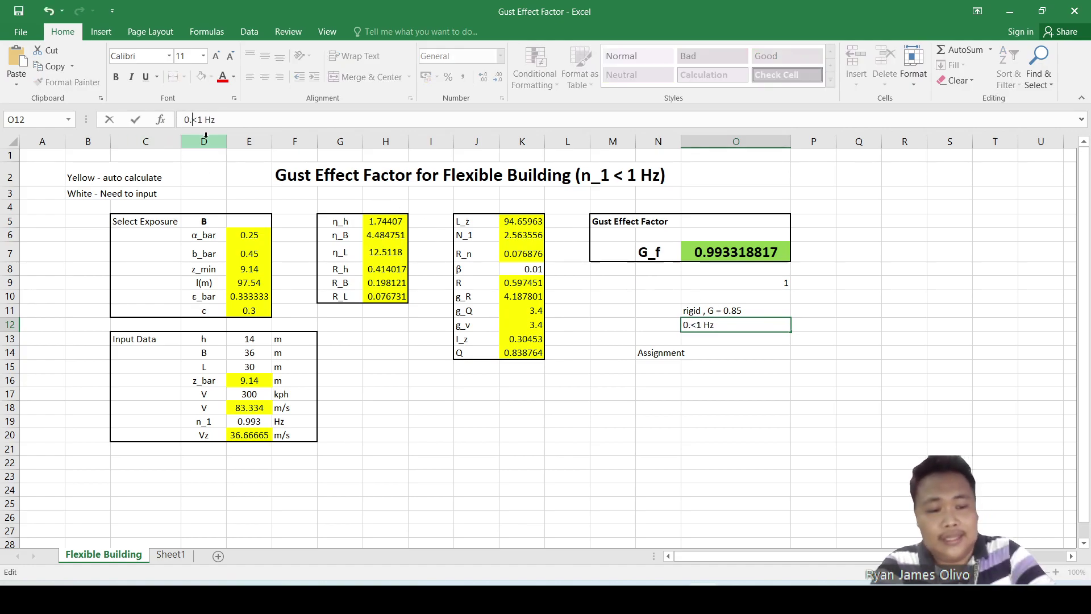
click(855, 435)
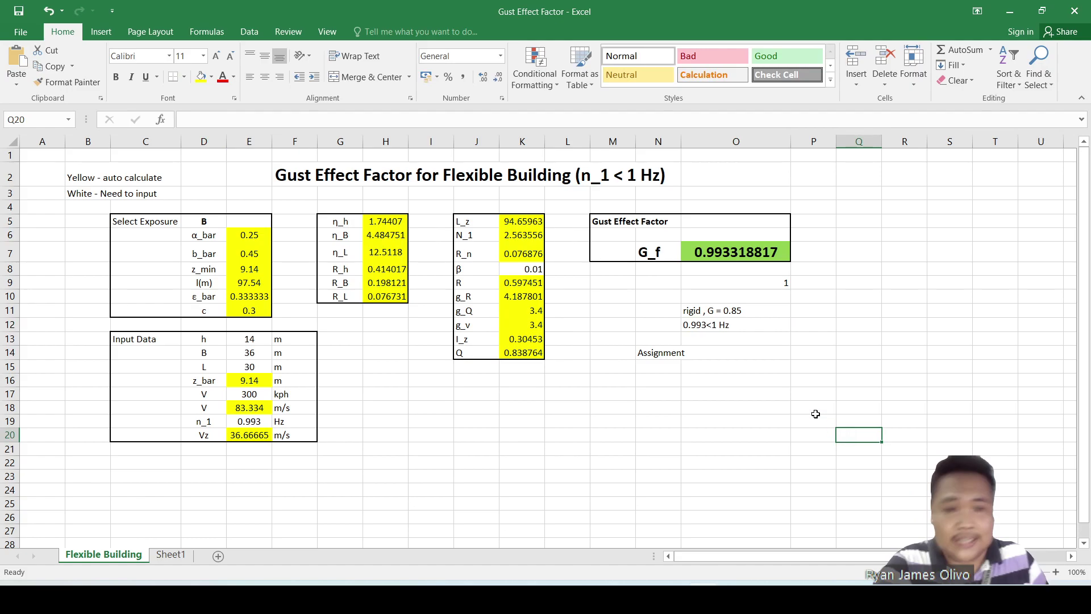
Try a wind speed V of 150 kph in cell E17 to compare the gust effect factor, and restore it to 300 kph
click(264, 394)
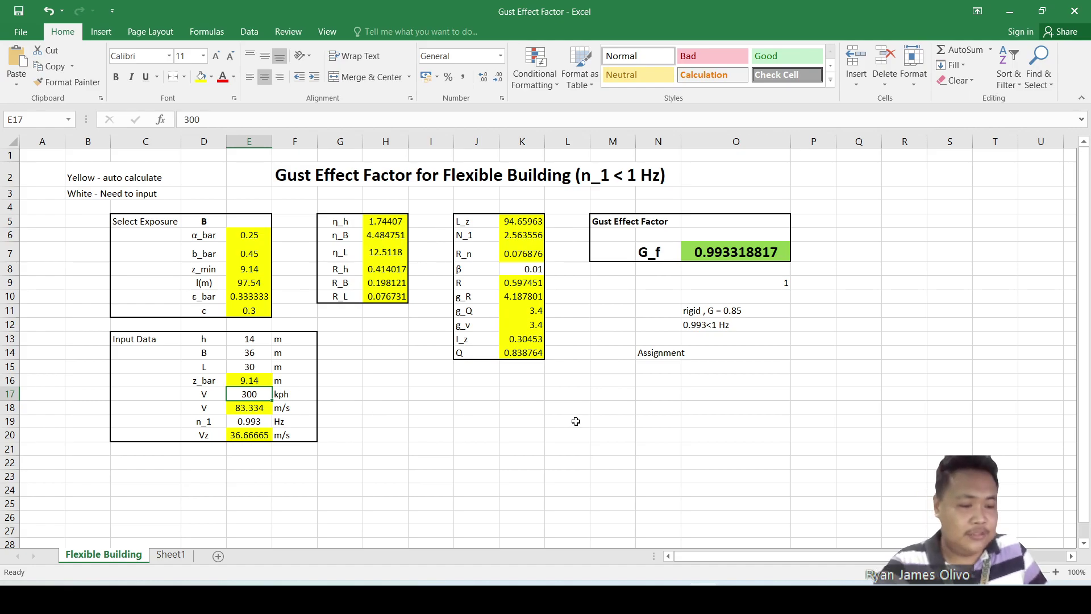
click(773, 253)
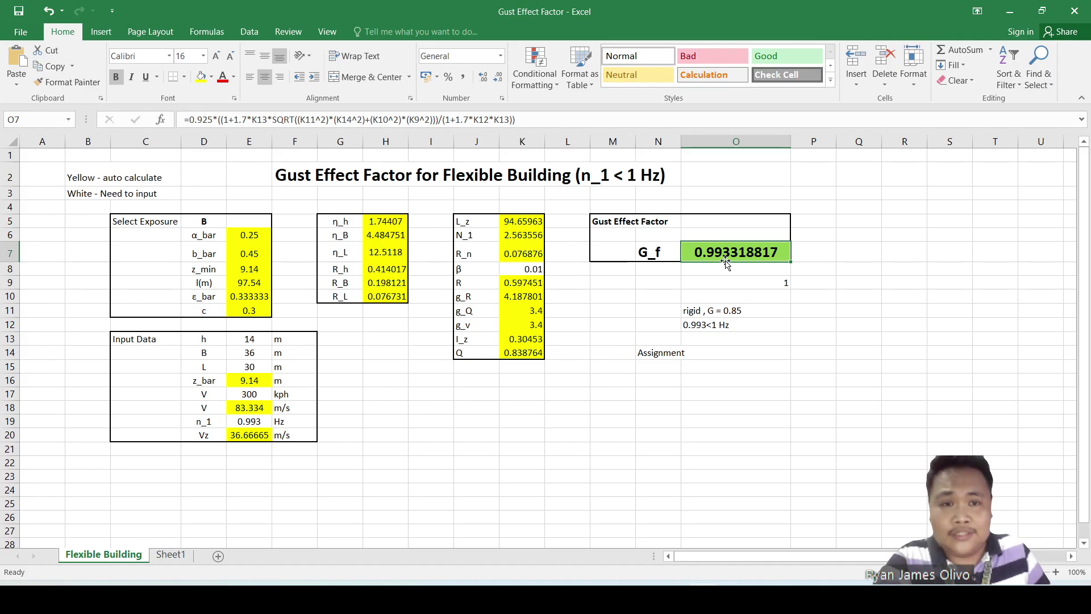
click(267, 393)
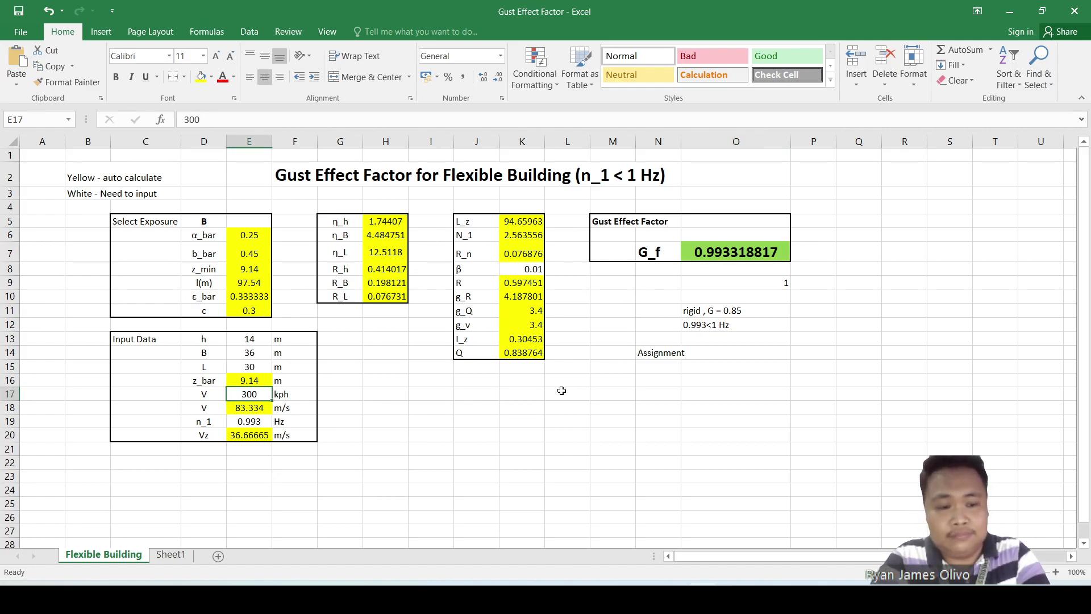
text(150)
key(Return)
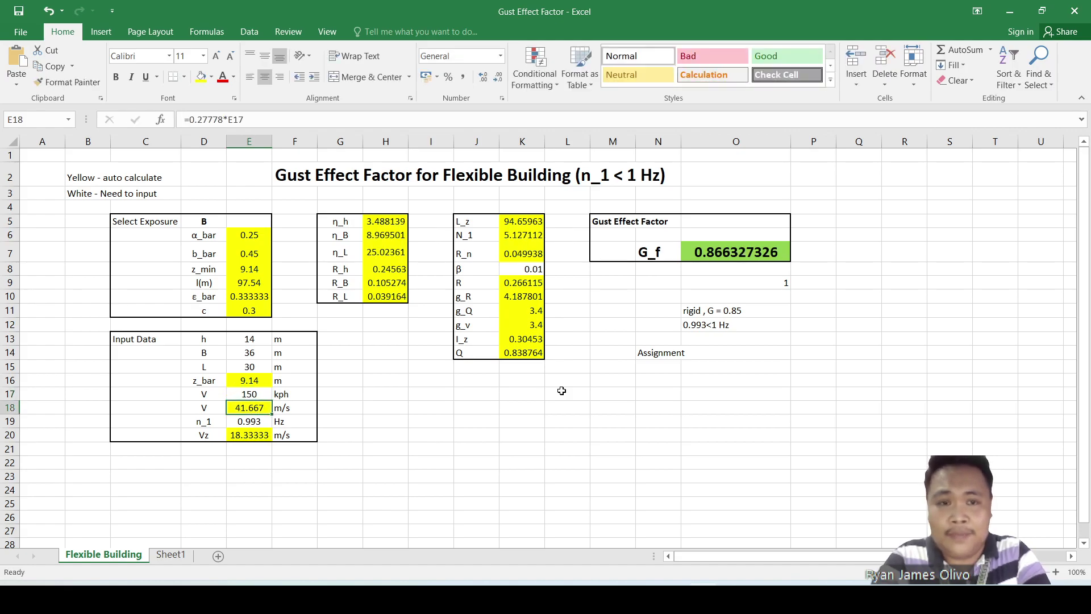
key(Up)
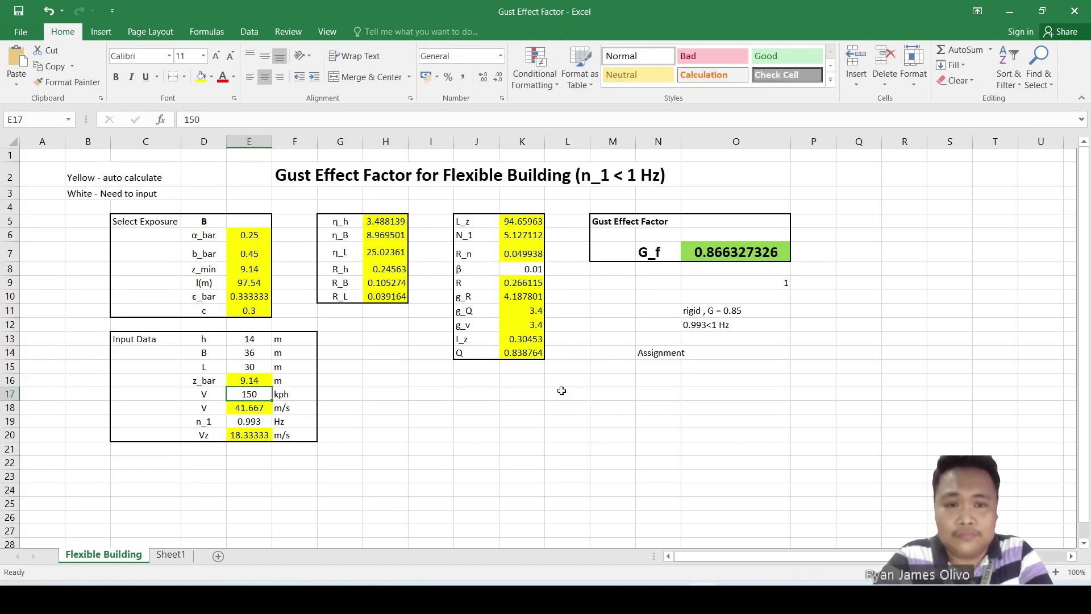
text(300)
key(Return)
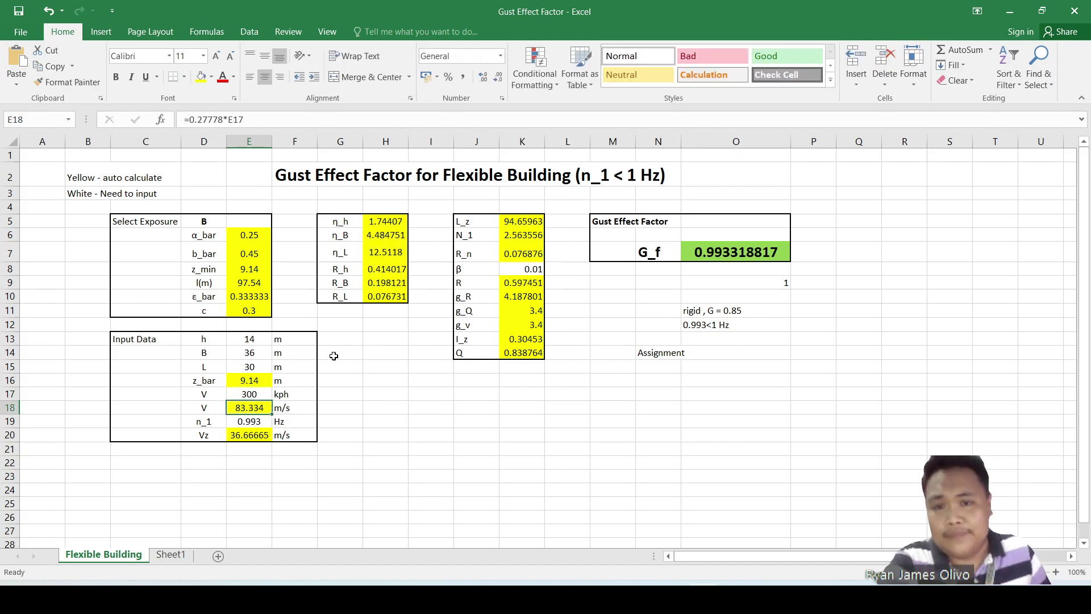
Swap the building plan dimensions in the input data, entering B = 30 m and L = 36 m
drag(262, 370, 259, 349)
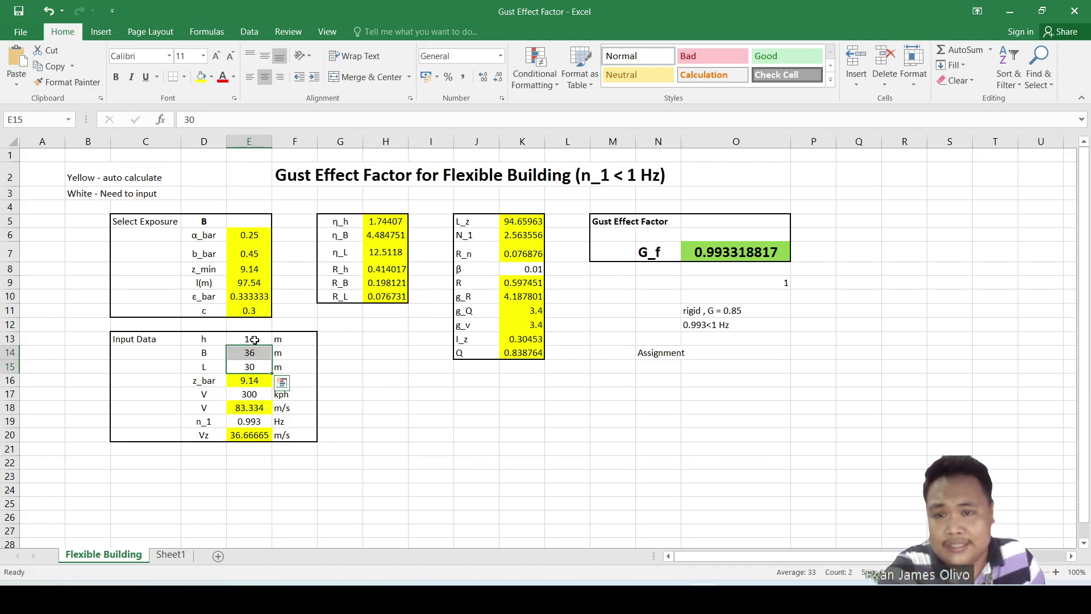
click(256, 339)
click(256, 352)
text(30)
key(Return)
text(36)
key(Return)
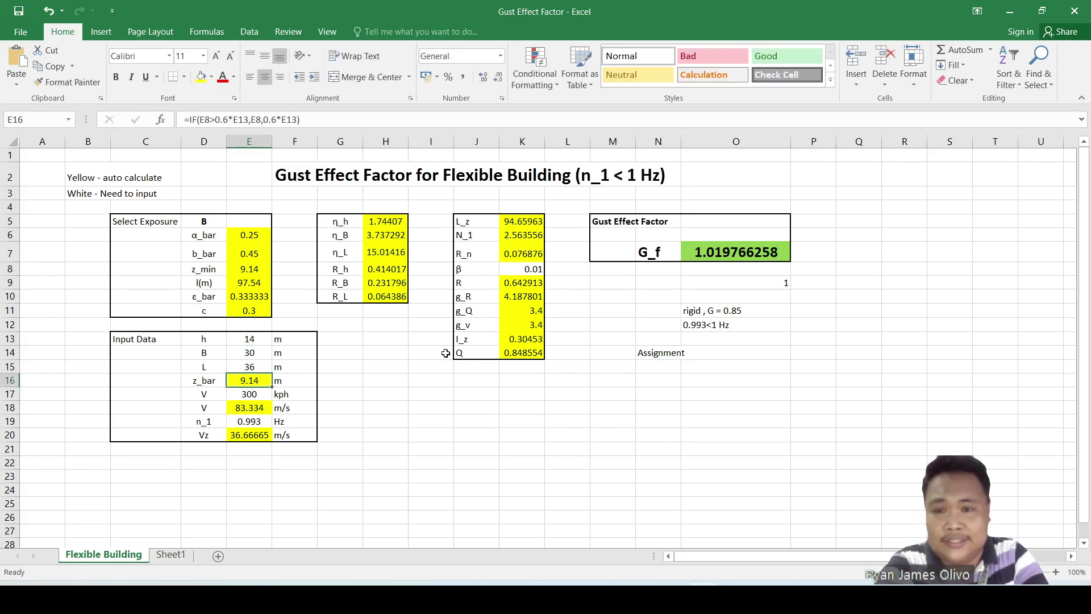
Return the plan dimensions to their original orientation, with B = 36 m and L = 30 m
key(Up)
key(Up)
key(Down)
key(Down)
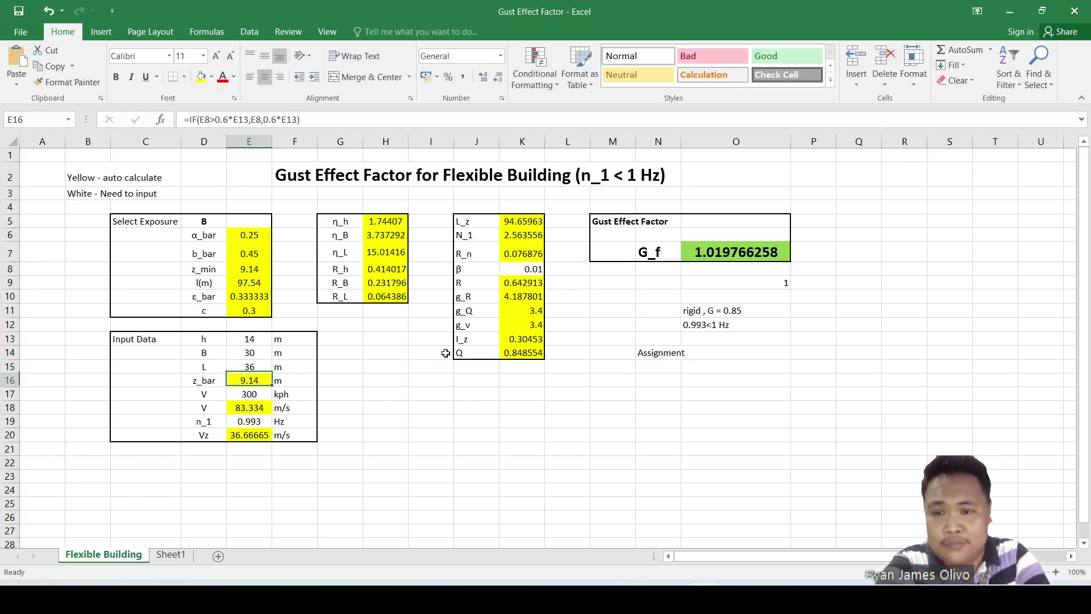
key(Up)
key(Up)
key(Down)
key(Up)
key(Down)
key(Up)
key(Down)
key(Up)
text(36)
key(Return)
text(30)
key(Return)
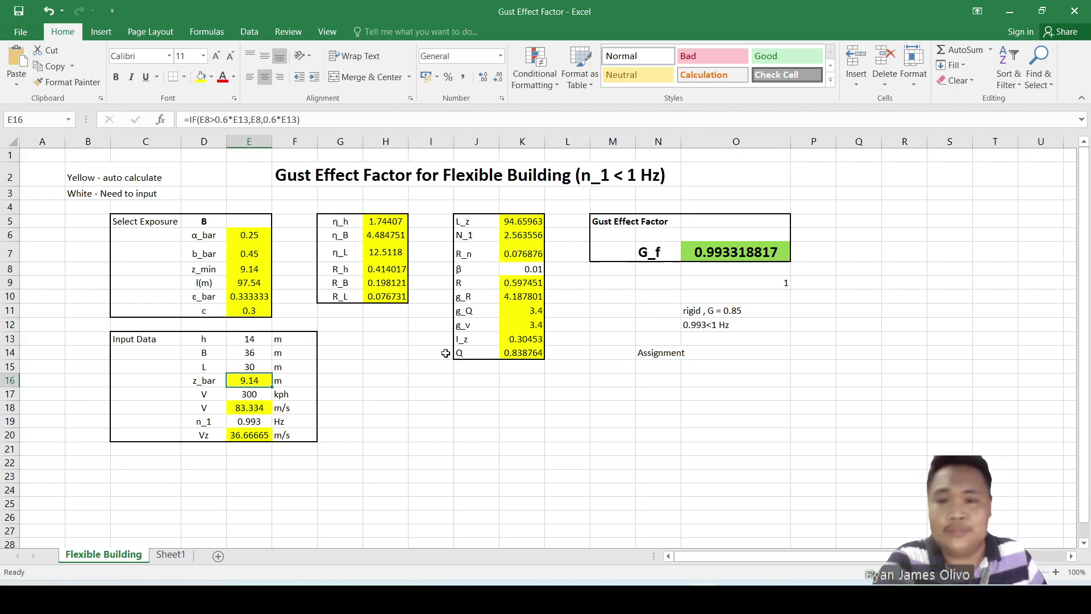
Review the wind speed input, the rounded gust factor in O9 and the rigid building and frequency notes below it
click(435, 492)
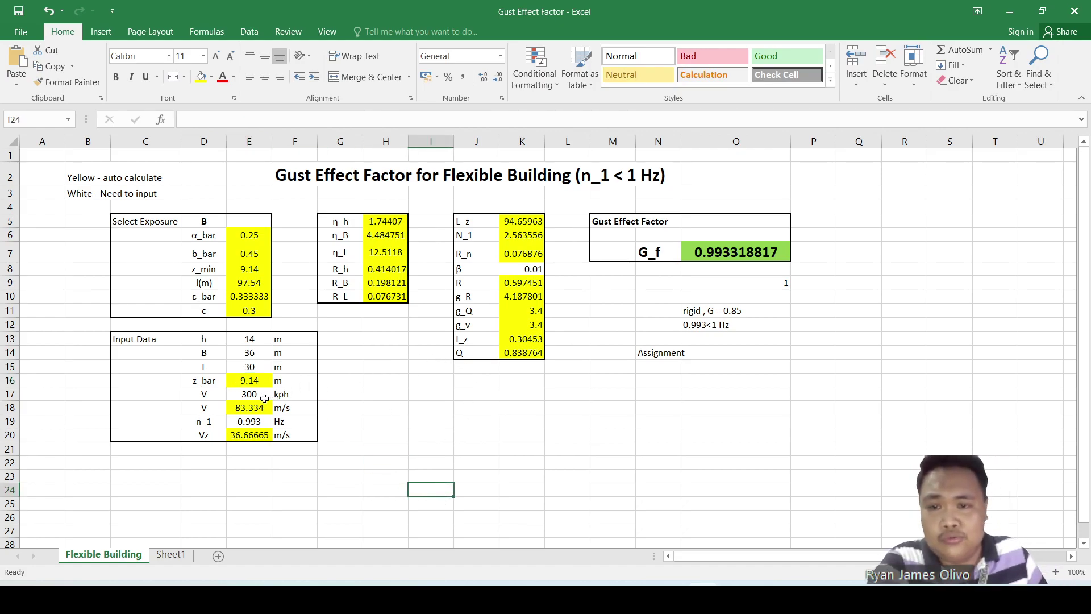
click(785, 282)
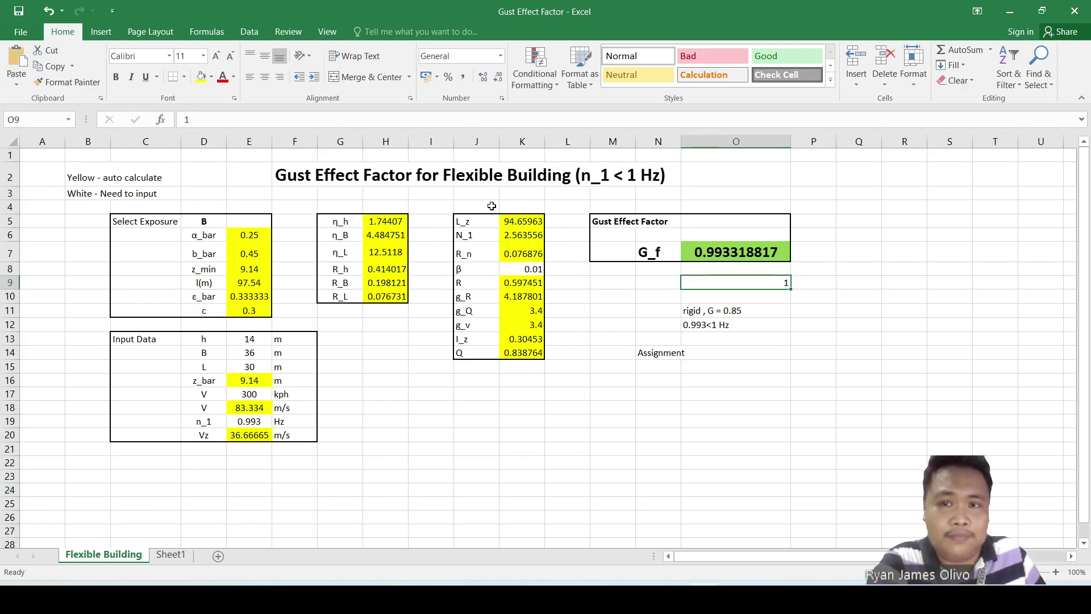
click(766, 315)
click(714, 337)
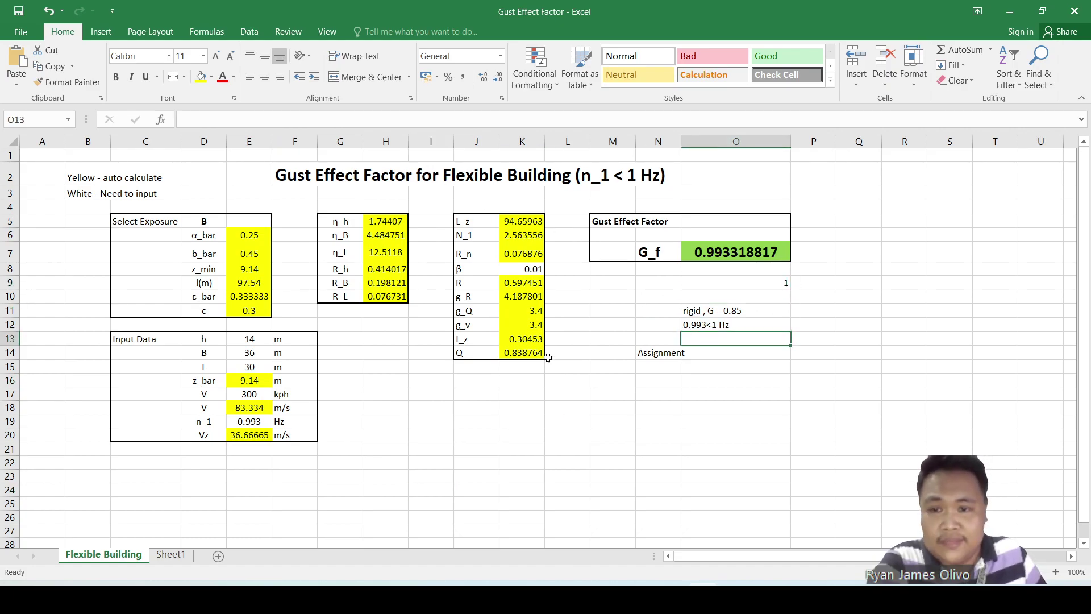
click(257, 396)
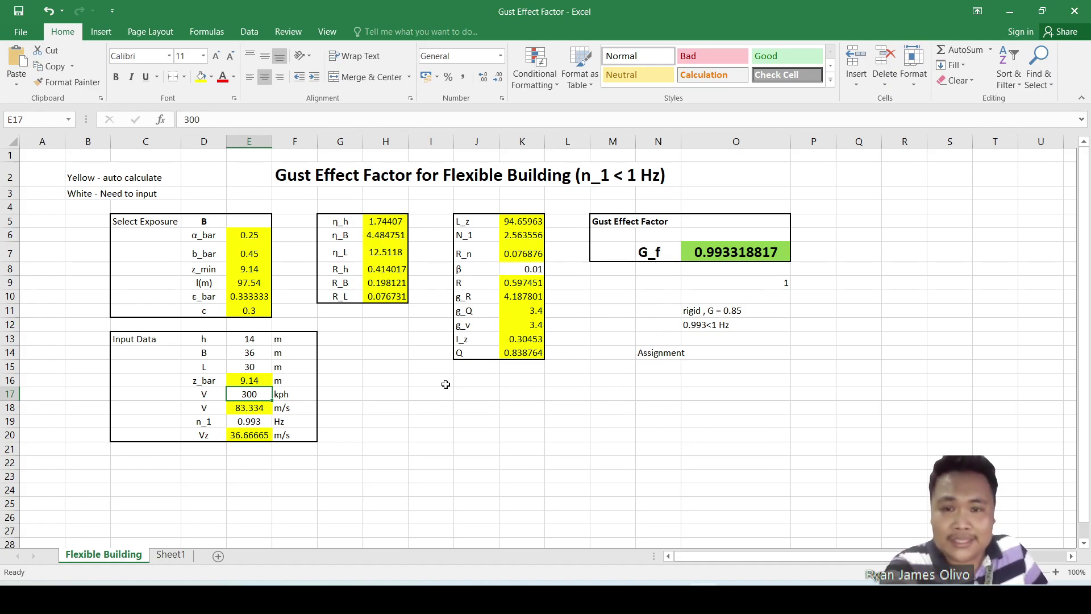
click(767, 311)
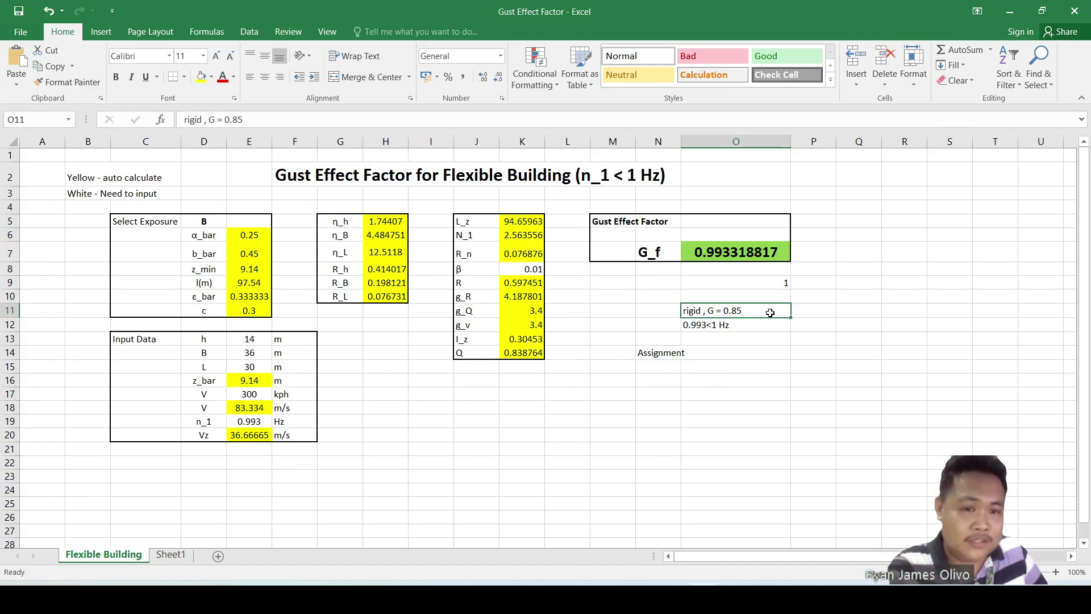
click(733, 325)
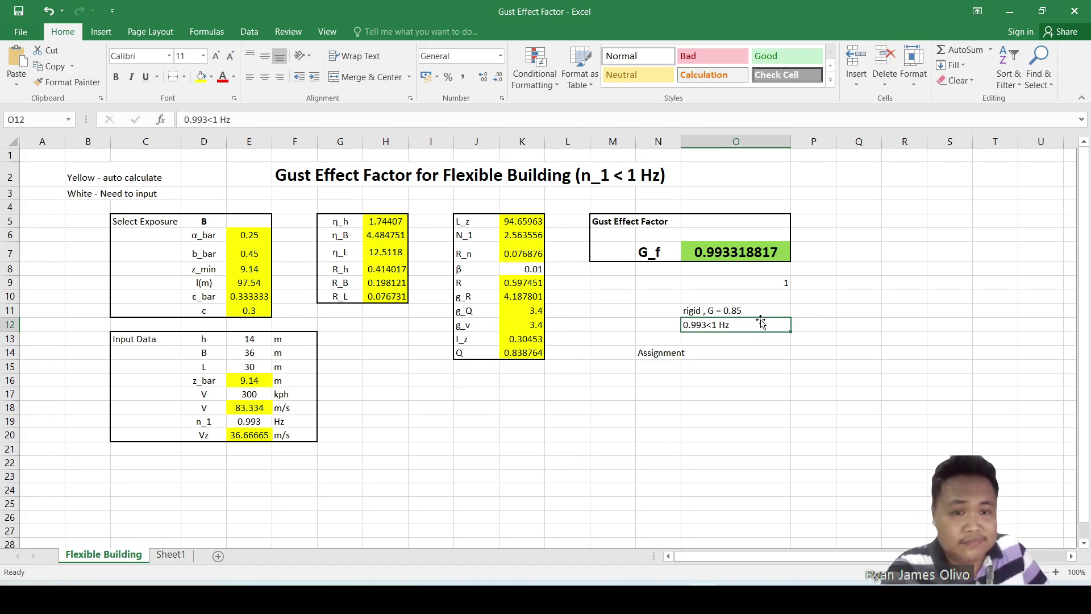
click(779, 282)
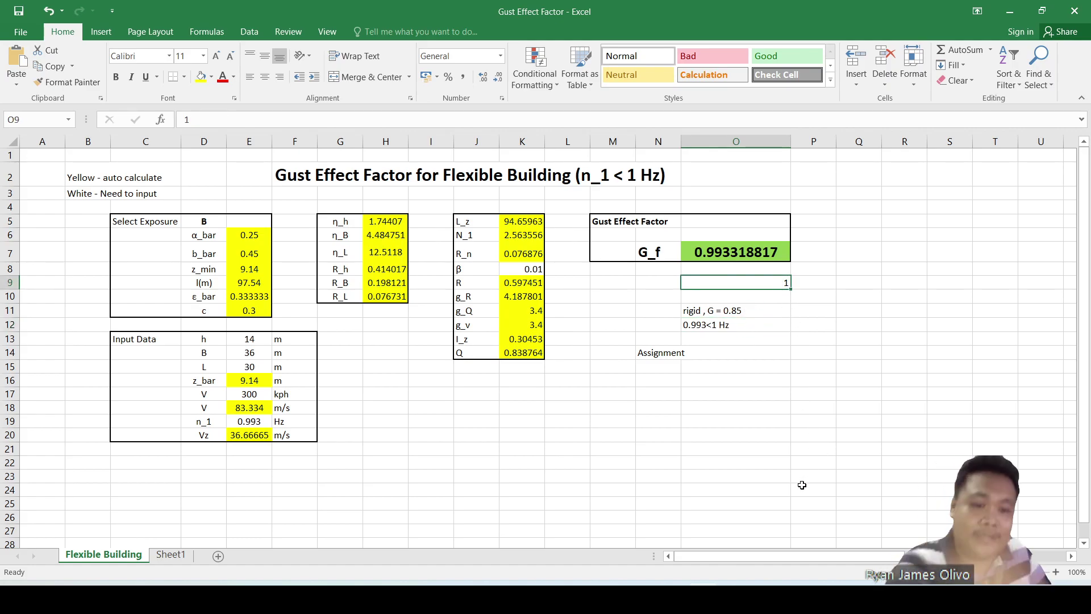
Switch to the PowerPoint presentation, enter 1 as the Gust Factor in the Wind Coefficients table and start the slide show from that slide
click(737, 577)
click(682, 361)
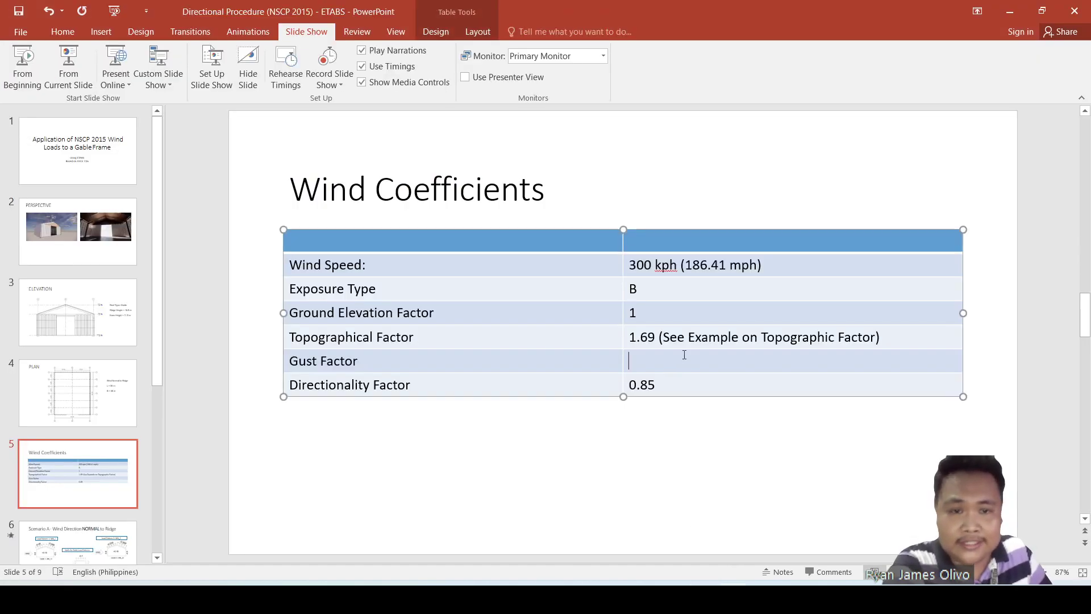
text(1)
click(704, 454)
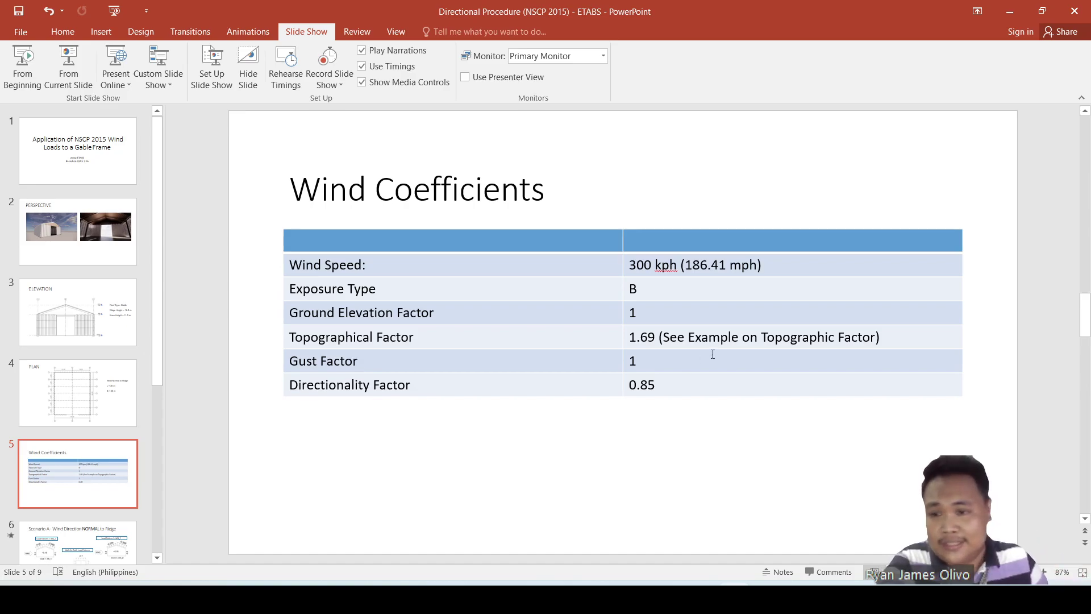
click(71, 57)
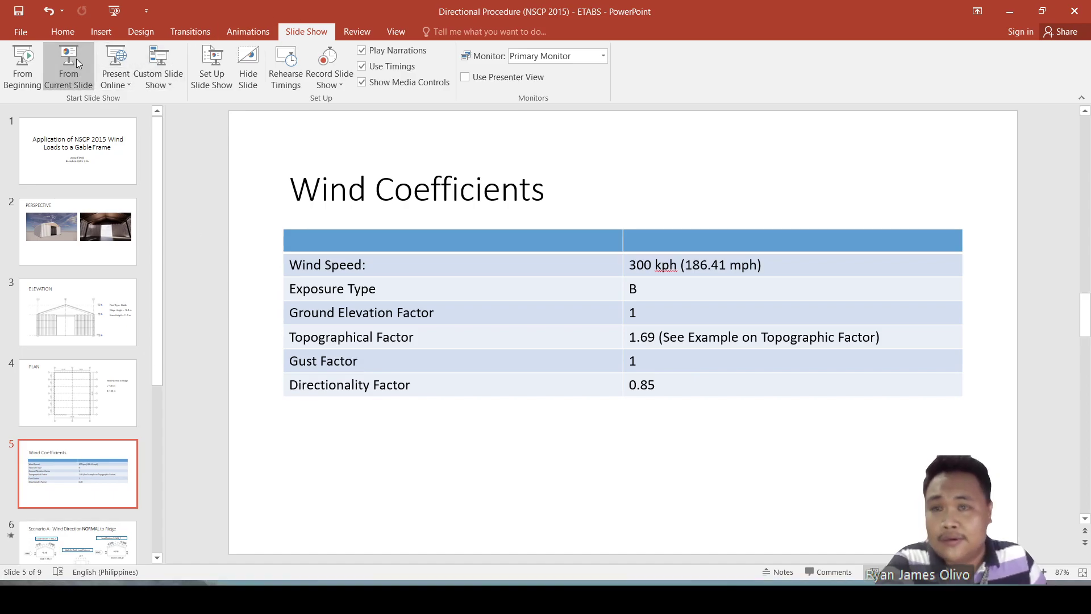
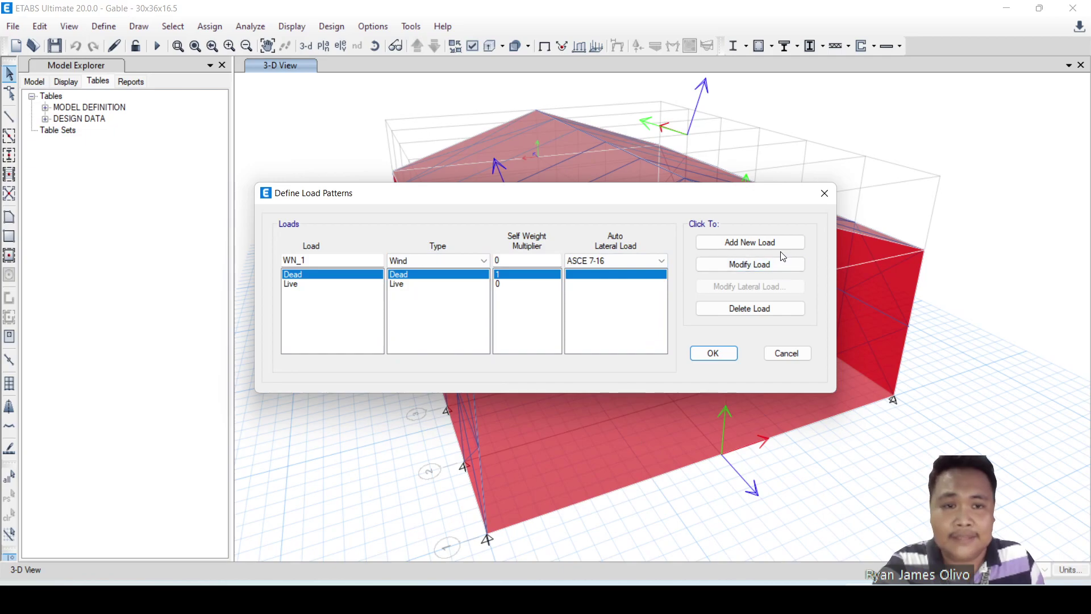
In ETABS, add the wind load pattern WN_1 with ASCE 7-16 auto lateral load and open its lateral load settings
click(755, 243)
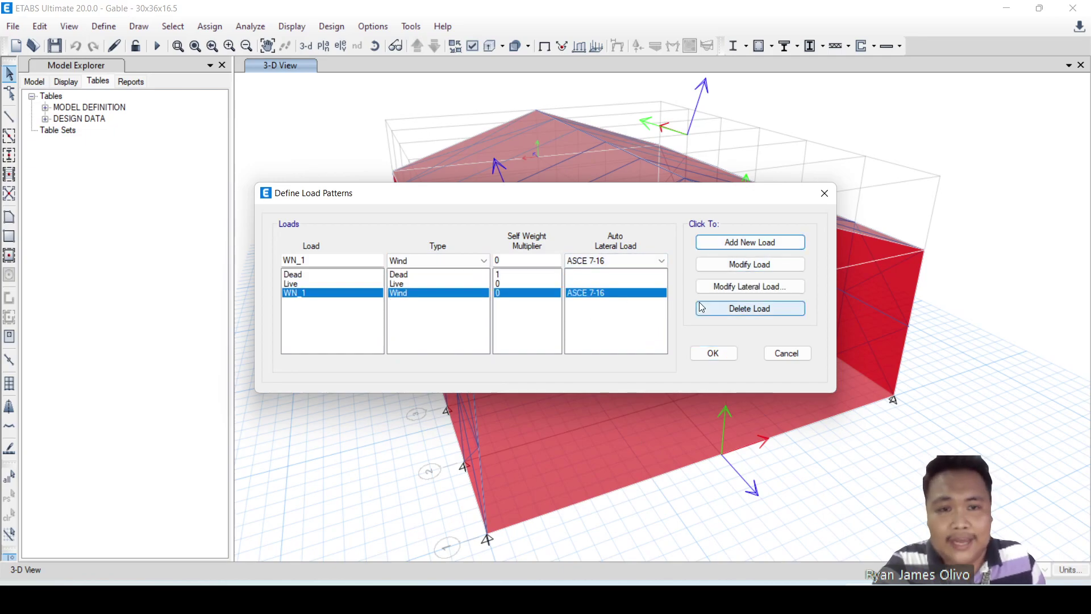
click(720, 290)
drag(612, 137, 689, 128)
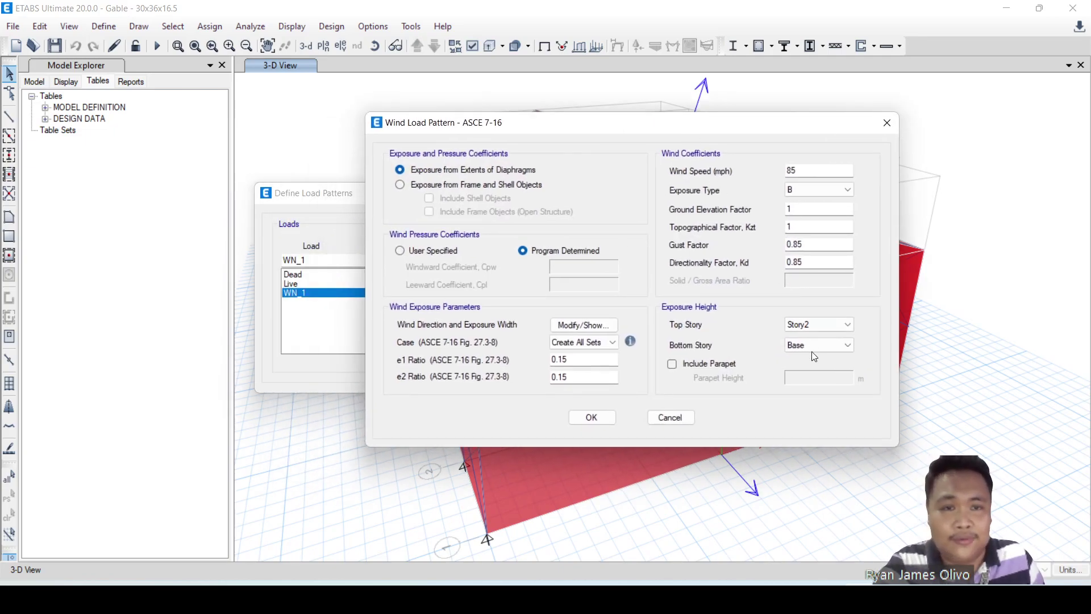
Switch to PowerPoint, show the Wind Coefficients slide and move its window clear of the ETABS wind load settings
click(733, 599)
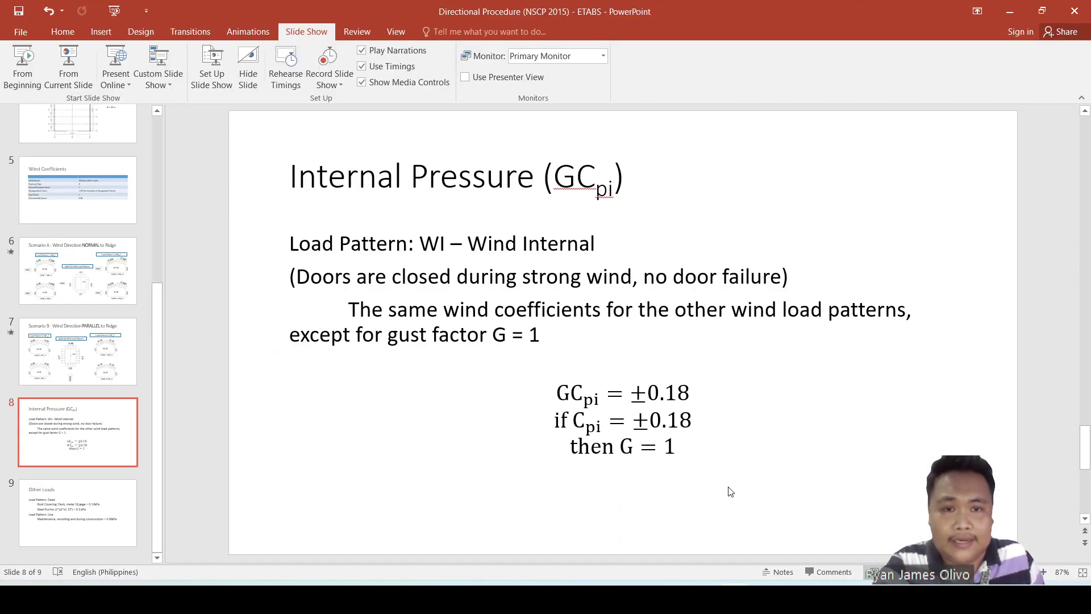
click(107, 206)
drag(597, 4, 330, 68)
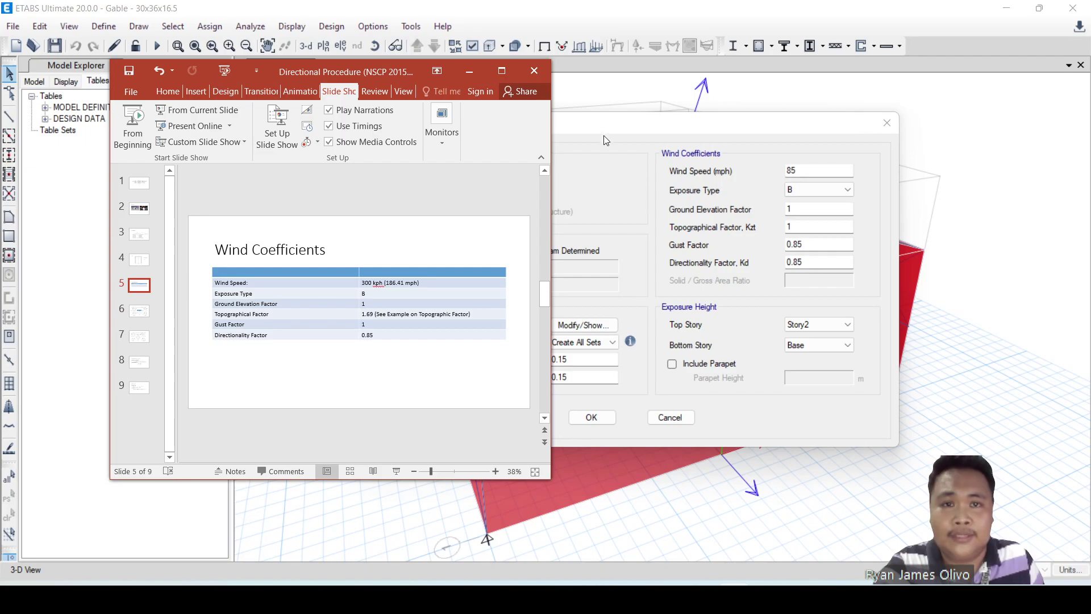
drag(369, 70, 1090, 137)
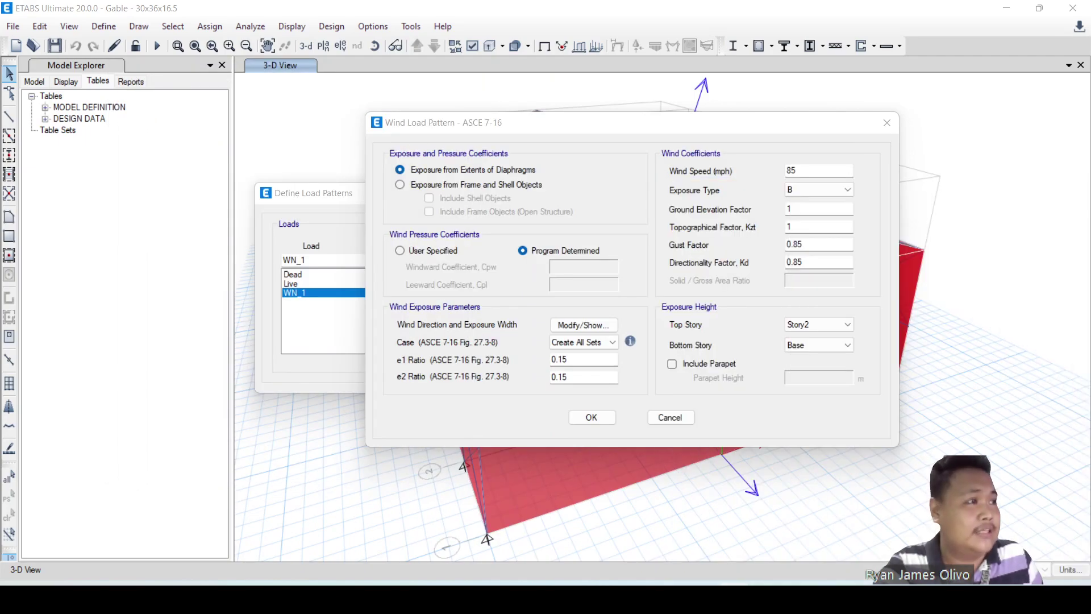
Set the WN_1 wind speed to 186.41 mph, the topographical factor Kzt to 1.69 and the gust factor to 1
double_click(833, 170)
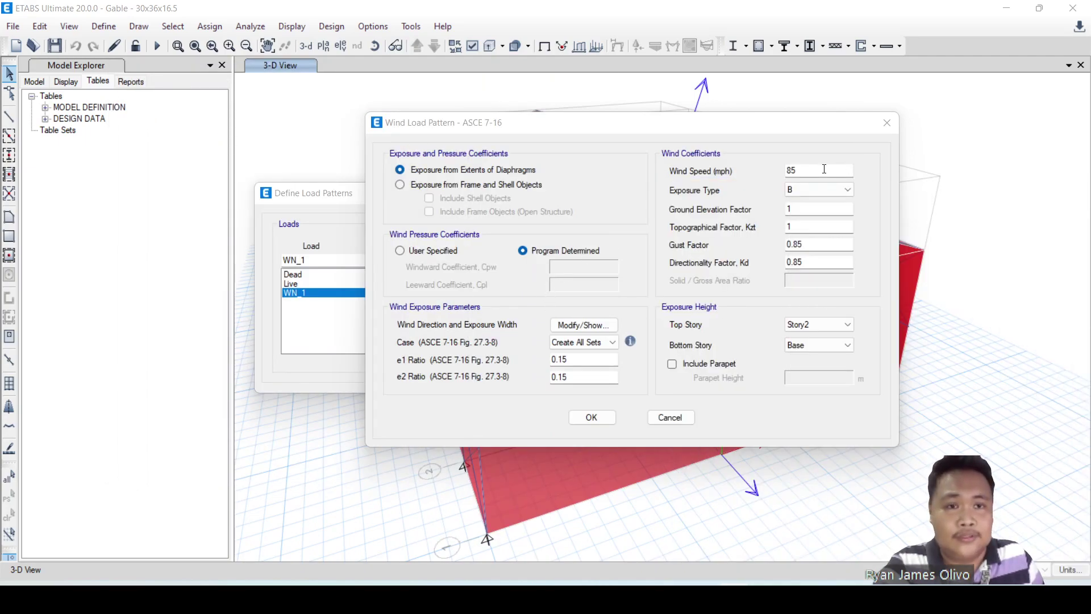
text(186.41)
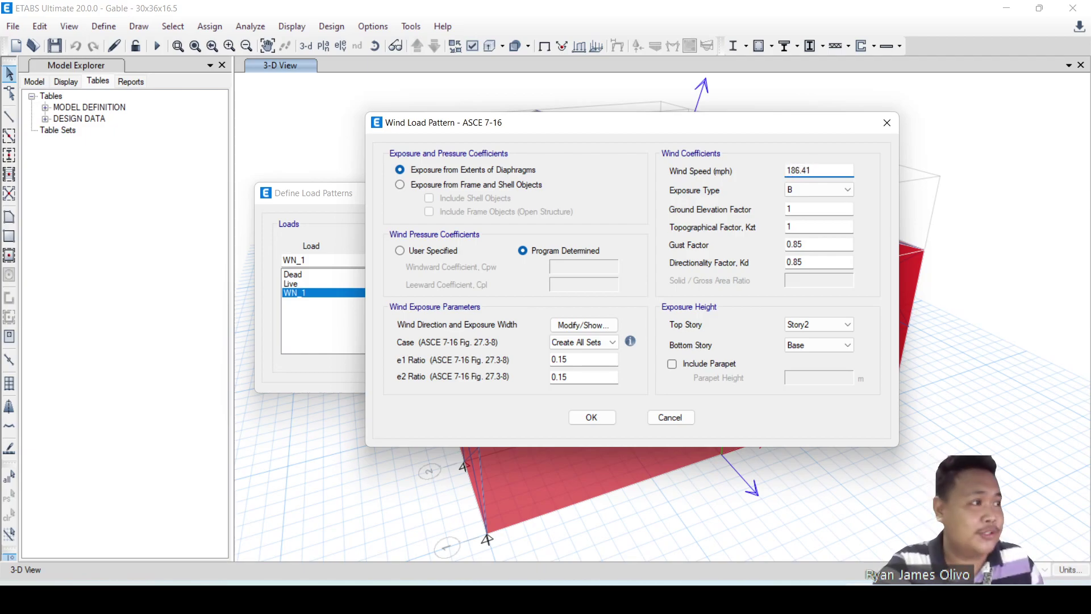
click(803, 209)
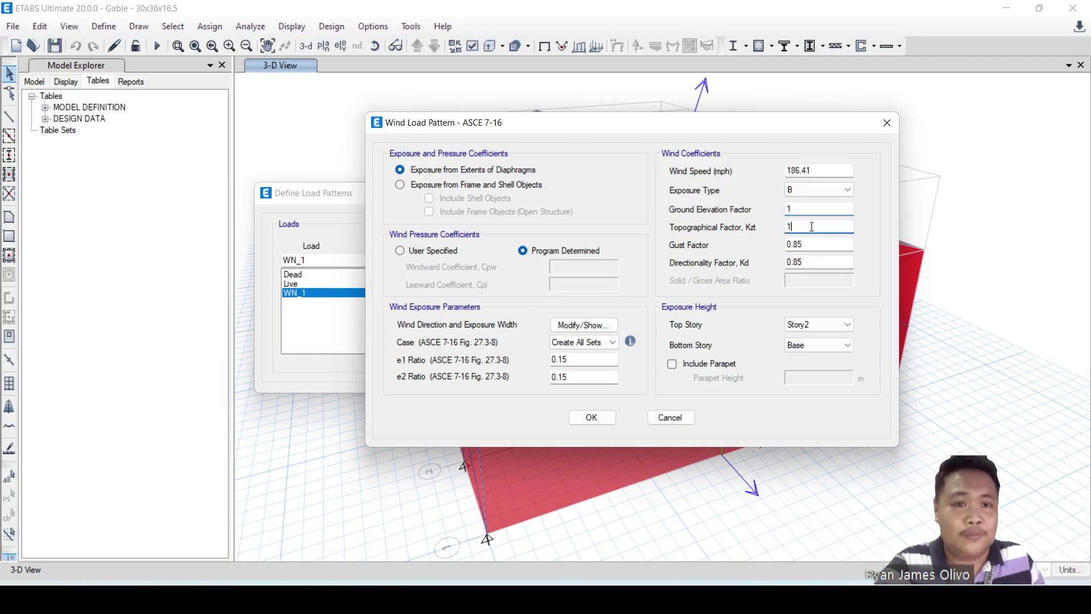
click(811, 227)
text(.69)
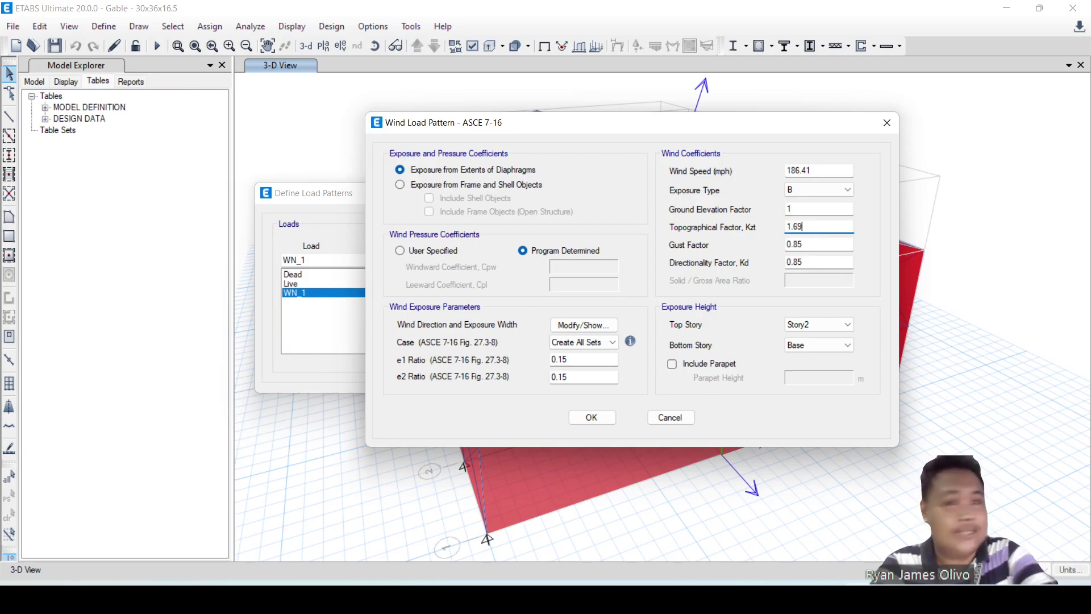
key(Tab)
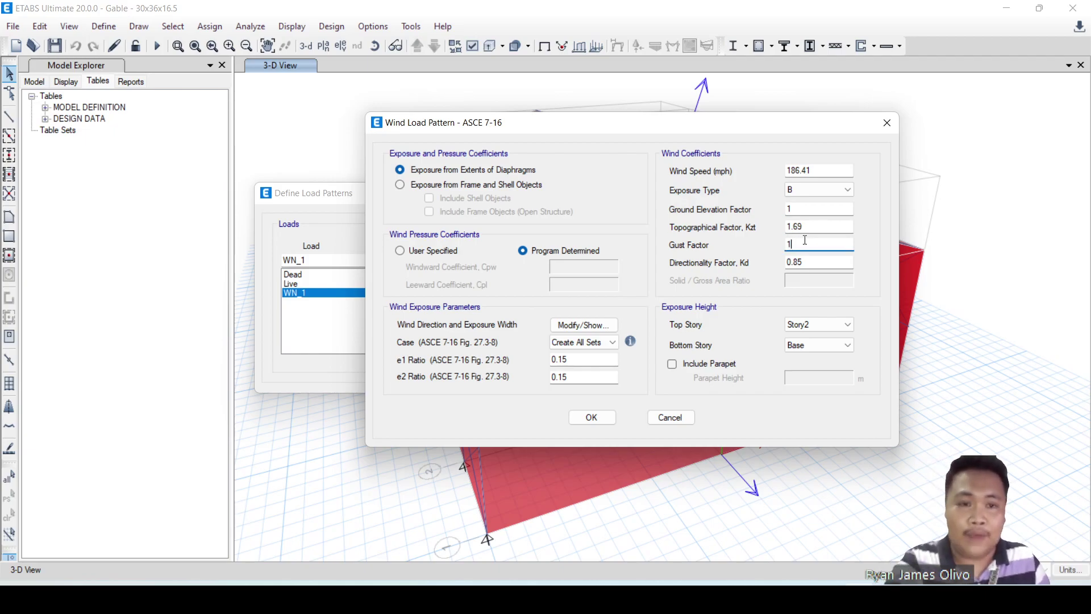
Switch to the Gust Effect Factor workbook in Excel and compare the calculated G_f with the rigid building note
key(alt+Tab)
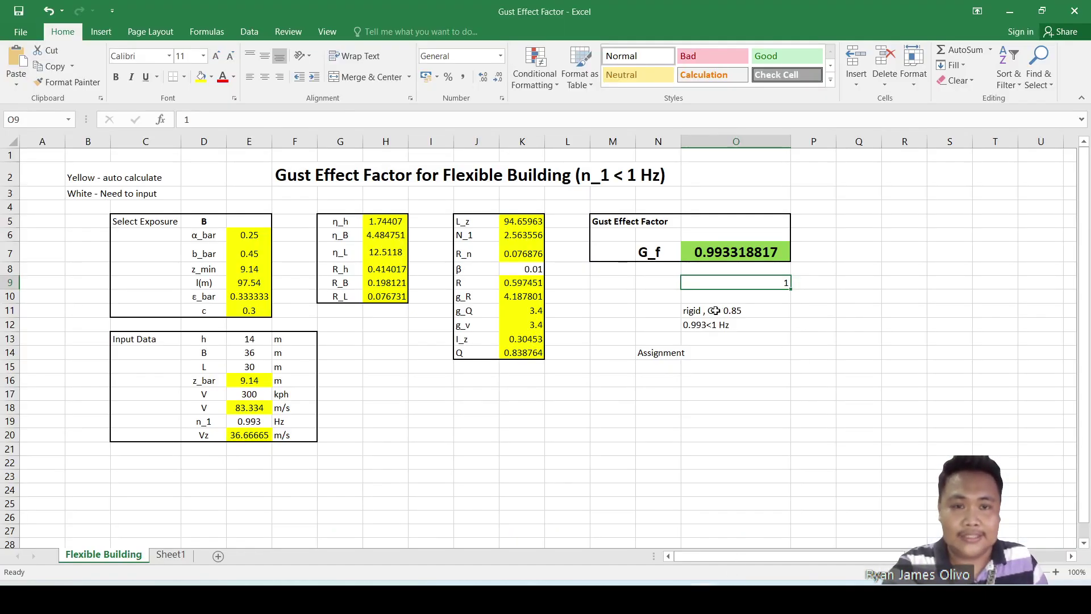
click(732, 269)
click(724, 258)
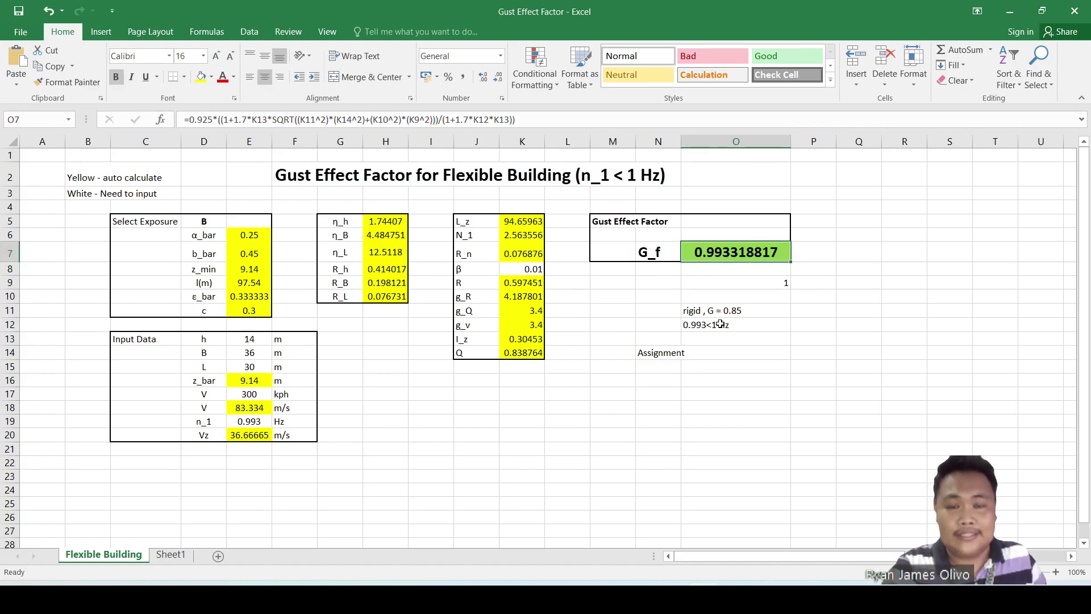
click(679, 278)
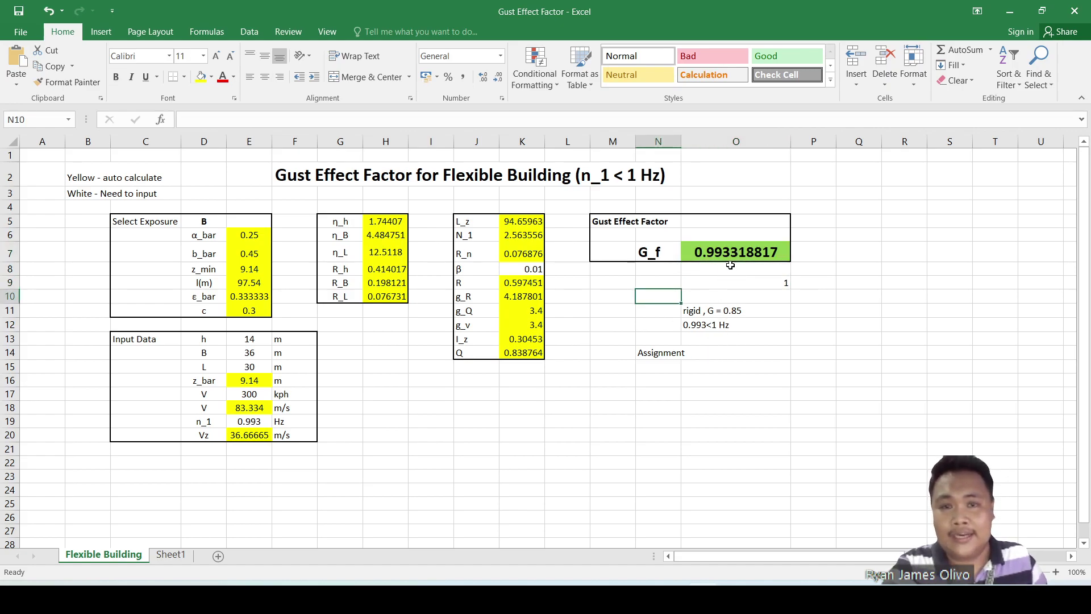
click(729, 254)
click(724, 308)
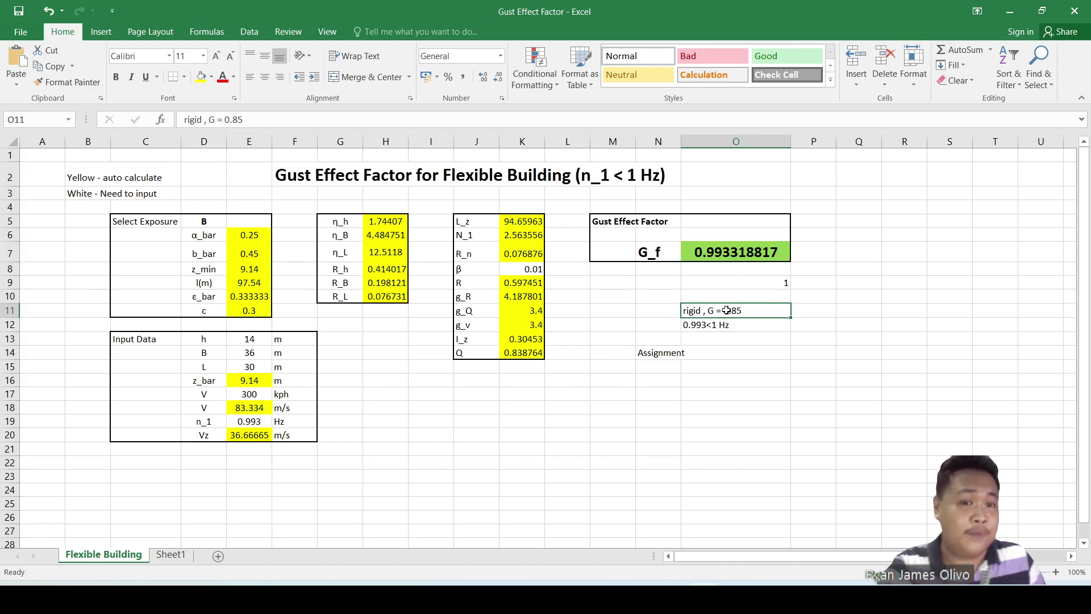
Review the rigid building gust factor note, the frequency note, the rounded gust factor and the input wind speed in the workbook
click(706, 324)
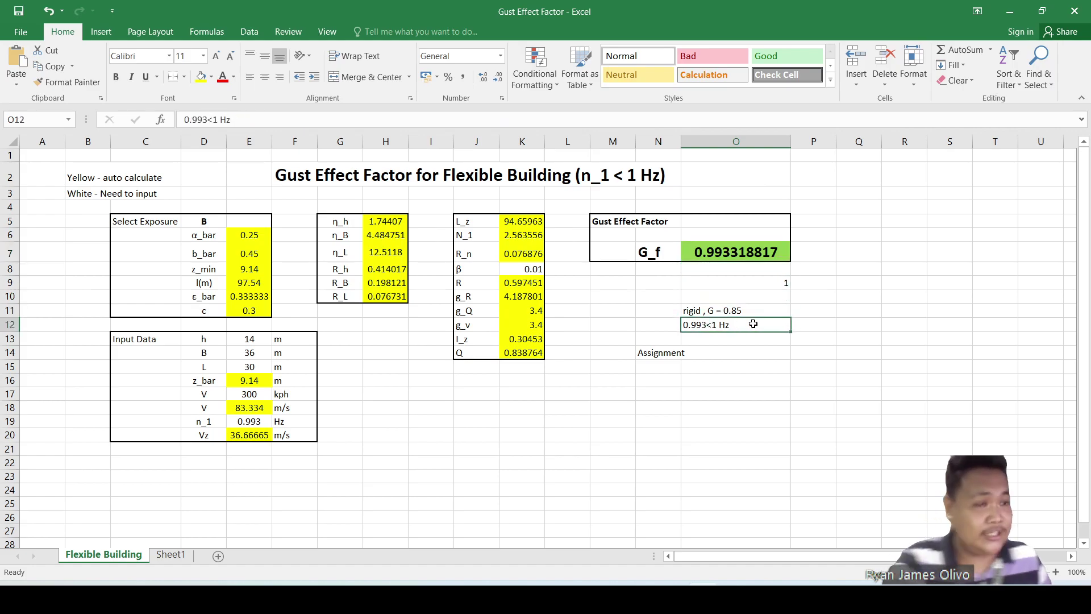
click(739, 307)
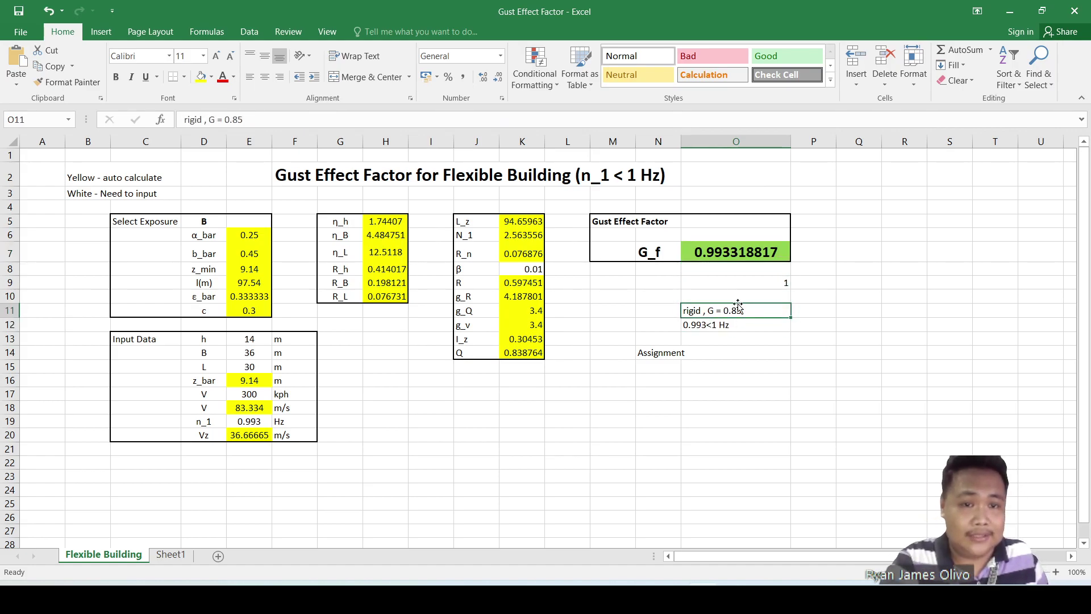
click(755, 280)
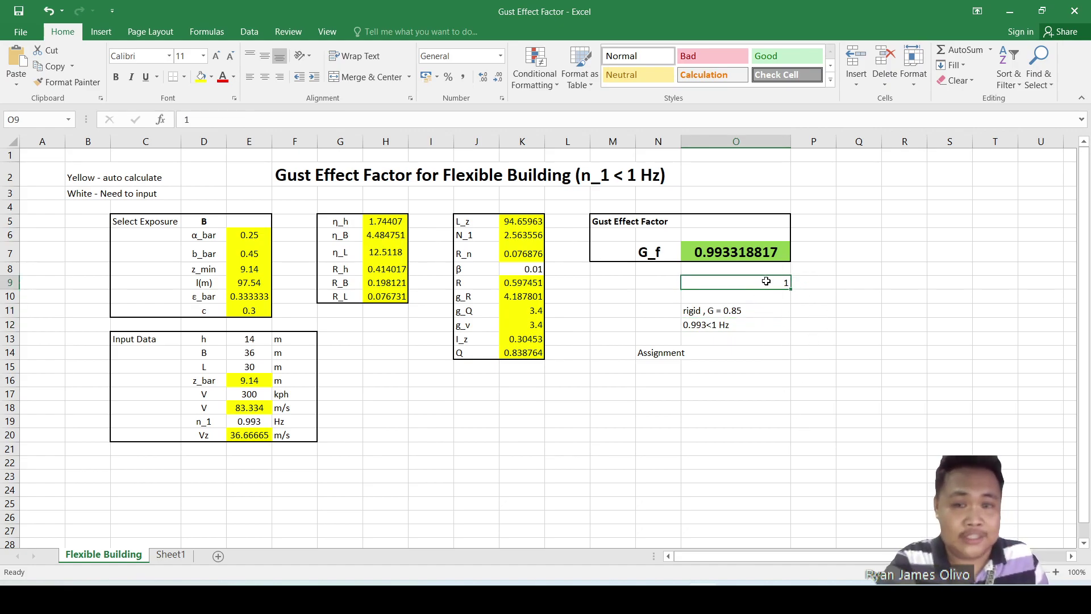
click(254, 392)
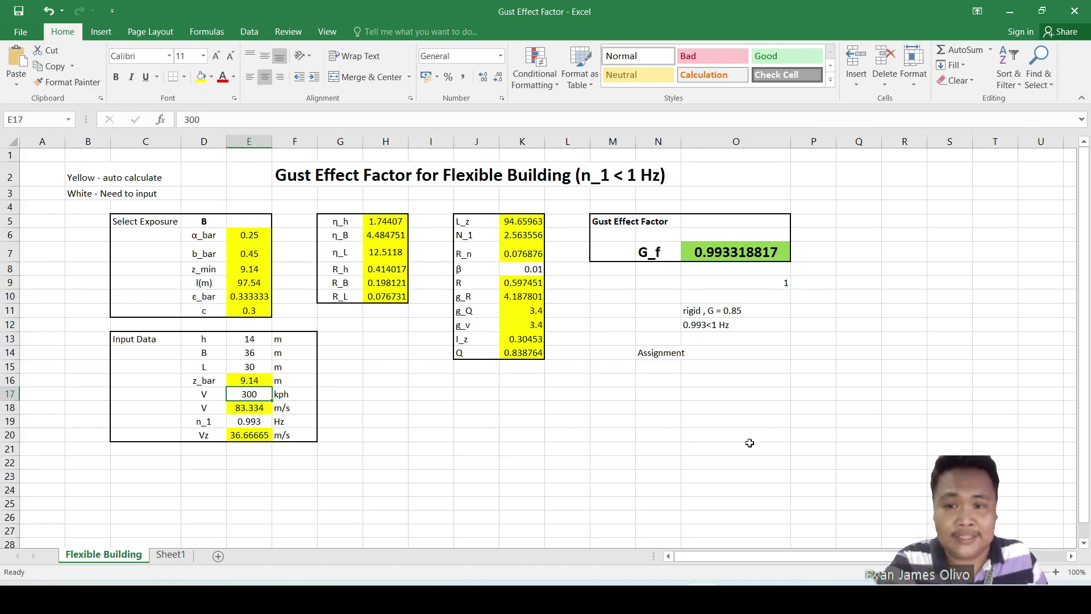
click(814, 449)
Switch to ETABS, base the WN_1 exposure on frame and shell objects with shell objects included, and accept the wind load settings
click(864, 596)
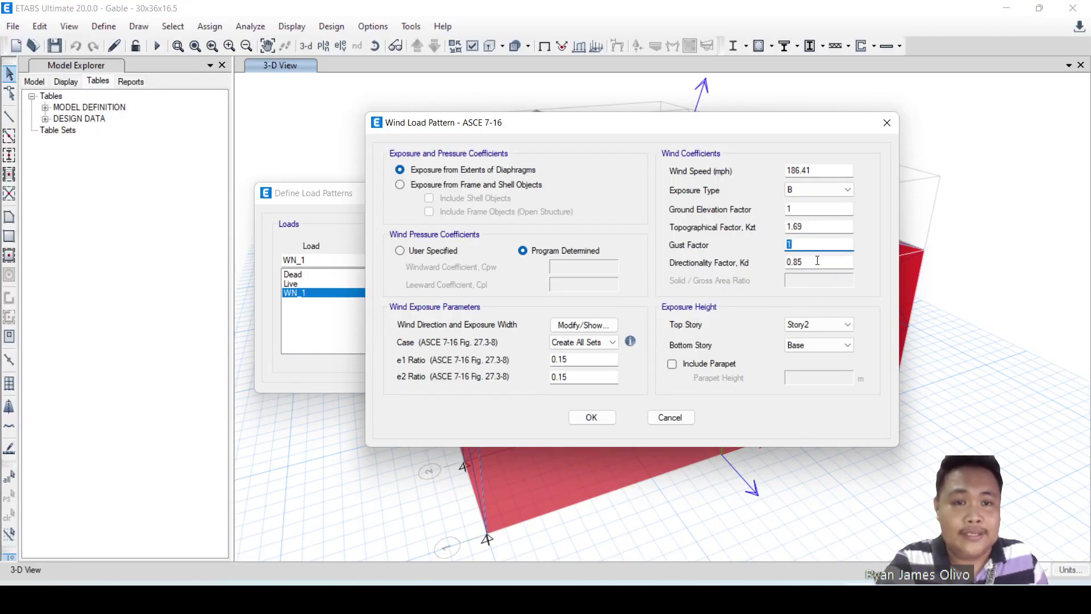
key(Tab)
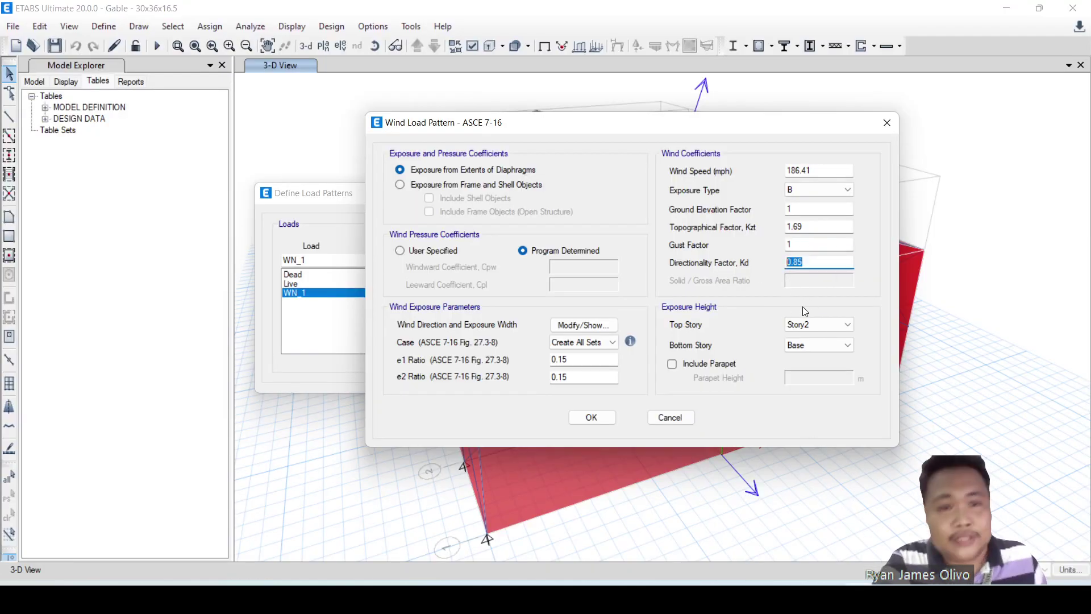
click(437, 185)
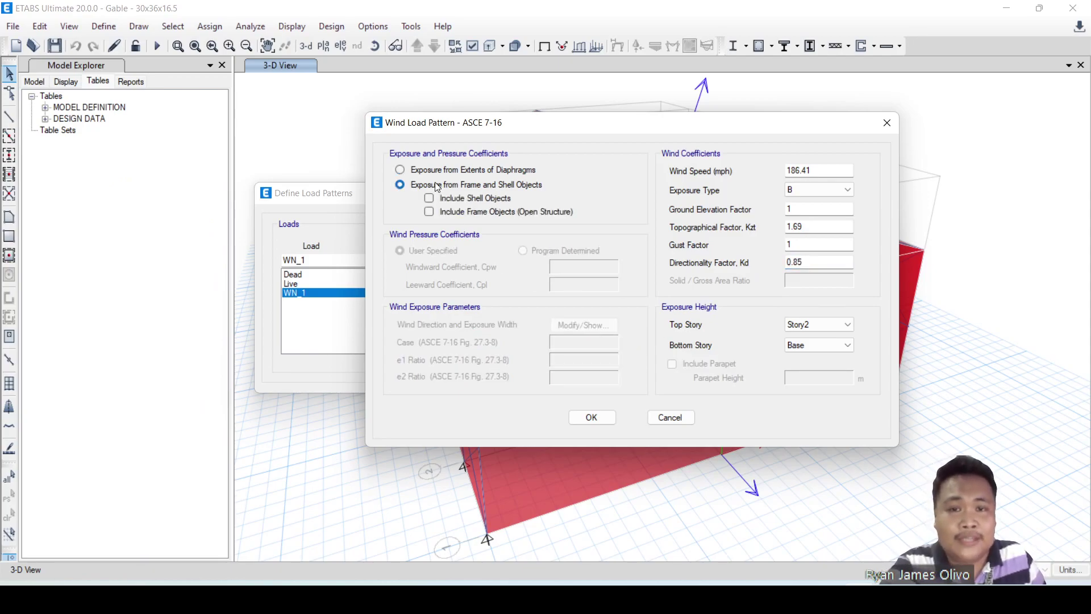
click(475, 198)
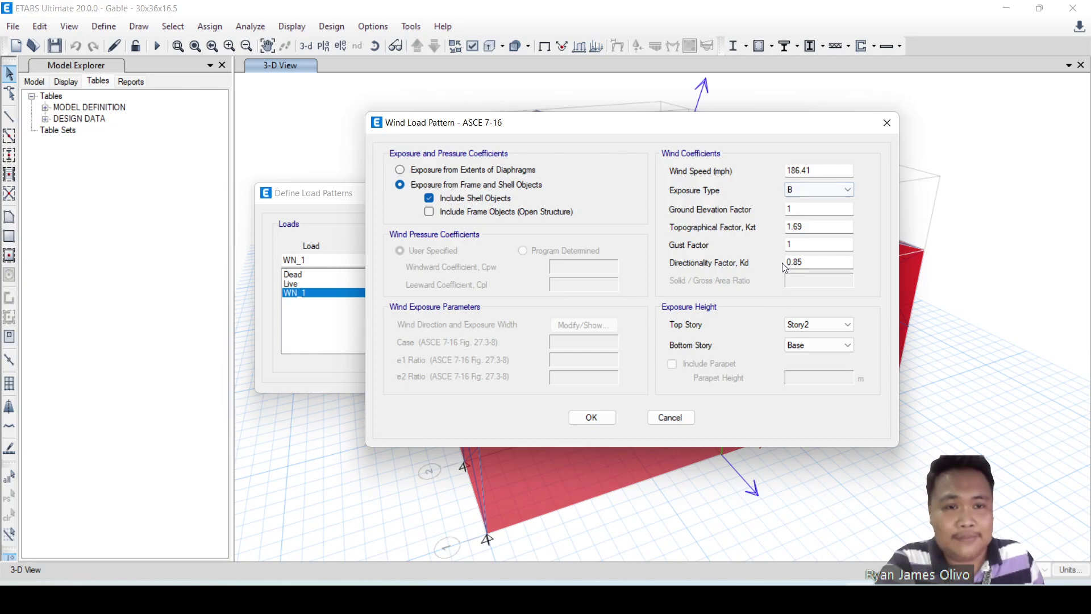
click(592, 418)
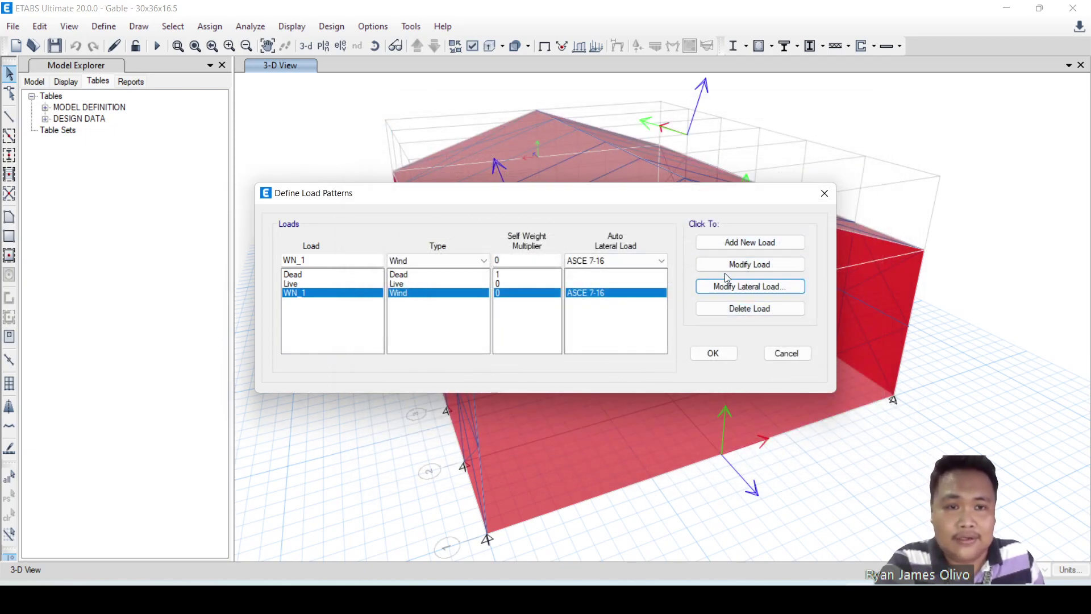
Add the wind load pattern WN_2 with ASCE 7-16 auto lateral load and open its lateral load settings
click(322, 262)
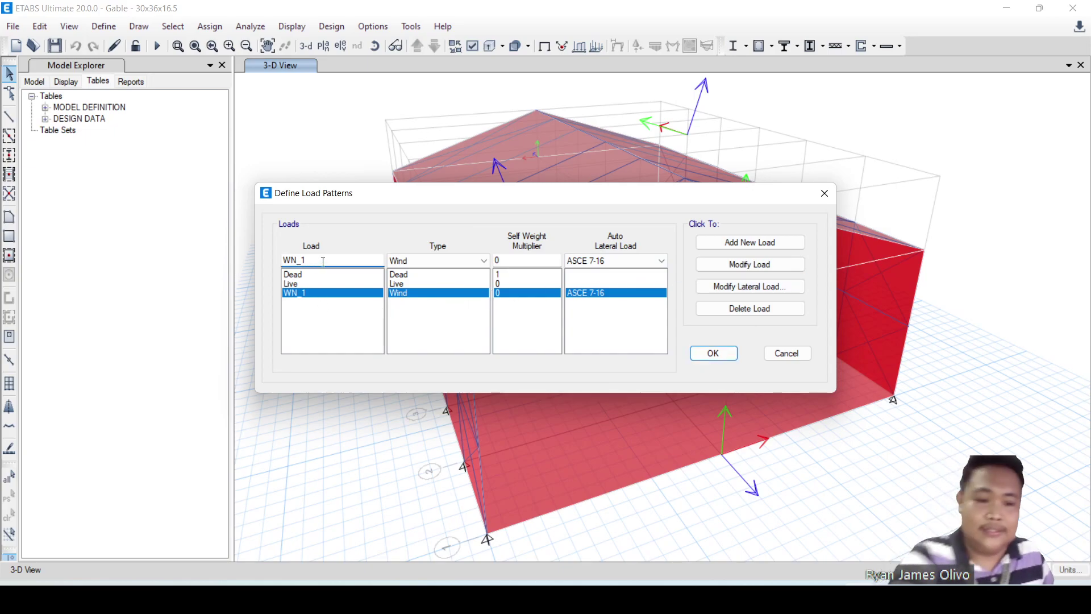
key(BackSpace)
text(2)
click(724, 252)
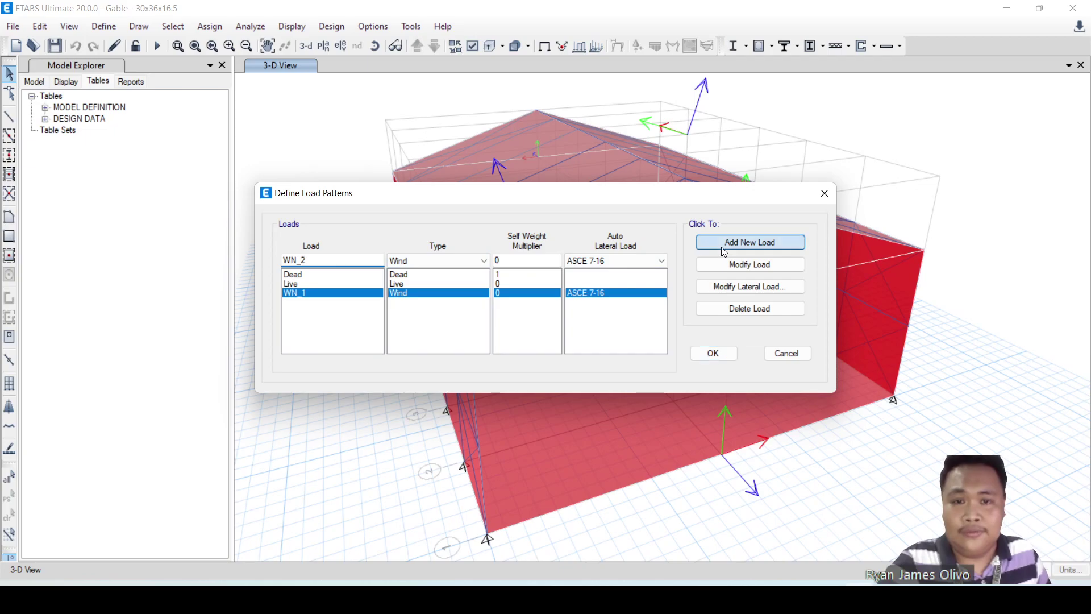
click(295, 260)
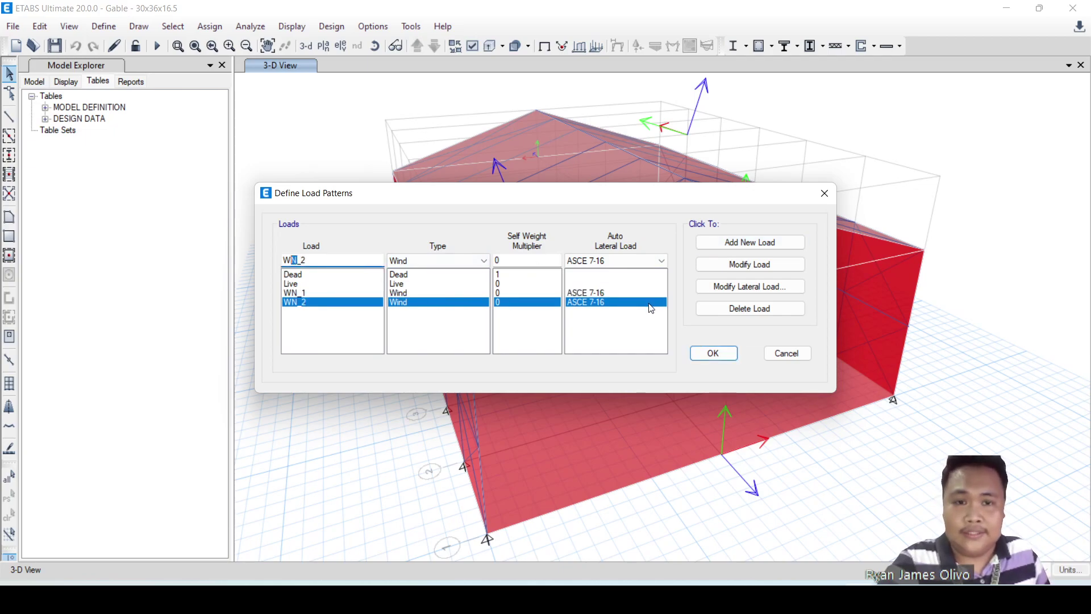
click(722, 297)
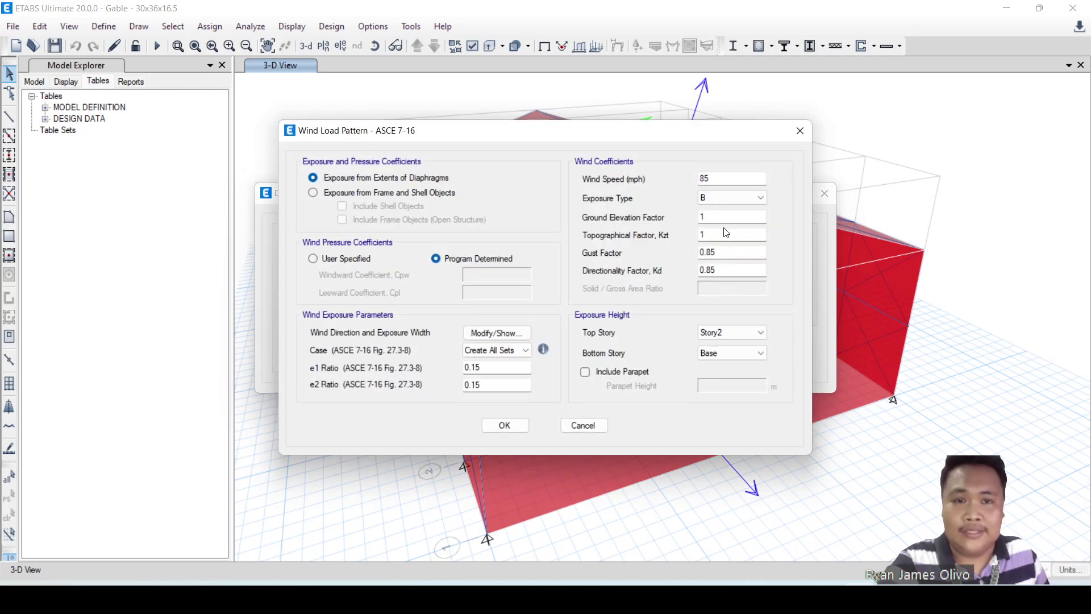
Set the WN_2 wind speed to 186.41 mph, the gust factor to 1 and the topographical factor Kzt to 1.69
drag(778, 153, 811, 161)
drag(847, 207, 807, 213)
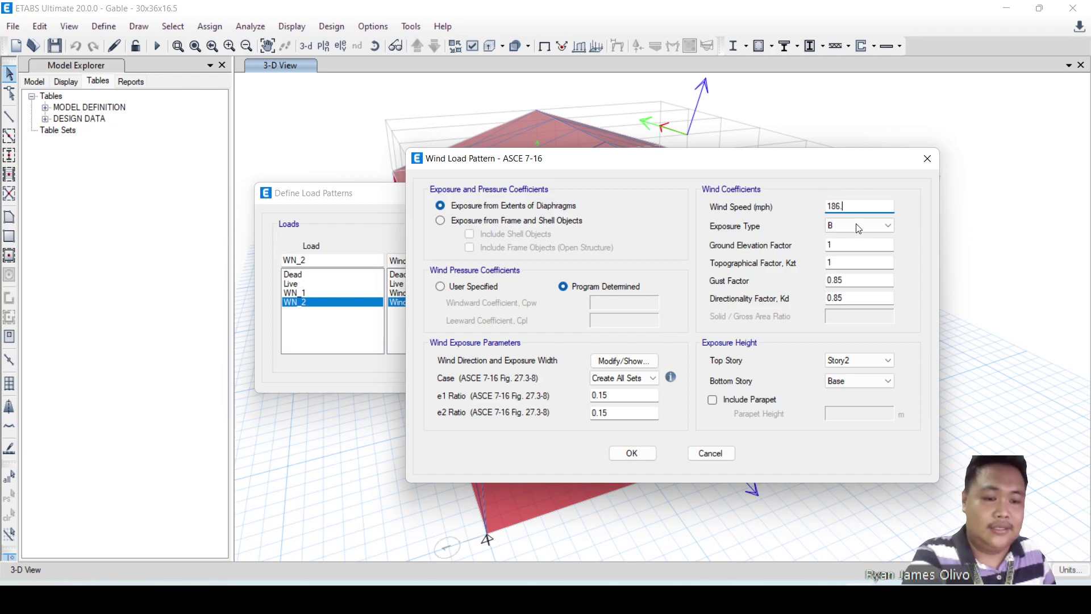
text(186.41)
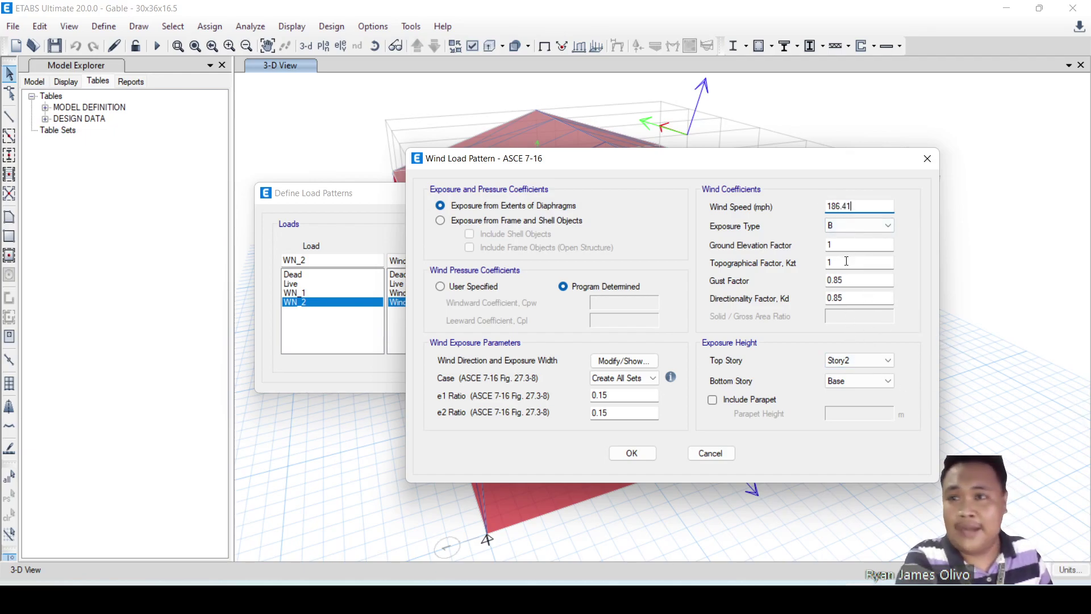
drag(848, 280, 826, 280)
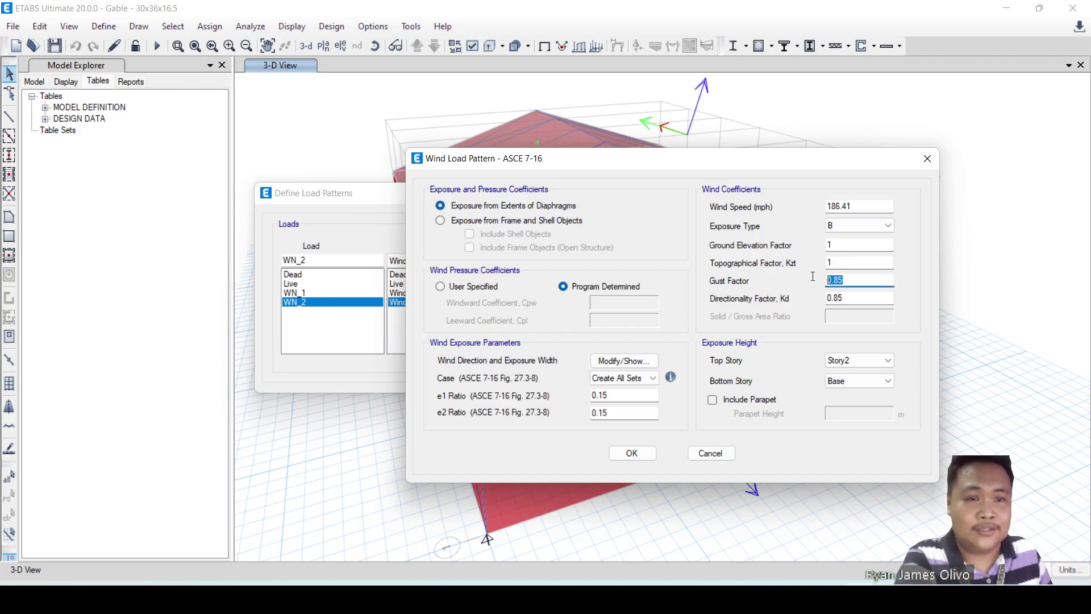
text(1)
click(860, 263)
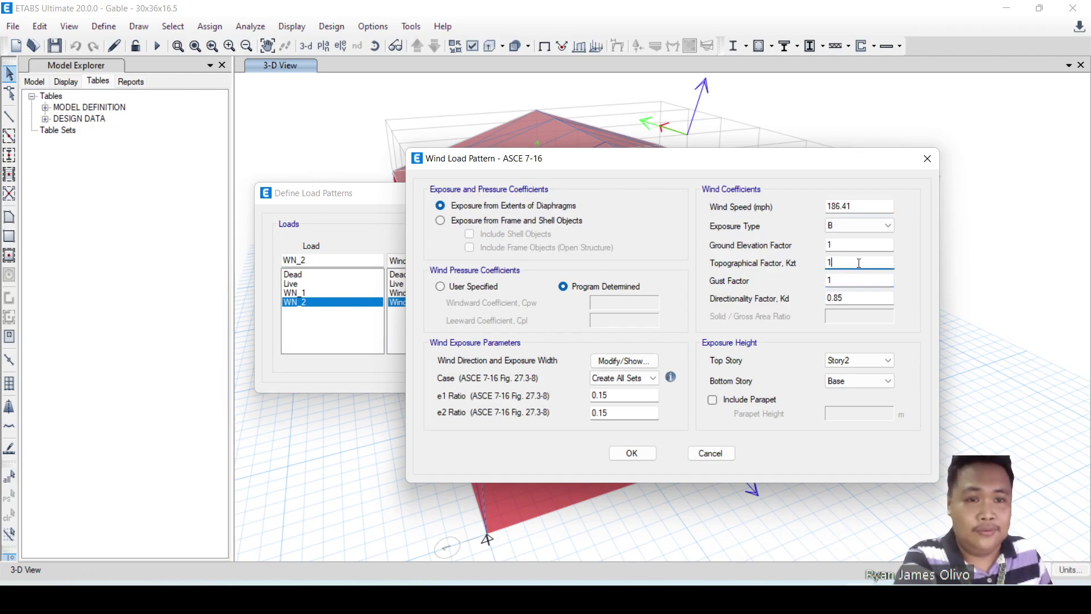
text(.69)
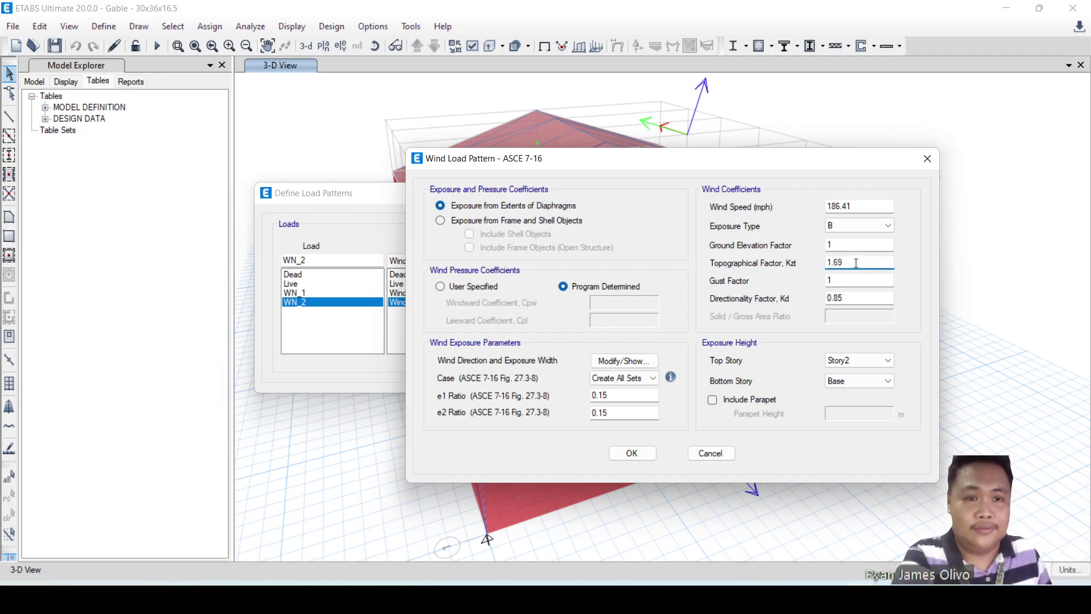
click(855, 245)
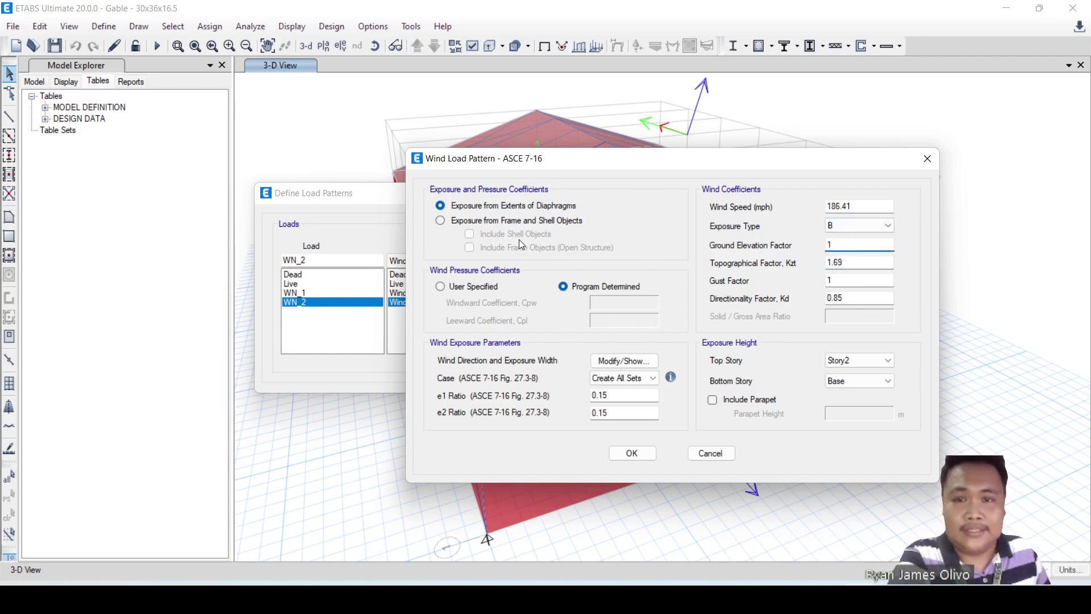
Base the WN_2 exposure on frame and shell objects with shell objects included, and accept its wind load settings
click(441, 221)
click(469, 233)
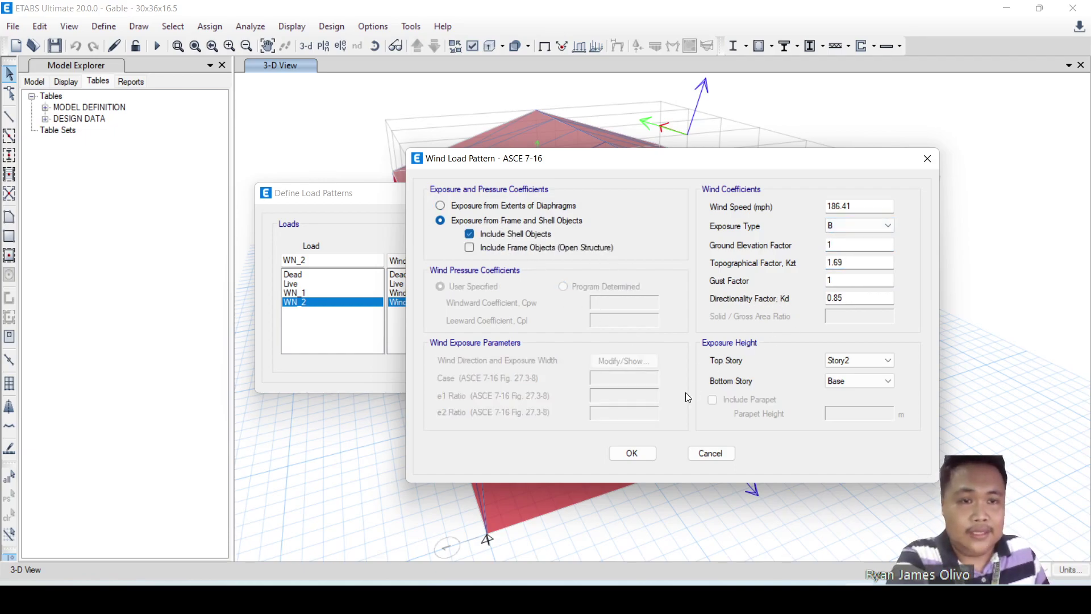
click(641, 453)
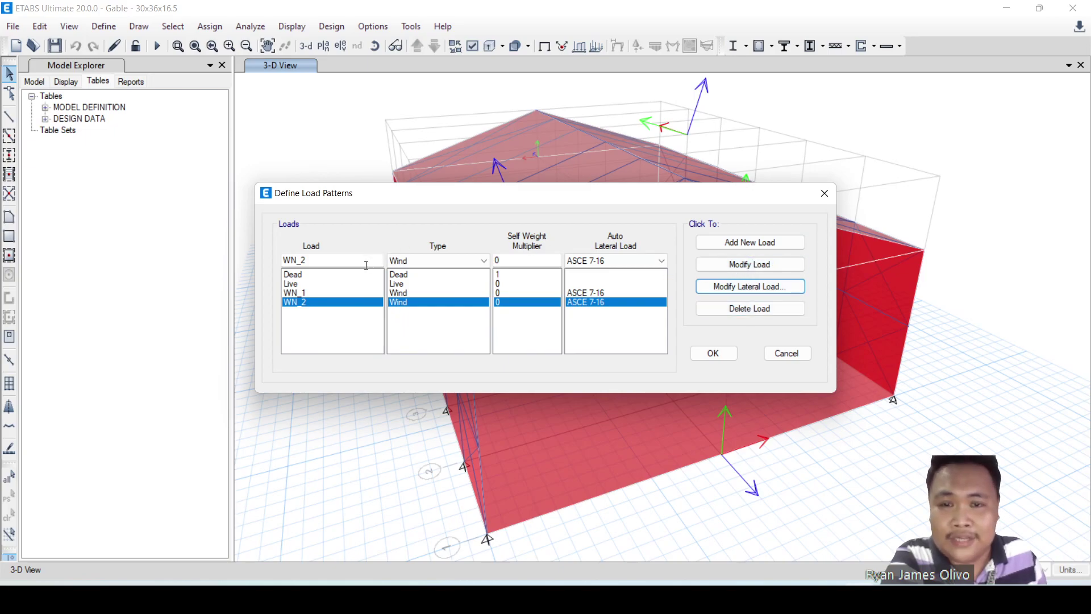
Add the wind load pattern WP_1 with ASCE 7-16 auto lateral load and open its lateral load settings
click(327, 263)
key(BackSpace)
key(BackSpace)
key(BackSpace)
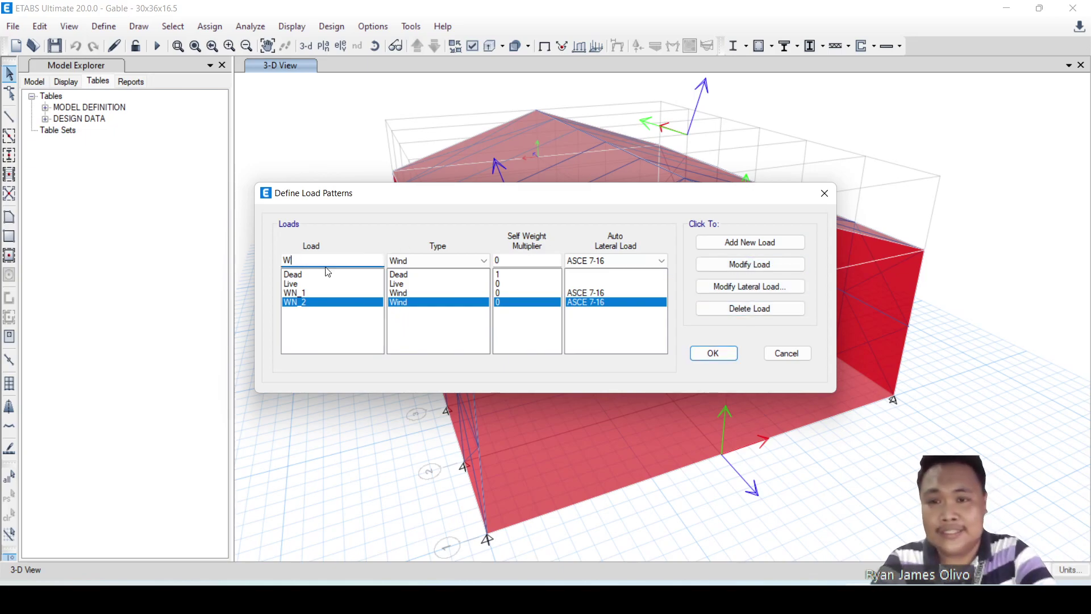
text(P)
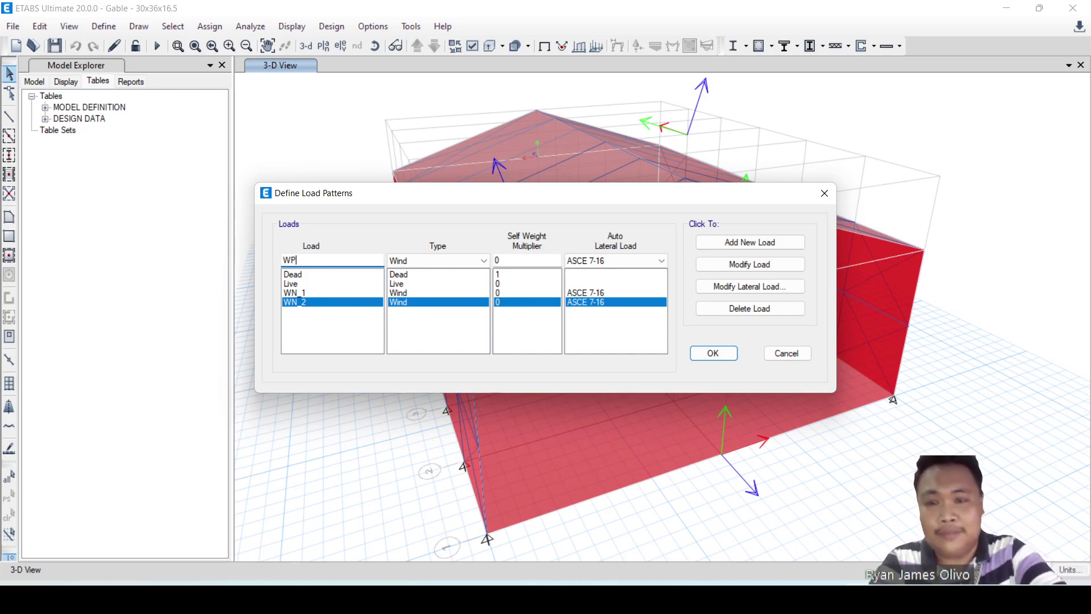
text(-1)
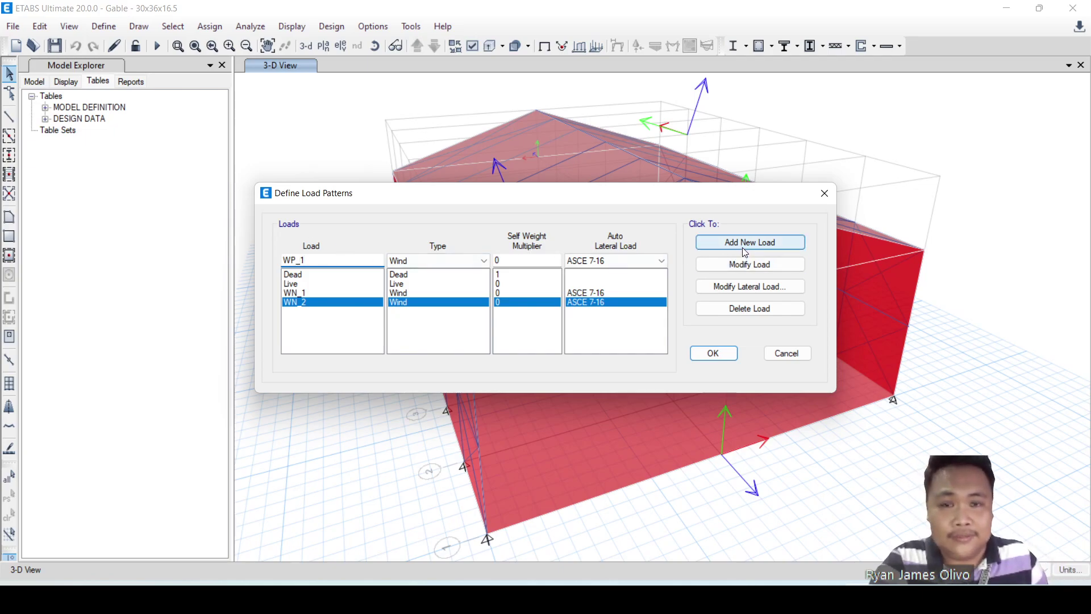
click(742, 245)
click(320, 257)
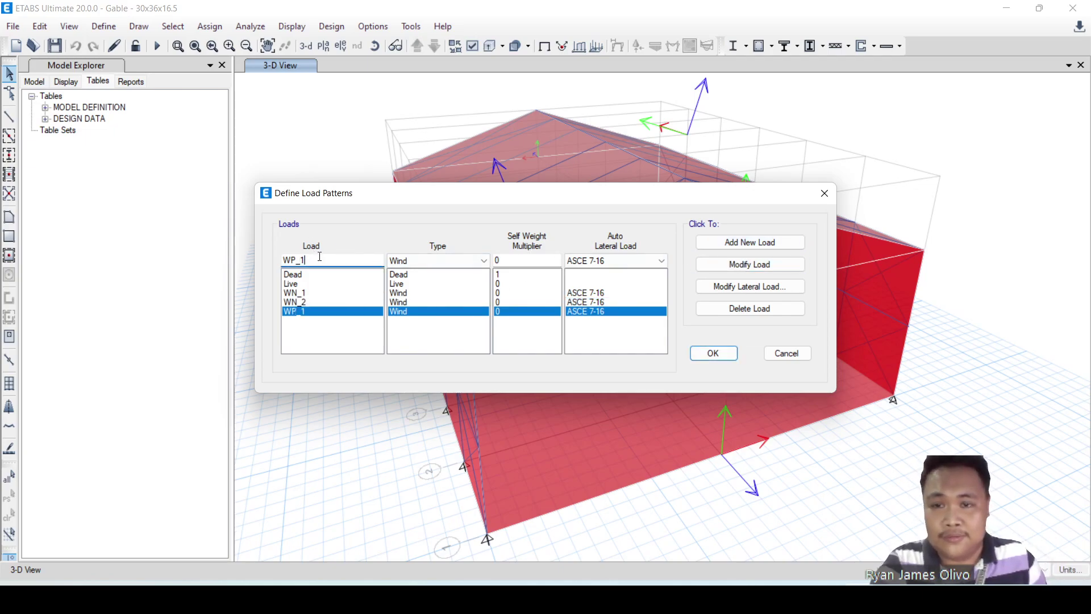
click(750, 286)
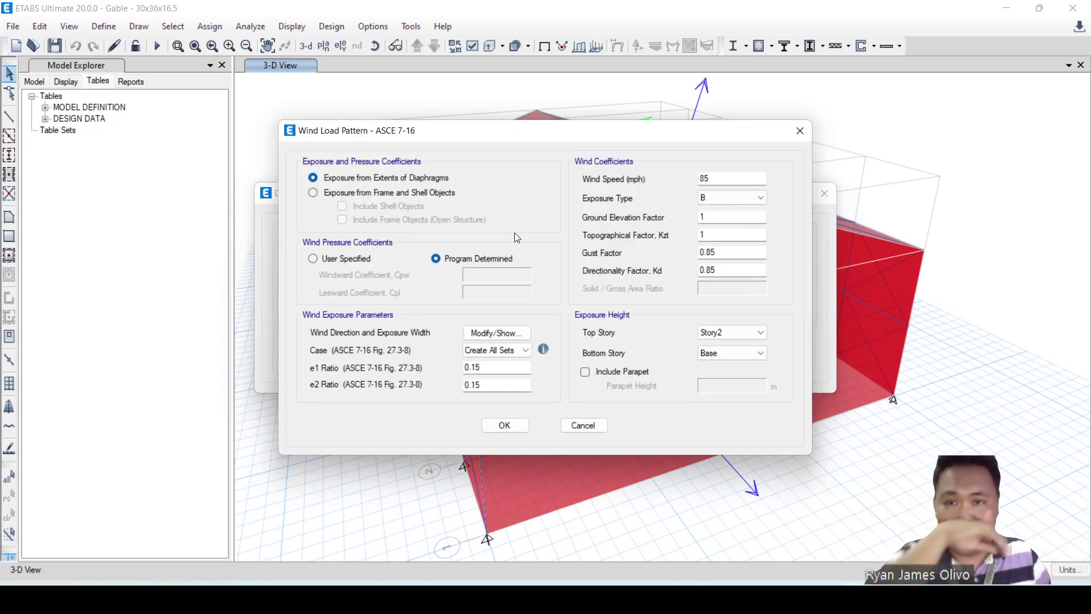
Give WP_1 exposure from frame and shell objects including shells, wind speed 186.41 mph, gust factor 1 and Kzt 1.69, and accept the settings
click(358, 196)
click(427, 206)
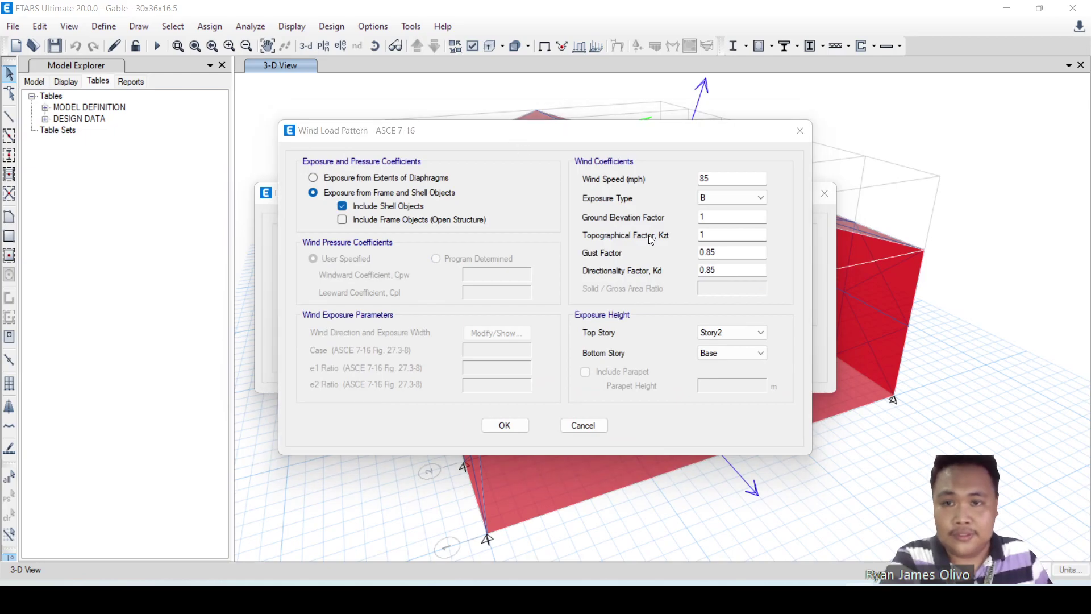
drag(568, 137, 533, 124)
double_click(696, 161)
text(186)
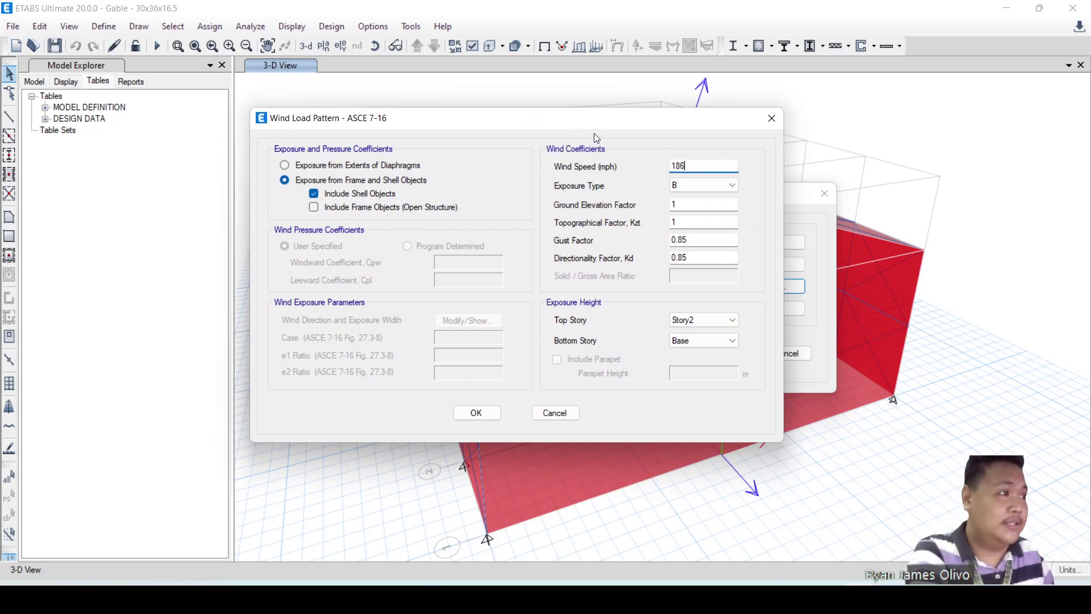
text(.41)
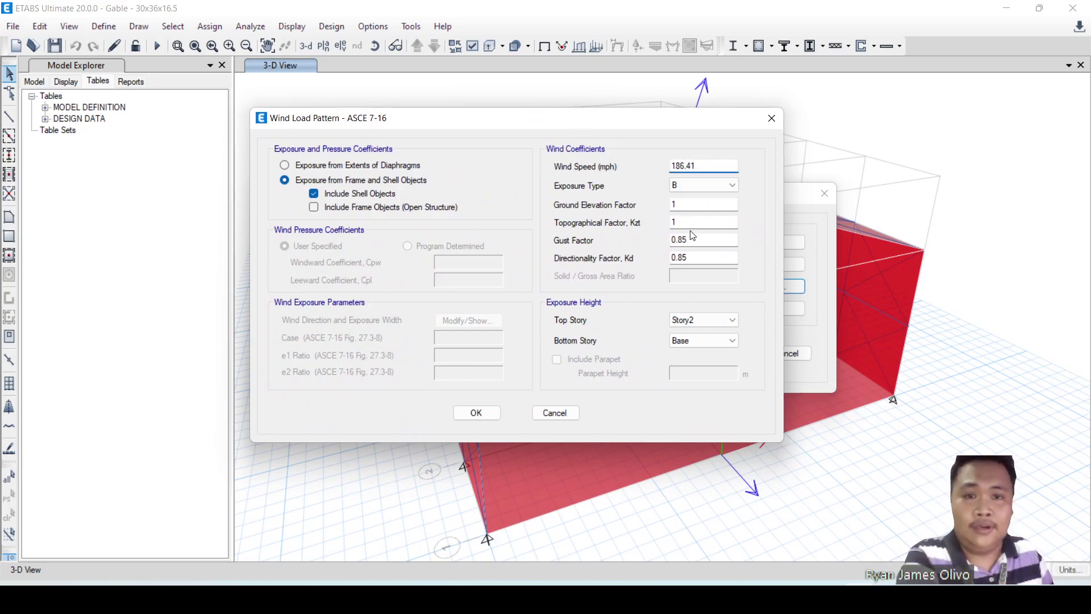
double_click(694, 238)
text(1)
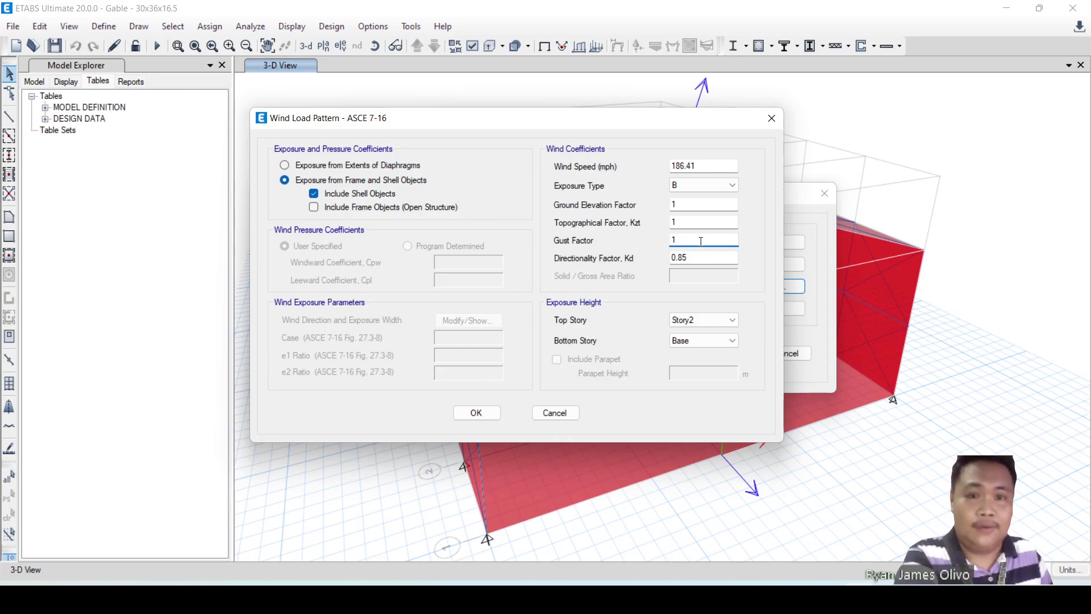
click(690, 223)
text(.69)
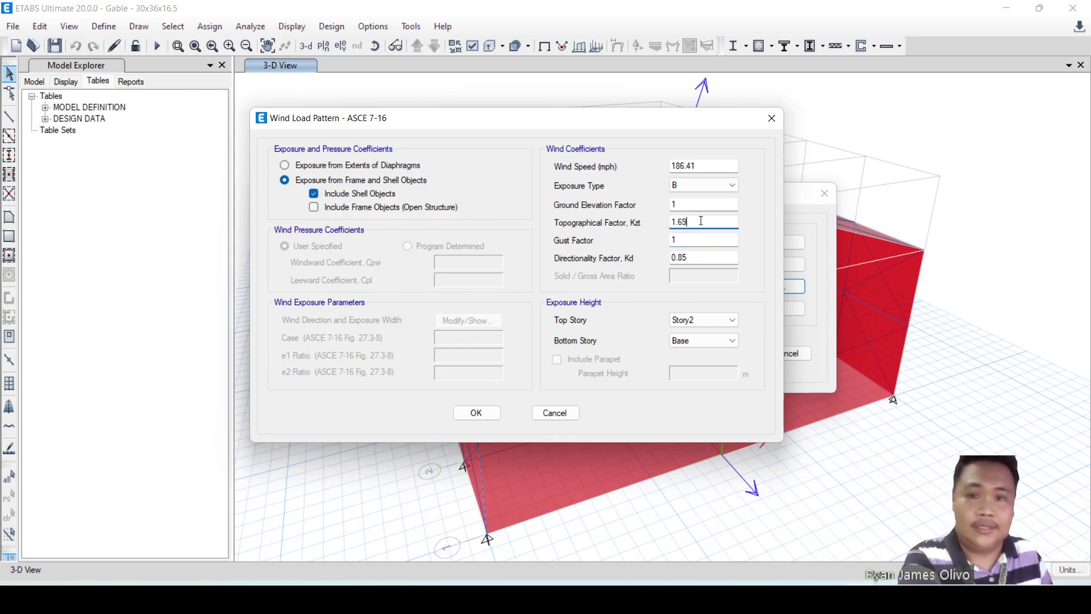
click(485, 417)
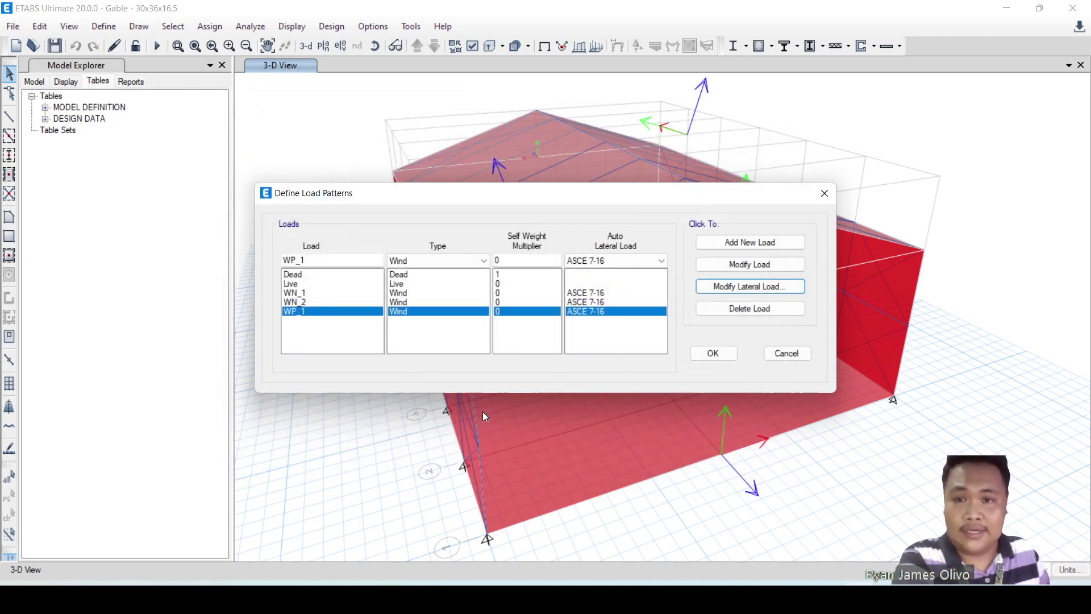
Add the wind load pattern WP_2 with ASCE 7-16 auto lateral load and open its lateral load settings
click(332, 260)
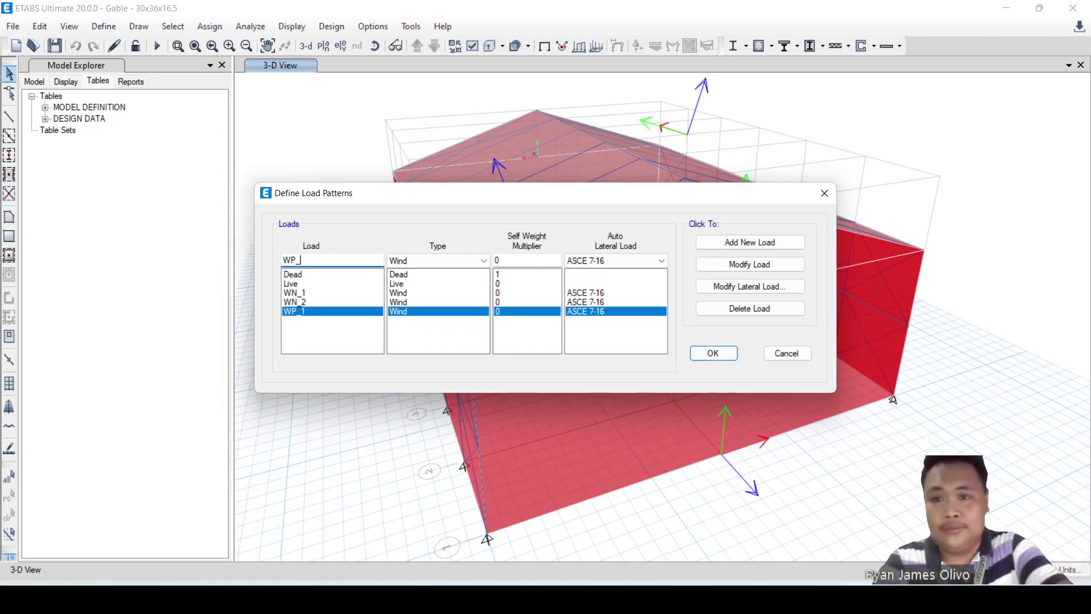
text(2)
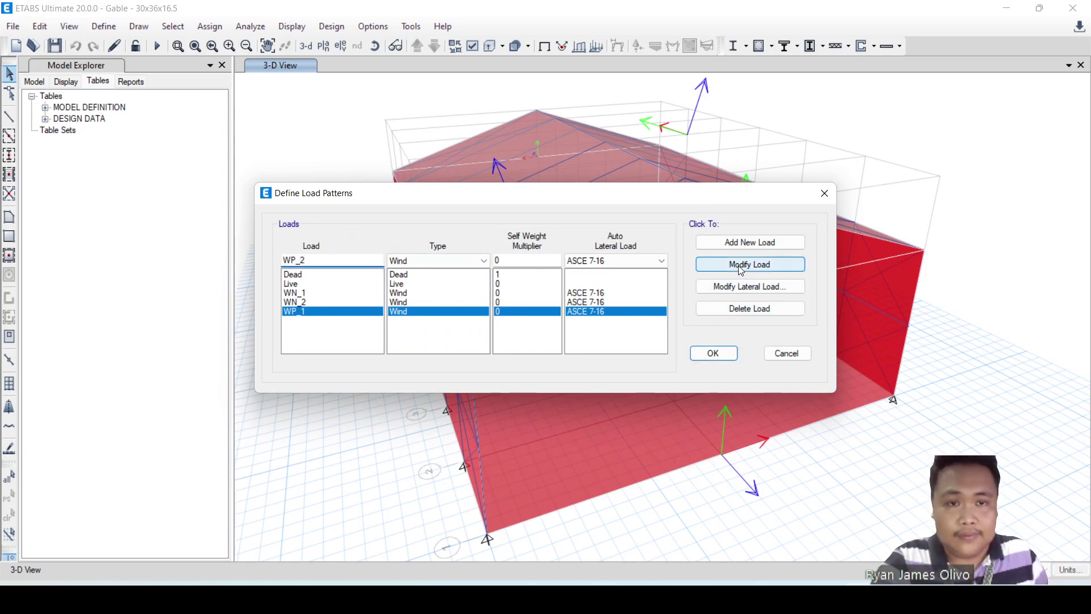
click(745, 243)
click(745, 285)
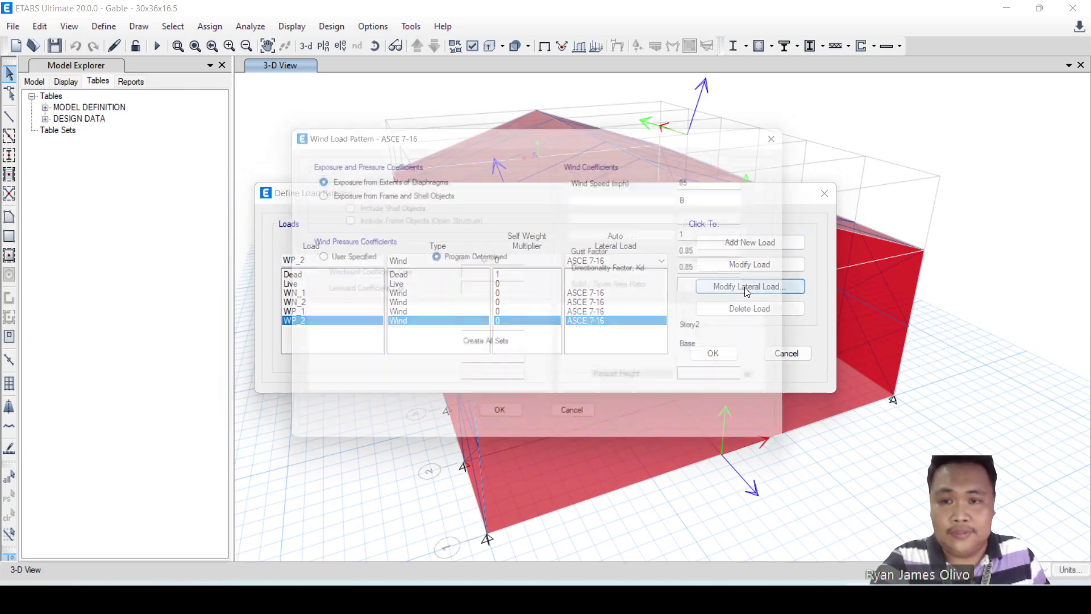
Set the WP_2 wind coefficients to wind speed 186.41 mph, topographical factor Kzt 1.69 and gust factor 1
double_click(718, 178)
text(1)
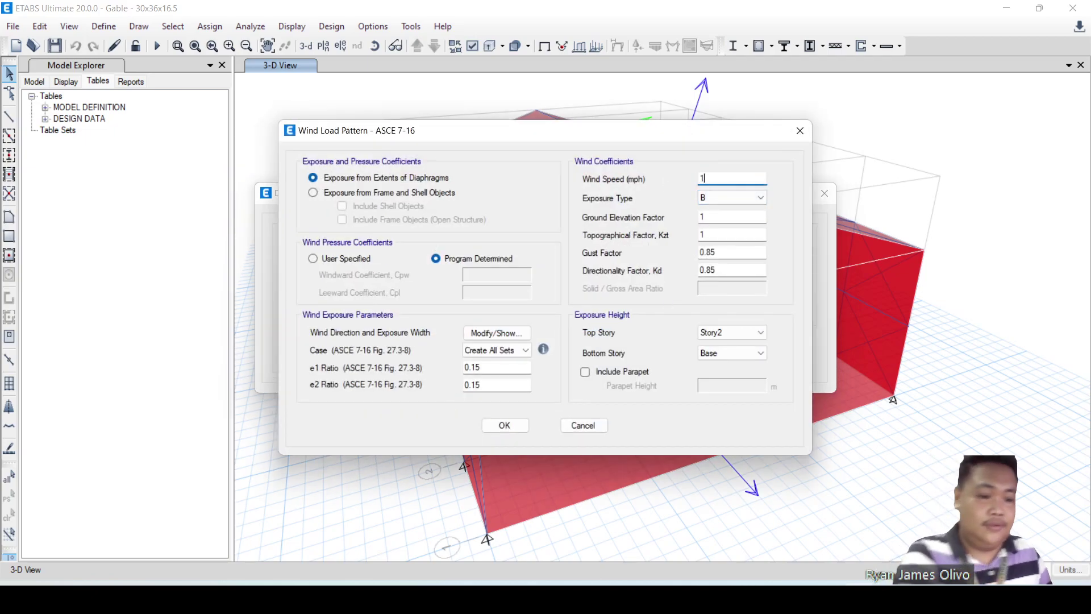
text(86.41)
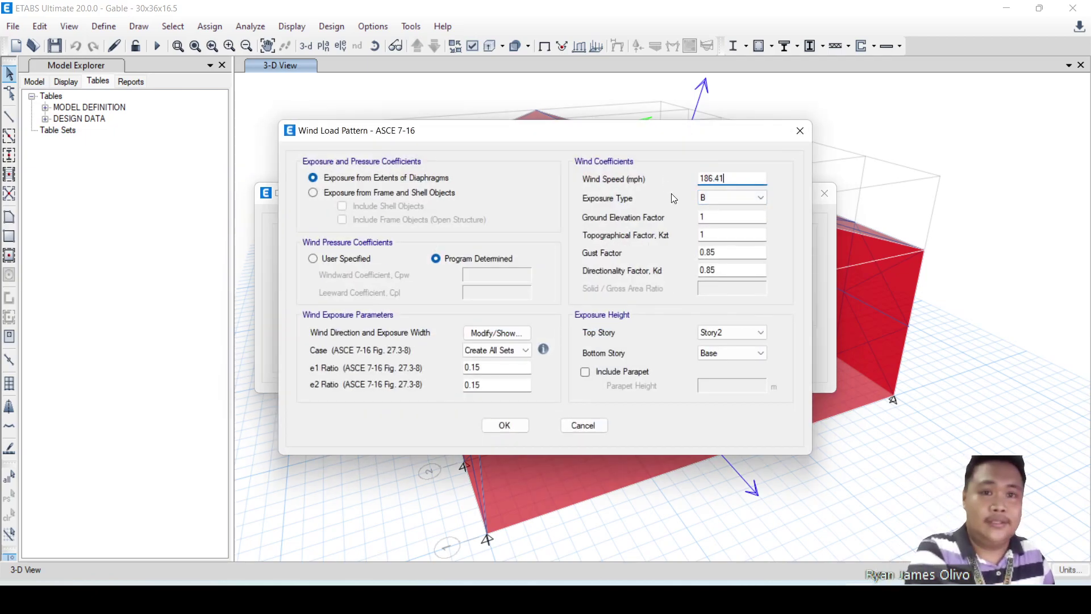
click(716, 233)
text(.69)
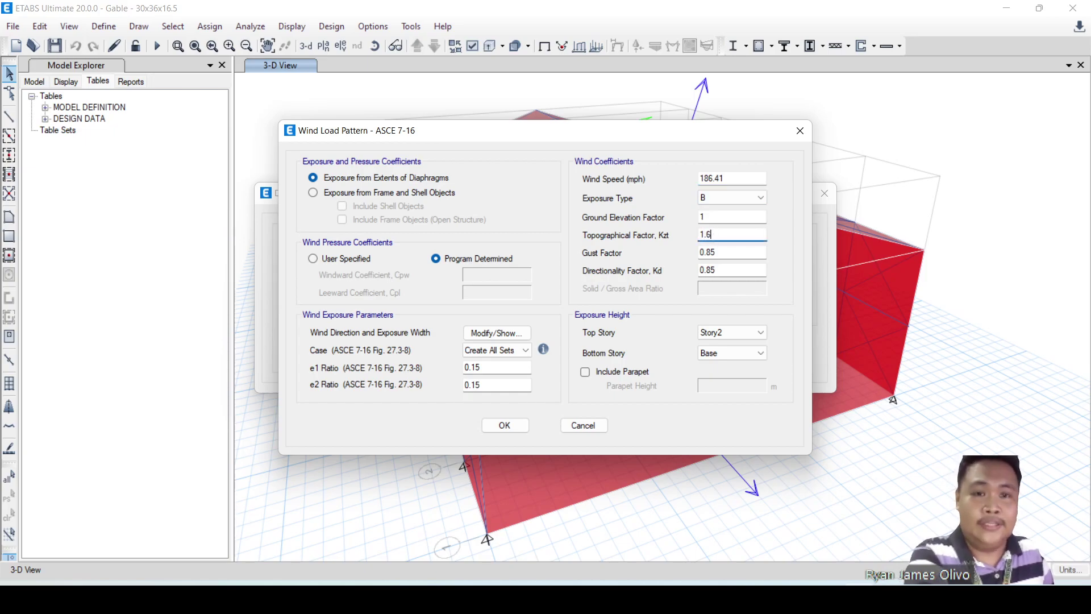
double_click(703, 250)
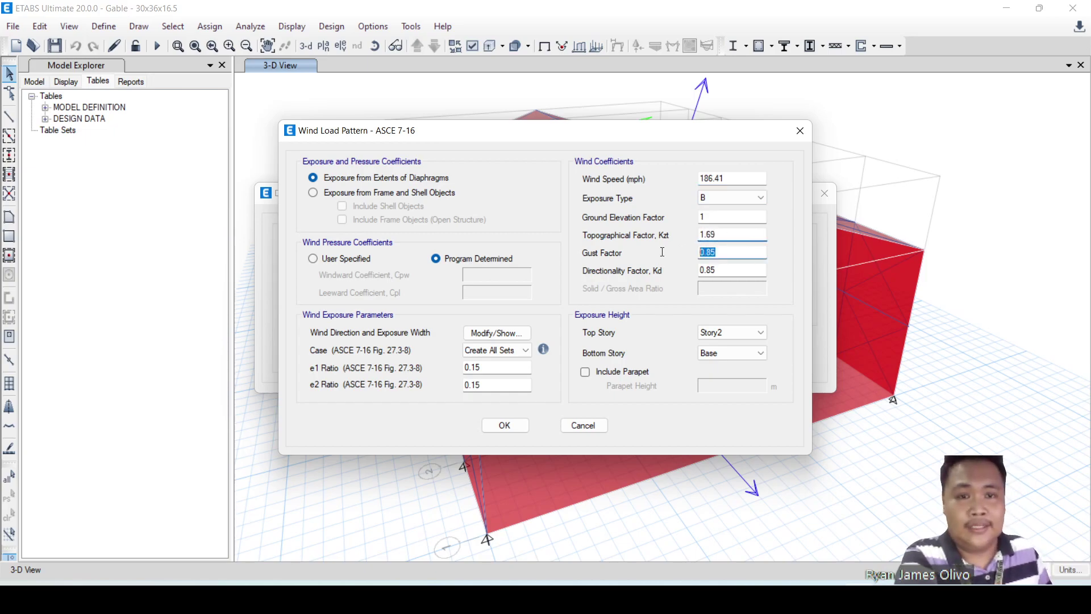
text(1)
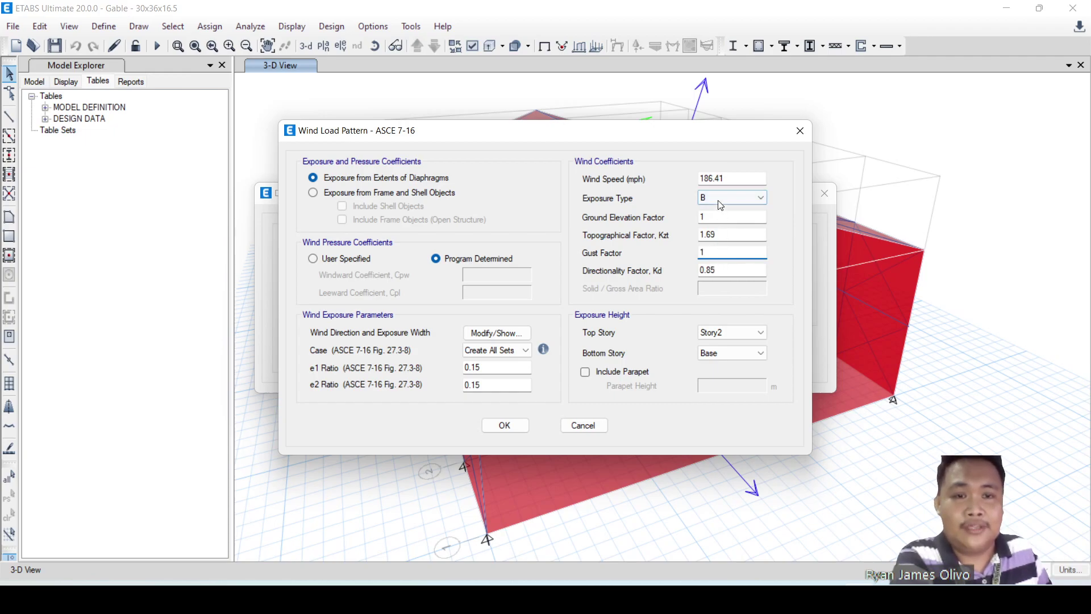
Base the WP_2 exposure on frame and shell objects with shell objects included, and accept its wind load settings
click(313, 192)
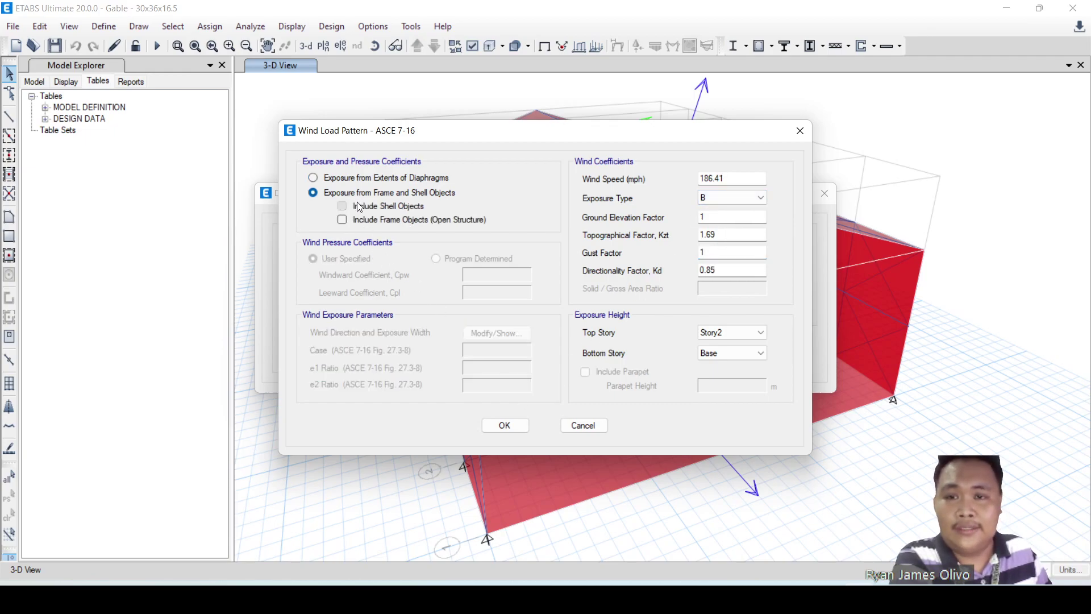
click(343, 206)
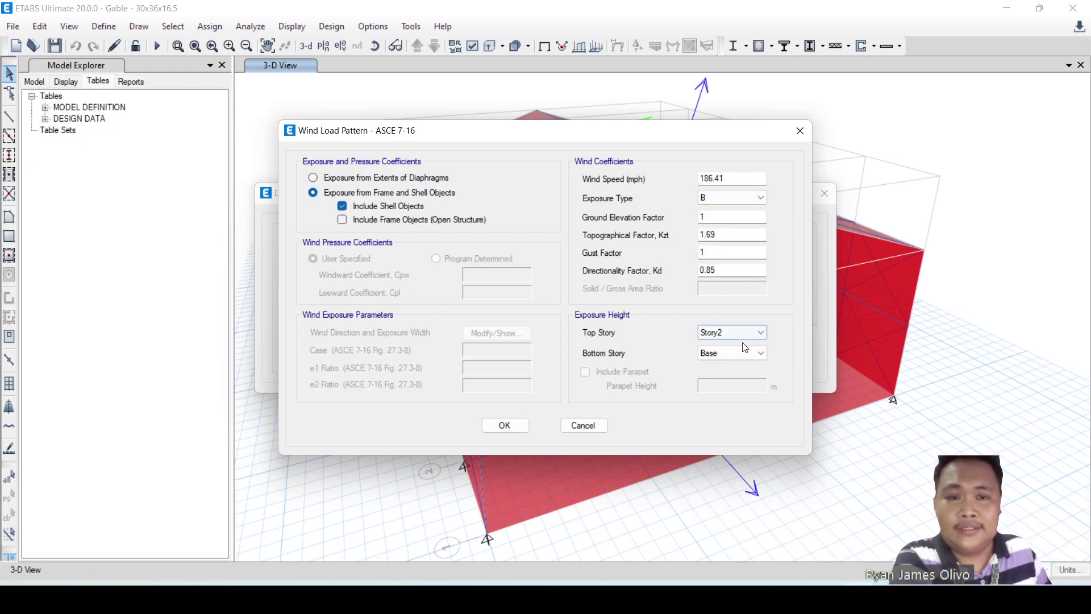
click(509, 427)
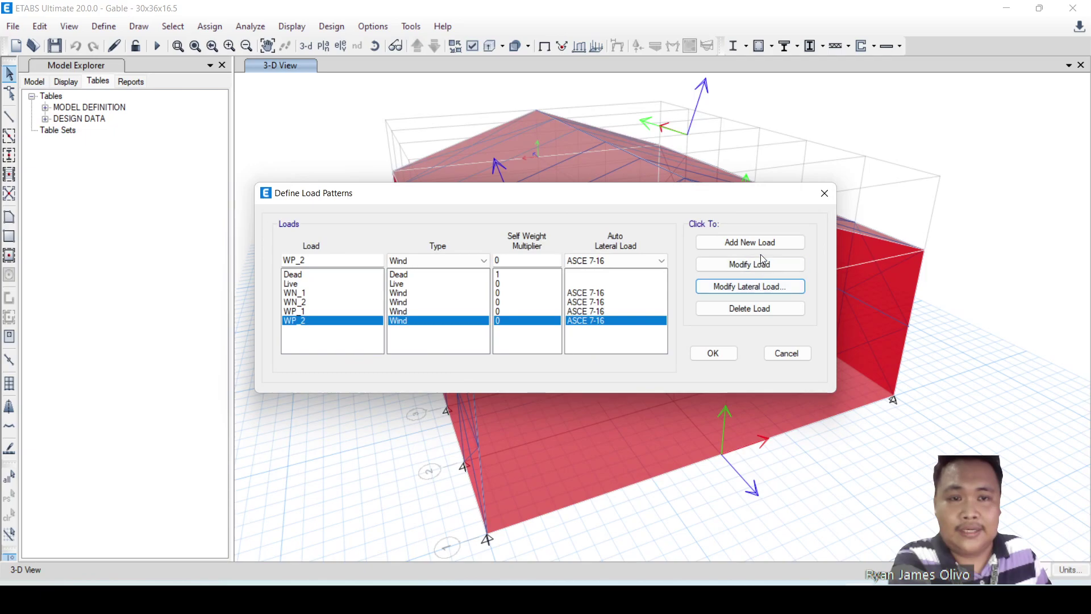
Review the lateral load settings of the wind load patterns WP_2, WP_1, WN_2 and WN_1
click(760, 276)
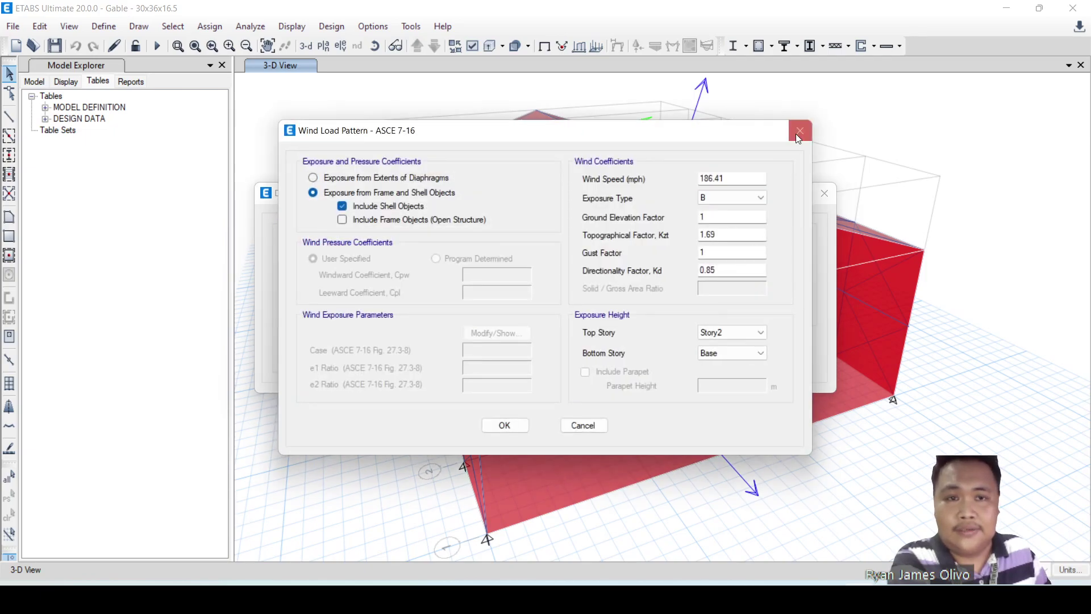
click(498, 425)
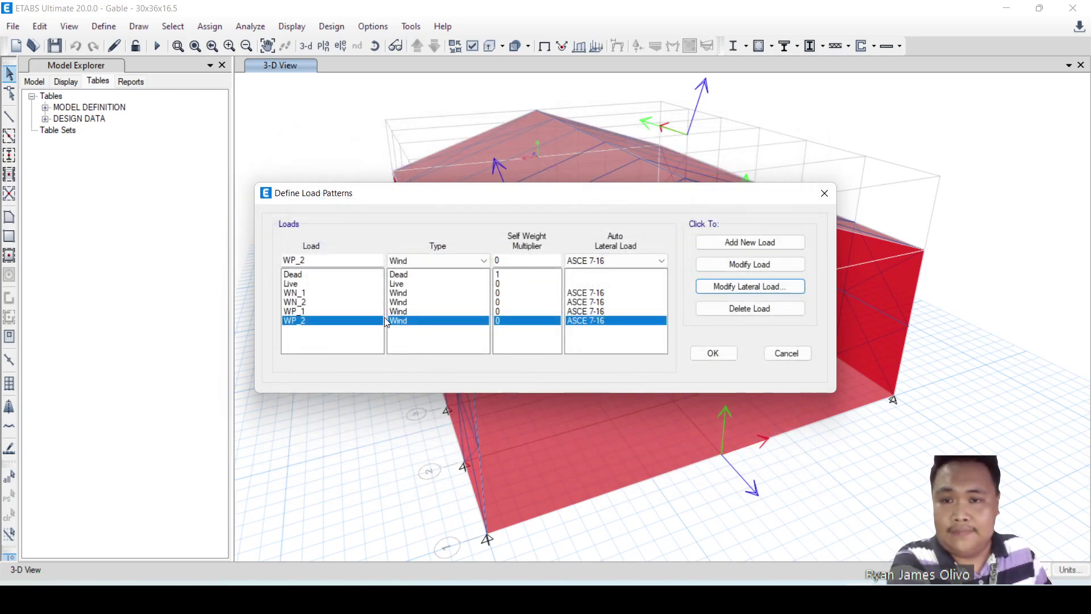
click(348, 303)
click(347, 312)
click(734, 286)
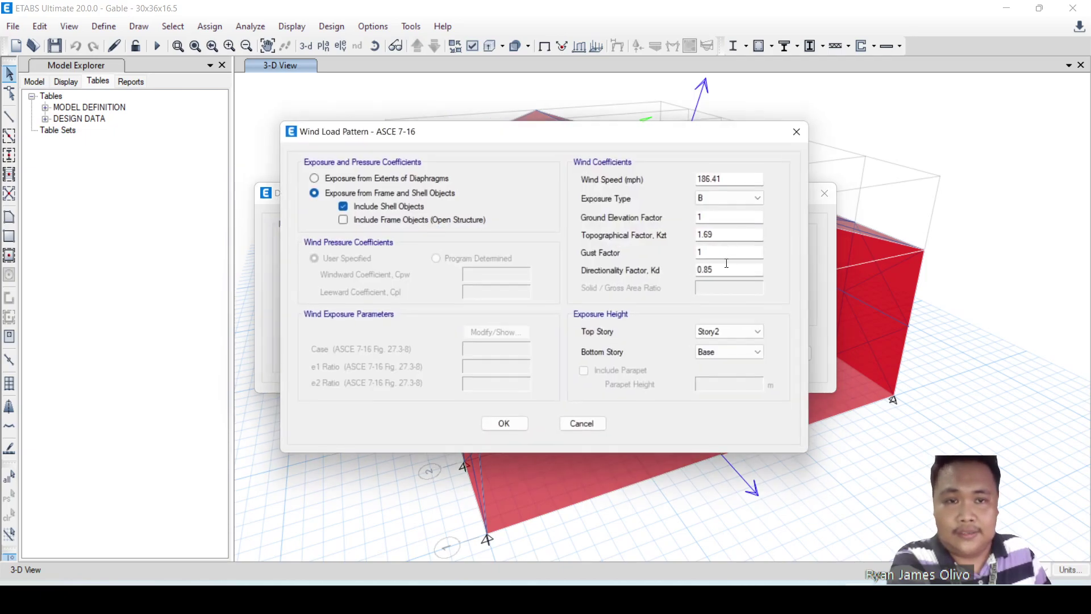
click(519, 430)
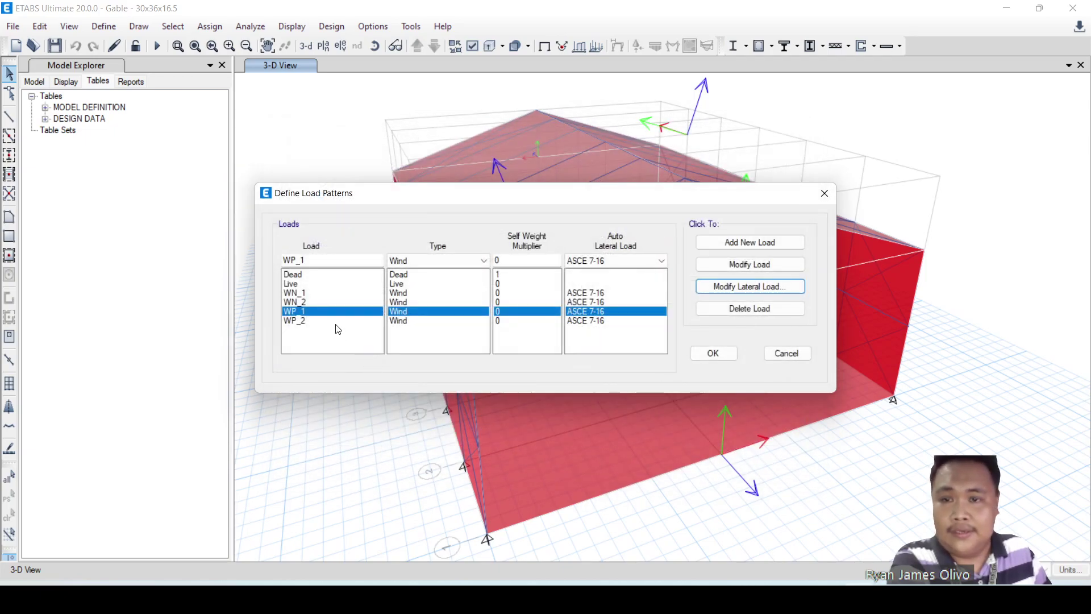
click(317, 303)
click(754, 288)
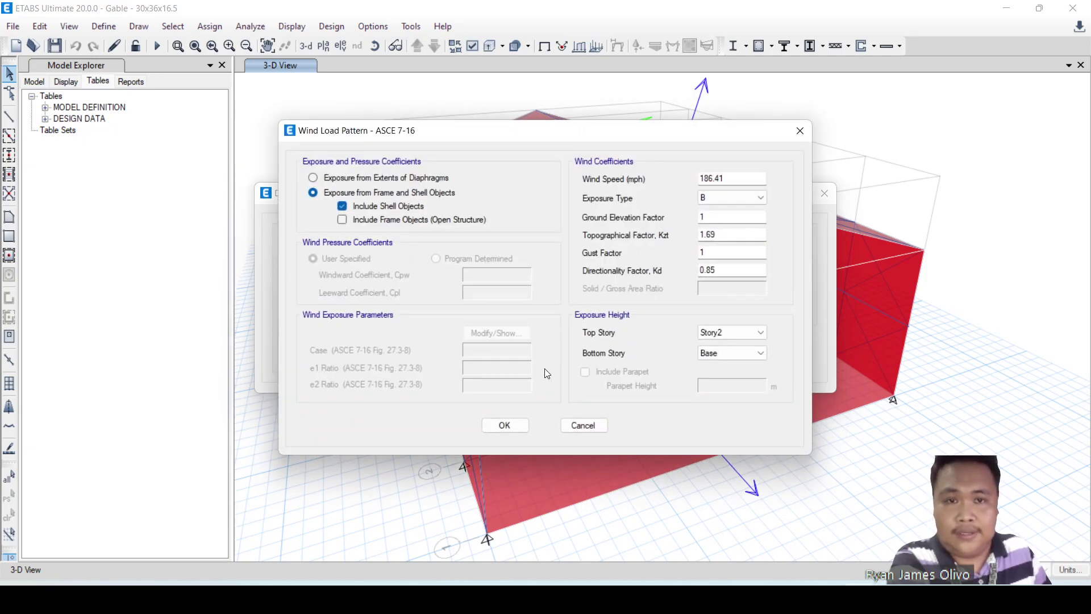
click(489, 425)
click(301, 292)
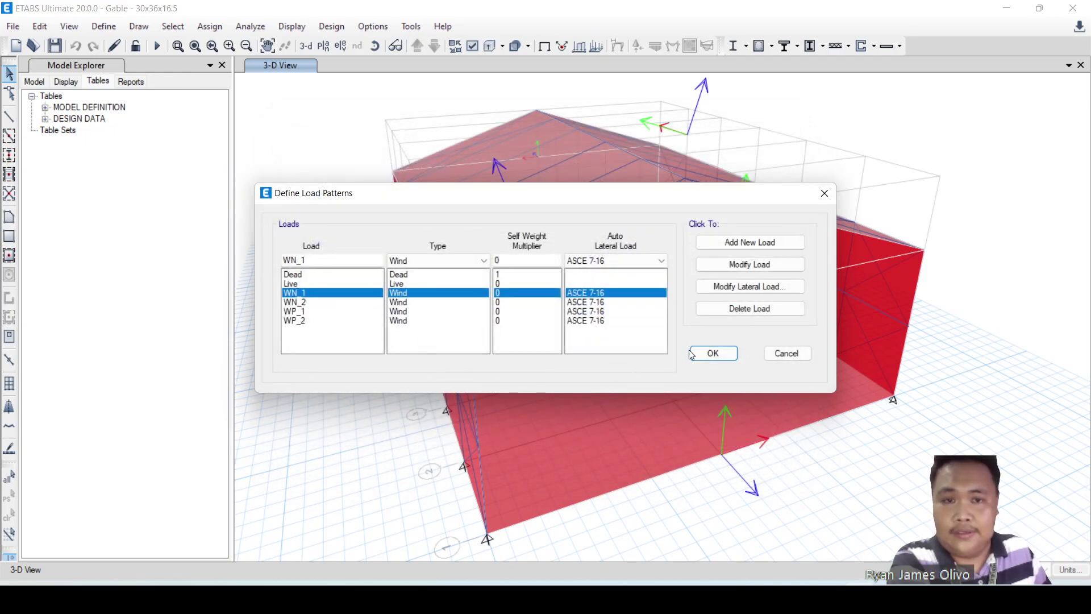
click(735, 288)
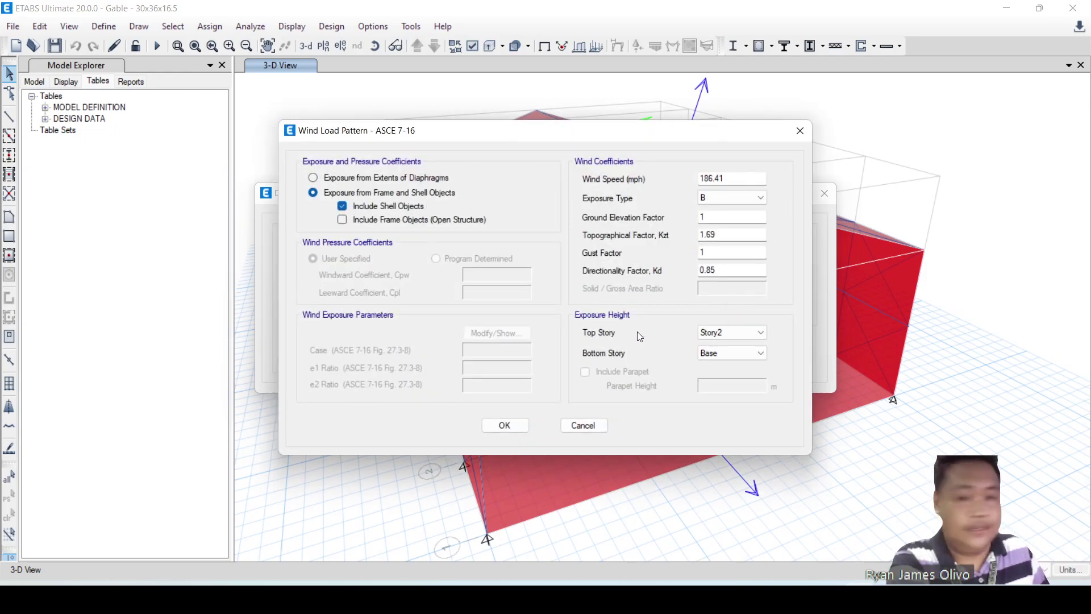
click(506, 427)
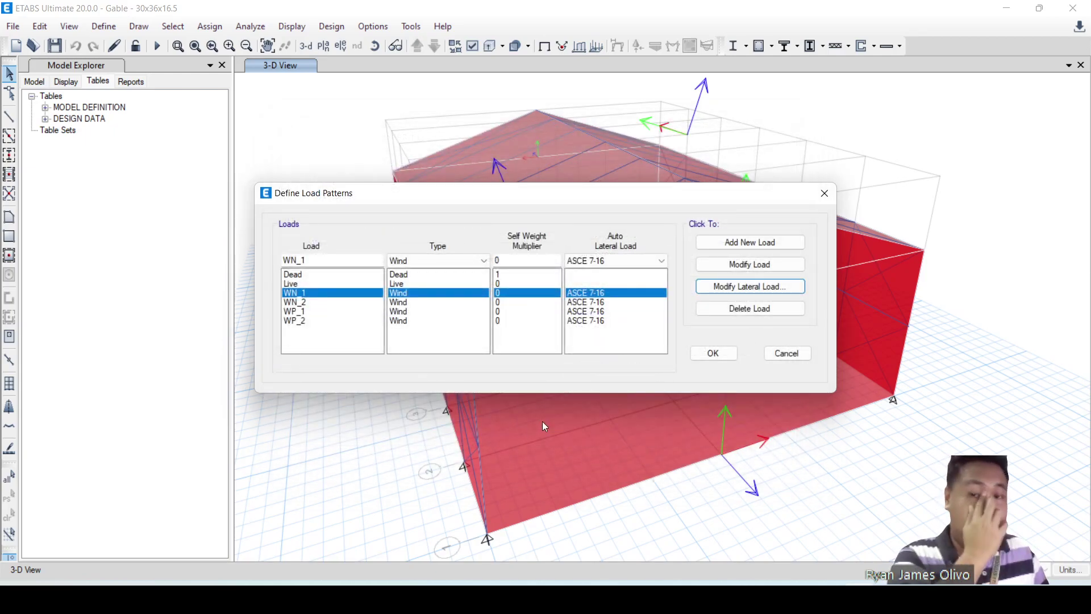
Add the wind load pattern WI with ASCE 7-16 auto lateral load and open its lateral load settings
drag(324, 264, 286, 261)
text(WI)
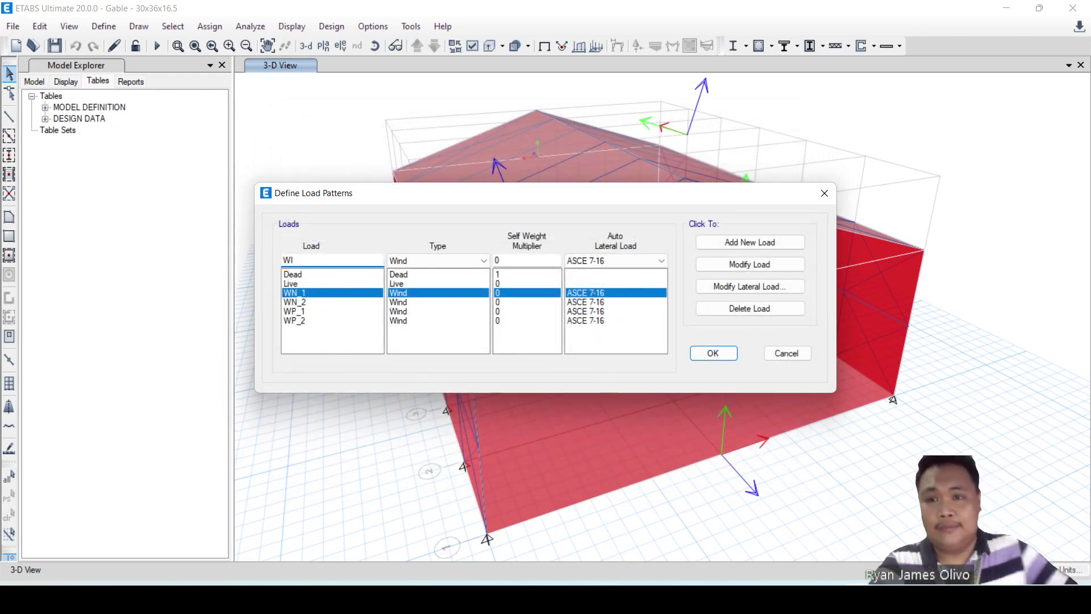
click(778, 245)
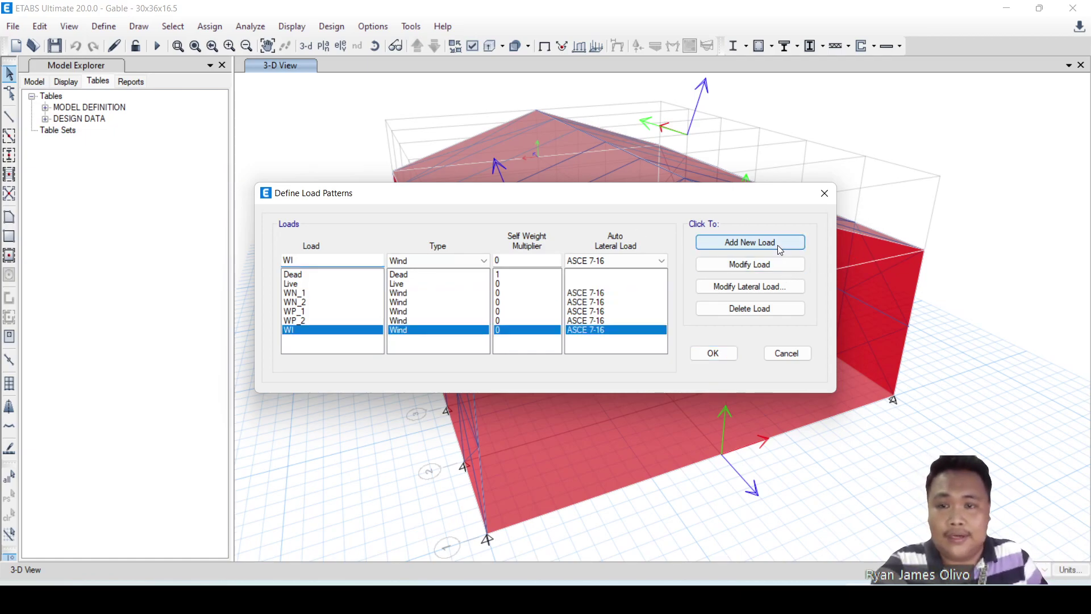
click(738, 287)
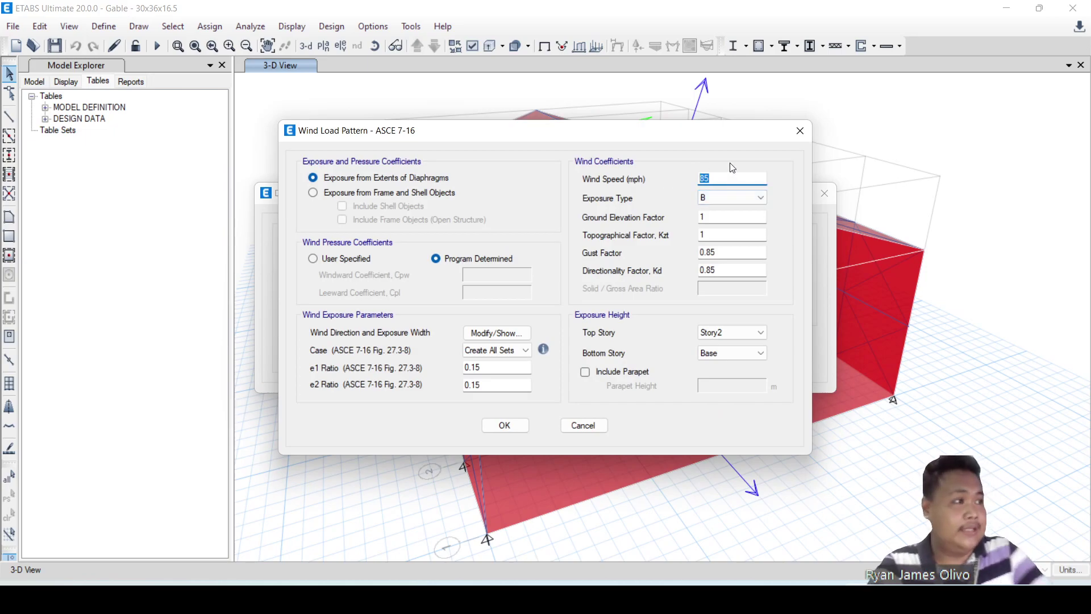
Set the WI wind coefficients to wind speed 186.41 mph, topographical factor Kzt 1.69 and gust factor 1
text(186.41)
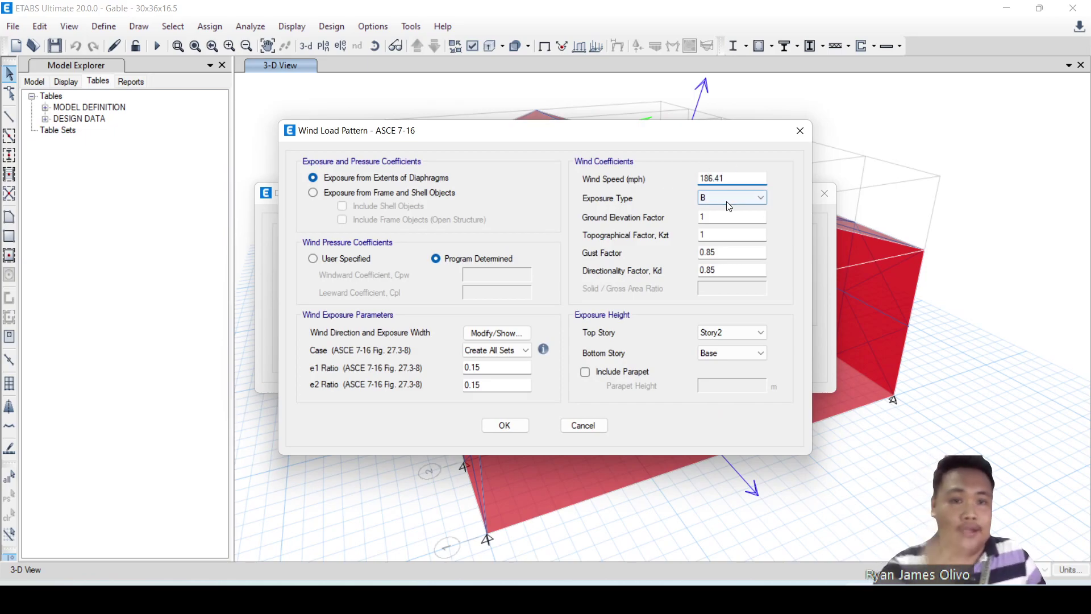
click(726, 235)
text(.69)
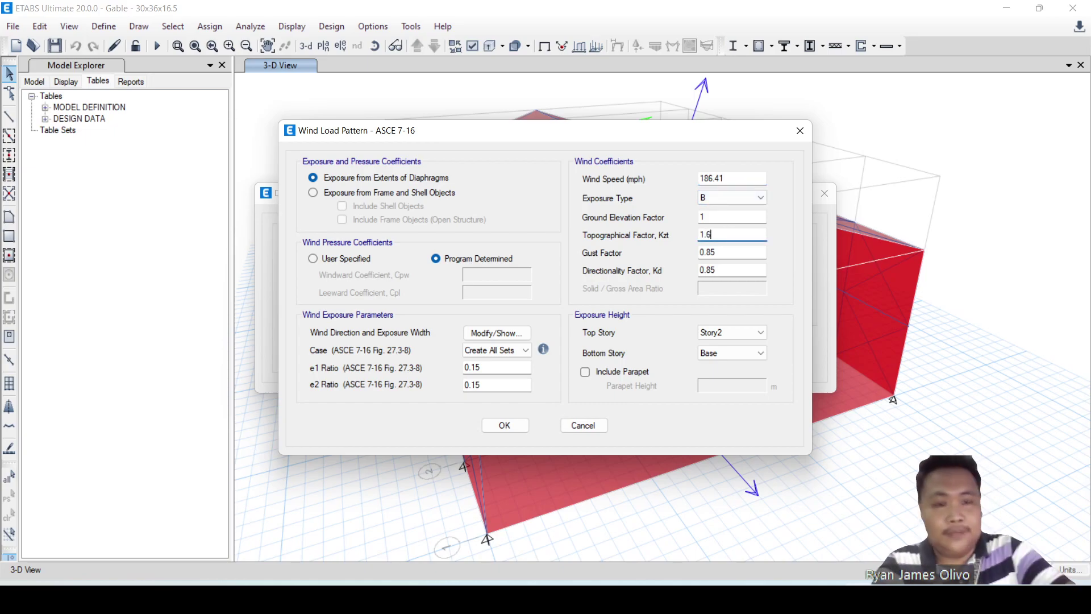
double_click(741, 255)
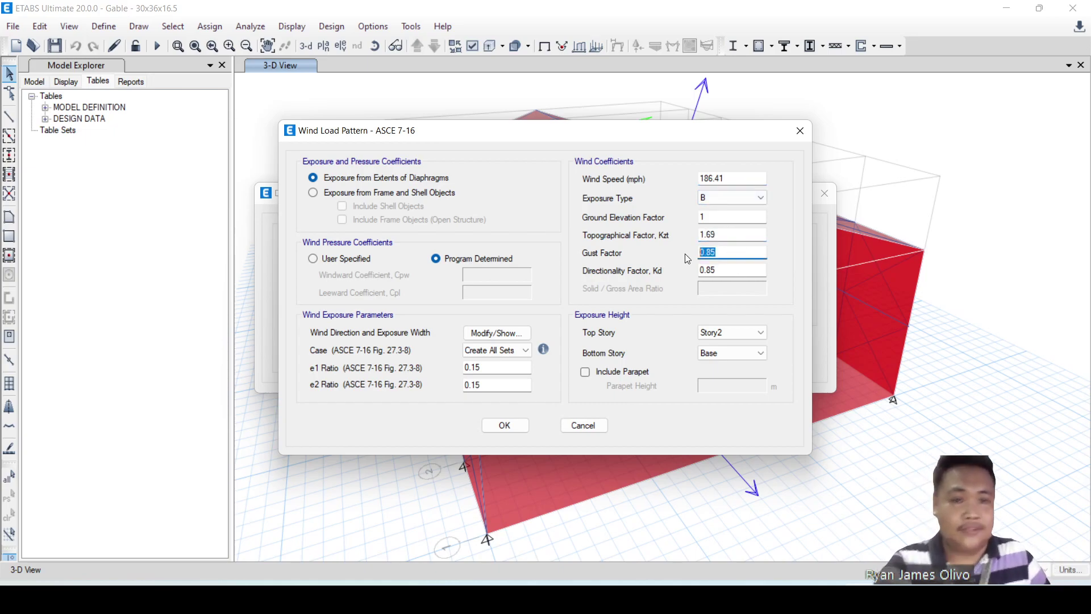
text(1)
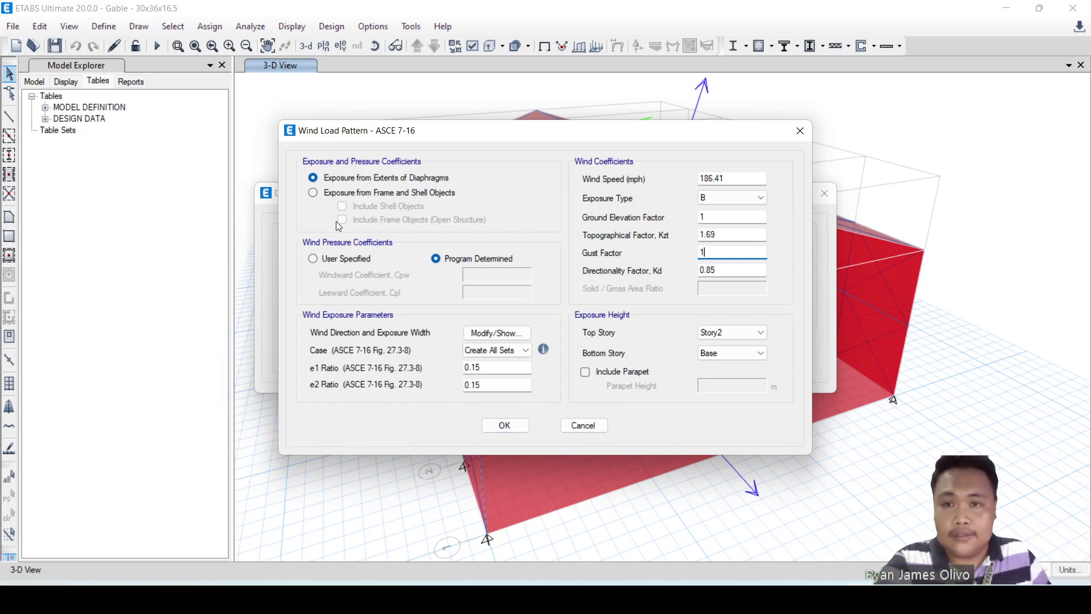
Base the WI exposure on frame and shell objects with shell objects included, and accept its wind load settings
click(364, 193)
click(388, 206)
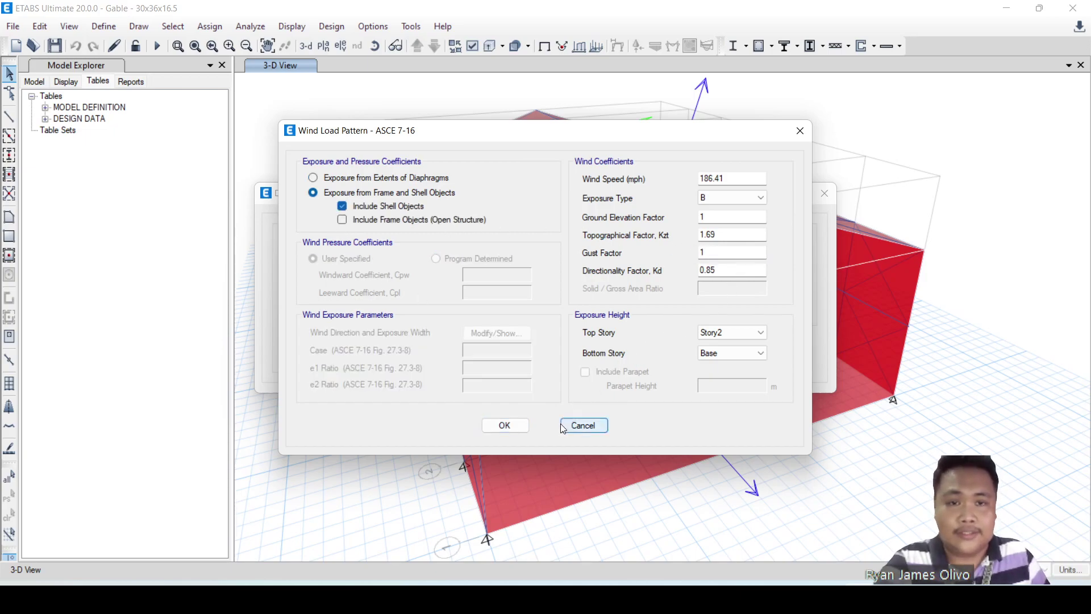
click(506, 426)
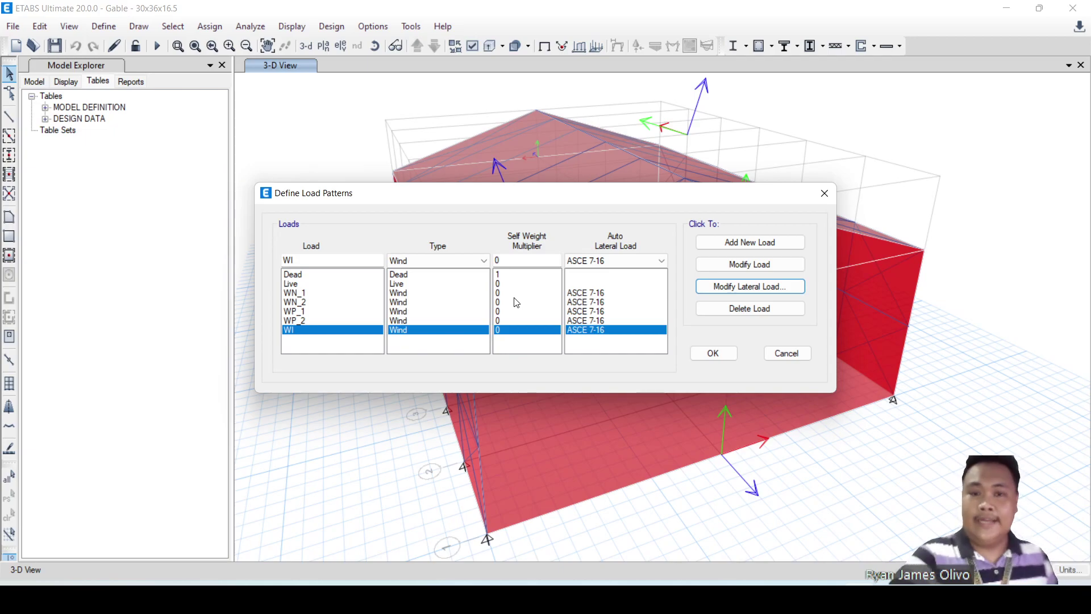
Reopen the WI lateral load settings and compare the gust factor with the G_f result in the Gust Effect Factor workbook in Excel
click(299, 320)
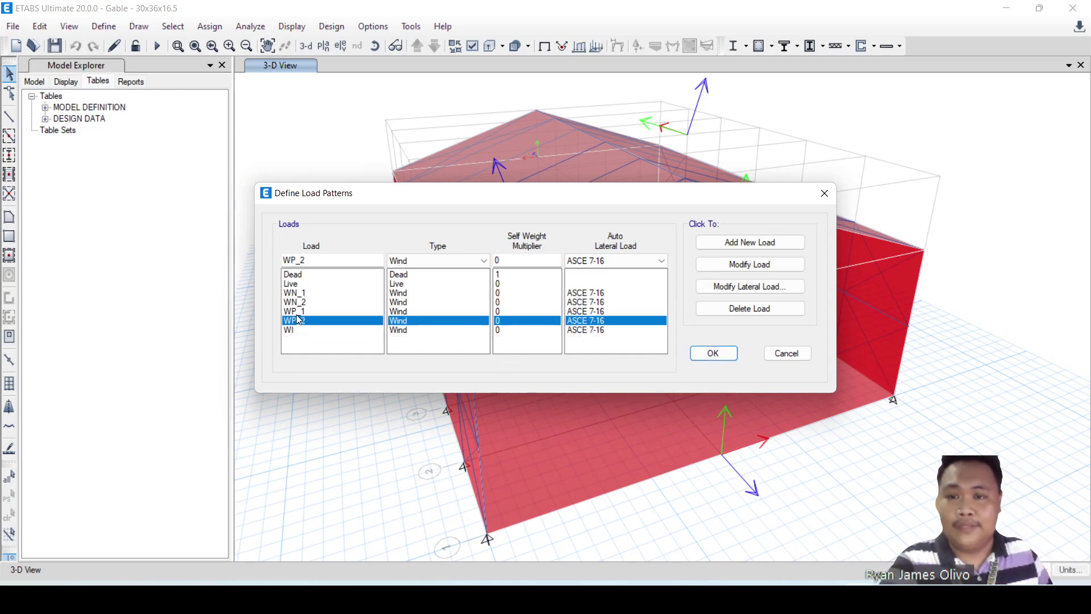
click(299, 311)
click(300, 303)
click(302, 293)
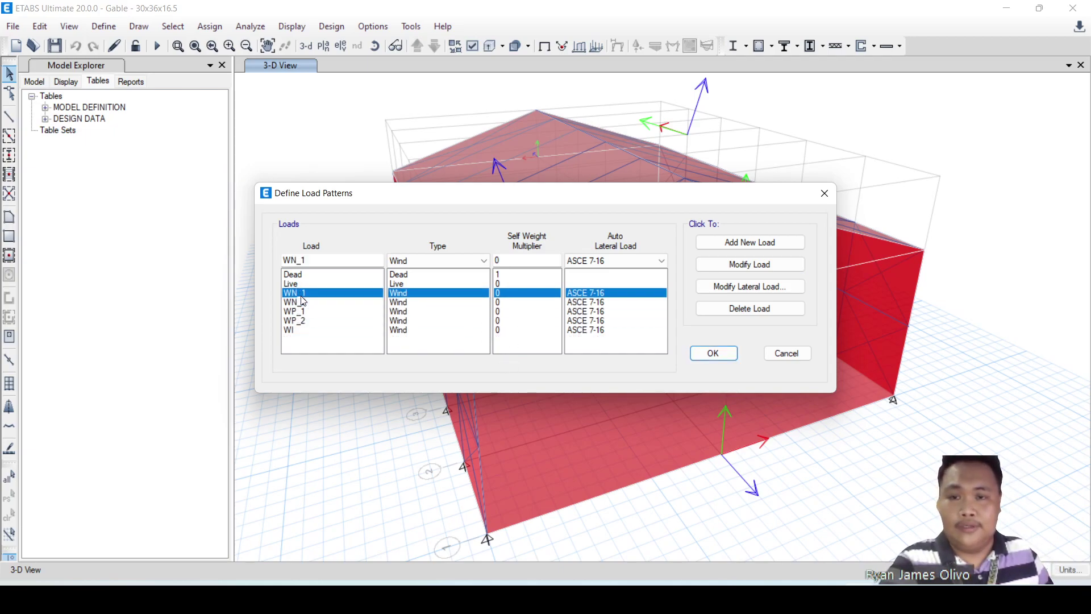
click(303, 333)
click(774, 285)
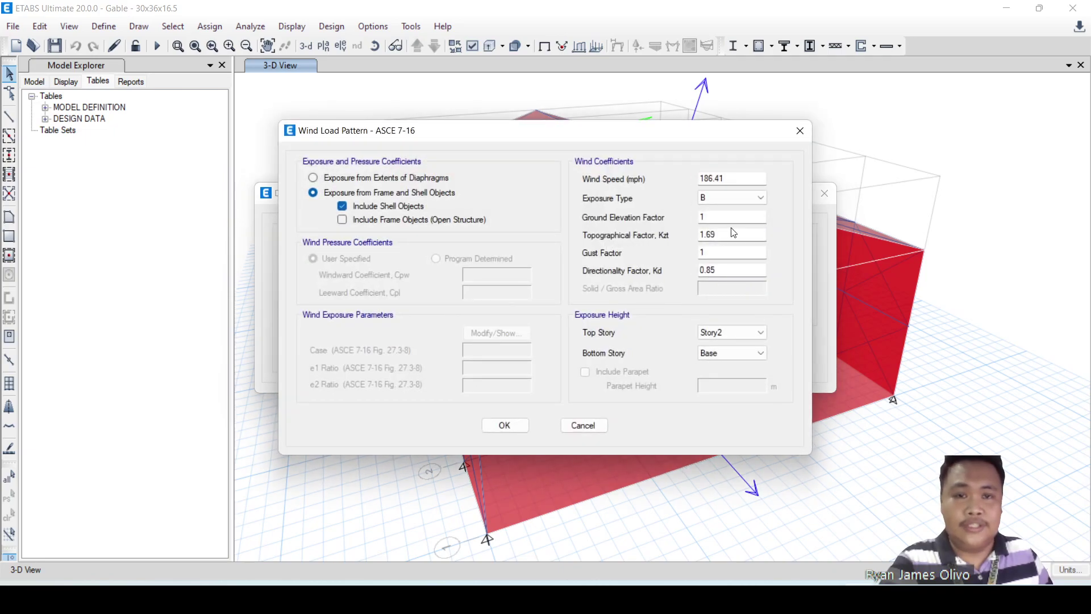
double_click(719, 254)
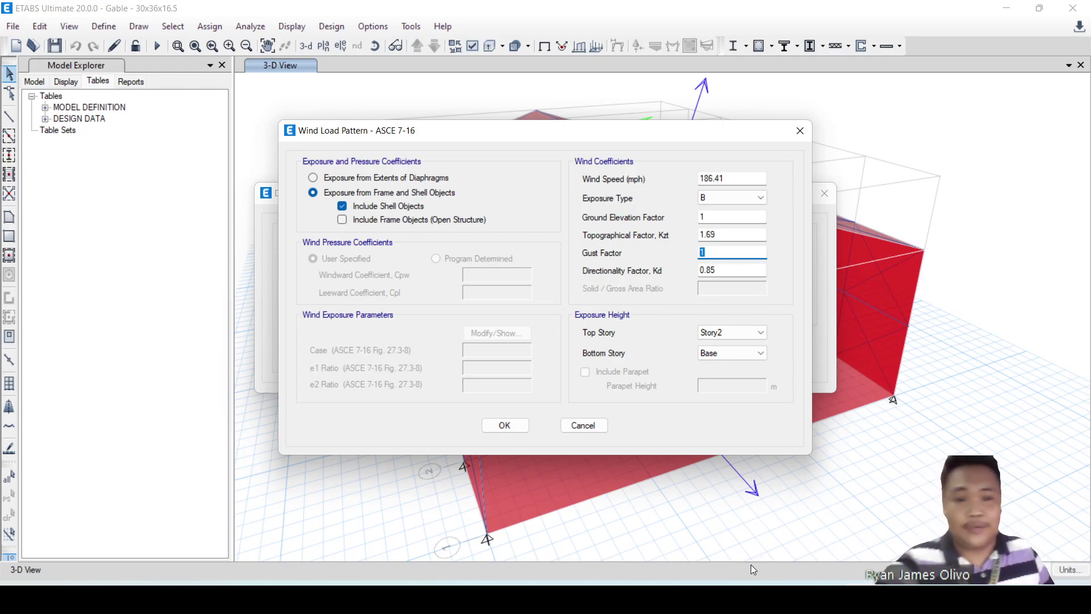
click(704, 597)
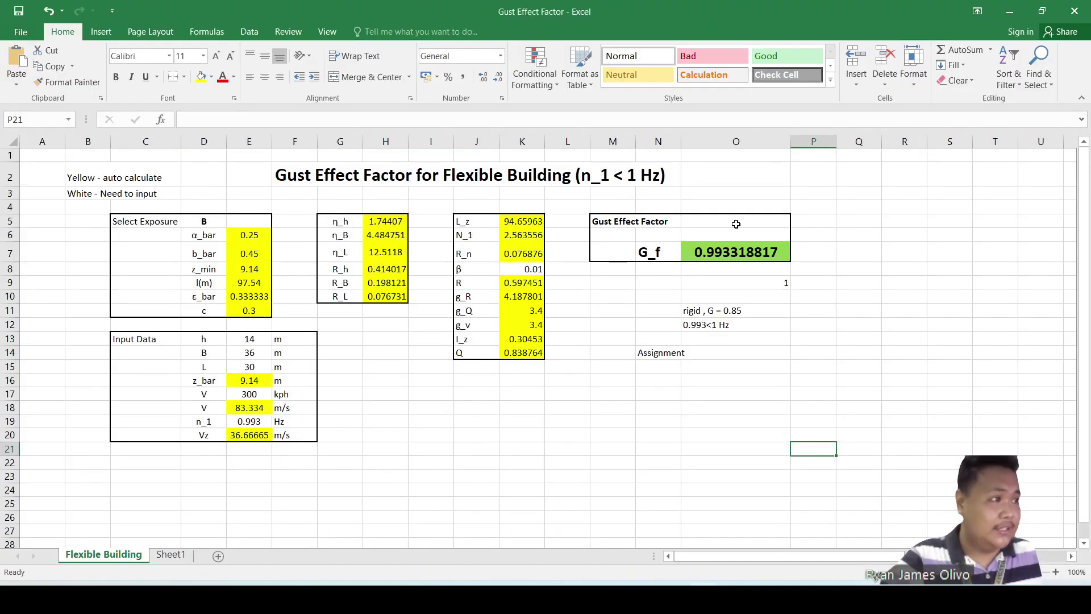
click(823, 597)
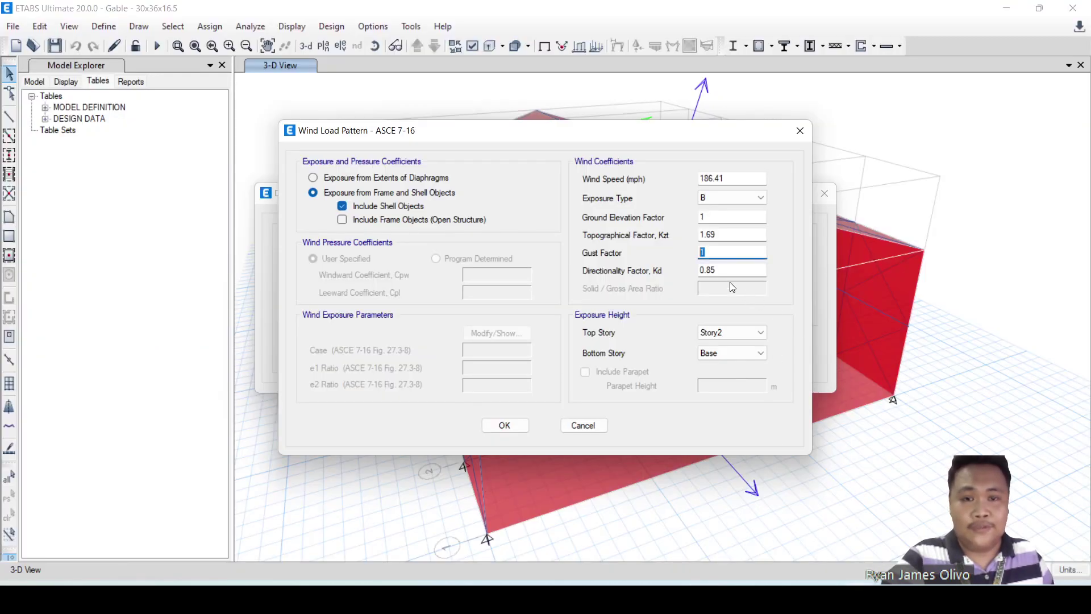
Accept the WI wind load settings and confirm the load pattern definitions
click(513, 430)
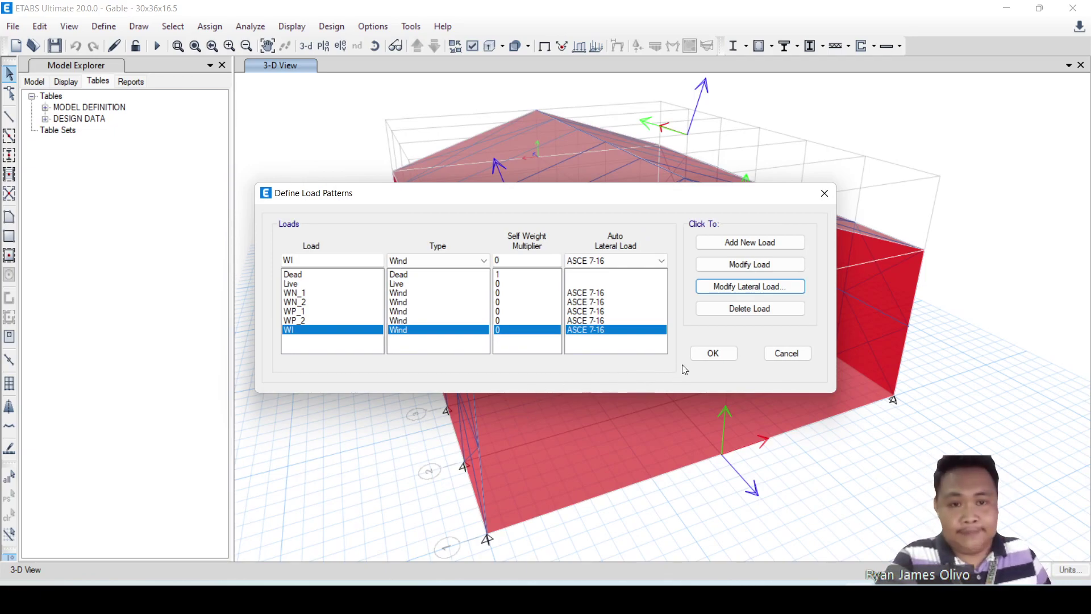
click(715, 354)
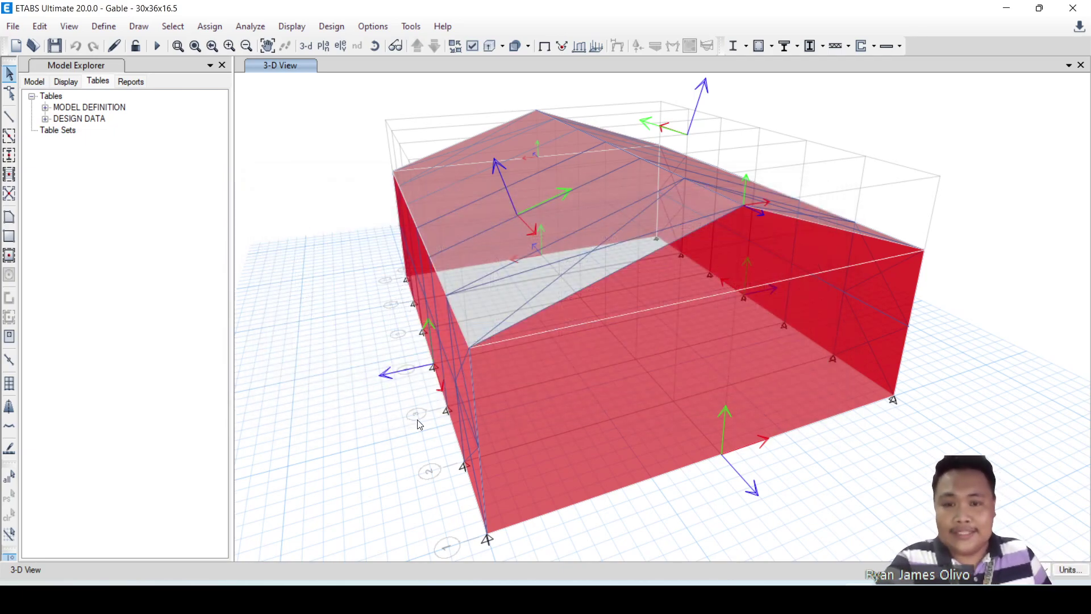
shift+middle_drag(417, 421, 532, 455)
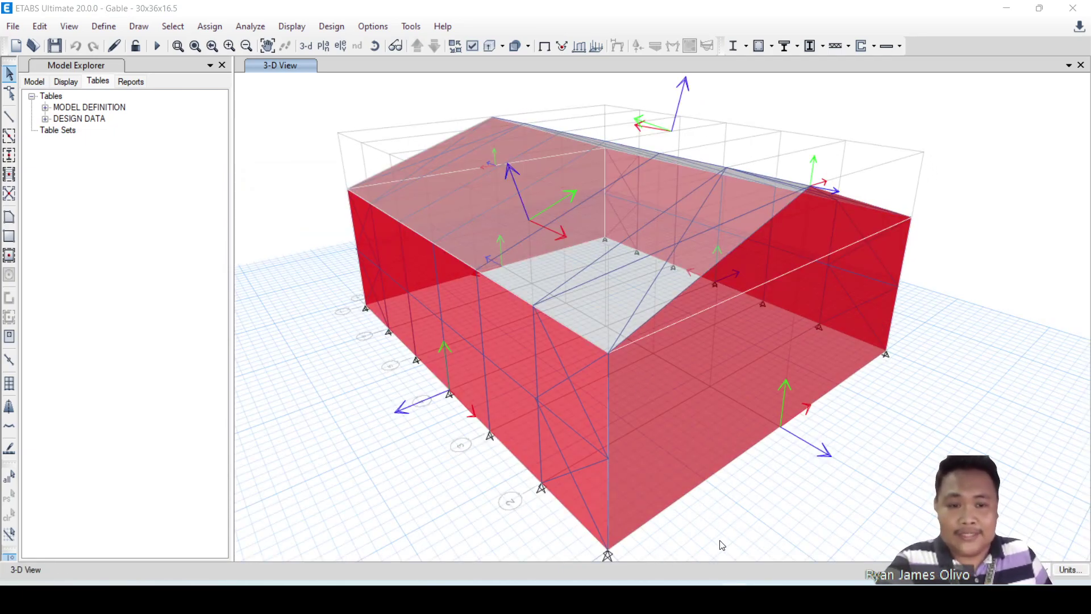
Switch to the Directional Procedure presentation in PowerPoint and show the Scenario A slide on wind normal to the ridge
drag(1090, 114, 689, 148)
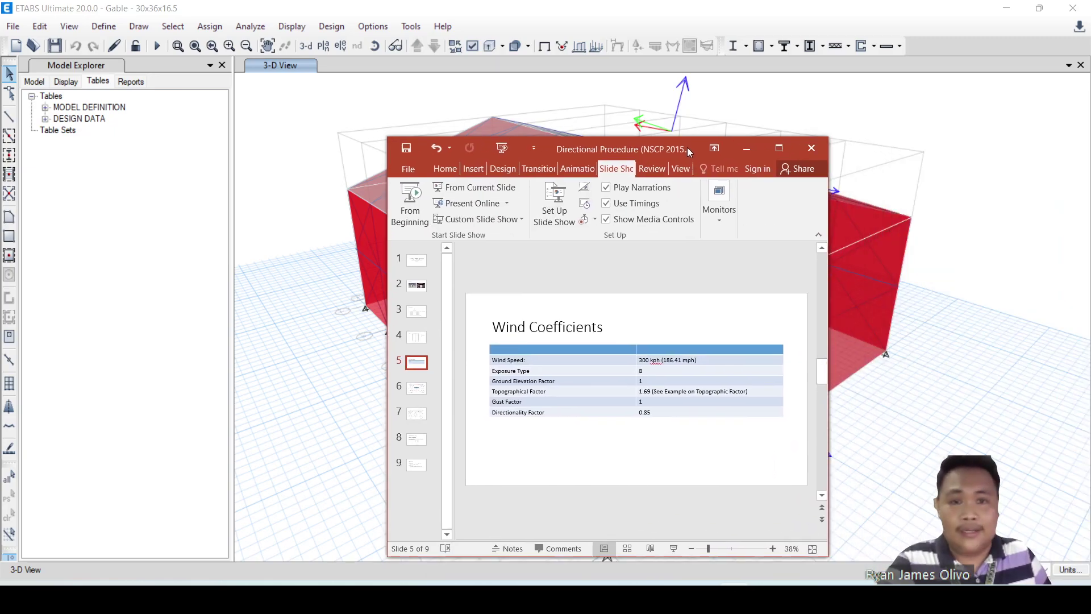
double_click(568, 149)
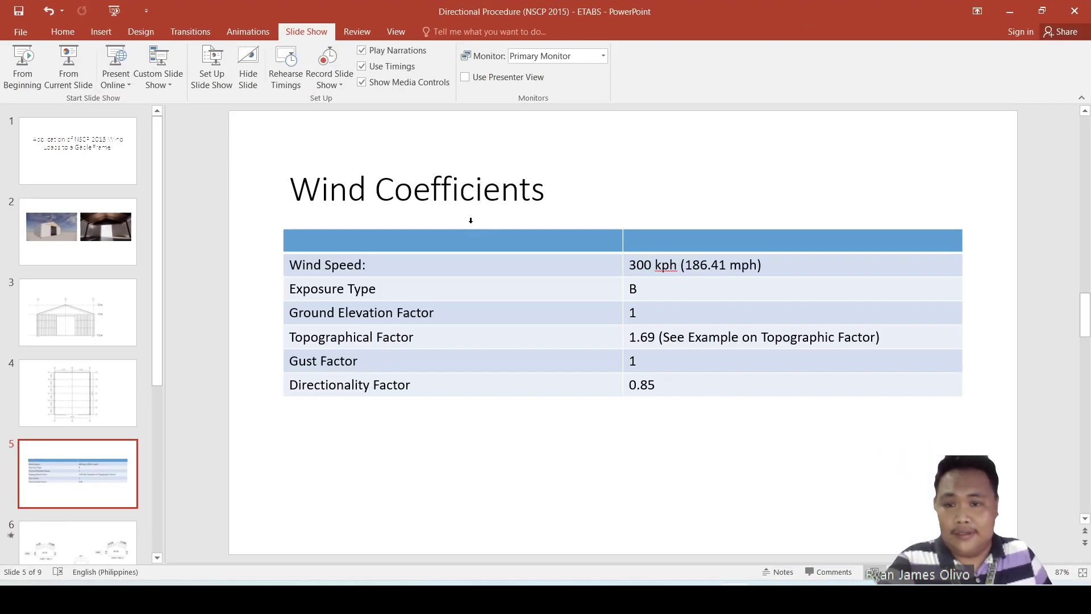
click(94, 525)
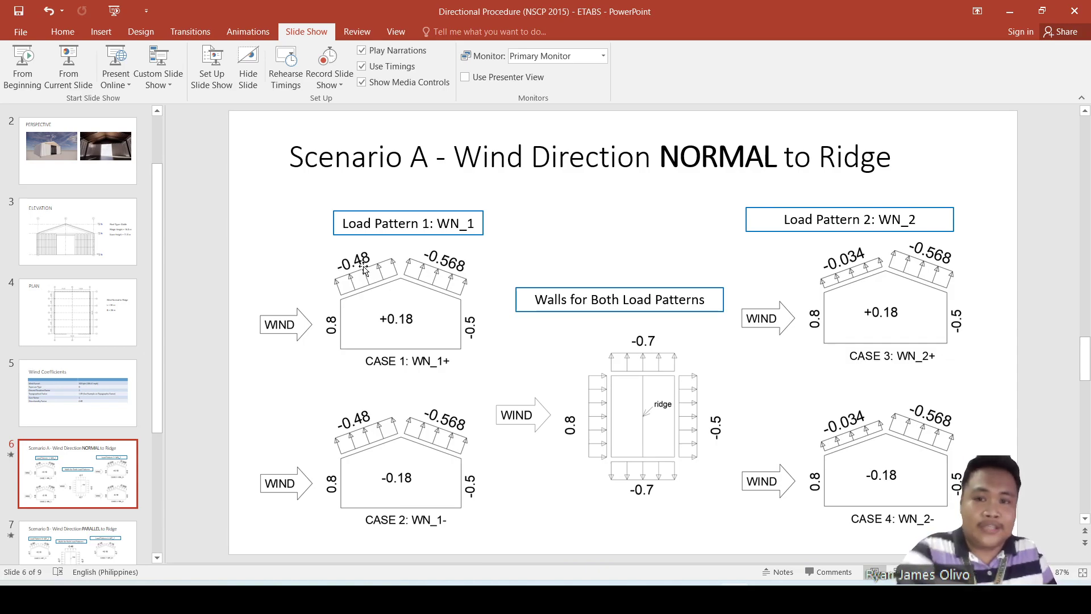
Point out the roof and wall pressure directions on the WN_1 case diagrams with temporary arrows, and clear the markings
click(377, 278)
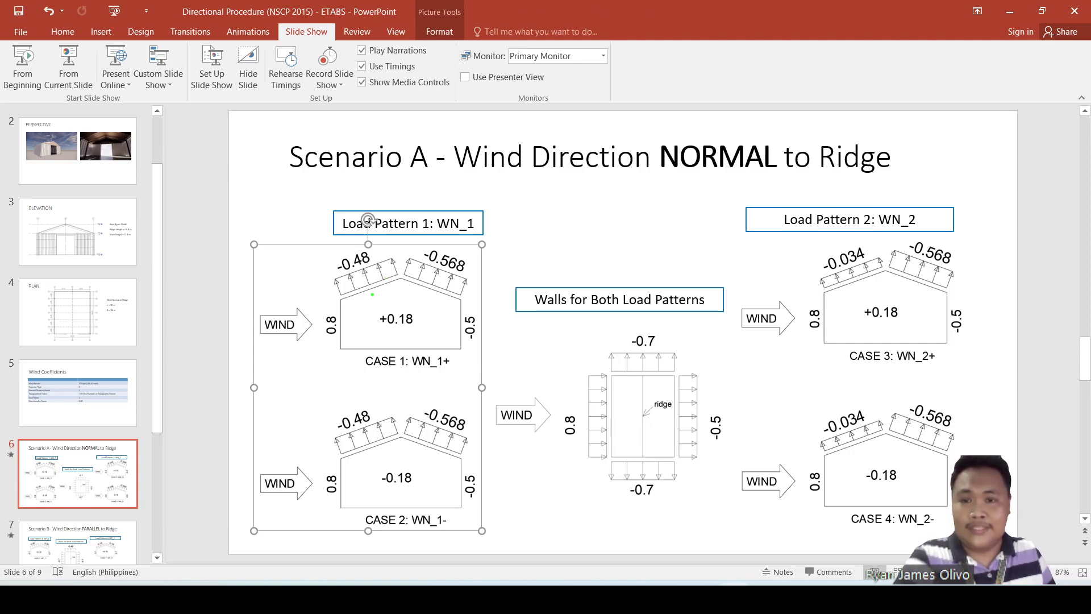
drag(353, 226, 372, 295)
mouse_move(352, 227)
mouse_down()
mouse_move(348, 256)
mouse_move(372, 246)
mouse_move(353, 226)
mouse_up()
mouse_move(422, 296)
mouse_down()
mouse_move(458, 237)
mouse_move(438, 253)
mouse_up()
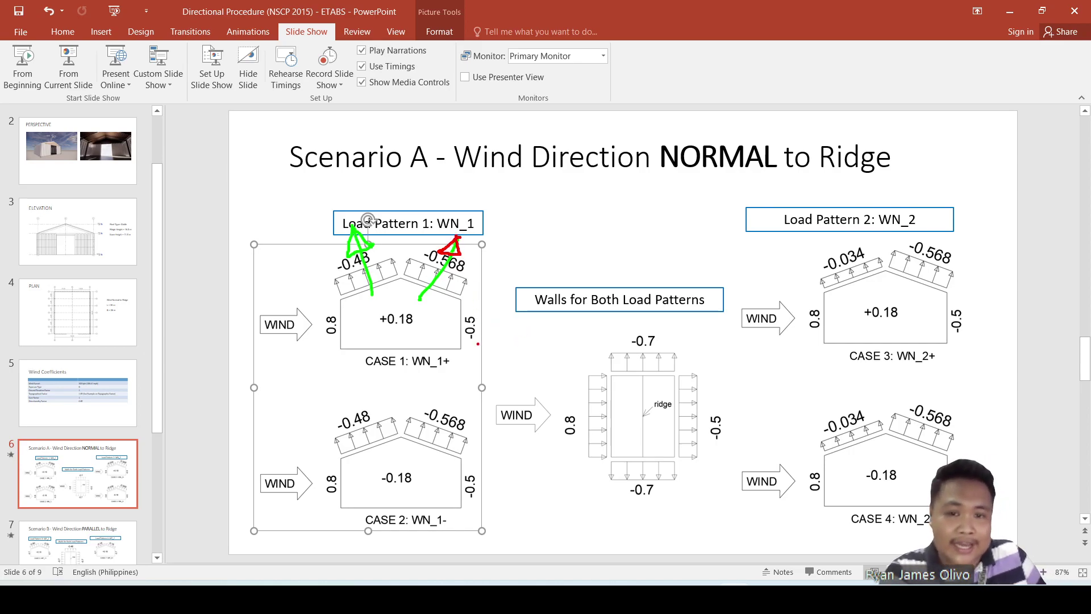
mouse_move(458, 332)
mouse_down()
mouse_move(527, 325)
mouse_move(506, 321)
mouse_move(517, 337)
mouse_up()
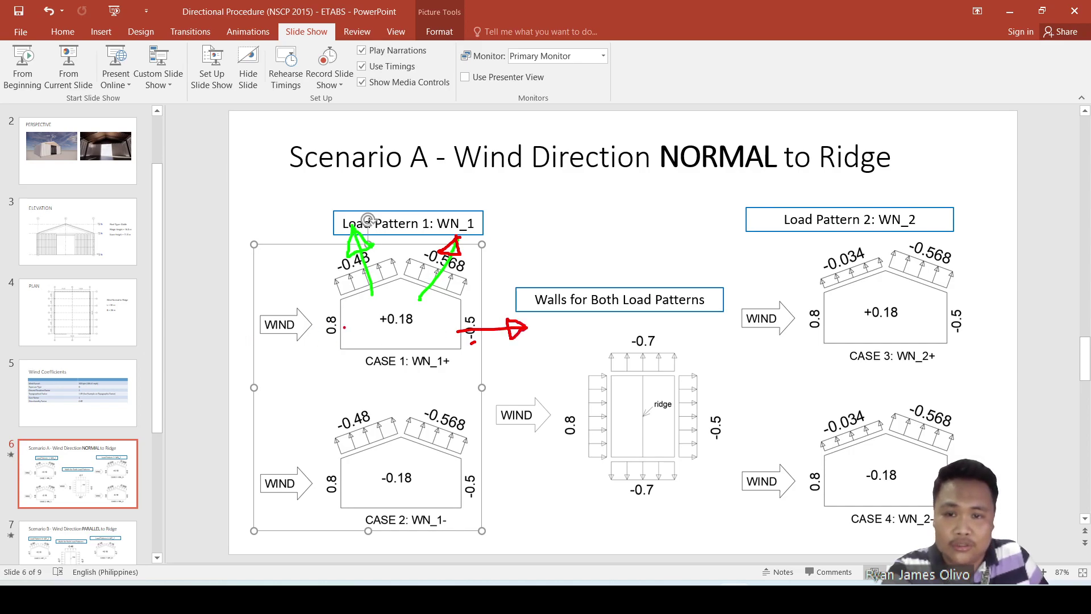
mouse_move(345, 327)
mouse_down()
mouse_move(266, 326)
mouse_move(297, 345)
mouse_up()
click(314, 349)
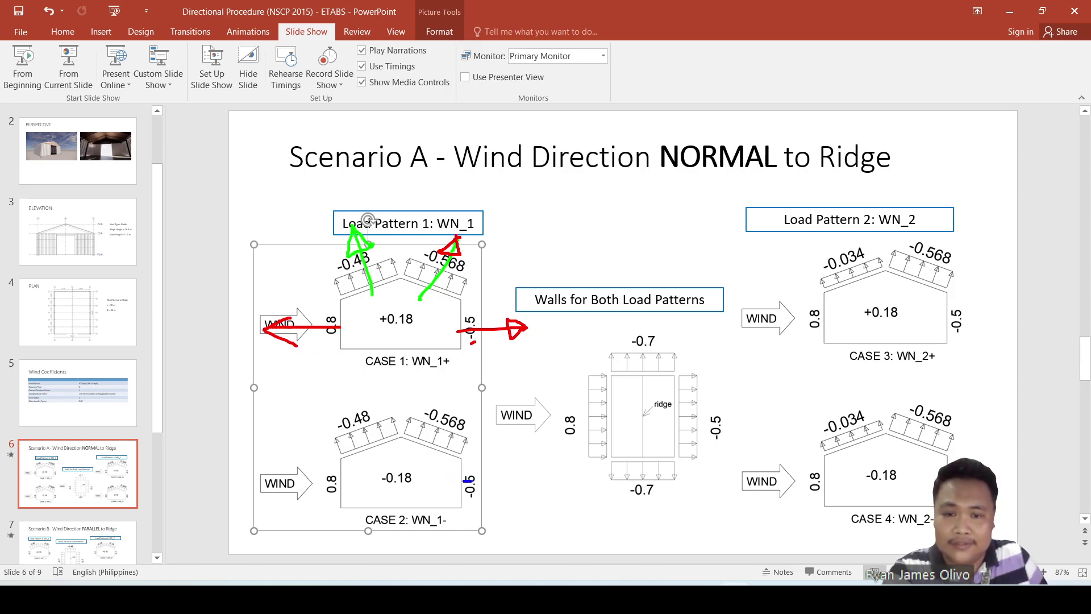
mouse_move(467, 481)
mouse_down()
mouse_move(518, 480)
mouse_move(509, 481)
mouse_move(523, 470)
mouse_up()
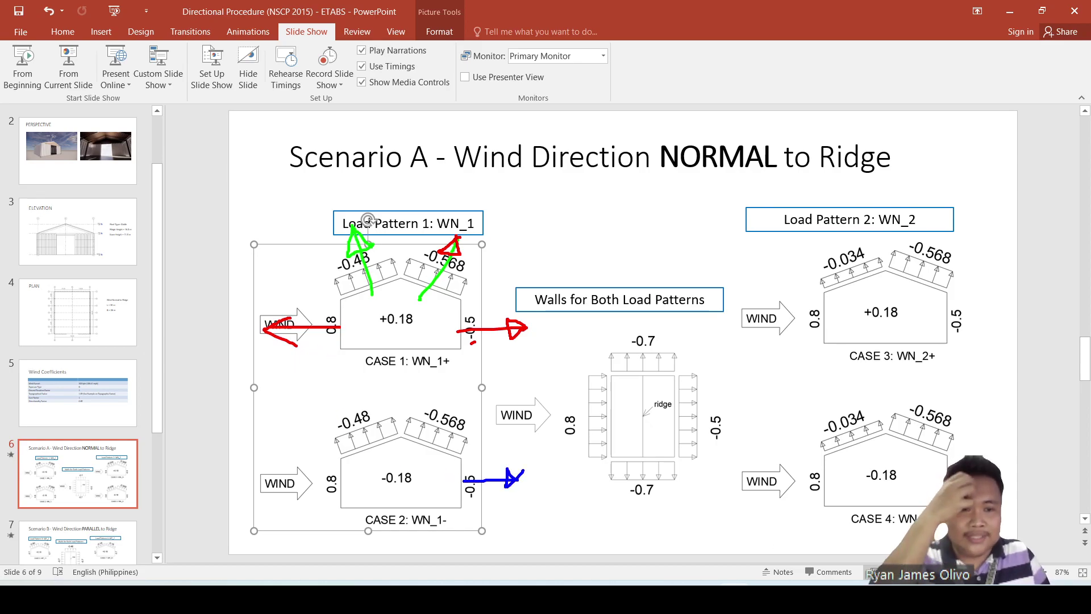
key(Escape)
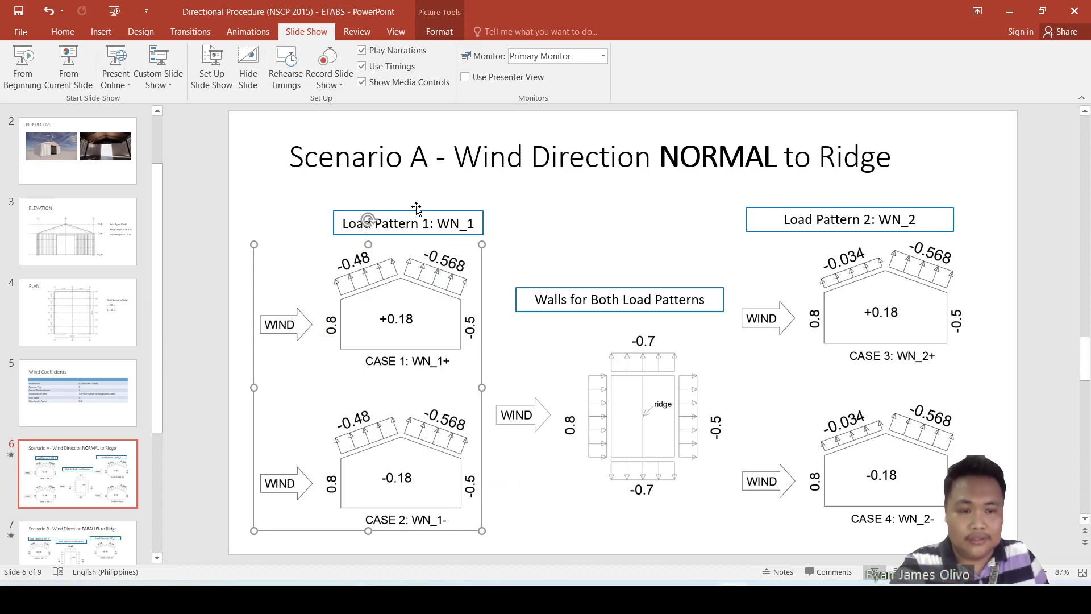
Return to ETABS and examine the local axes of the gable building's wall and roof shells in 3-D
click(810, 597)
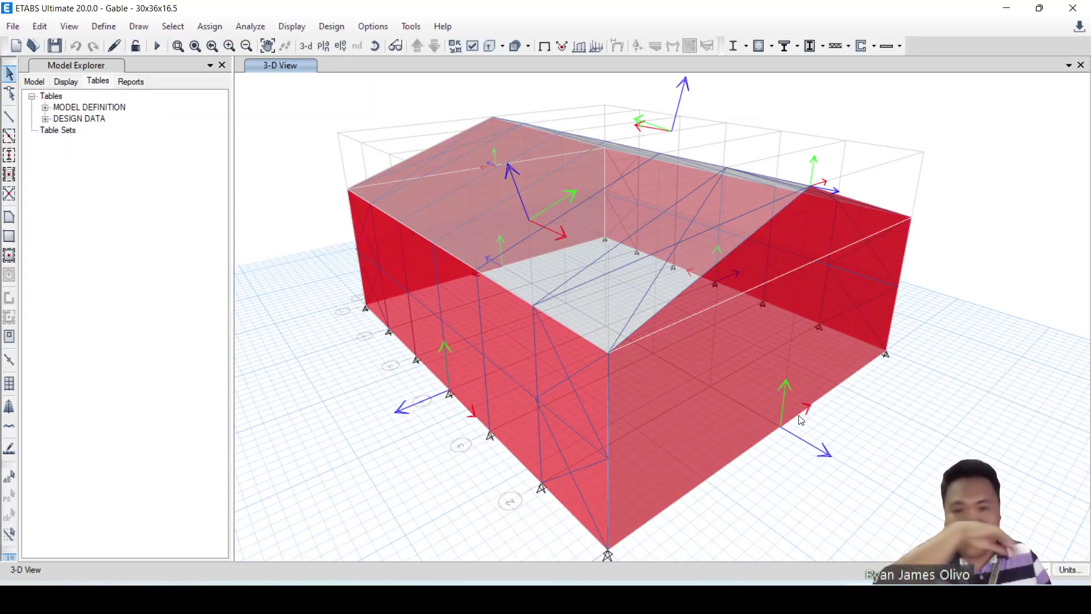
scroll(904, 432, up, 3)
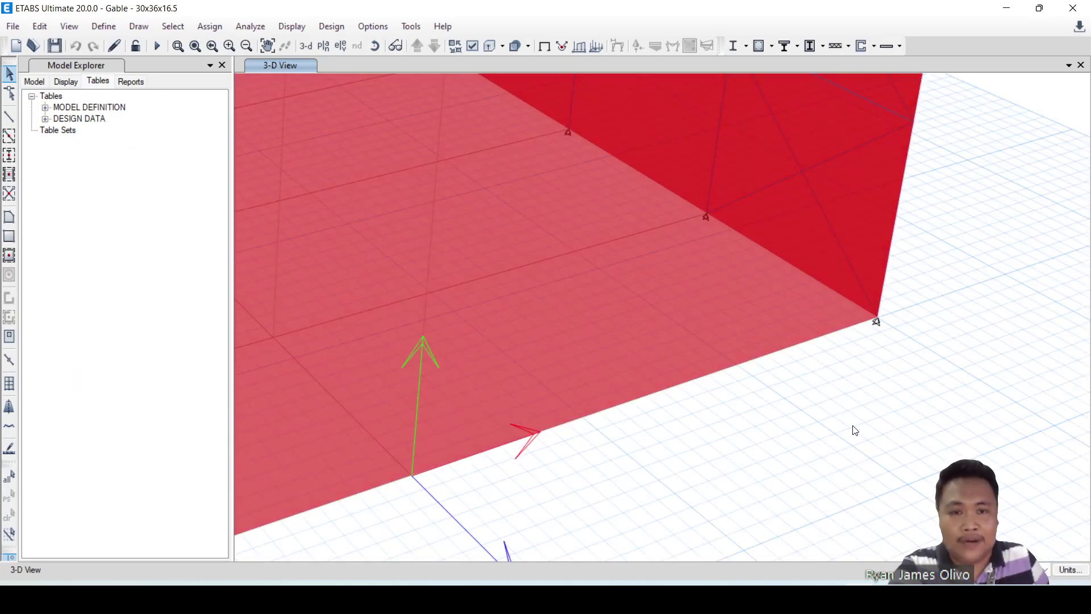
scroll(855, 430, down, 5)
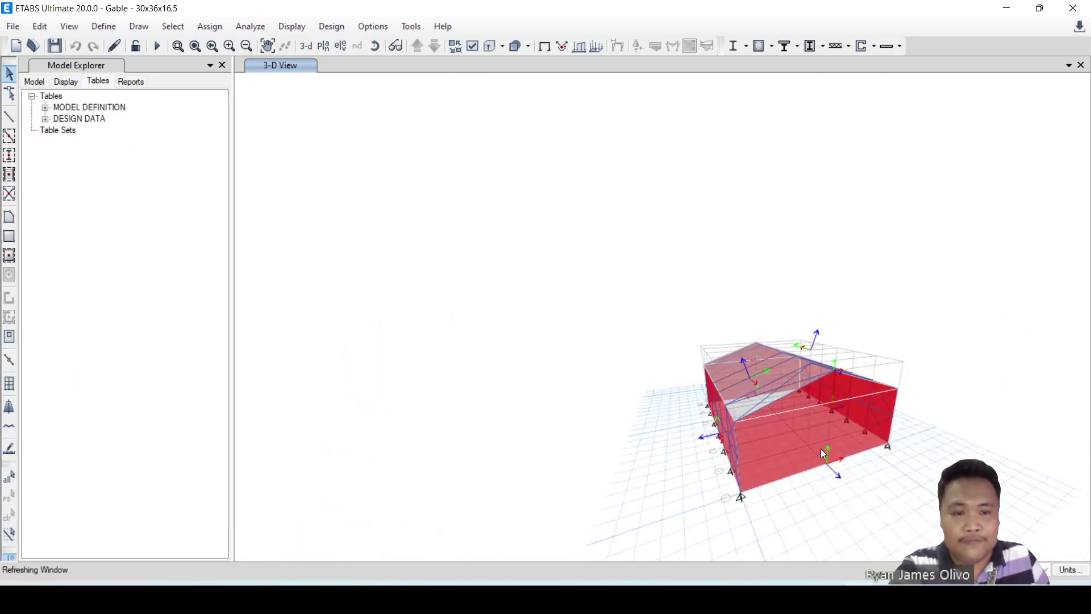
scroll(819, 457, up, 5)
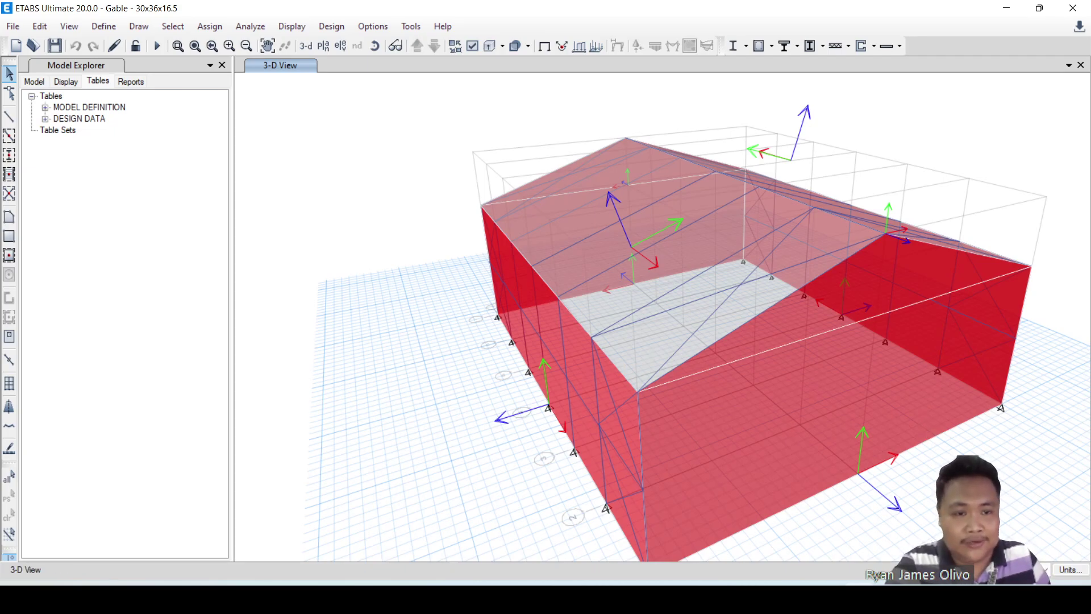
middle_drag(955, 488, 848, 386)
scroll(849, 385, down, 5)
scroll(826, 342, up, 5)
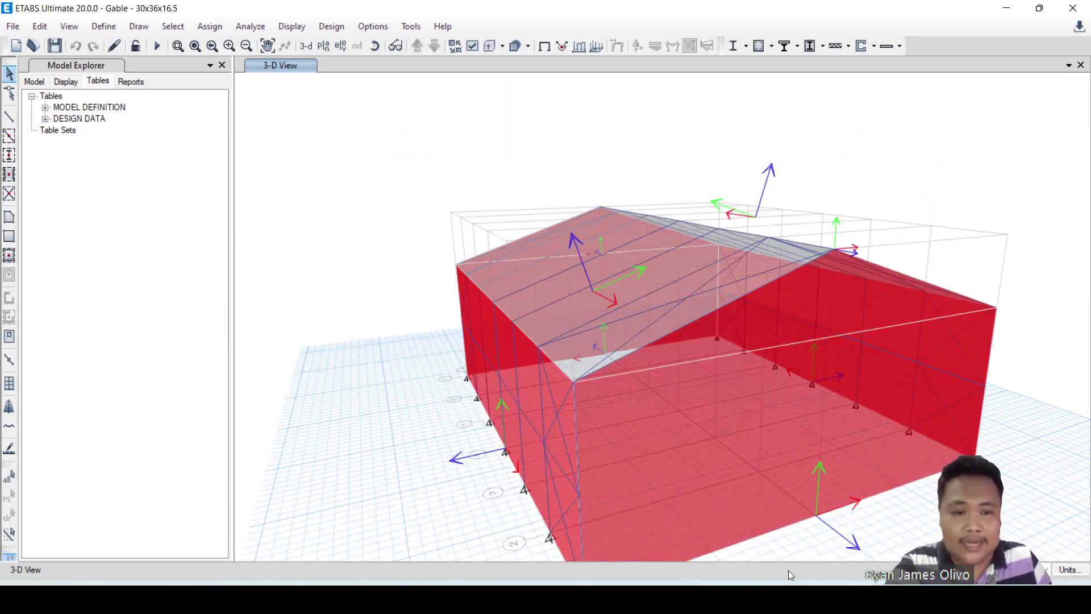
click(735, 596)
click(564, 200)
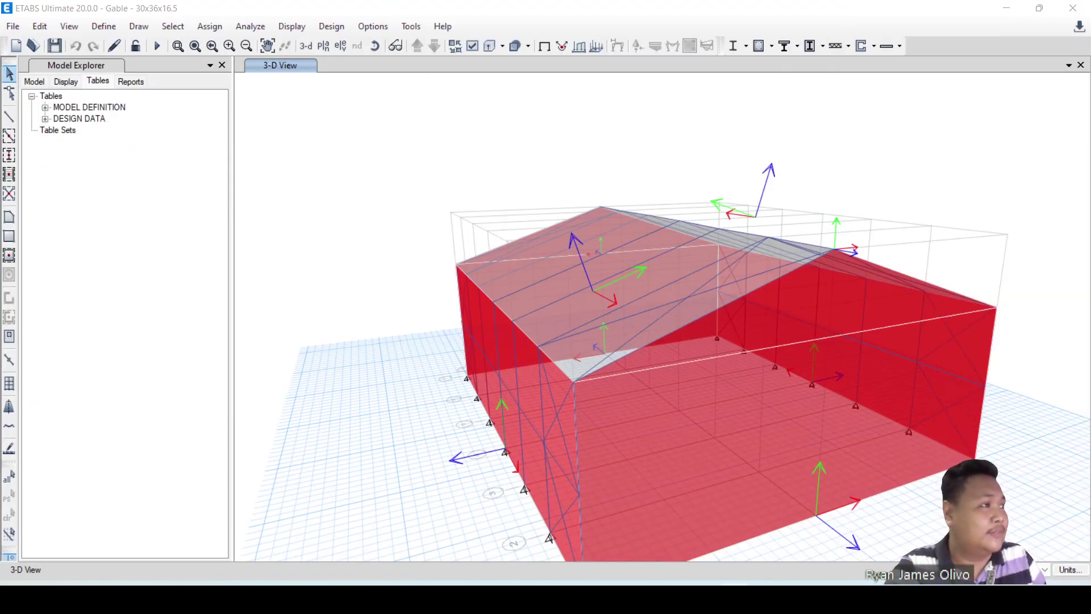
scroll(719, 363, down, 2)
scroll(880, 331, up, 2)
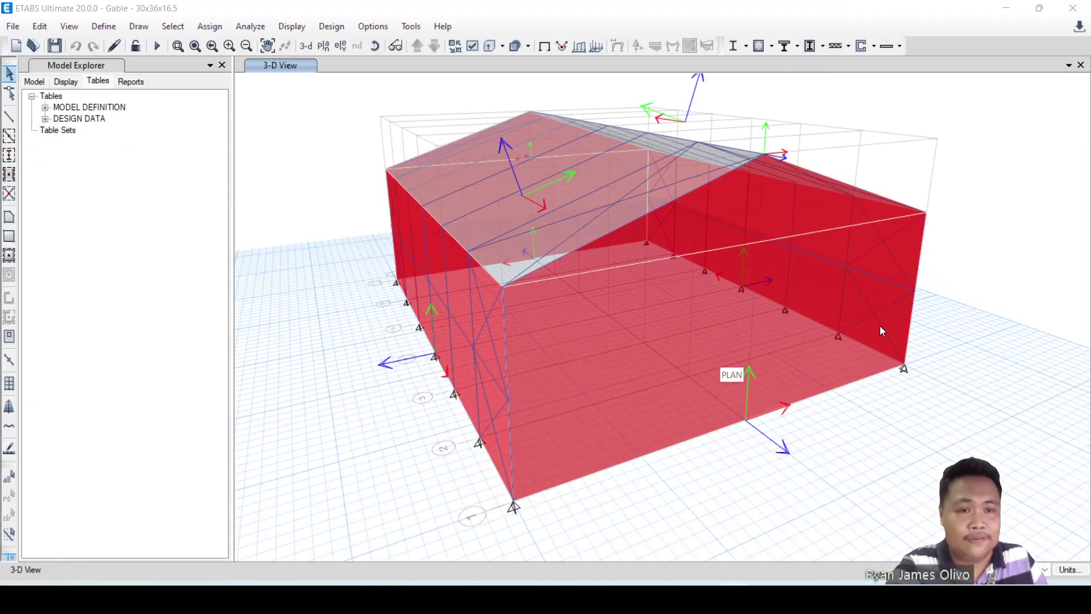
click(821, 330)
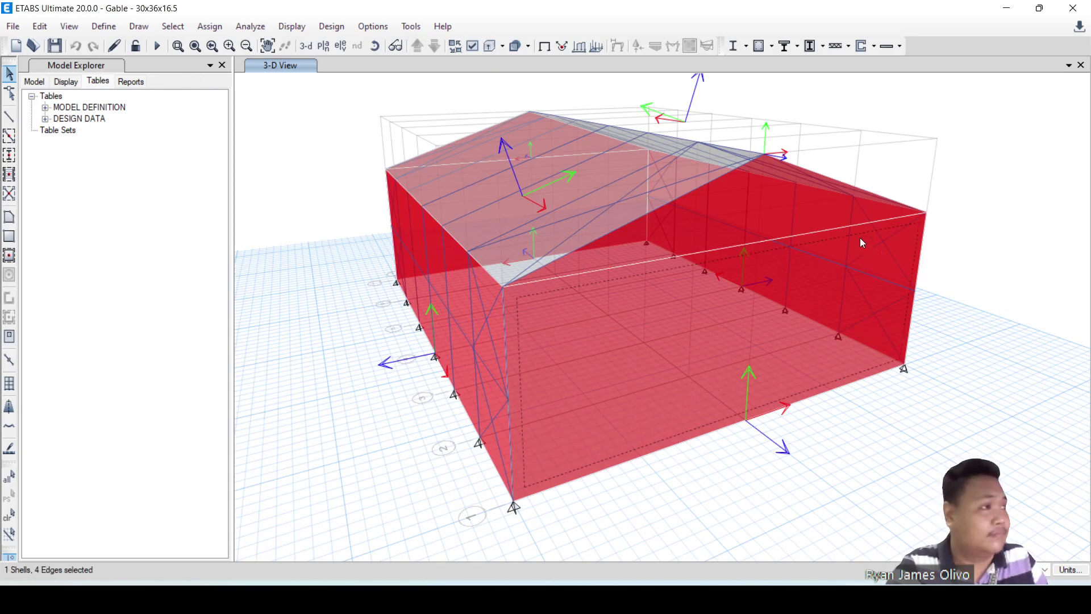
ctrl+click(754, 222)
key(Escape)
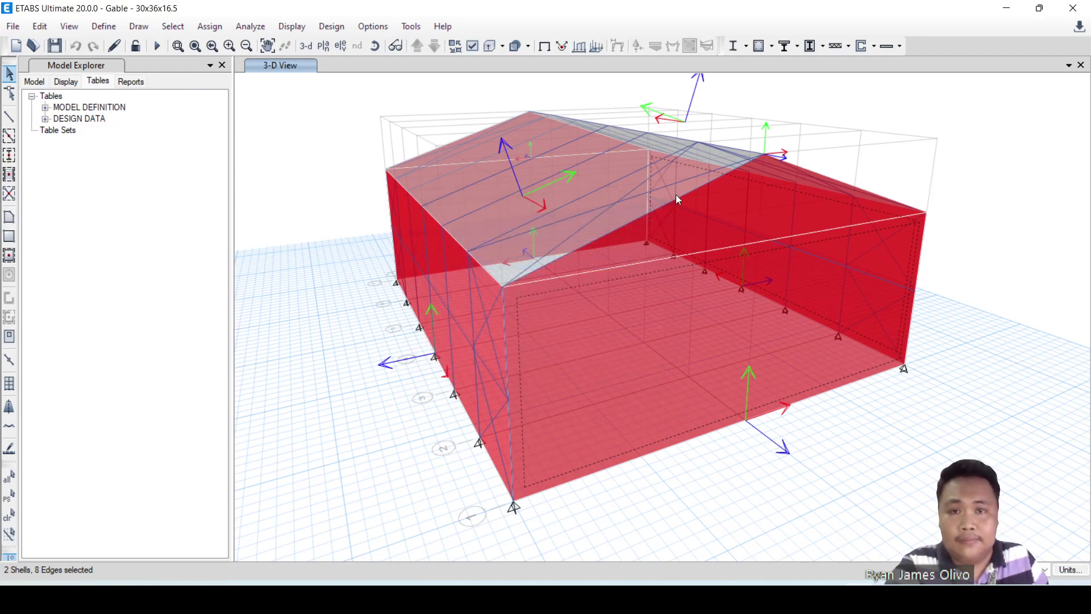
click(688, 232)
click(704, 260)
click(657, 267)
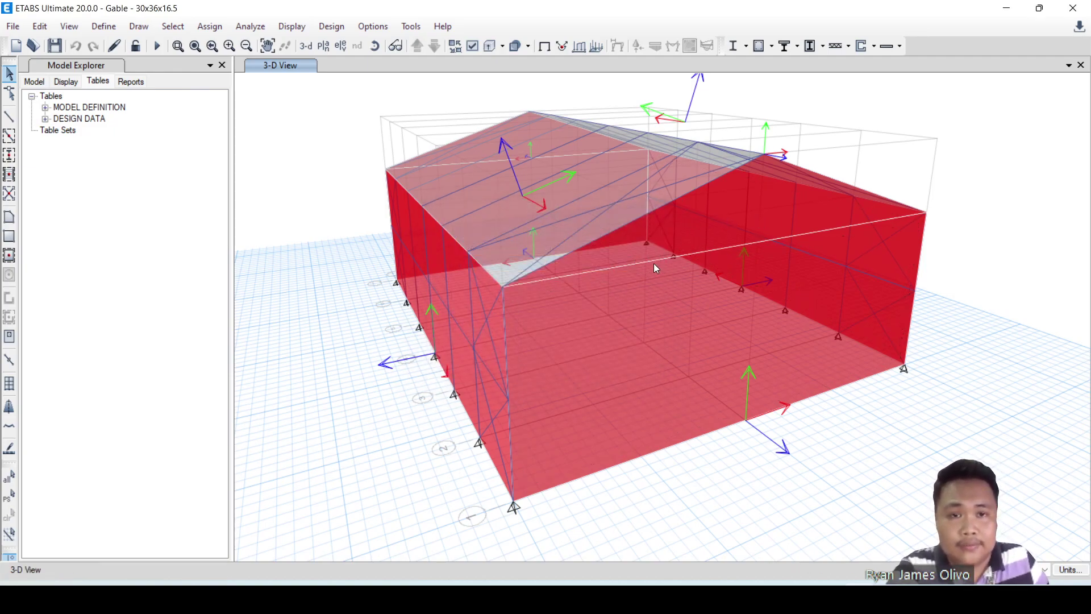
Assign a WN_1 wind pressure coefficient Cp of -0.7, Leeward or Sides (constant), to the front end wall and its gable shell
click(655, 263)
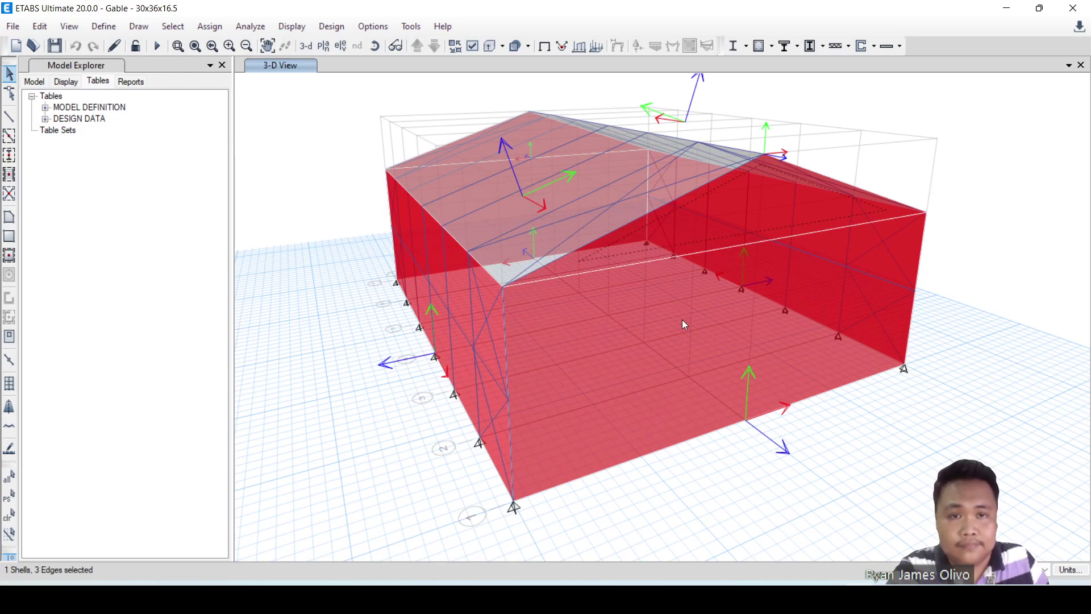
click(210, 26)
mouse_move(264, 182)
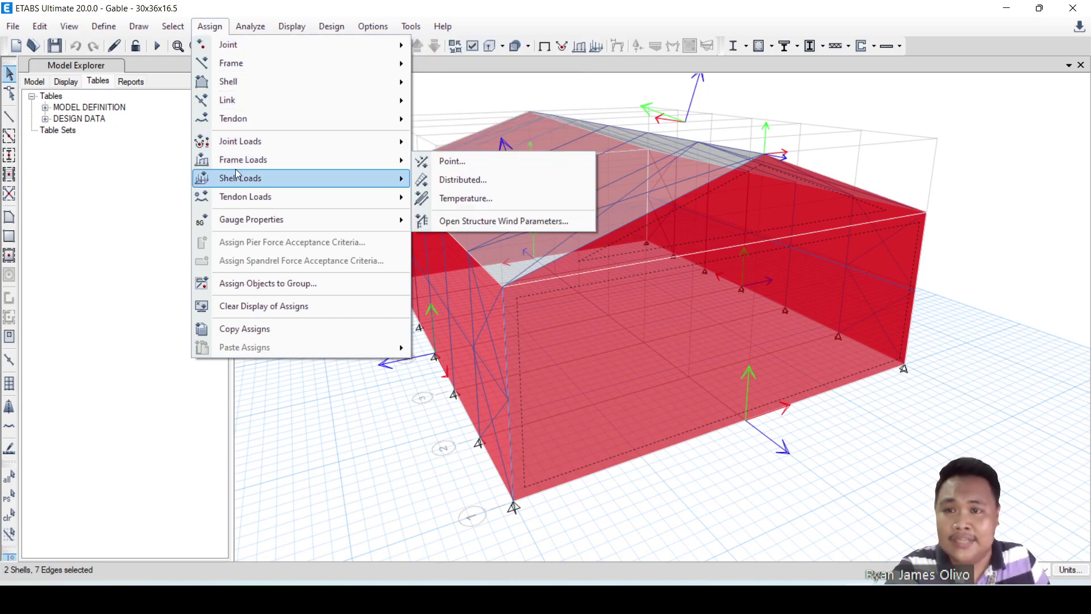
click(495, 258)
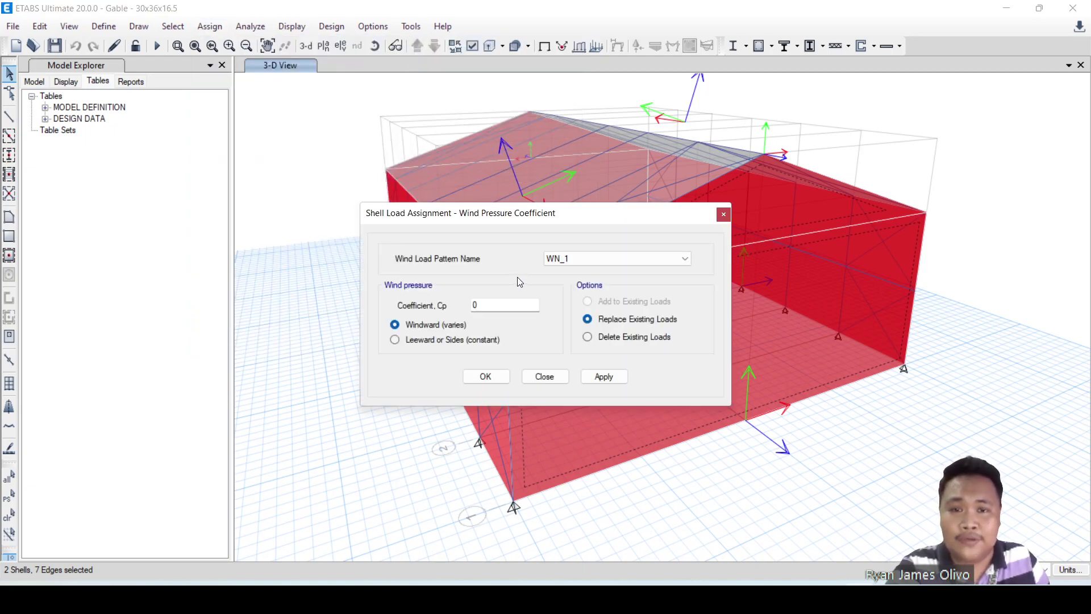
click(569, 257)
click(568, 256)
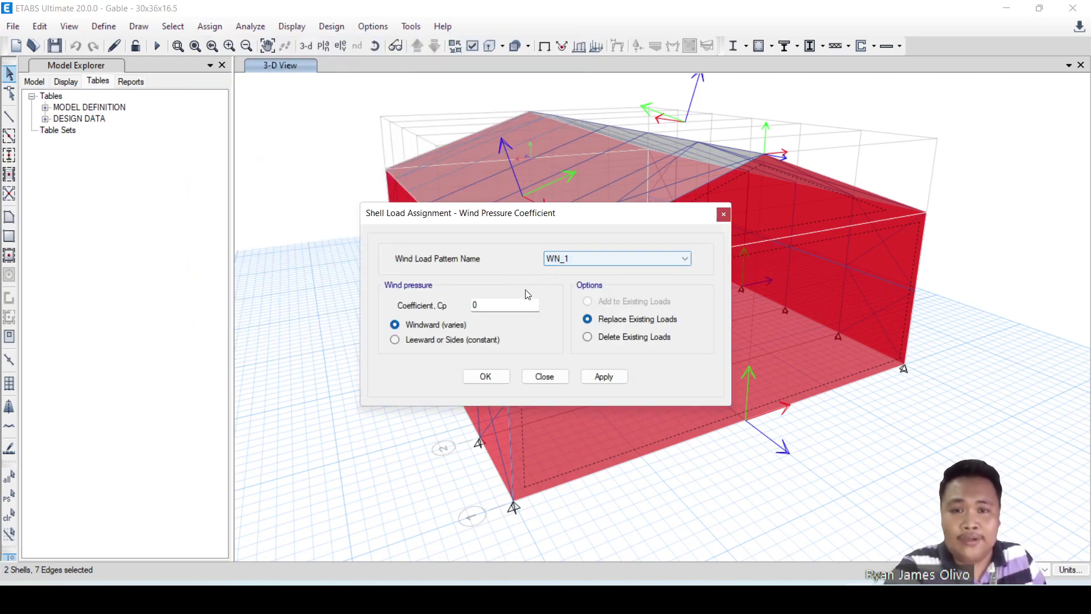
click(516, 303)
drag(516, 303, 438, 304)
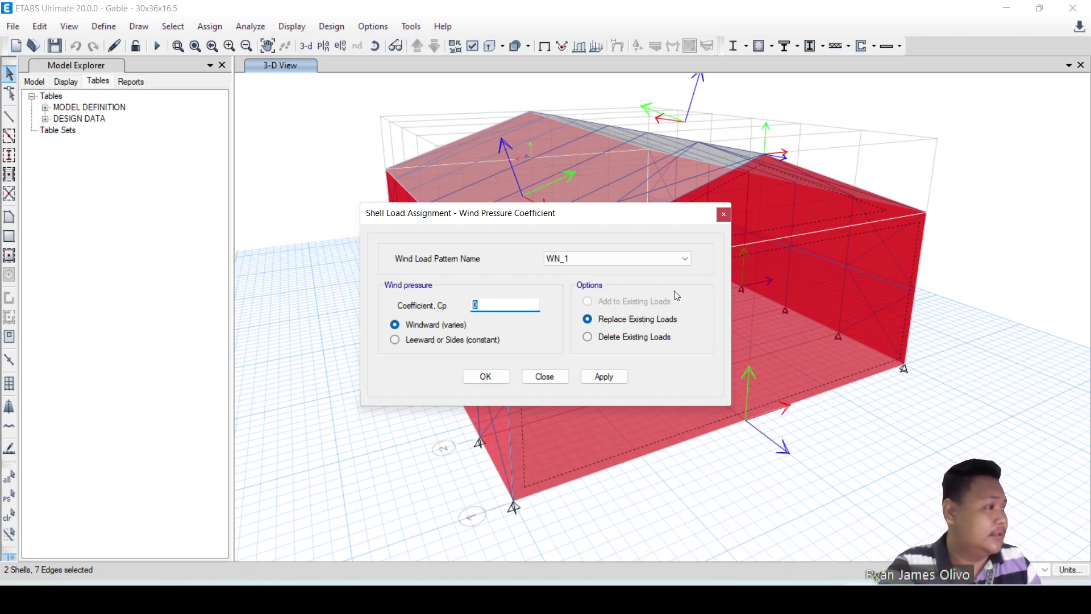
text(-0.7)
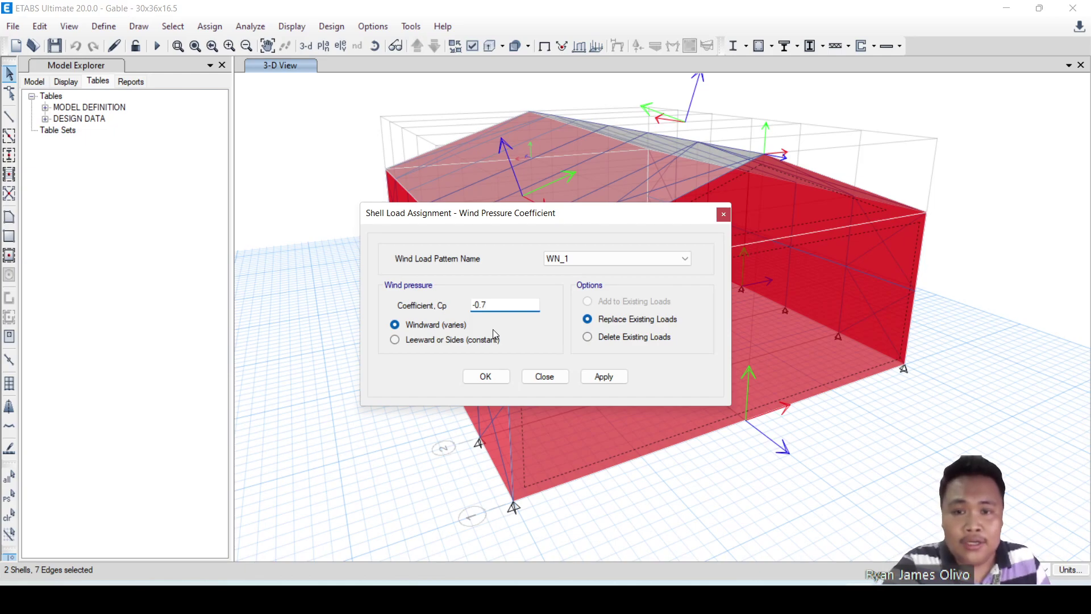
click(471, 341)
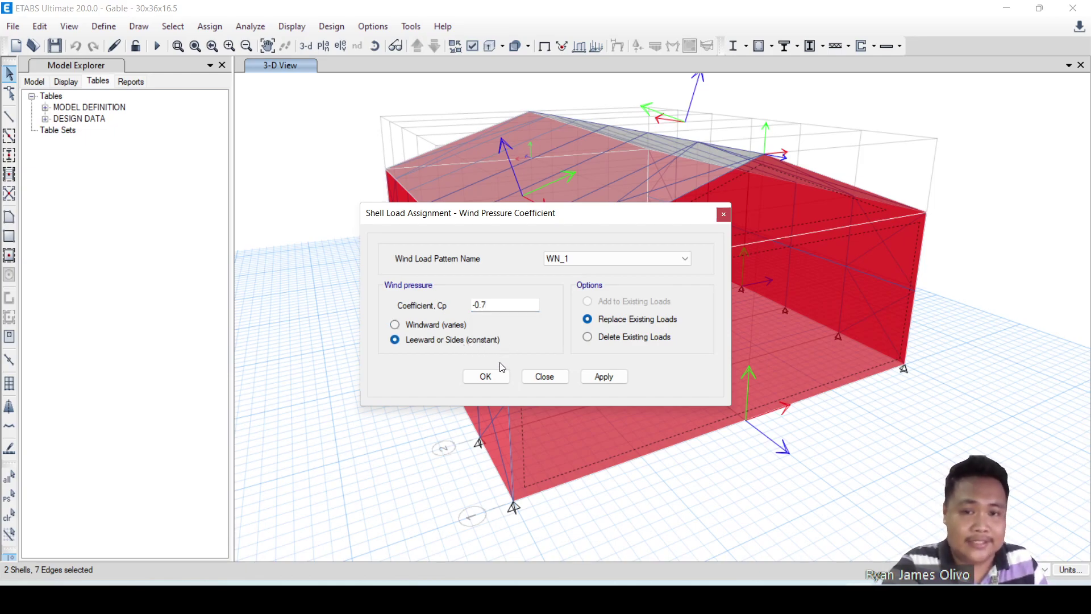
click(611, 374)
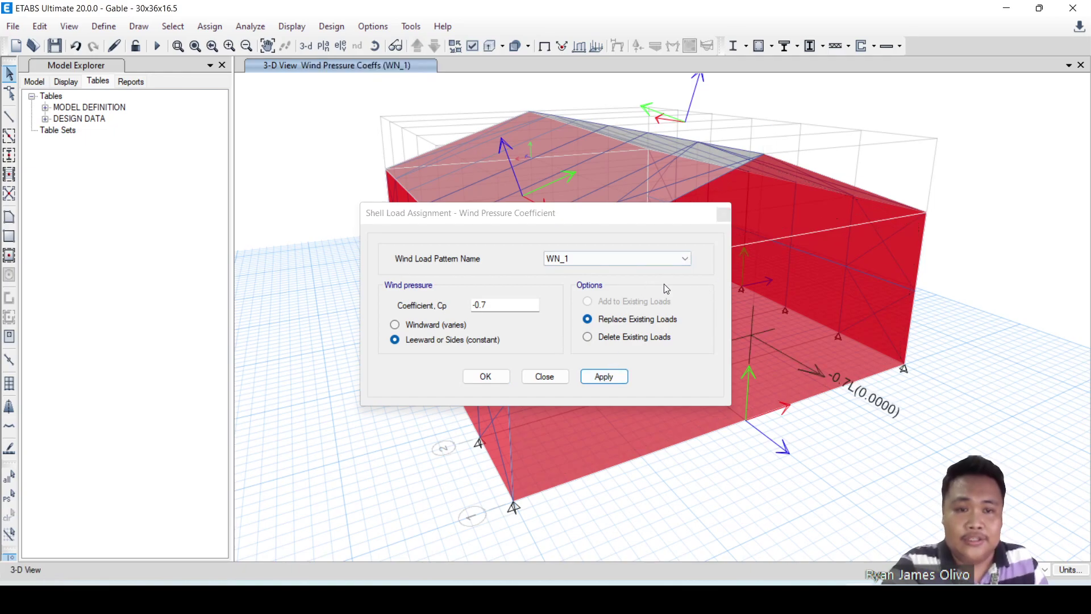
Reselect the front end wall and gable shells and assign them the same -0.7 leeward or sides coefficient for WN_2
click(610, 264)
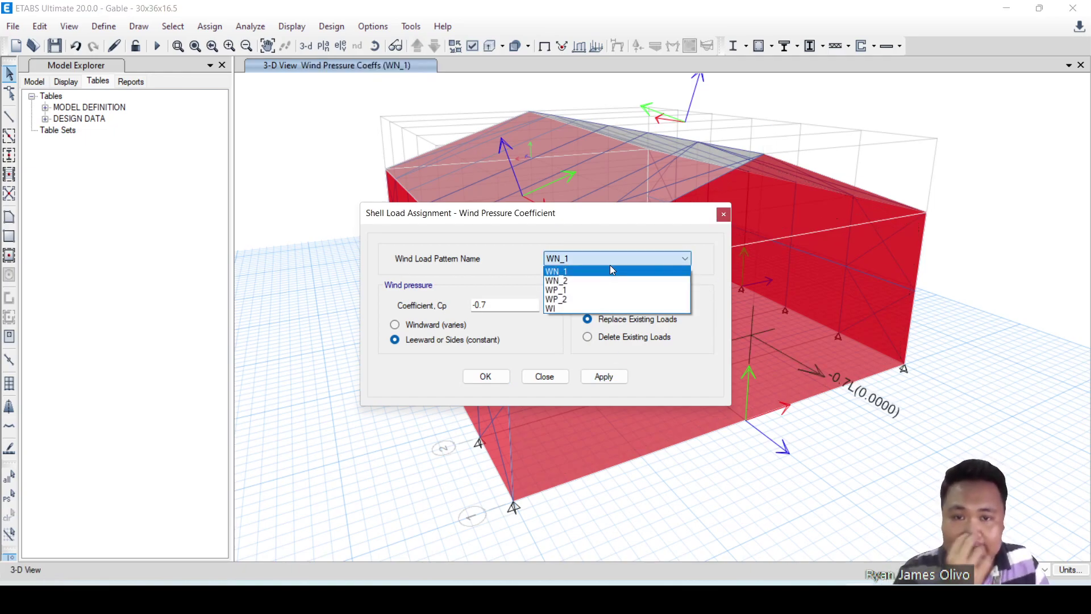
click(598, 282)
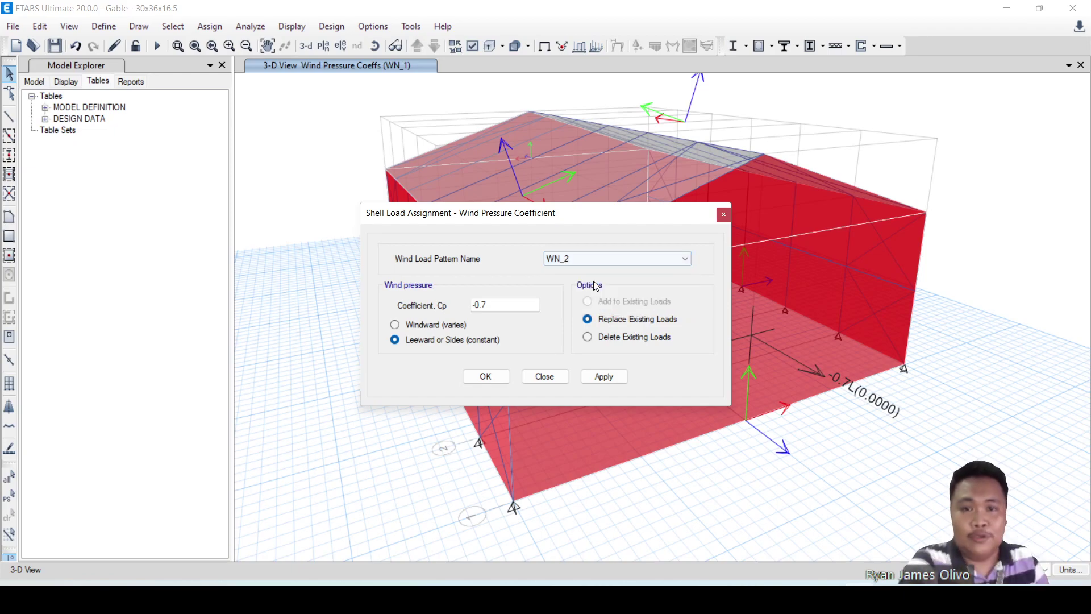
click(604, 376)
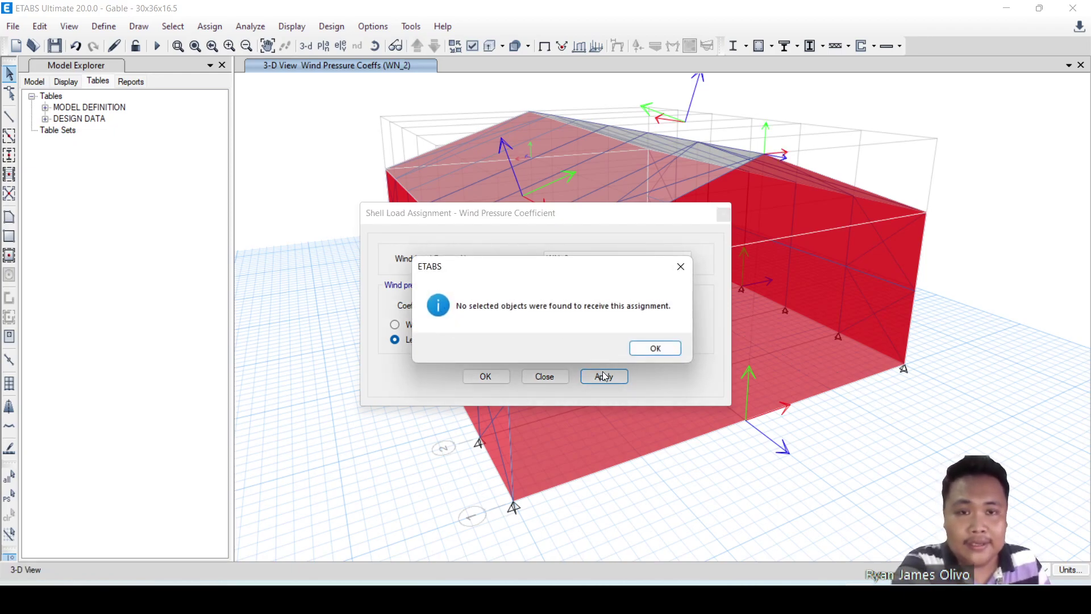
click(664, 348)
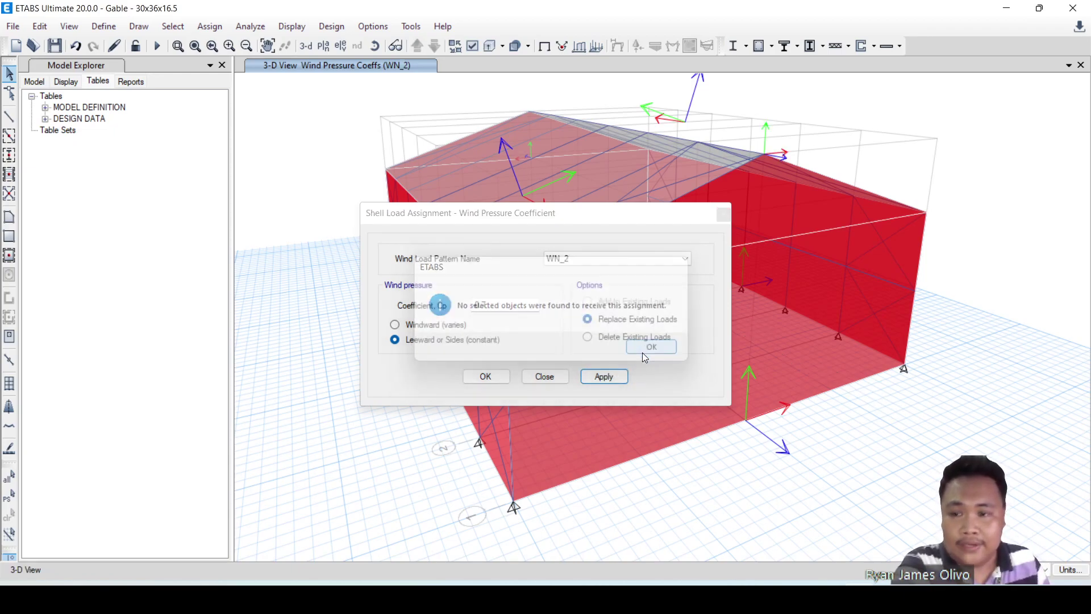
click(9, 496)
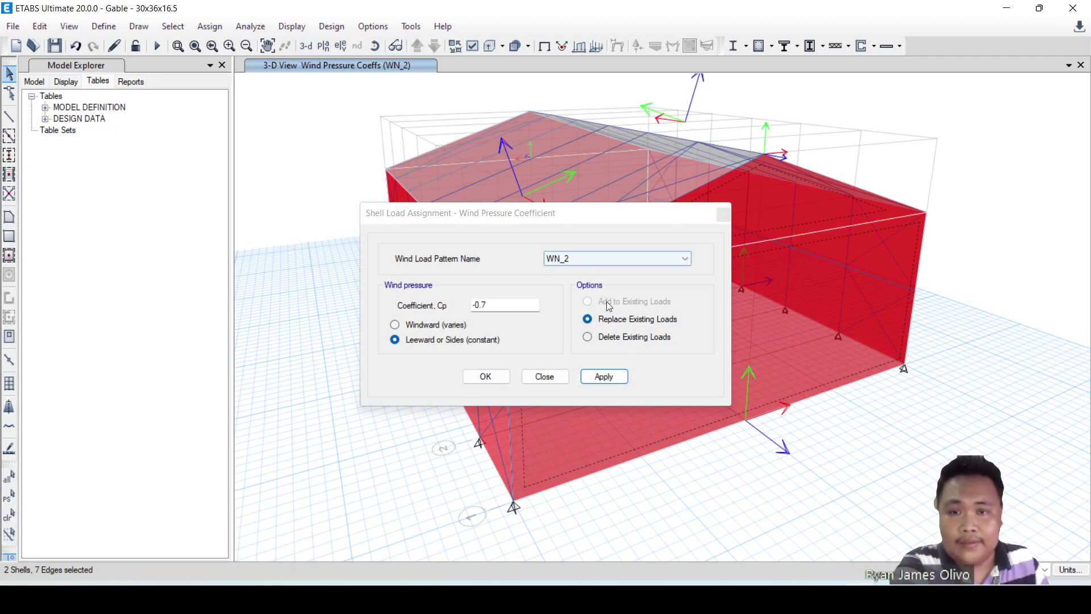
click(612, 376)
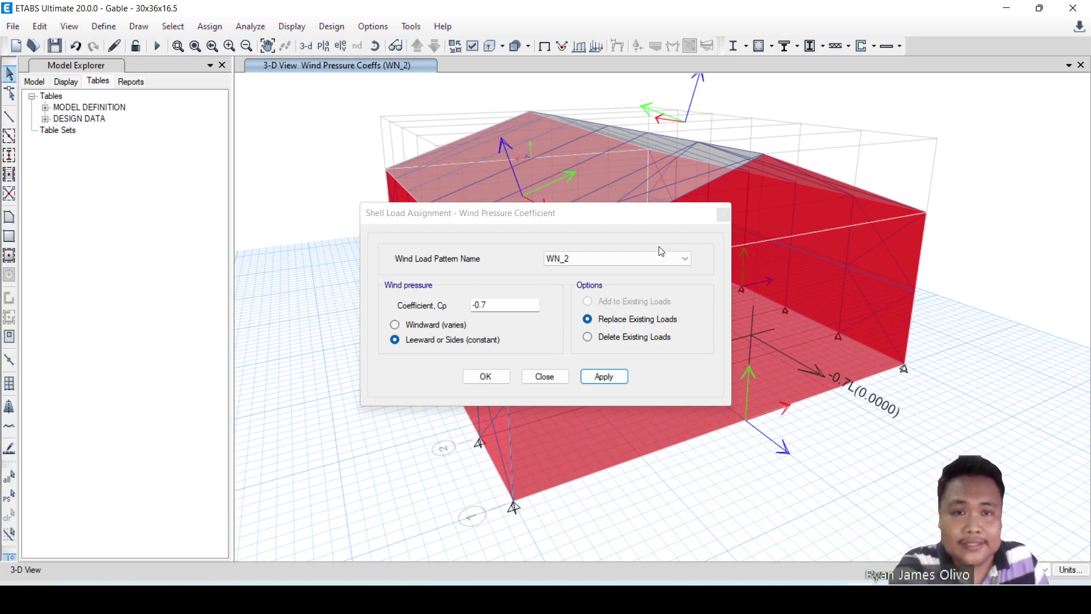
drag(629, 214, 447, 186)
click(694, 238)
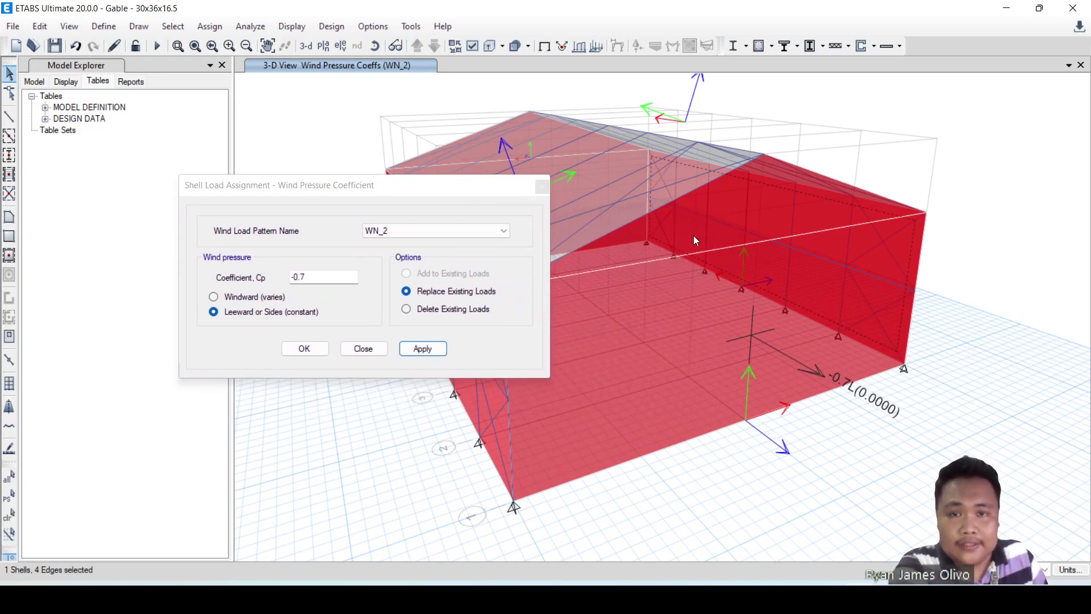
click(746, 228)
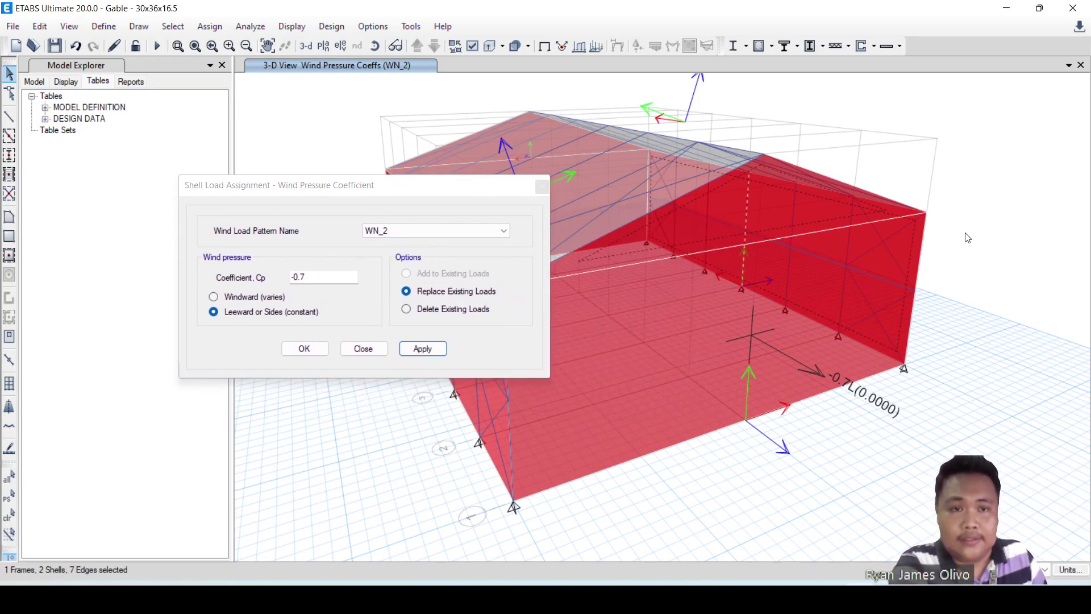
key(Escape)
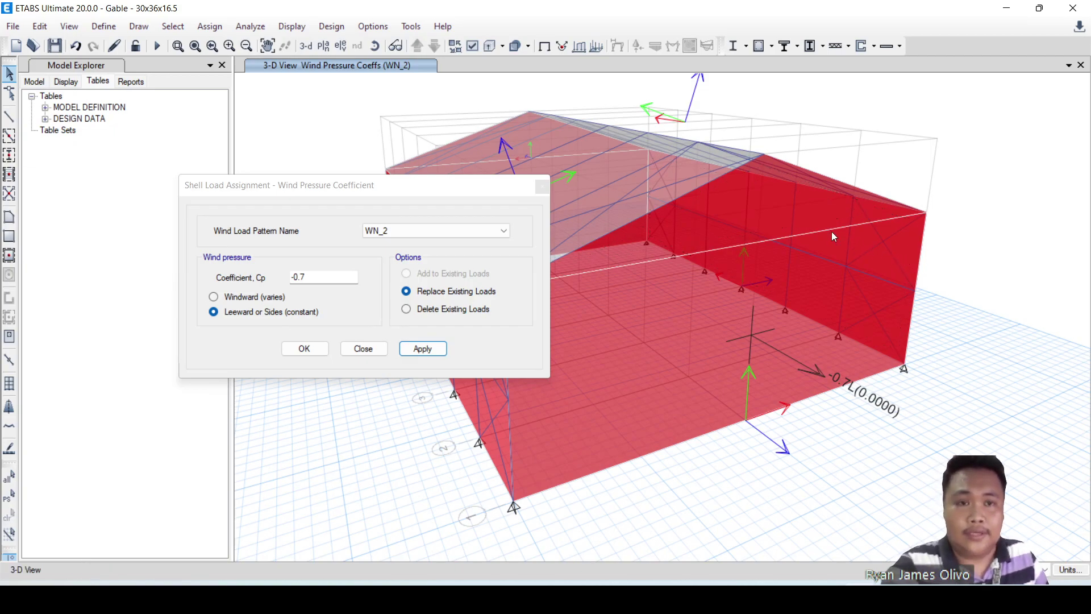
click(740, 219)
click(752, 231)
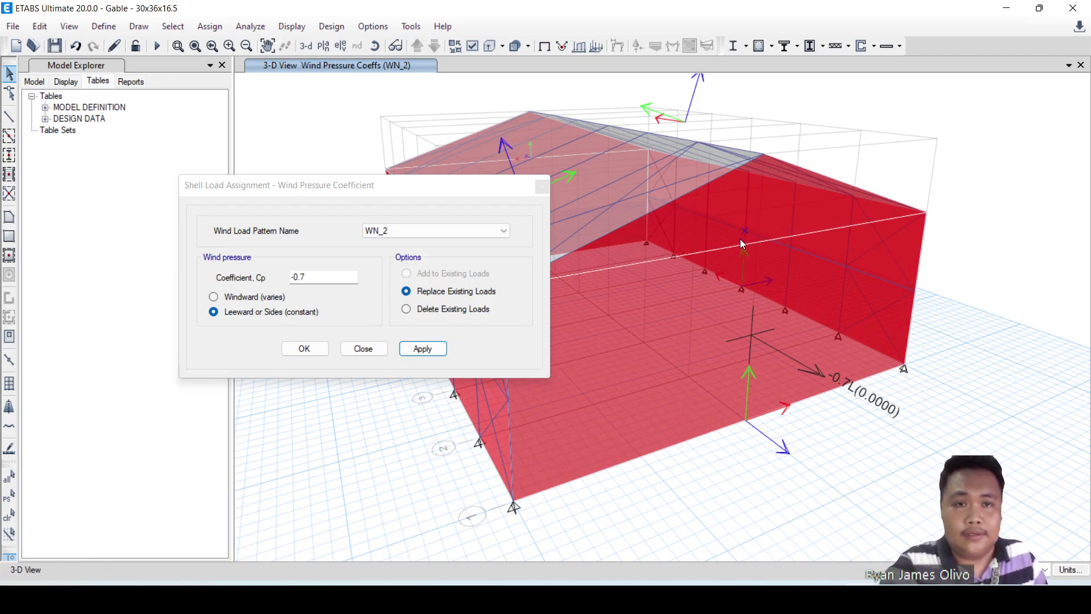
click(739, 240)
click(726, 239)
click(719, 226)
click(718, 225)
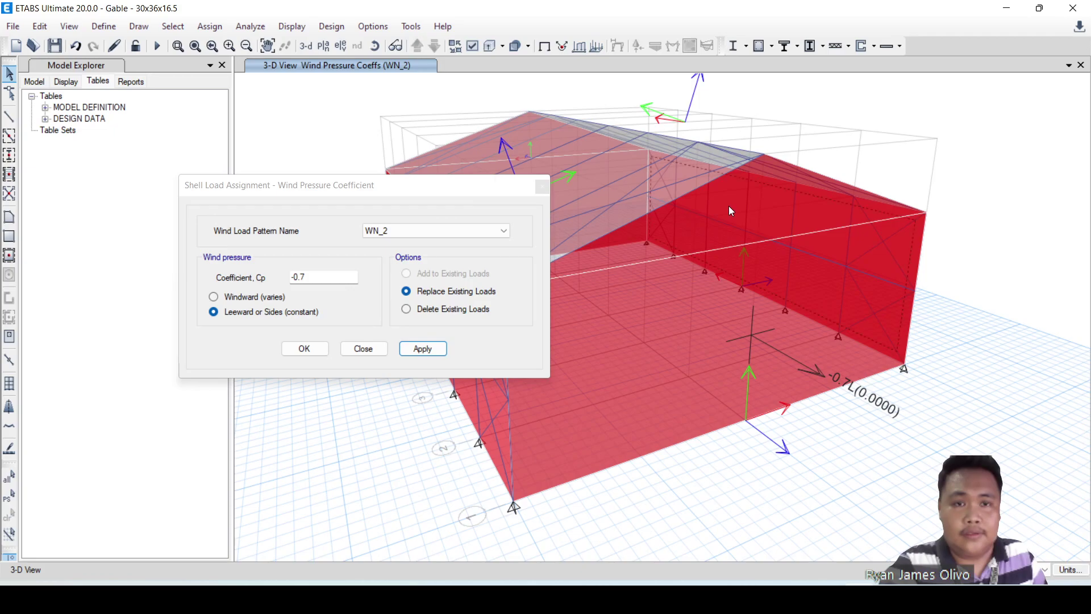
click(728, 207)
click(698, 201)
click(656, 216)
click(656, 216)
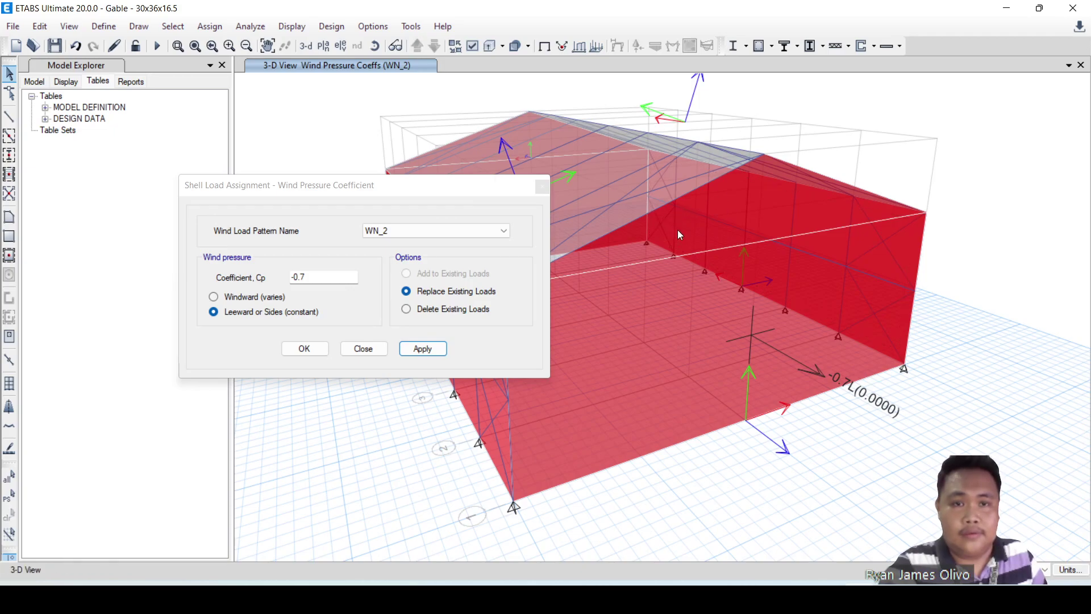
Select only the front end's triangular gable shell and assign it a WN_2 coefficient Cp of -0.7, Leeward or Sides (constant)
shift+middle_drag(705, 372, 683, 374)
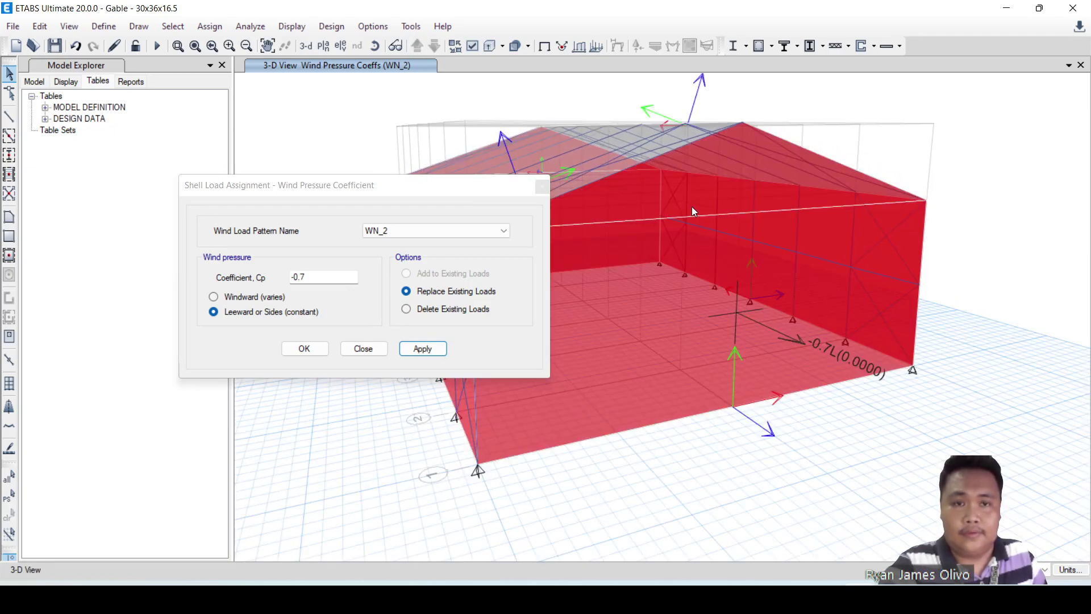
click(689, 200)
click(687, 203)
click(739, 158)
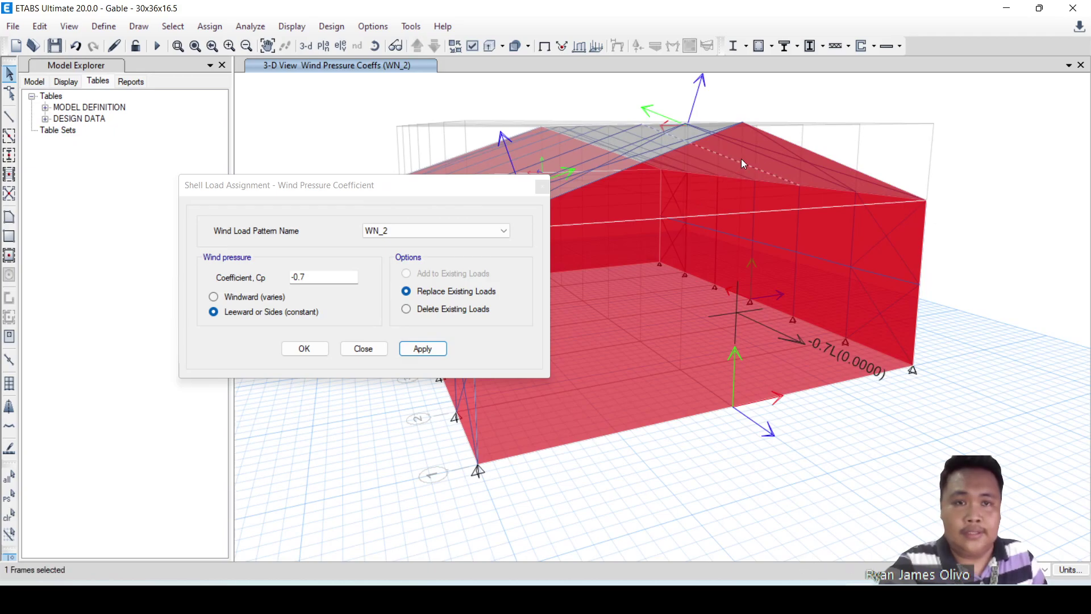
click(749, 137)
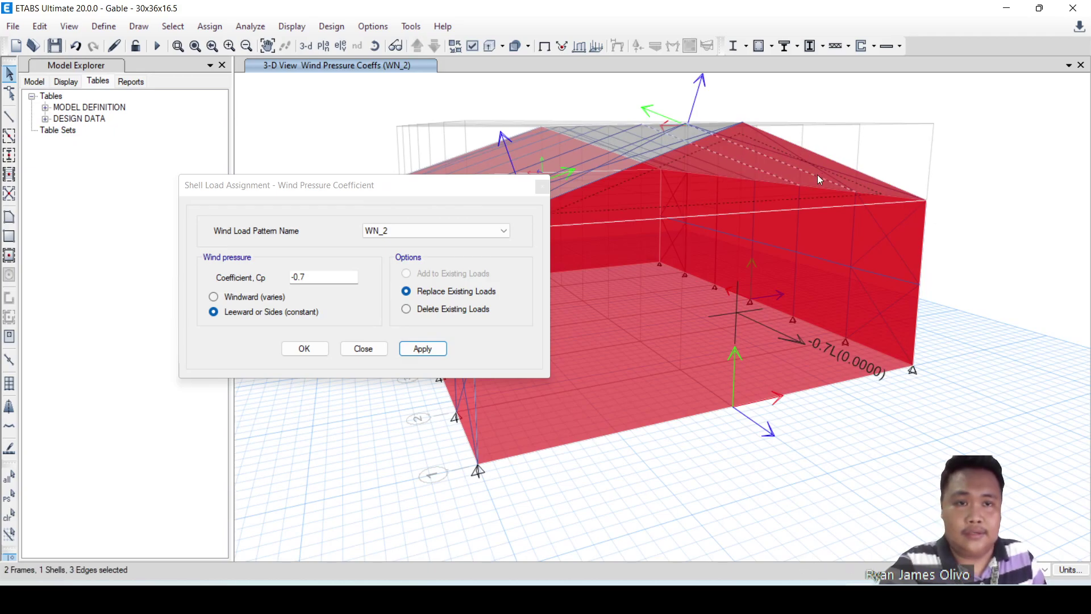
click(780, 180)
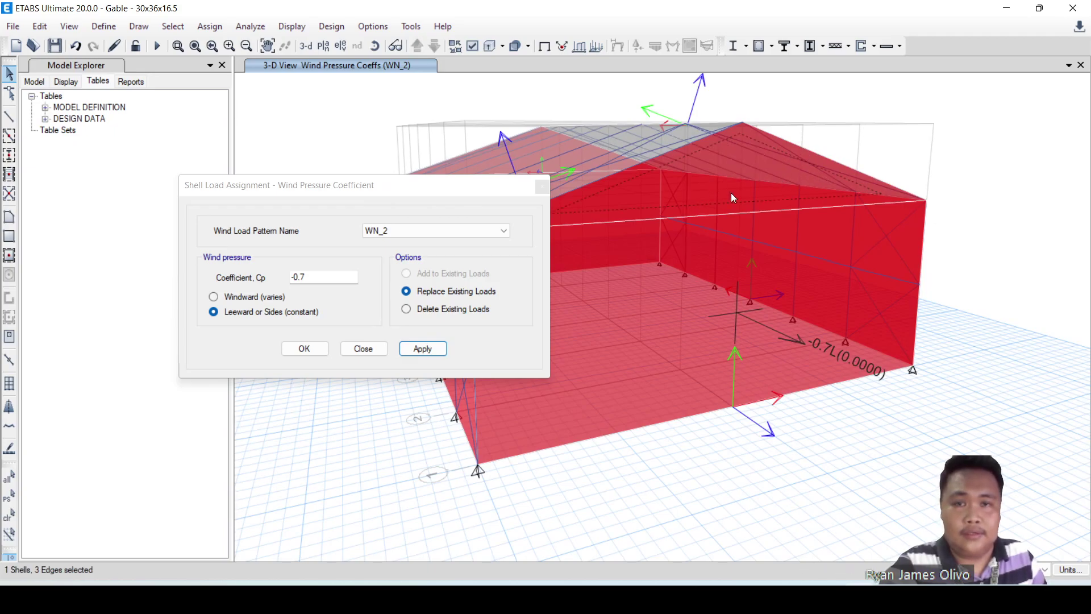
click(432, 348)
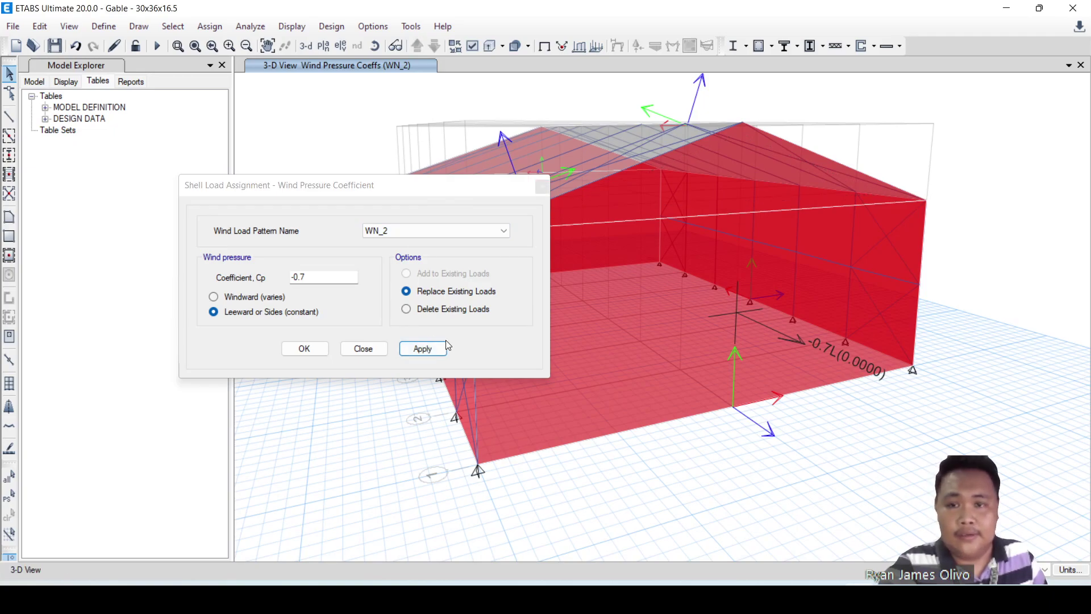
click(305, 349)
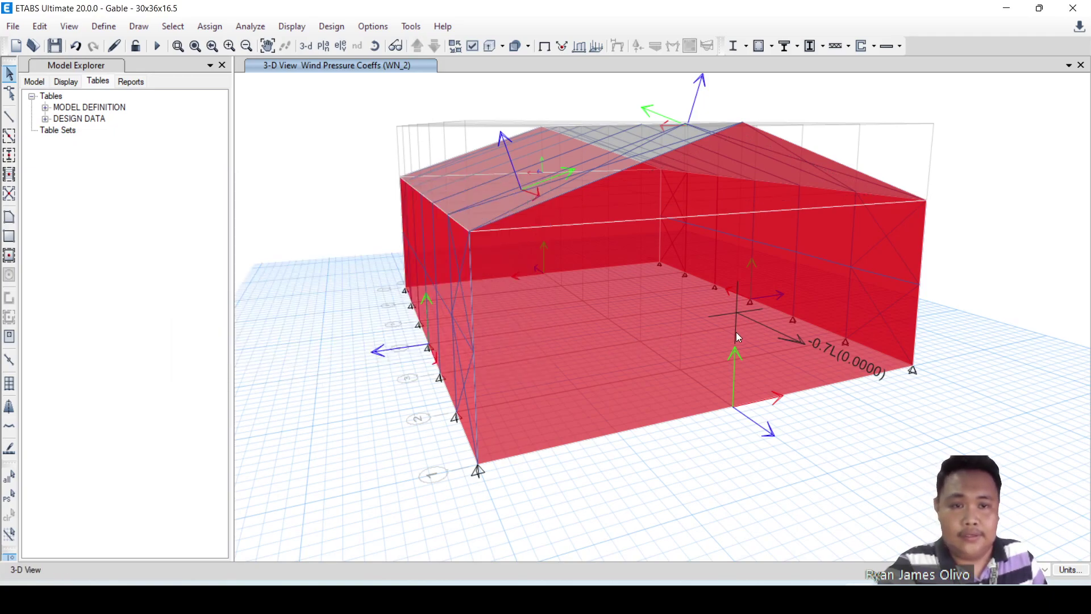
Examine the front gable shell and its wind pressure display from several 3-D angles
scroll(739, 345, down, 5)
scroll(744, 323, up, 5)
shift+middle_drag(759, 244, 696, 258)
scroll(918, 231, up, 5)
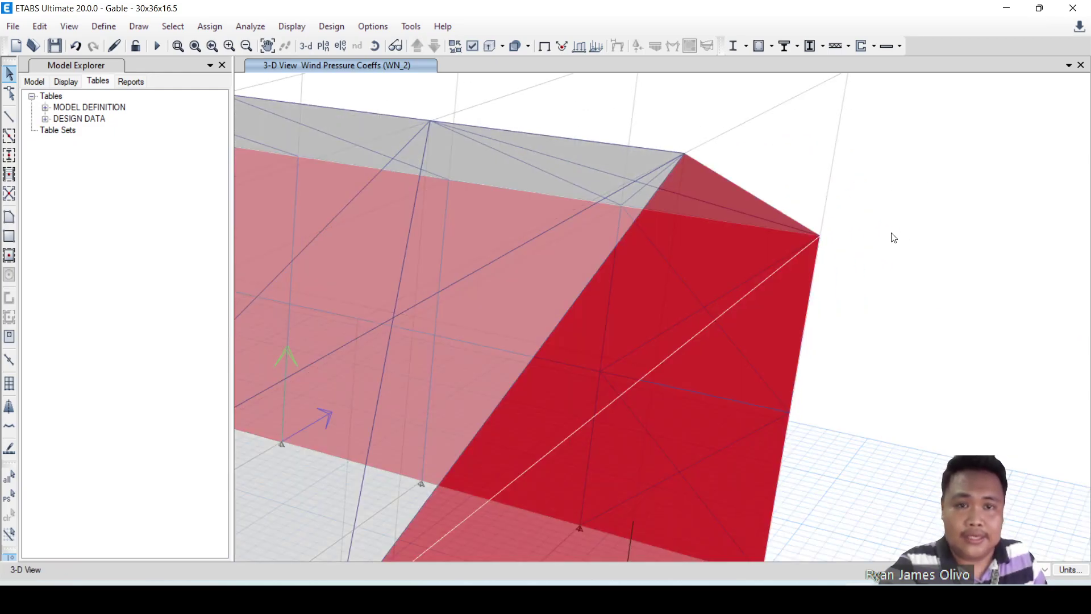
shift+middle_drag(890, 232, 875, 242)
scroll(878, 248, down, 5)
click(811, 268)
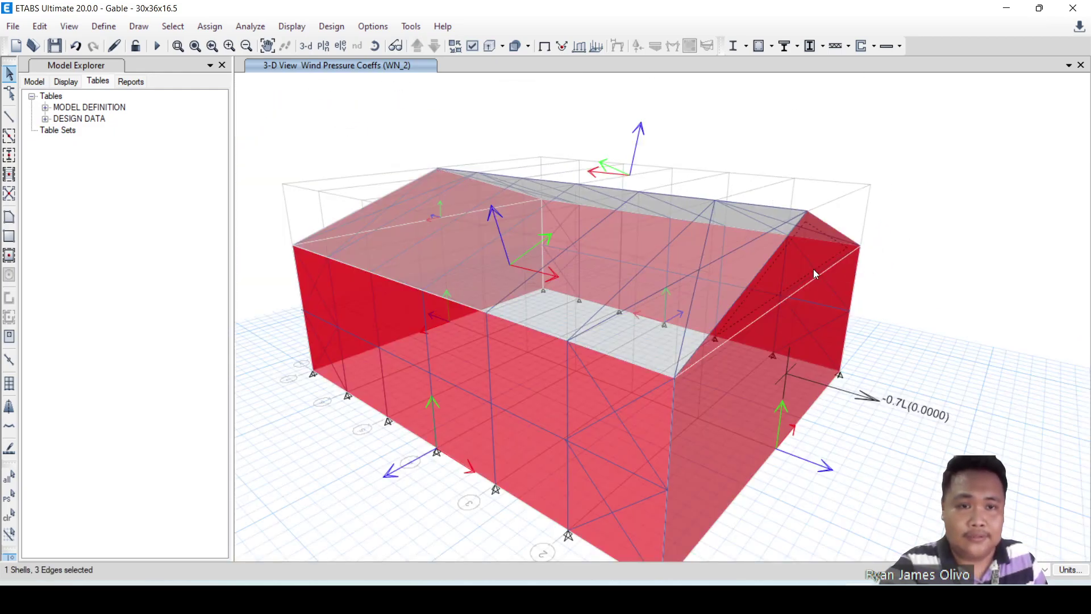
shift+middle_drag(912, 306, 857, 297)
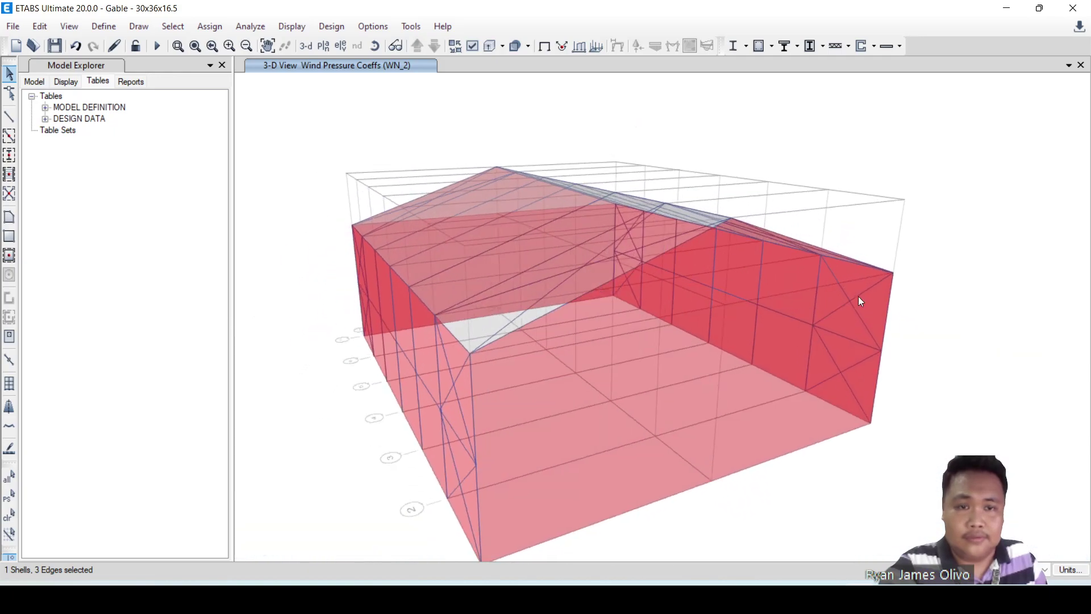
shift+middle_drag(912, 392, 924, 345)
scroll(911, 329, down, 5)
scroll(924, 345, up, 4)
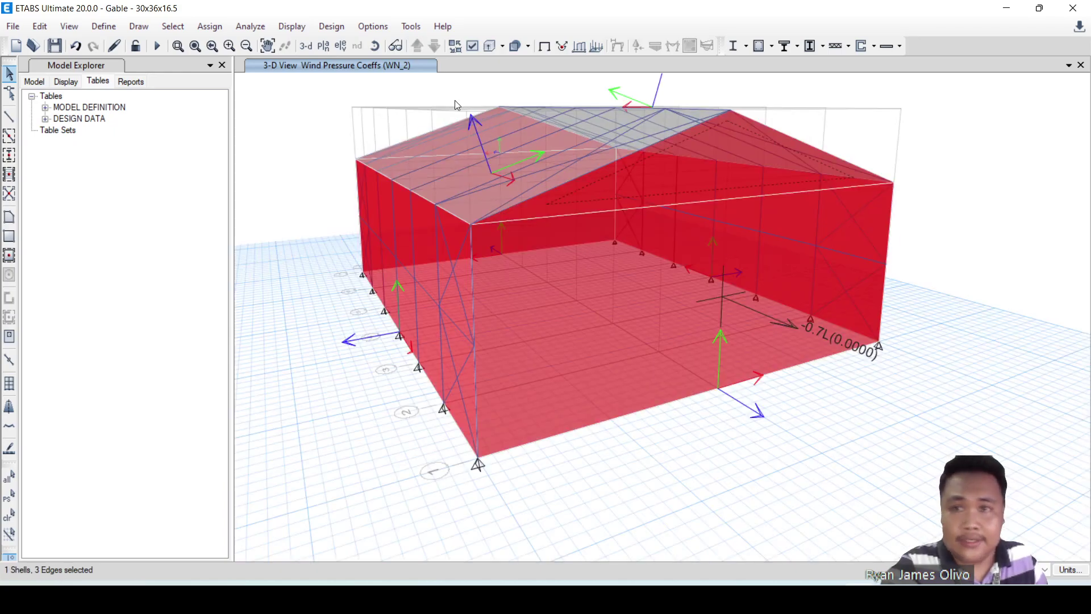
click(223, 29)
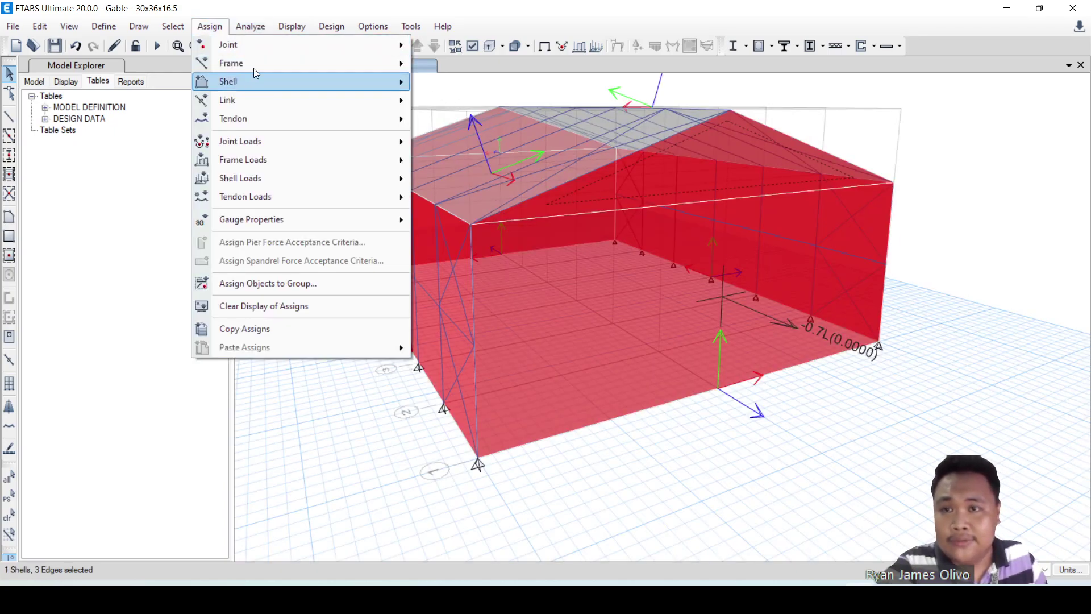
click(250, 26)
click(209, 26)
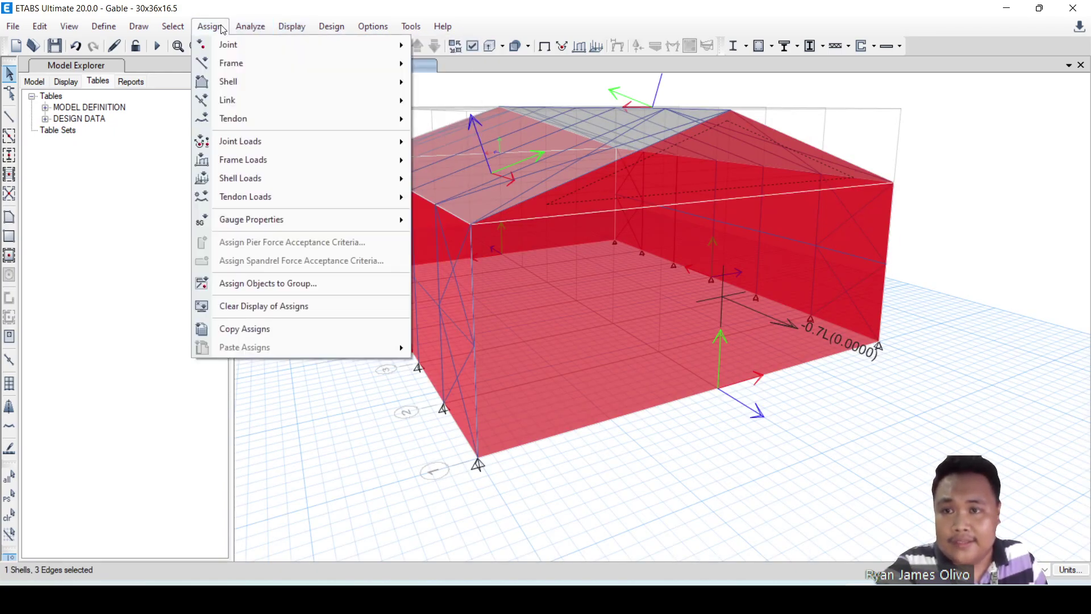
click(699, 488)
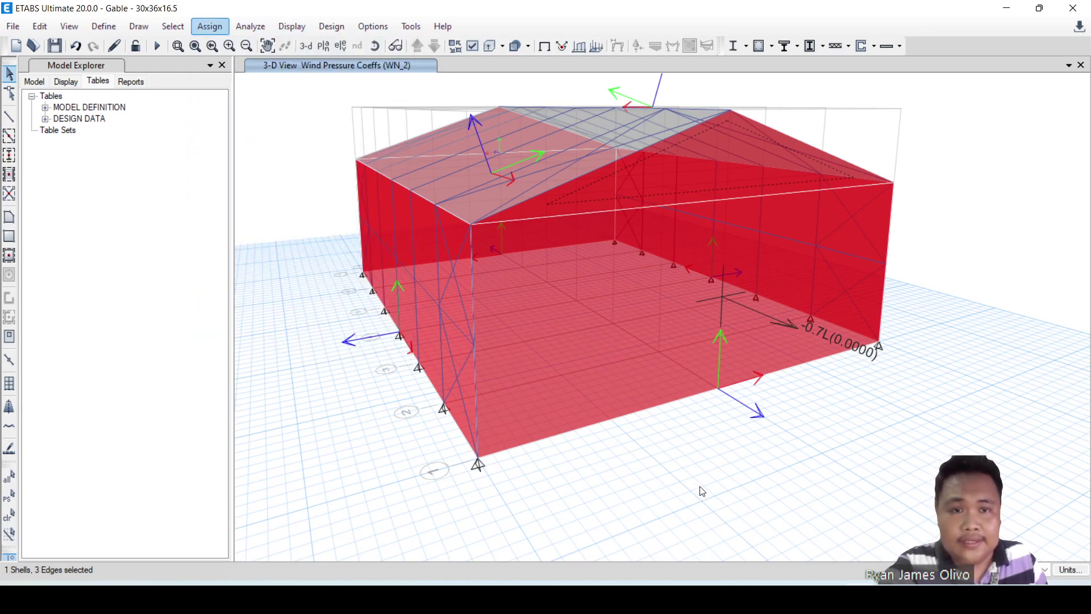
shift+middle_drag(710, 477, 509, 390)
click(463, 198)
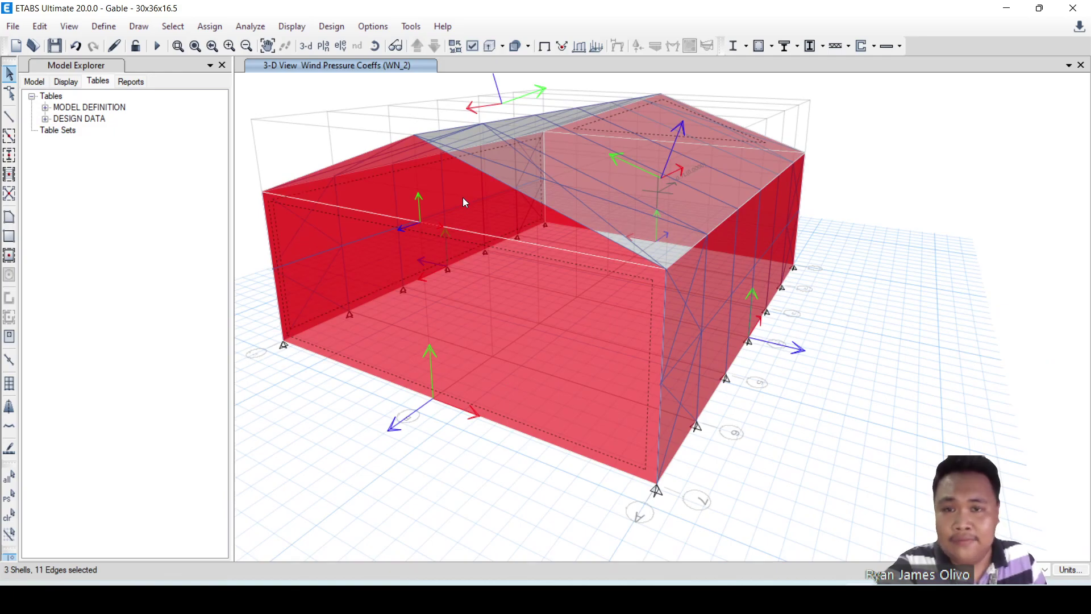
click(465, 202)
shift+middle_drag(513, 499, 559, 459)
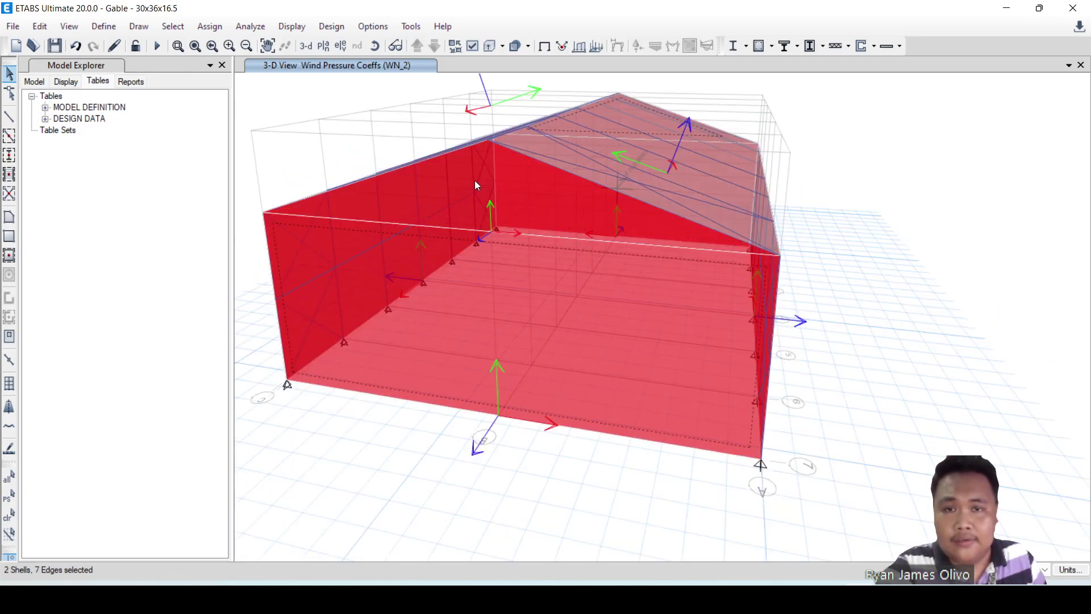
click(627, 118)
click(627, 121)
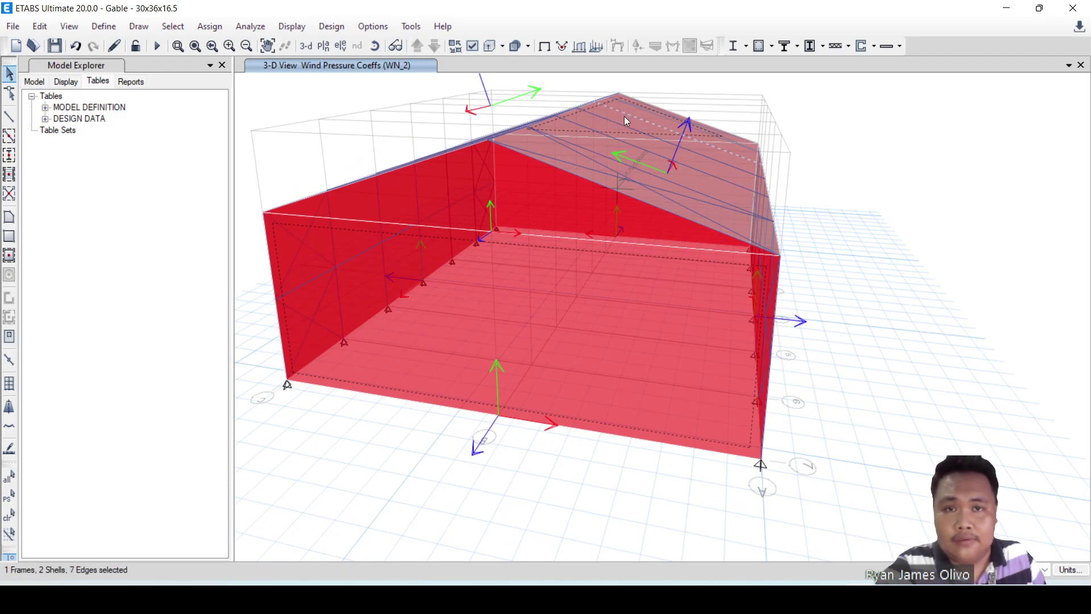
click(494, 157)
click(523, 203)
click(523, 202)
click(523, 202)
click(838, 241)
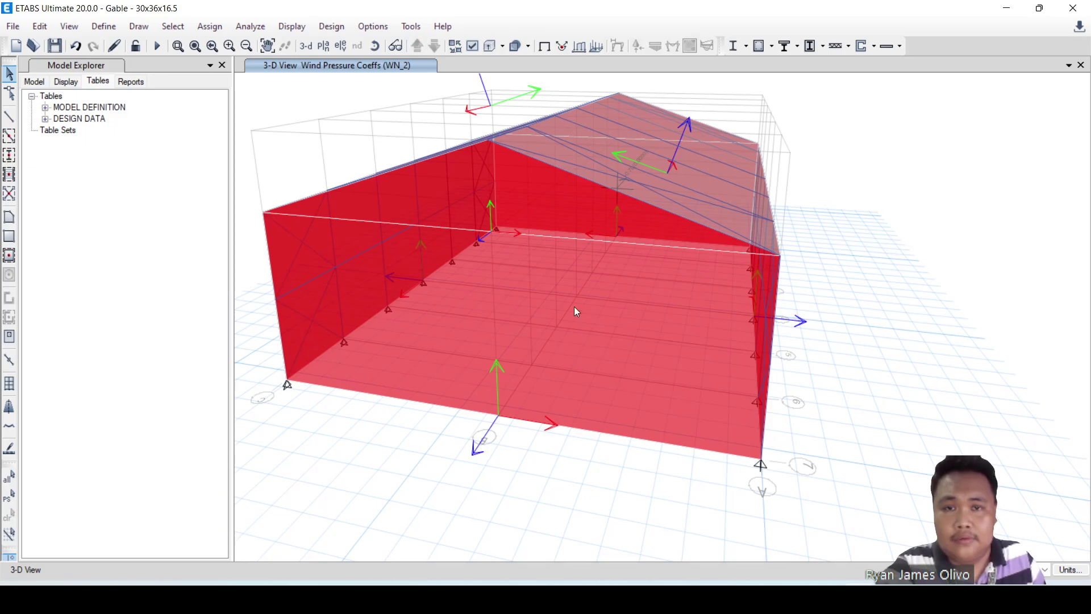
click(581, 277)
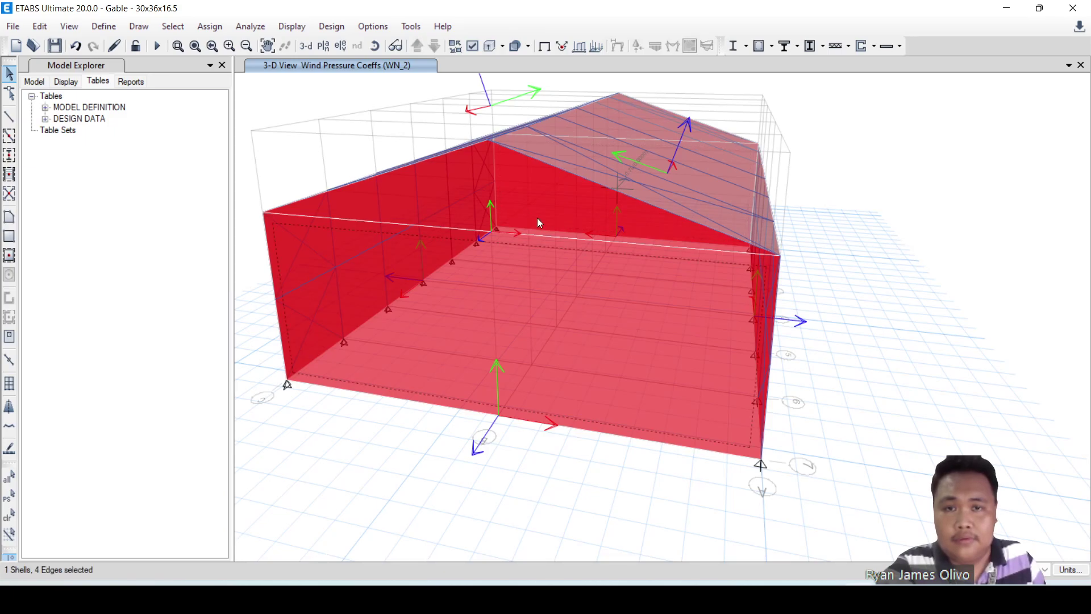
click(478, 196)
key(Escape)
Select the opposite end wall and its gable shell and assign them a WN_1 coefficient Cp of -0.7, Leeward or Sides (constant)
shift+middle_drag(513, 316, 558, 309)
click(600, 285)
click(579, 159)
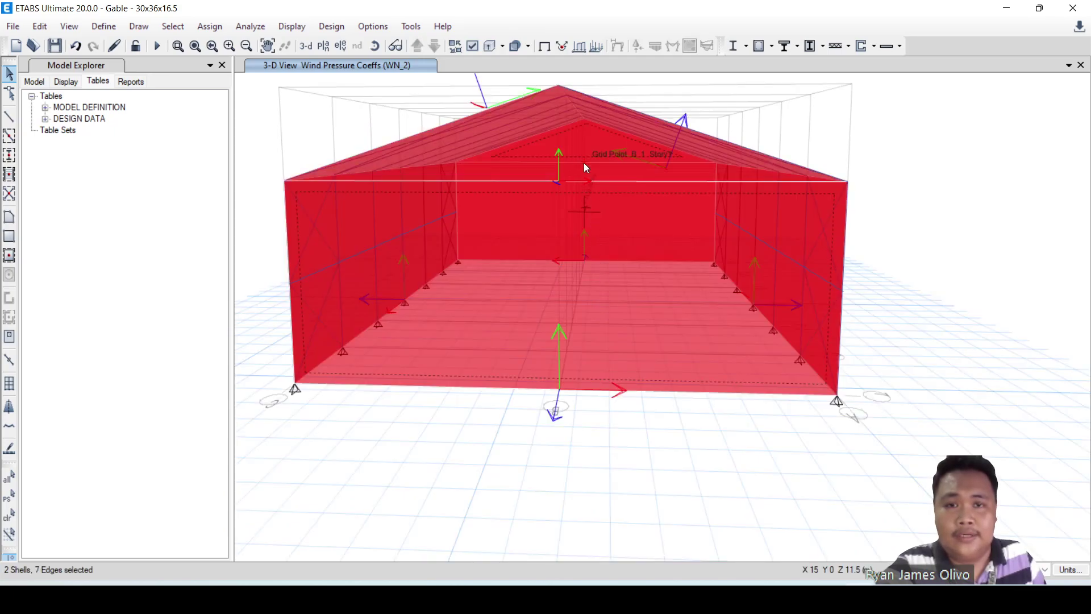
click(587, 155)
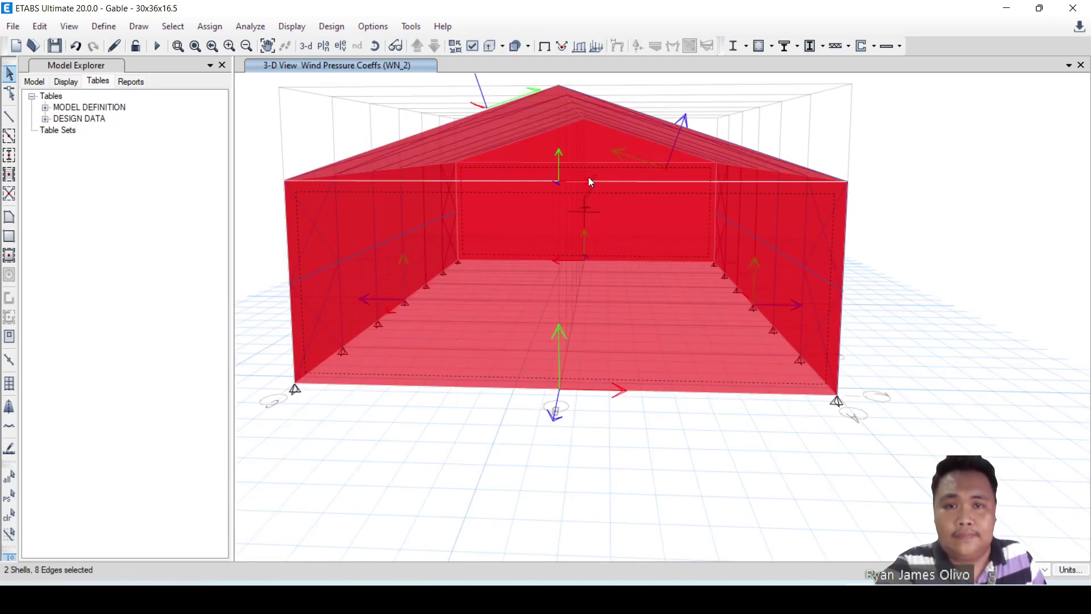
click(589, 178)
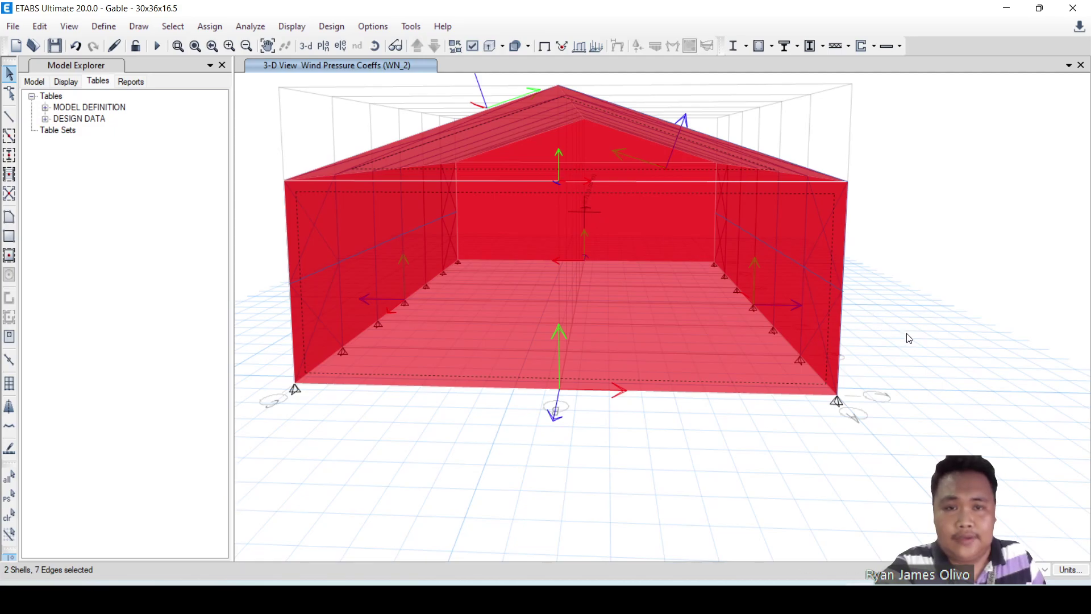
shift+middle_drag(909, 338, 736, 259)
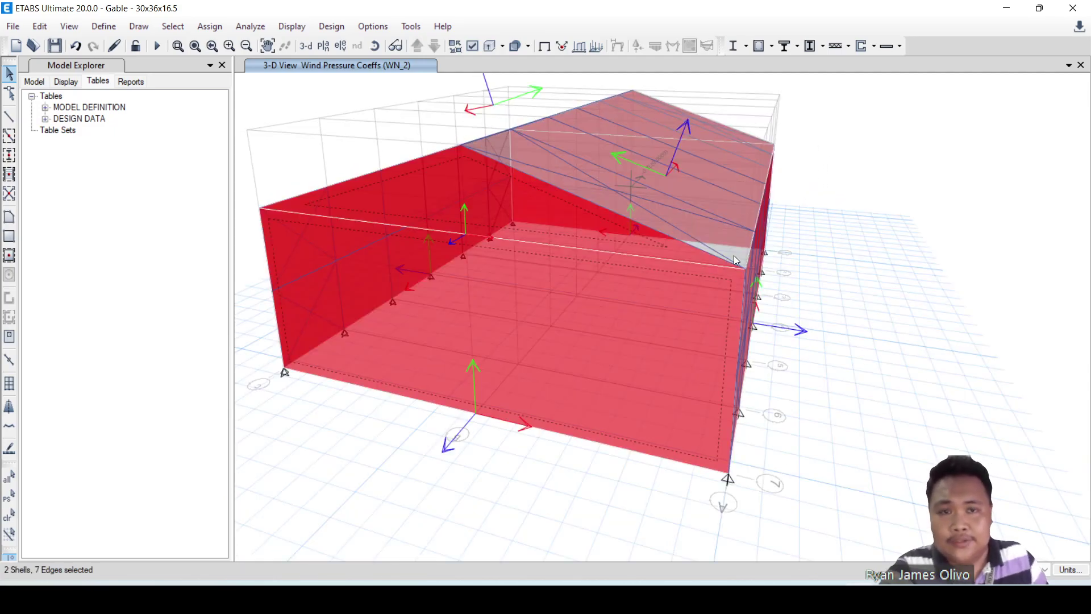
shift+middle_drag(843, 360, 773, 369)
click(209, 27)
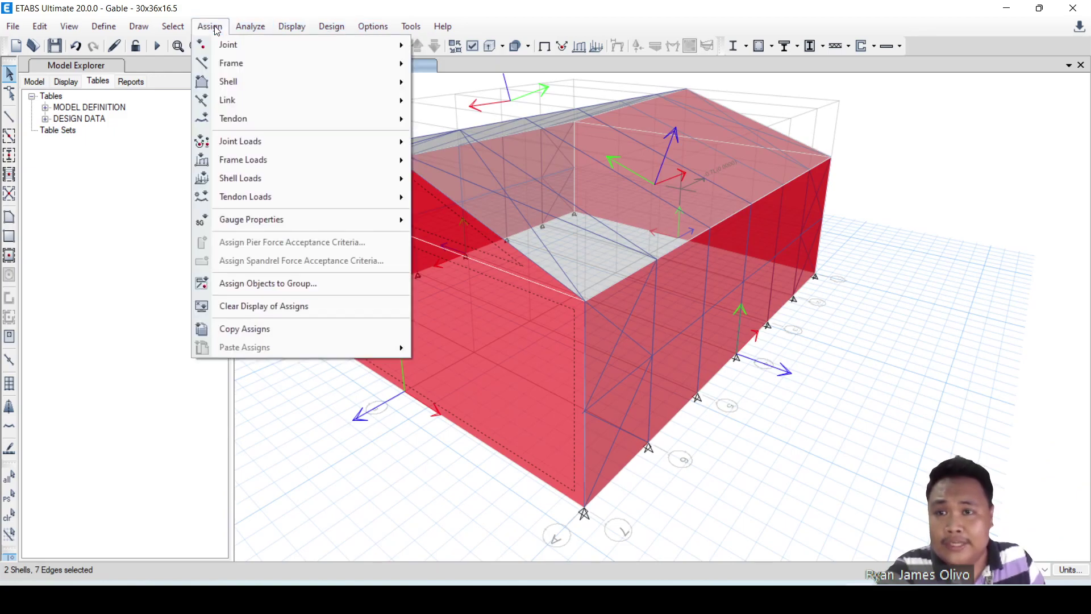
mouse_move(259, 176)
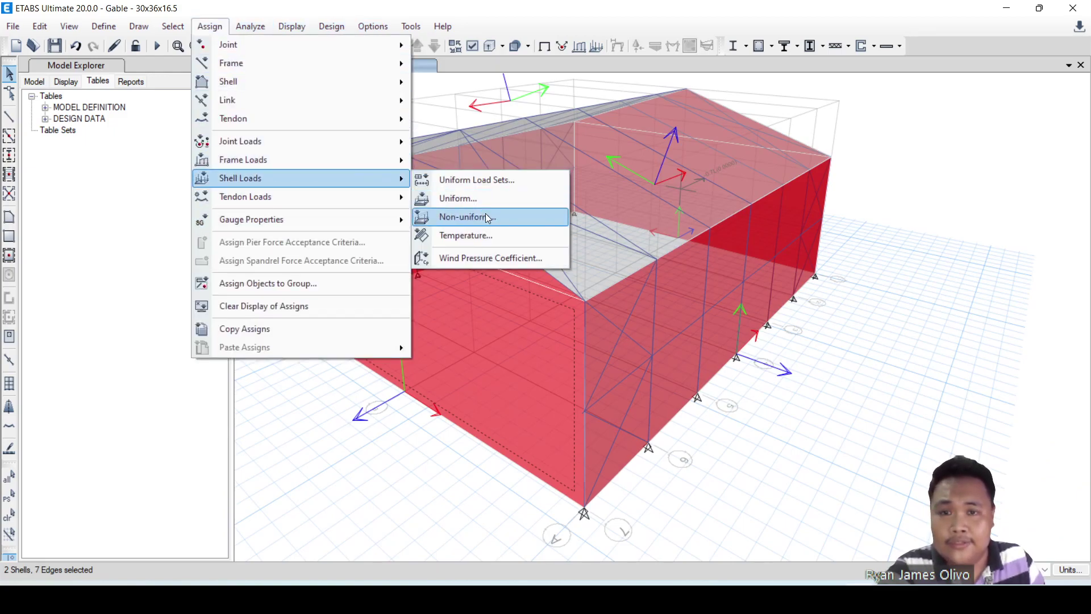
click(486, 260)
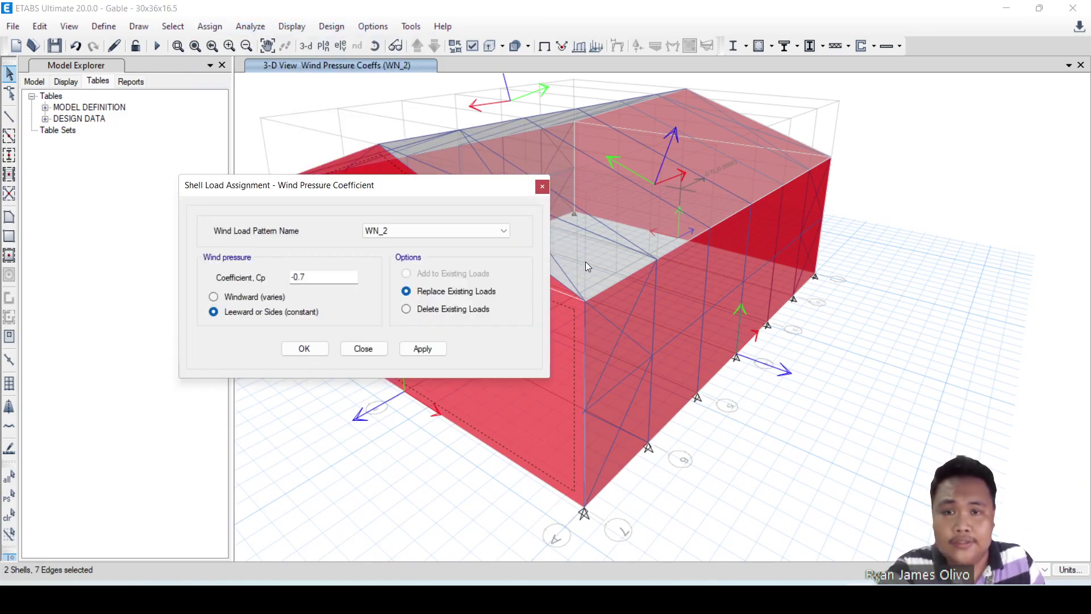
click(397, 231)
click(387, 244)
click(417, 346)
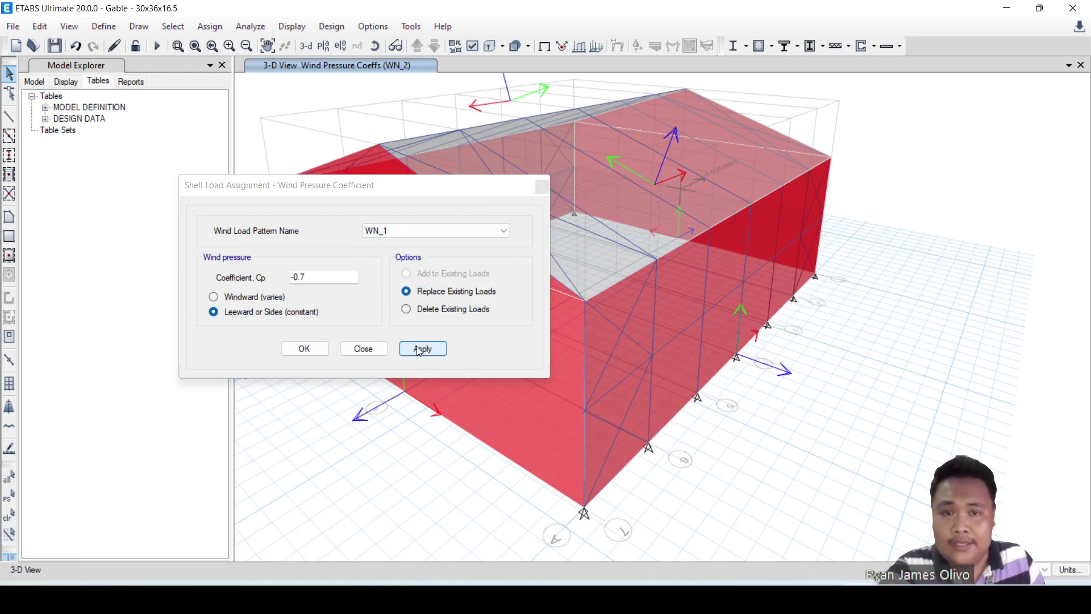
Reselect the opposite end wall and gable shells and assign them the same -0.7 leeward or sides coefficient for WN_2
drag(408, 187, 730, 345)
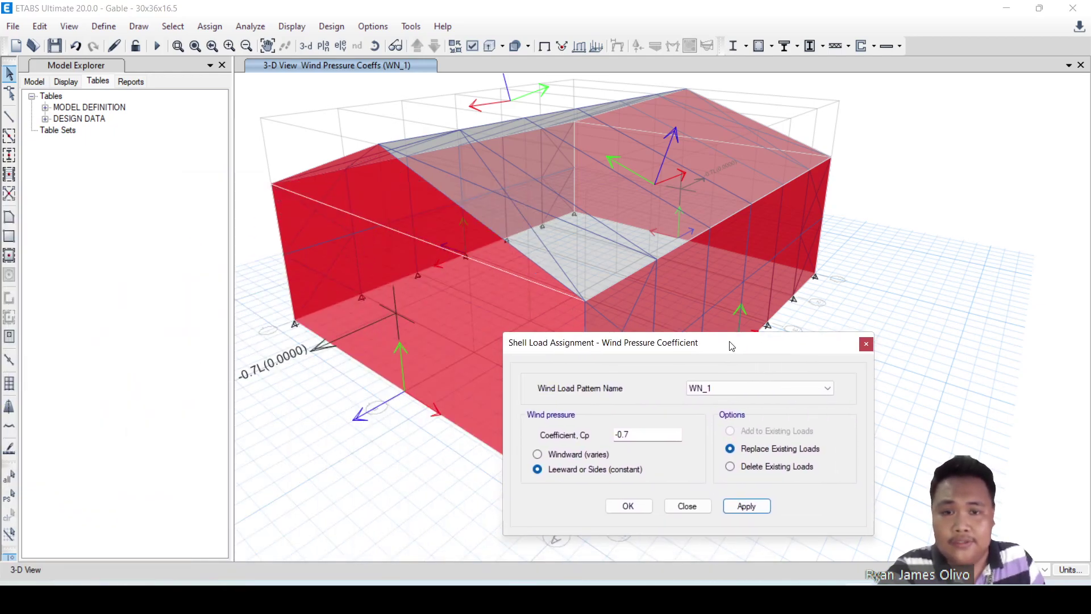
click(739, 389)
click(717, 410)
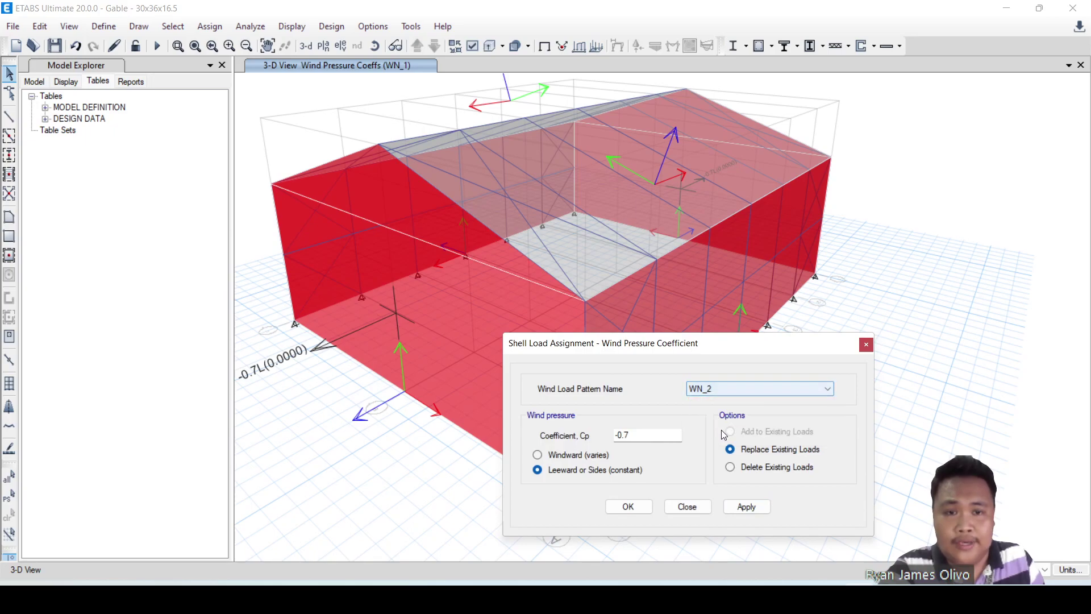
click(755, 513)
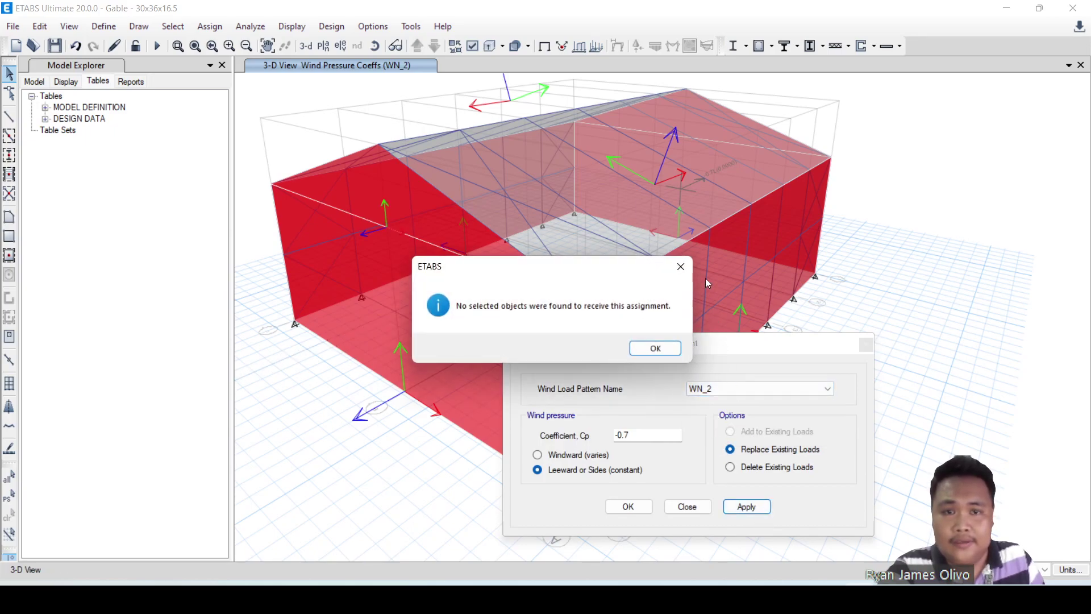
click(686, 272)
click(9, 496)
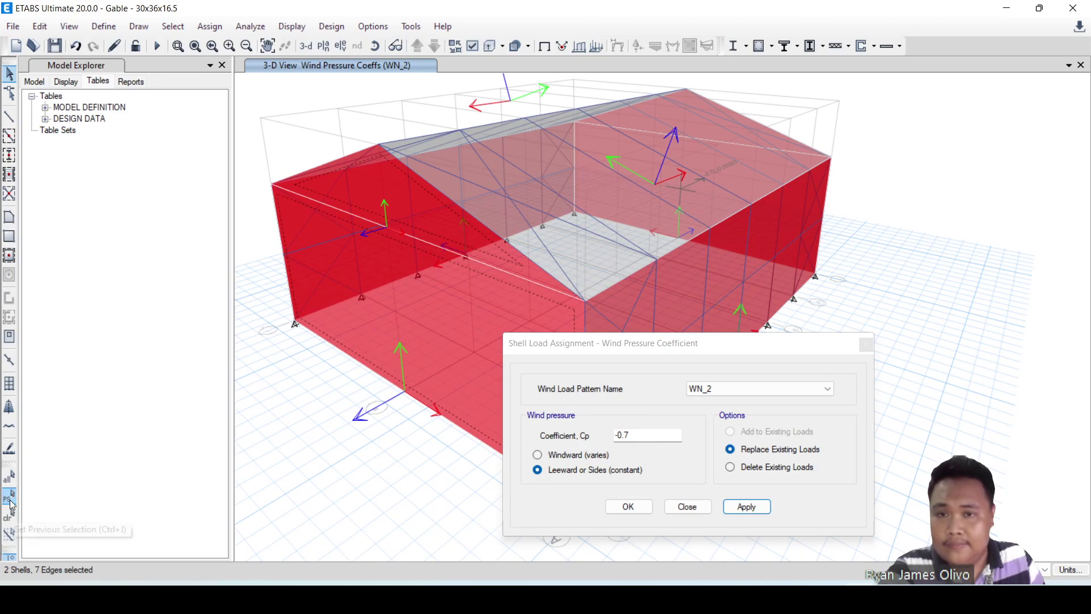
click(749, 508)
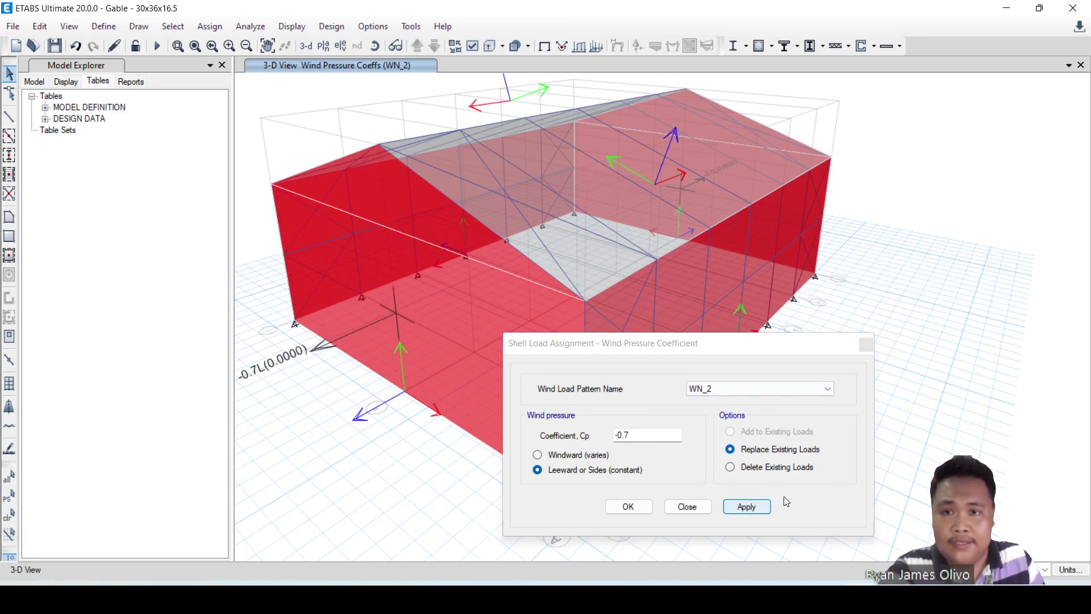
click(866, 345)
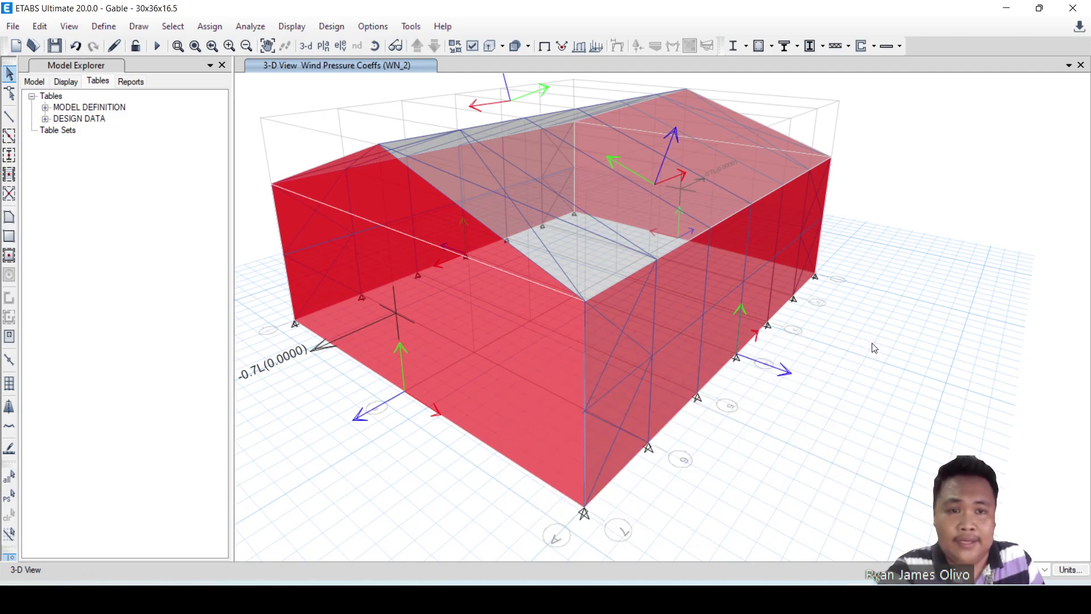
Examine the end walls, side walls and roof with their WN_2 wind pressure display from several 3-D angles
middle_drag(874, 370, 882, 382)
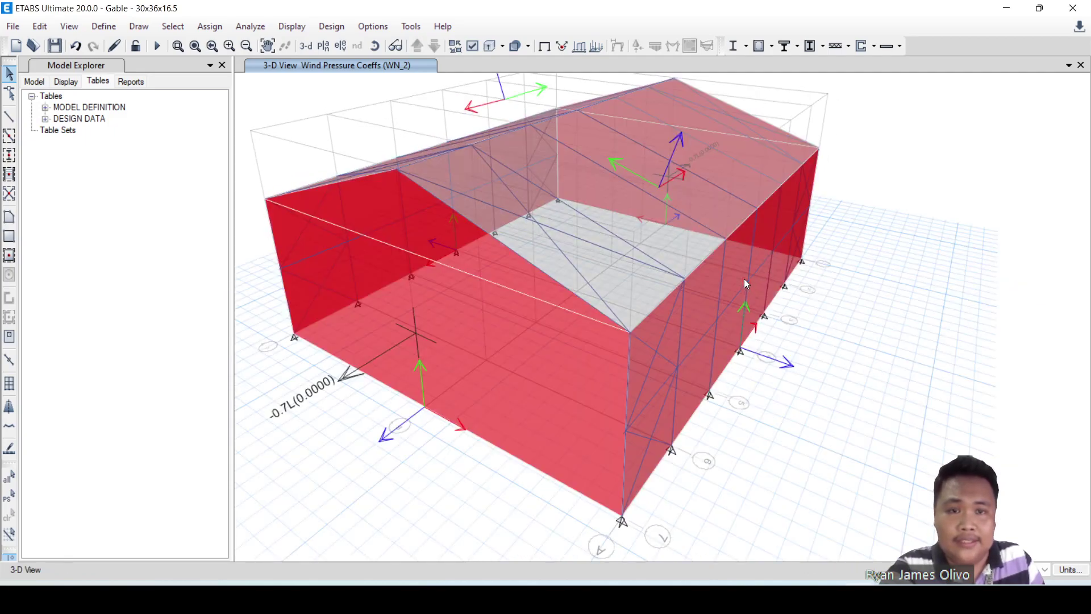
mouse_move(746, 283)
shift+middle_down()
mouse_move(655, 325)
mouse_move(582, 319)
mouse_move(661, 351)
mouse_move(603, 393)
mouse_move(582, 426)
mouse_move(572, 421)
shift+middle_up()
scroll(604, 397, down, 5)
scroll(581, 401, up, 5)
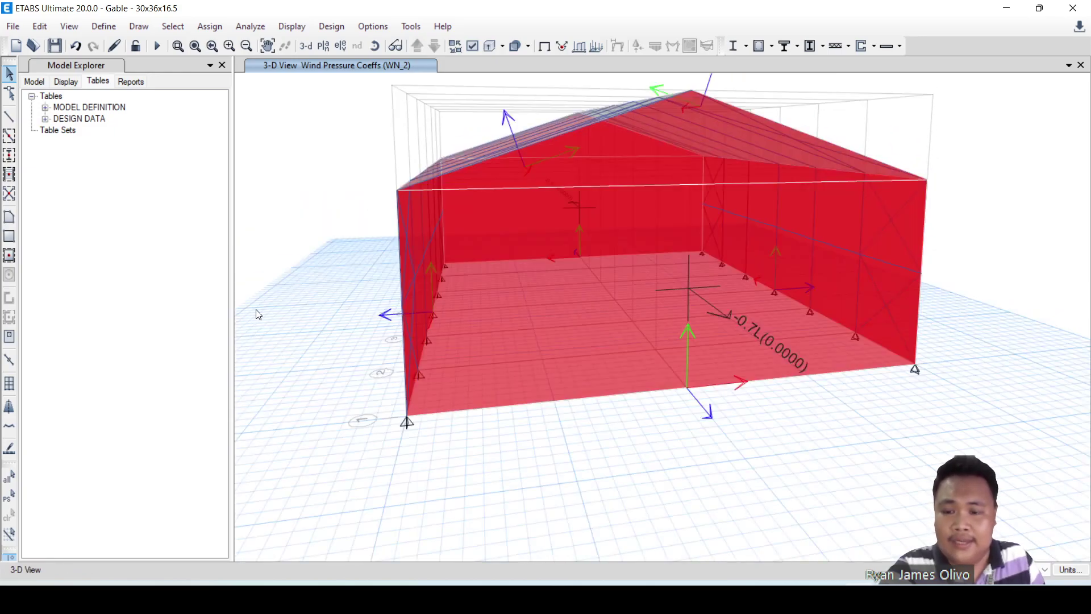
mouse_move(146, 315)
mouse_down()
mouse_move(306, 323)
mouse_move(252, 306)
mouse_move(310, 307)
mouse_up()
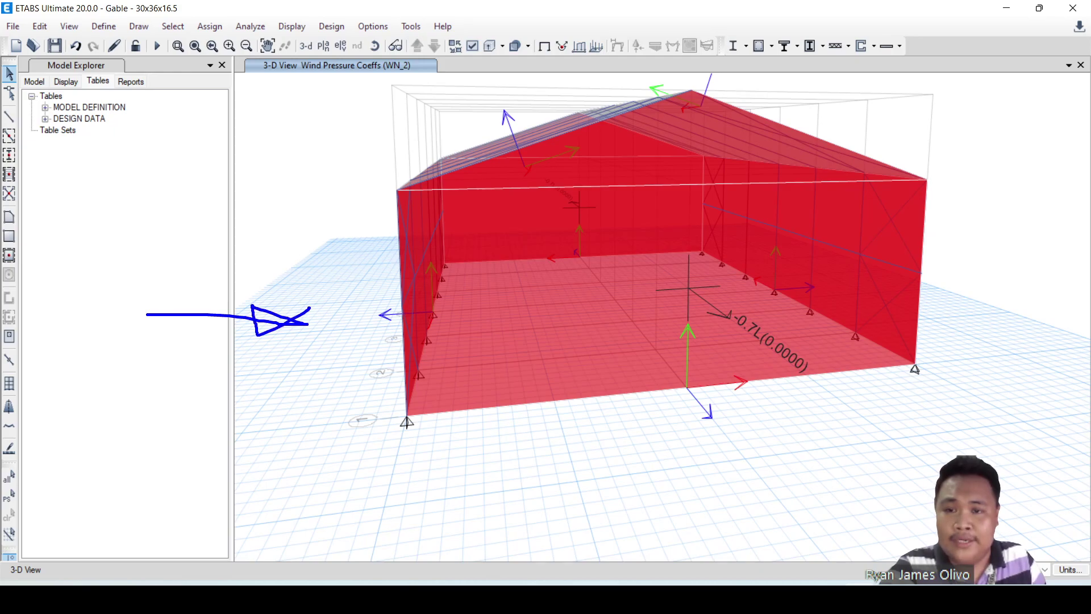
key(Escape)
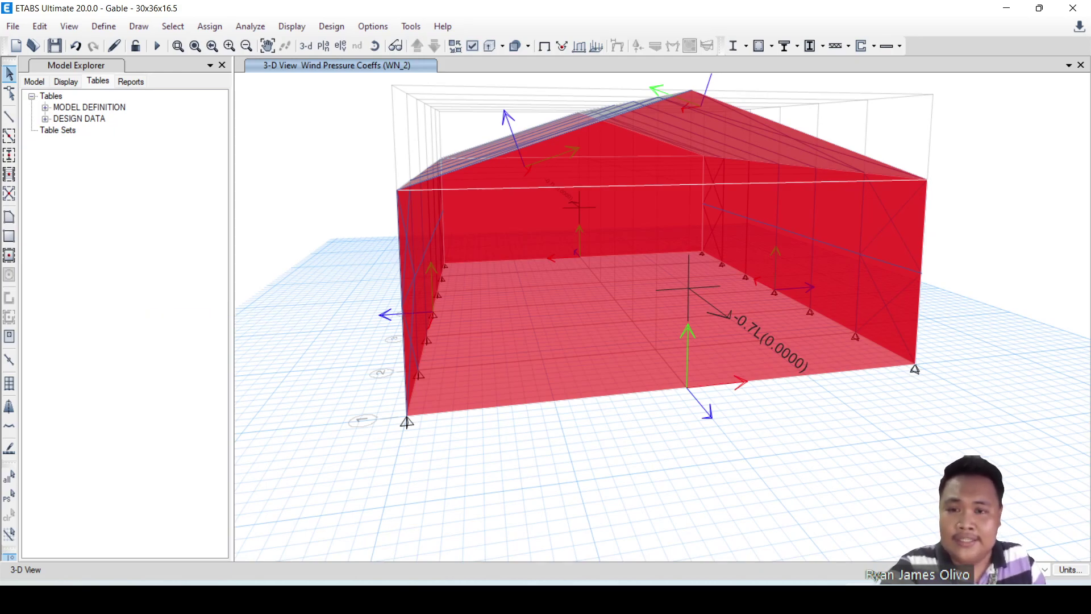
shift+middle_drag(302, 410, 424, 429)
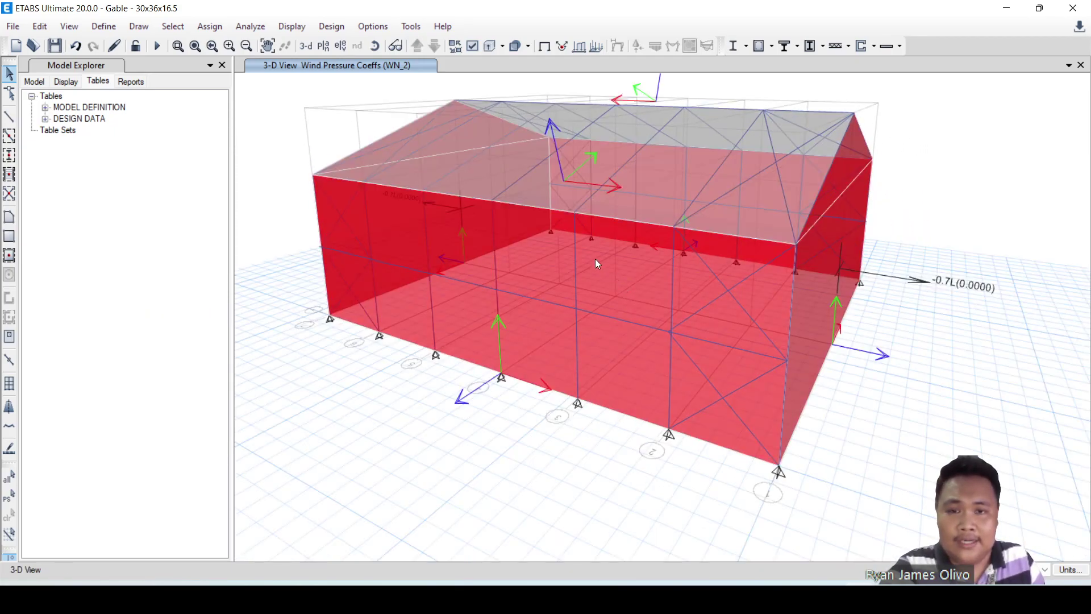
click(550, 255)
shift+middle_drag(874, 362, 842, 399)
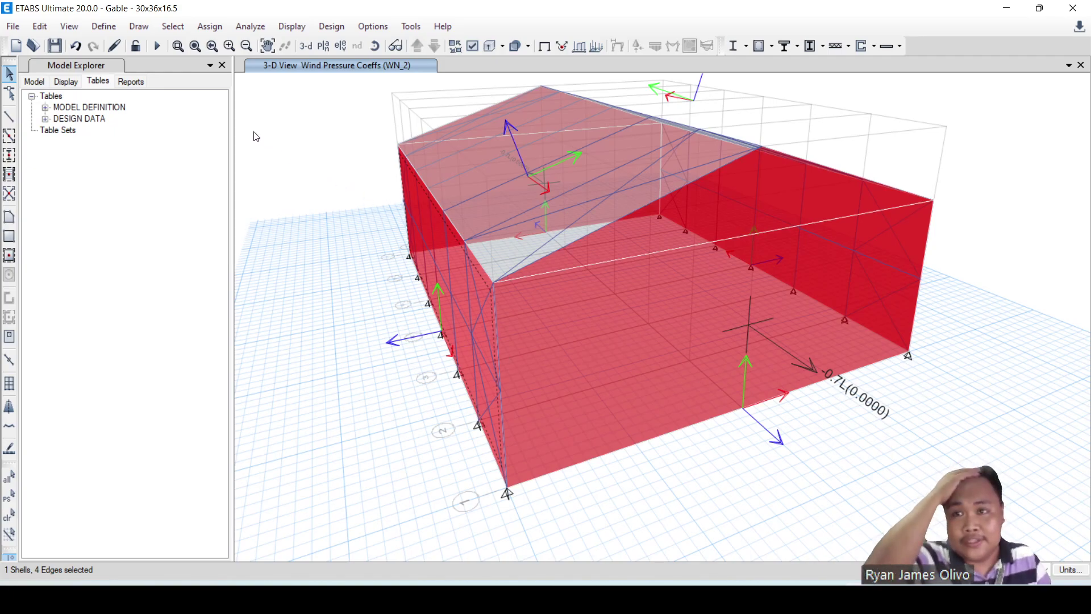
click(210, 27)
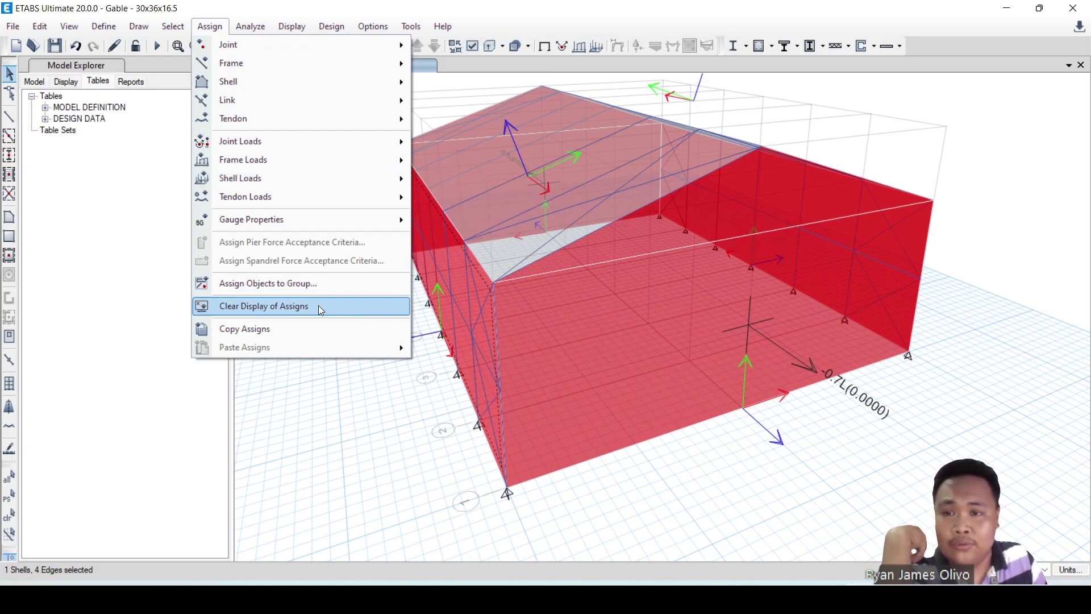
click(972, 441)
key(ctrl+a)
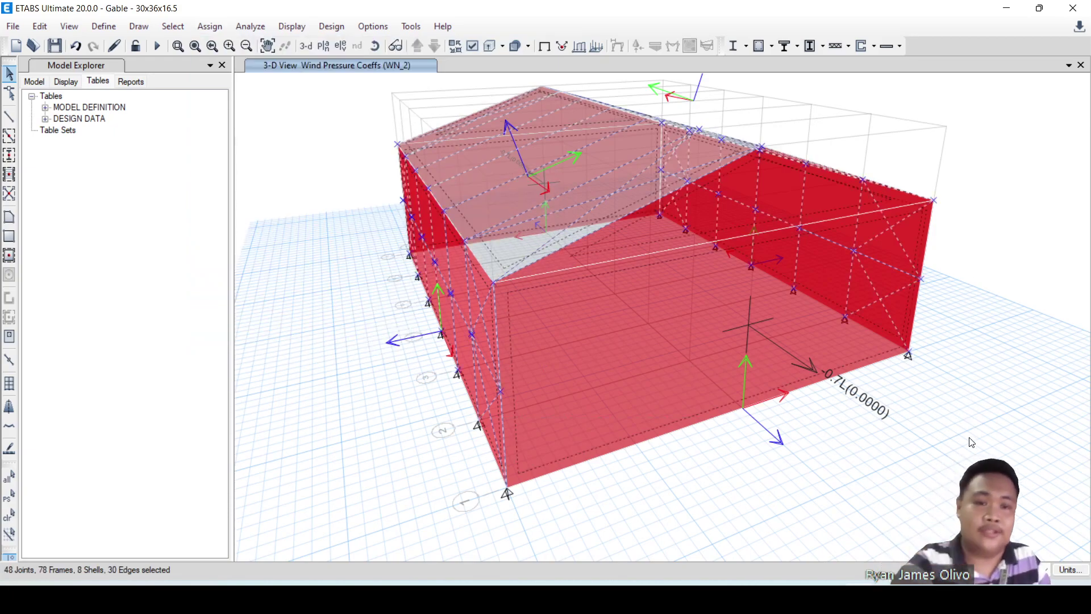
key(ctrl+q)
Select the grid 1 end wall and its gable shell and assign them a WN_2 coefficient Cp of 0.7, Leeward or Sides (constant)
click(772, 297)
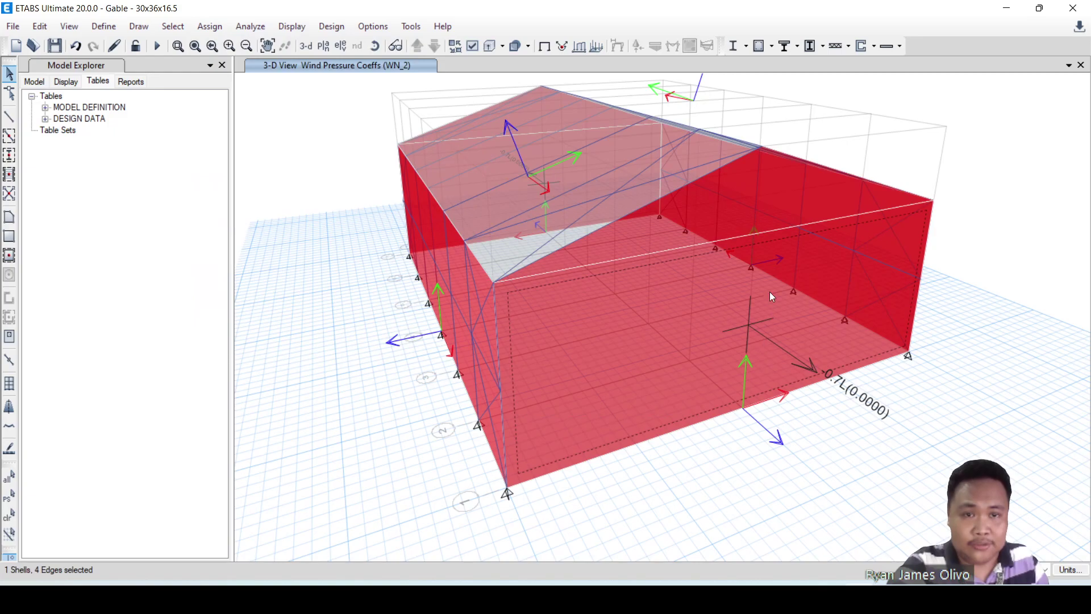
click(753, 199)
click(653, 210)
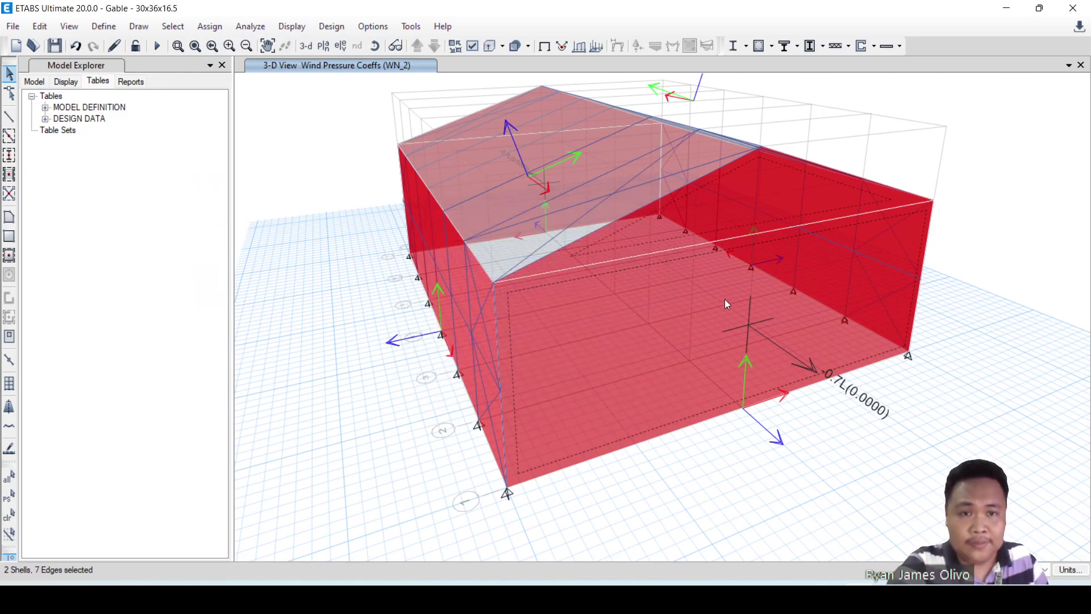
shift+middle_drag(681, 490, 735, 512)
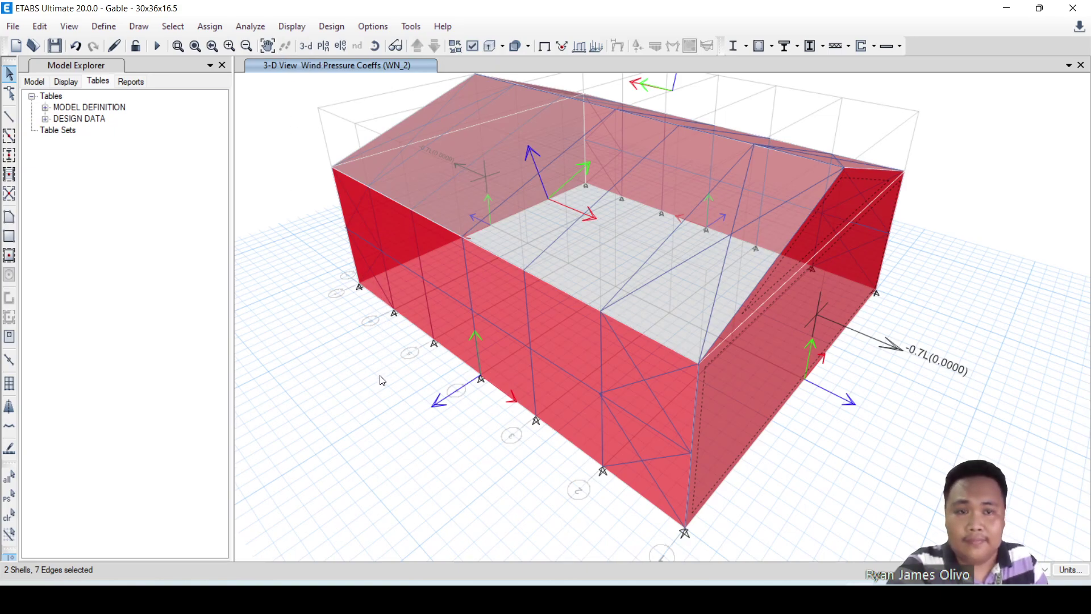
click(209, 26)
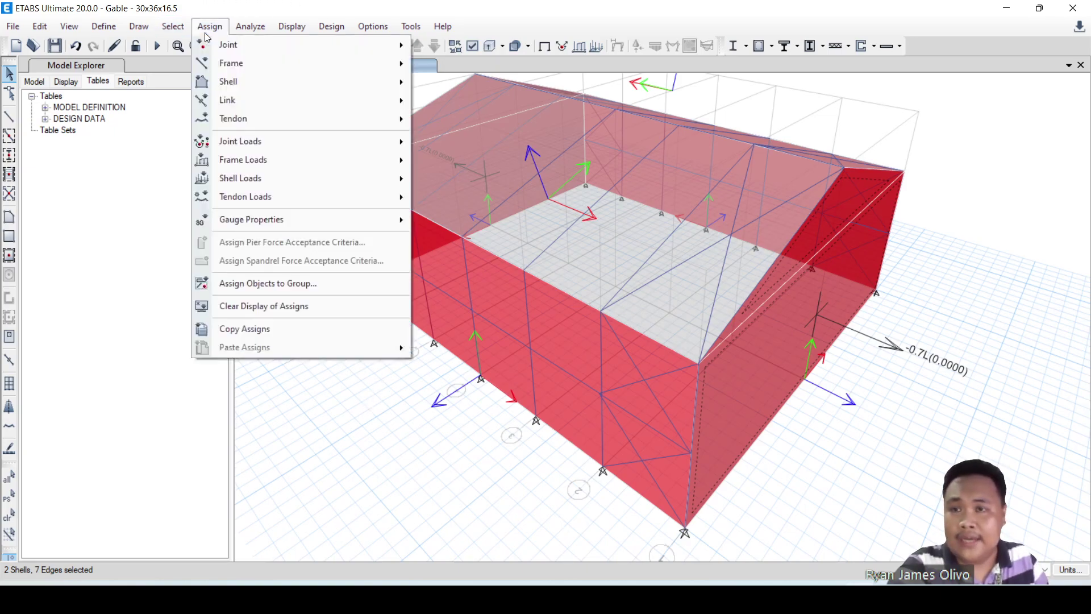
mouse_move(243, 179)
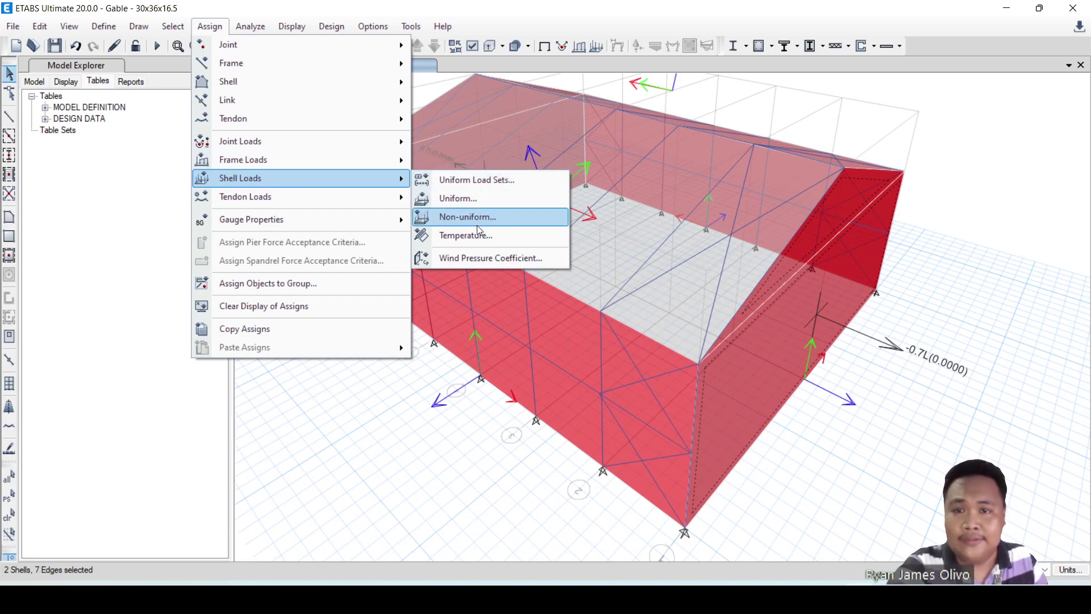
click(467, 258)
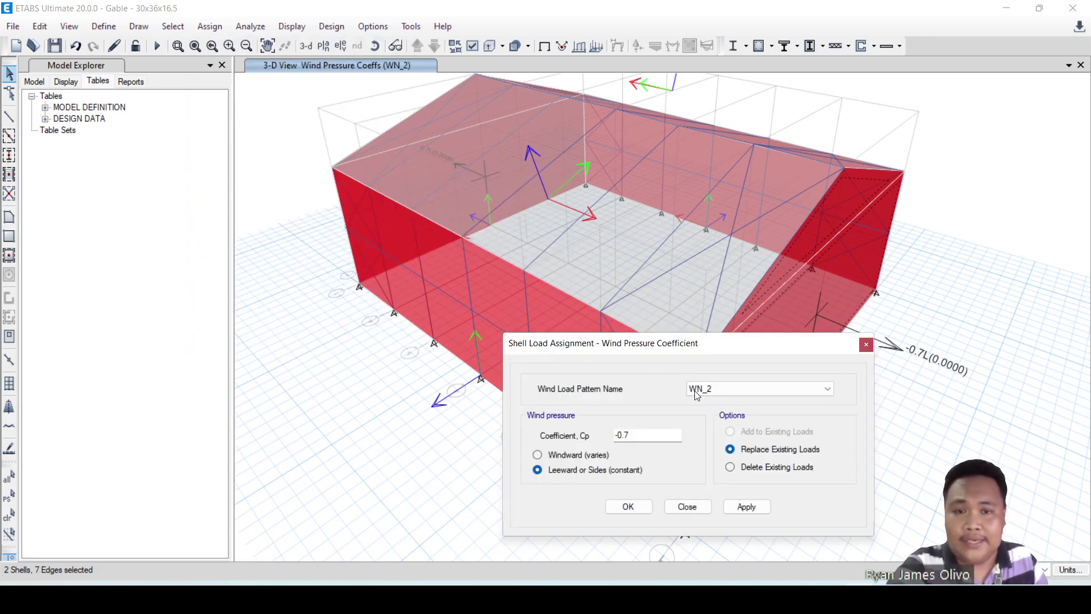
double_click(640, 438)
text(0.7)
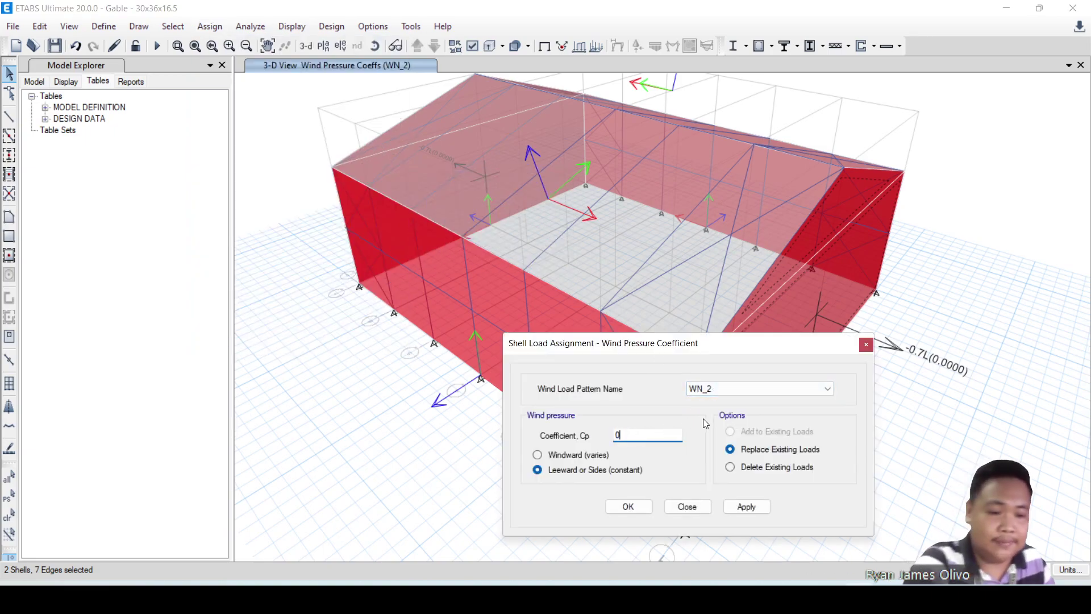
click(746, 507)
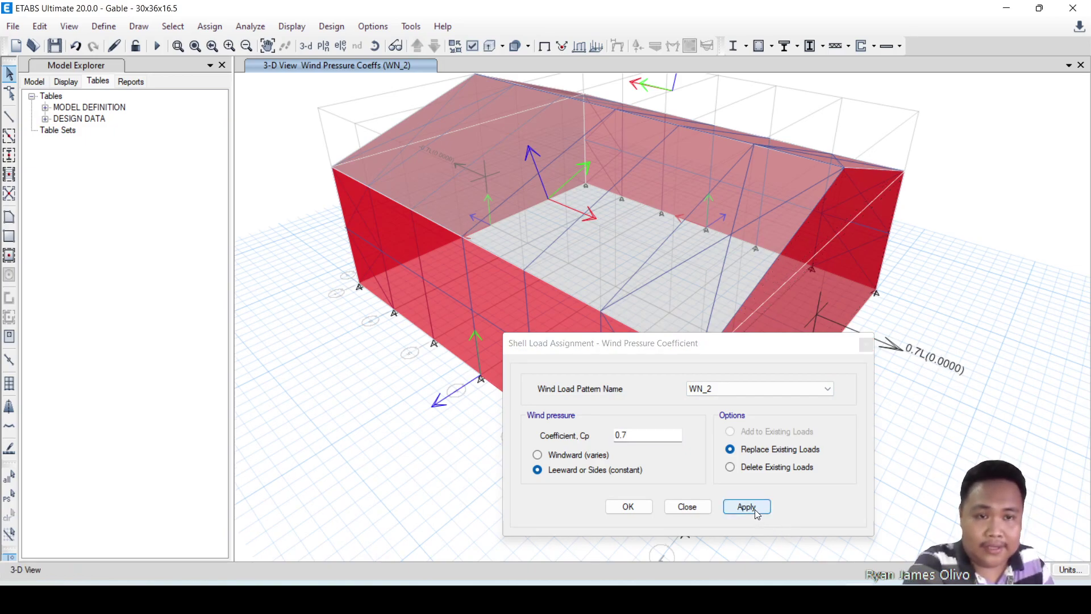
Reselect the grid 1 end wall and gable shells and assign them the same 0.7 leeward or sides coefficient for WN_1
click(14, 497)
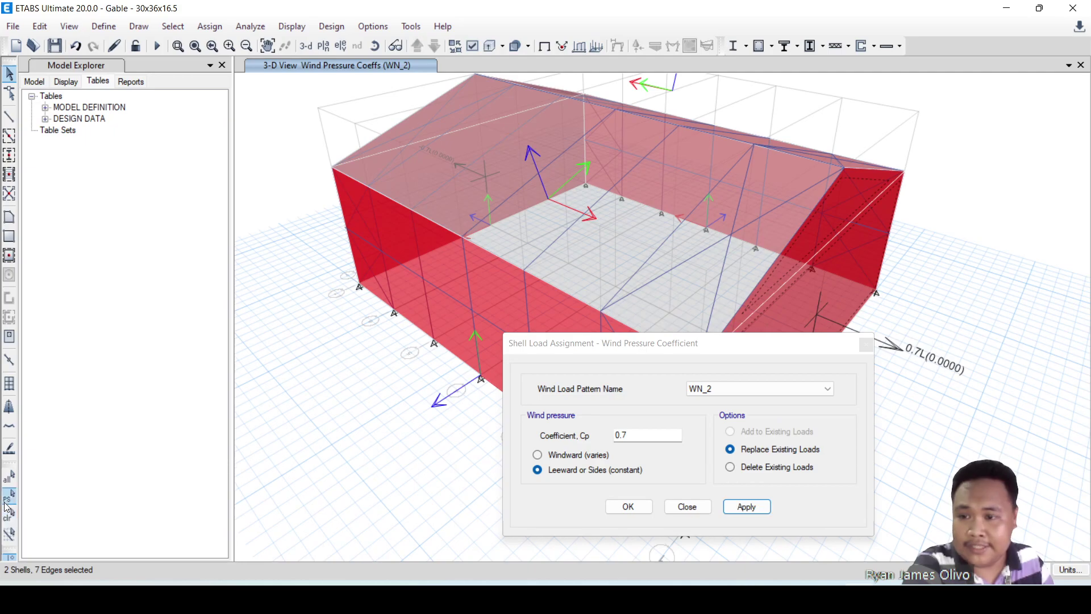
click(749, 392)
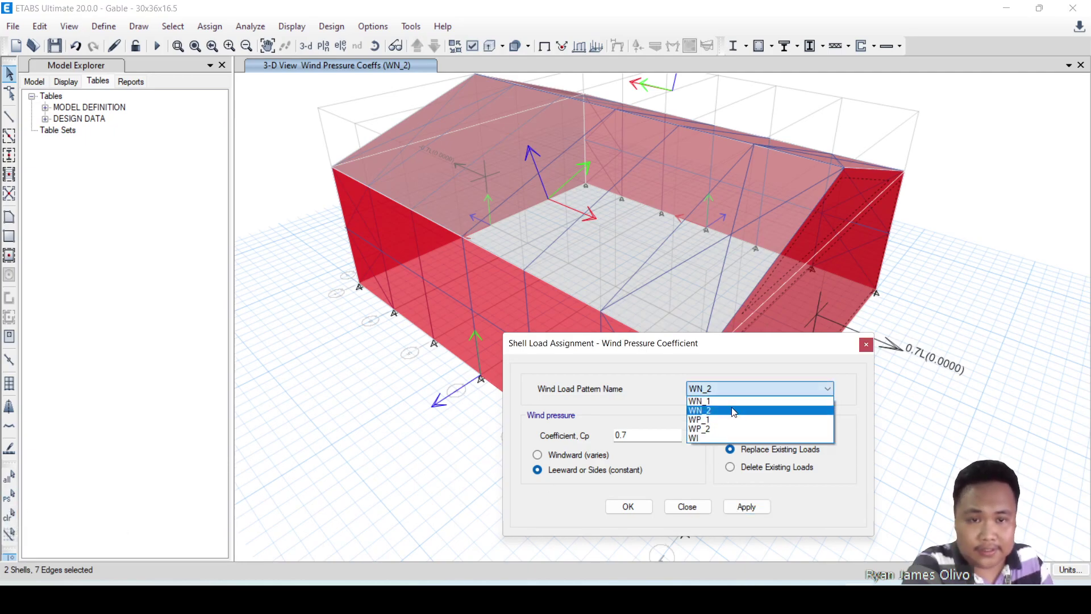
click(718, 400)
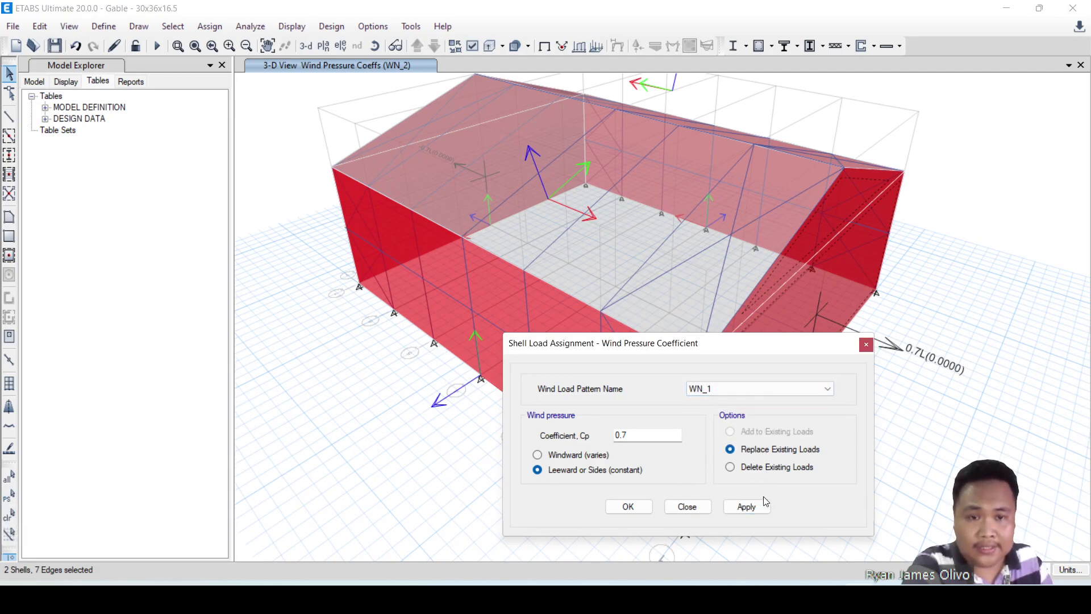
click(751, 511)
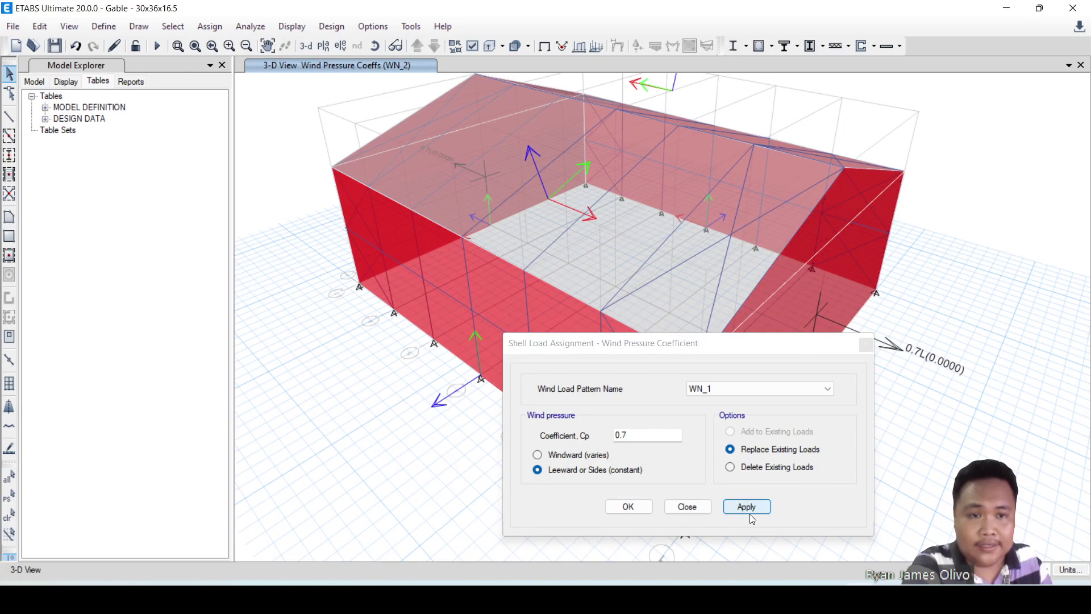
click(867, 344)
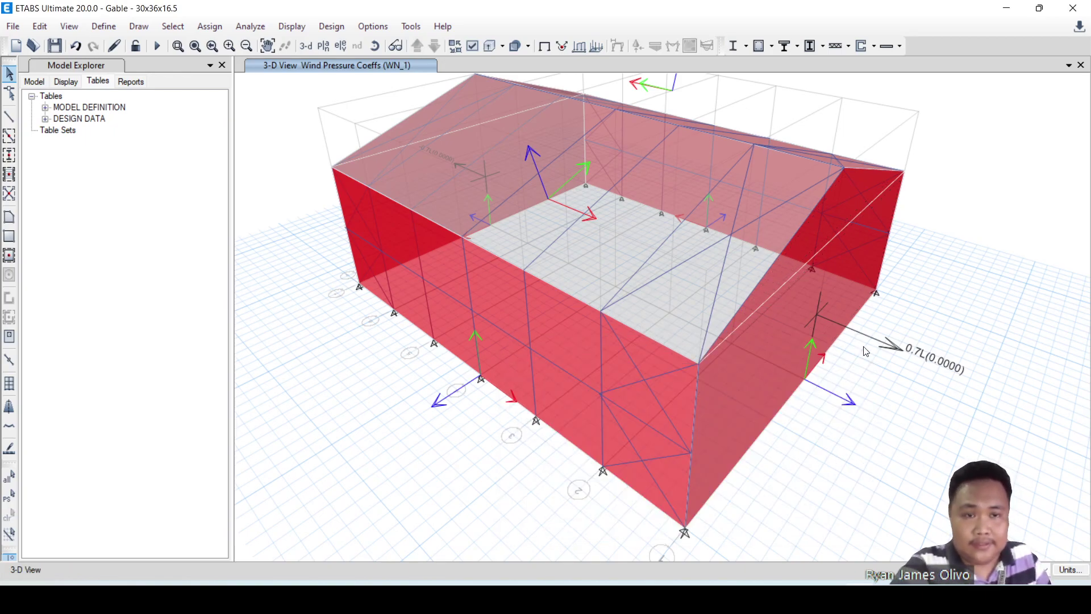
Select the grid 7 end wall and its gable shell and assign them a WN_1 coefficient Cp of 0.7, Leeward or Sides (constant)
shift+middle_drag(548, 473, 773, 465)
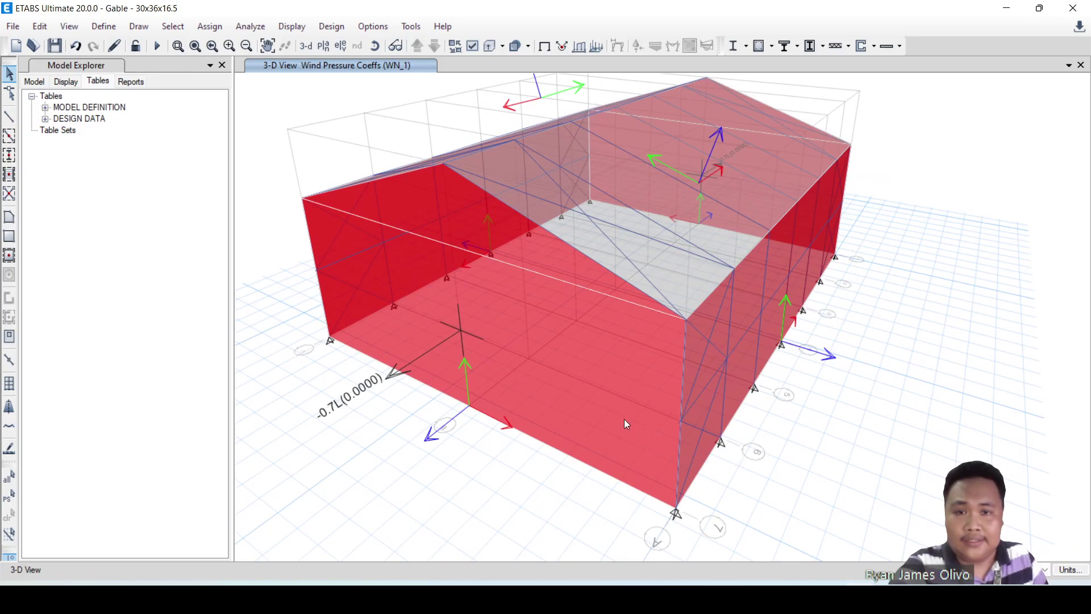
click(558, 329)
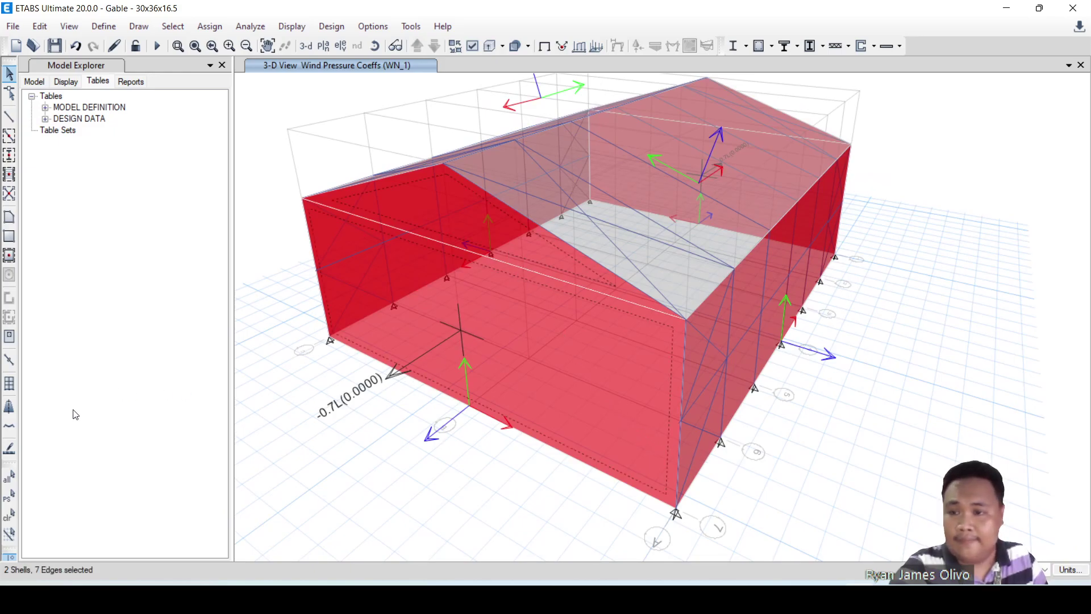
click(213, 27)
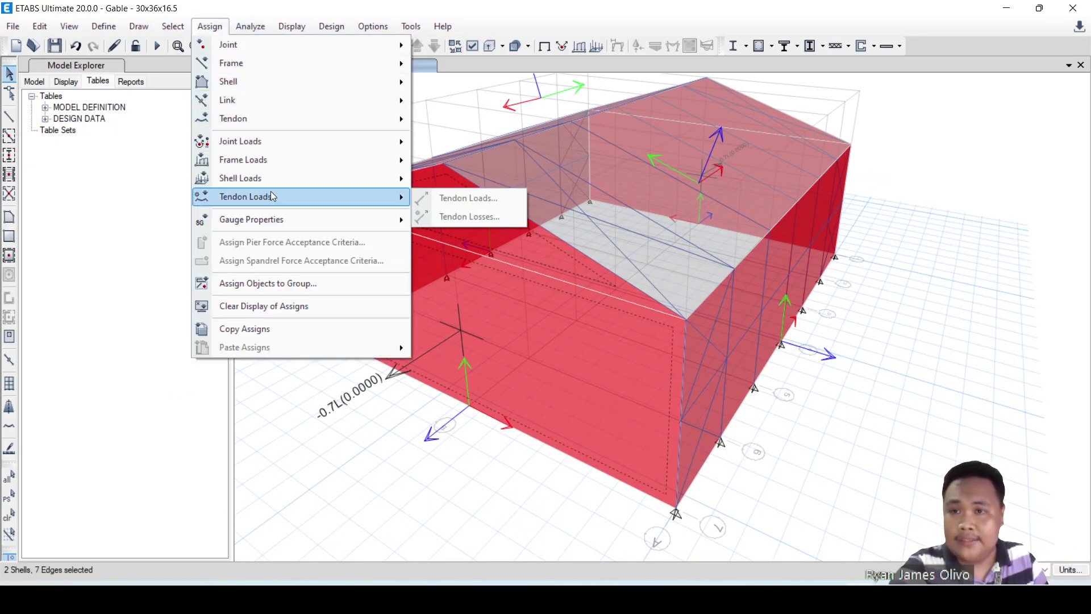
mouse_move(292, 183)
click(489, 254)
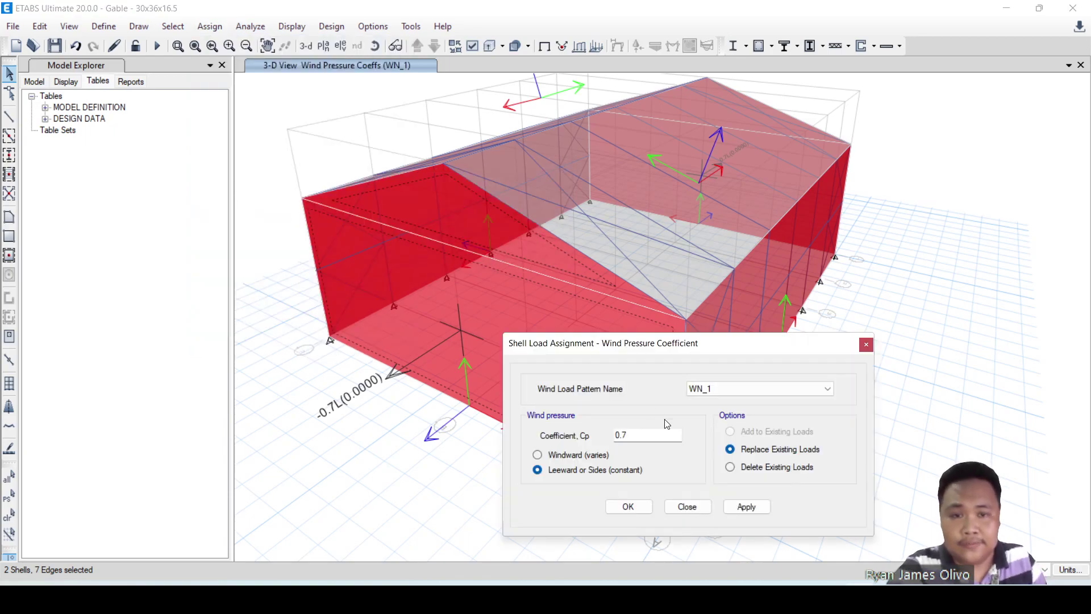
click(758, 507)
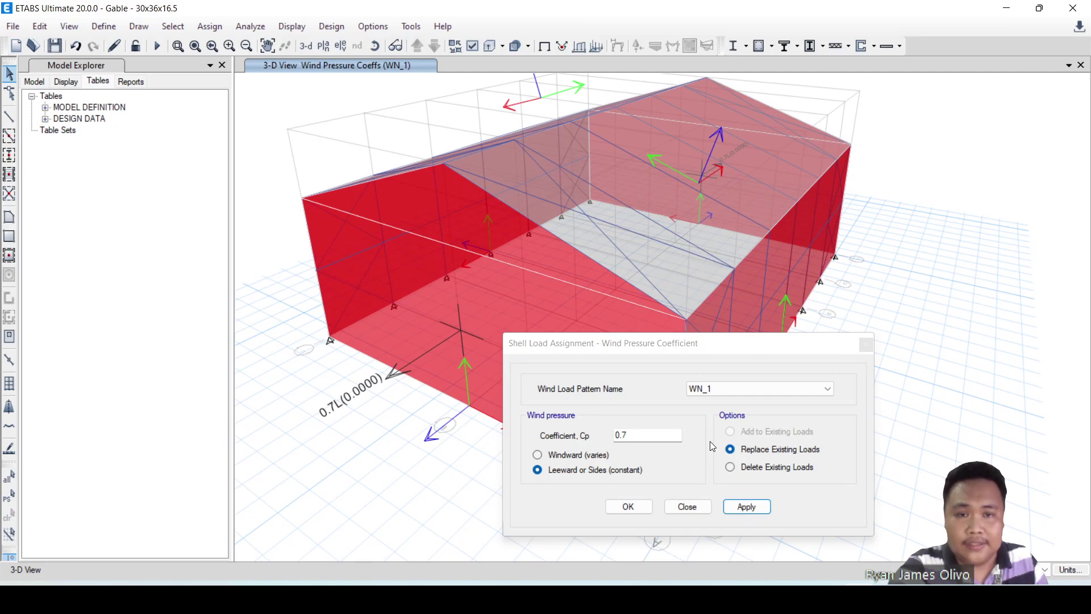
Reselect the grid 7 end wall and gable shells and assign them the same 0.7 leeward or sides coefficient for WN_2
click(719, 391)
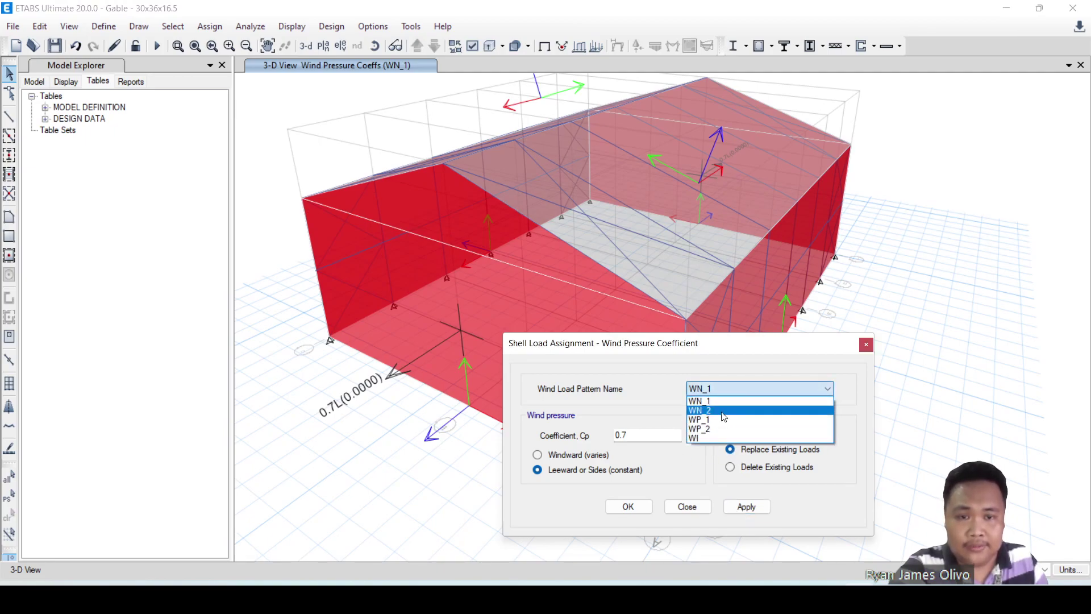
click(723, 410)
click(7, 501)
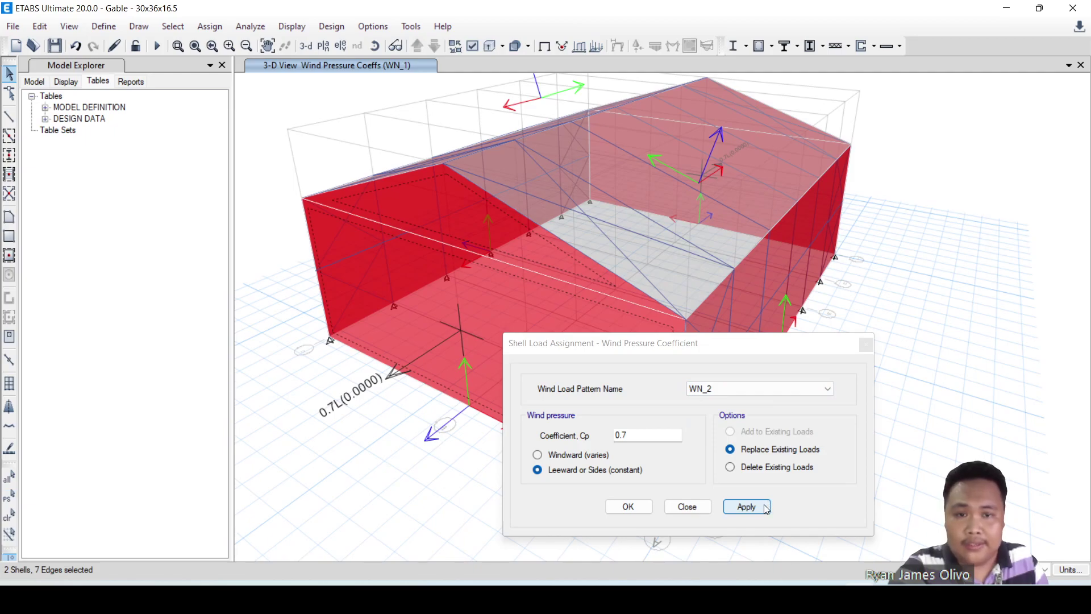
click(747, 506)
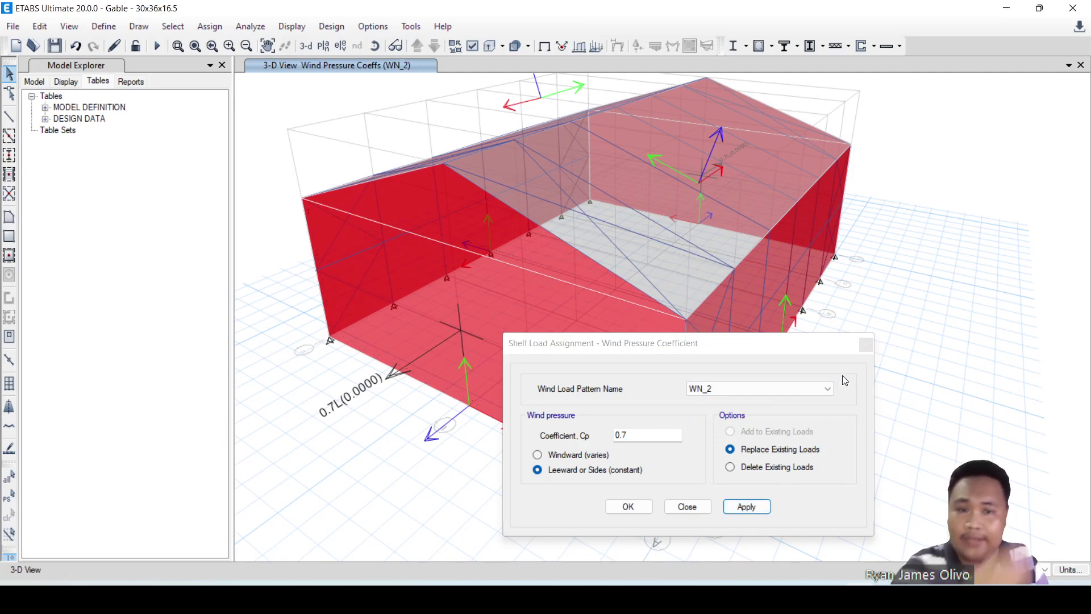
Select the grid A side wall shell and assign it a WN_2 coefficient Cp of -0.8, Windward (varies), replacing existing loads
click(866, 345)
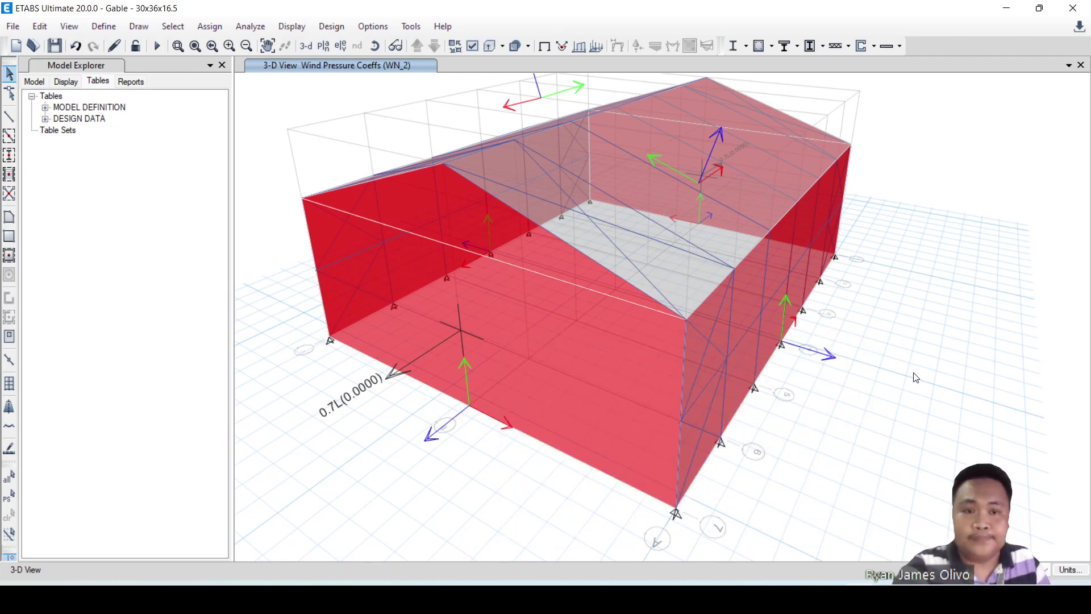
shift+middle_drag(916, 378, 477, 340)
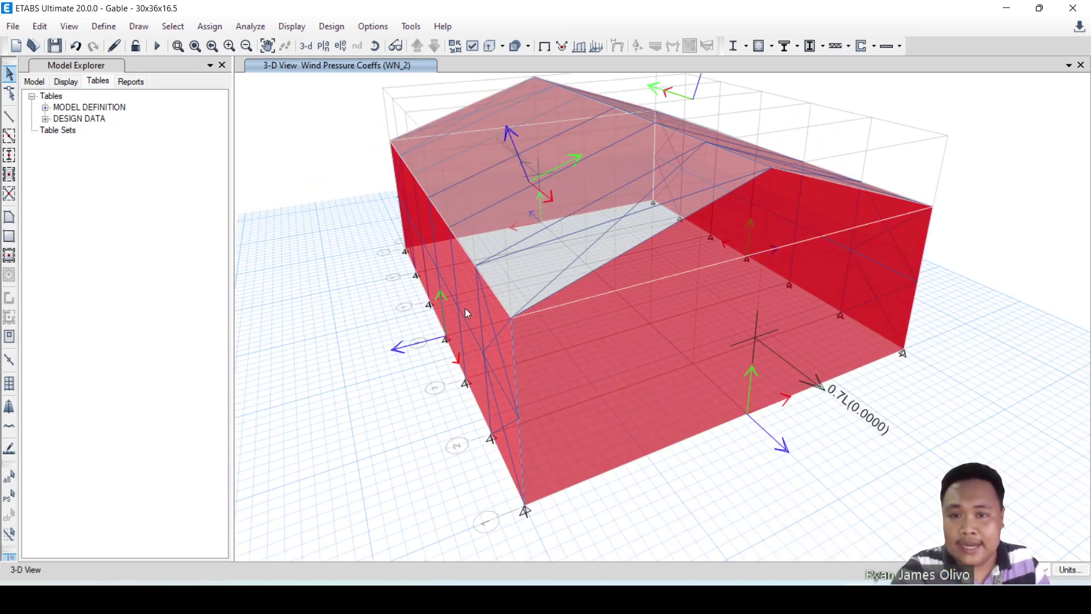
click(466, 311)
shift+middle_drag(395, 410, 540, 371)
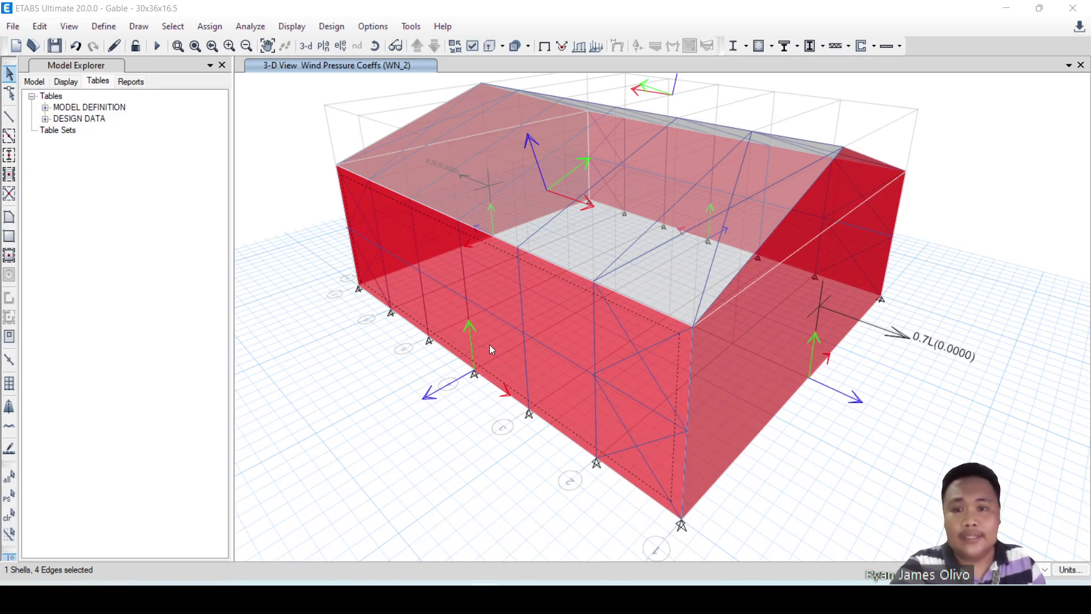
click(221, 30)
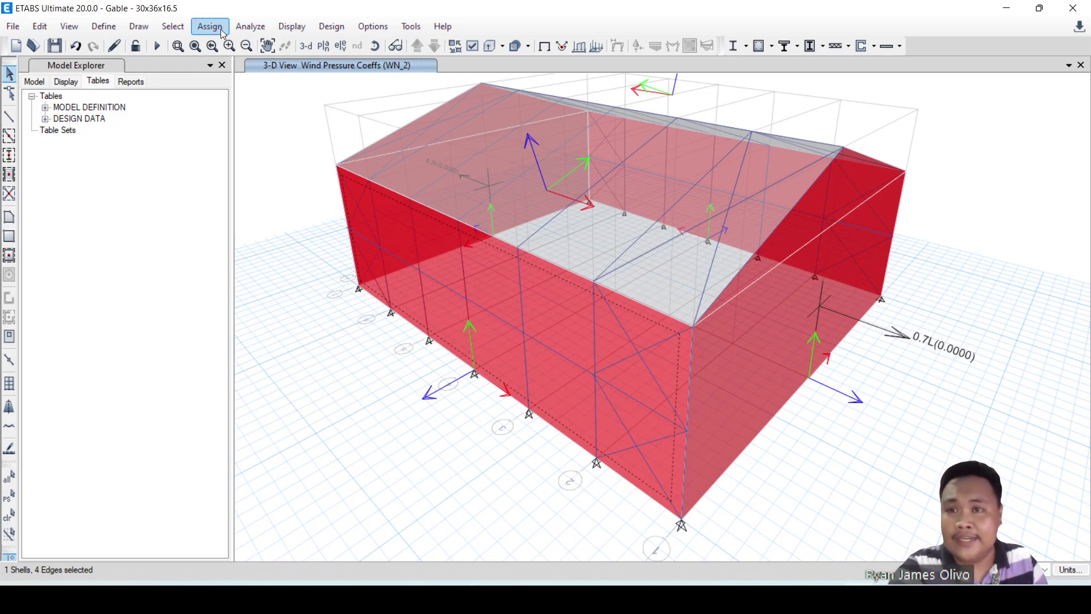
click(221, 29)
mouse_move(258, 181)
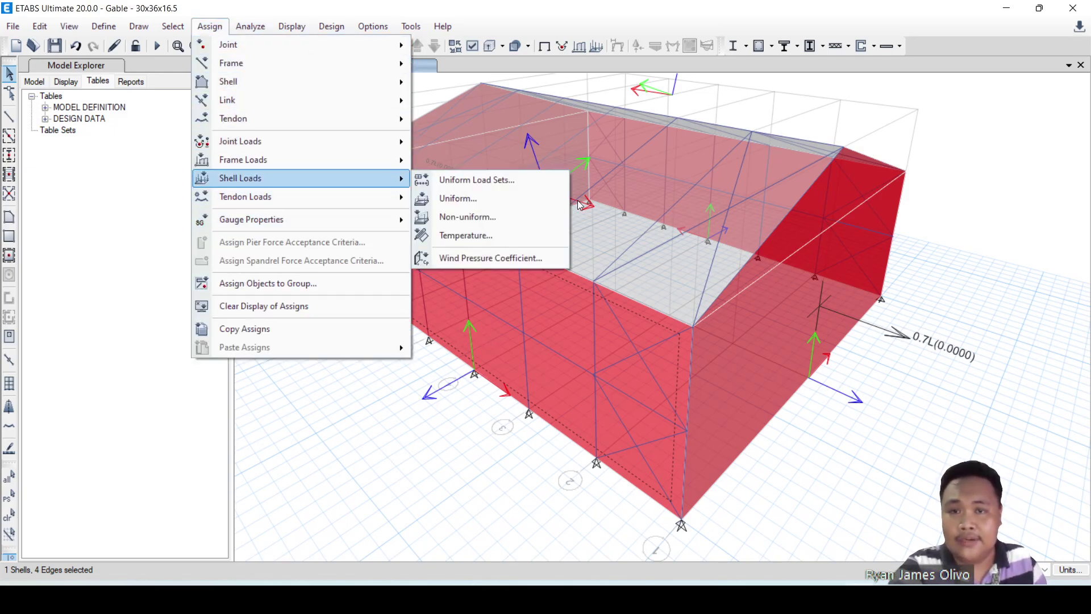
click(491, 258)
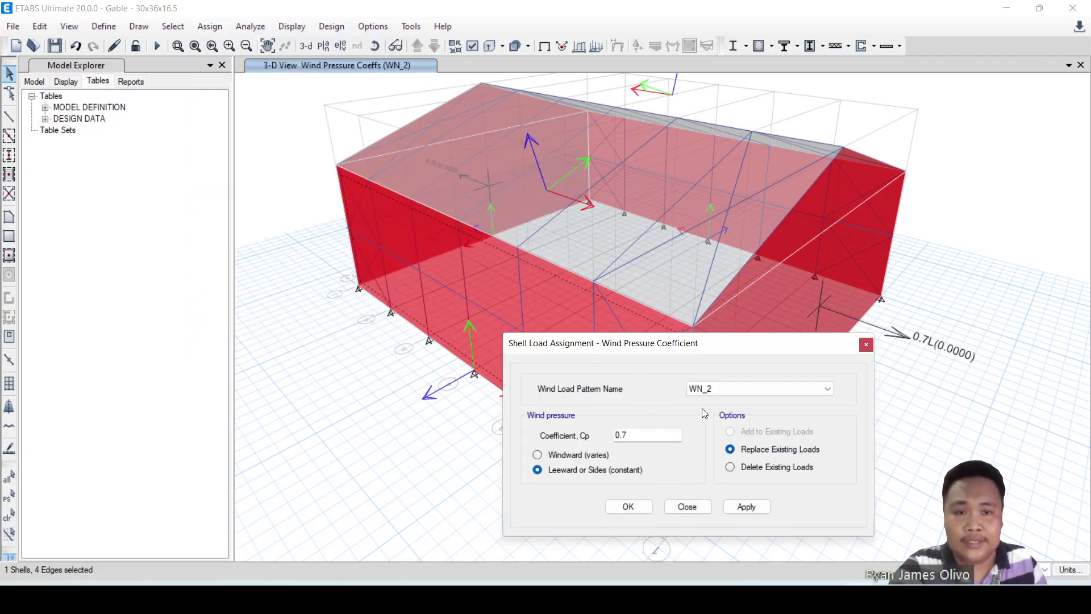
double_click(663, 430)
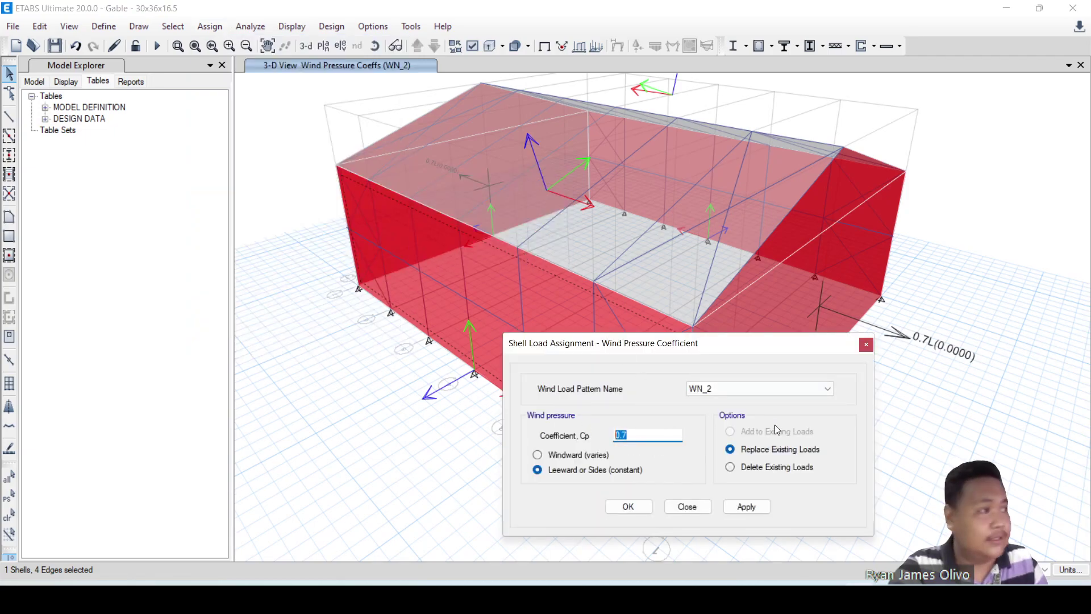
text(-0)
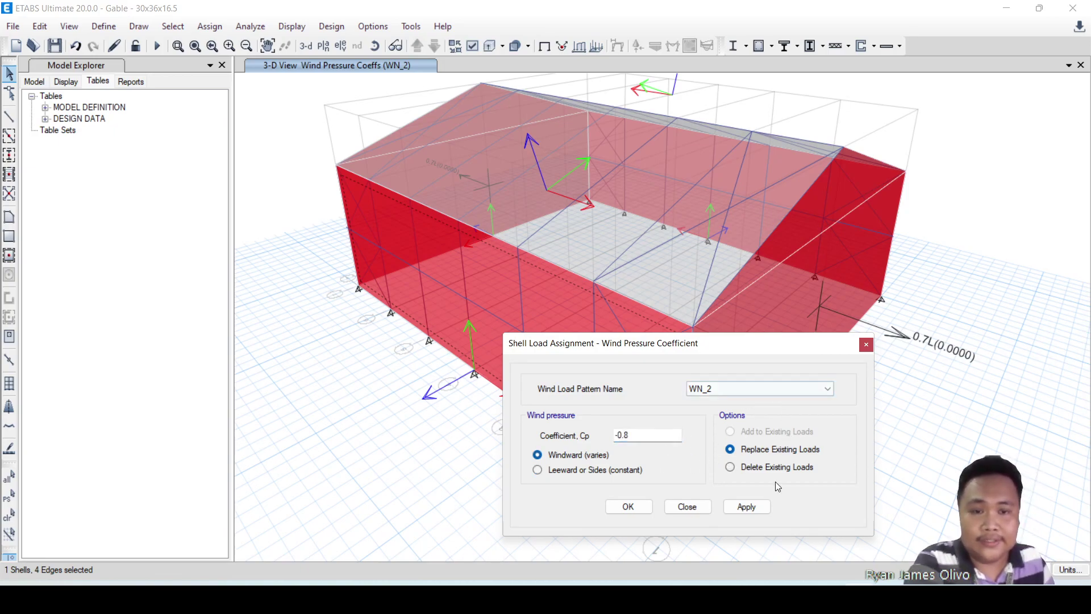
click(746, 507)
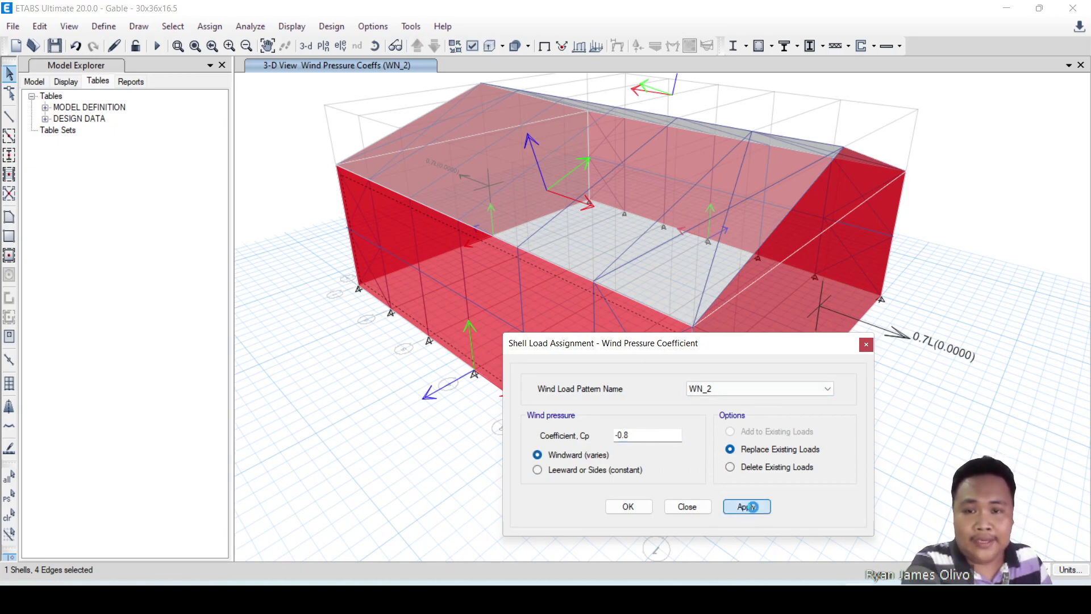
Reselect the grid A side wall and assign it the same -0.8 windward coefficient for WN_1
click(757, 392)
click(738, 403)
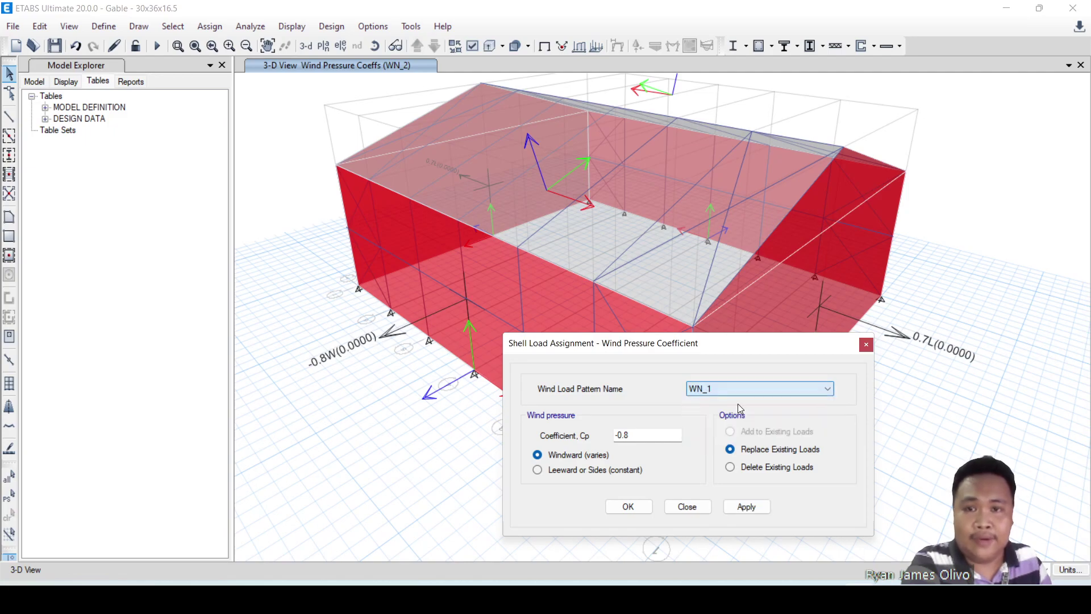
click(748, 506)
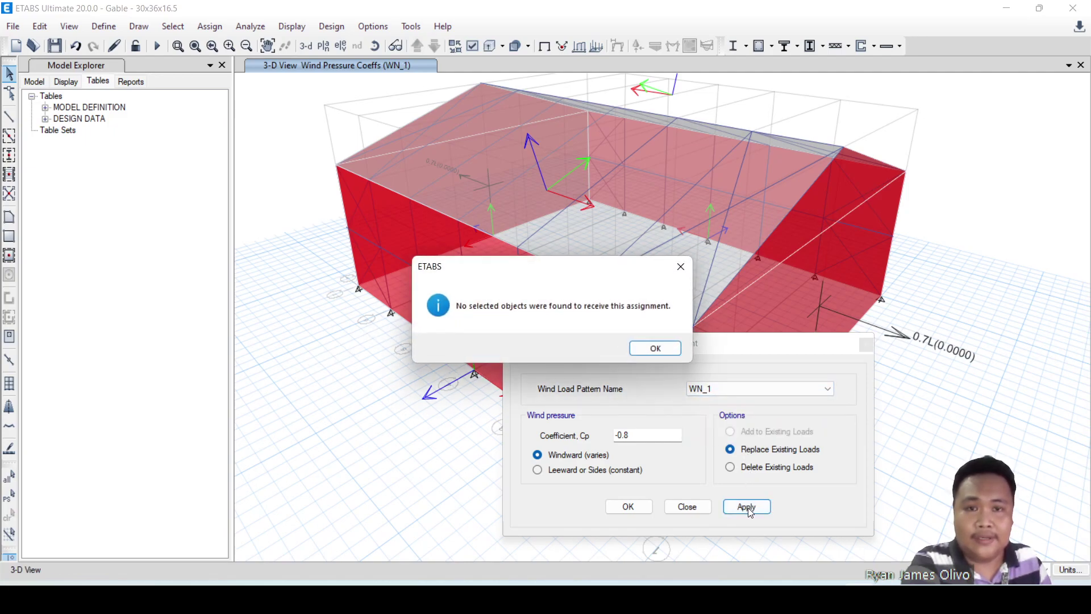
click(655, 348)
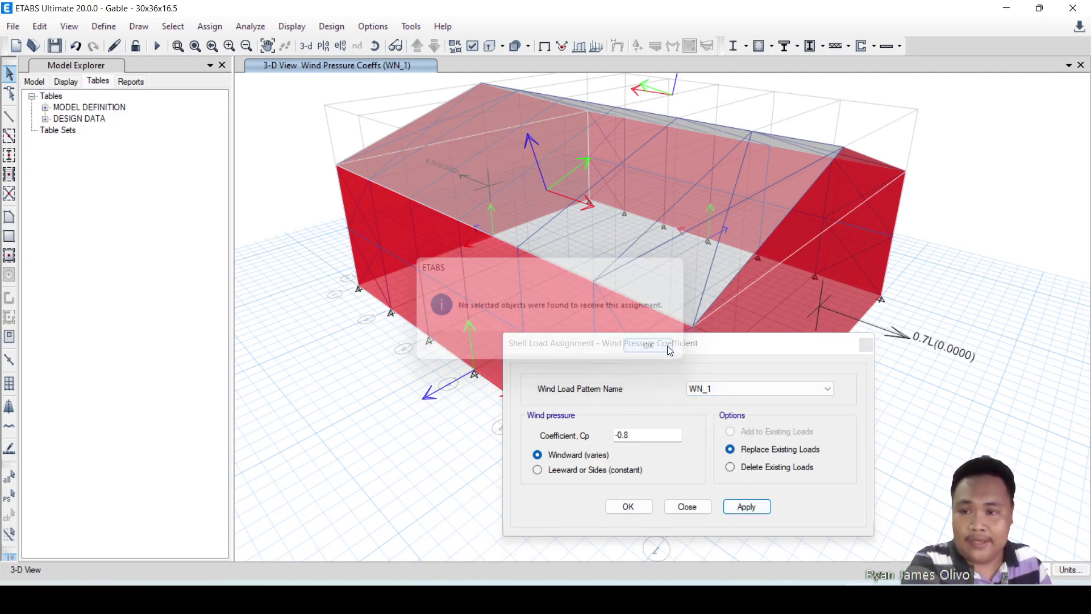
click(9, 495)
click(748, 506)
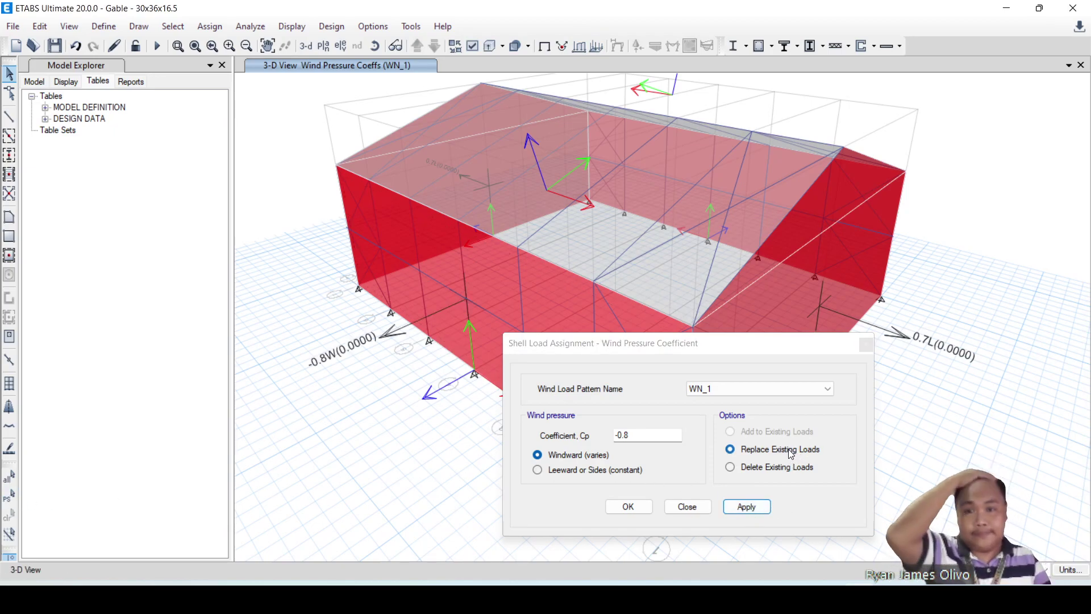
Select the side wall shell opposite grid A and assign it a WN_1 coefficient Cp of 0.5, Leeward or Sides (constant)
click(864, 347)
shift+middle_drag(993, 279, 723, 277)
click(675, 295)
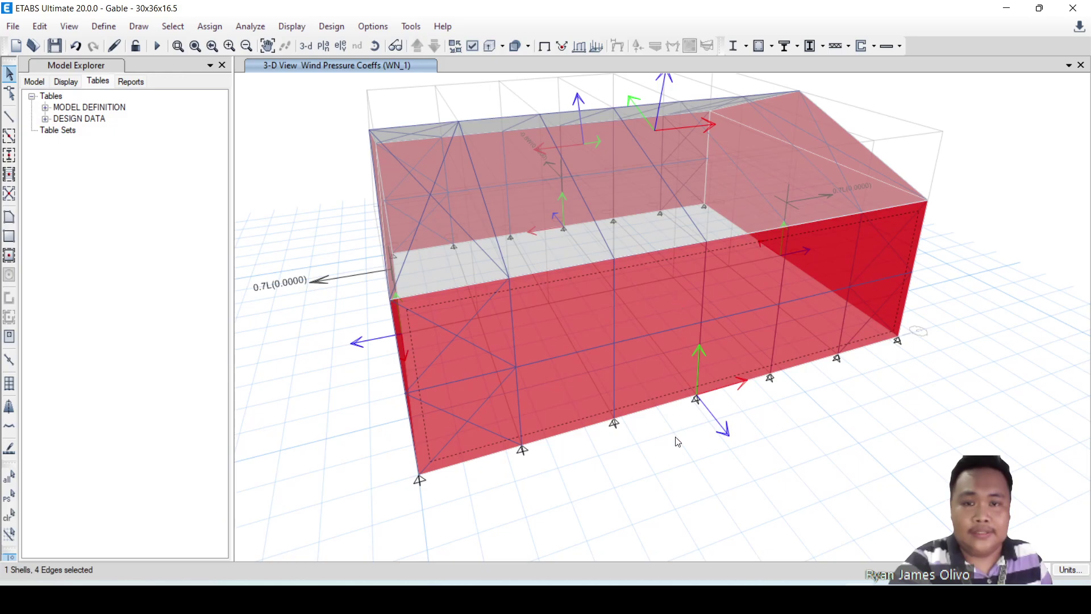
shift+middle_drag(675, 441, 740, 477)
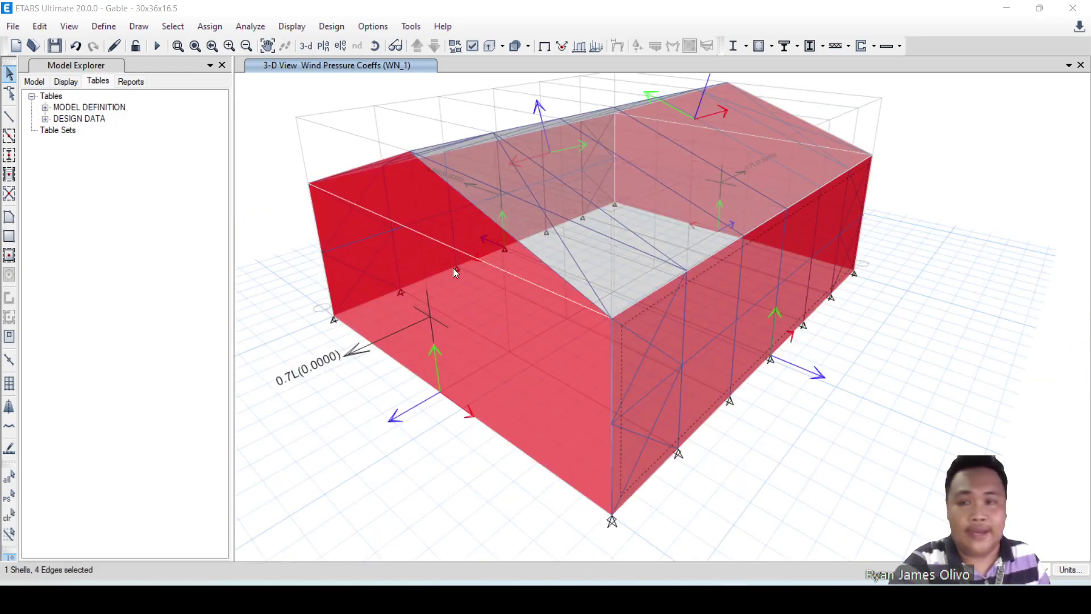
click(214, 29)
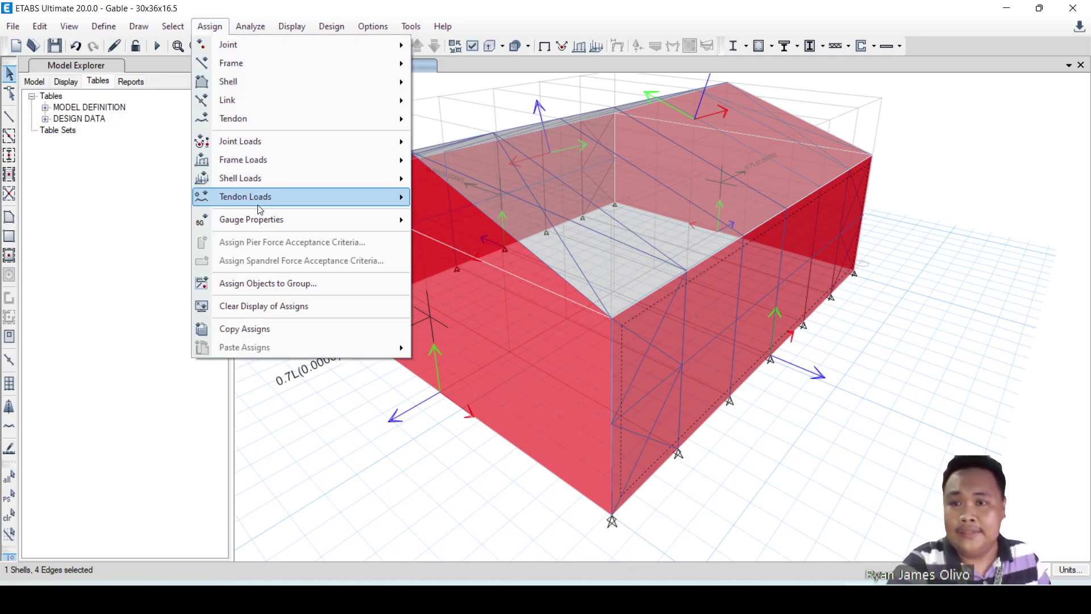
mouse_move(261, 182)
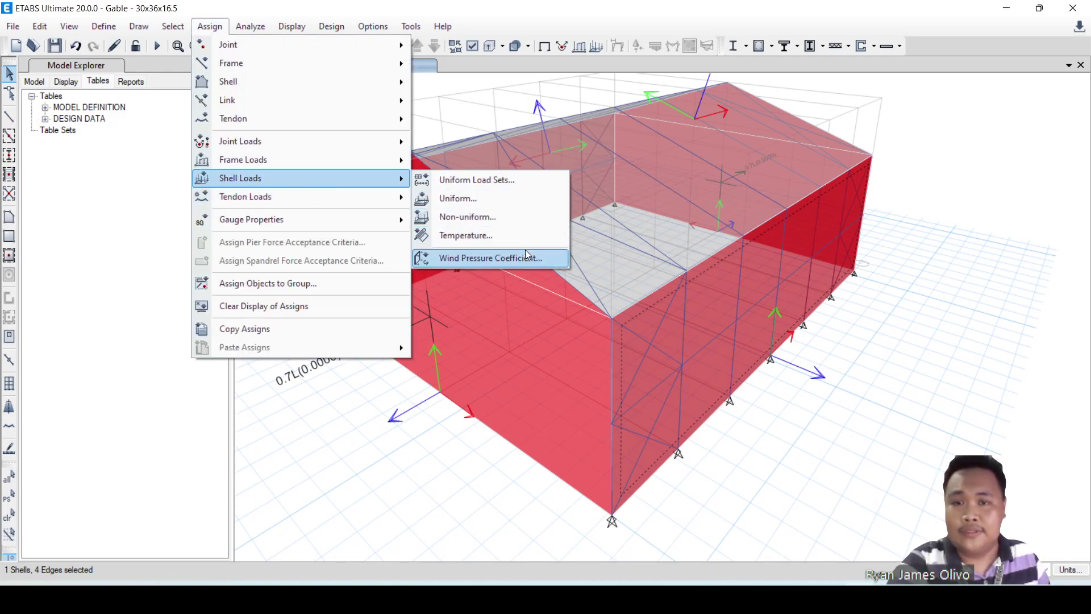
click(494, 258)
double_click(661, 437)
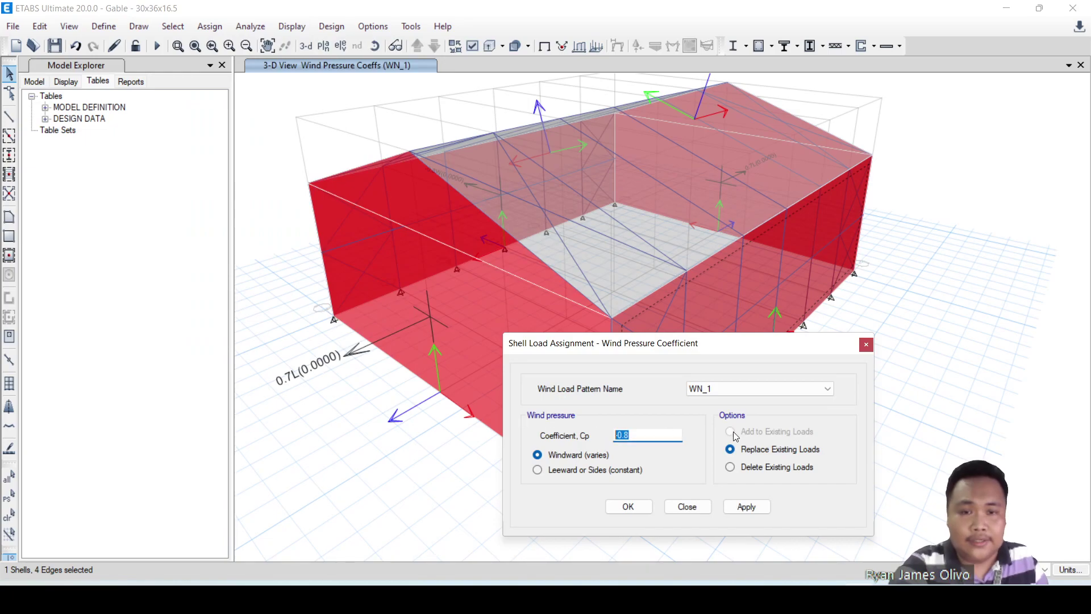
text(0.5)
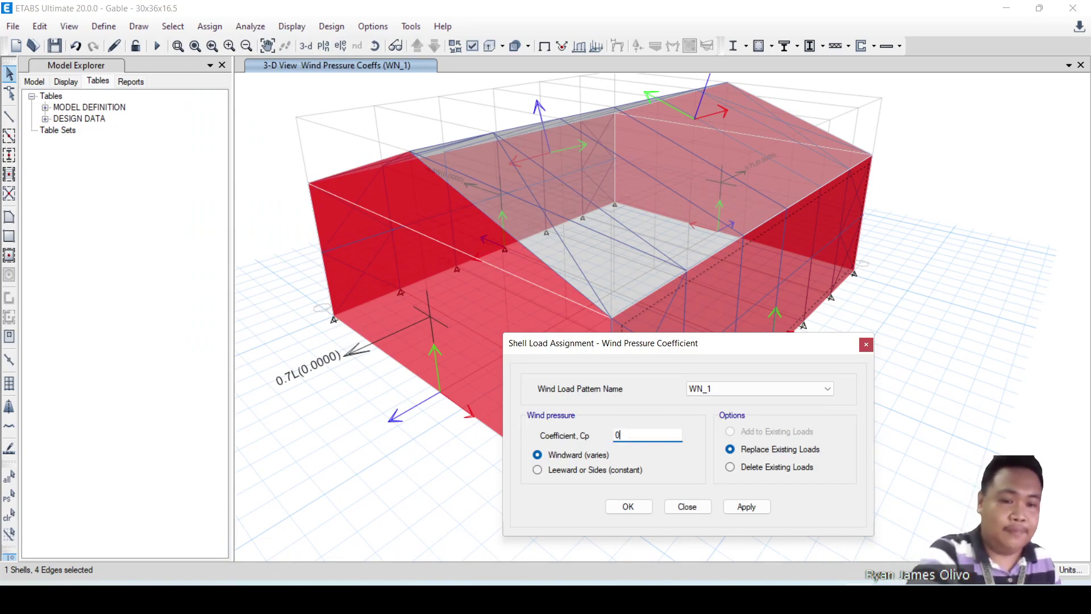
click(608, 472)
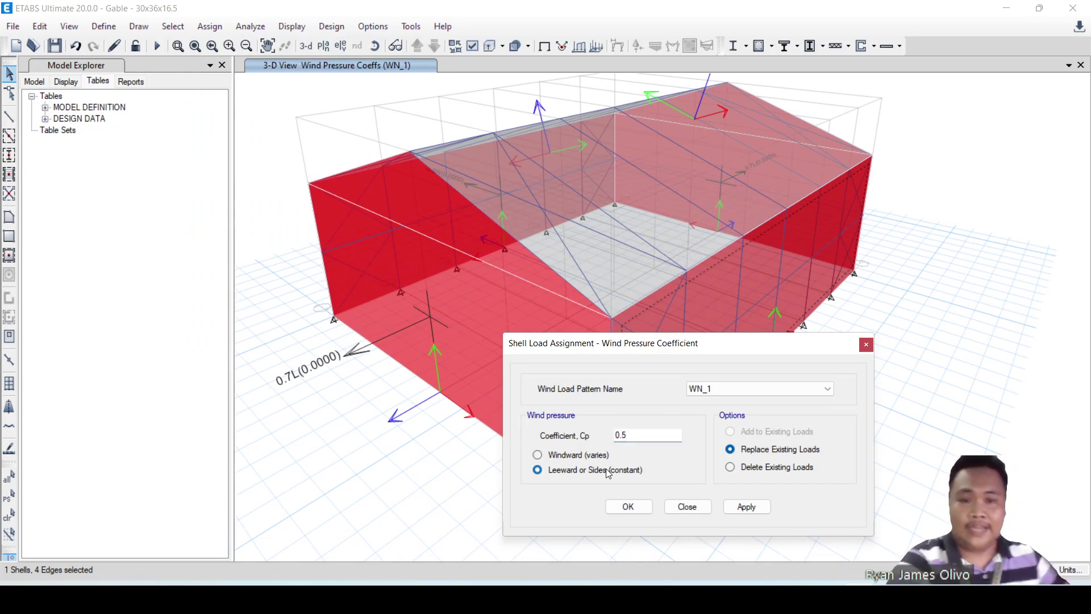
click(748, 508)
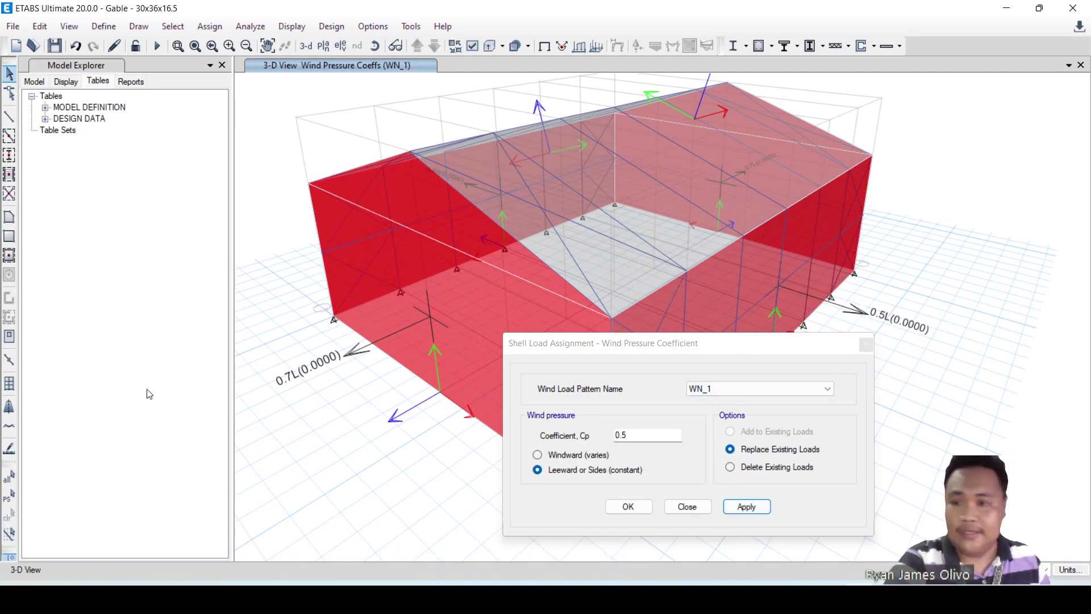
Reselect the side wall opposite grid A and assign it the same 0.5 leeward or sides coefficient for WN_2
click(9, 500)
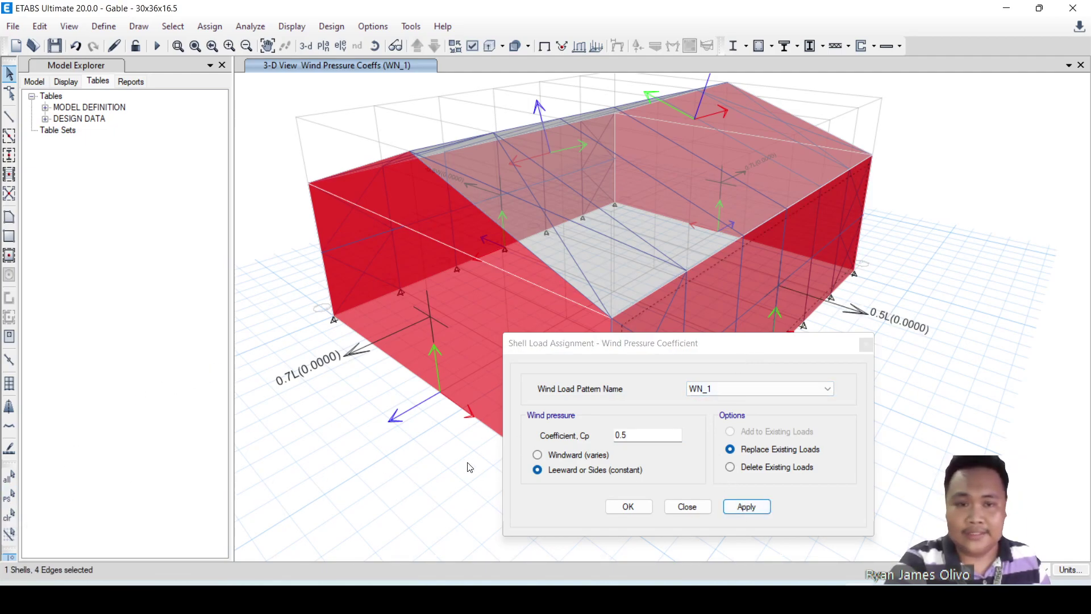
click(751, 390)
click(731, 410)
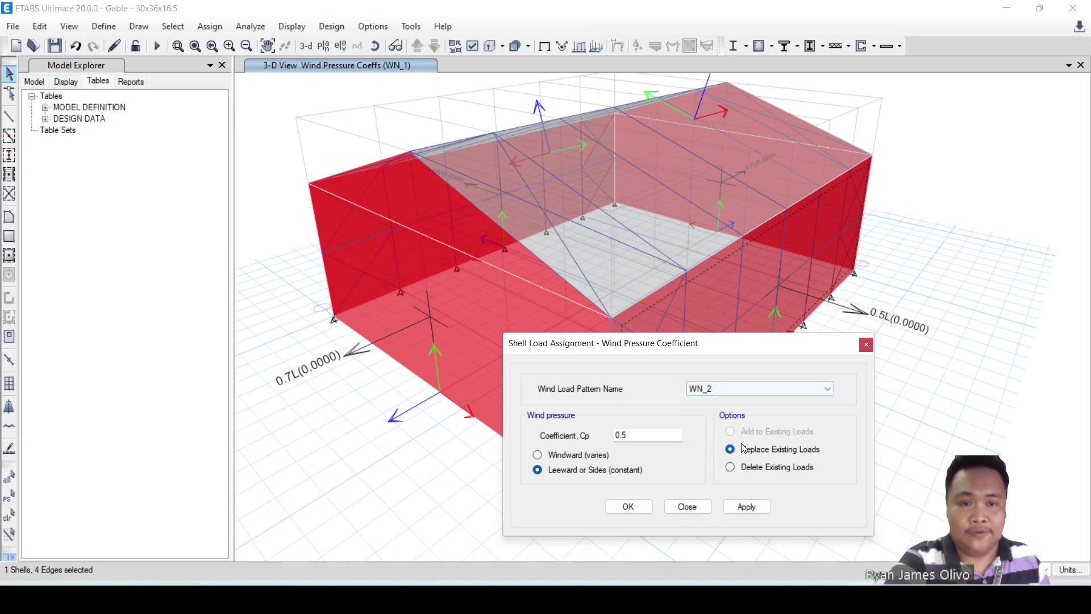
click(747, 507)
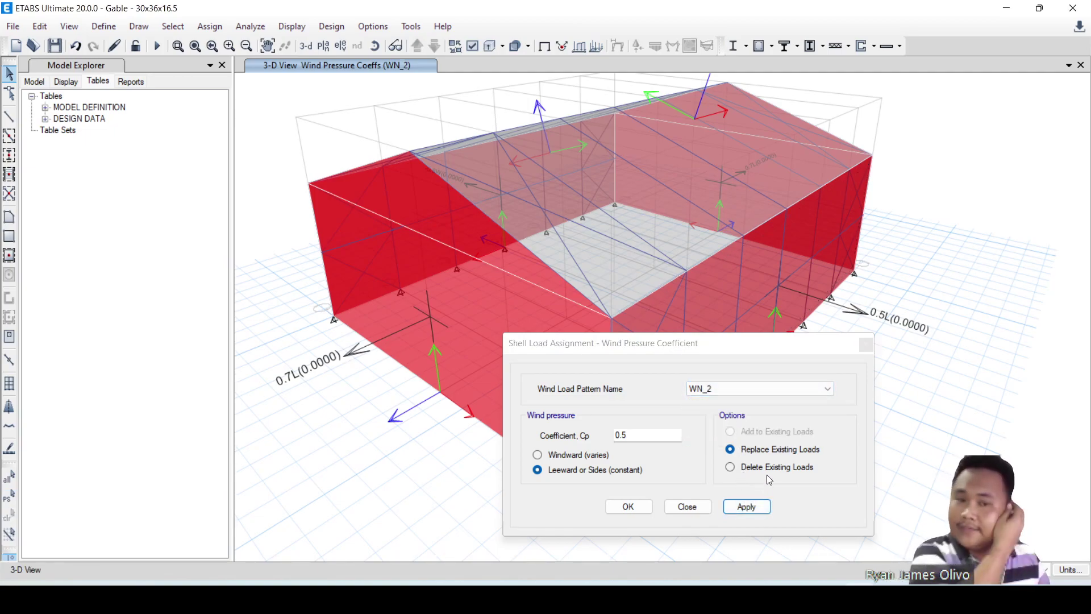
click(9, 500)
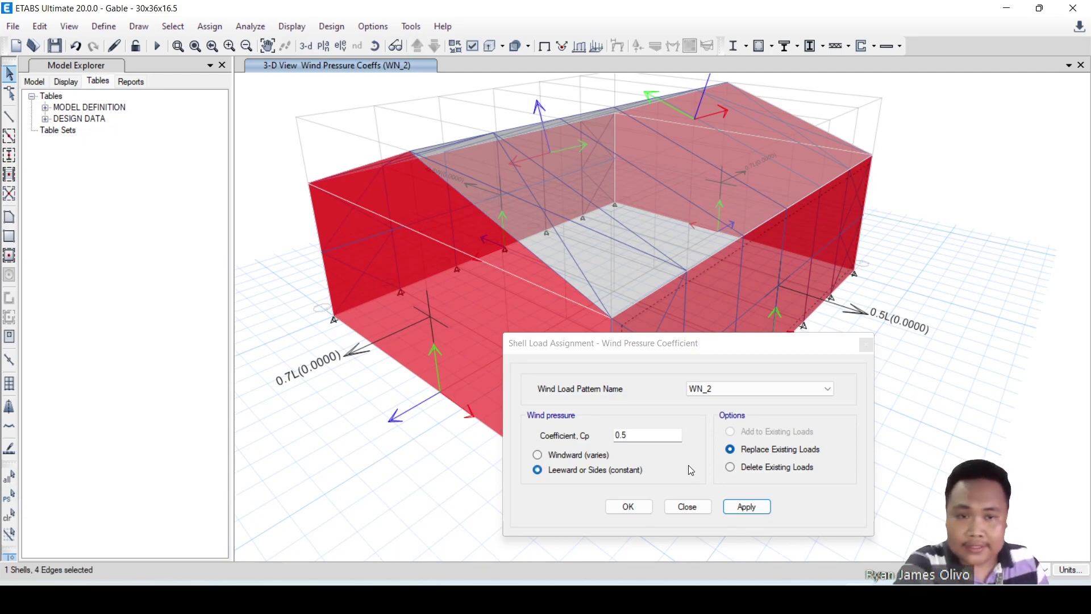
click(750, 506)
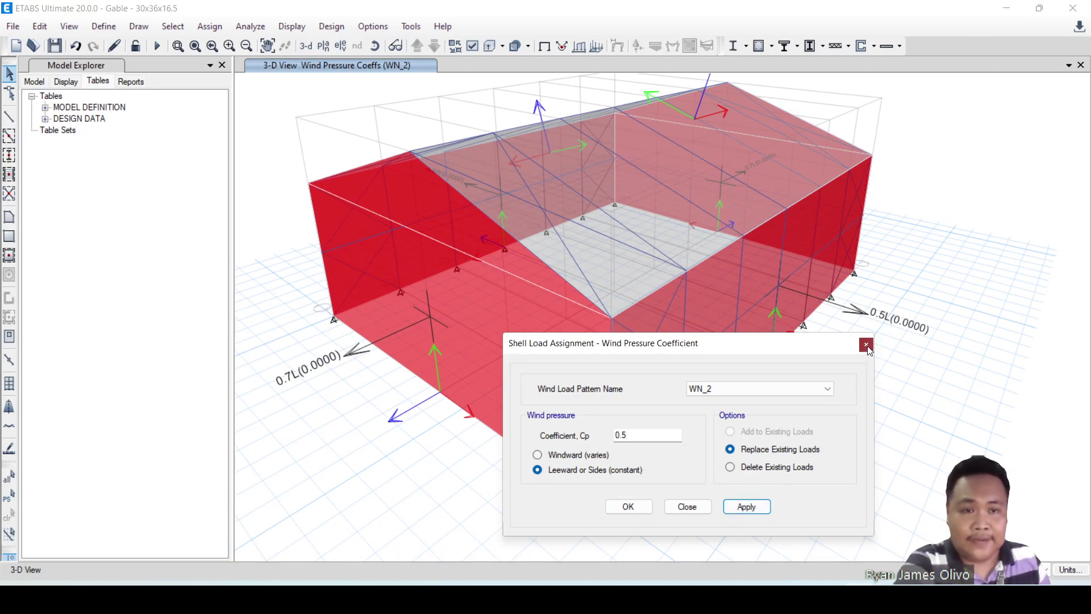
click(867, 345)
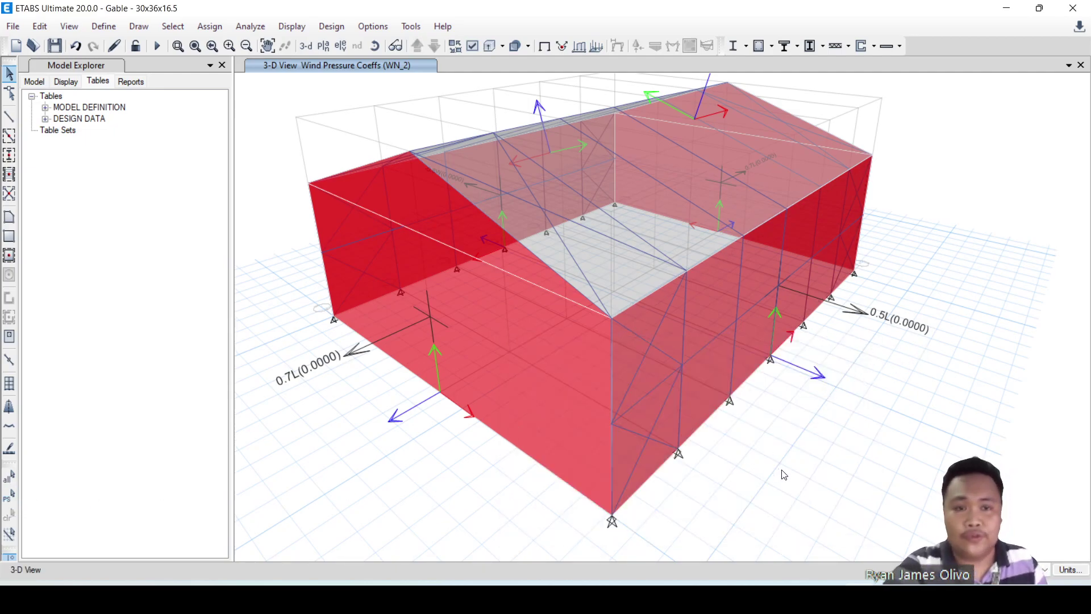
middle_drag(782, 470, 910, 489)
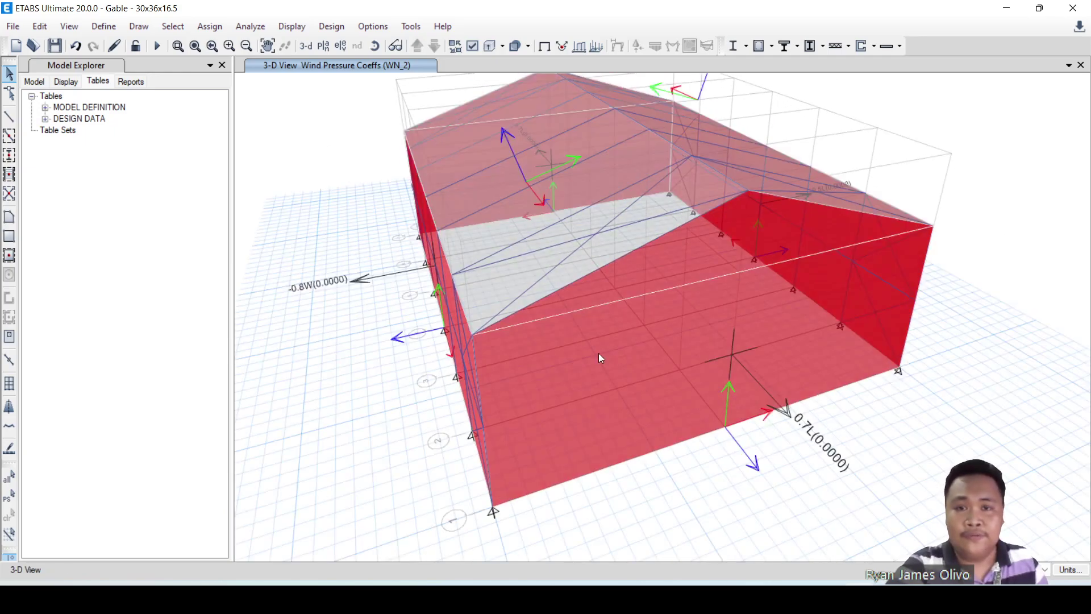
click(579, 187)
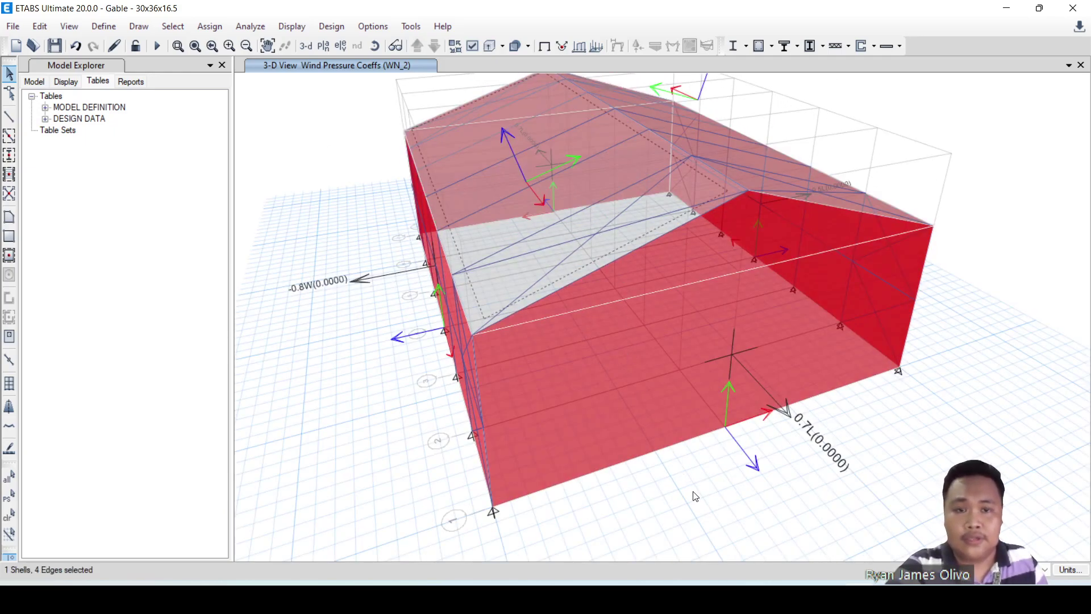
mouse_move(693, 494)
middle_down()
mouse_move(696, 481)
mouse_move(674, 492)
middle_up()
scroll(682, 479, down, 4)
scroll(682, 479, up, 4)
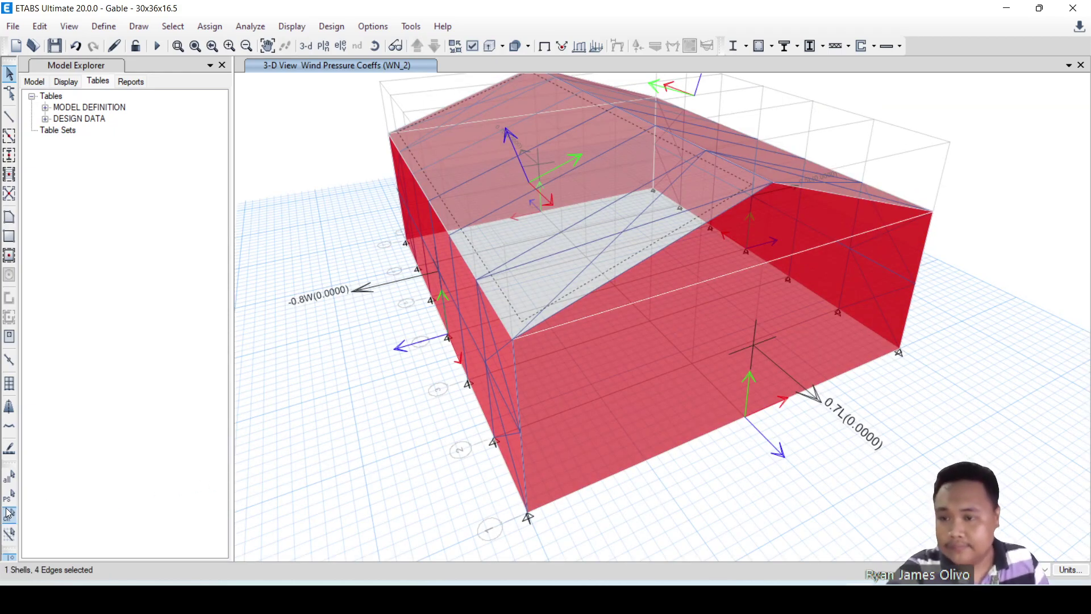
click(220, 28)
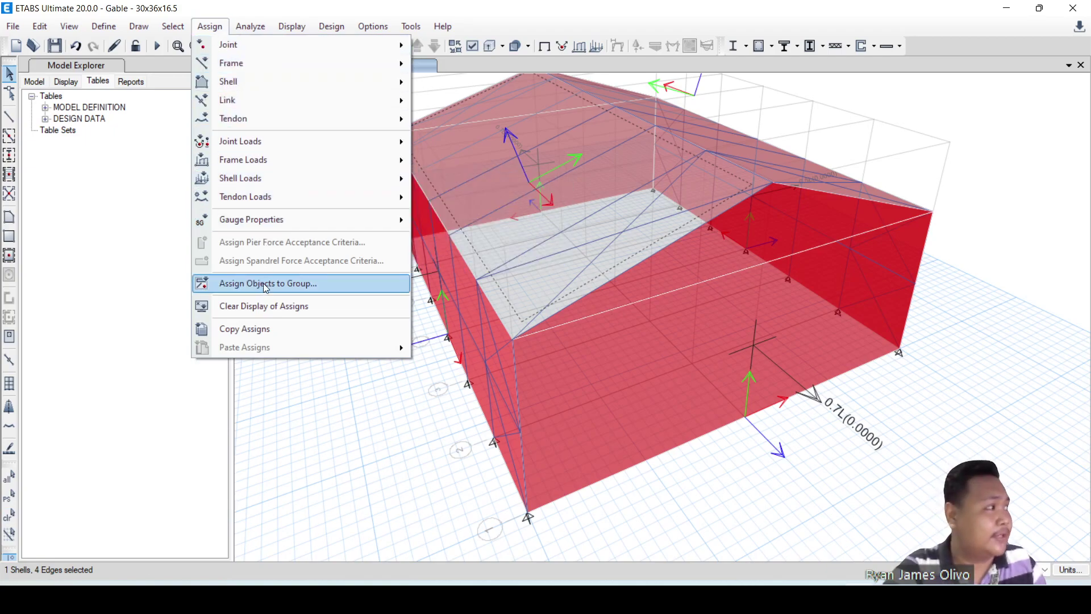
key(Escape)
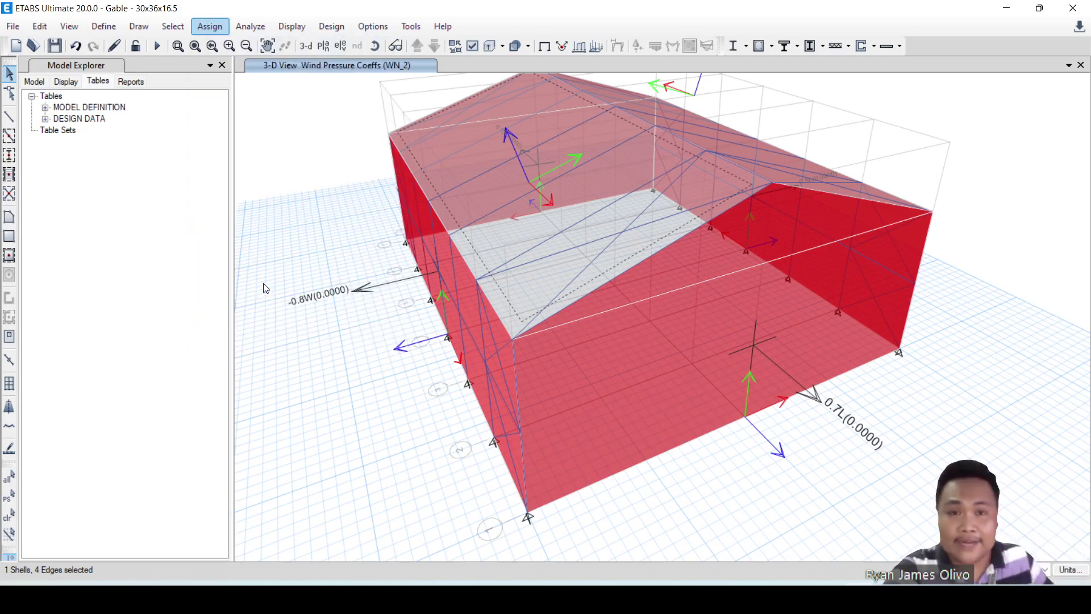
key(Escape)
Select the leeward roof slope shell on the side opposite grid A
middle_drag(974, 438, 911, 419)
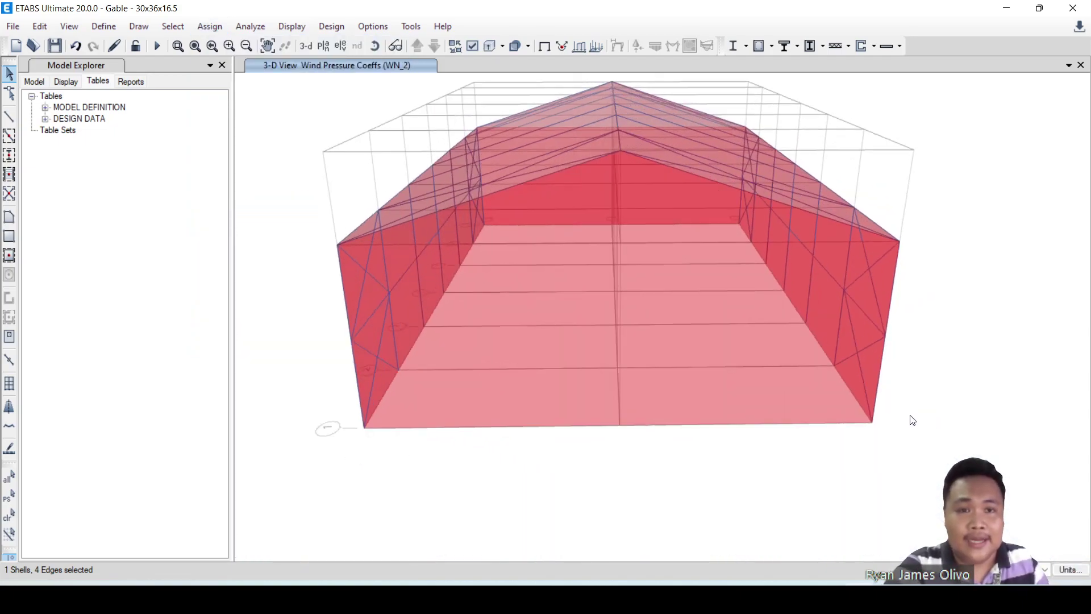
middle_drag(957, 237, 940, 300)
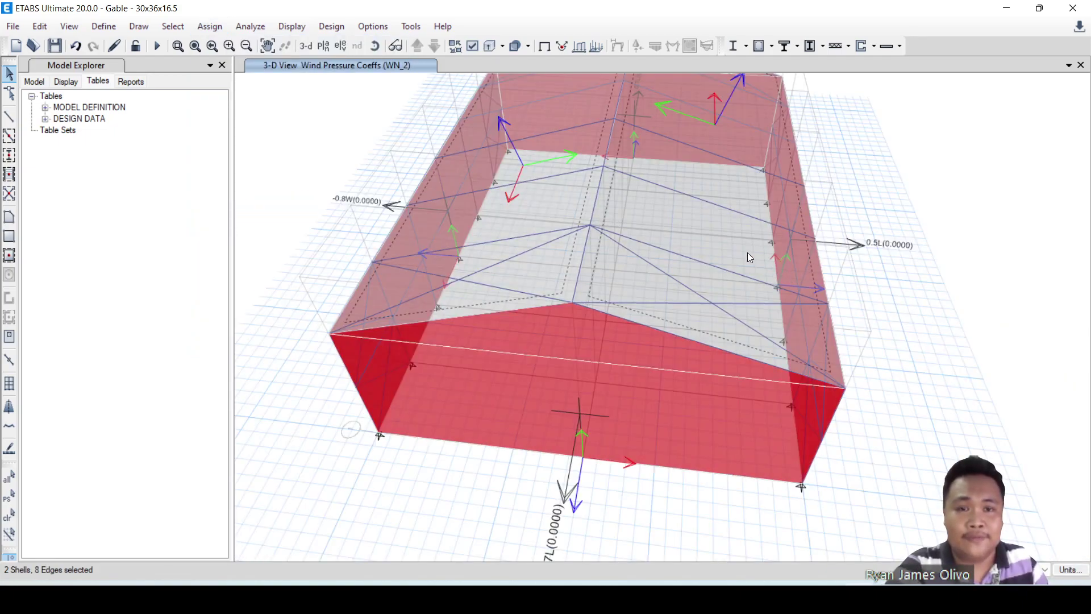
middle_drag(902, 441, 897, 404)
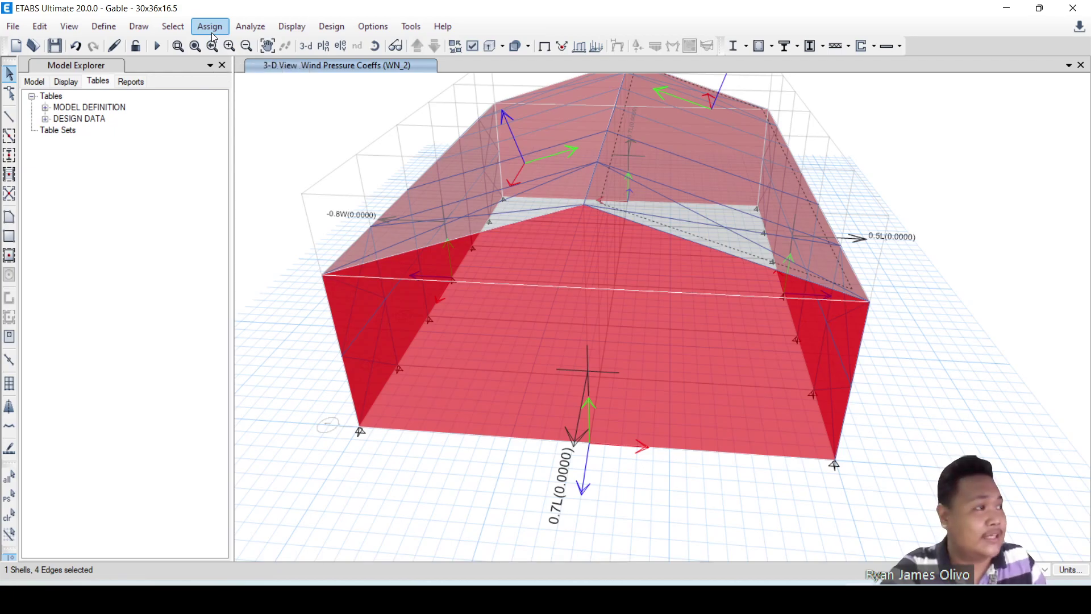
Switch to PowerPoint and review the WN_1 and WN_2 roof coefficients on the Scenario A slide for wind normal to the ridge
click(591, 600)
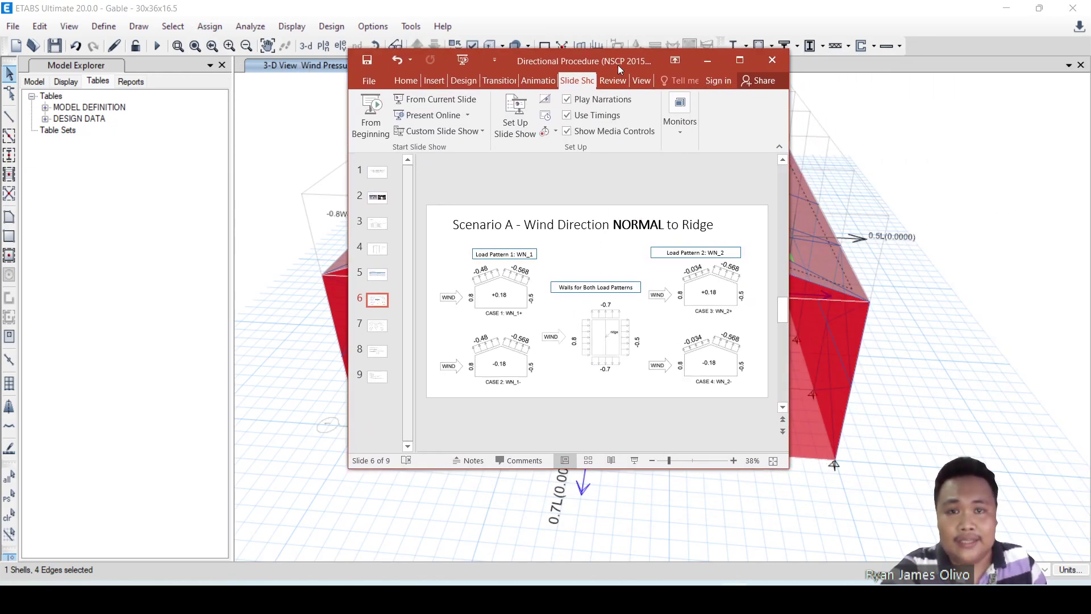
double_click(618, 65)
mouse_move(464, 248)
mouse_down()
mouse_move(414, 245)
mouse_move(468, 232)
mouse_move(451, 232)
mouse_up()
mouse_move(918, 232)
mouse_down()
mouse_move(948, 264)
mouse_move(895, 238)
mouse_up()
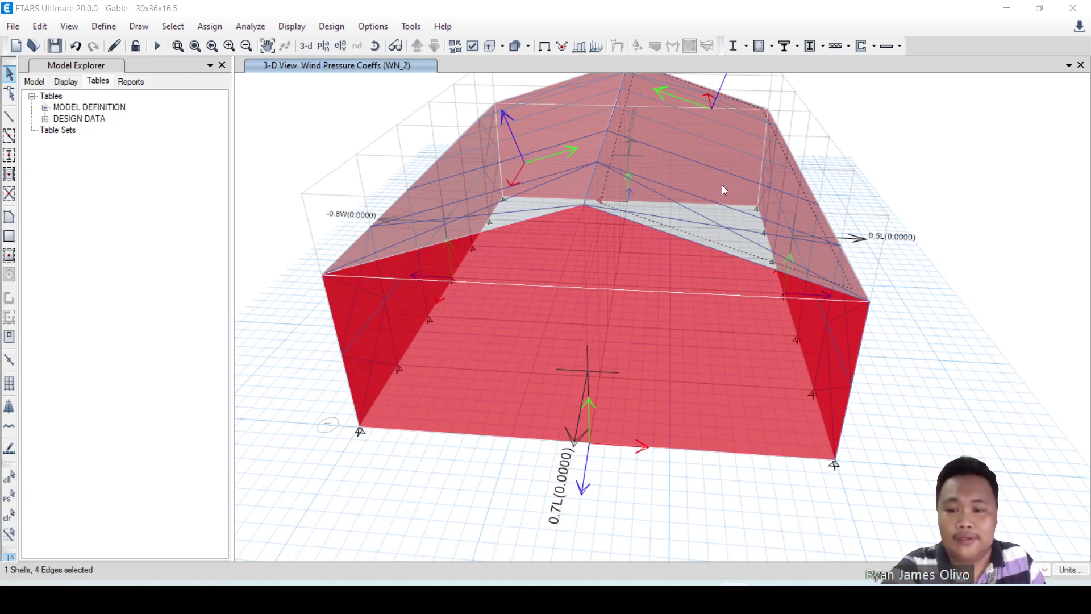
drag(716, 184, 733, 178)
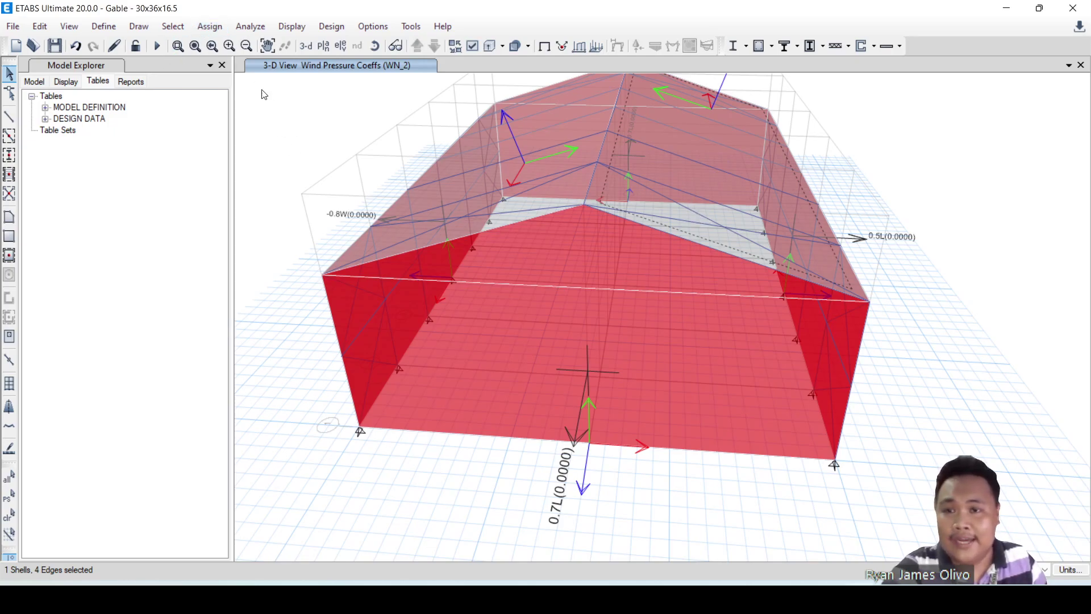
Open the wind pressure coefficient assignment for the selected leeward roof shell
click(209, 27)
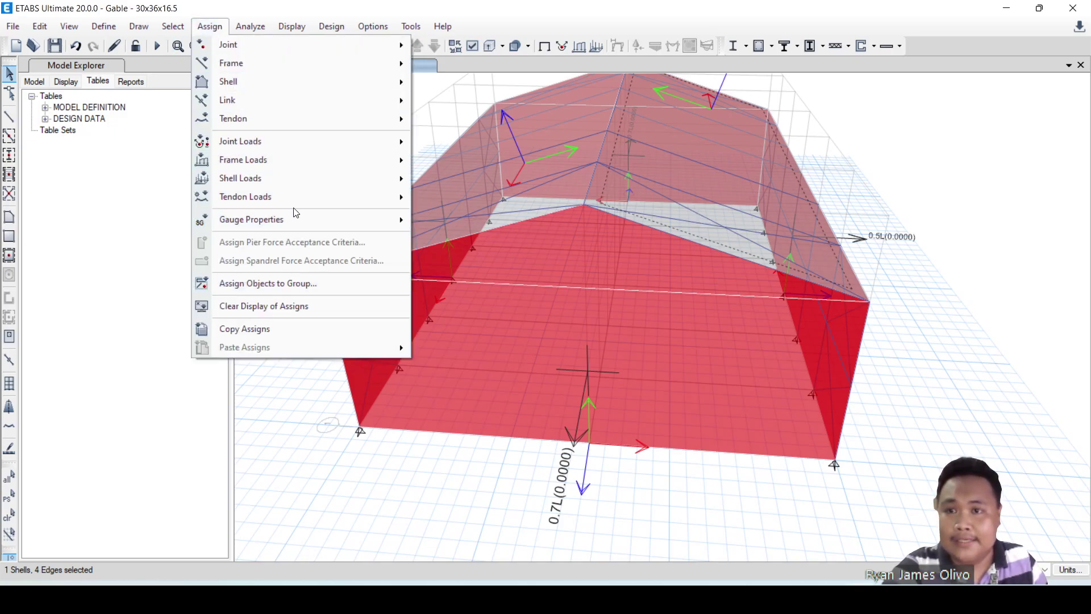
mouse_move(301, 179)
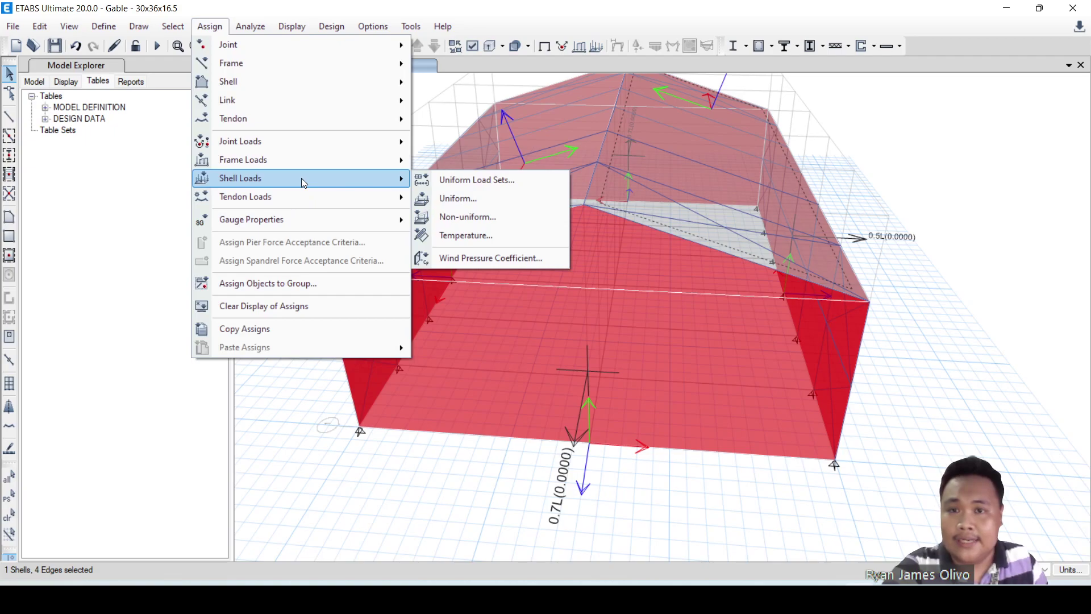
click(455, 257)
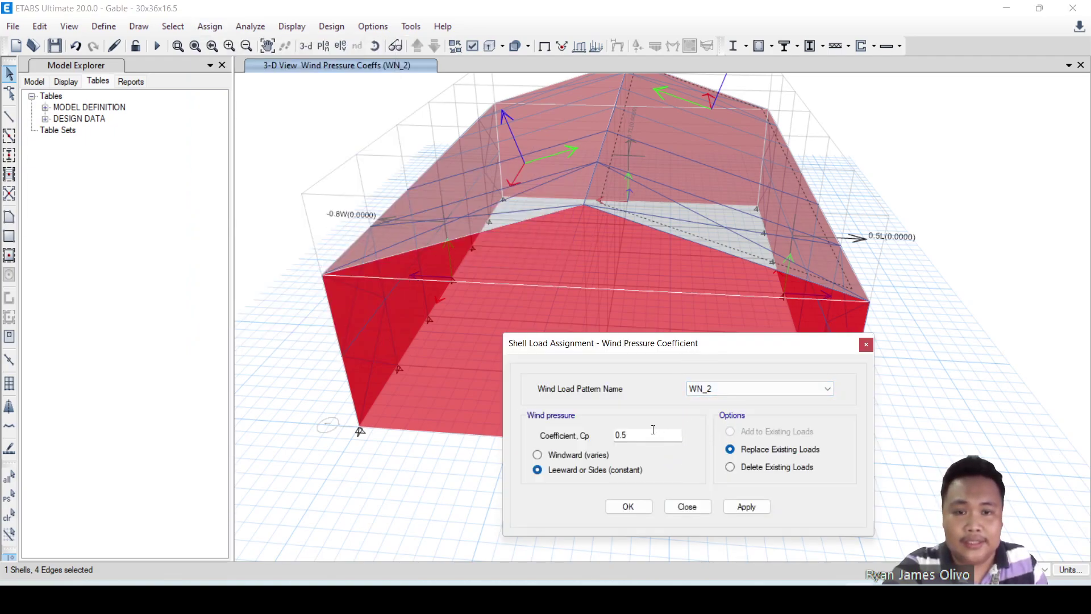
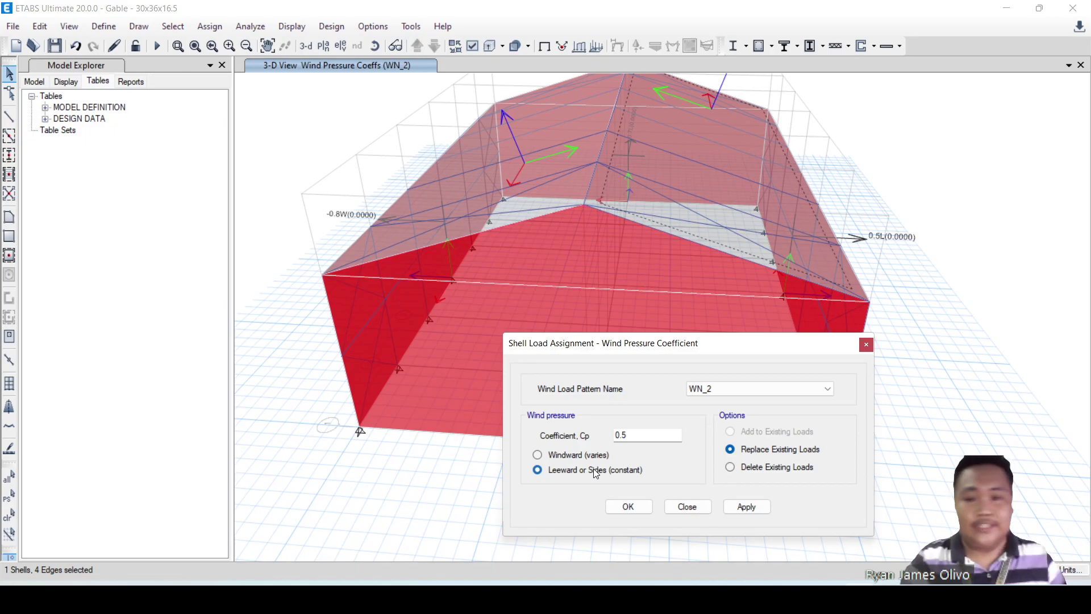
mouse_move(402, 196)
mouse_down()
mouse_move(348, 231)
mouse_move(397, 194)
mouse_move(390, 344)
mouse_move(423, 291)
mouse_move(433, 352)
mouse_move(453, 348)
mouse_up()
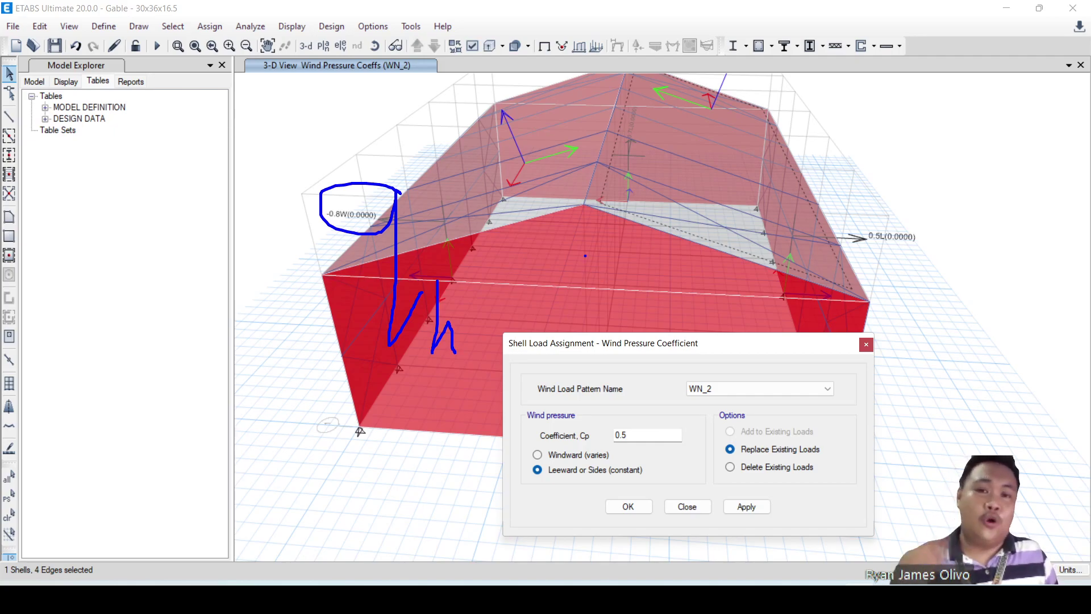
mouse_move(465, 274)
mouse_down()
mouse_move(404, 287)
mouse_move(478, 310)
mouse_move(454, 287)
mouse_up()
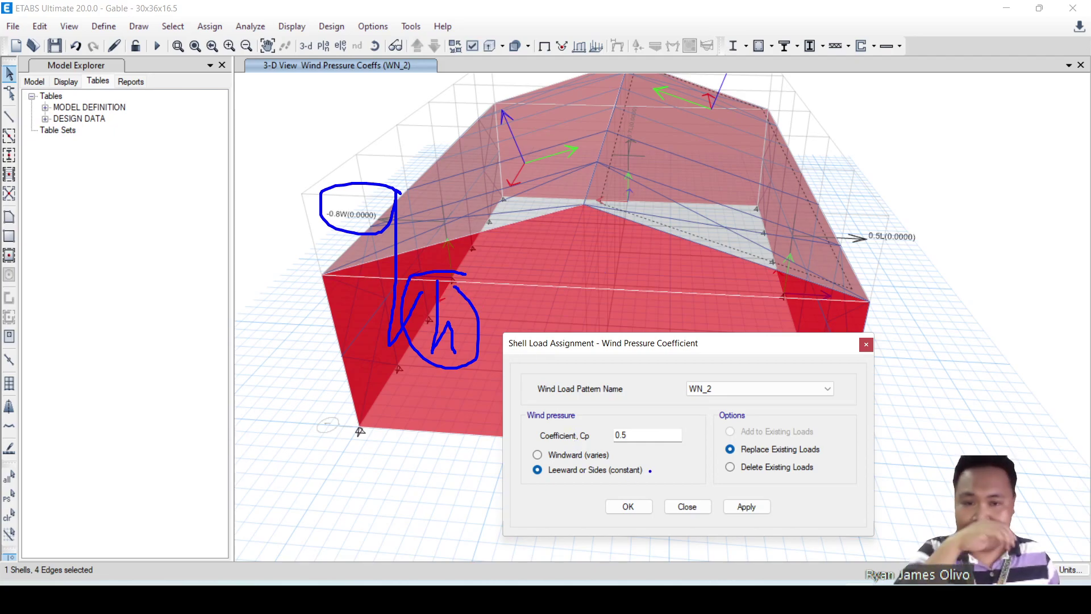
mouse_move(652, 470)
mouse_down()
mouse_move(671, 470)
mouse_move(682, 487)
mouse_move(695, 467)
mouse_move(705, 488)
mouse_move(725, 469)
mouse_move(725, 510)
mouse_move(725, 489)
mouse_up()
drag(725, 487, 734, 486)
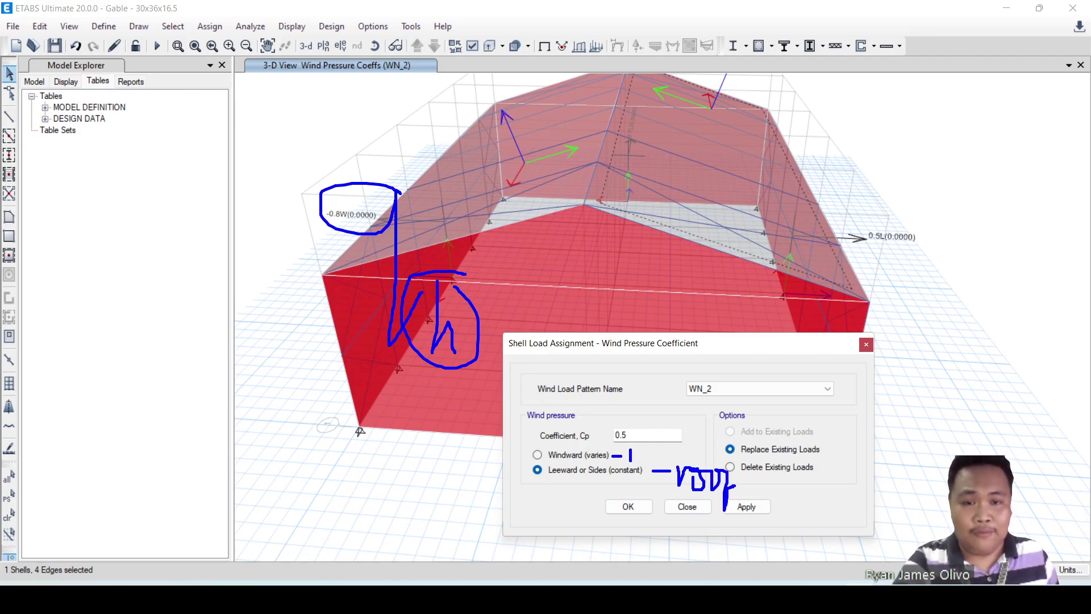
mouse_move(630, 460)
mouse_down()
mouse_move(660, 465)
mouse_move(672, 453)
mouse_up()
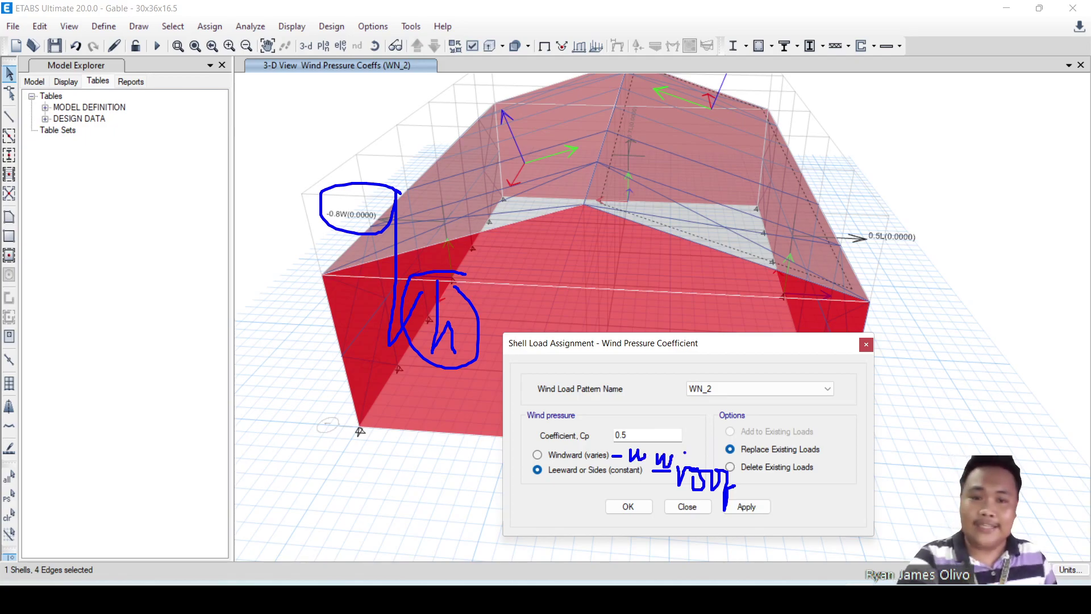
key(ctrl+z)
key(ctrl+z)
key(ctrl+z)
key(ctrl+z)
key(ctrl+z)
key(ctrl+z)
key(ctrl+z)
key(ctrl+z)
key(ctrl+z)
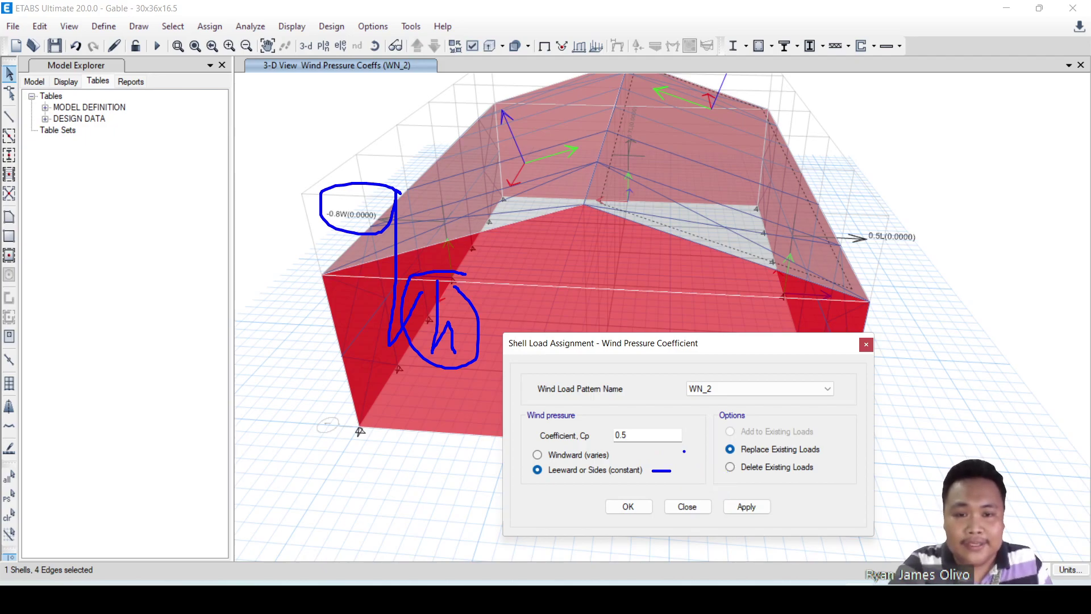
key(ctrl+z)
key(ctrl+z)
key(ctrl+z)
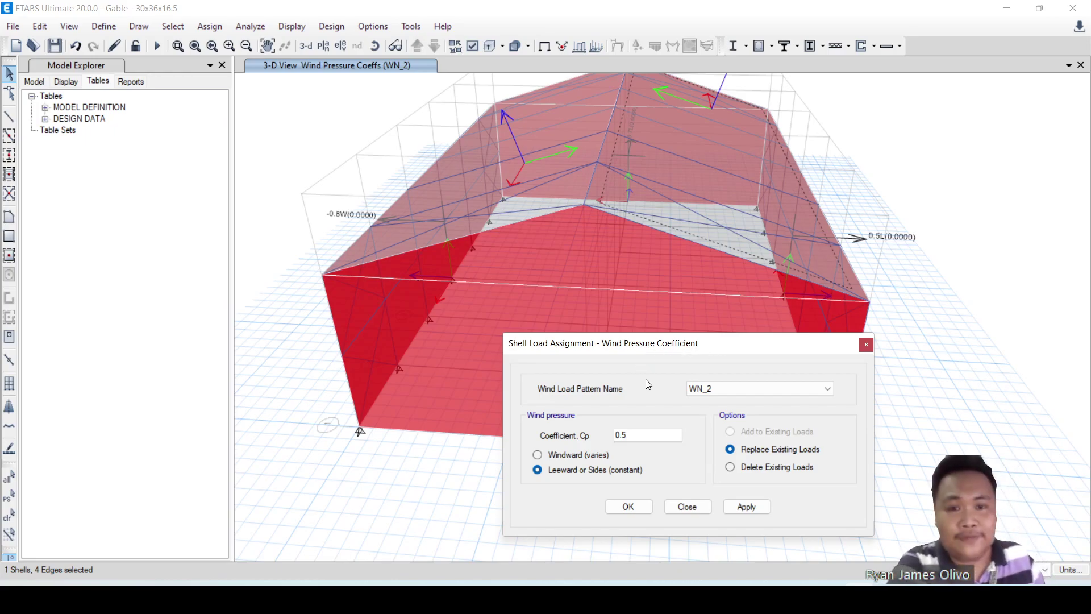
Assign the leeward roof shell a WN_2 coefficient Cp of 0.568, Leeward or Sides (constant), checking the value against the PowerPoint slide
double_click(646, 435)
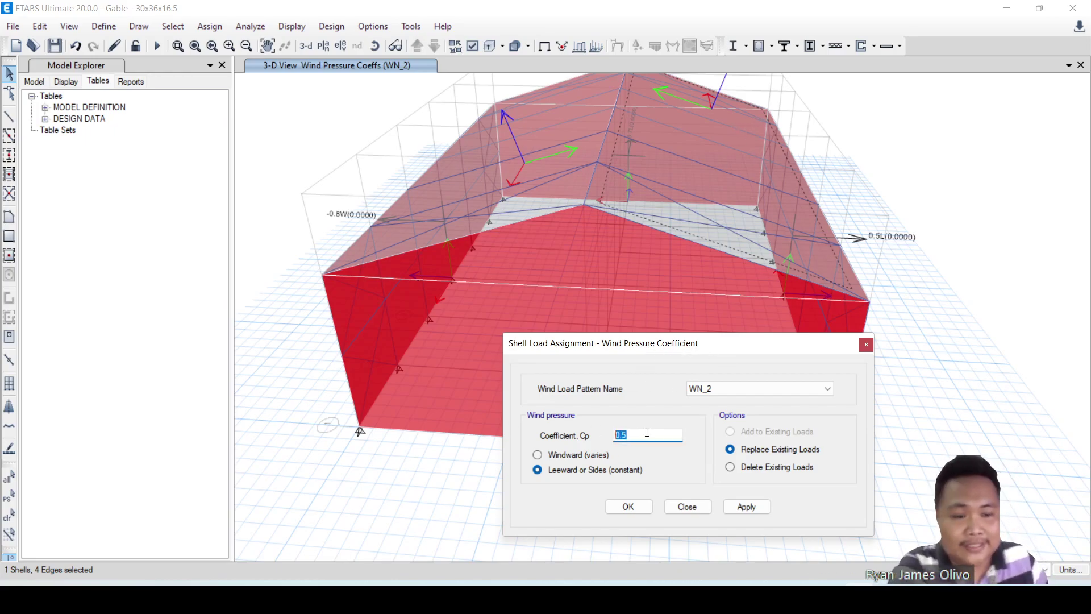
text(0.568)
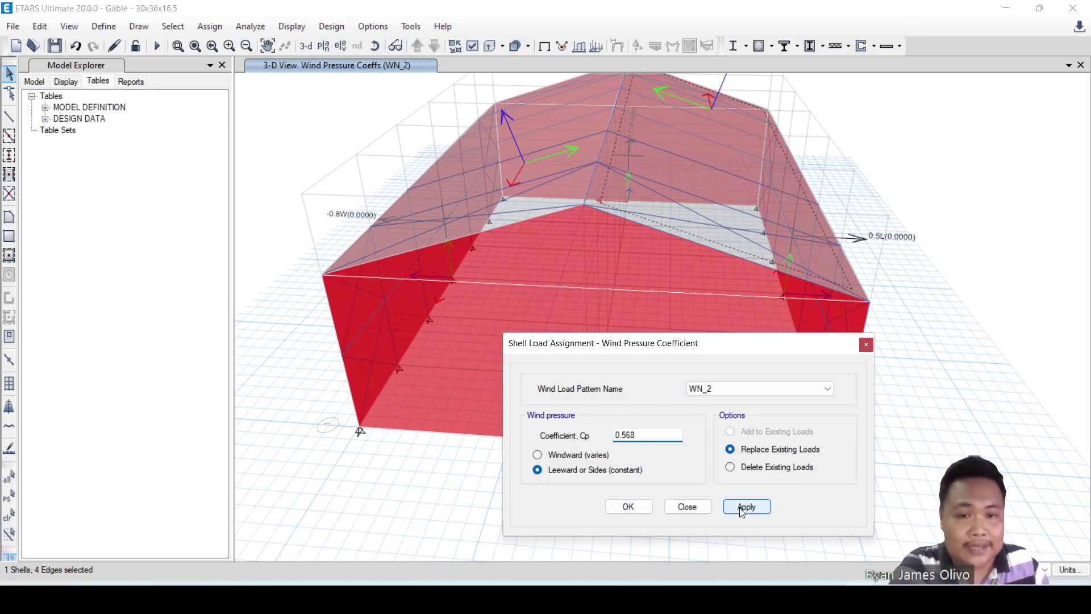
key(alt+Tab)
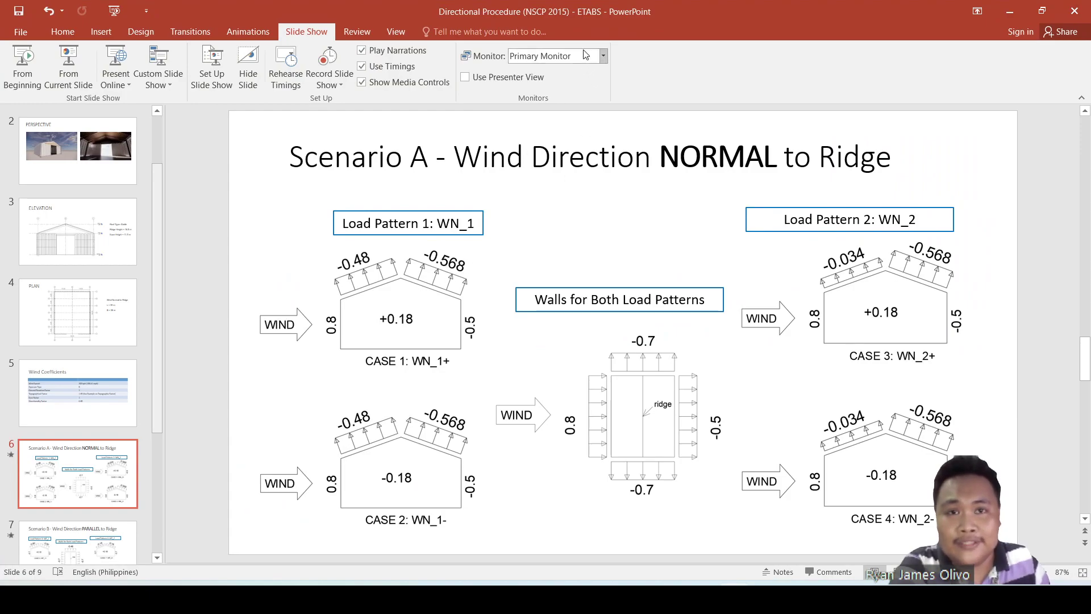
key(alt+Tab)
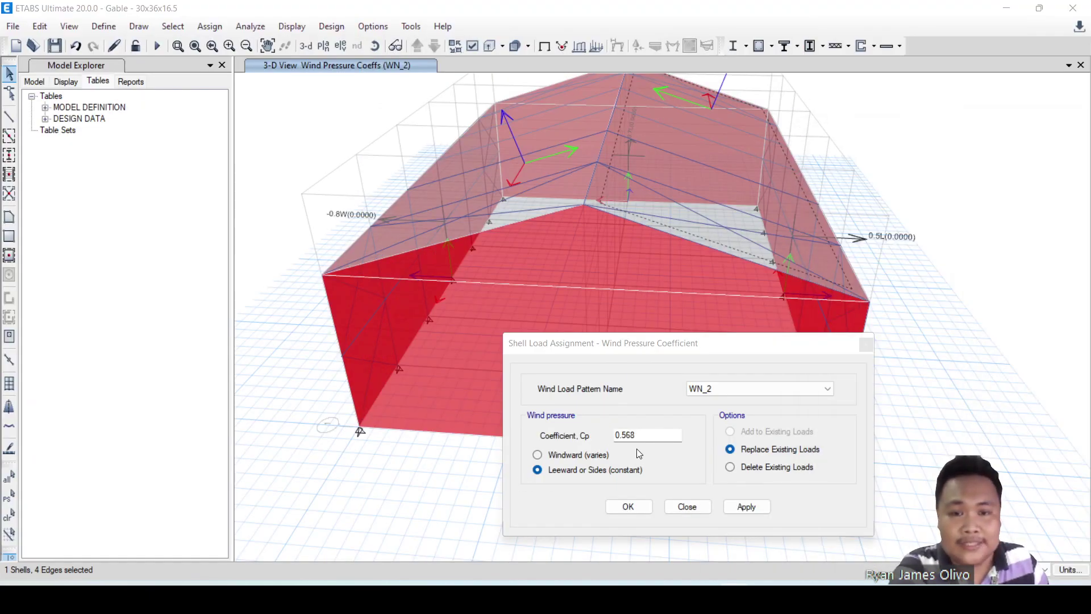
click(739, 506)
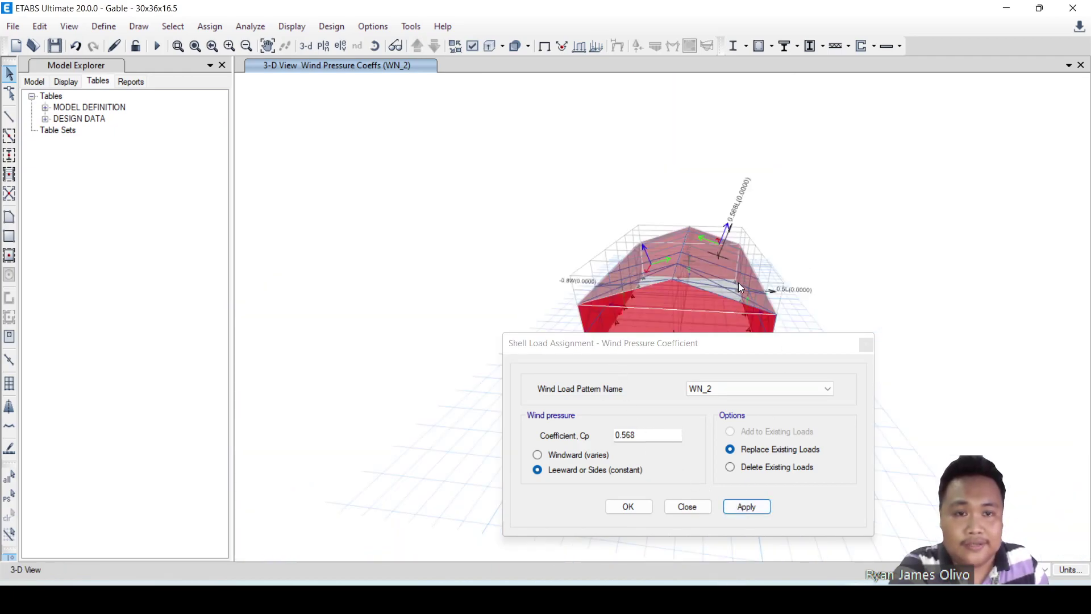
Reselect the leeward roof shell and assign it the same 0.568 leeward or sides coefficient for WN_1
click(756, 389)
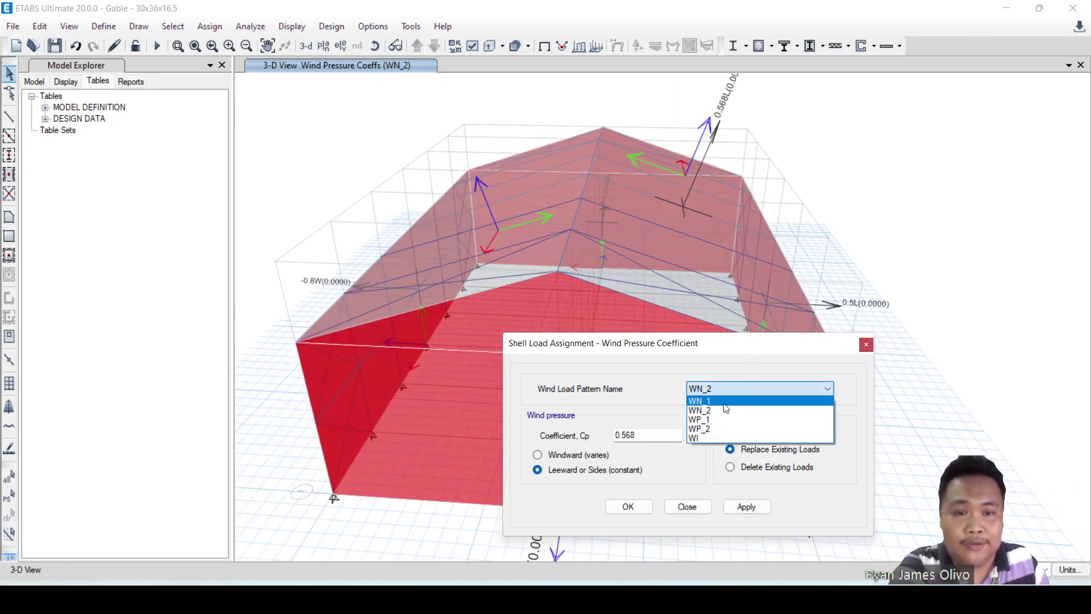
click(705, 400)
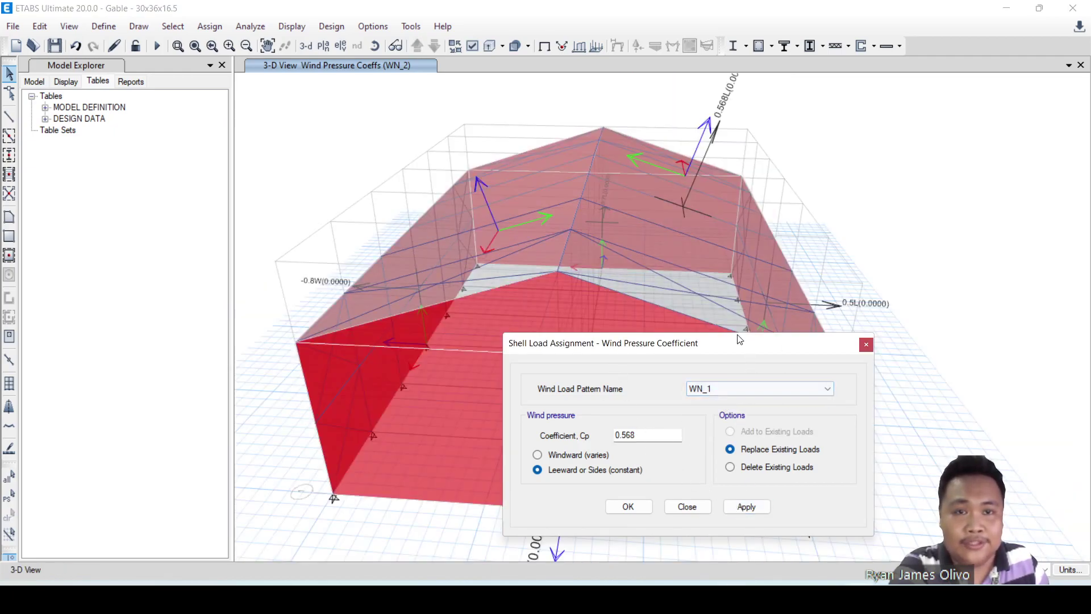
click(735, 510)
click(635, 348)
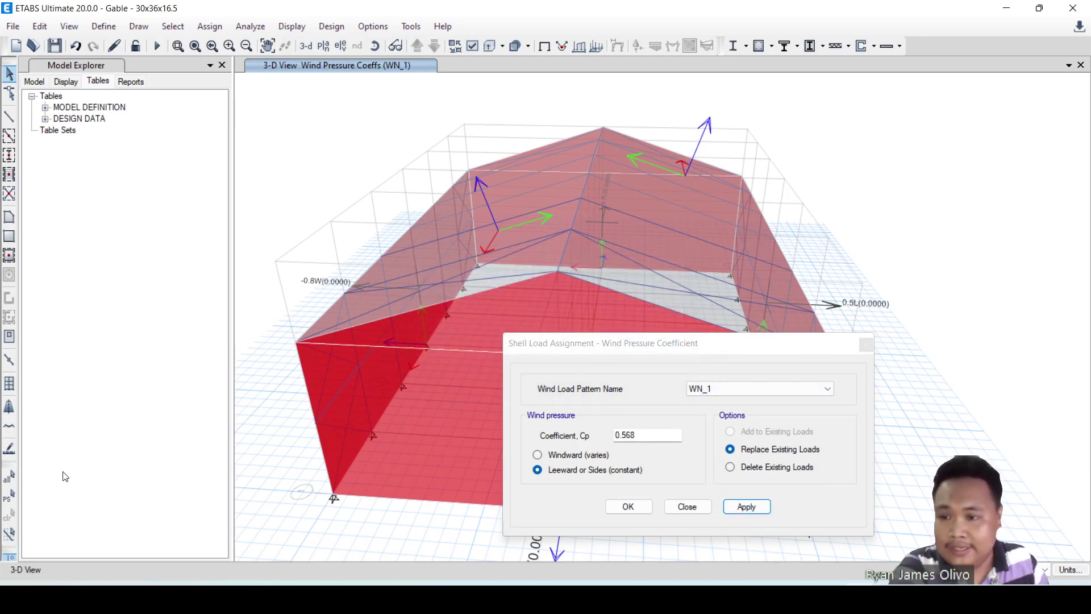
click(10, 496)
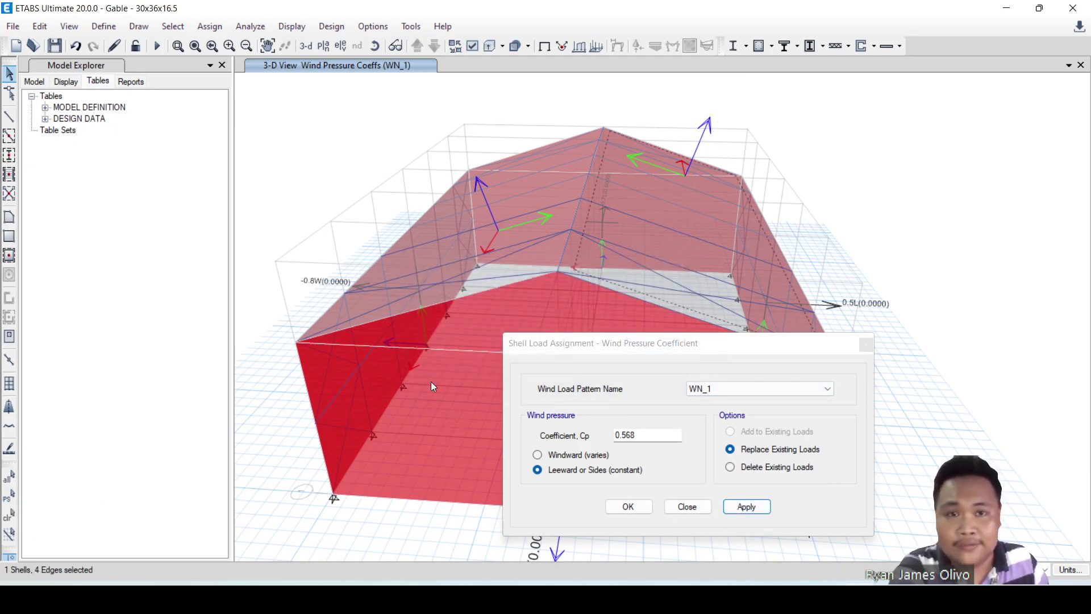
click(746, 506)
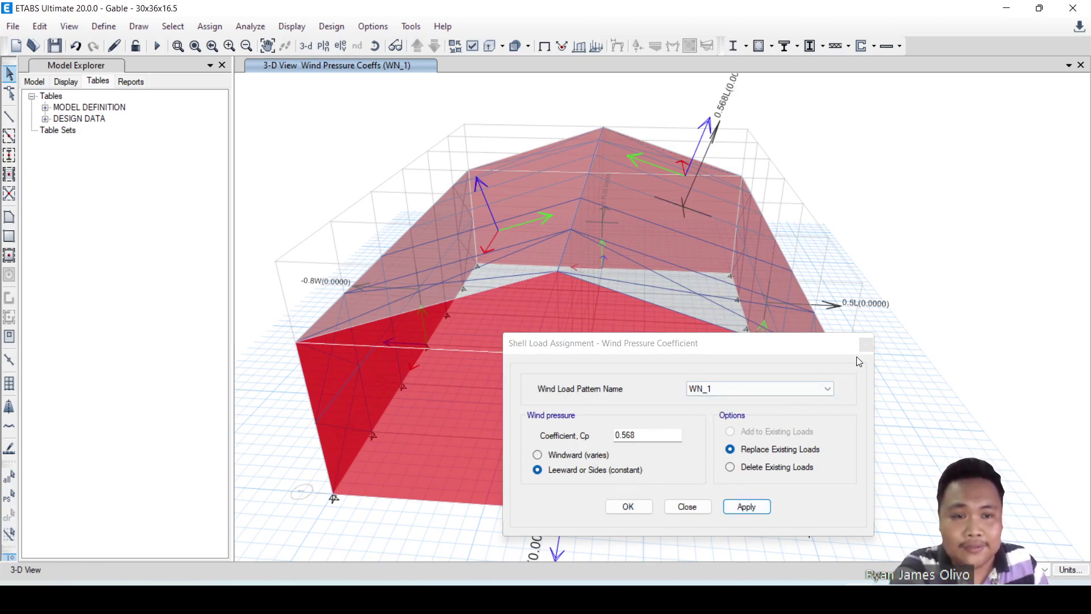
click(865, 344)
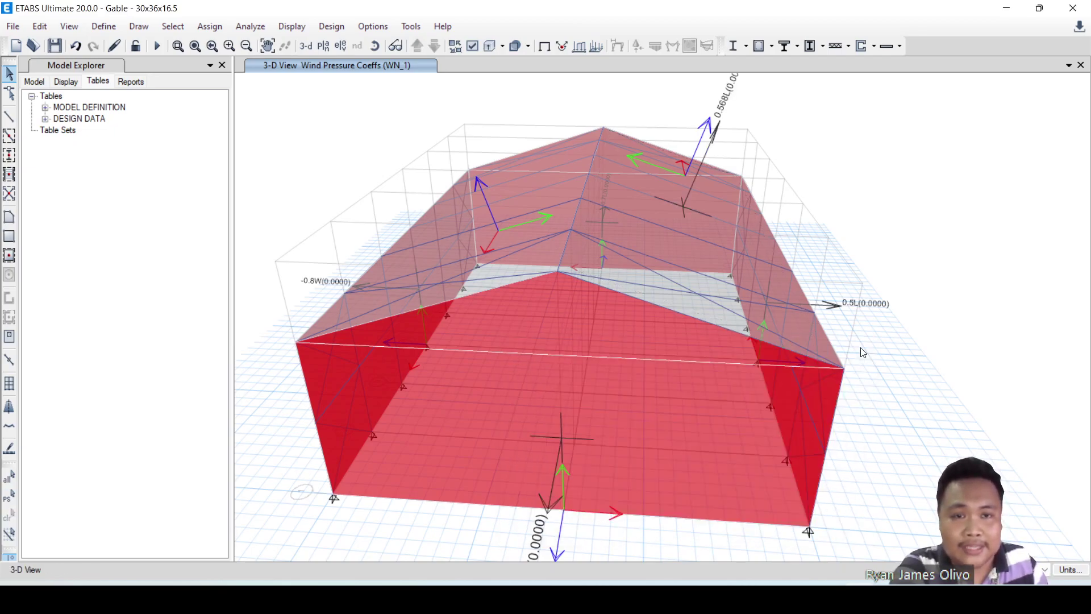
Open the wind pressure coefficient assignment for the windward roof shell under WN_1, keeping the type as Leeward or Sides (constant)
click(561, 217)
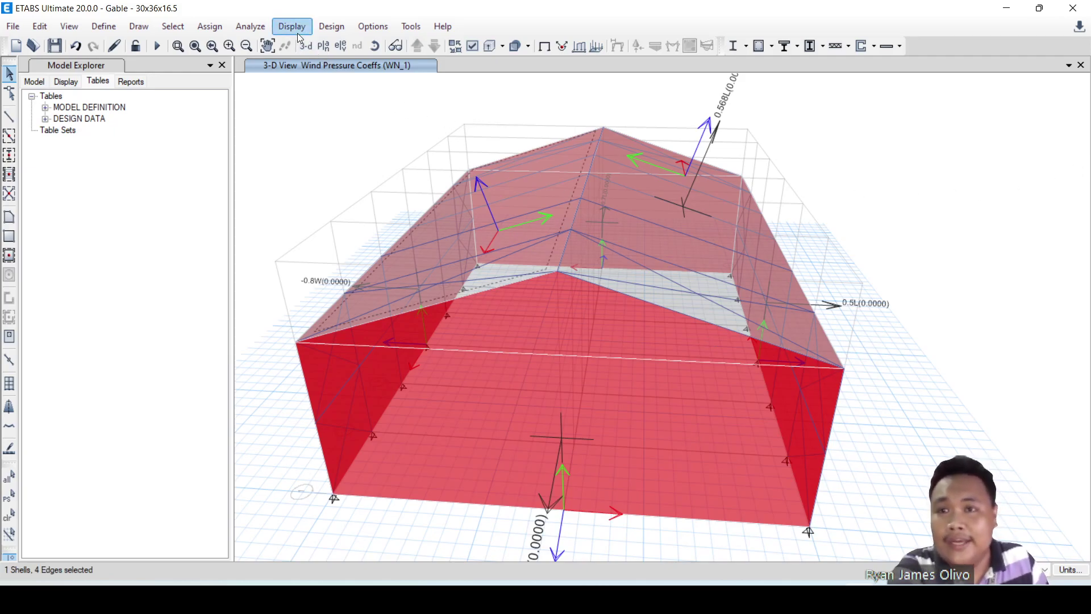
click(219, 30)
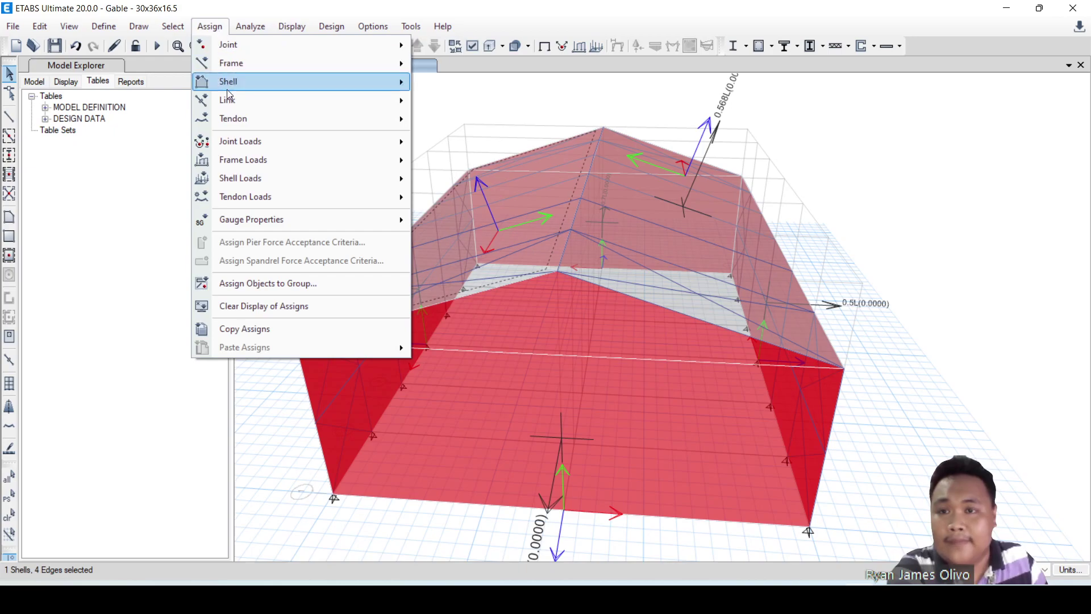
mouse_move(238, 178)
click(458, 253)
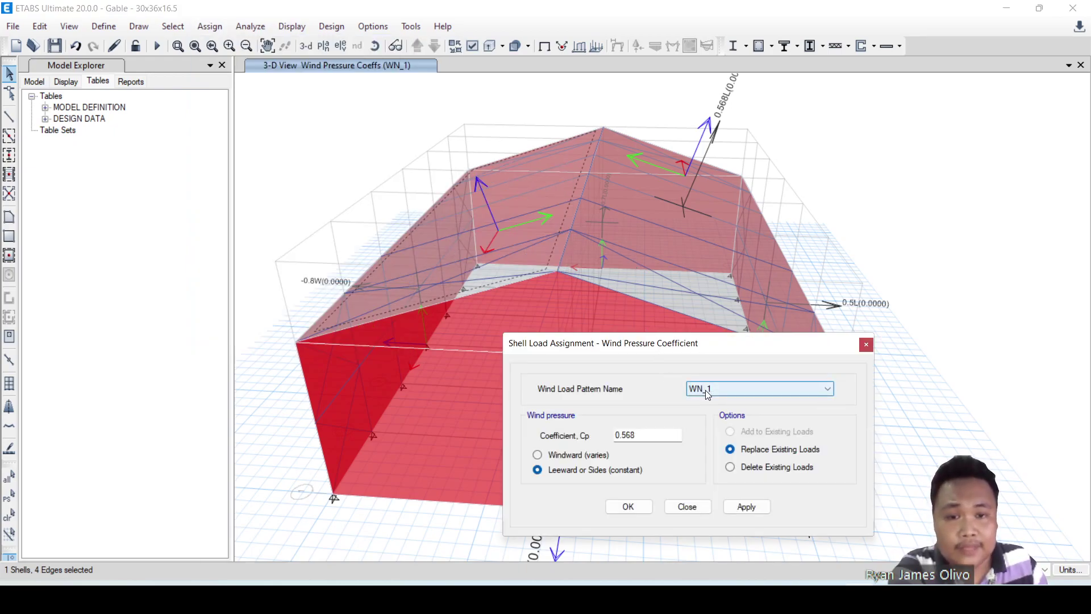
click(591, 458)
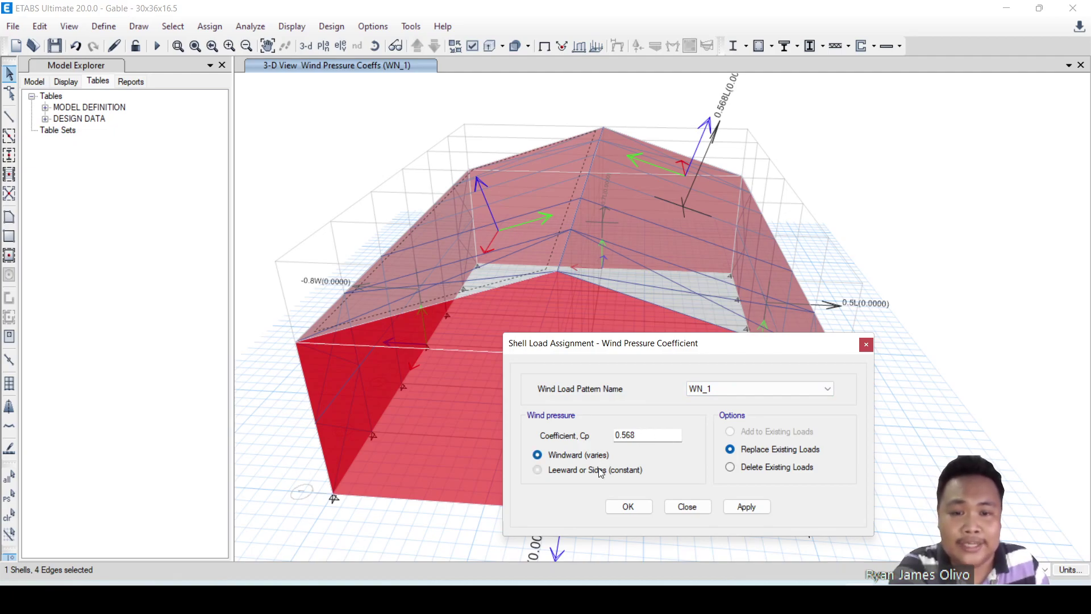
click(601, 471)
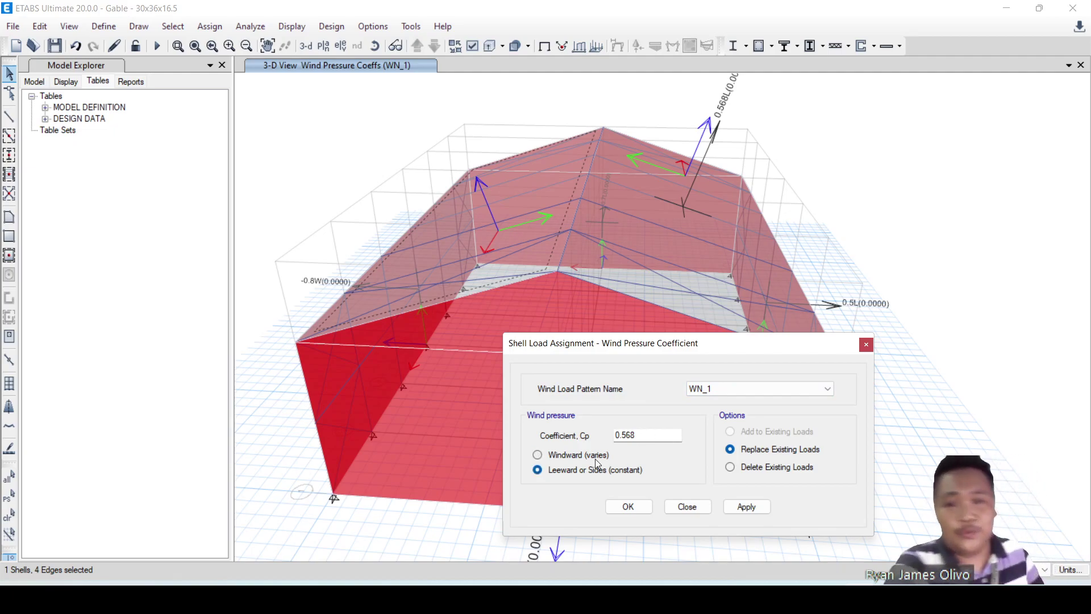
click(585, 458)
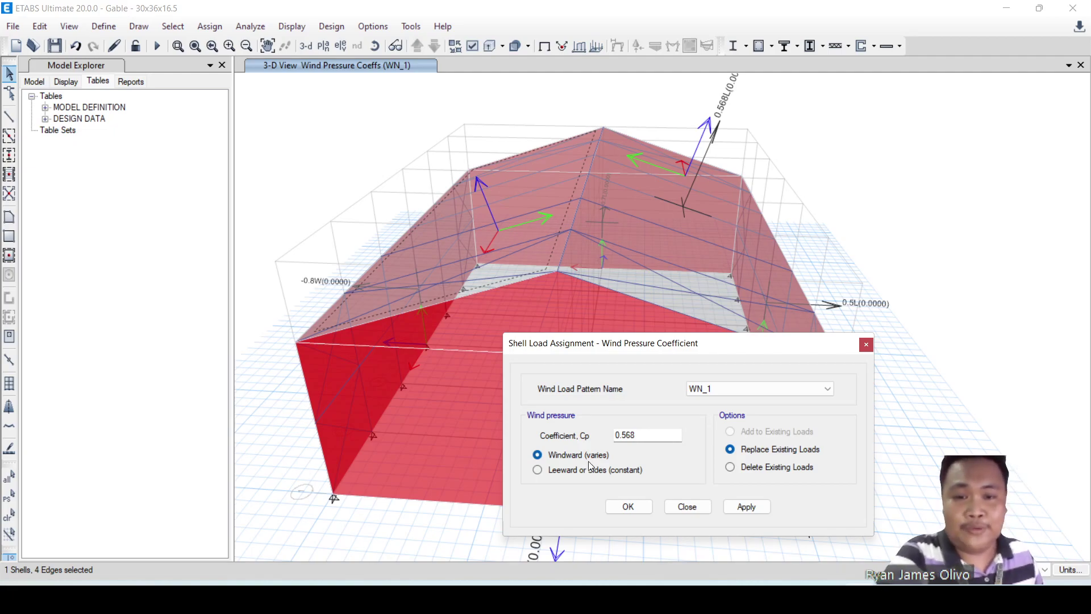
click(587, 471)
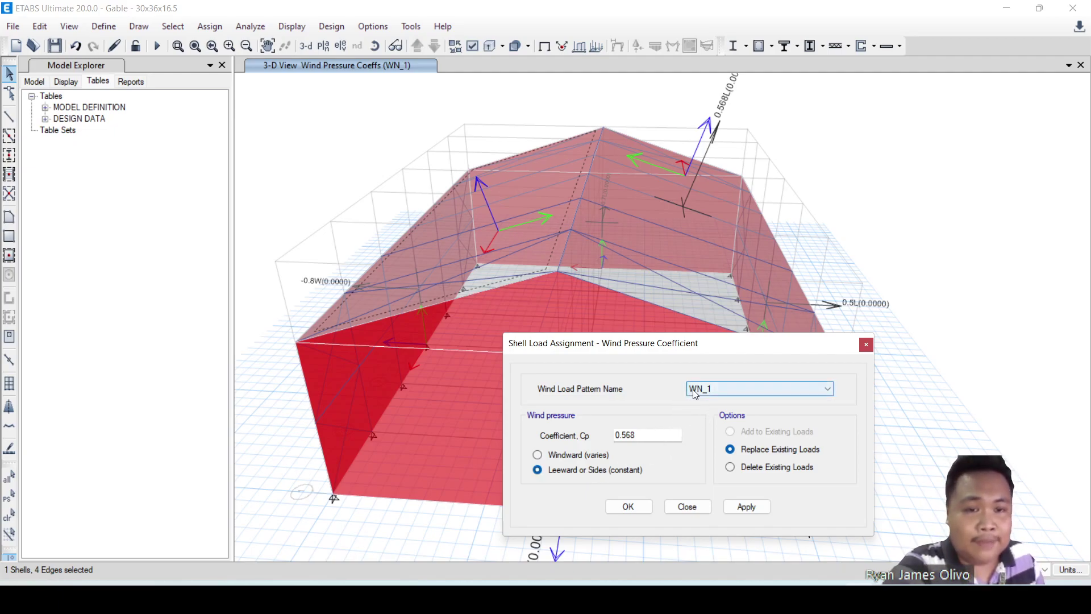
Check the windward roof coefficient on the PowerPoint Scenario A slide, and assign the selected shell Cp 0.48 for WN_1 in ETABS
drag(1090, 113, 717, 153)
double_click(717, 153)
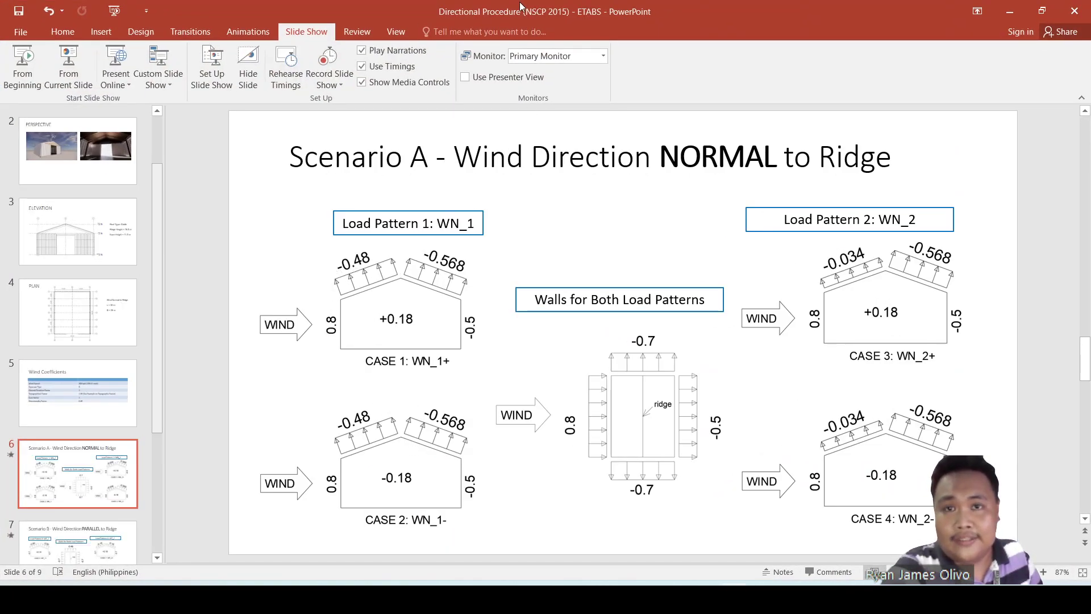
drag(520, 5, 1090, 162)
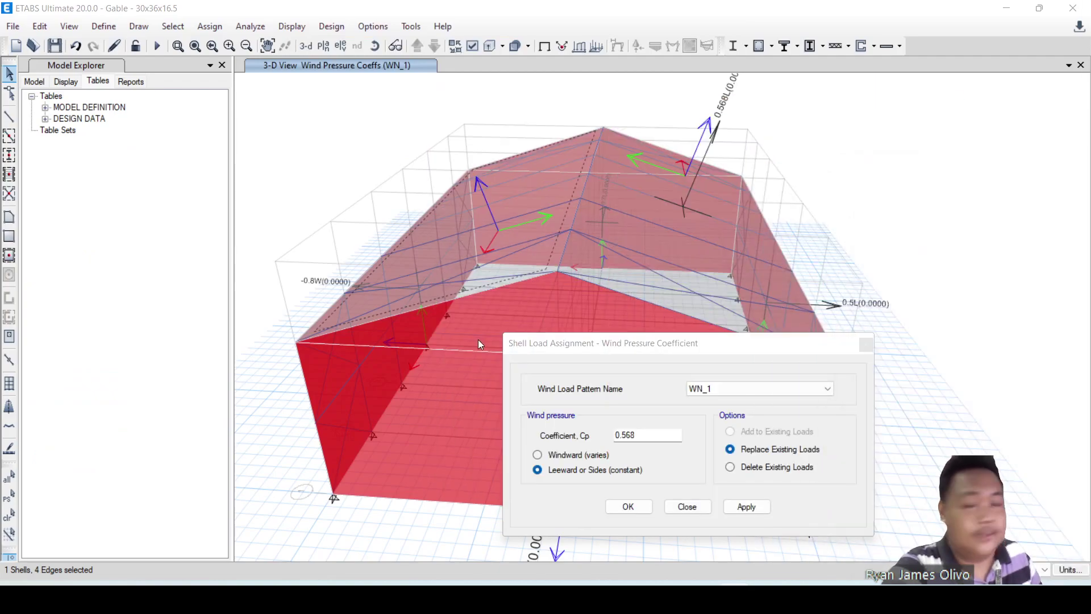
double_click(642, 435)
key(BackSpace)
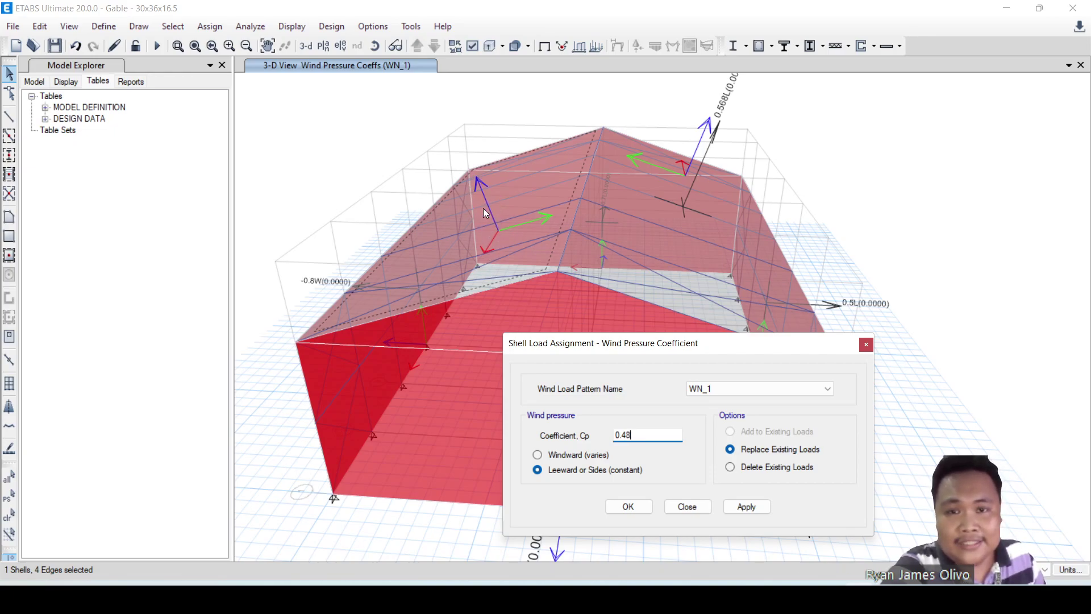
click(744, 506)
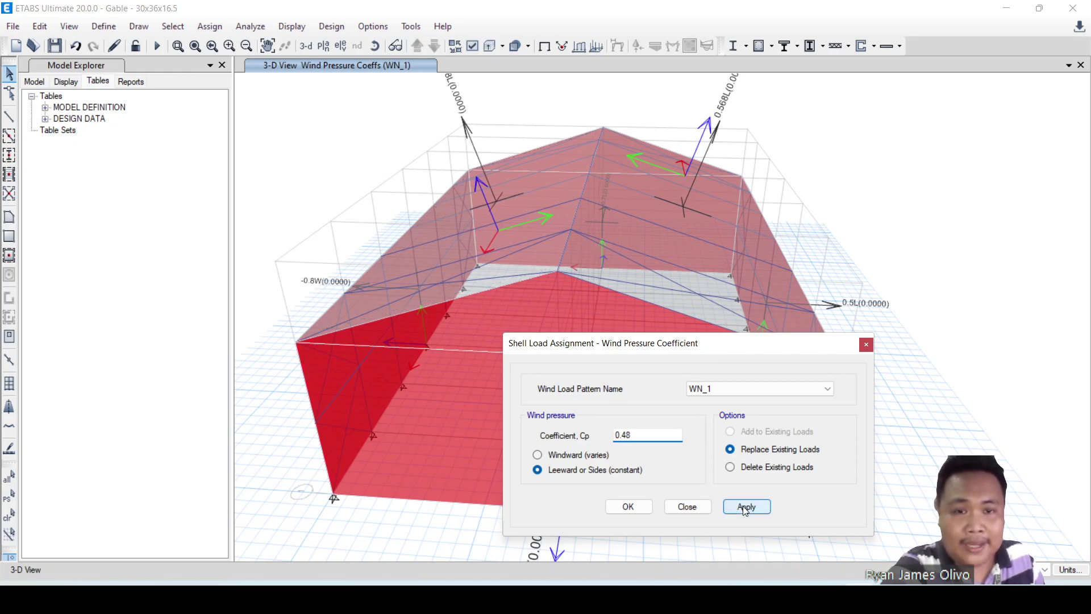
Set the pattern to WN_2 with Cp 0.034, checking the value against the PowerPoint Scenario A slide before returning to ETABS
click(733, 390)
click(729, 411)
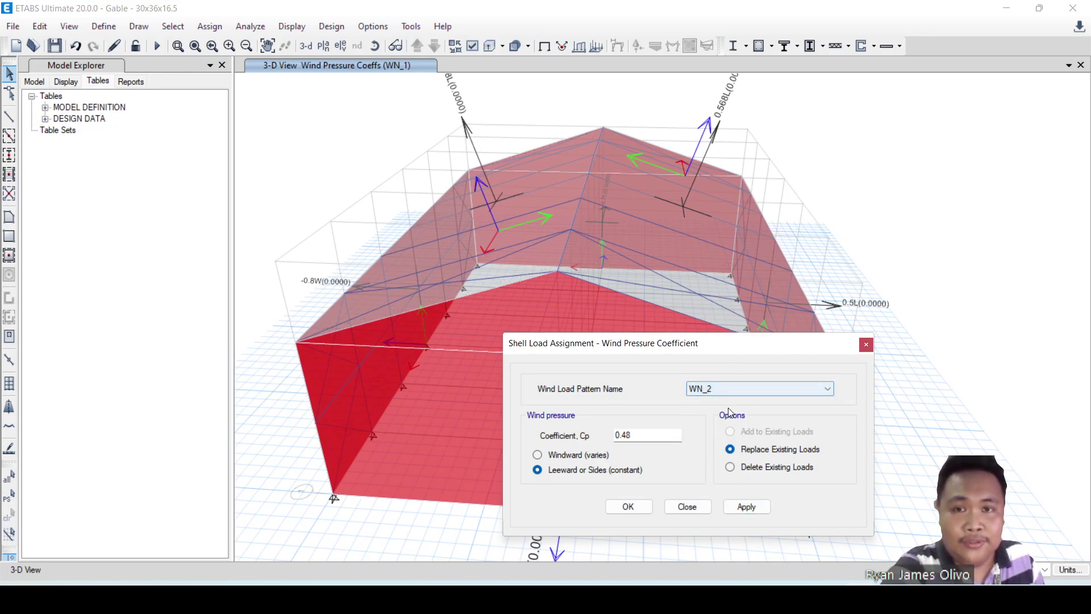
drag(652, 436, 588, 424)
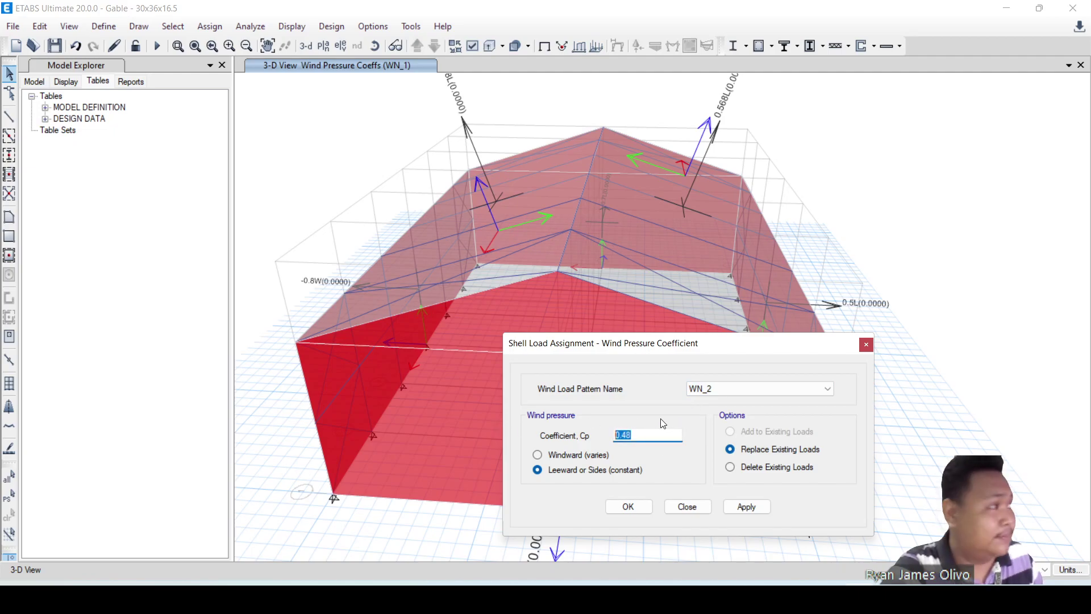
text(03)
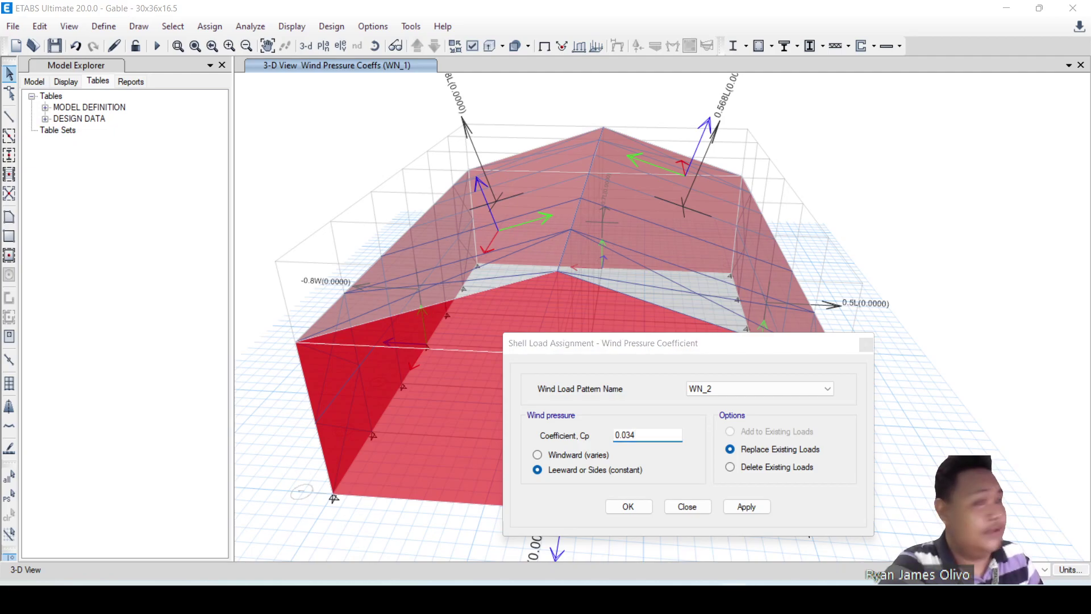
drag(1090, 79, 554, 78)
double_click(553, 78)
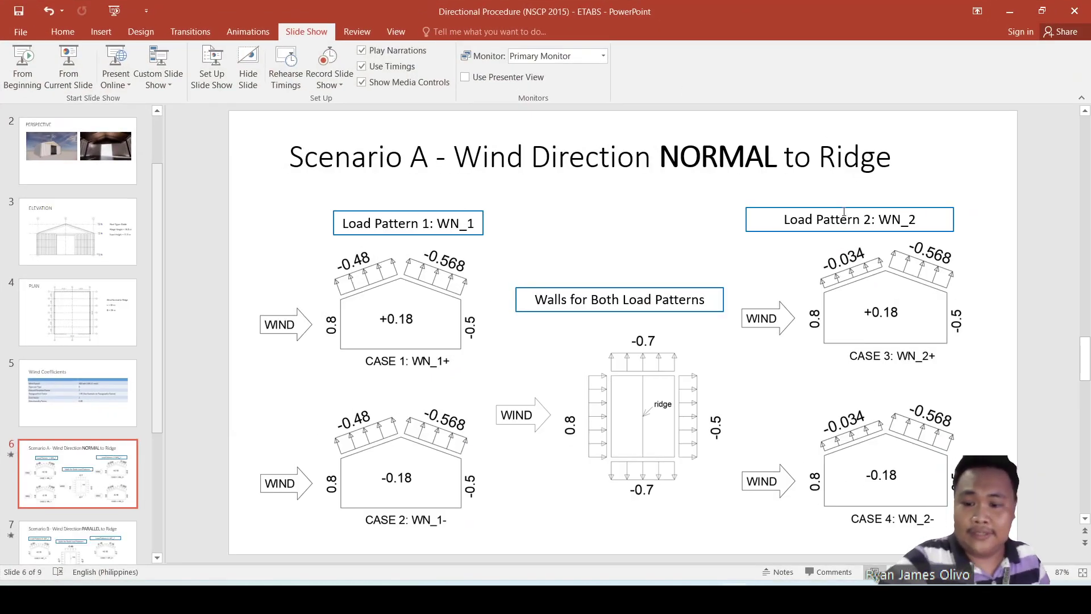
mouse_move(853, 240)
mouse_down()
mouse_move(840, 268)
mouse_move(846, 243)
mouse_up()
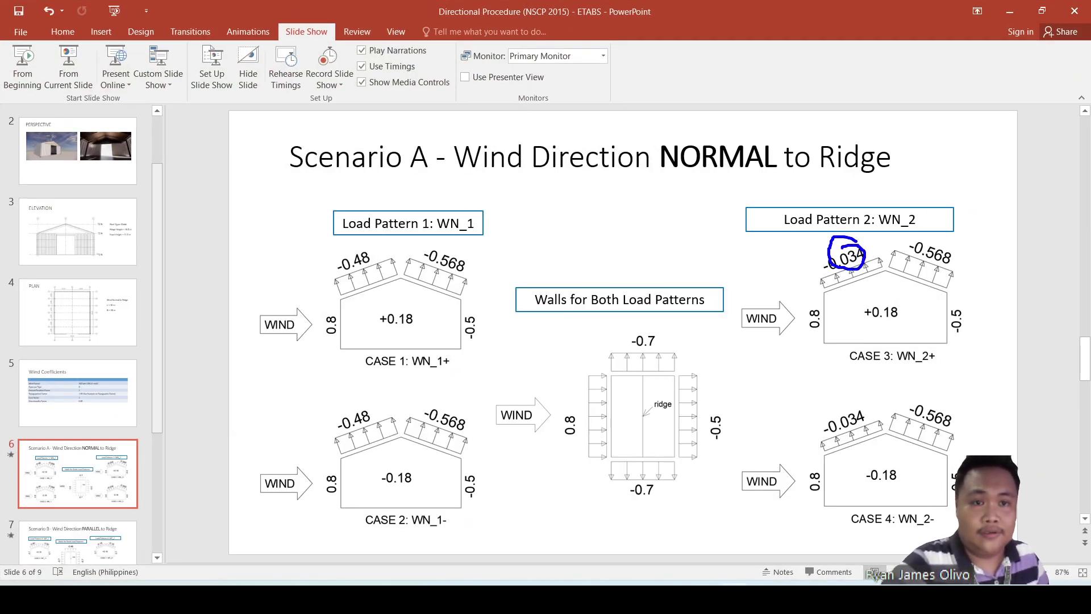
key(e)
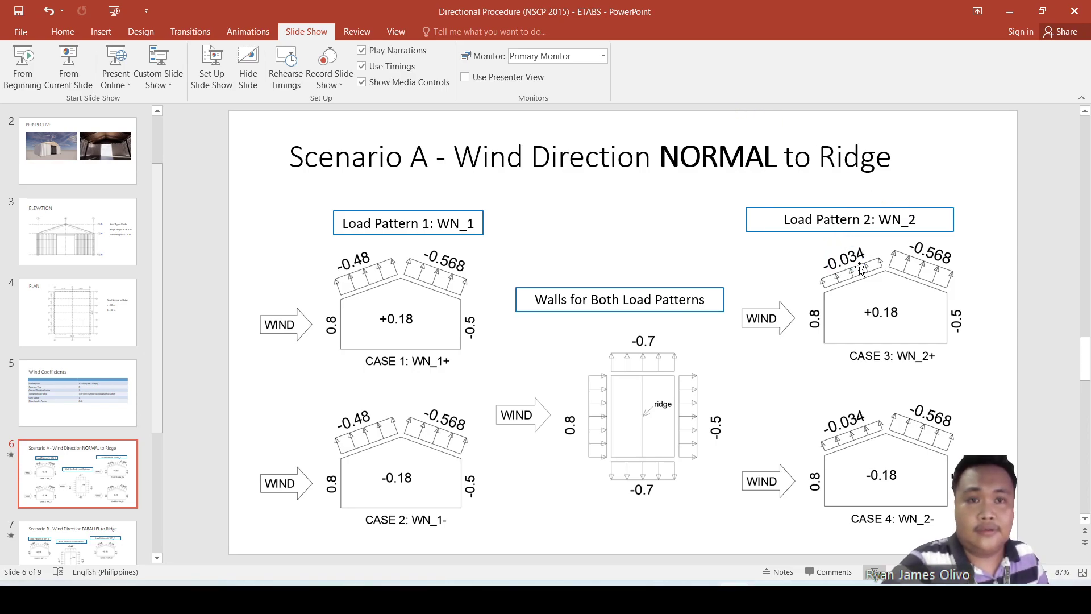
drag(739, 12, 1090, 152)
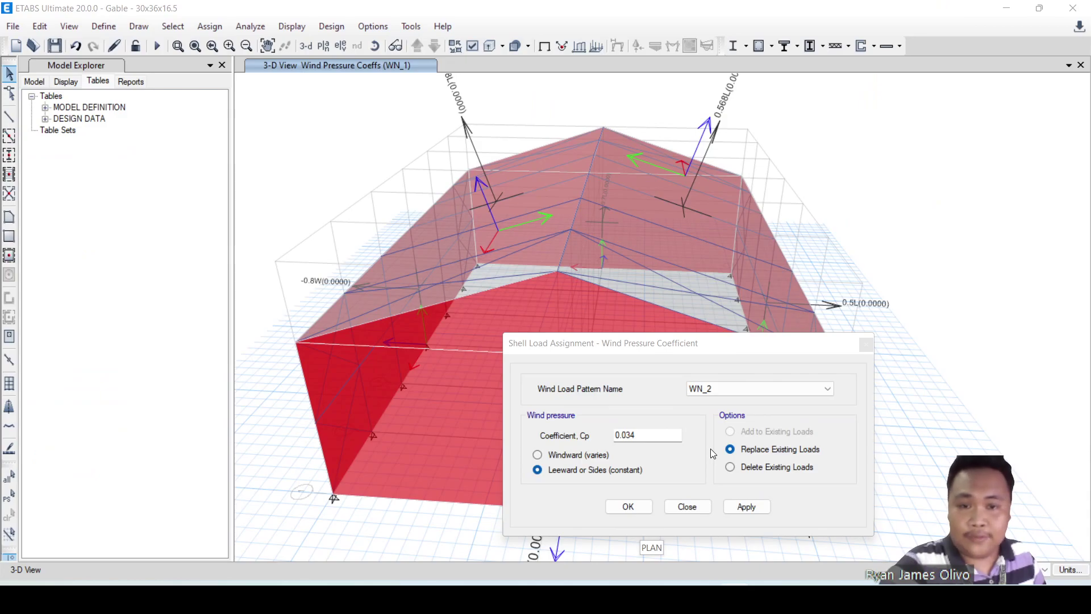
Reselect the windward roof shell, apply the 0.034 leeward or sides coefficient for WN_2 to it, and close the assignment
click(747, 507)
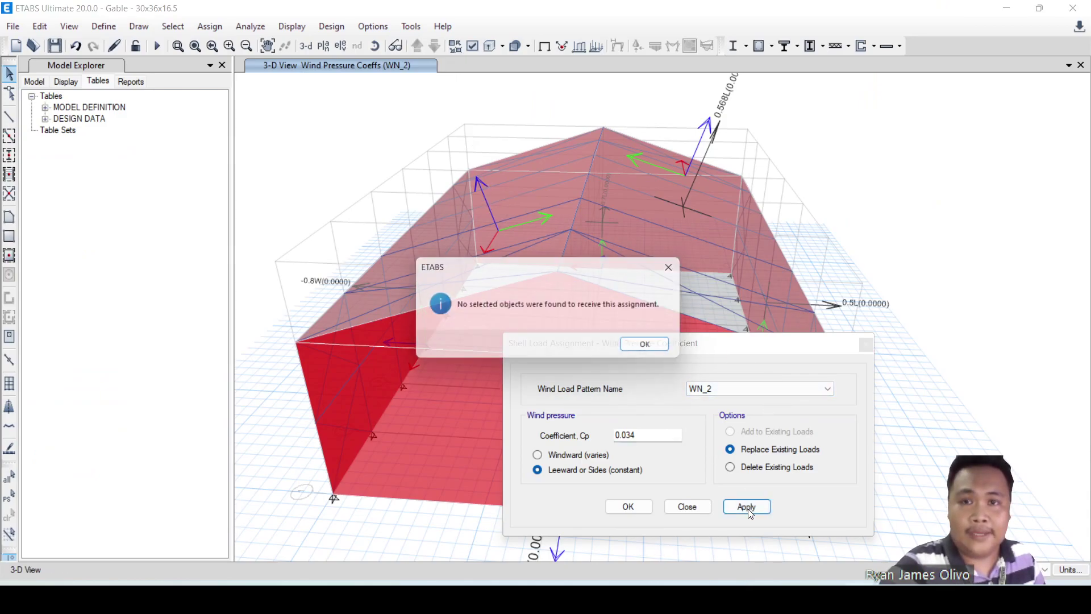
click(655, 348)
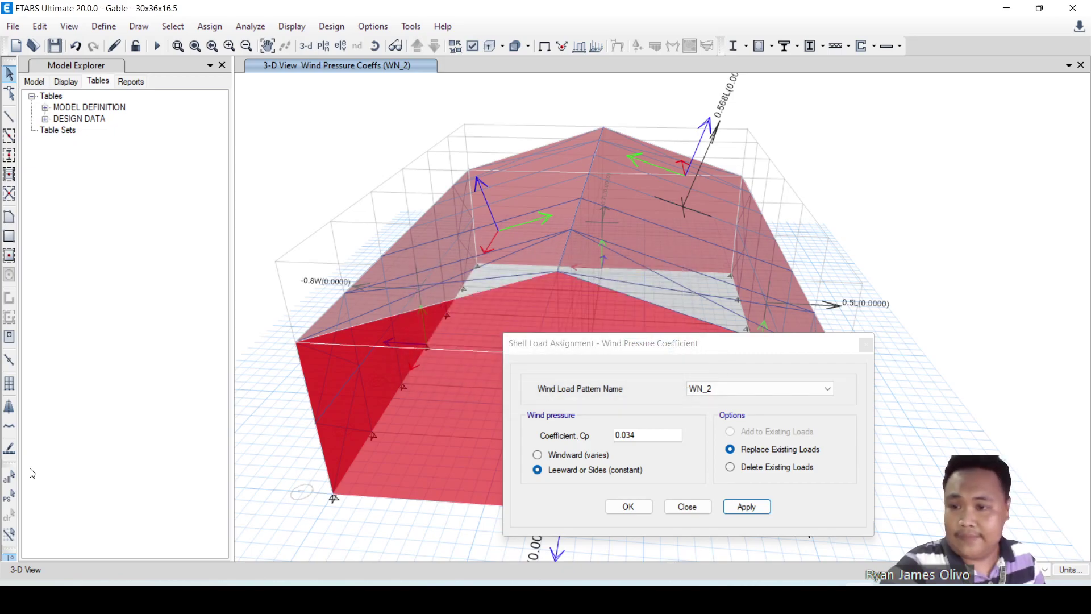
click(391, 360)
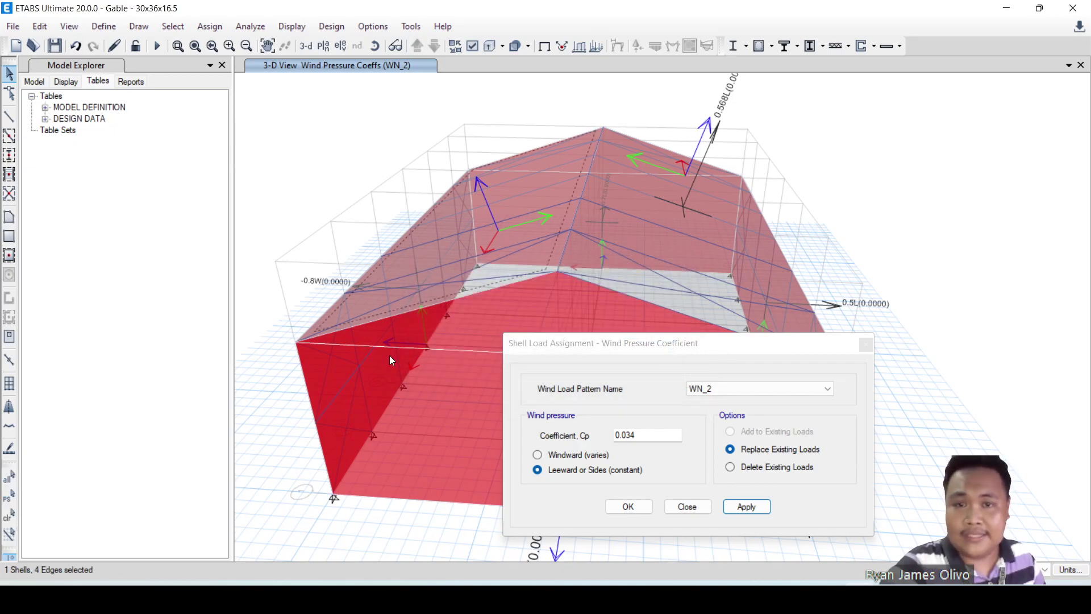
click(746, 506)
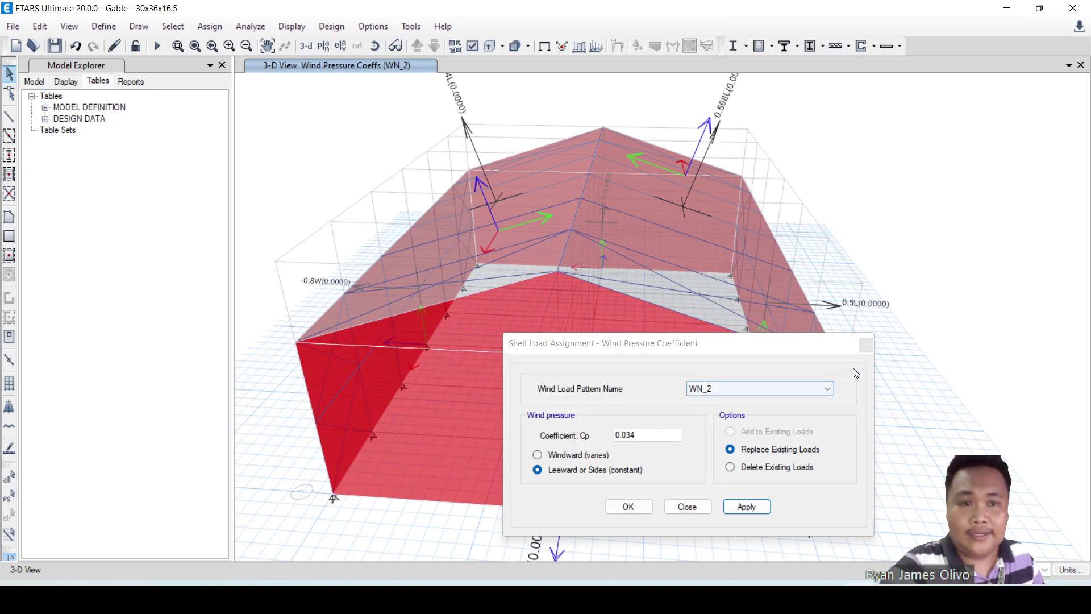
click(866, 344)
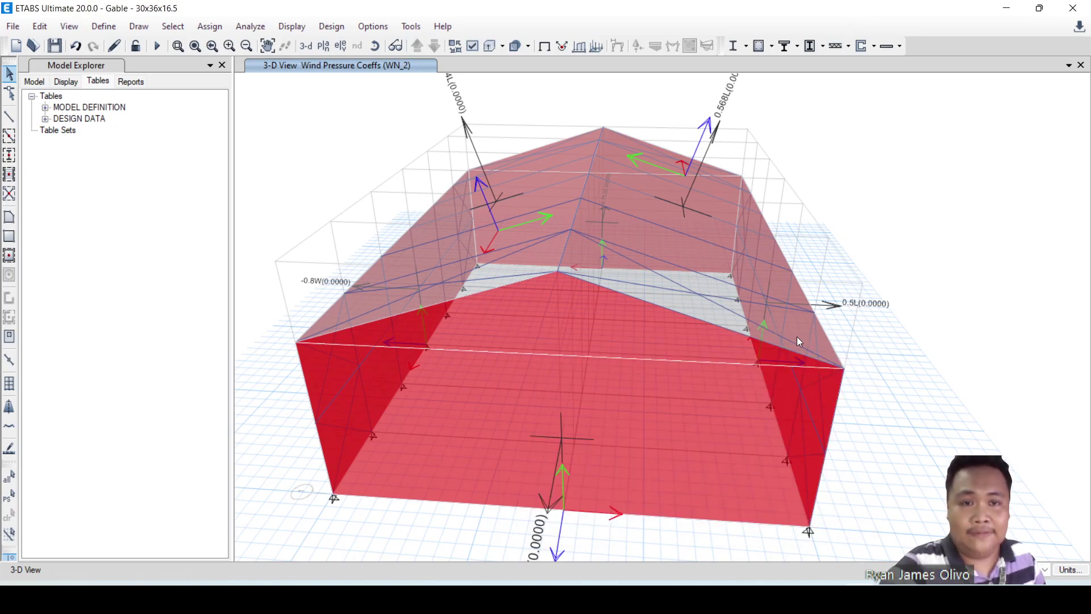
Examine the WN_2 pressure coefficients shown on the roof and wall shells from the gable end of the 3-D model
scroll(764, 306, down, 3)
scroll(763, 303, up, 3)
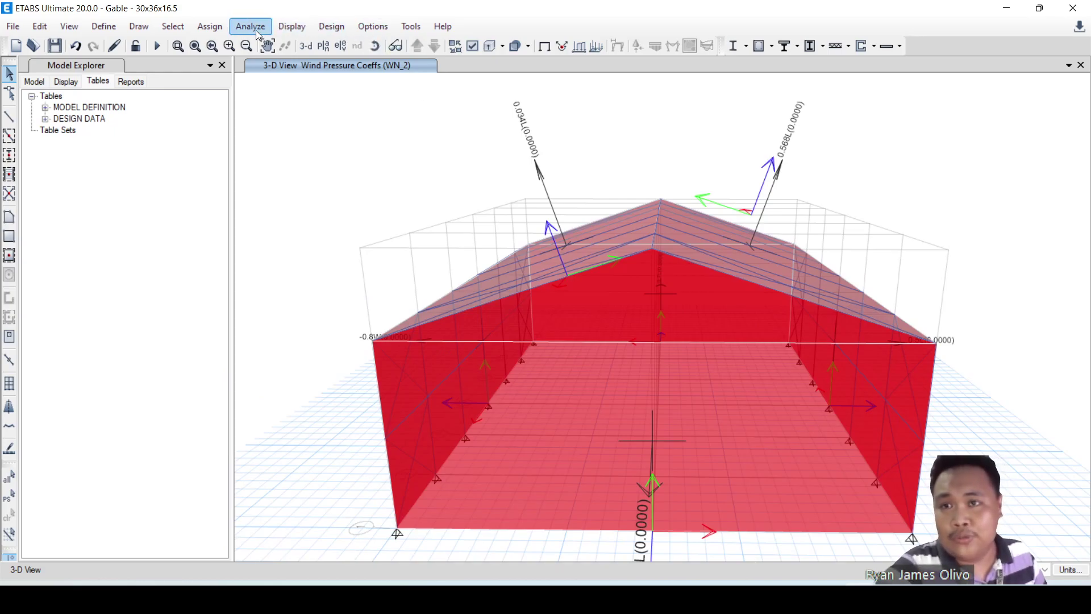
click(290, 26)
click(607, 141)
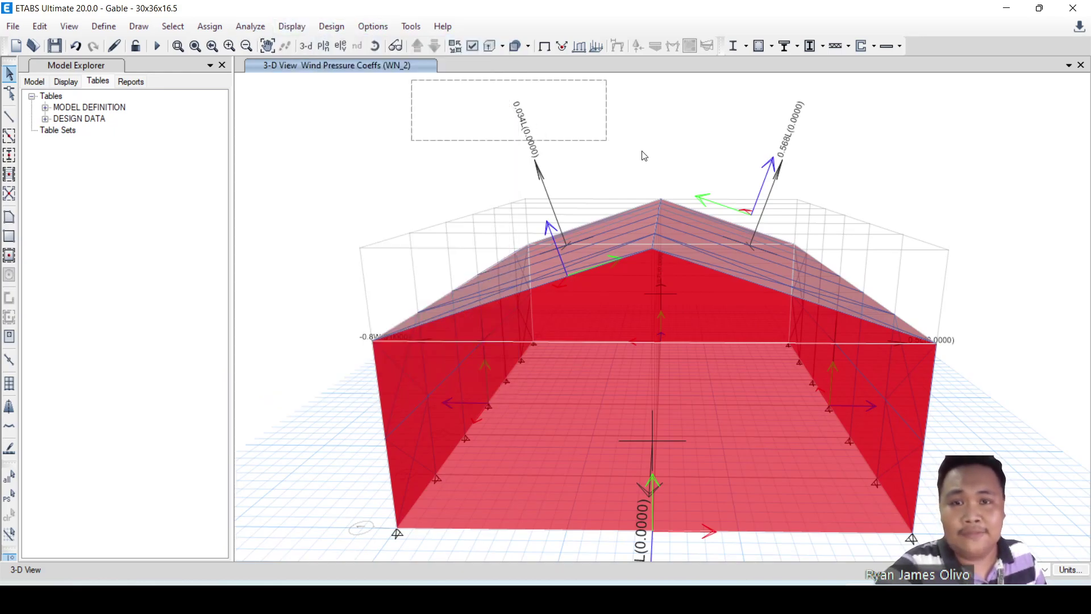
shift+middle_drag(630, 207, 789, 408)
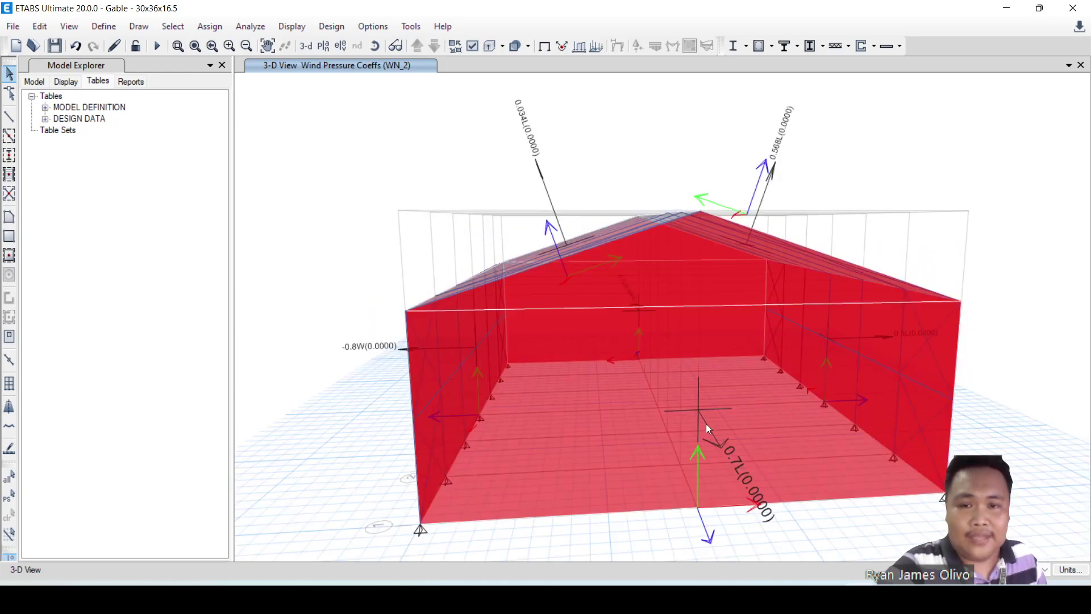
Examine the WN_2 wind pressure coefficients on the walls and roof from several sides of the building
shift+middle_drag(706, 424, 544, 418)
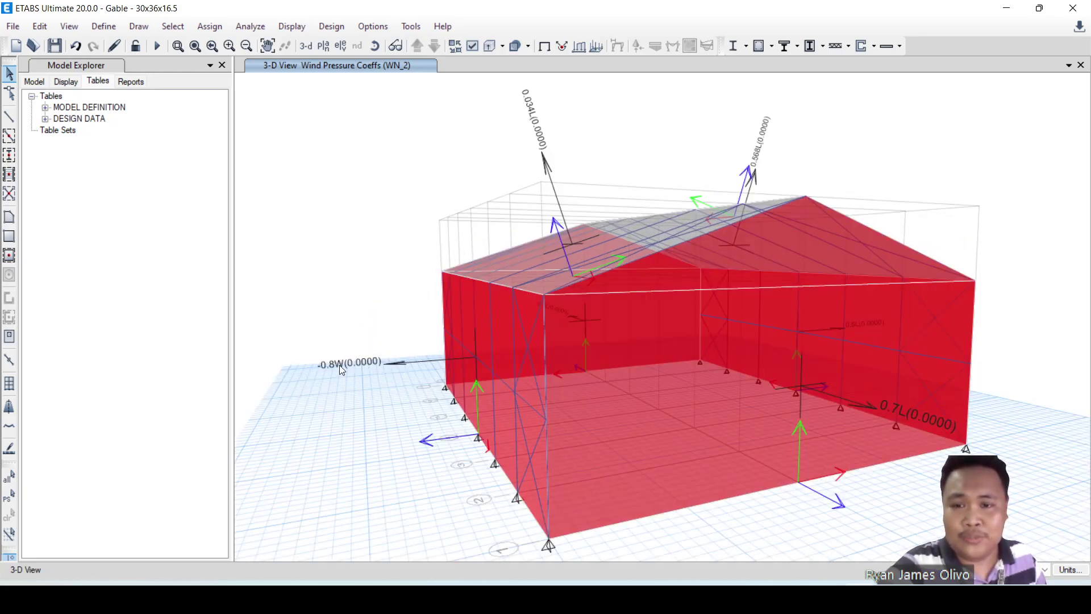
shift+middle_drag(840, 412, 871, 462)
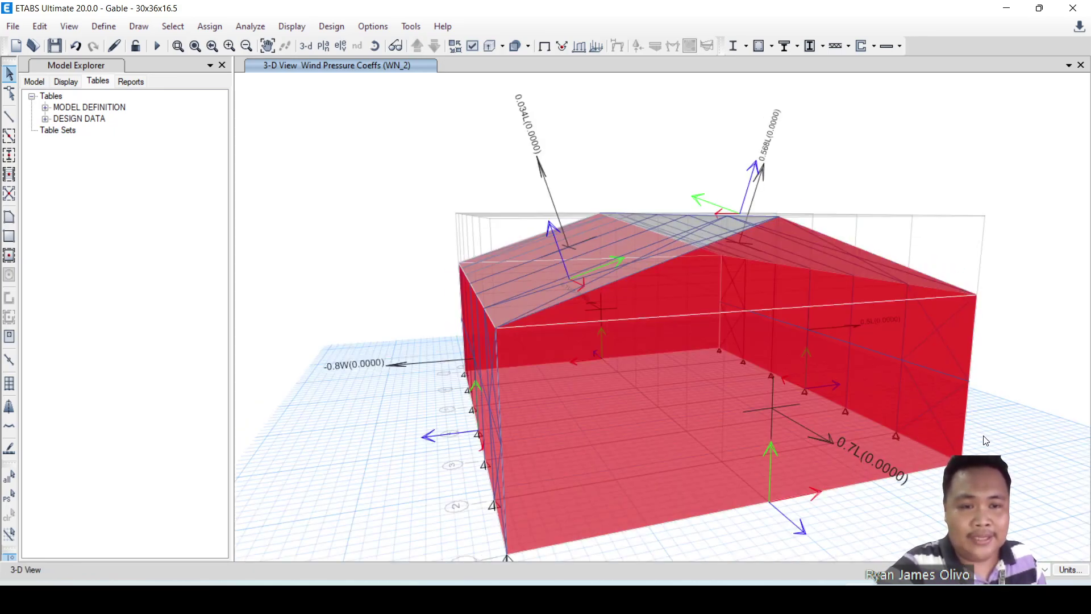
shift+middle_drag(956, 440, 506, 316)
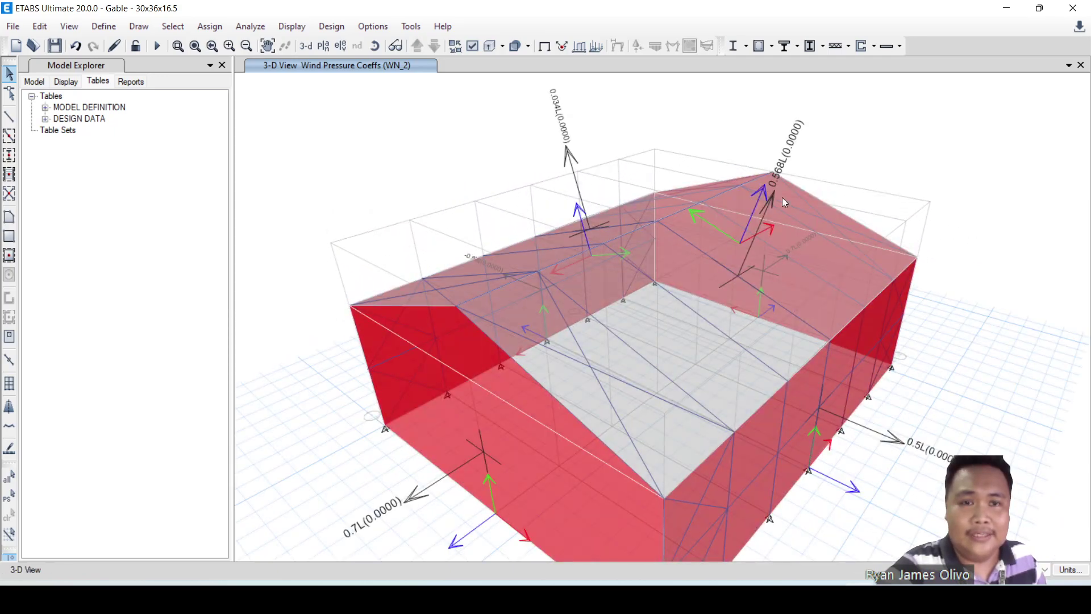
shift+middle_drag(758, 212, 640, 248)
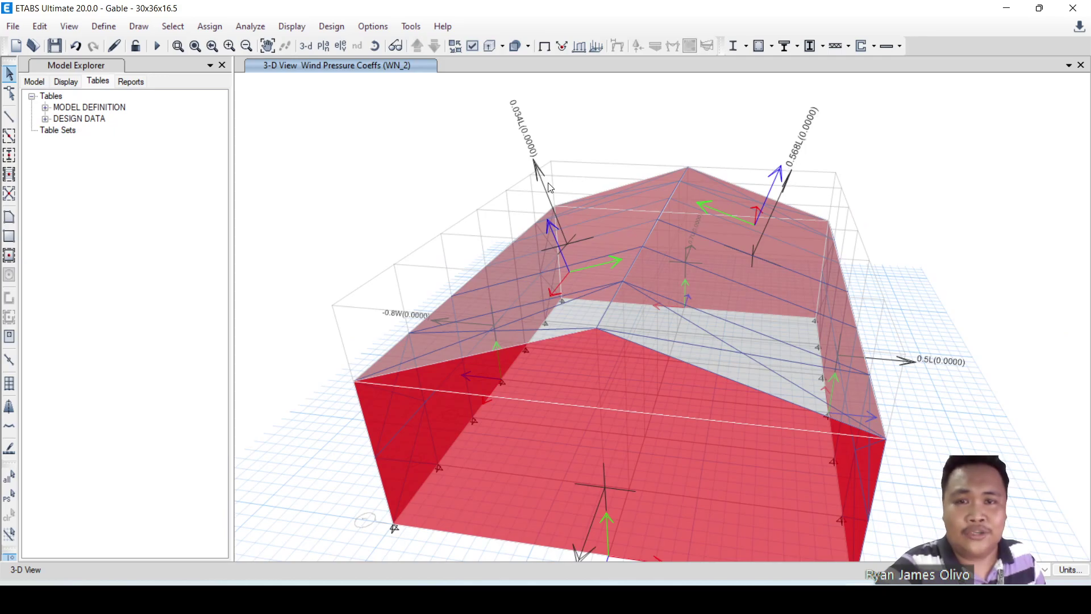
shift+middle_drag(543, 248, 491, 211)
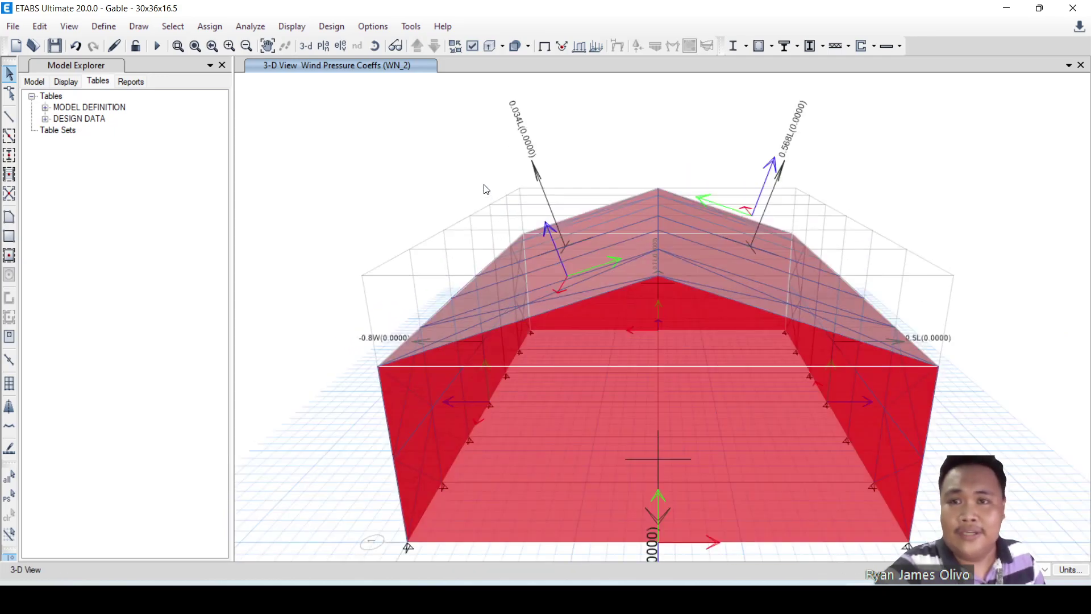
Display the shell wind pressure coefficients for load pattern WN_1 and inspect them on the walls and roof
click(241, 26)
mouse_move(280, 31)
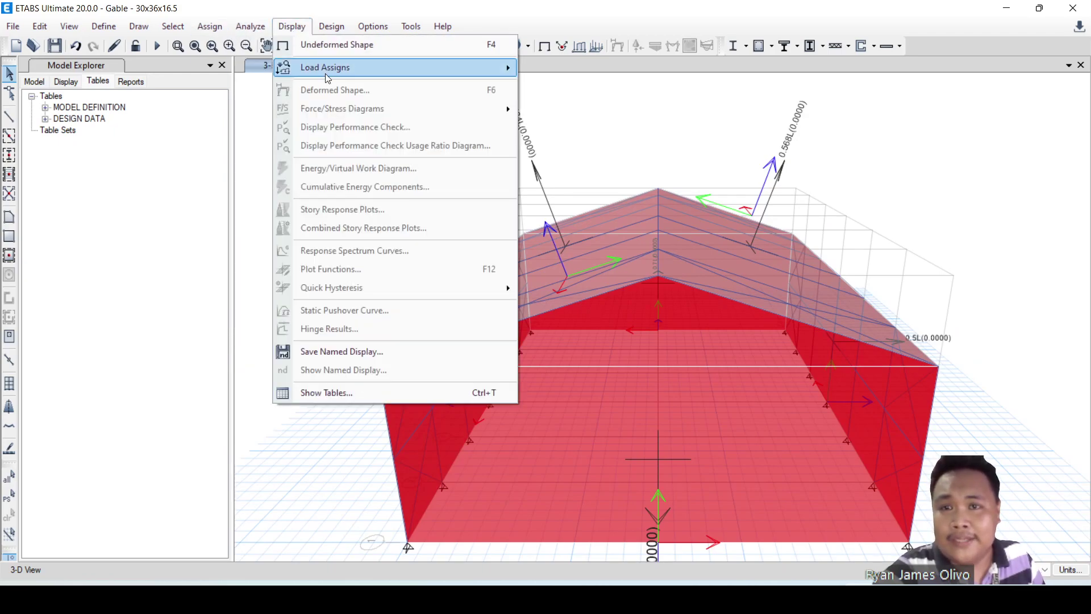
mouse_move(471, 71)
click(556, 105)
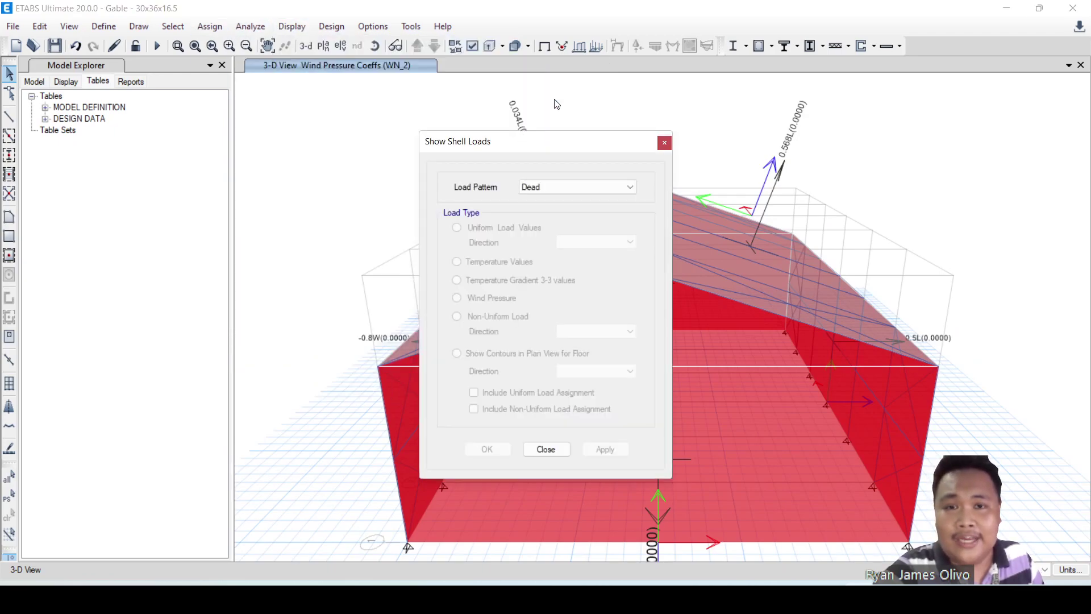
click(550, 187)
click(545, 215)
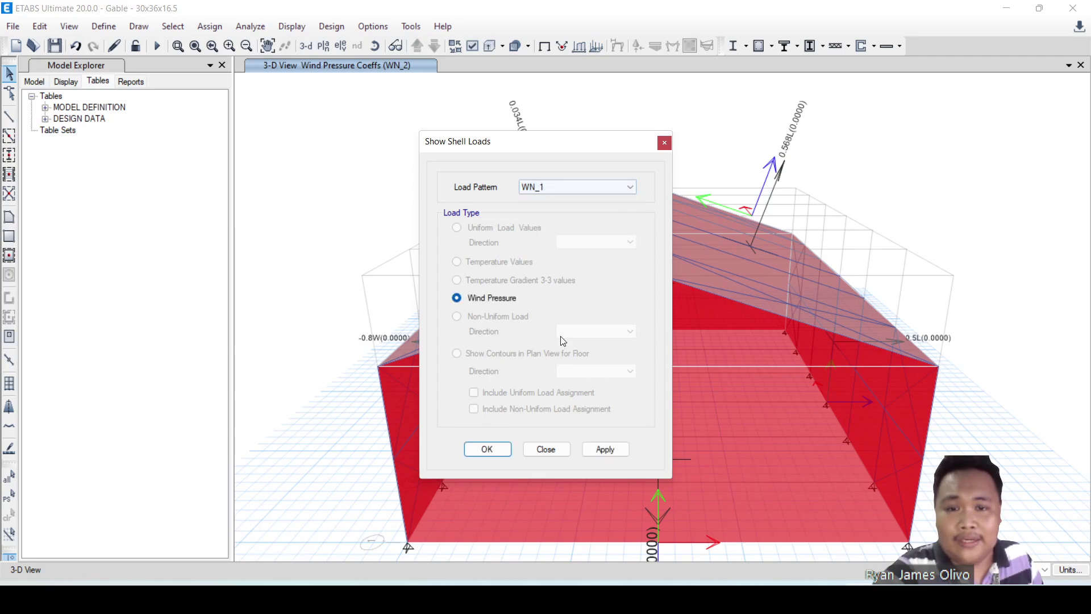
click(605, 449)
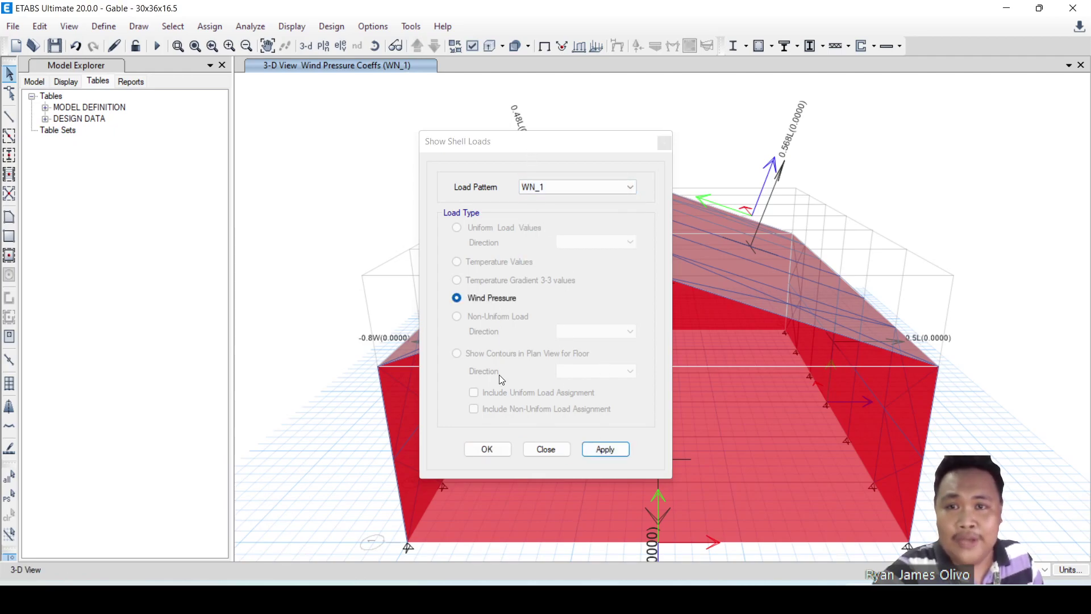
click(505, 449)
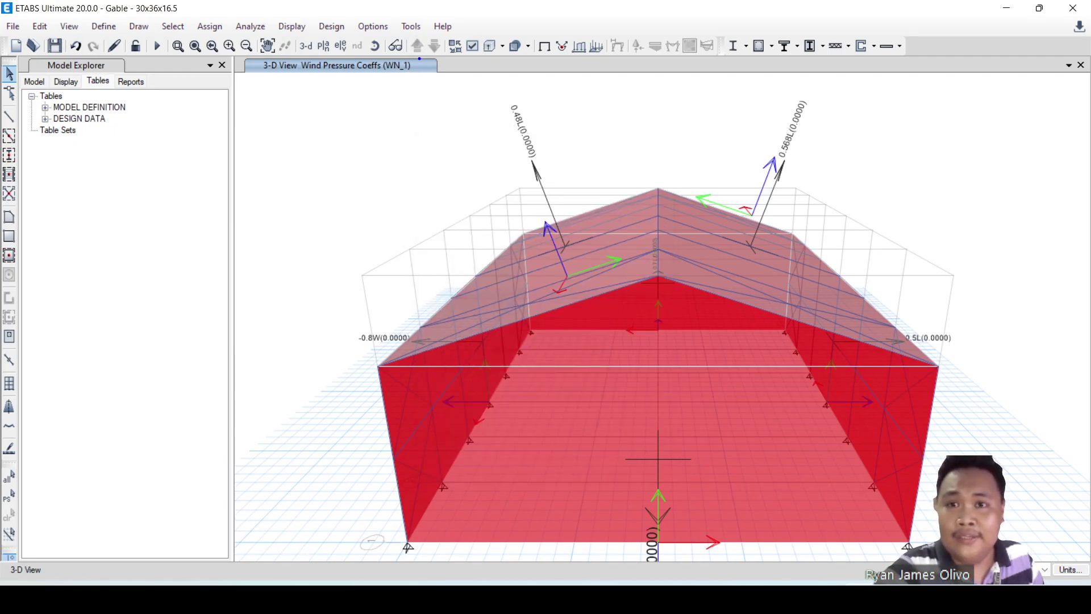
mouse_move(419, 58)
mouse_down()
mouse_move(390, 102)
mouse_move(420, 43)
mouse_up()
key(Escape)
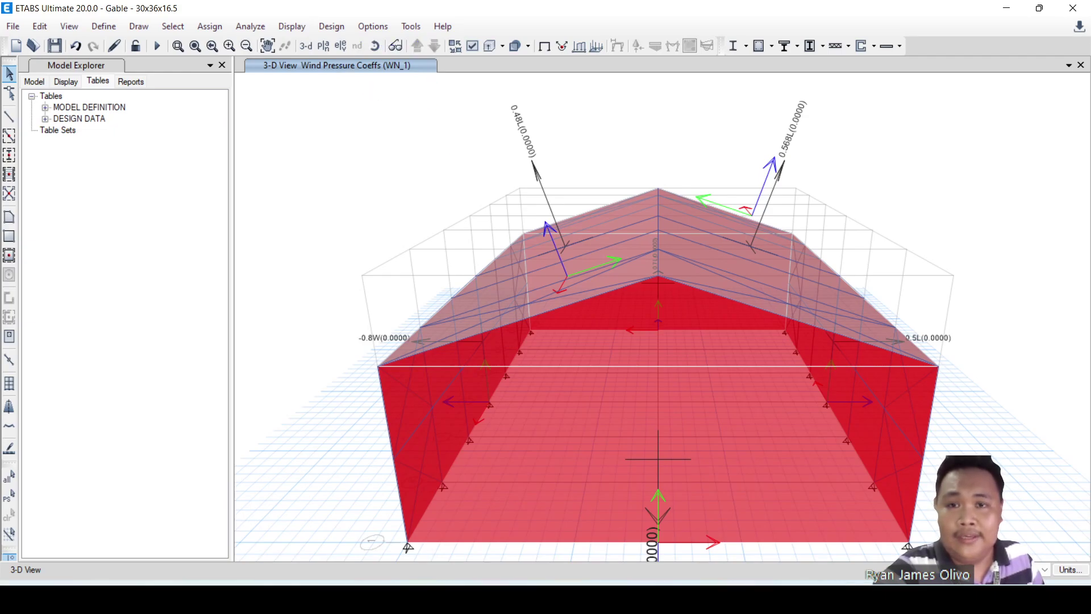
shift+middle_drag(583, 420, 898, 464)
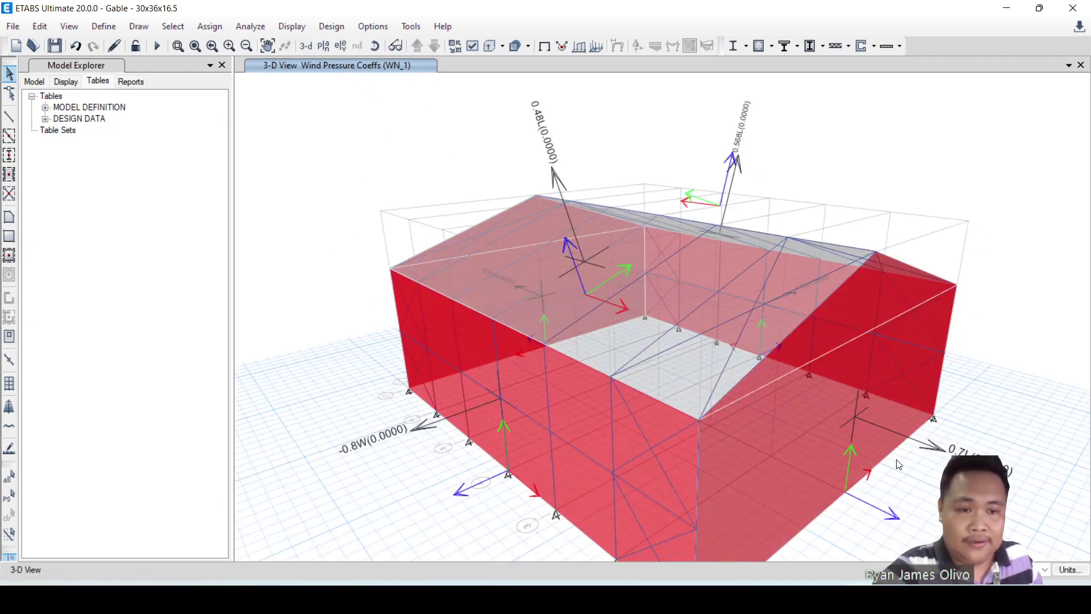
shift+middle_drag(554, 456, 528, 332)
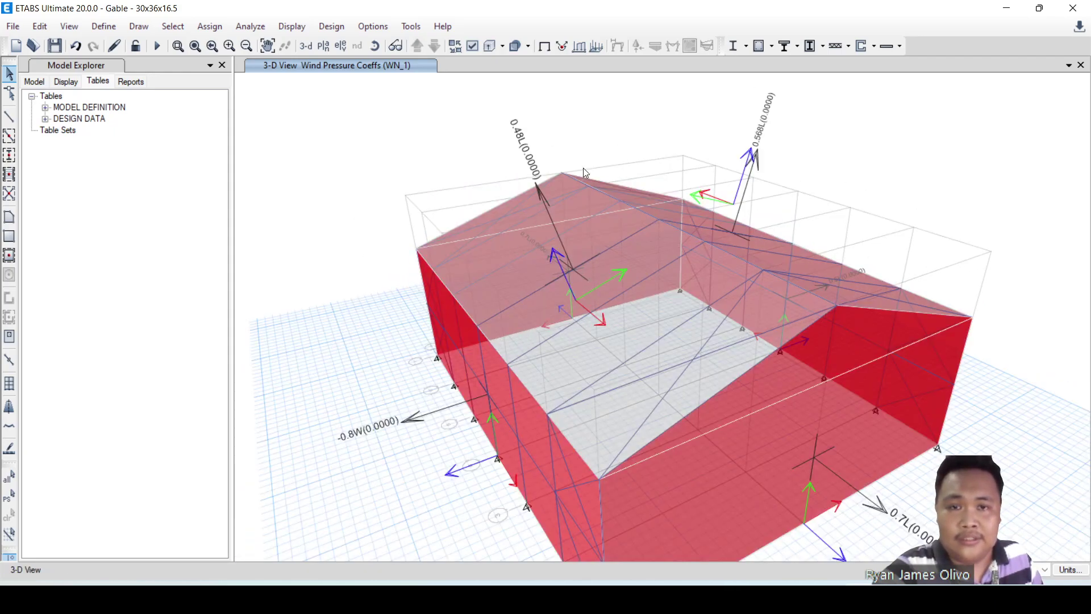
shift+middle_drag(919, 233, 794, 365)
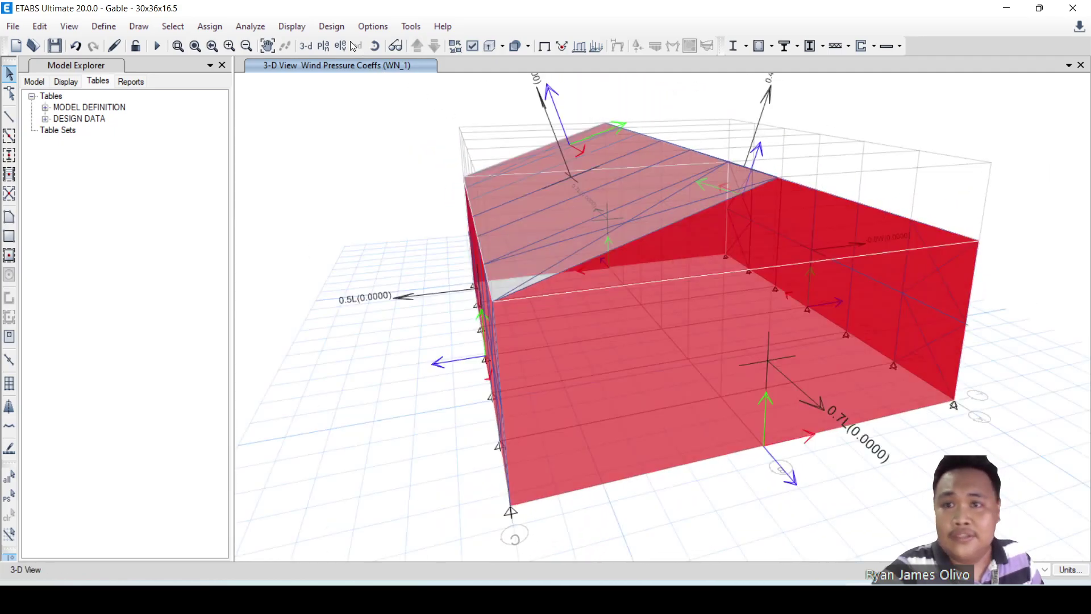
Check load pattern WP_1 for shell loads to display, and clear the display of assigns from the 3-D view
click(288, 27)
mouse_move(462, 68)
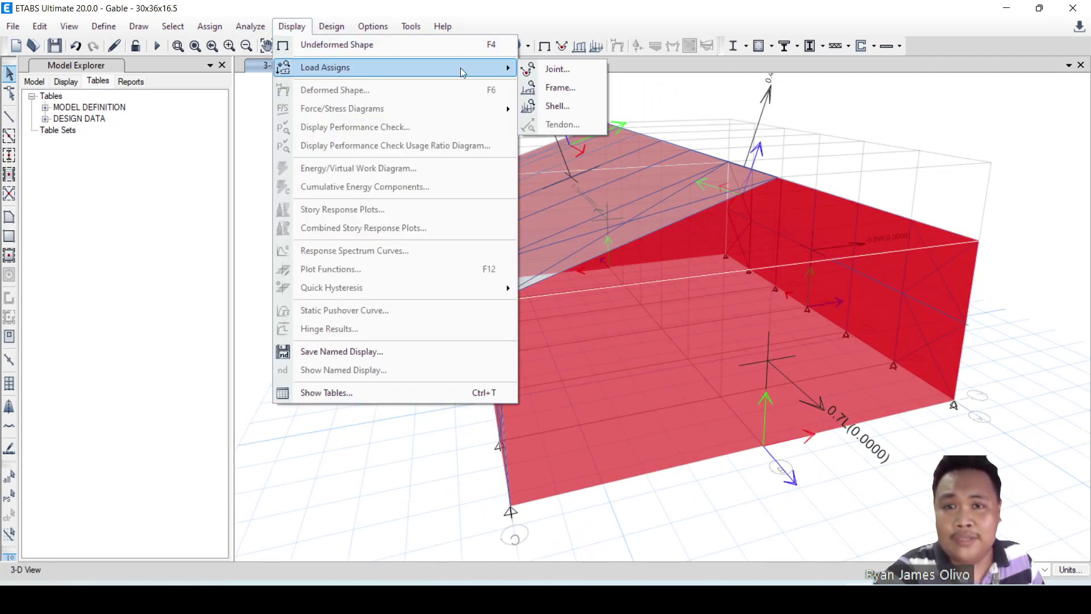
click(558, 106)
click(538, 188)
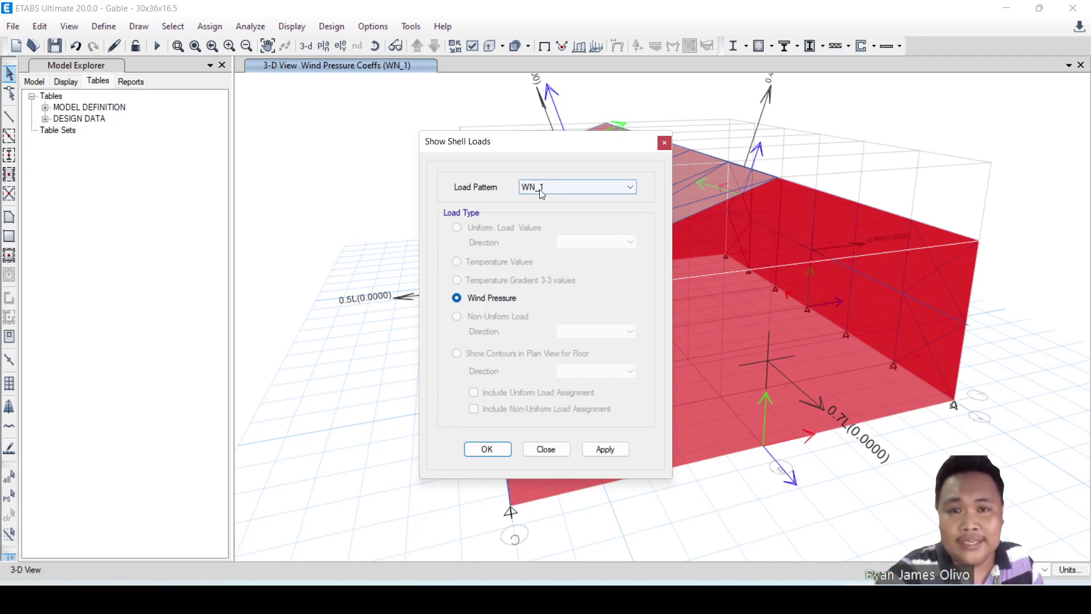
click(555, 235)
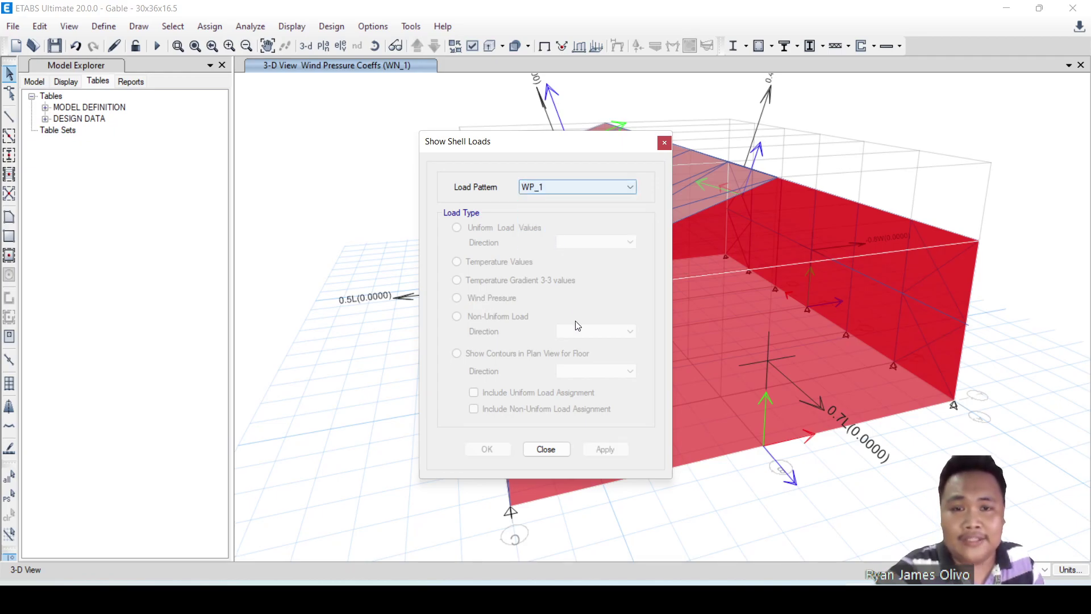
click(546, 449)
click(210, 26)
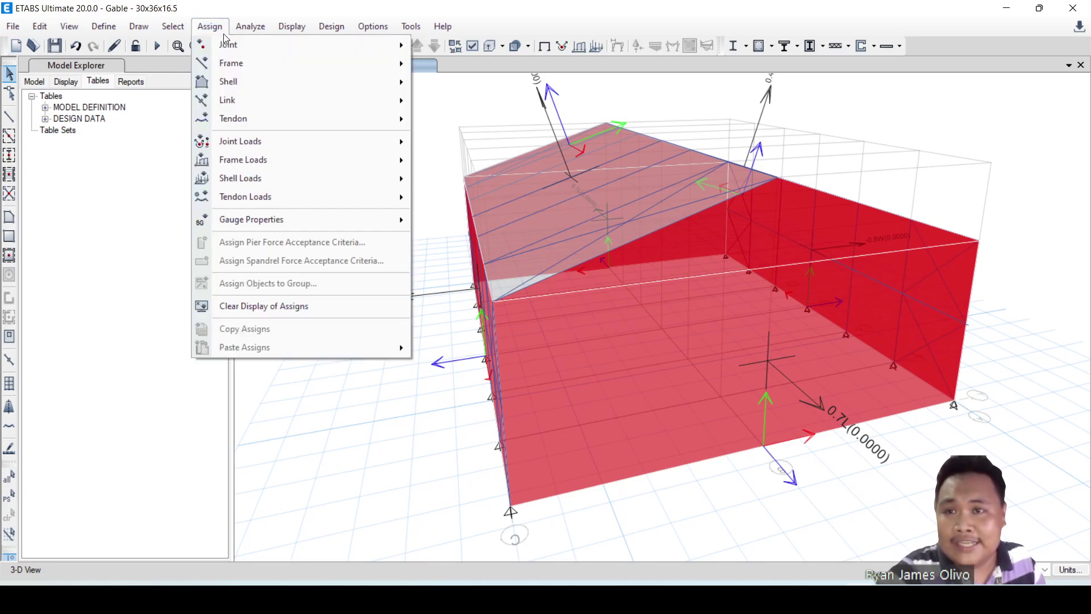
click(287, 308)
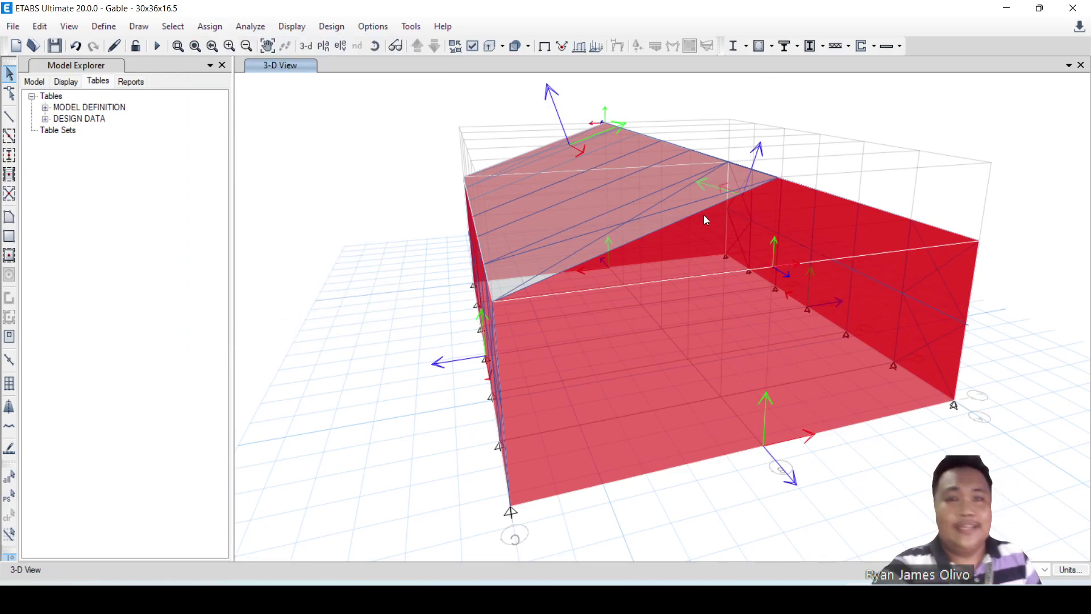
Switch to the PowerPoint presentation and review the Scenario B slide for wind parallel to the ridge
drag(1090, 102, 592, 143)
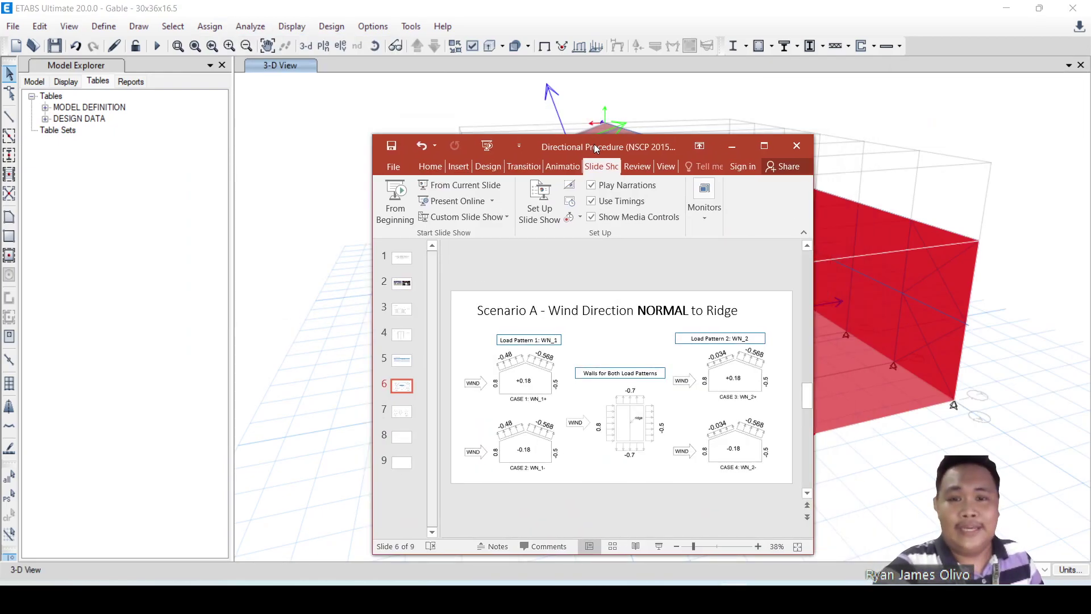
double_click(594, 148)
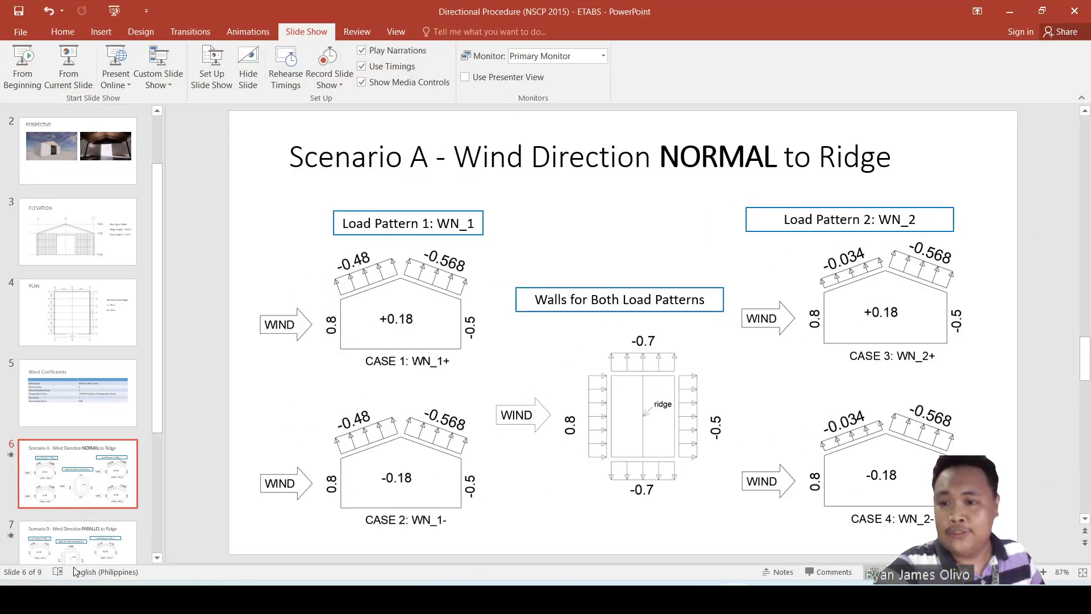
click(73, 553)
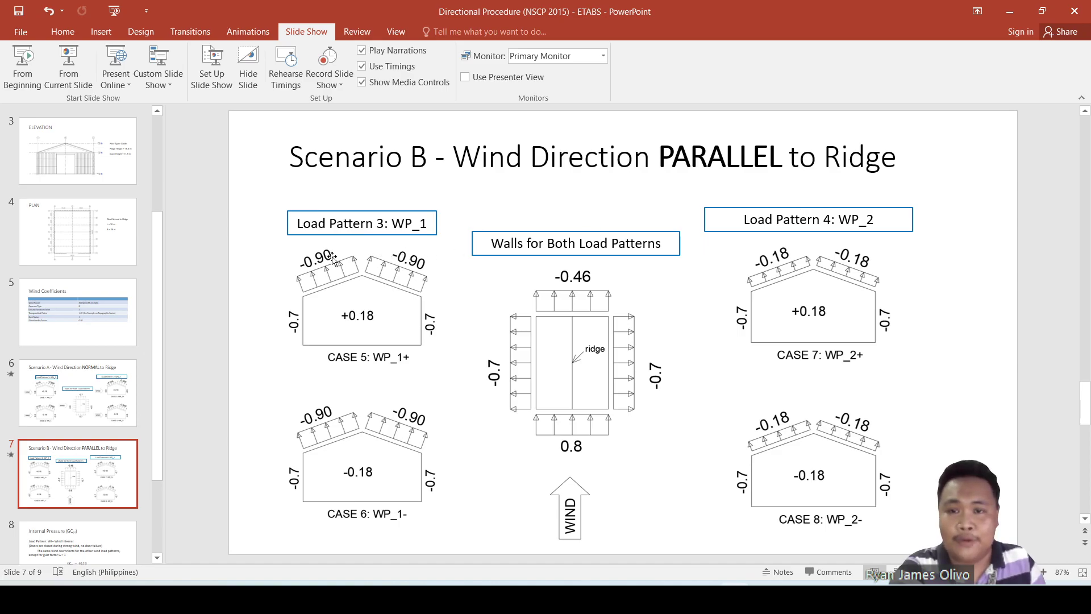
click(1010, 10)
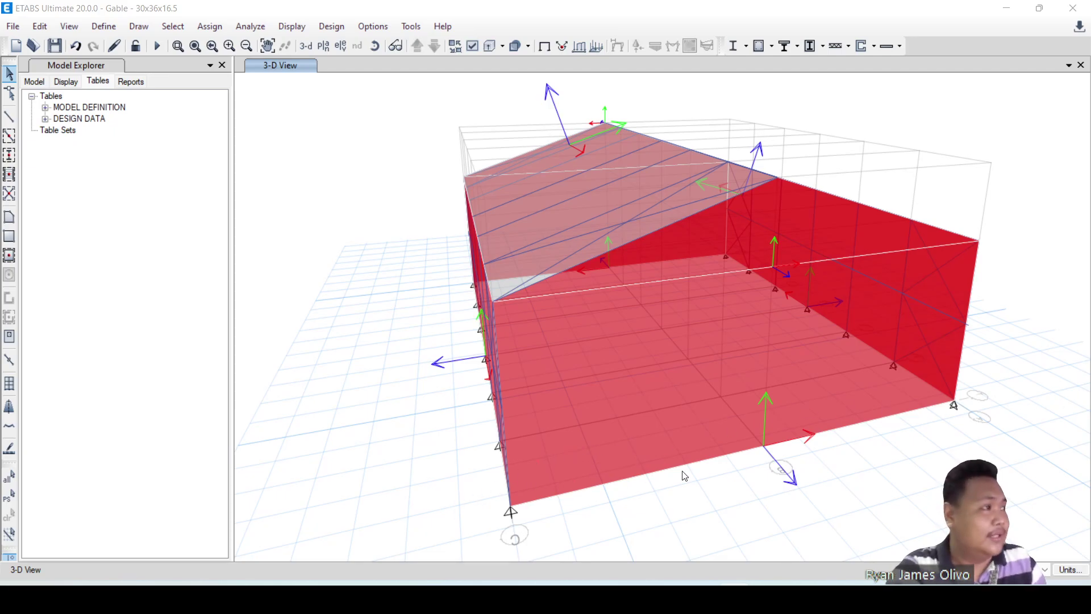
Select the rectangular shell of the near end wall and the triangular gable shell above it
shift+middle_drag(369, 469, 724, 407)
click(655, 388)
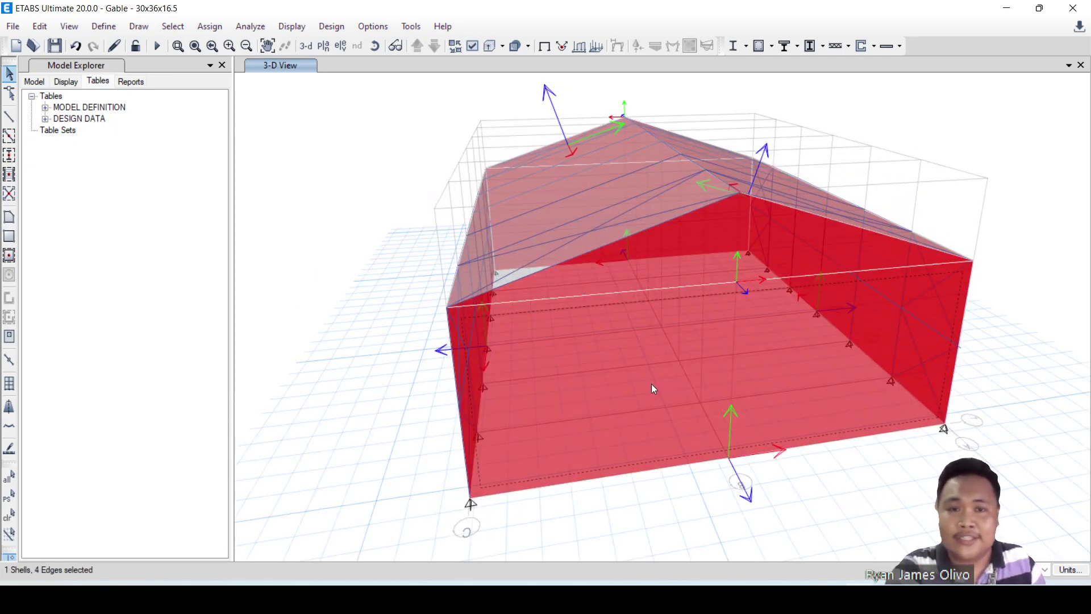
shift+middle_drag(358, 469, 658, 325)
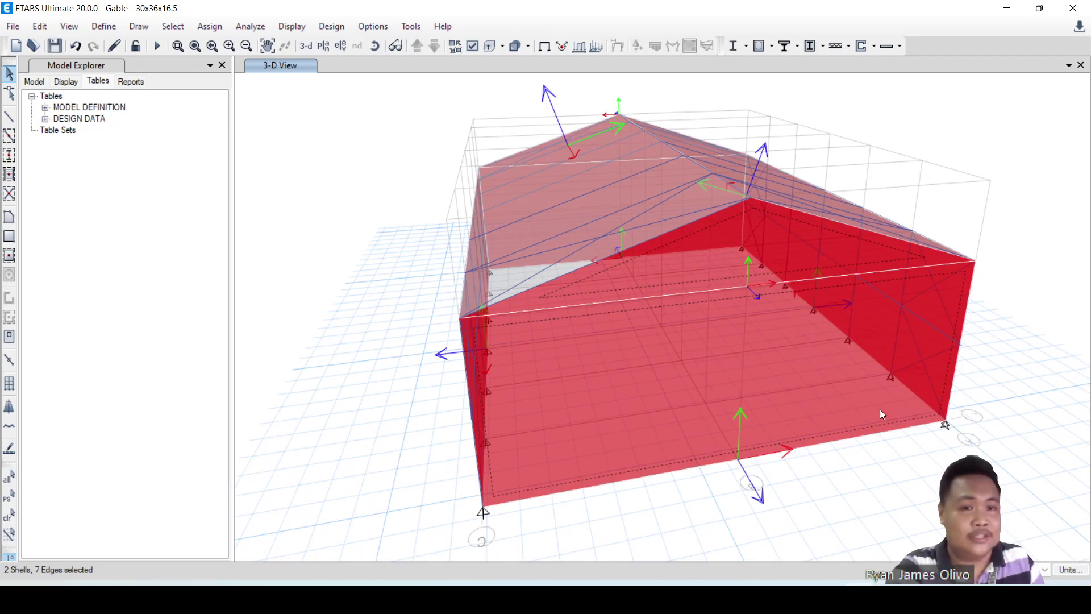
shift+middle_drag(904, 490, 876, 494)
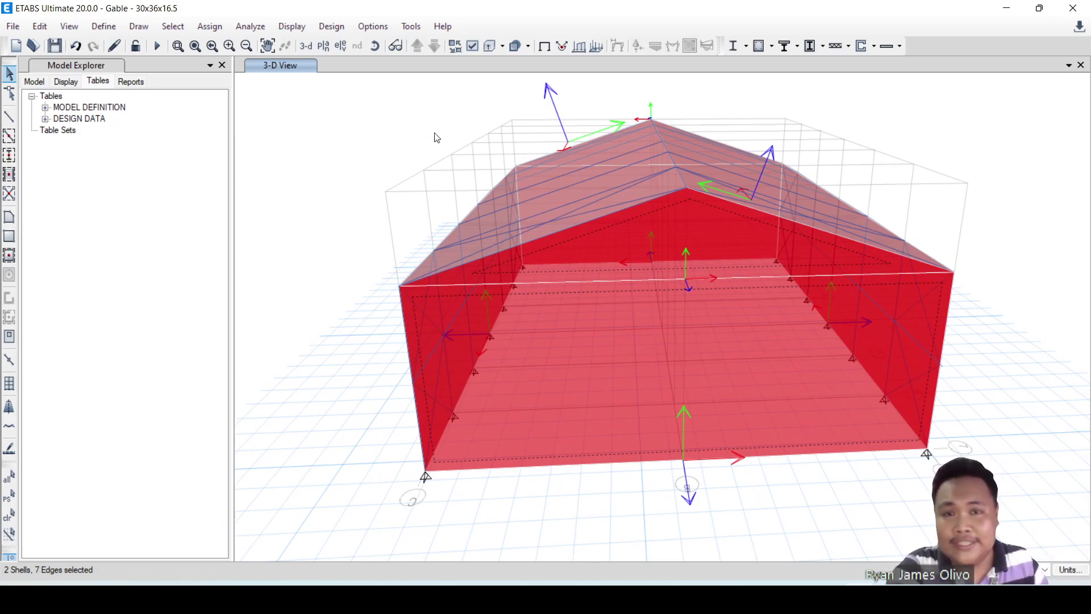
Start a wind pressure coefficient assignment on the selected shells with load pattern WP_1 and the Windward (varies) option
click(210, 26)
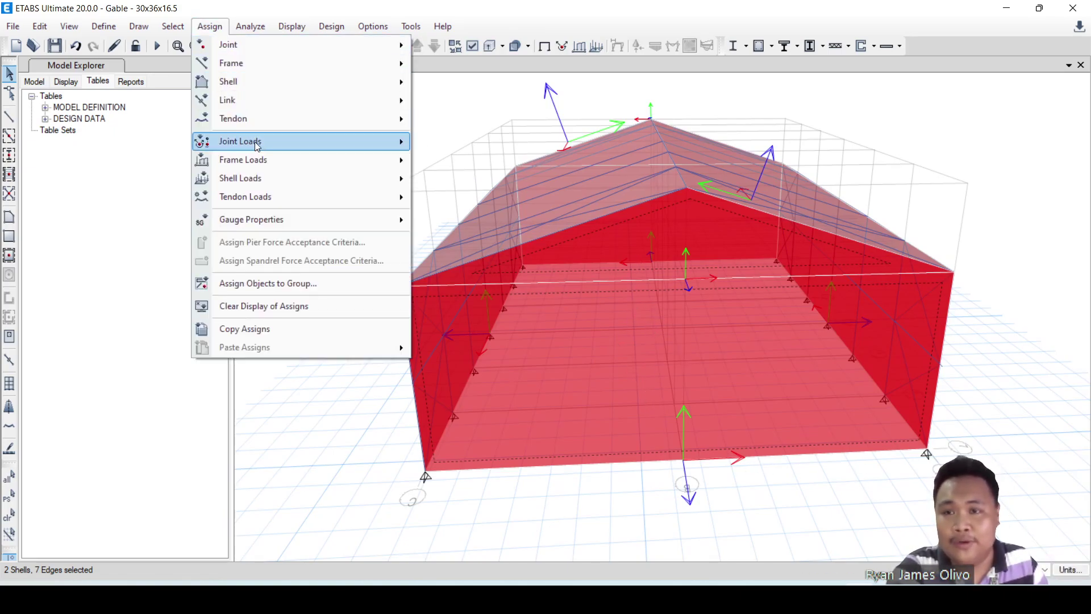
mouse_move(253, 179)
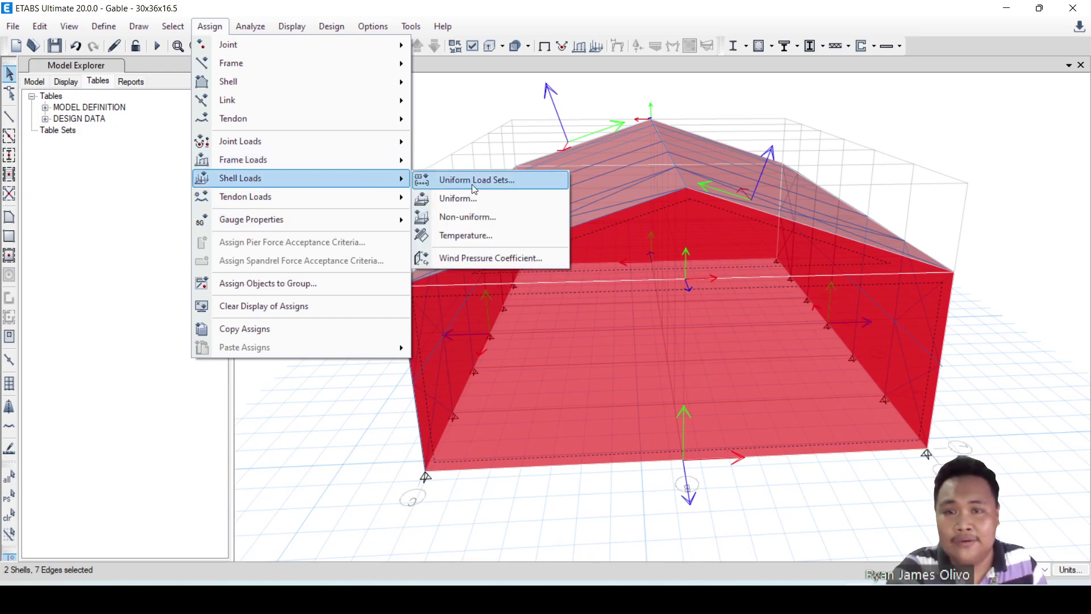
click(501, 258)
click(734, 391)
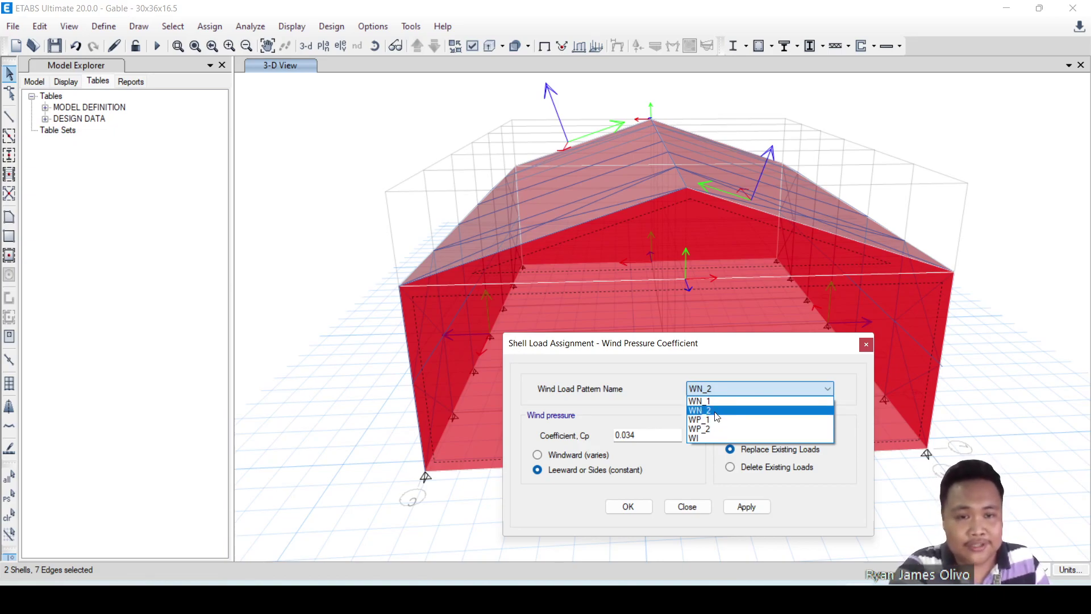
click(715, 420)
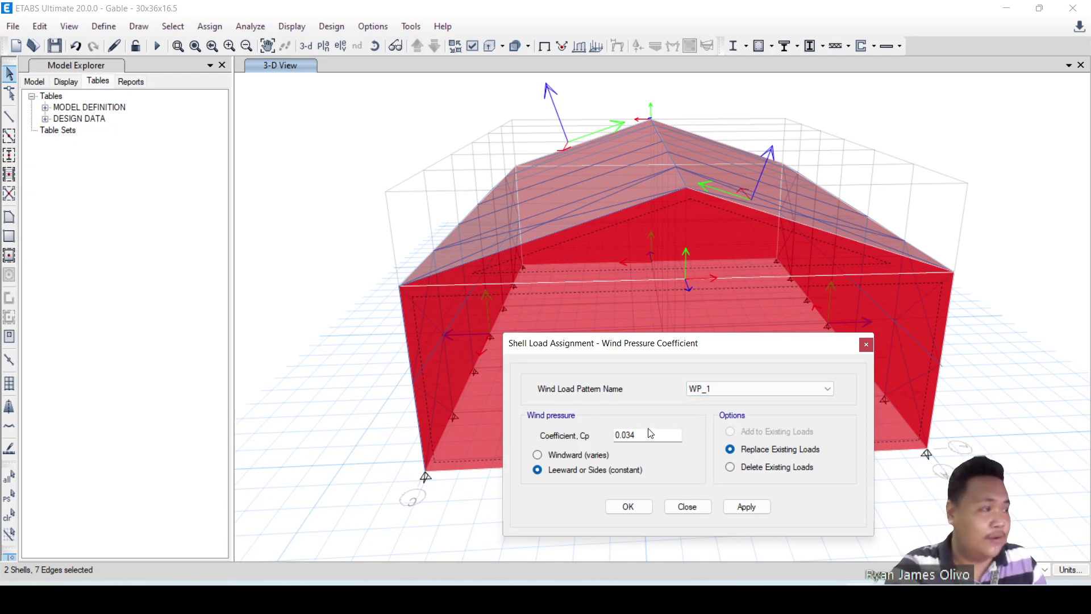
click(591, 455)
drag(661, 344, 662, 123)
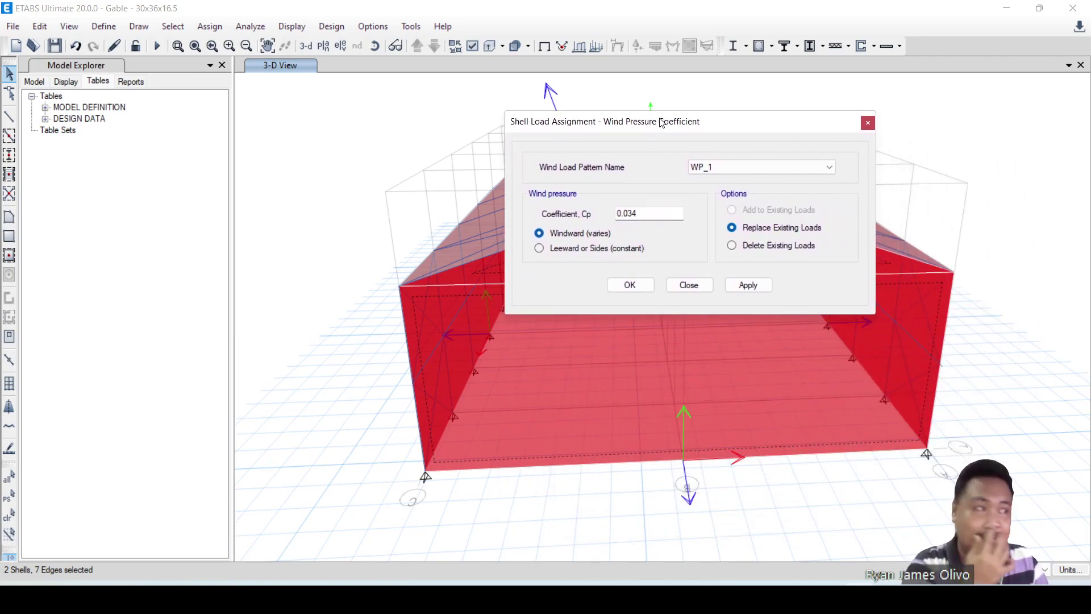
Switch to the PowerPoint presentation, check the windward wall coefficient on the Scenario B slide, and return to ETABS
key(alt+Tab)
drag(832, 150, 536, 143)
double_click(536, 143)
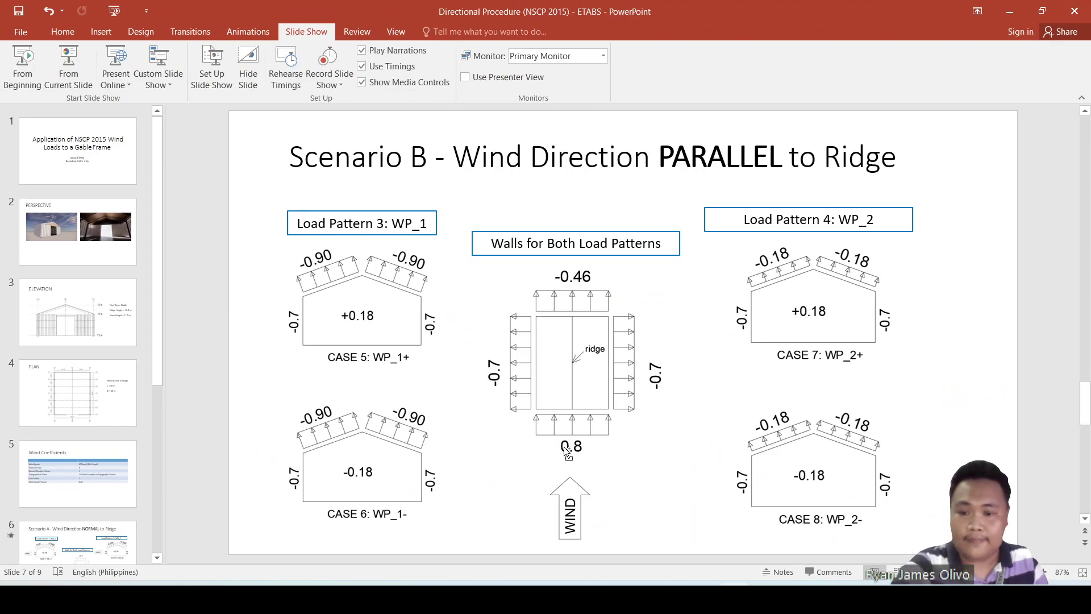
drag(587, 431, 598, 490)
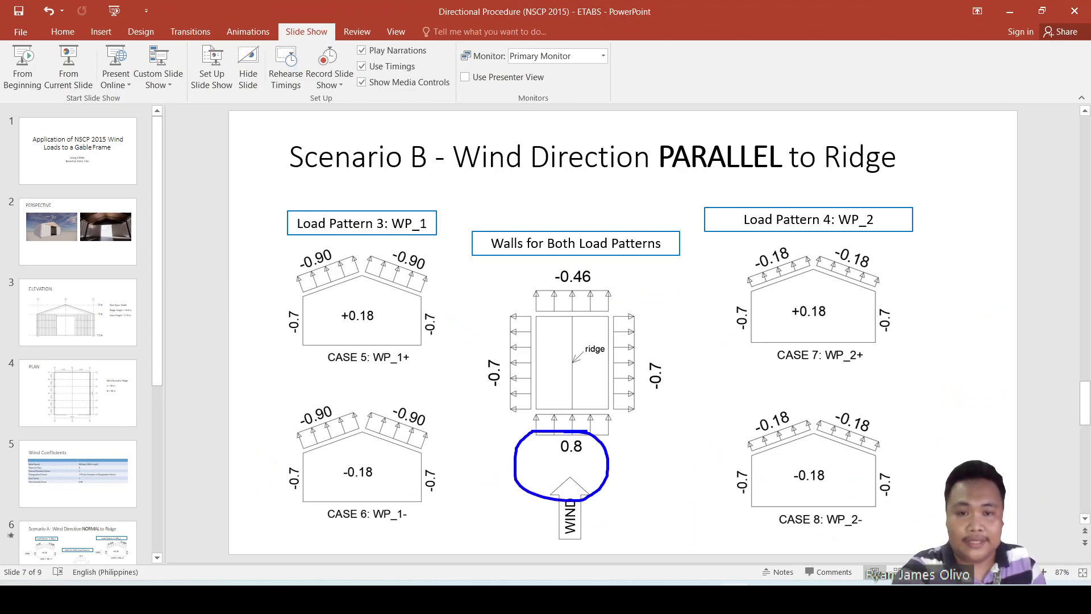
key(Escape)
drag(615, 5, 1090, 267)
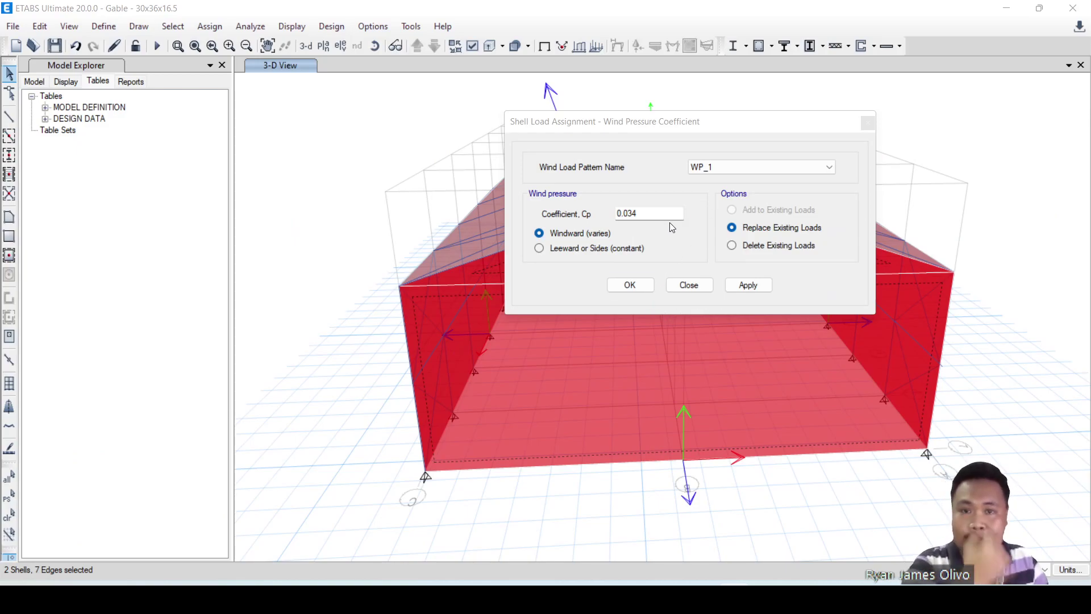
Assign a windward pressure coefficient of -0.8 to the selected end wall and gable shells for load pattern WP_1
double_click(647, 221)
text(-0.8)
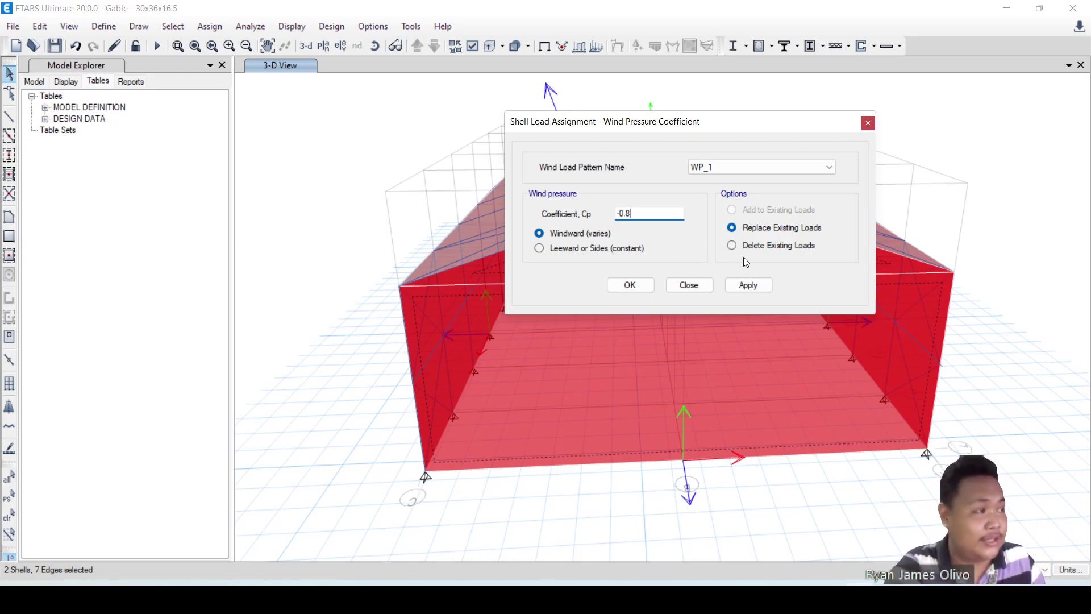
click(757, 288)
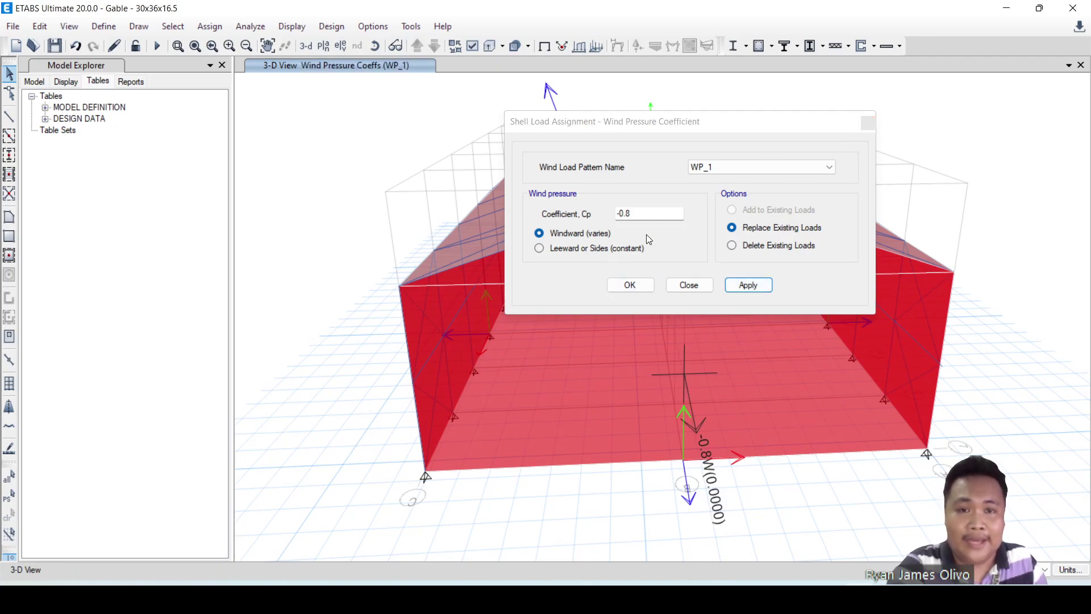
Reselect the same end wall and gable shells and assign them the -0.8 windward coefficient for load pattern WP_2
click(748, 168)
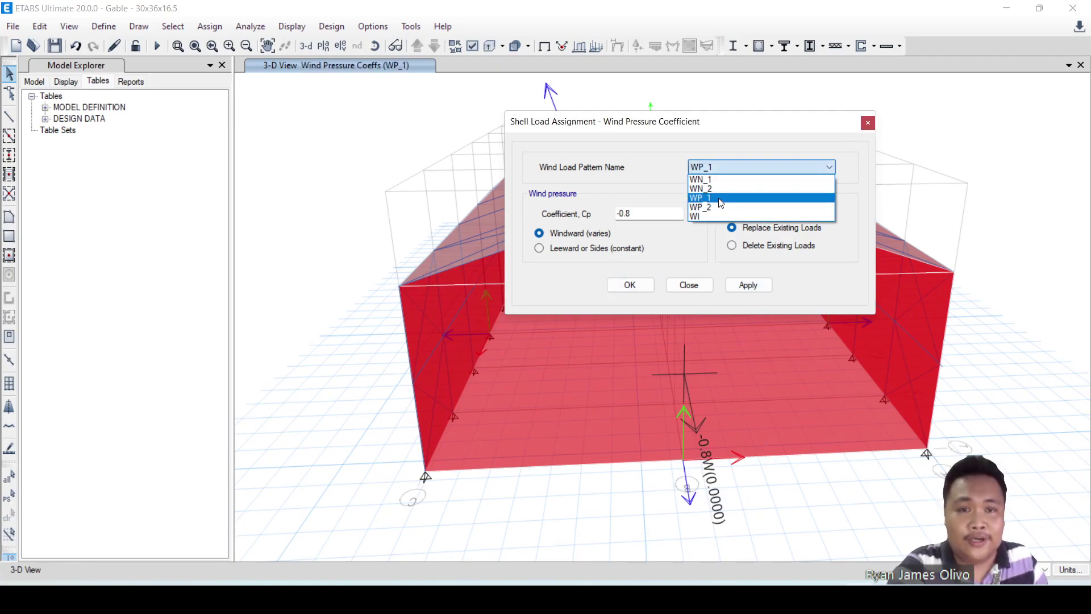
click(712, 209)
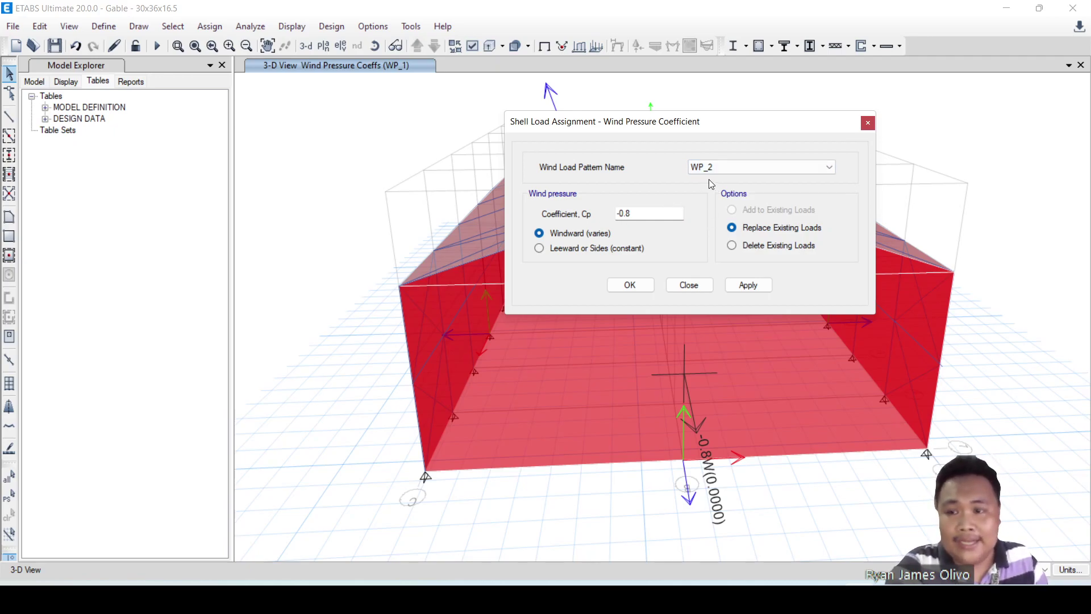
click(9, 496)
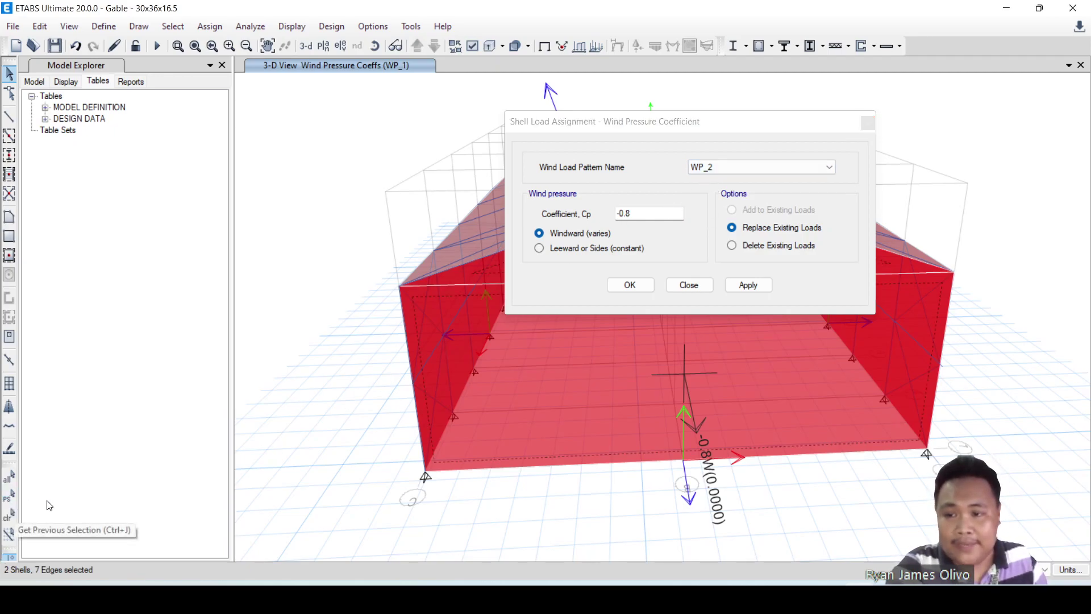
click(742, 287)
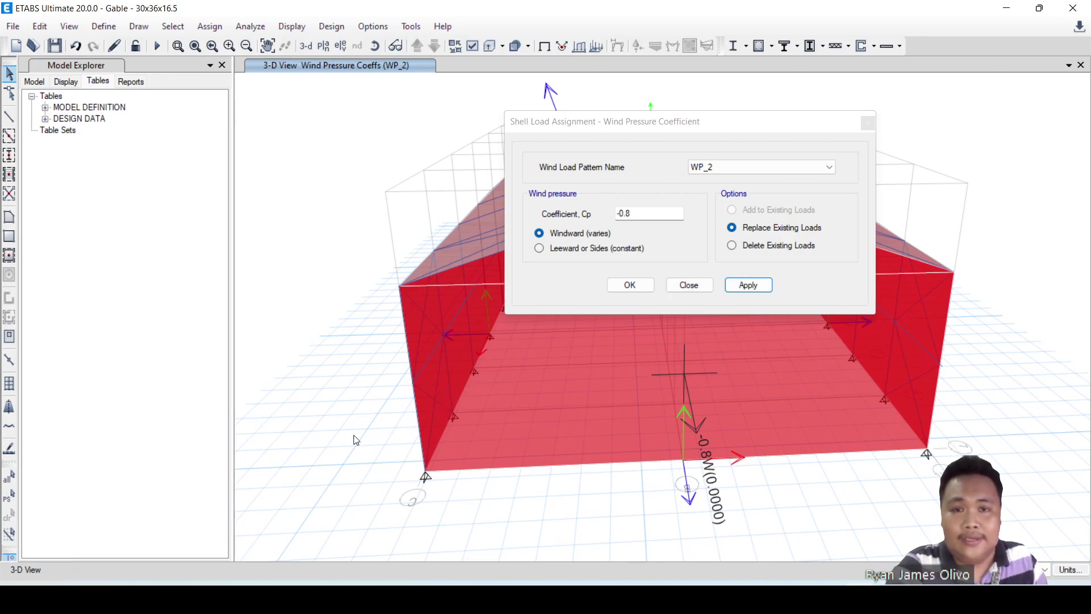
Select the shells of the two opposite side walls parallel to the ridge
shift+middle_drag(356, 439, 590, 353)
click(589, 352)
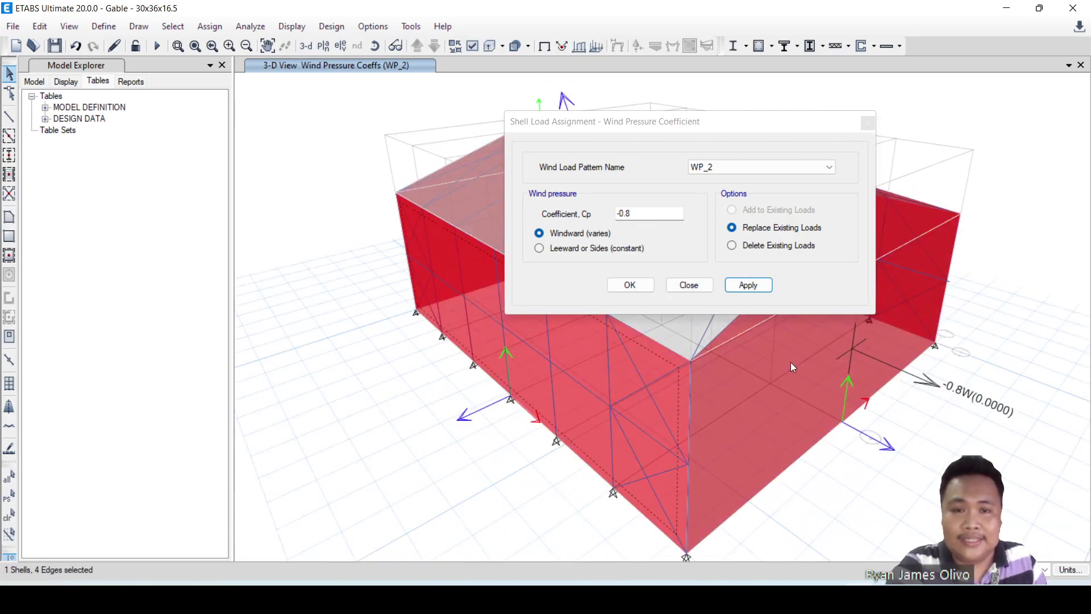
shift+middle_drag(992, 316, 787, 367)
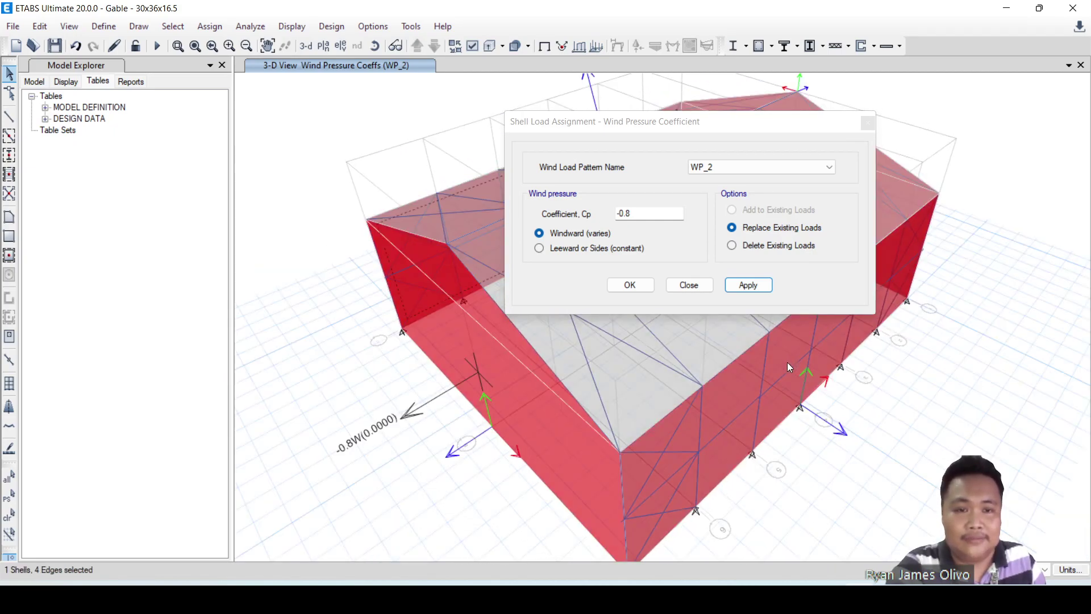
shift+middle_drag(425, 483, 316, 487)
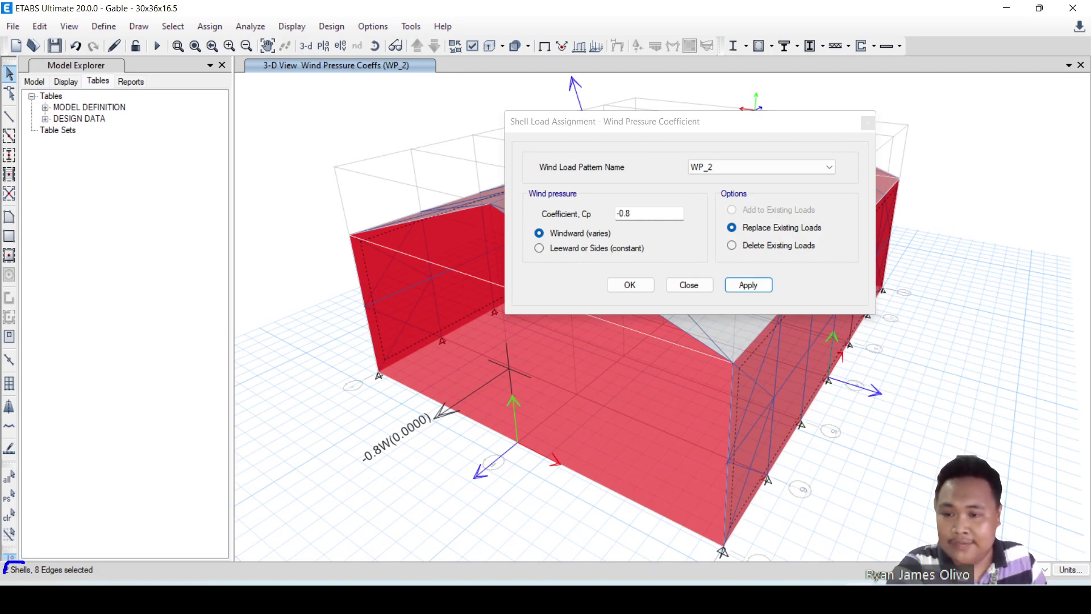
mouse_move(5, 572)
mouse_down()
mouse_move(41, 569)
mouse_move(19, 561)
mouse_up()
key(Escape)
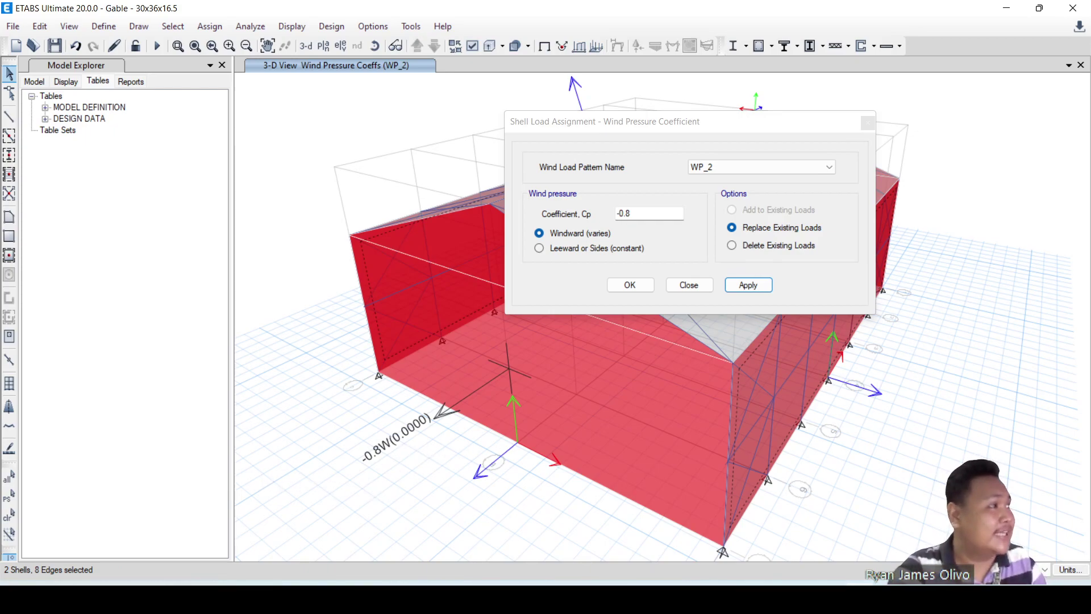
Switch to the PowerPoint presentation, check the side wall coefficients on the Scenario B slide, and return to ETABS
drag(1090, 253, 518, 233)
double_click(518, 233)
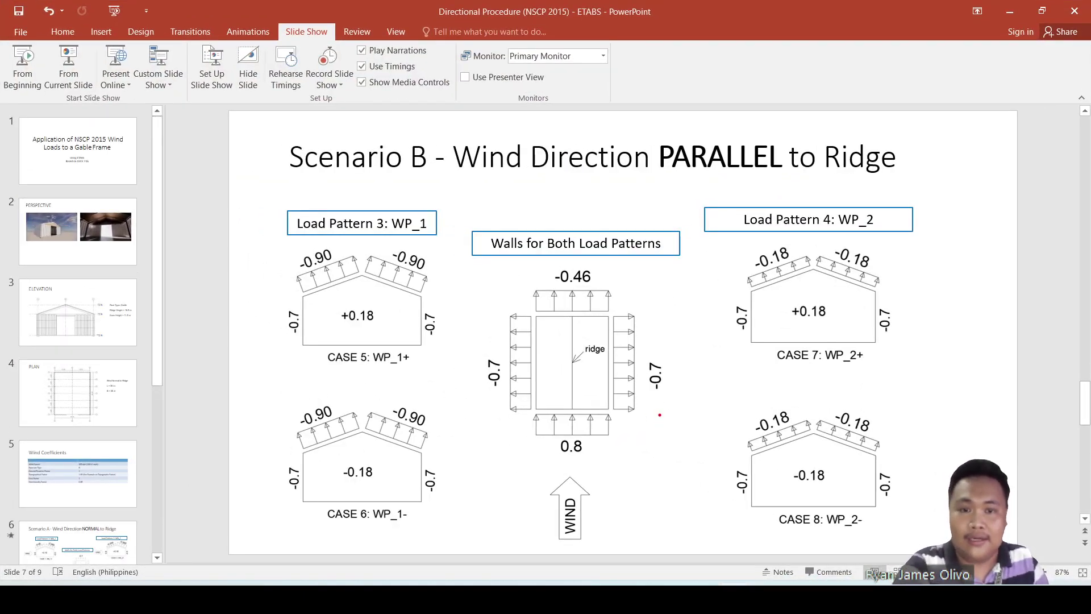
mouse_move(668, 344)
mouse_down()
mouse_move(682, 378)
mouse_move(664, 341)
mouse_up()
mouse_move(500, 341)
mouse_down()
mouse_move(482, 382)
mouse_move(508, 342)
mouse_up()
key(Escape)
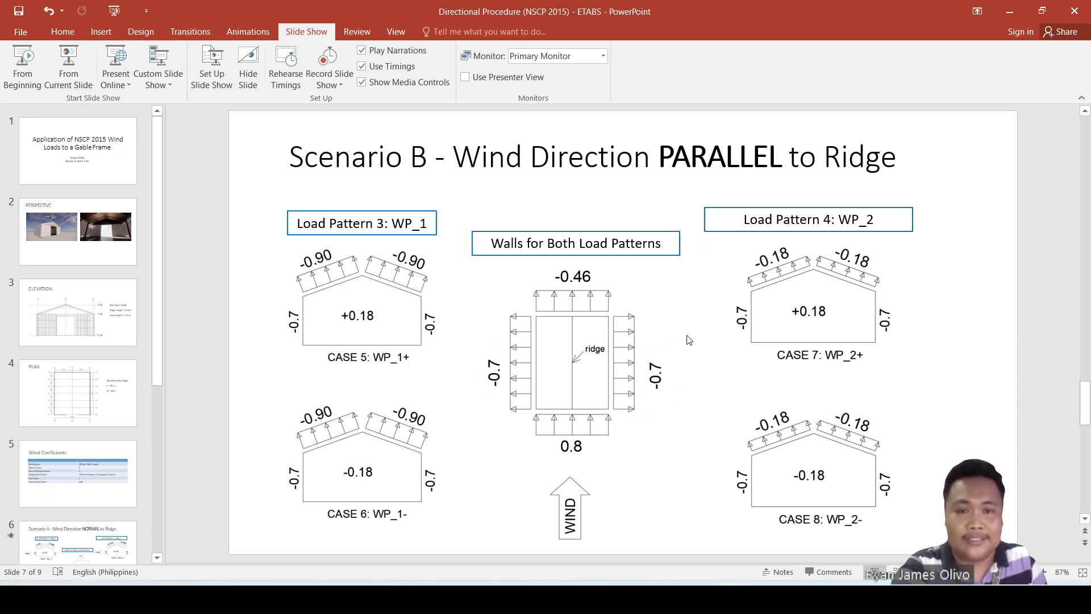
mouse_move(645, 13)
mouse_down()
mouse_move(694, 62)
mouse_move(1090, 68)
mouse_up()
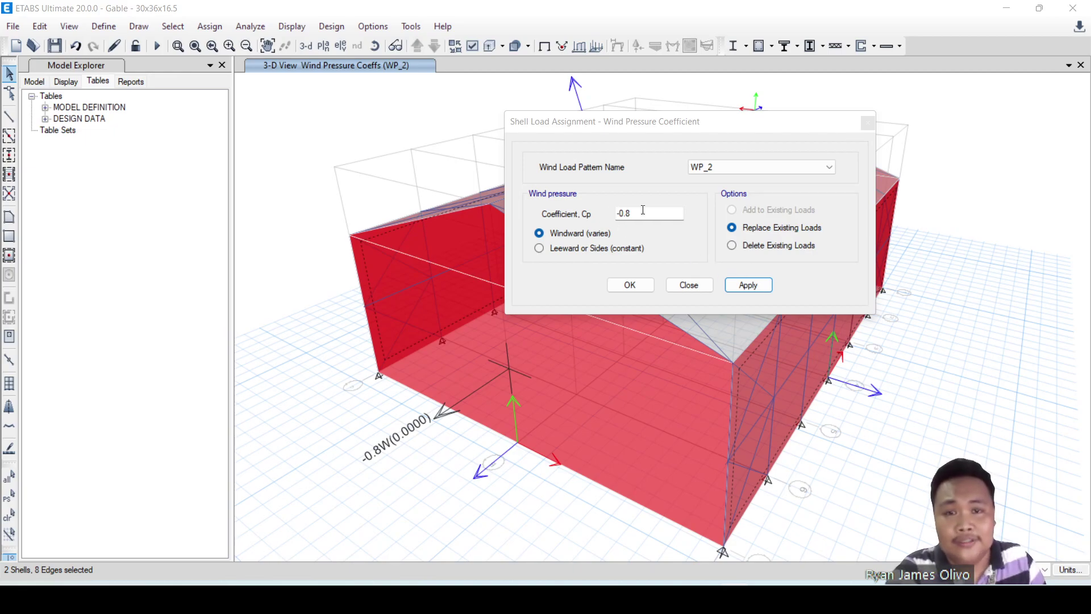
Assign a coefficient of 0.7 with the Leeward or Sides (constant) option to the selected side walls for load pattern WP_2
click(663, 217)
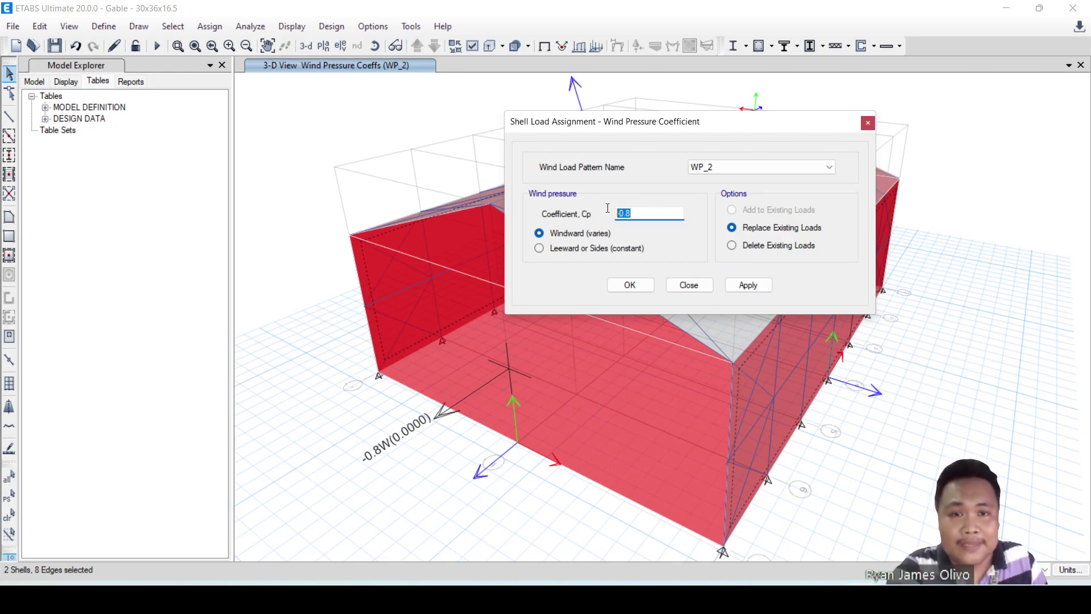
click(595, 247)
click(647, 212)
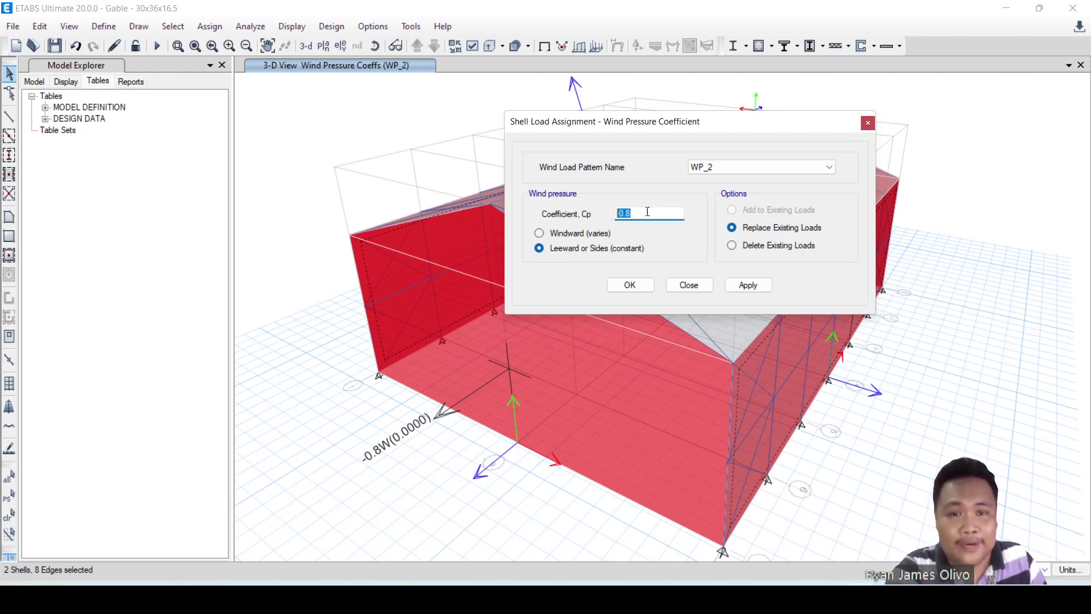
click(711, 172)
click(711, 171)
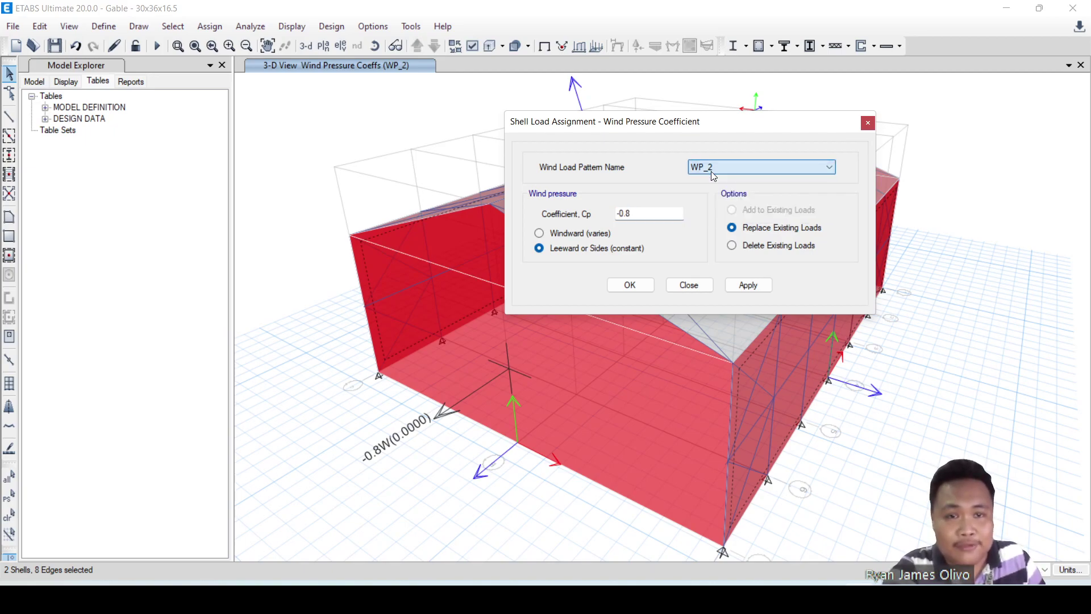
click(653, 214)
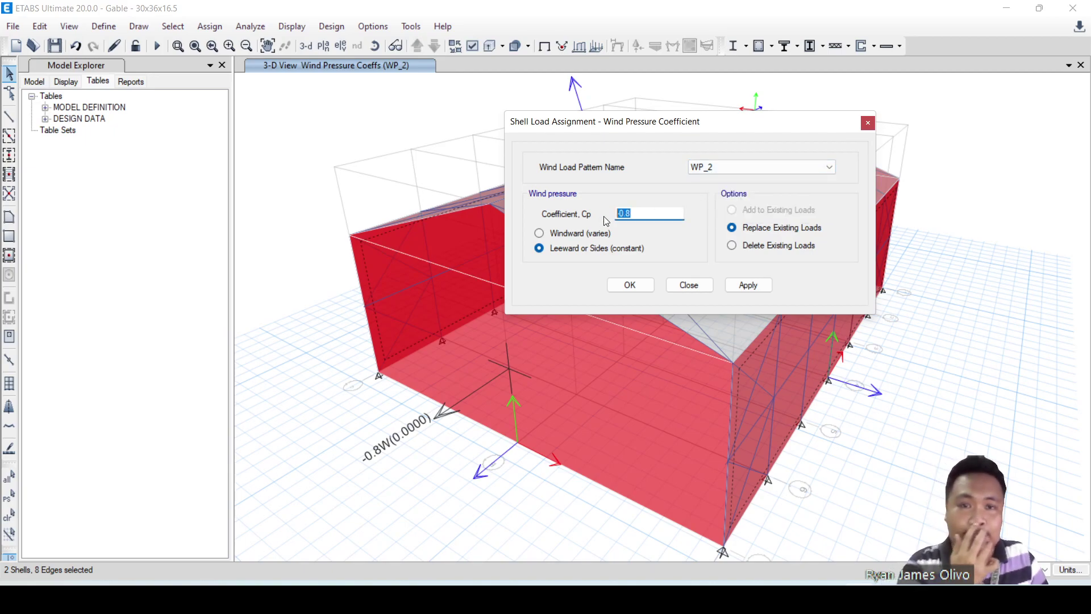
text(0)
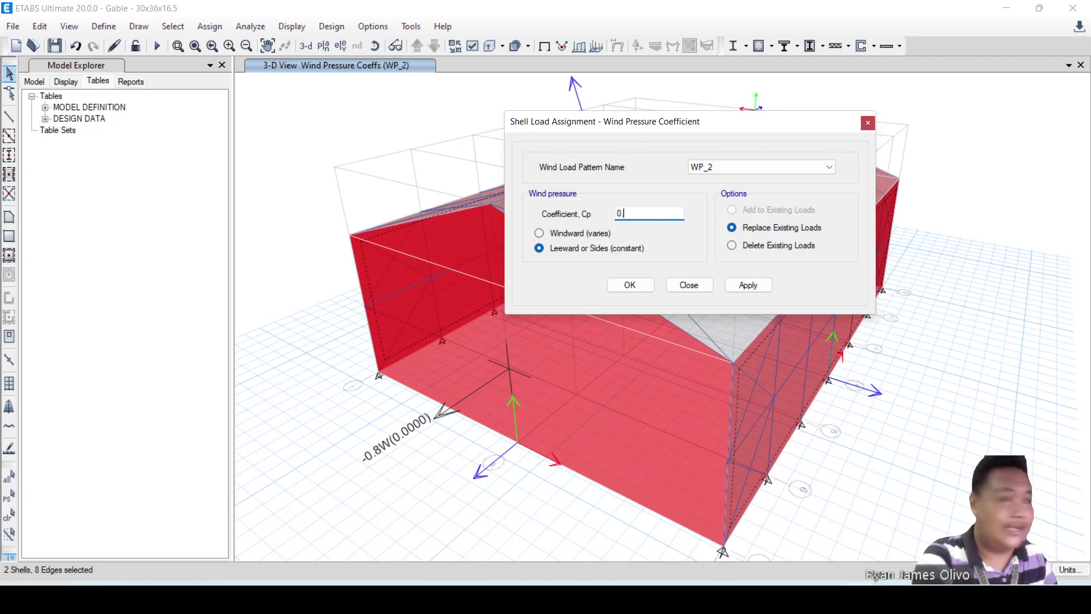
click(752, 285)
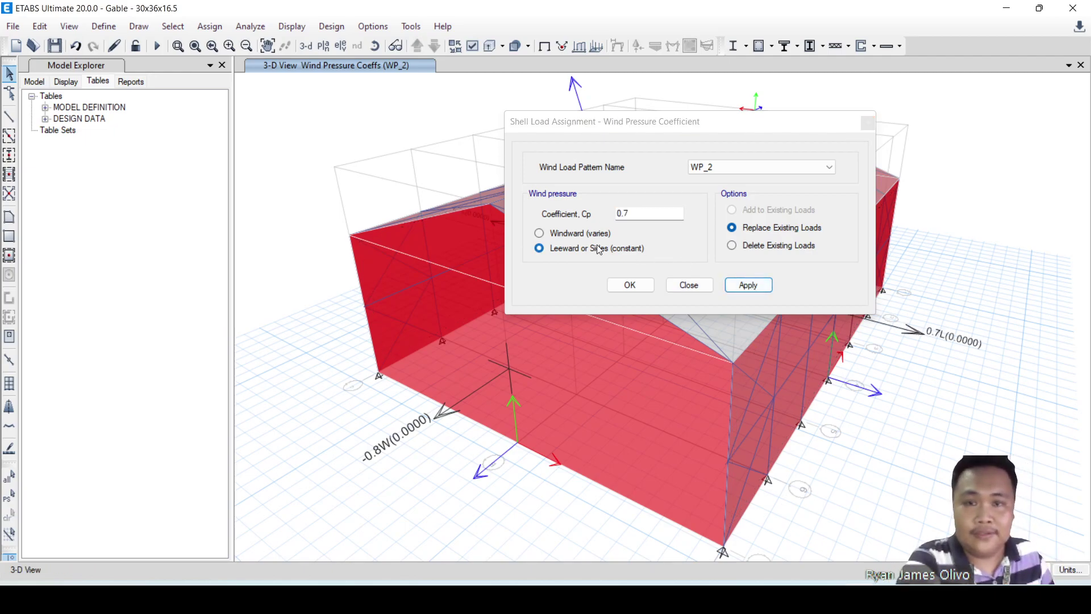
Reselect the side walls, assign them the same 0.7 constant coefficient for load pattern WP_1, and close the assignment dialog
click(710, 172)
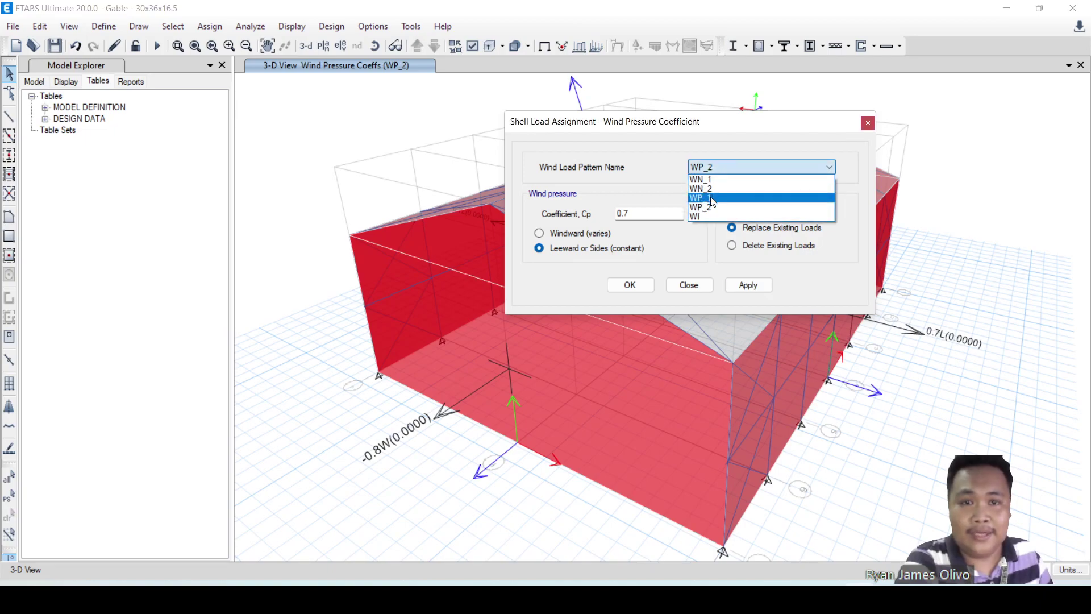
click(716, 197)
click(8, 497)
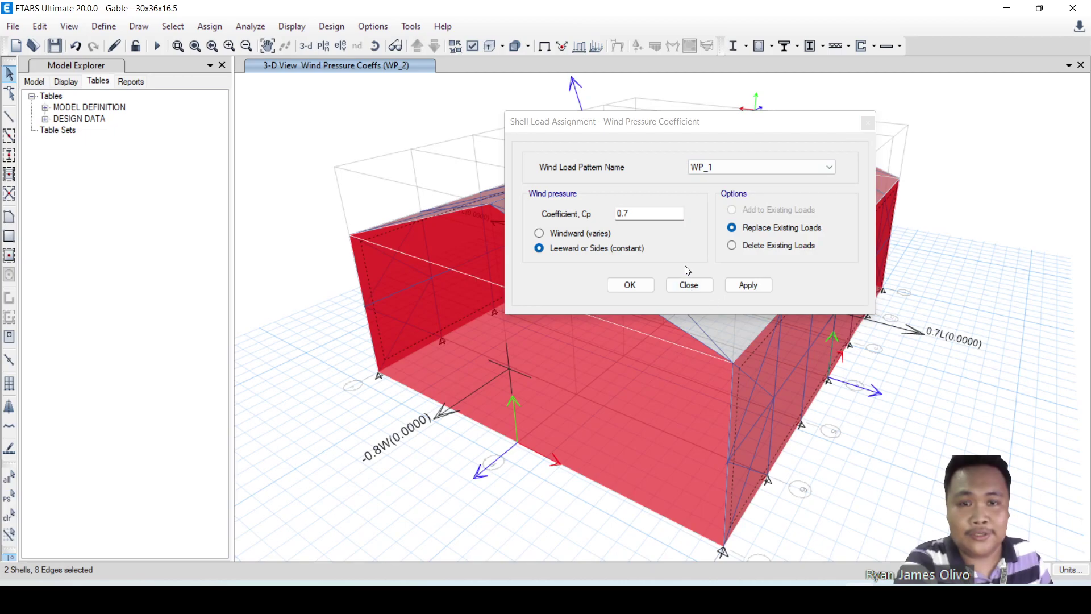
click(758, 285)
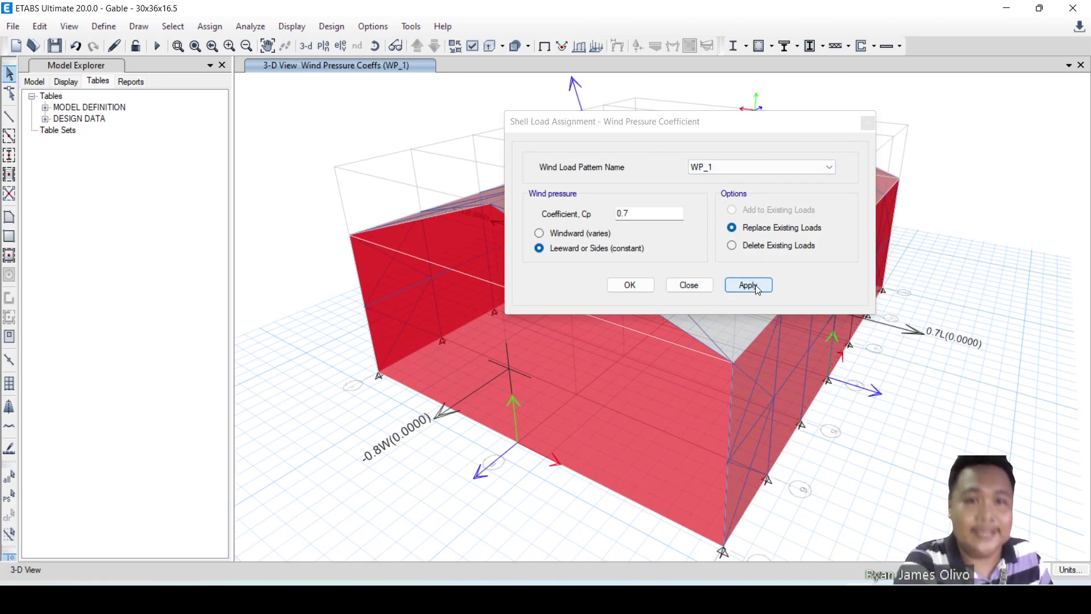
click(867, 123)
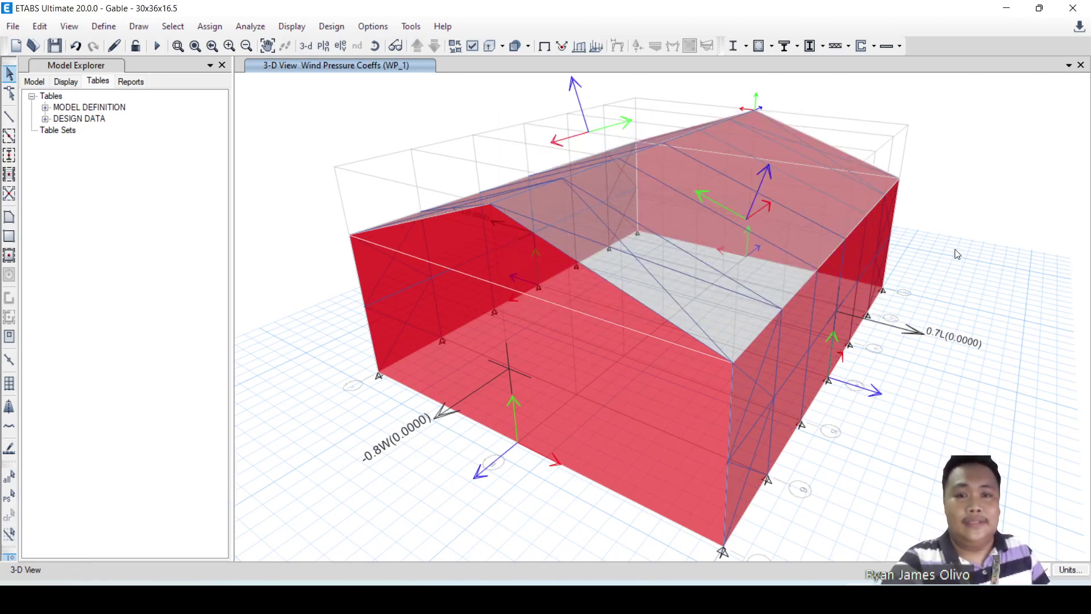
Select the rectangular shell of the opposite, leeward end wall and the triangular gable shell above it
shift+middle_drag(943, 281, 830, 373)
click(830, 373)
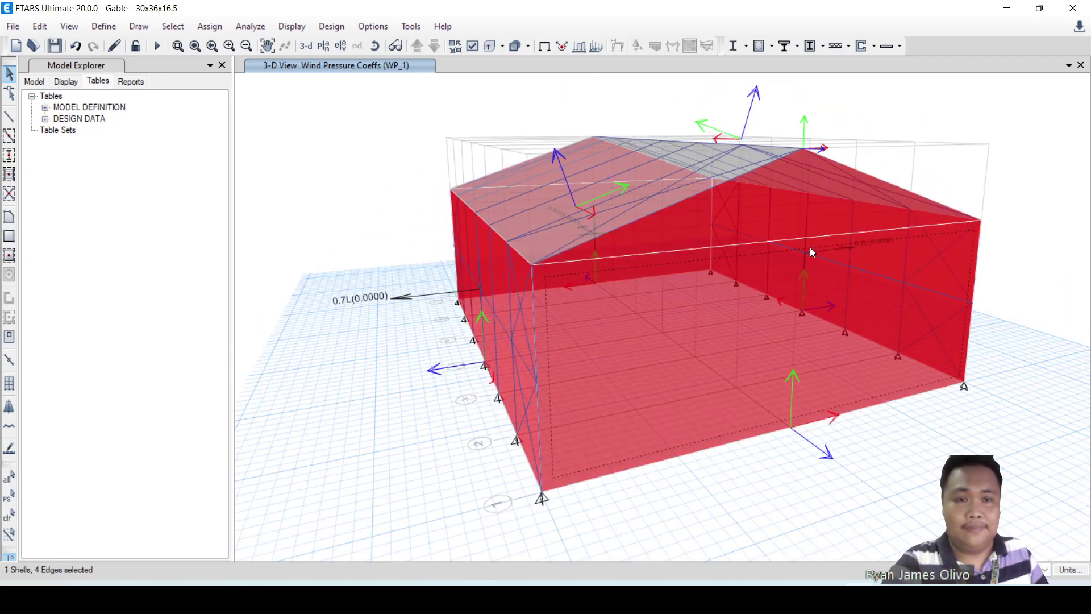
ctrl+click(803, 213)
key(Return)
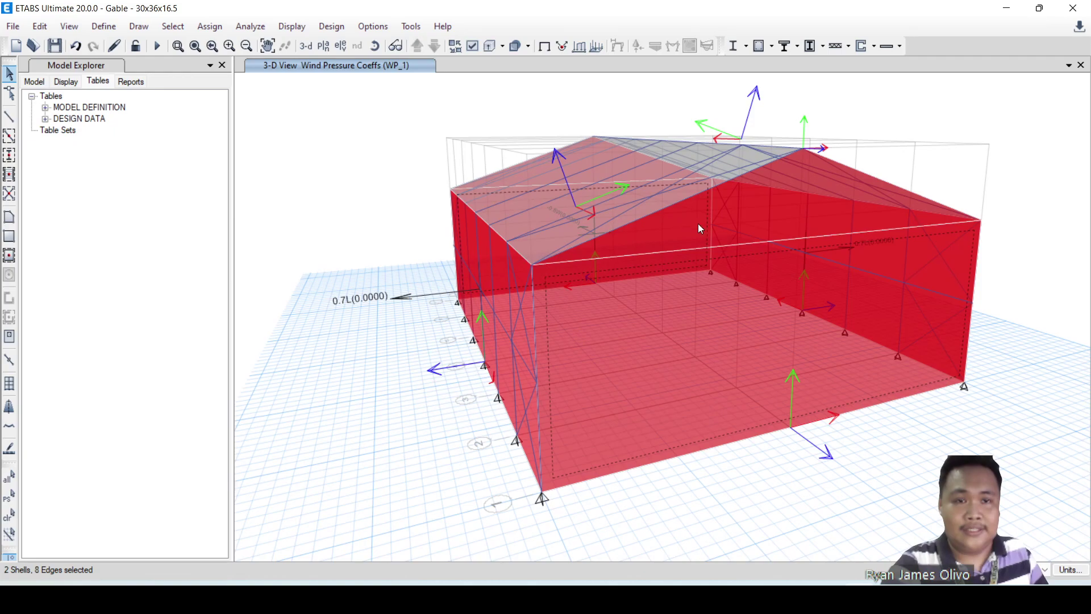
click(750, 221)
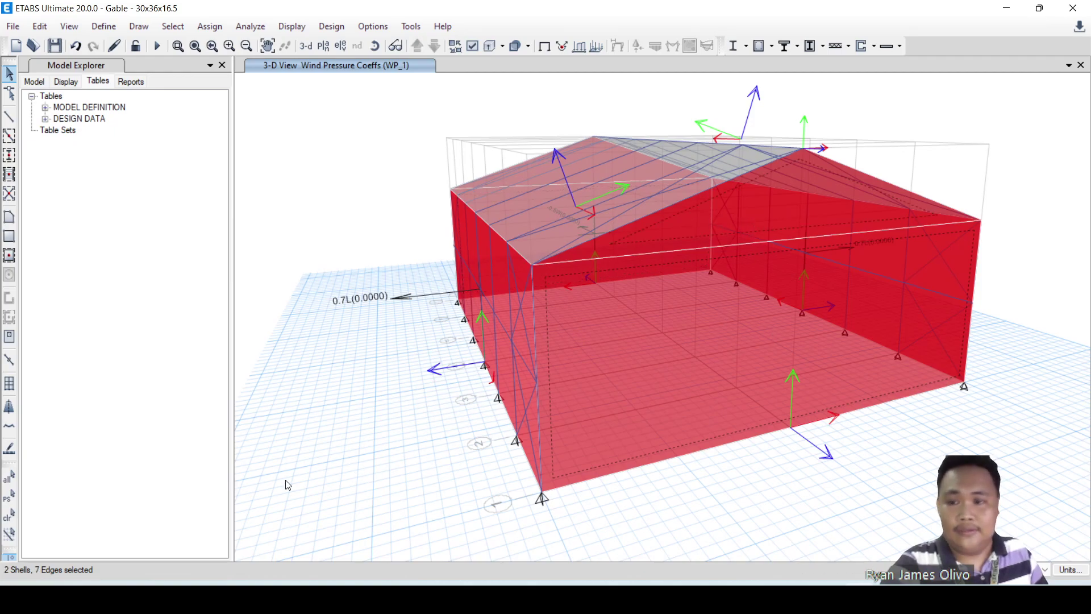
Switch to the PowerPoint presentation, check the leeward wall coefficient on the Scenario B slide, and return to ETABS
drag(1090, 154, 573, 139)
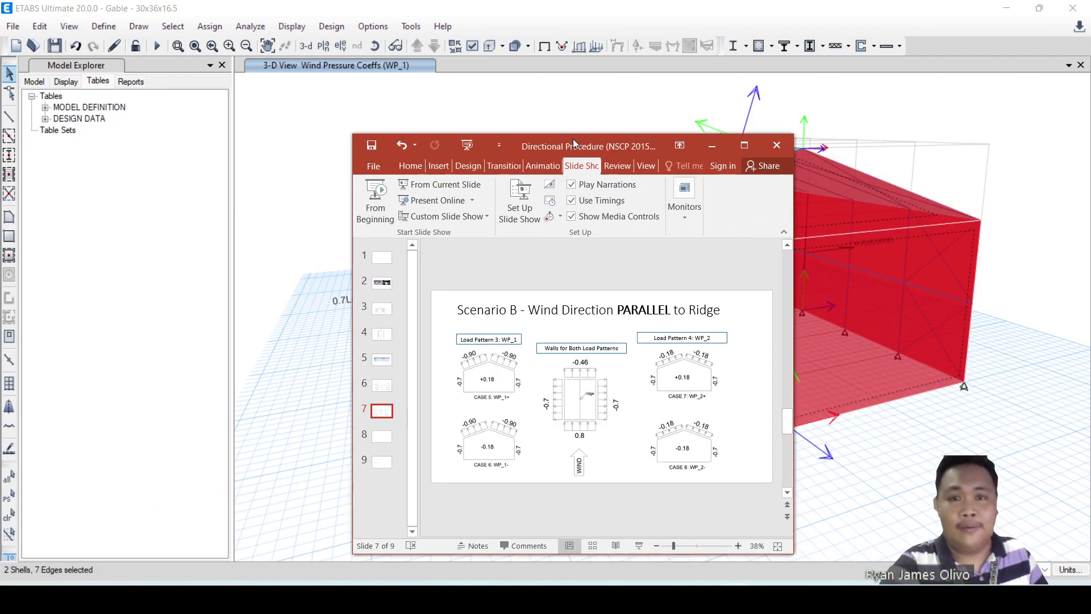
double_click(573, 139)
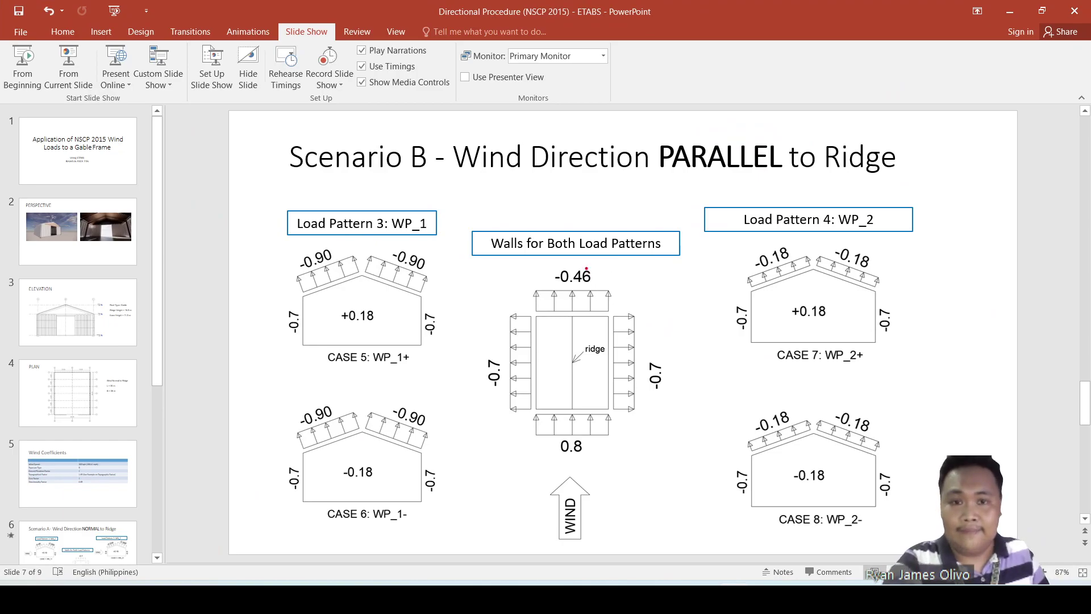
mouse_move(594, 251)
mouse_down()
mouse_move(555, 254)
mouse_move(613, 276)
mouse_move(584, 246)
mouse_up()
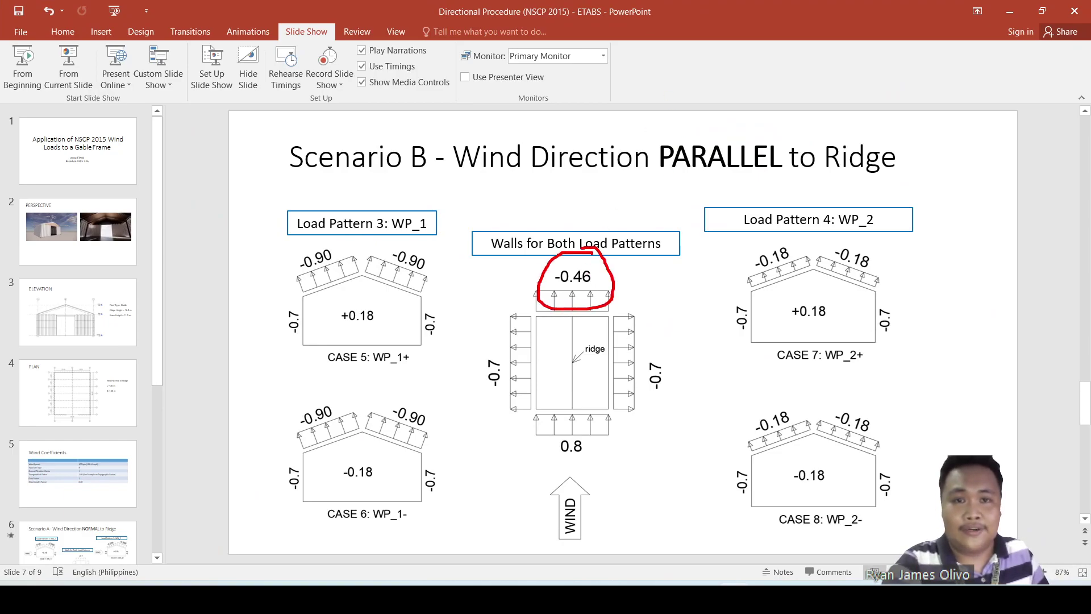
key(Escape)
drag(585, 14, 1090, 171)
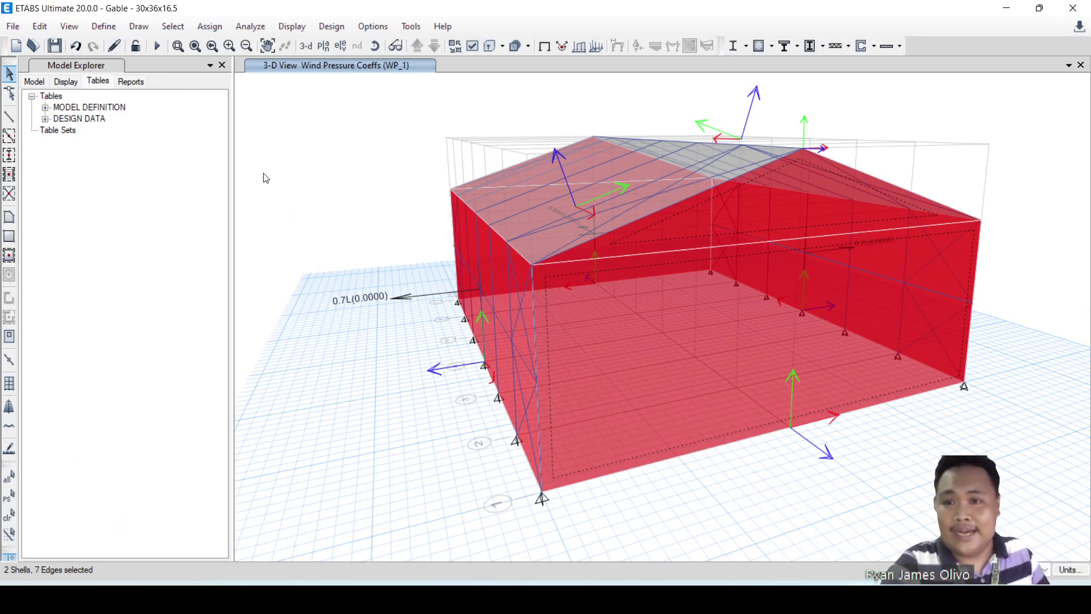
Assign a wind pressure coefficient of 0.46 with the Leeward or Sides (constant) option to the selected leeward end-wall shells for load pattern WP_1
click(209, 26)
mouse_move(273, 179)
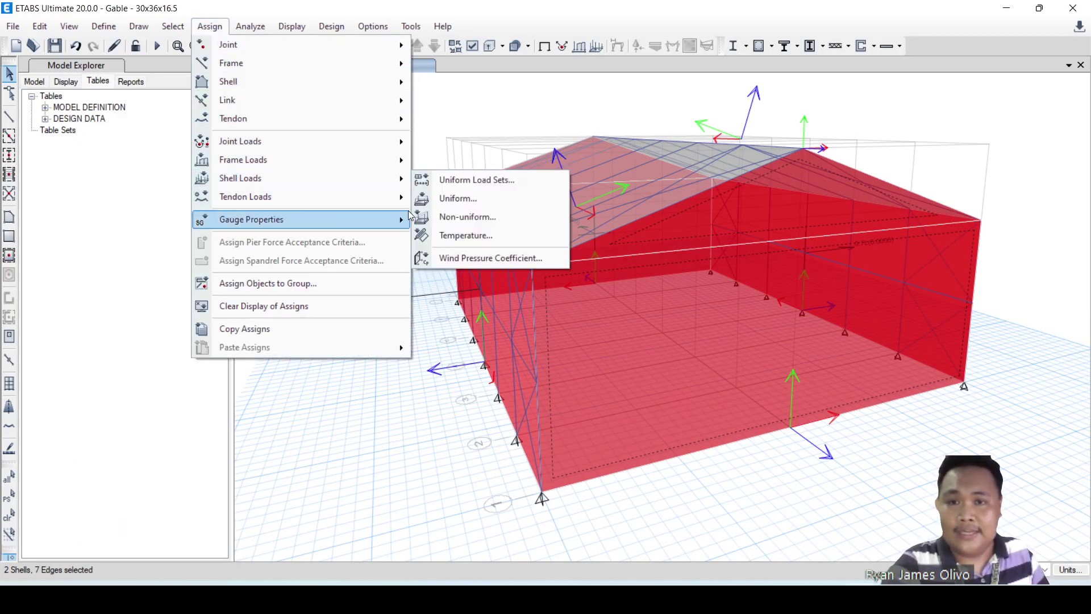
click(462, 255)
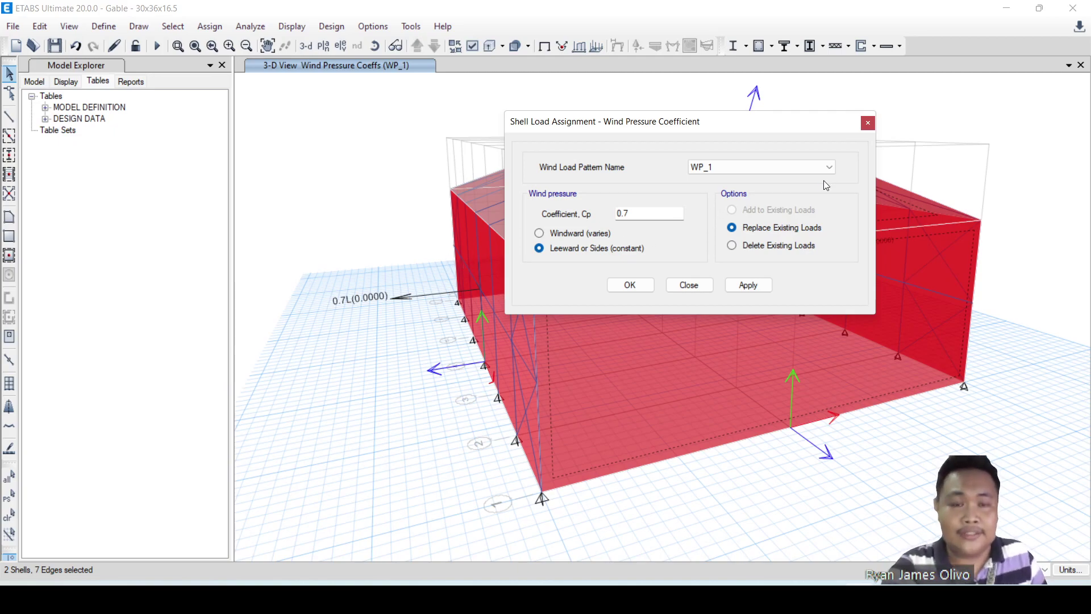
drag(659, 216, 519, 227)
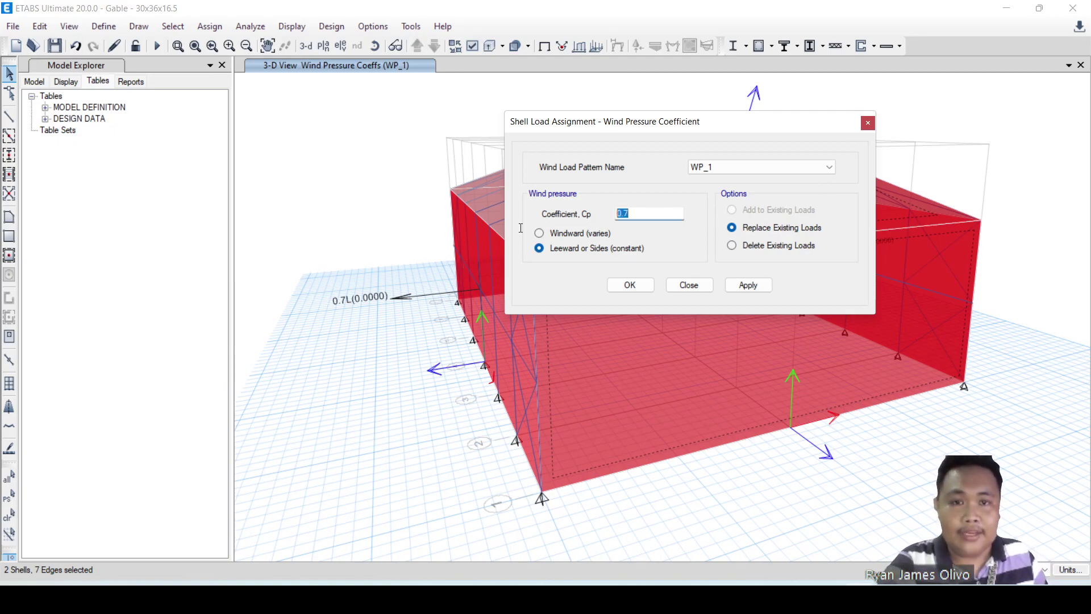
click(790, 168)
click(735, 199)
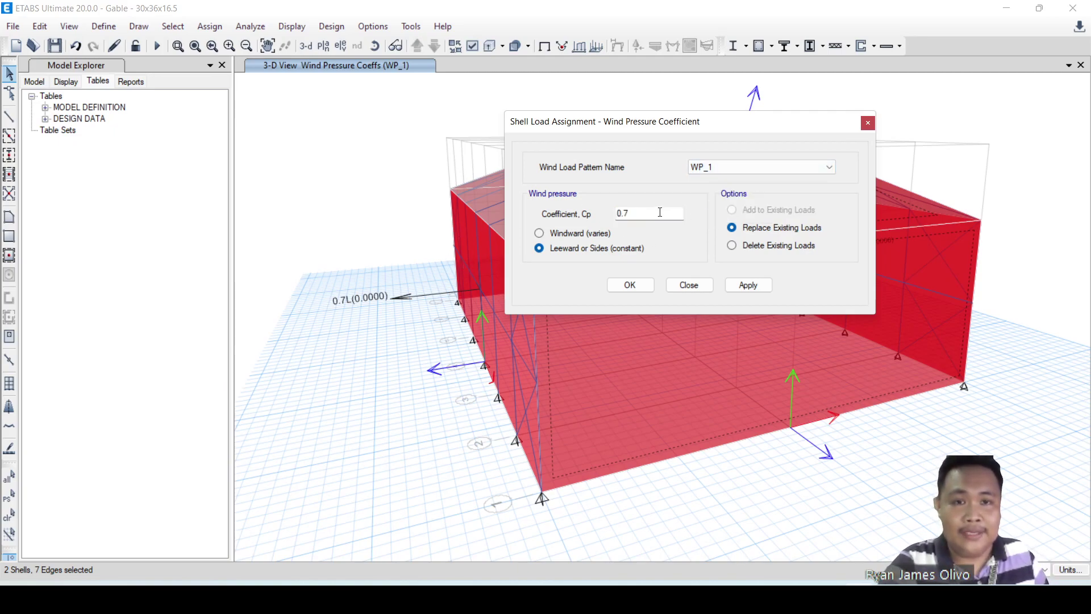
drag(660, 212, 508, 229)
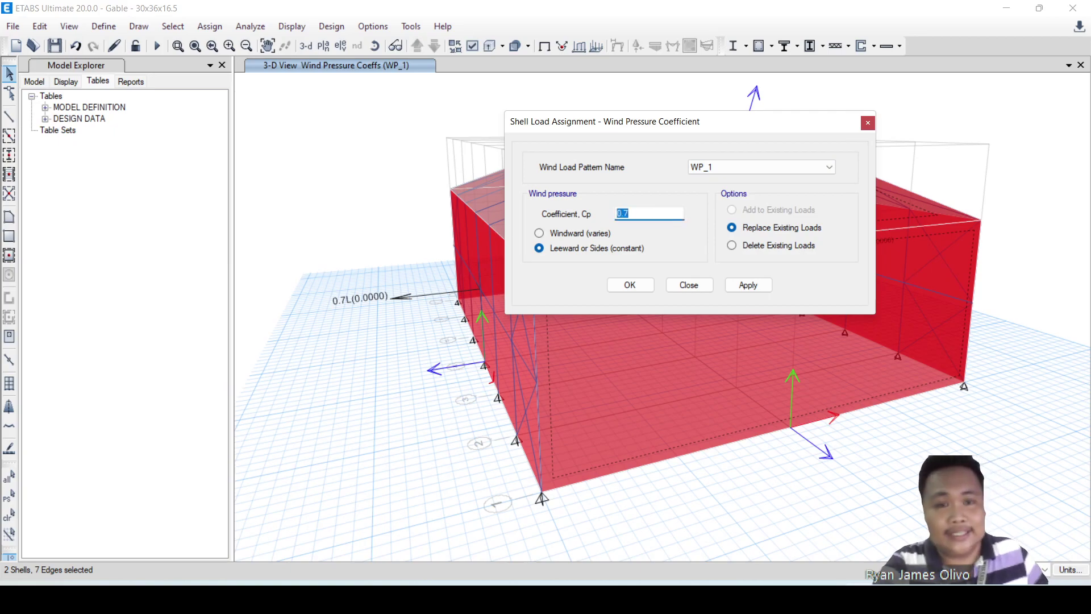
text(0.46)
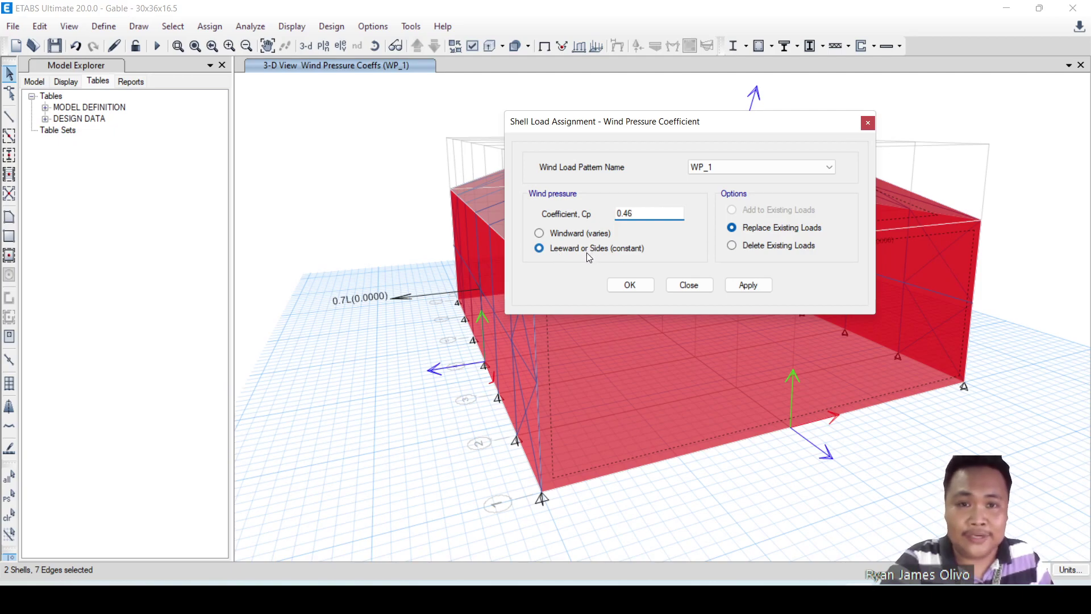
click(747, 286)
Reselect the leeward end-wall shells, assign them the same 0.46 constant coefficient for load pattern WP_2, and close the assignment dialog
click(738, 167)
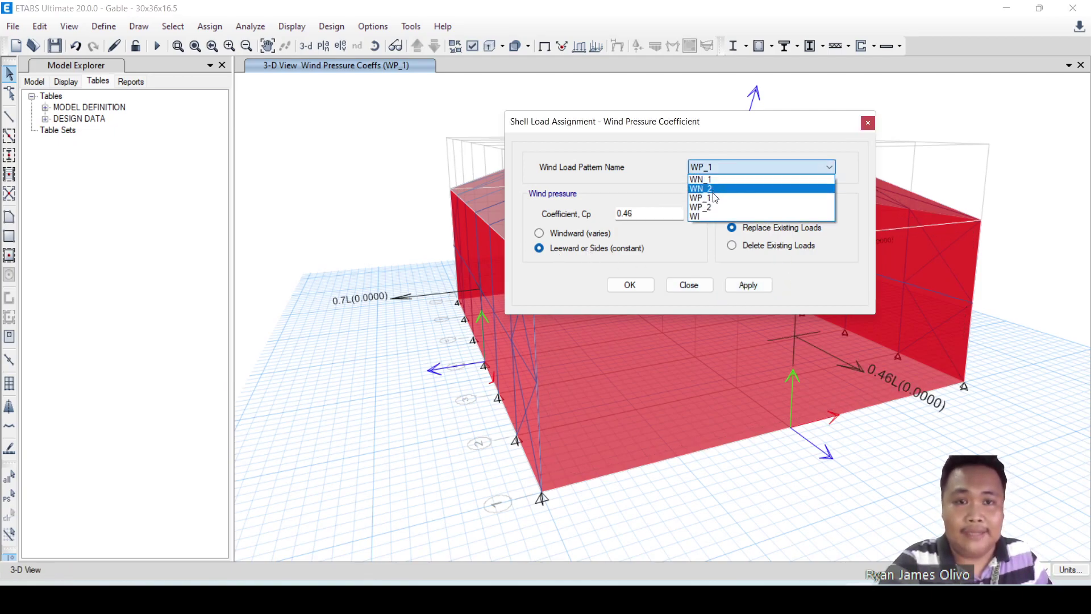
click(714, 207)
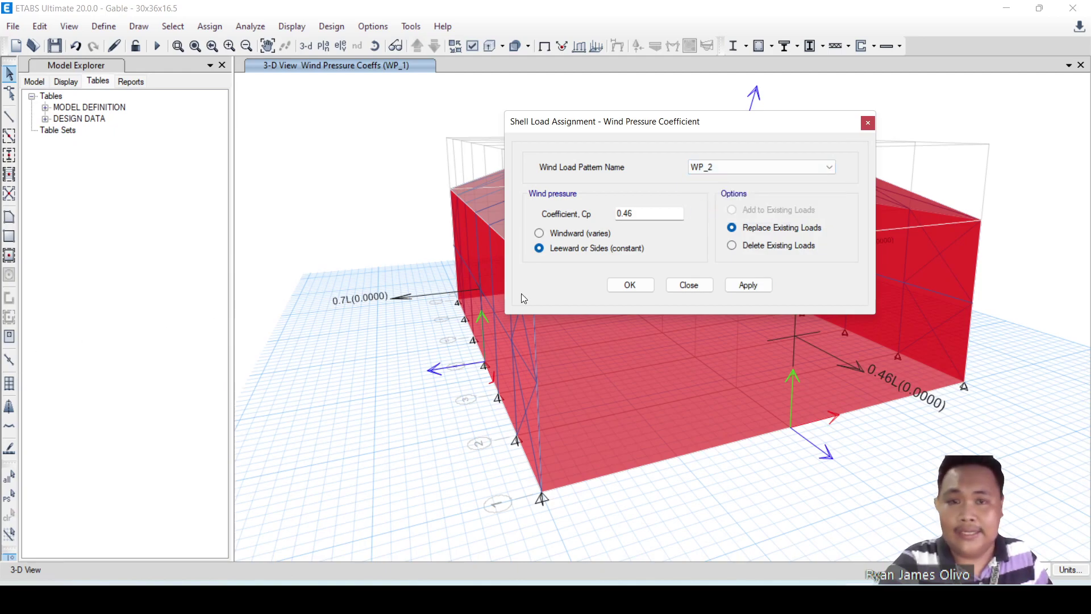
click(12, 476)
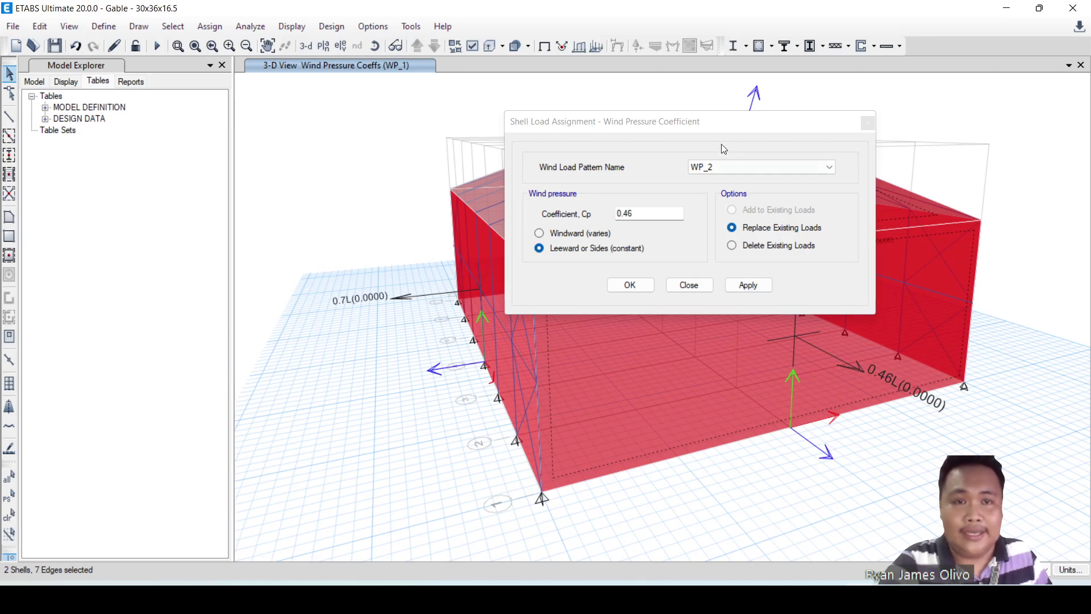
drag(720, 133, 373, 98)
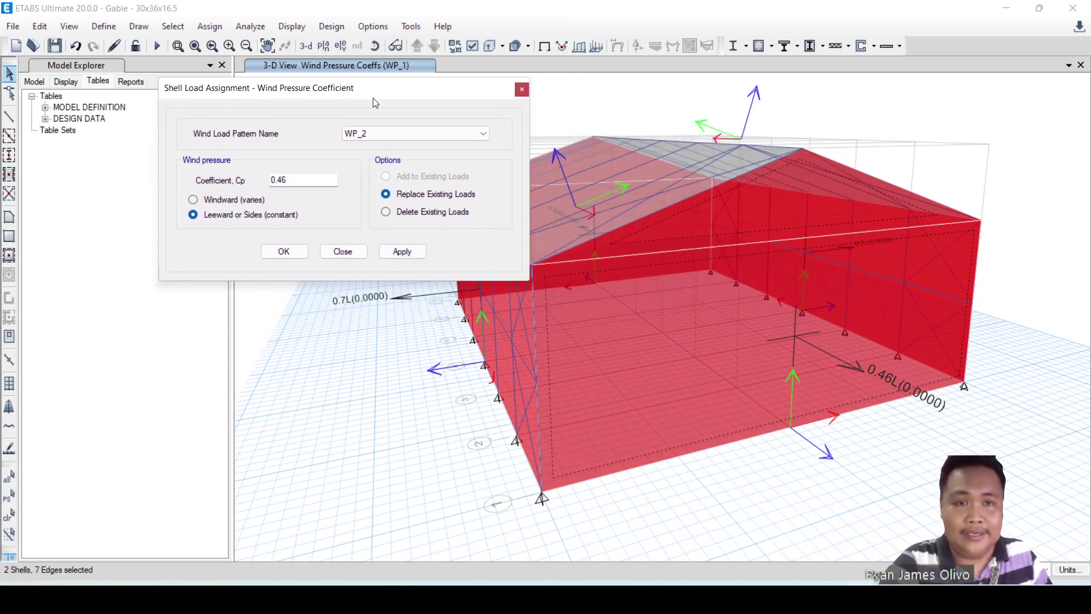
click(415, 252)
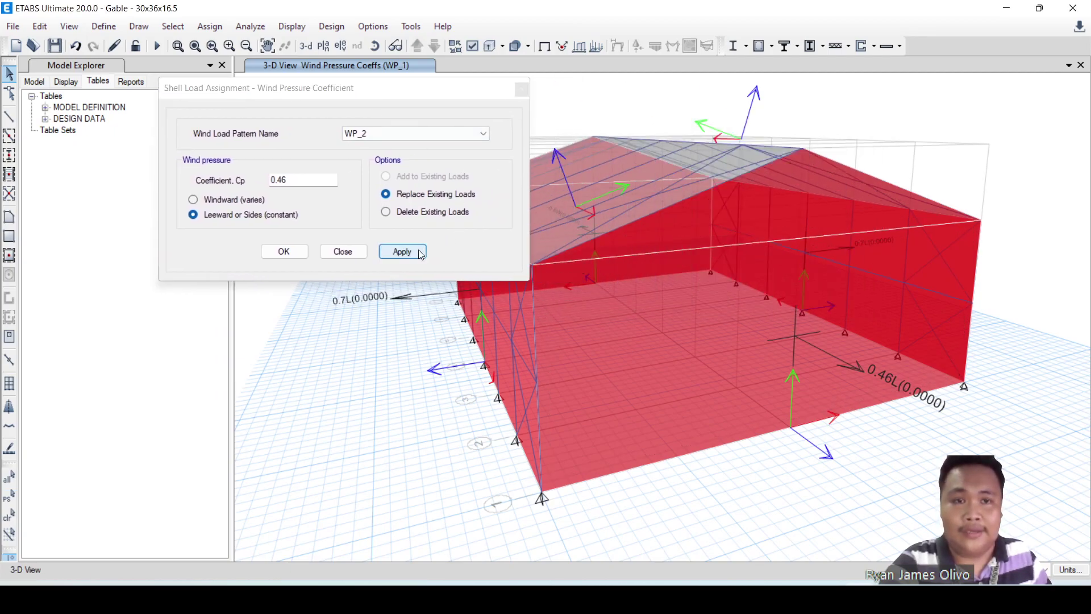
click(518, 94)
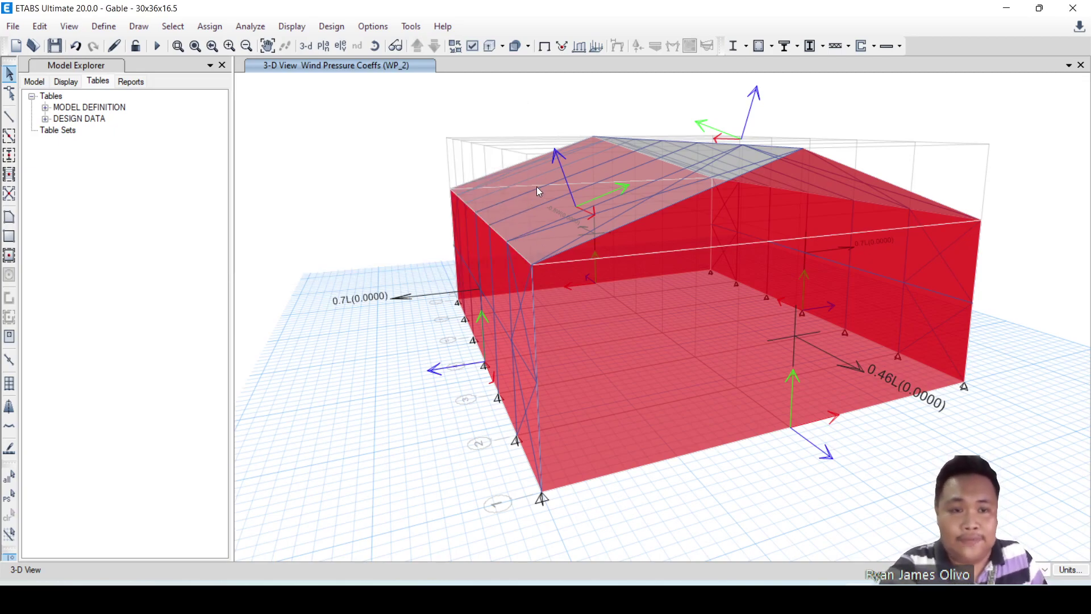
Select the shells of both roof slopes
shift+middle_drag(411, 432, 790, 506)
click(806, 347)
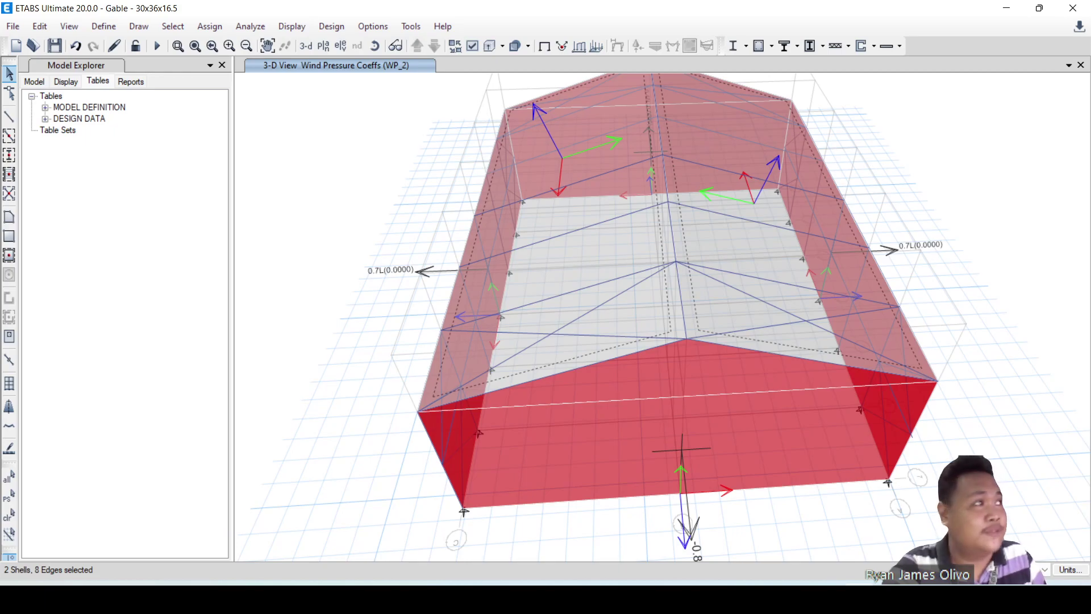
Switch to the PowerPoint presentation, check the roof coefficients for WP_1 and WP_2 on the Scenario B slide, and return to ETABS
drag(1090, 35, 626, 49)
double_click(626, 49)
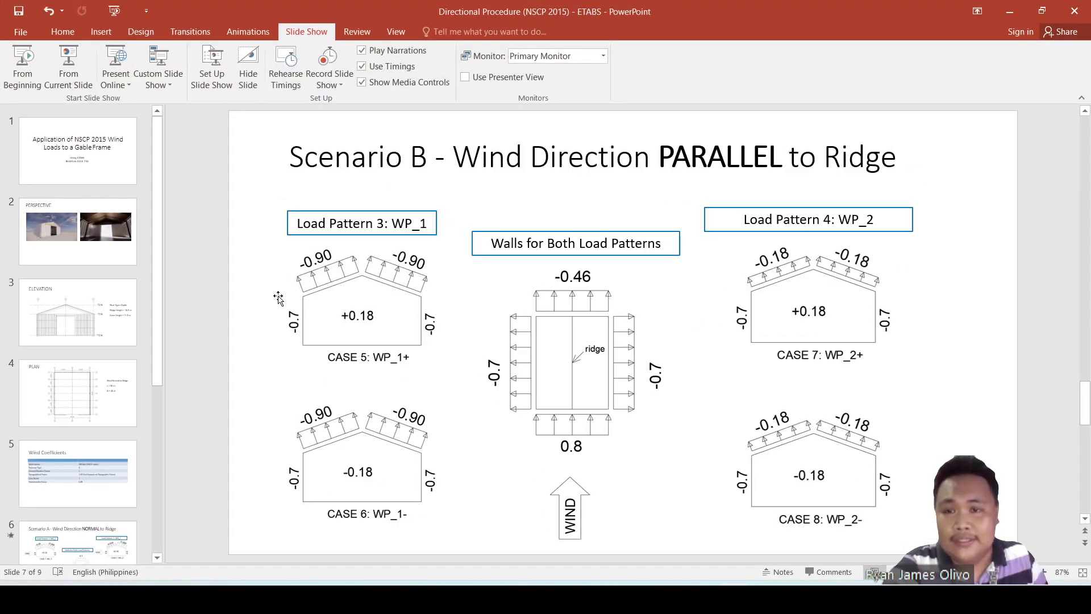
mouse_move(375, 233)
mouse_down()
mouse_move(271, 245)
mouse_move(372, 249)
mouse_move(406, 233)
mouse_move(409, 299)
mouse_move(390, 244)
mouse_up()
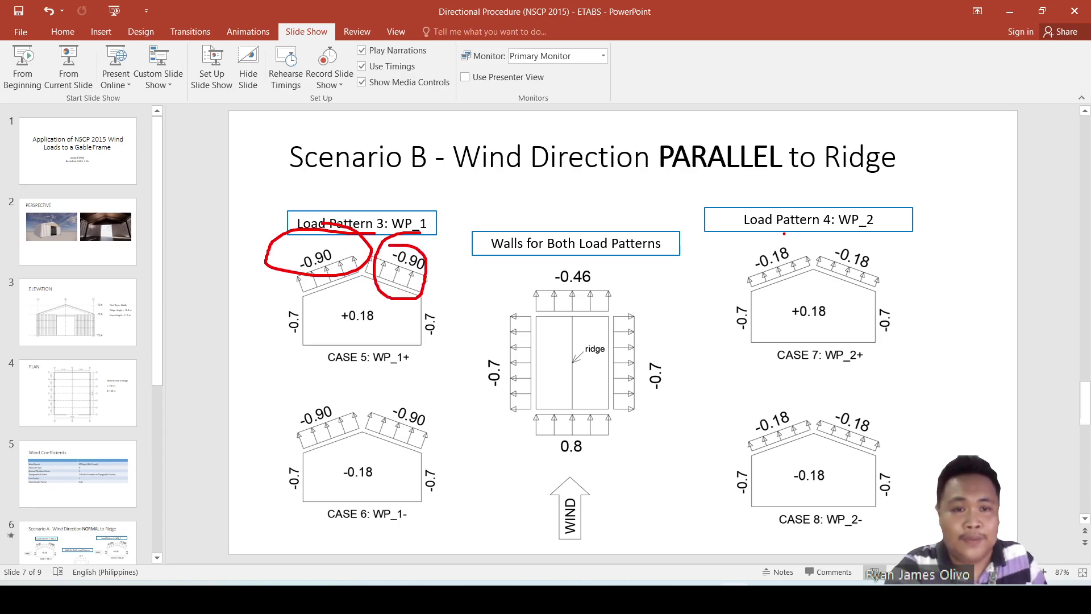
mouse_move(784, 233)
mouse_down()
mouse_move(798, 259)
mouse_move(790, 230)
mouse_up()
mouse_move(902, 230)
mouse_down()
mouse_move(819, 267)
mouse_move(857, 232)
mouse_up()
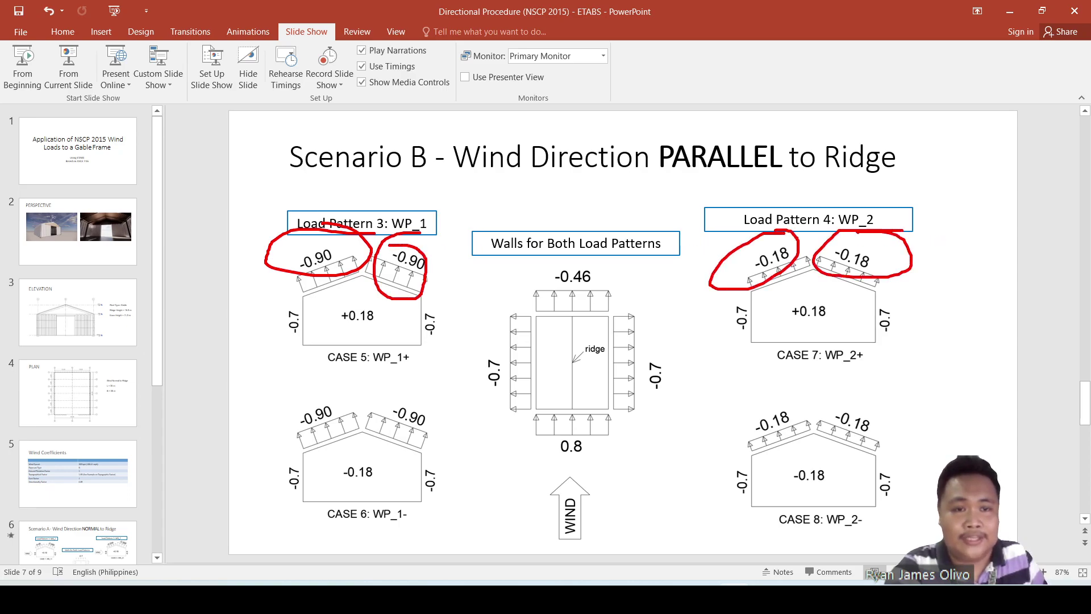
drag(557, 180, 857, 170)
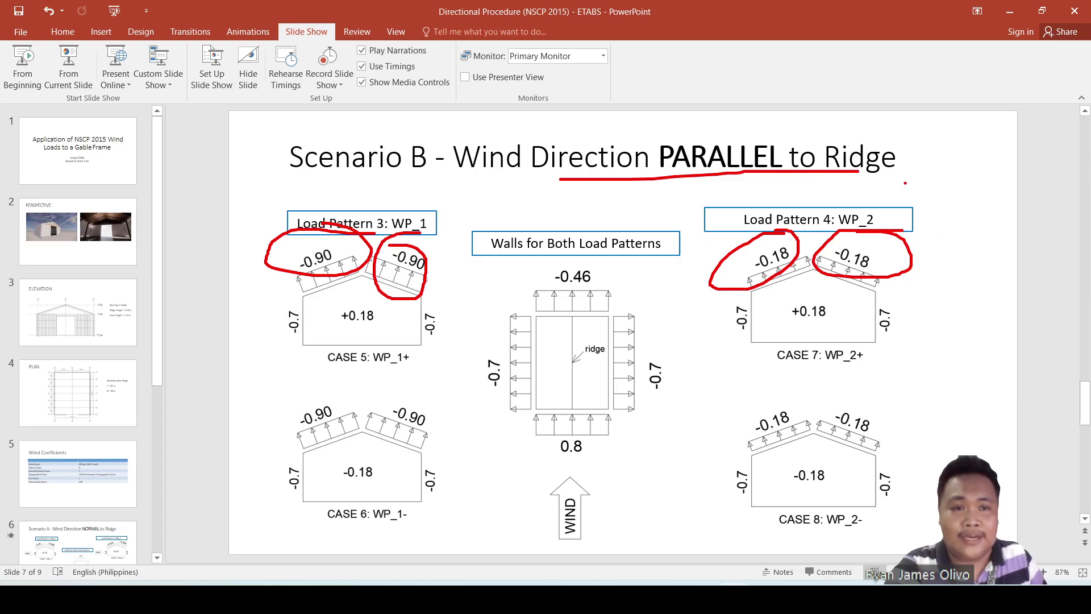
key(Escape)
click(1009, 12)
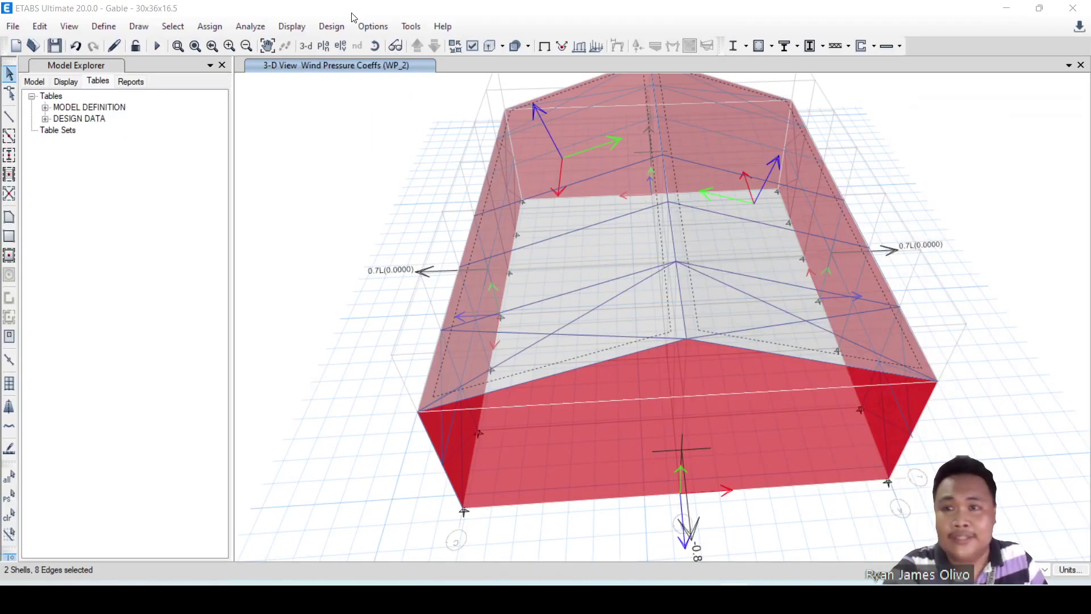
Assign a wind pressure coefficient of 0.90 with the Leeward or Sides (constant) option to the selected roof shells for load pattern WP_1
shift+middle_drag(378, 294, 366, 226)
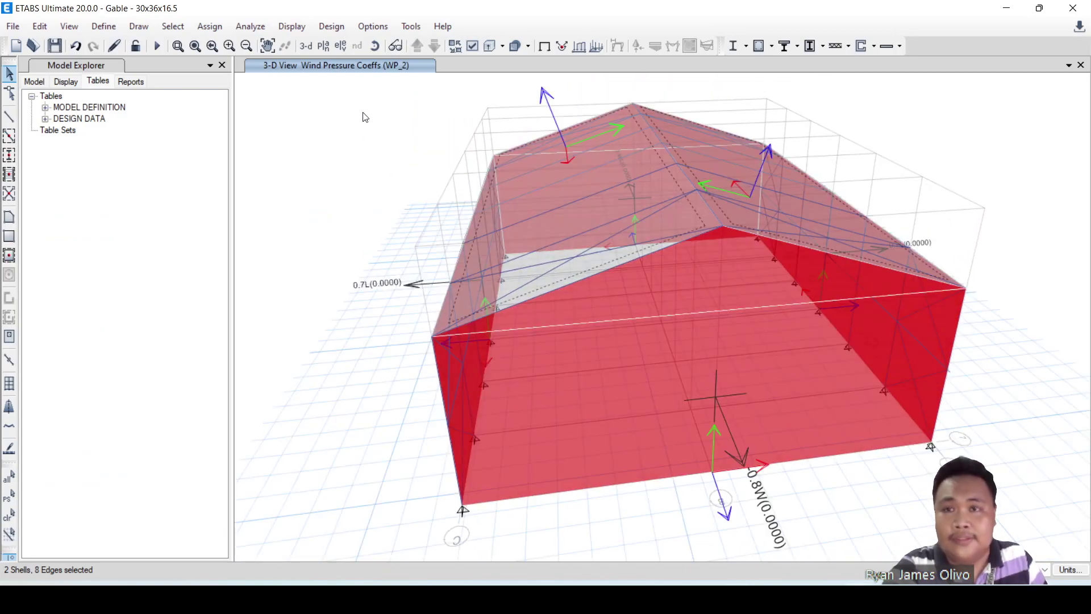
click(209, 26)
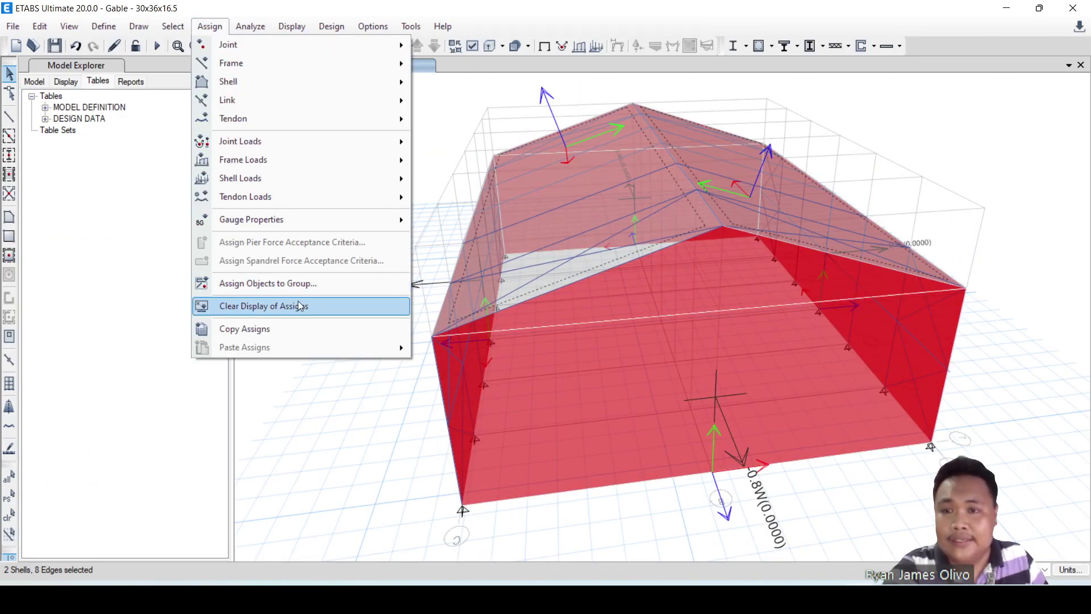
mouse_move(274, 178)
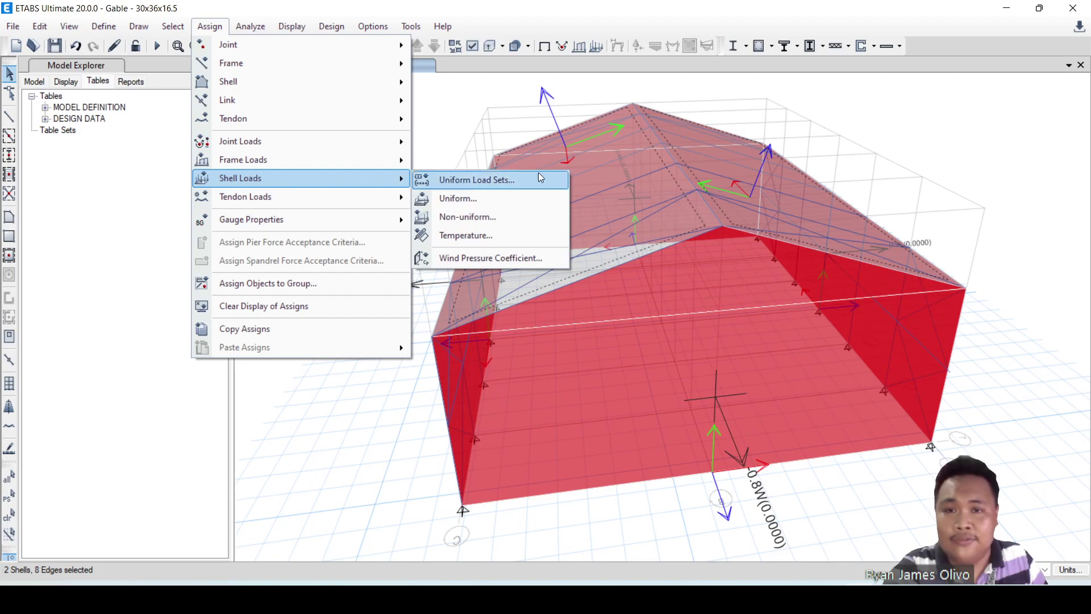
click(471, 256)
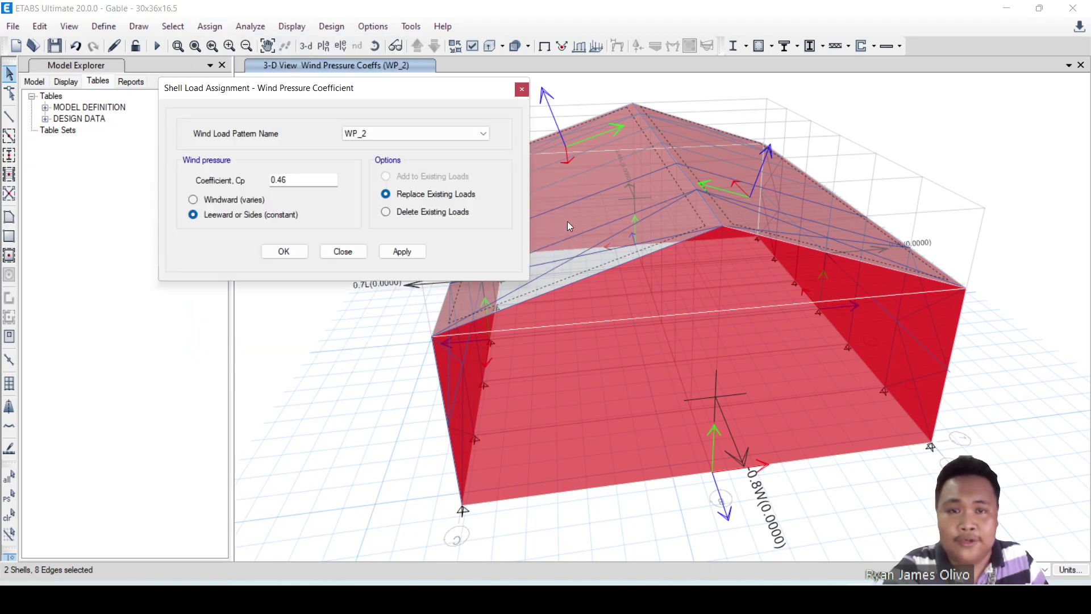
click(429, 134)
click(375, 151)
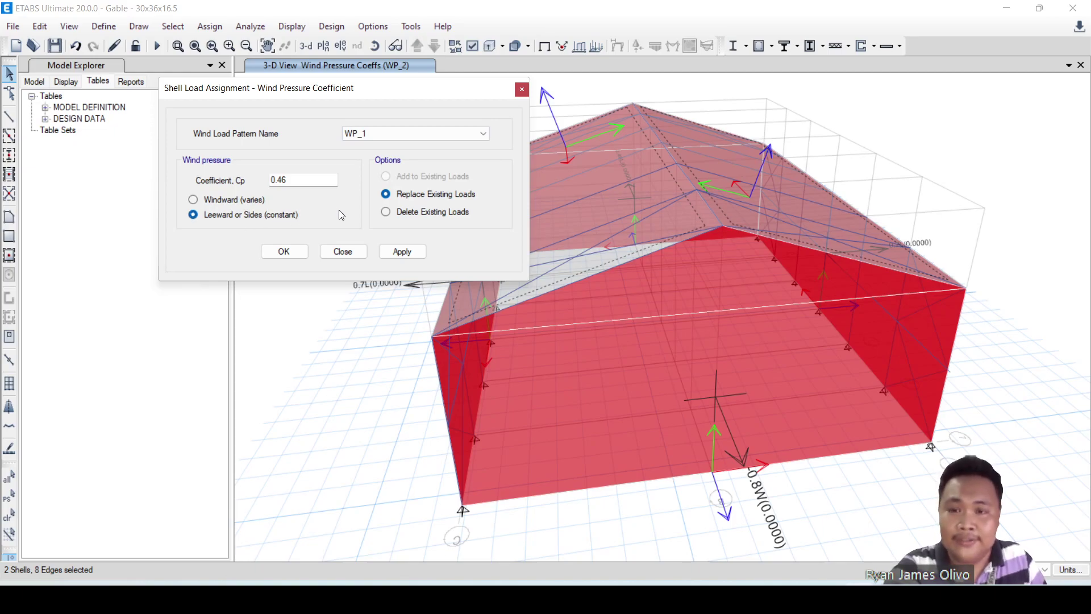
mouse_move(303, 220)
mouse_down()
mouse_move(365, 233)
mouse_move(387, 221)
mouse_move(370, 277)
mouse_move(401, 228)
mouse_up()
key(Escape)
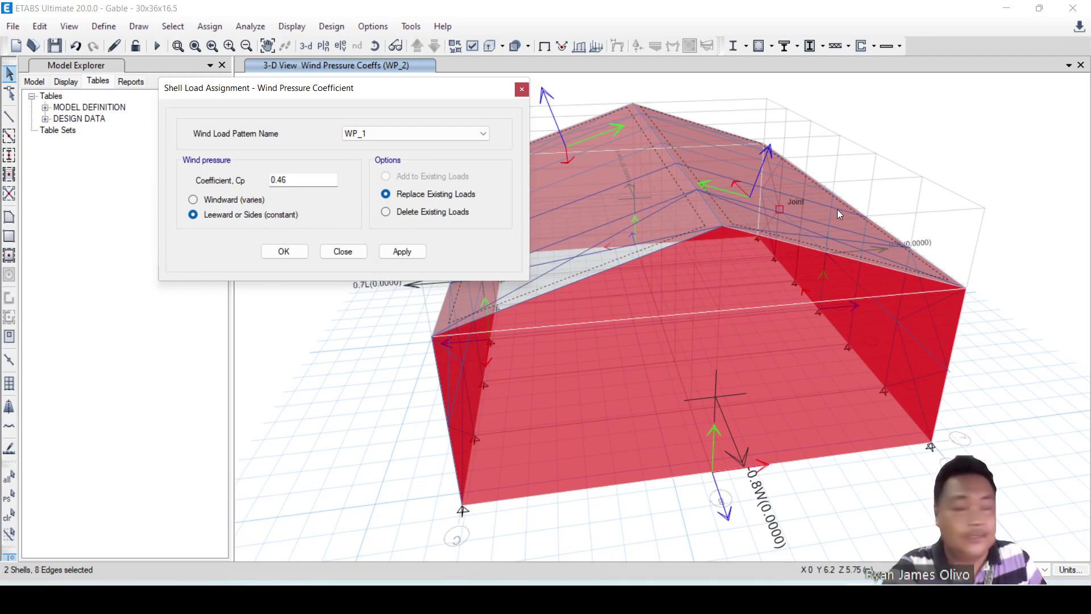
double_click(309, 181)
text(0.)
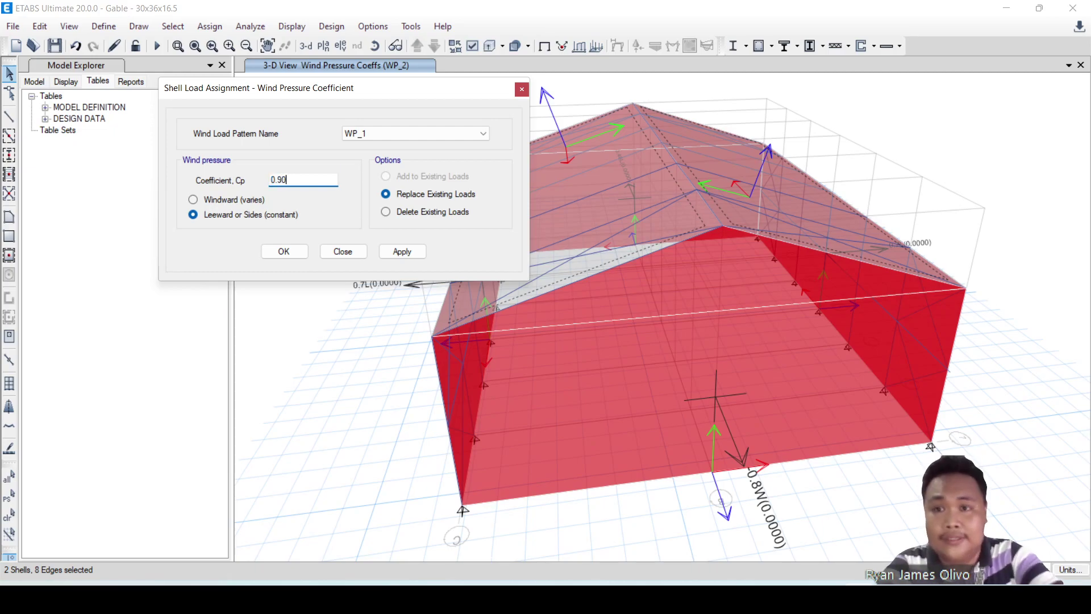
click(406, 254)
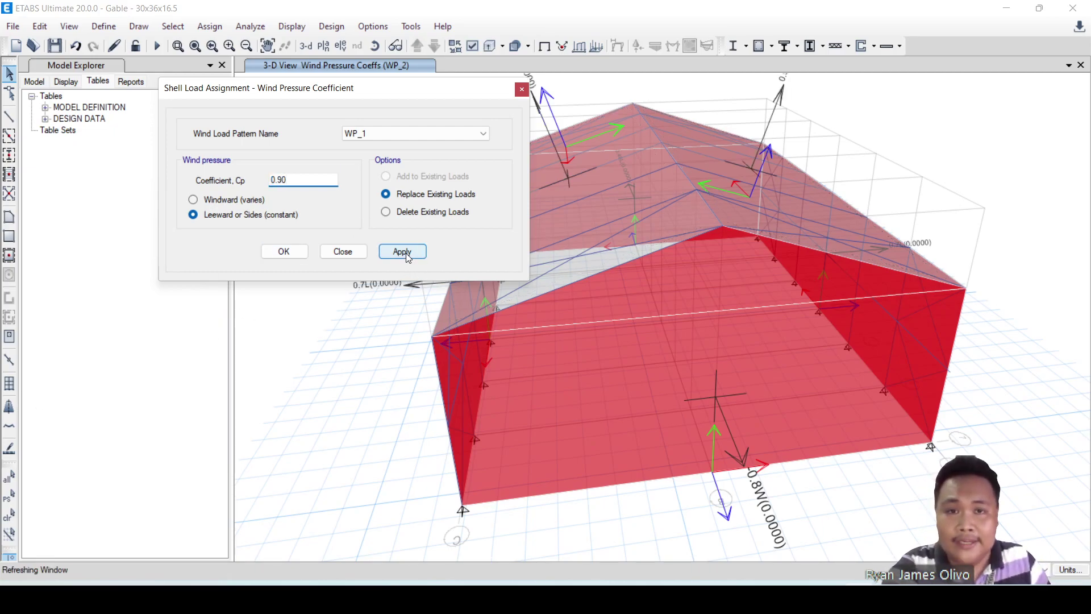
Reselect the roof shells, assign them a constant coefficient of 0.18 for load pattern WP_2, and close the assignment dialog
click(492, 133)
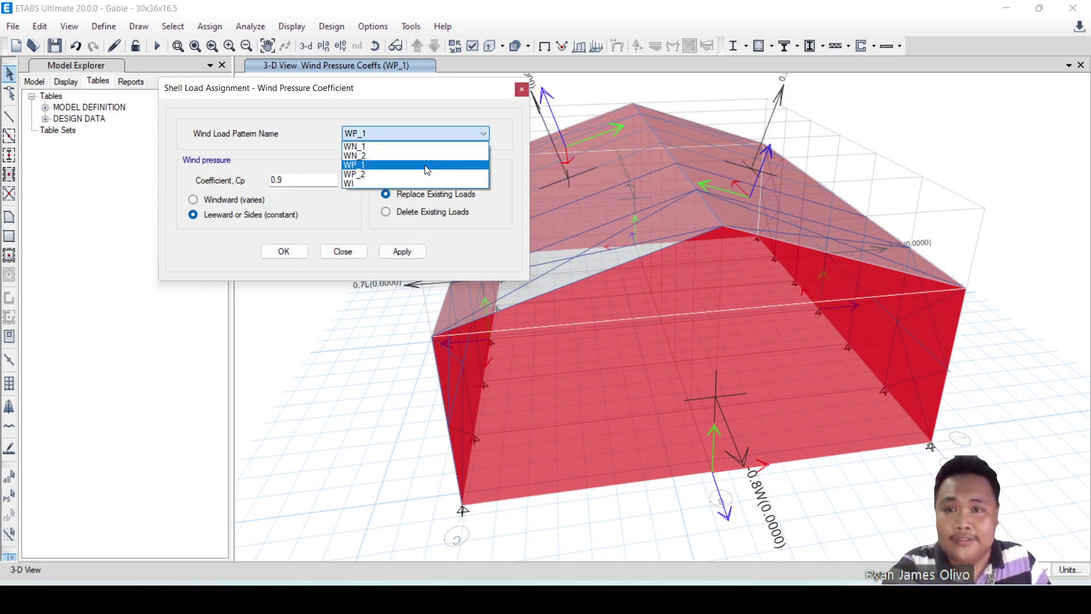
click(418, 173)
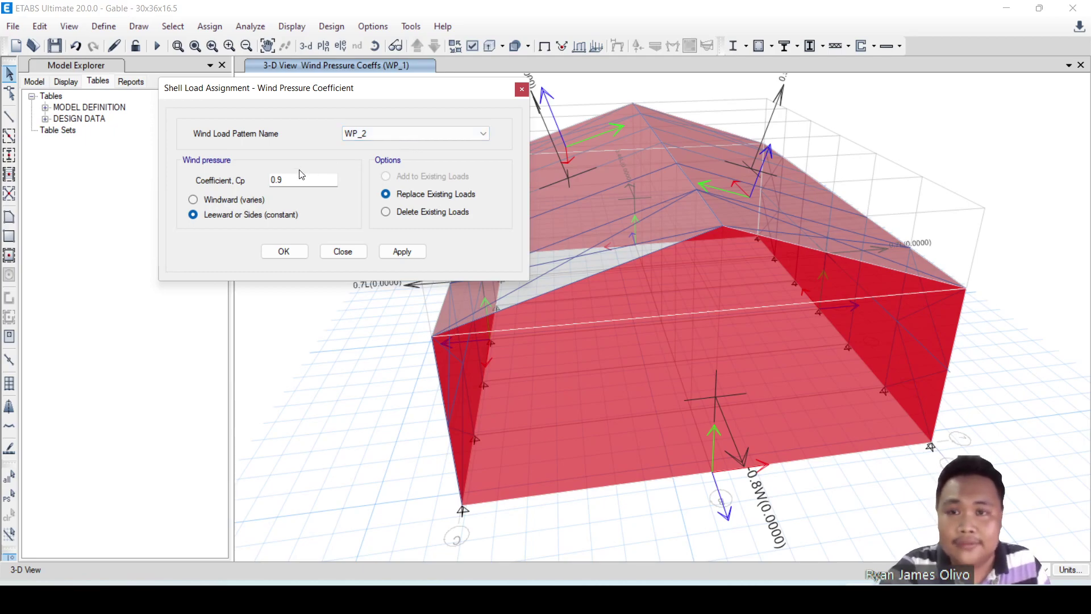
double_click(306, 183)
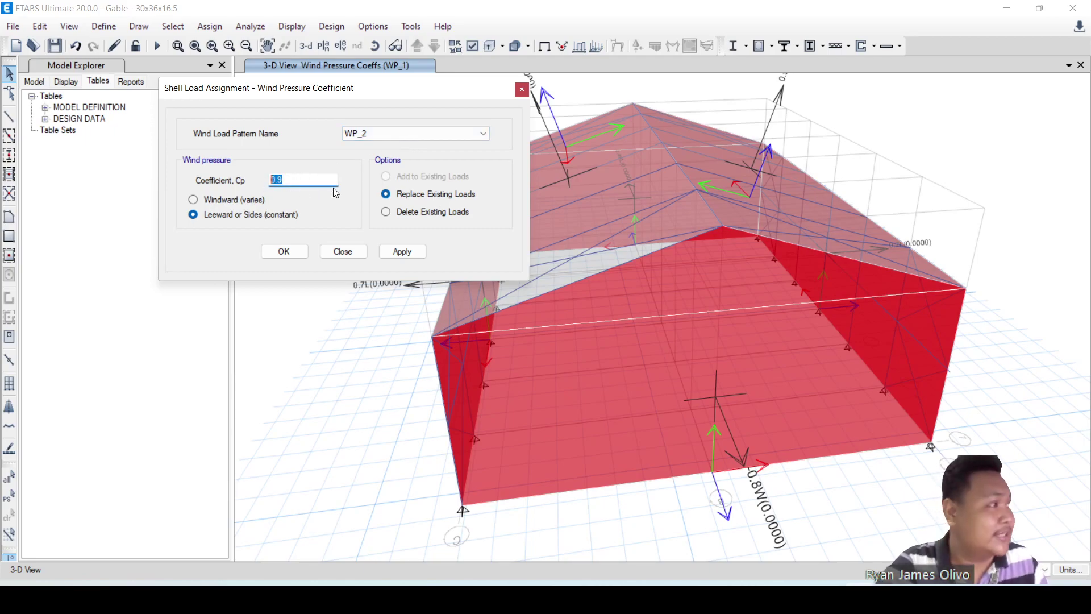
text(0.)
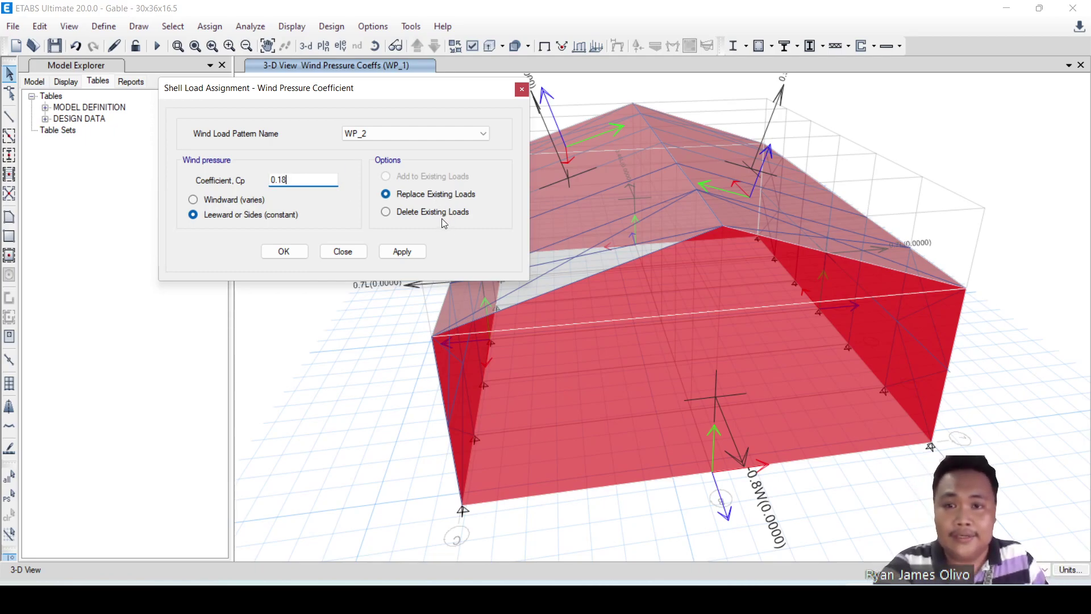
click(8, 496)
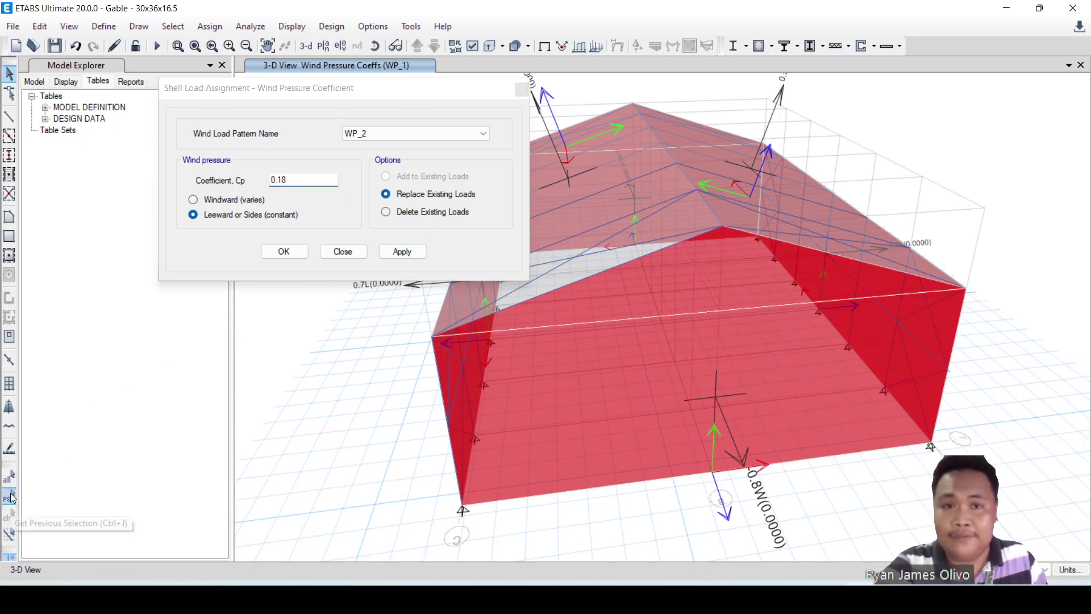
click(409, 253)
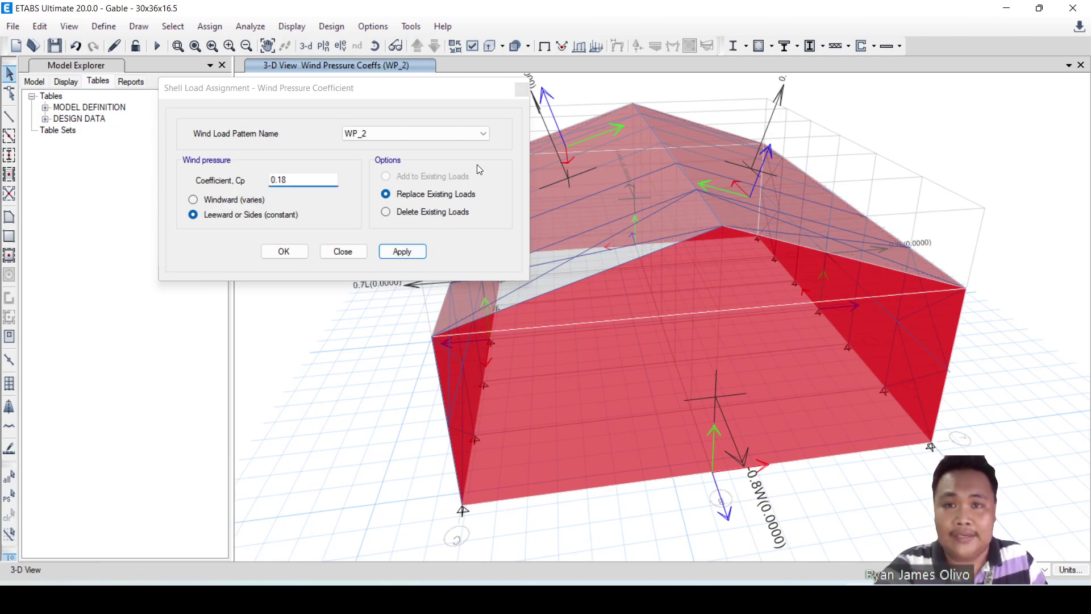
click(343, 251)
scroll(513, 260, down, 3)
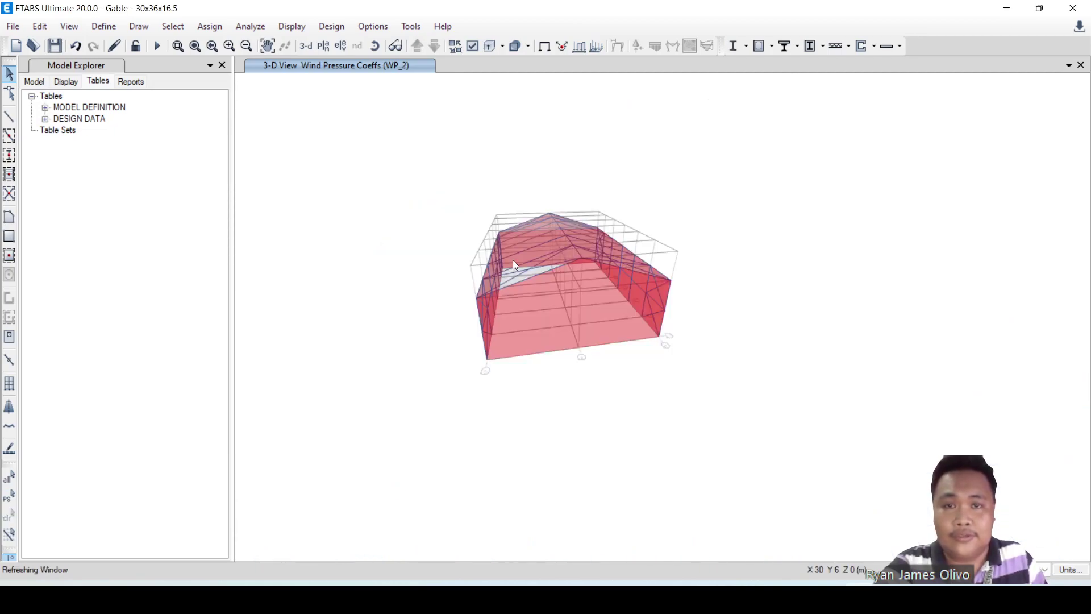
scroll(561, 165, up, 4)
scroll(468, 165, down, 5)
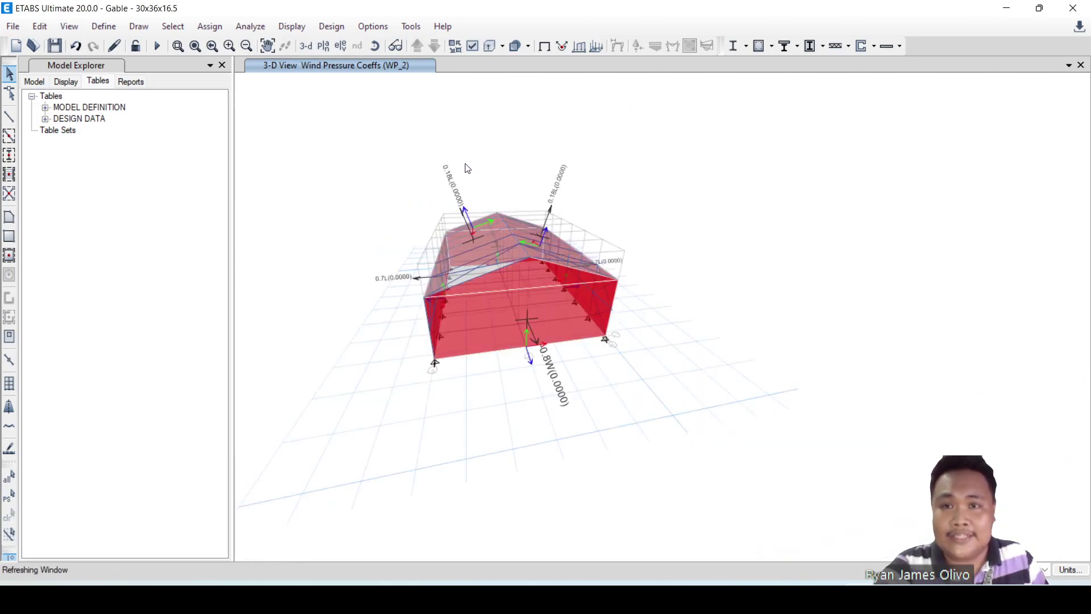
scroll(469, 225, up, 5)
shift+middle_drag(459, 375, 596, 409)
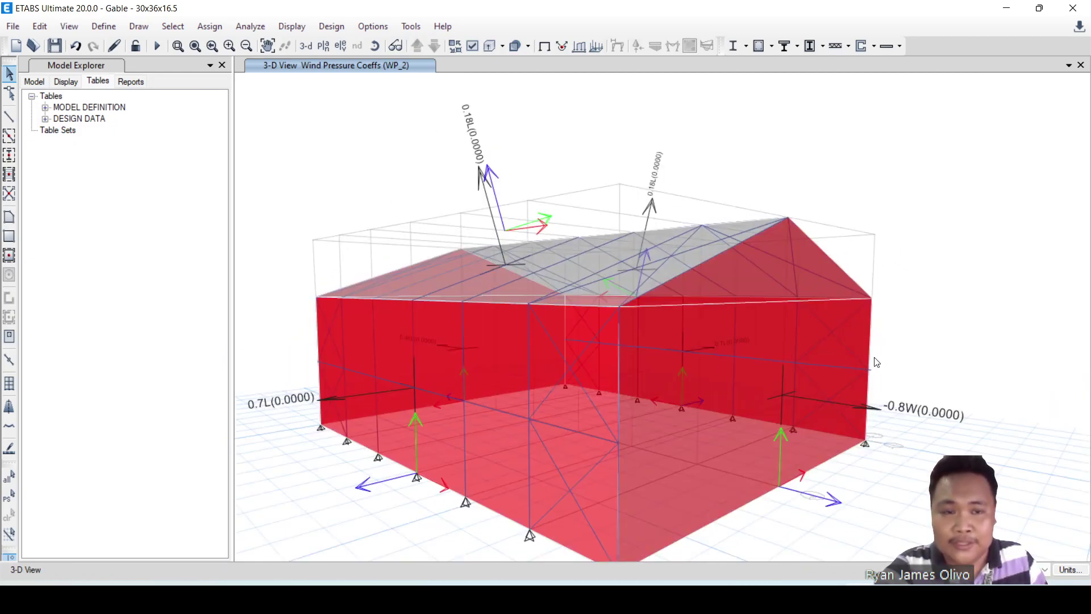
Examine the WP_2 wind pressure coefficients and their directions on the end walls, side walls and both roof slopes
shift+middle_drag(877, 362, 691, 388)
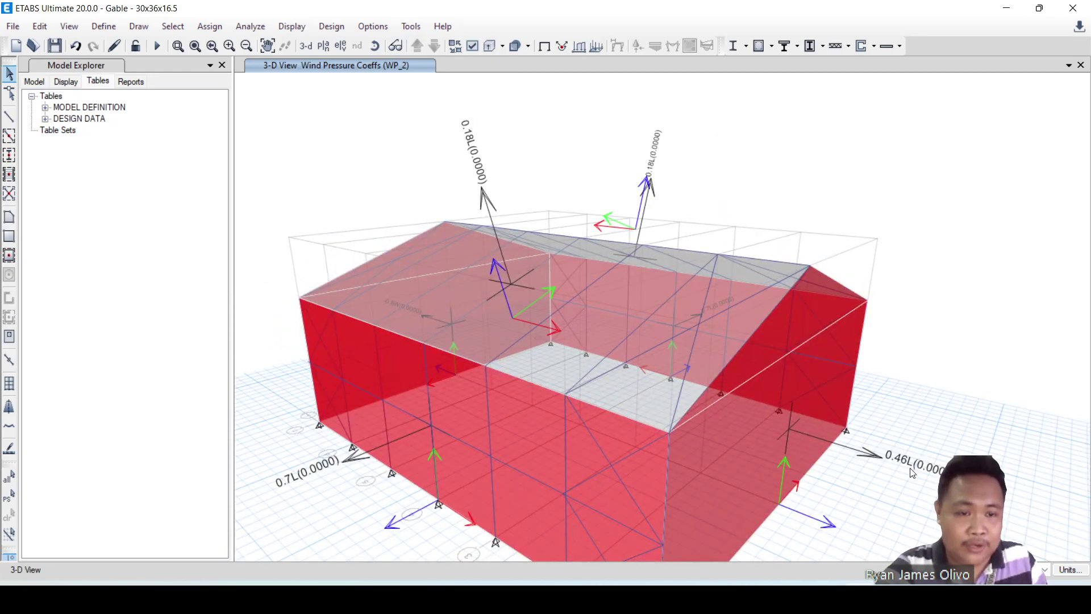
shift+middle_drag(530, 456, 823, 438)
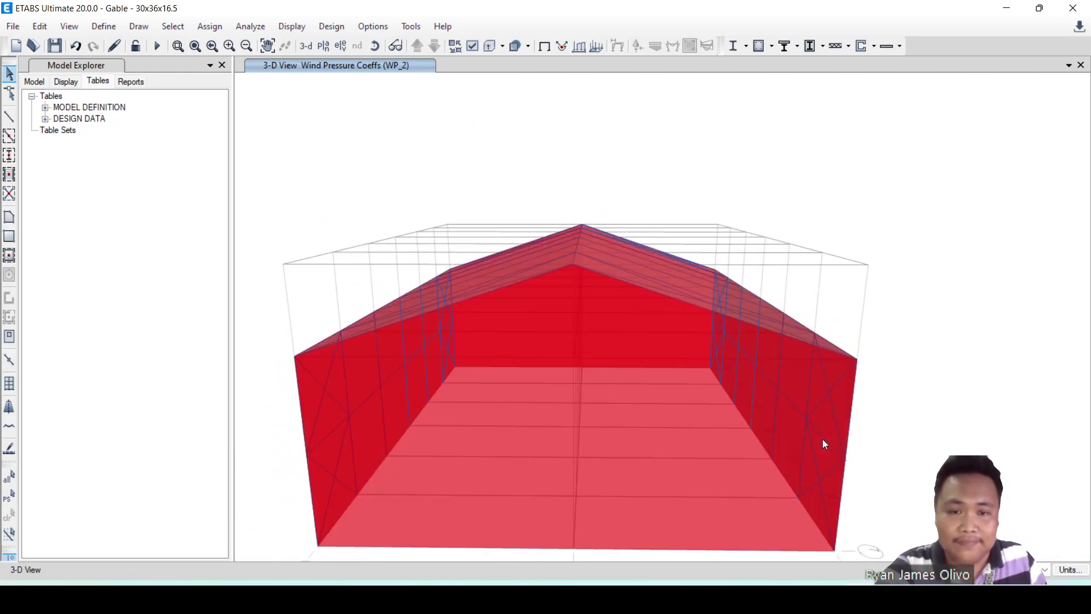
scroll(687, 490, down, 3)
scroll(646, 472, up, 3)
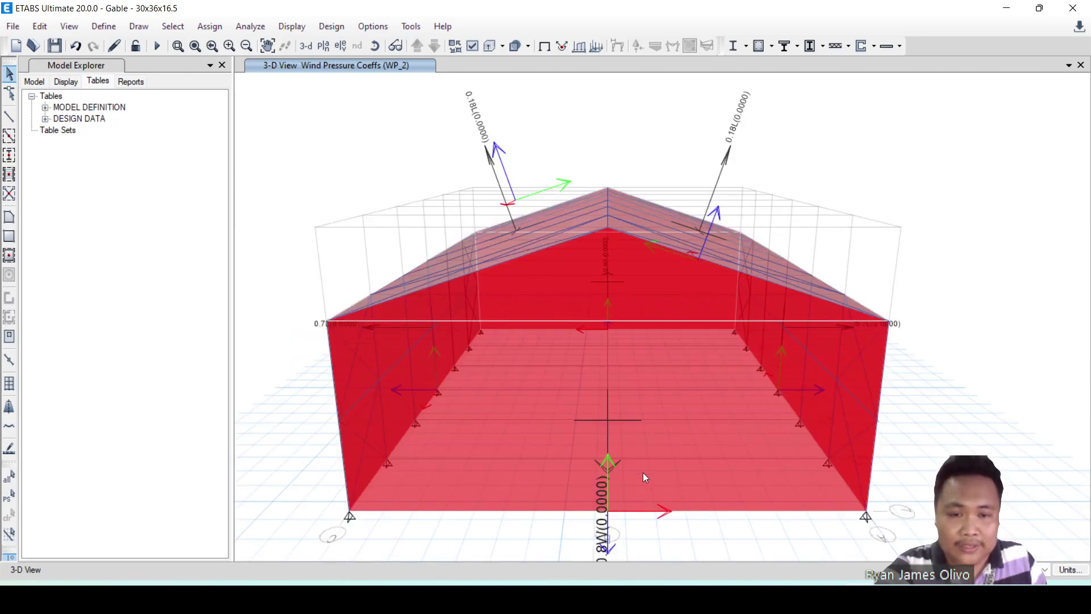
scroll(643, 472, down, 3)
shift+middle_drag(641, 483, 694, 476)
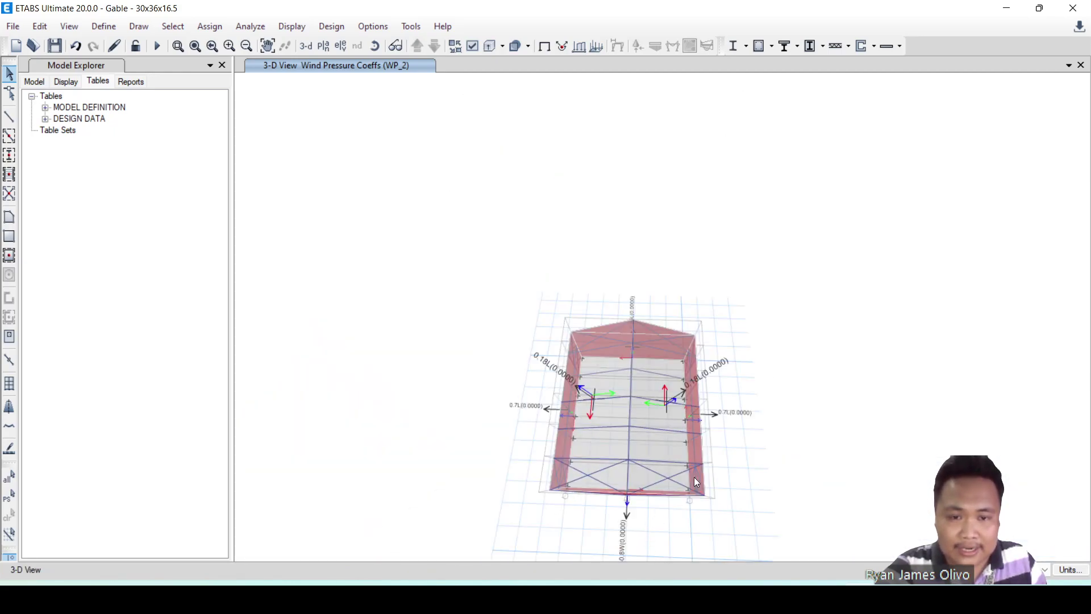
scroll(685, 495, down, 2)
scroll(684, 494, up, 3)
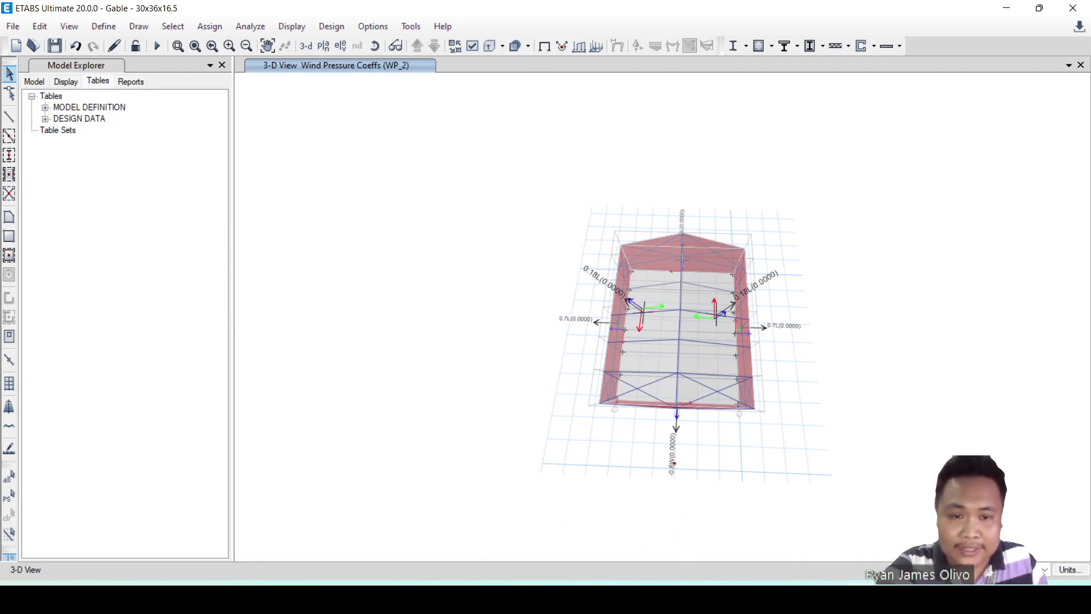
mouse_move(674, 529)
mouse_down()
mouse_move(670, 453)
mouse_move(698, 452)
mouse_move(691, 423)
mouse_up()
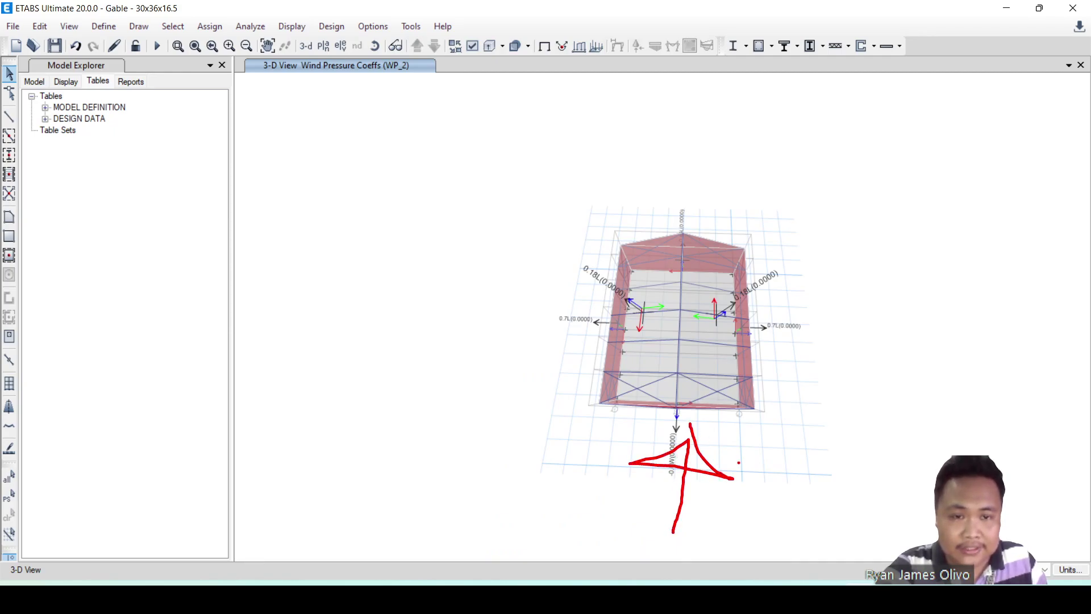
key(Escape)
shift+middle_drag(672, 494, 697, 310)
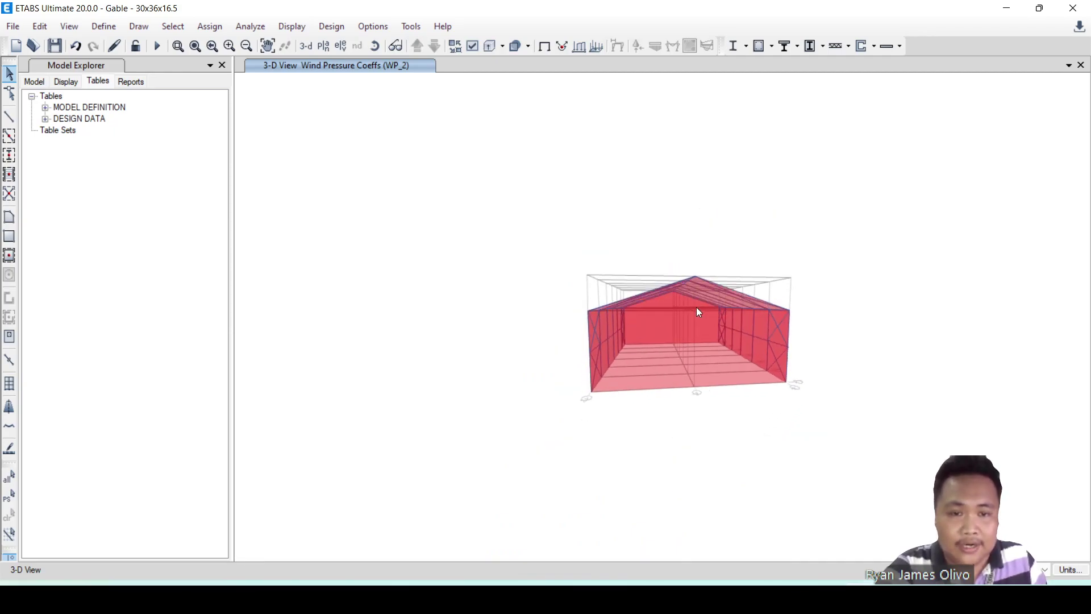
scroll(705, 341, up, 3)
shift+middle_drag(712, 364, 805, 406)
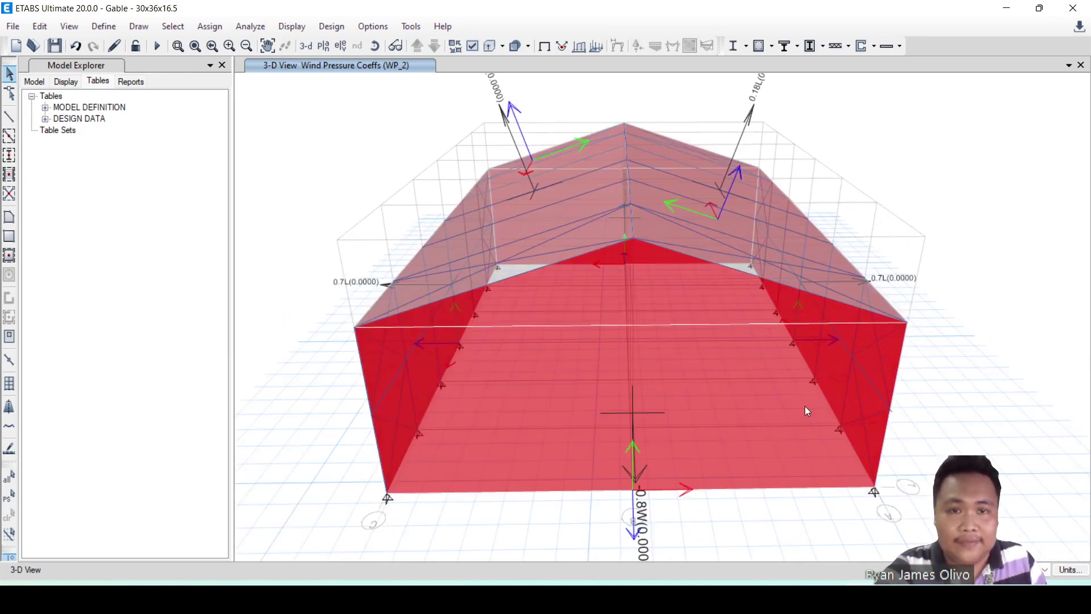
scroll(802, 353, down, 5)
scroll(762, 296, up, 5)
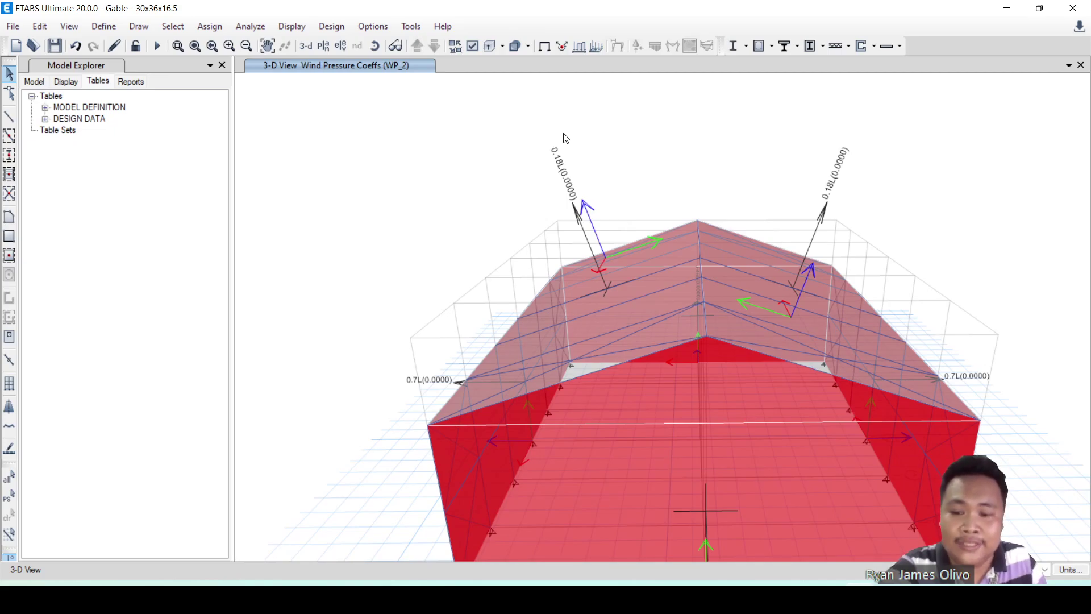
mouse_move(567, 125)
mouse_down()
mouse_move(603, 233)
mouse_move(556, 109)
mouse_up()
drag(801, 199, 871, 117)
key(Escape)
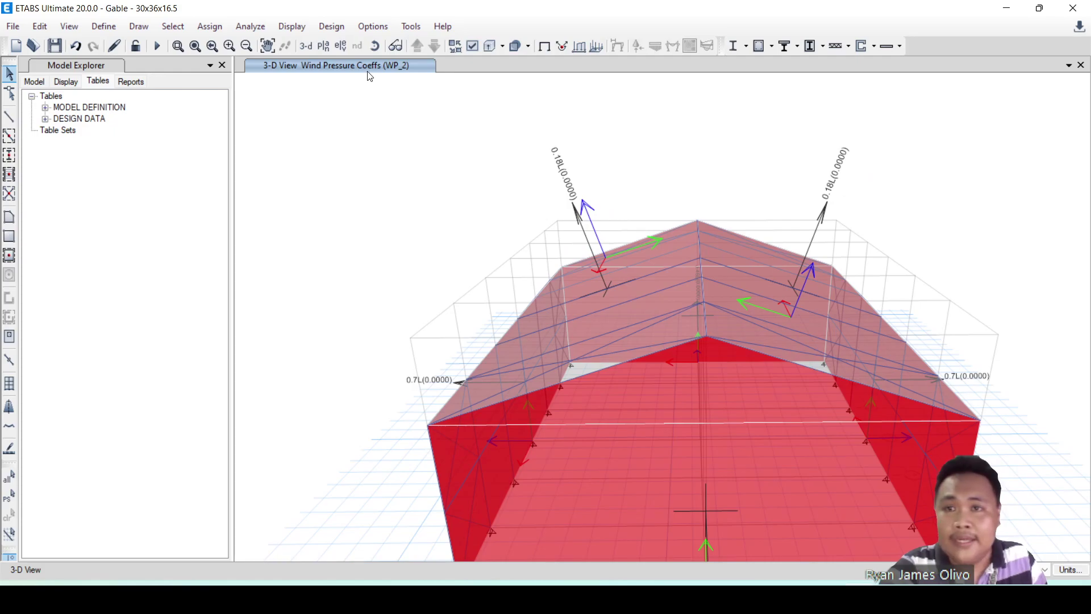
Display the shells' wind pressure coefficients for load pattern WP_1 and check them on the walls and roof slopes from several sides
click(292, 27)
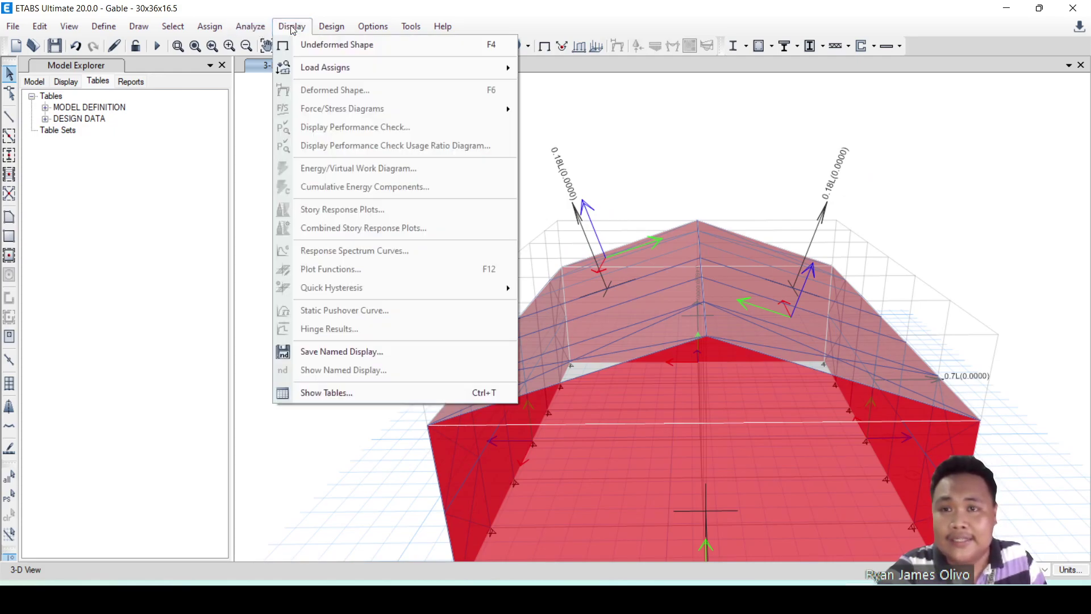
mouse_move(372, 73)
click(556, 101)
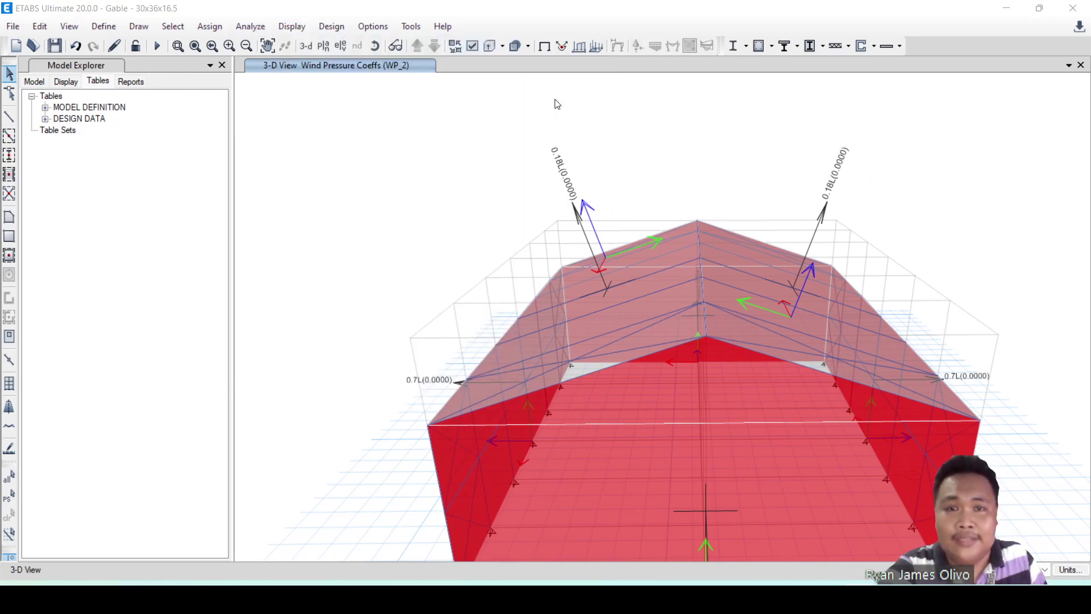
click(557, 187)
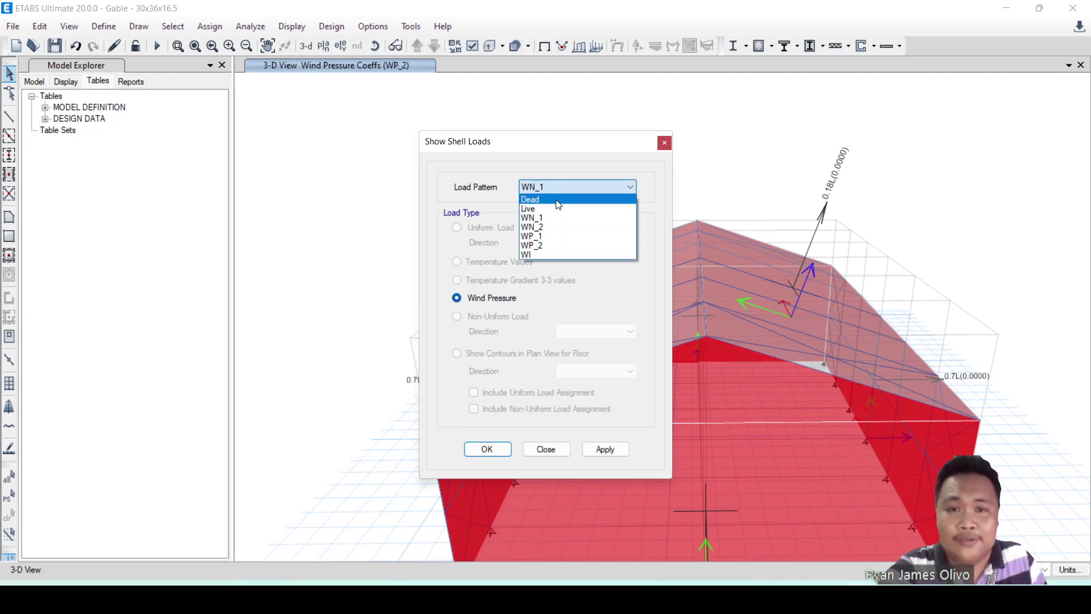
click(545, 241)
click(613, 446)
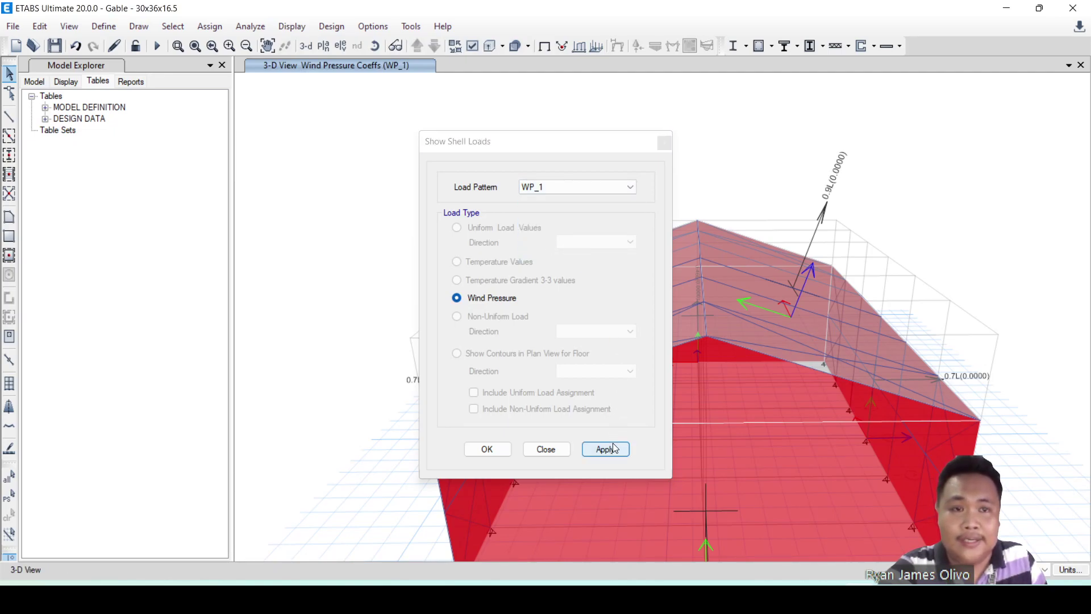
drag(605, 139, 432, 128)
click(314, 437)
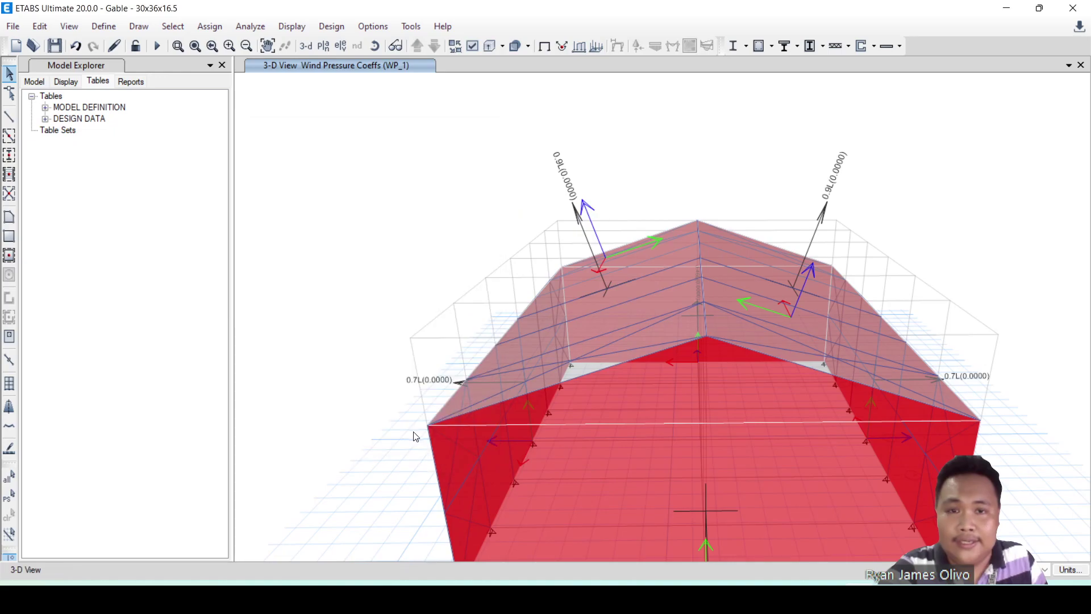
shift+middle_drag(475, 462, 894, 455)
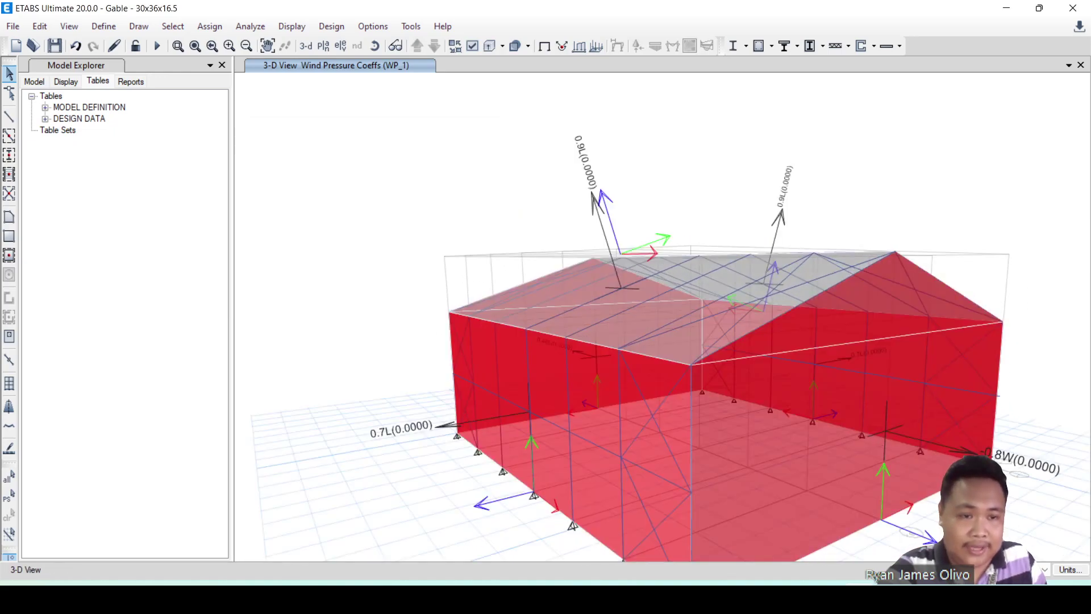
shift+middle_drag(514, 461, 493, 442)
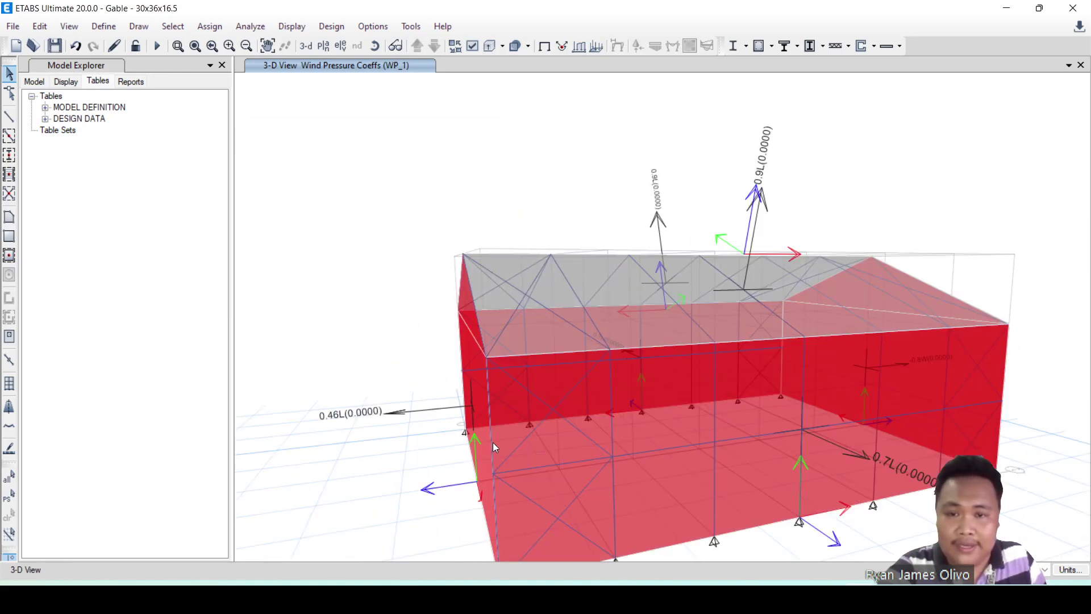
shift+middle_drag(417, 433, 599, 440)
shift+middle_drag(695, 203, 519, 163)
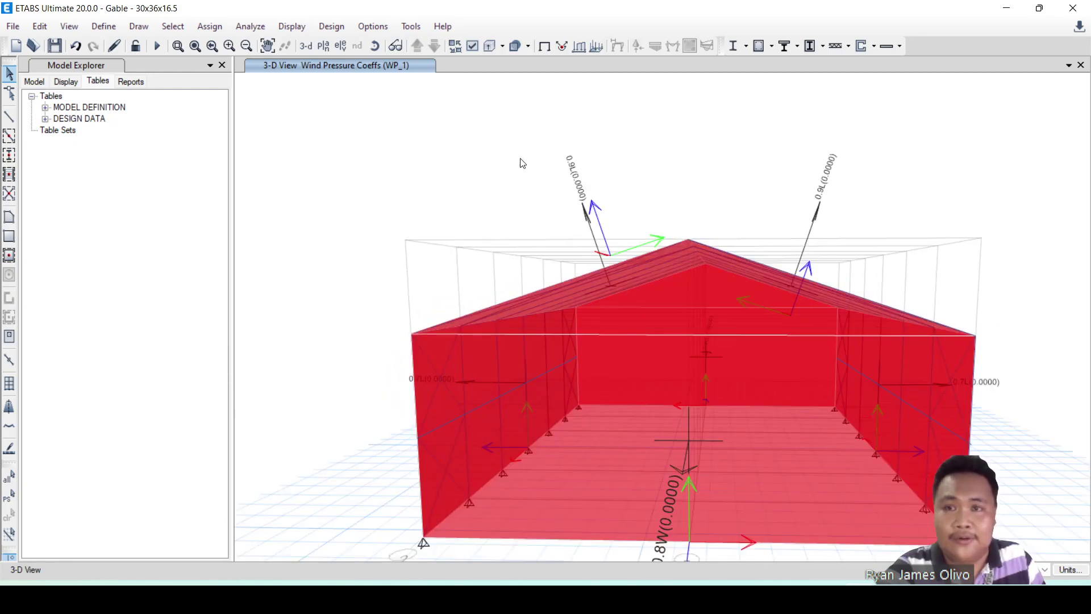
Display the shells' wind pressure coefficients for load pattern WN_1 and check them on the walls and roof
click(289, 26)
mouse_move(473, 67)
click(554, 105)
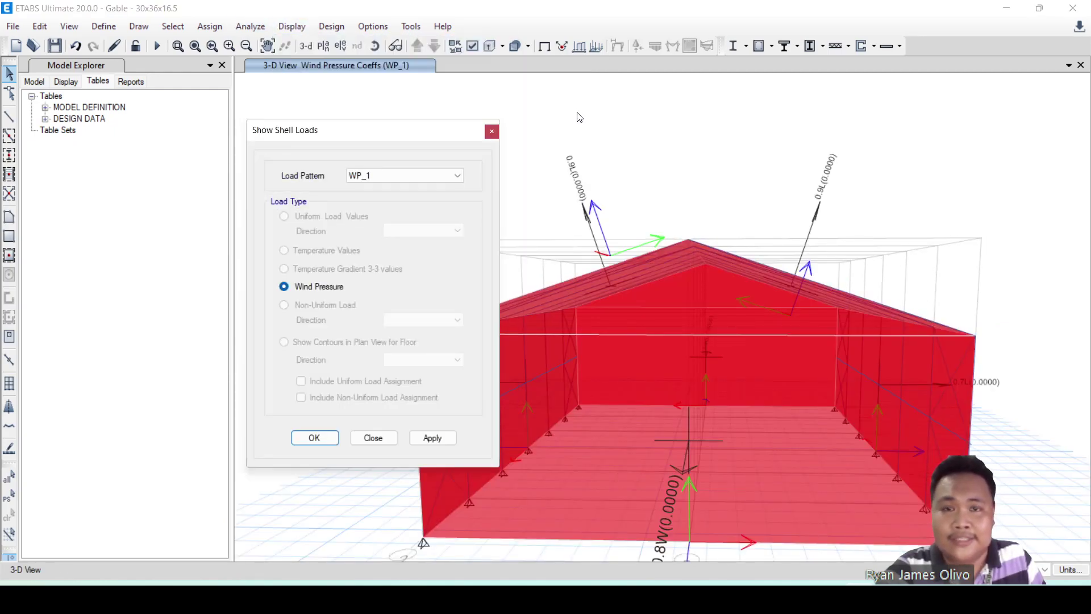
click(395, 177)
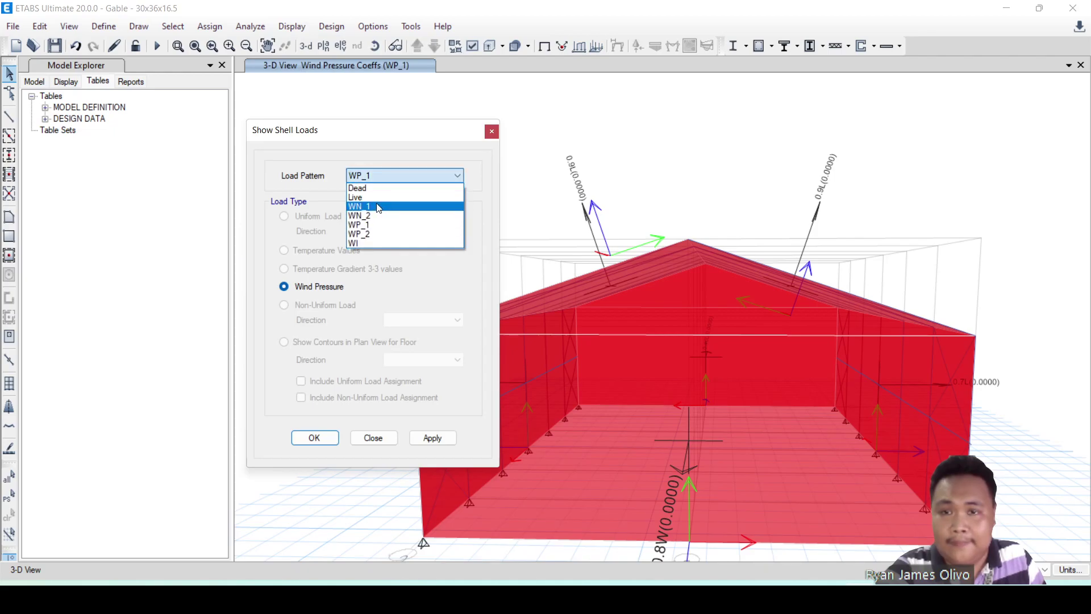
click(379, 207)
click(432, 437)
middle_drag(673, 255, 792, 387)
scroll(792, 397, down, 3)
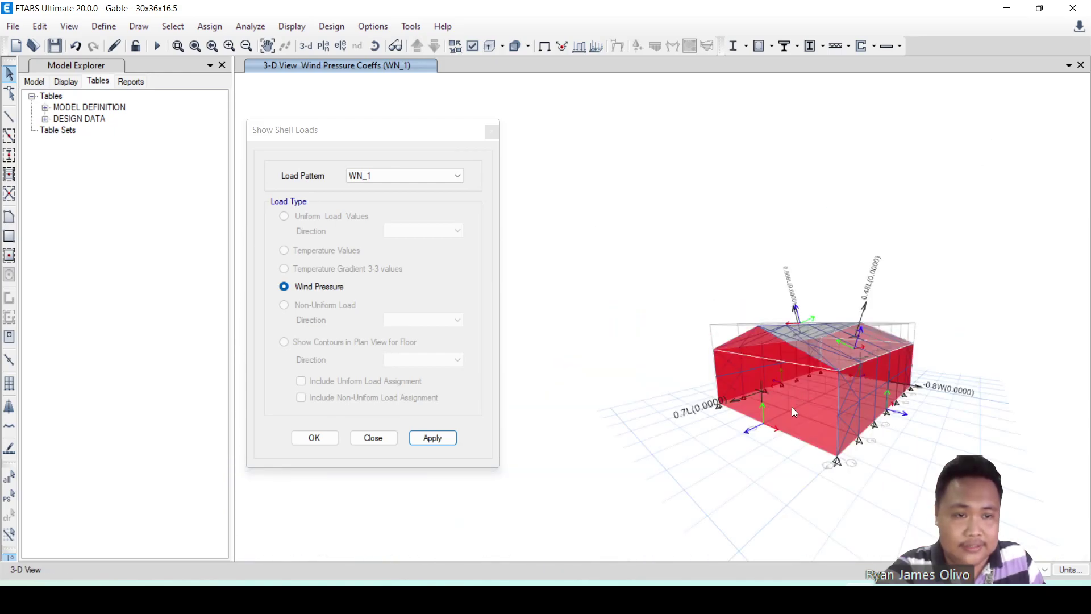
scroll(792, 407, up, 5)
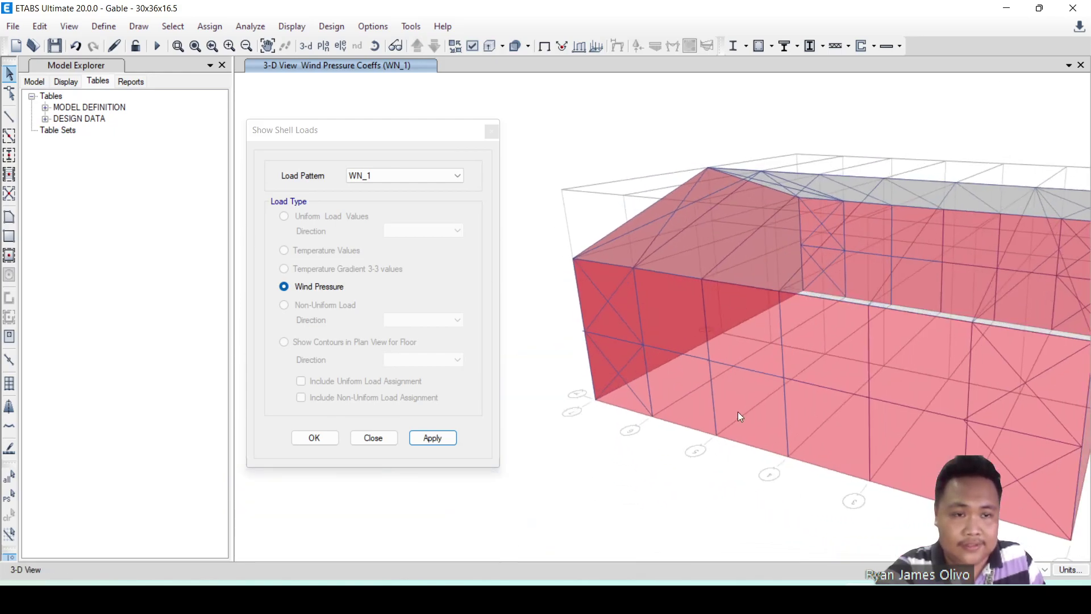
shift+middle_drag(741, 417, 915, 416)
scroll(906, 403, down, 4)
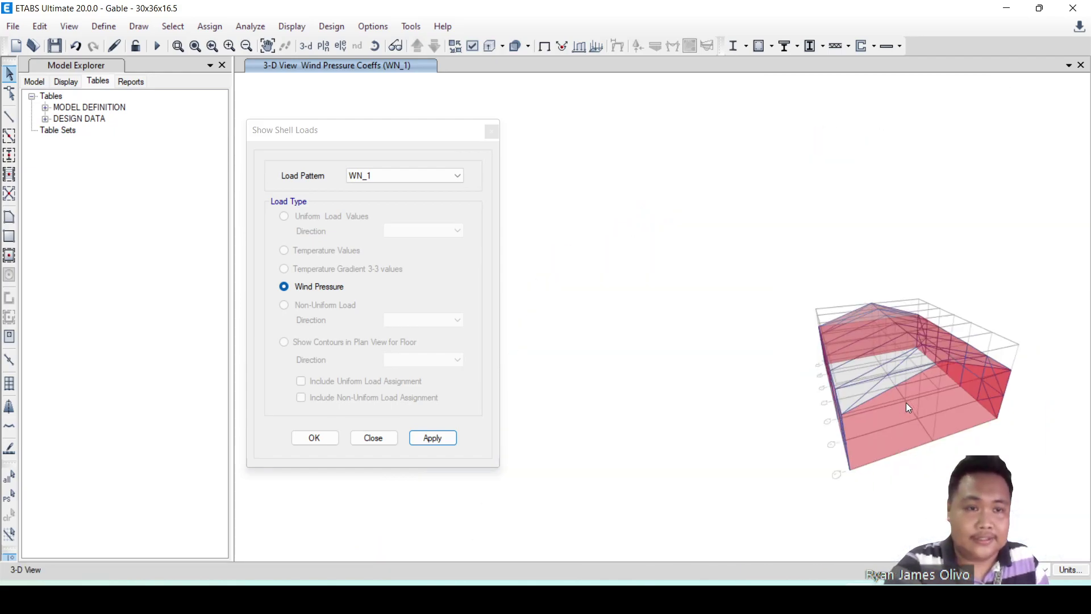
scroll(909, 408, up, 5)
Display the shells' wind pressure coefficients for load pattern WN_2, close the dialog, and check the walls and roof slopes
click(419, 176)
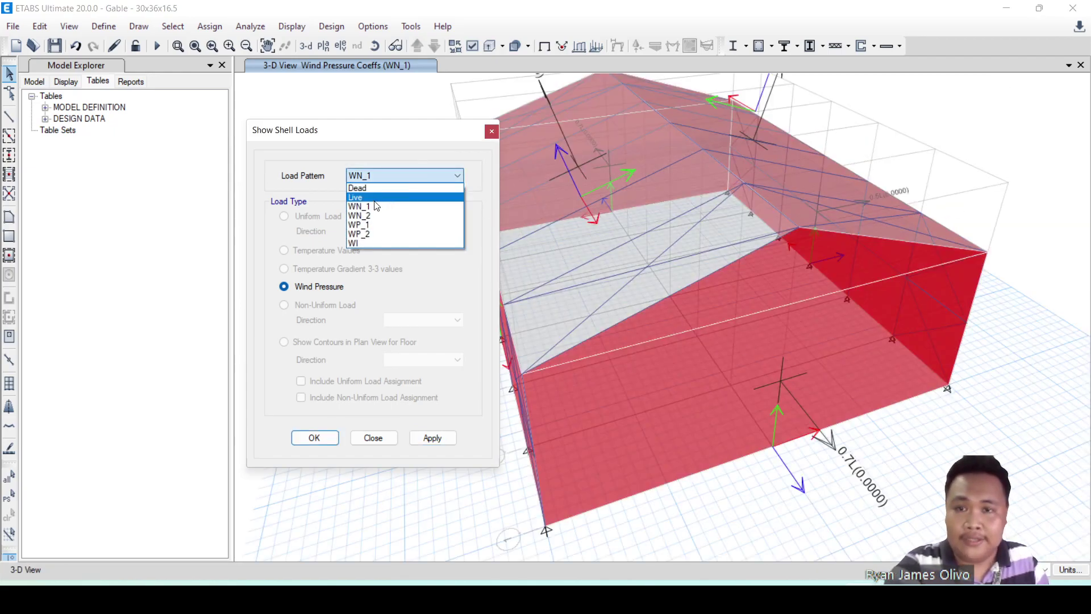
click(363, 216)
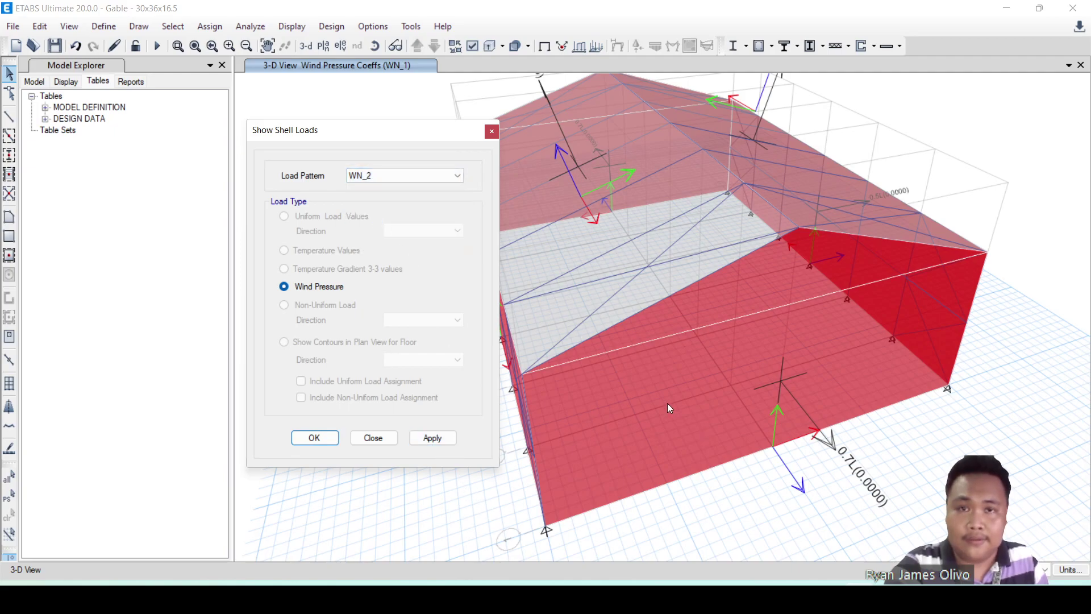
scroll(667, 405, down, 3)
scroll(629, 335, up, 4)
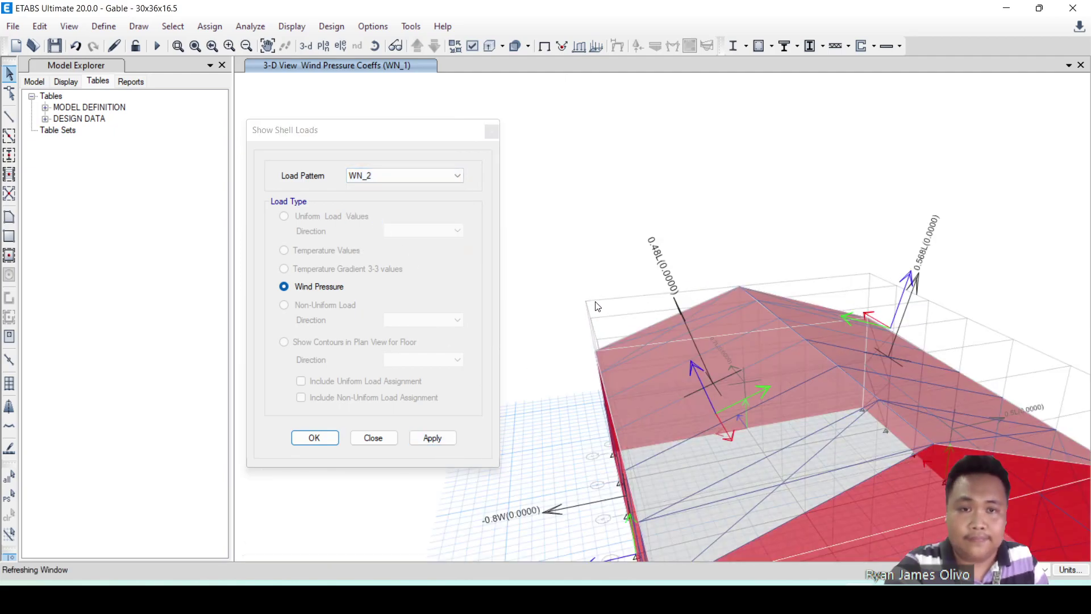
click(440, 437)
click(375, 438)
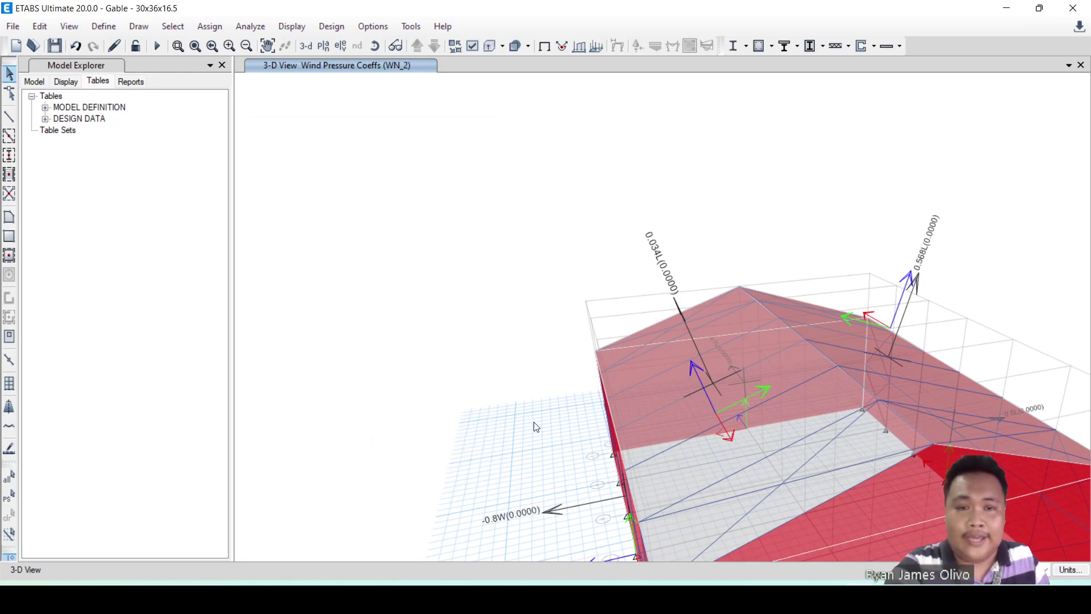
scroll(536, 427, down, 8)
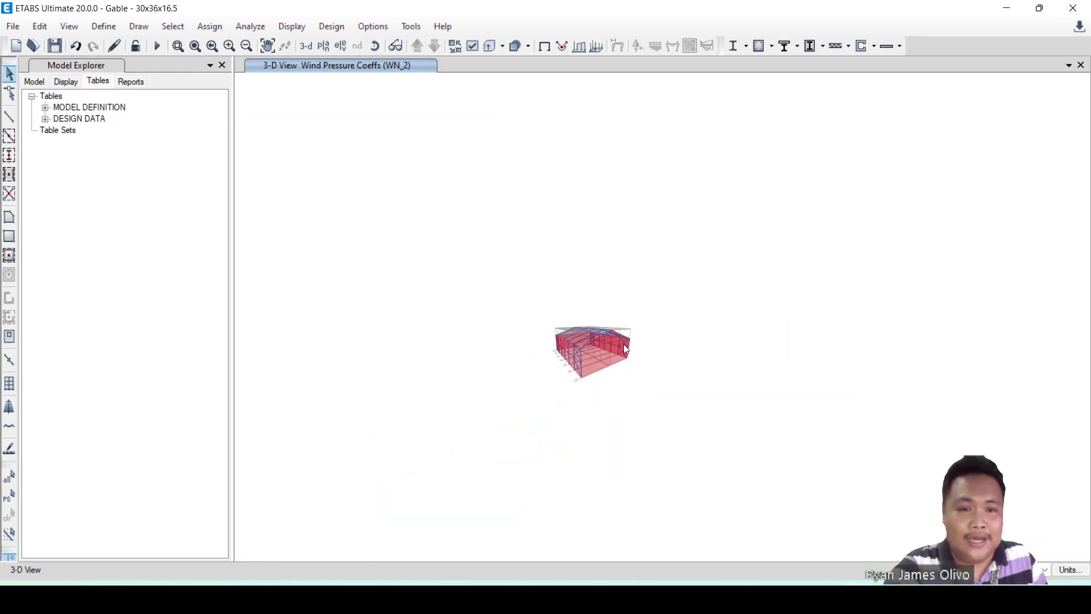
scroll(625, 348, up, 3)
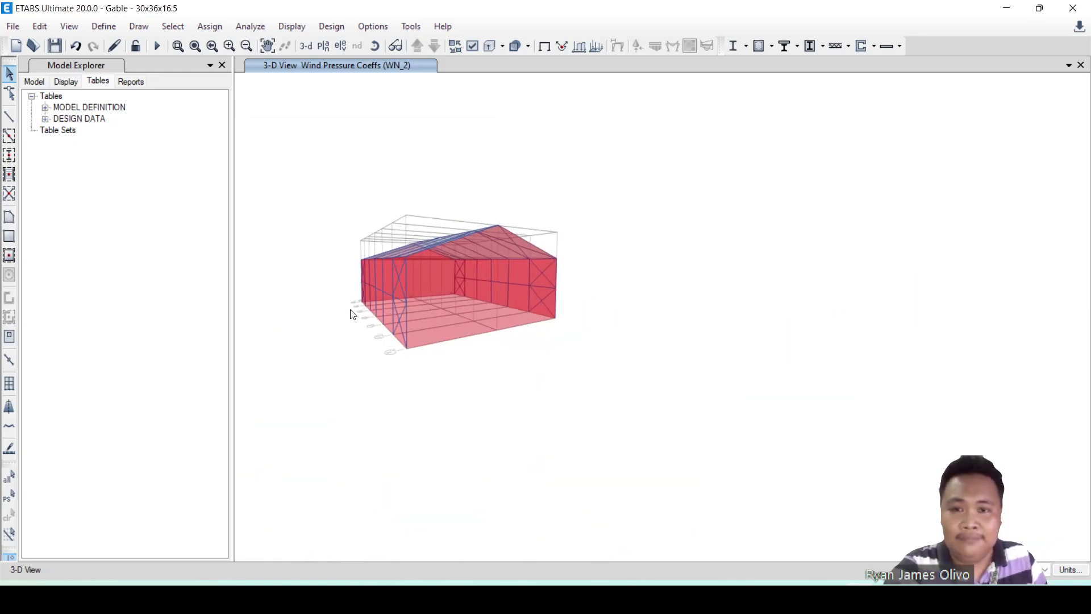
scroll(379, 284, down, 3)
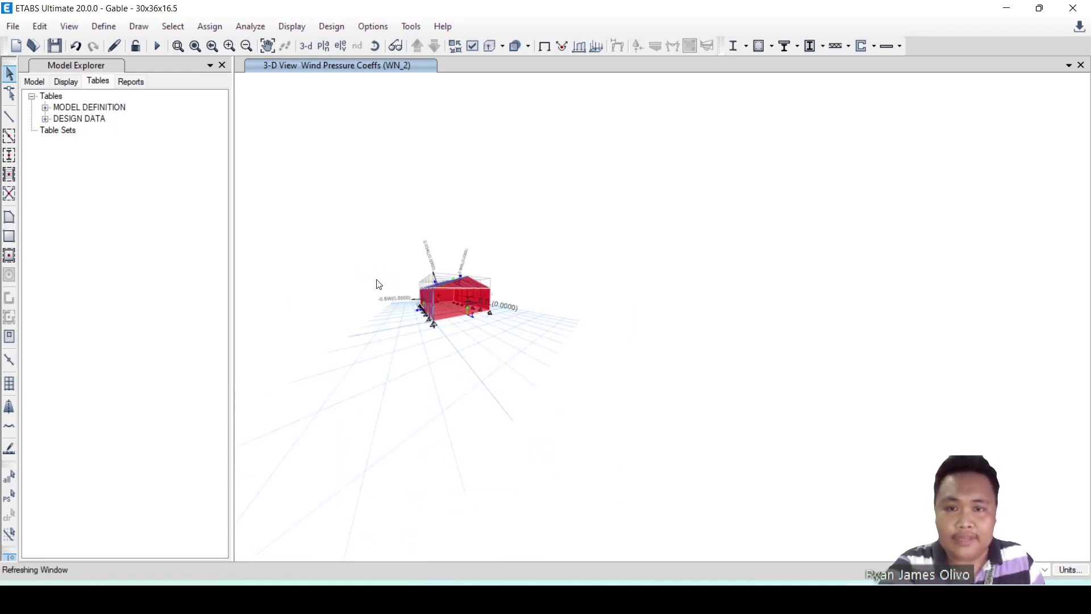
scroll(585, 312, up, 5)
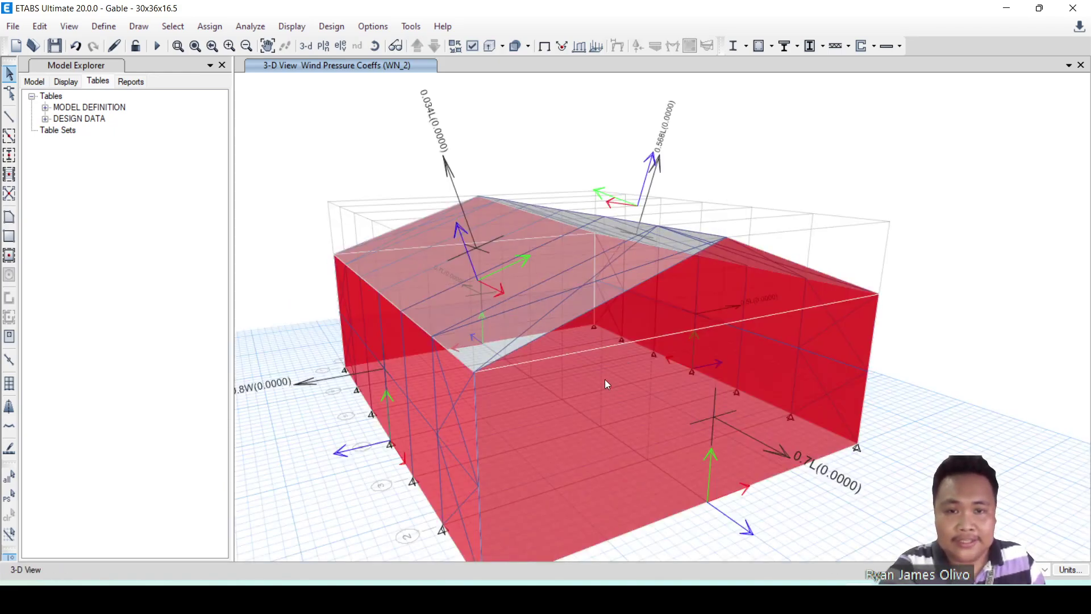
shift+middle_drag(654, 441, 644, 419)
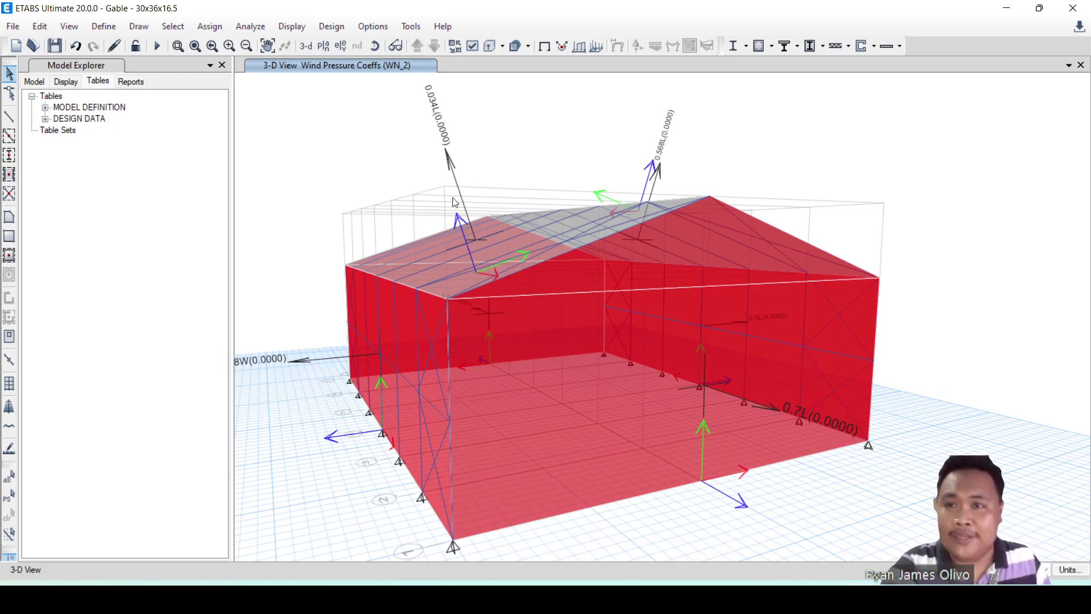
Clear the displayed wind pressure coefficient assignments from the 3-D view
click(210, 27)
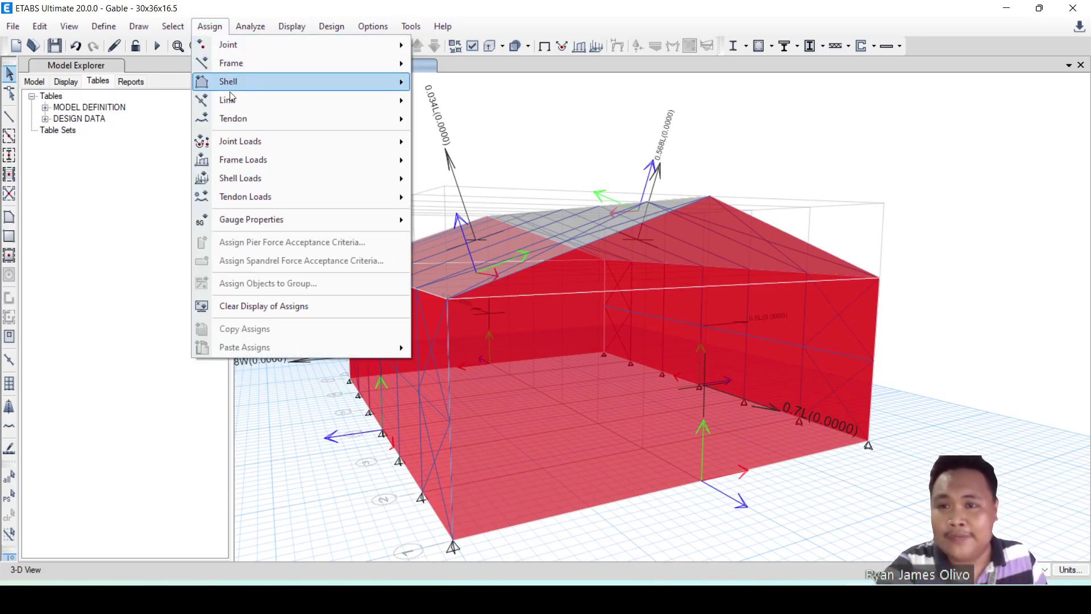
click(265, 305)
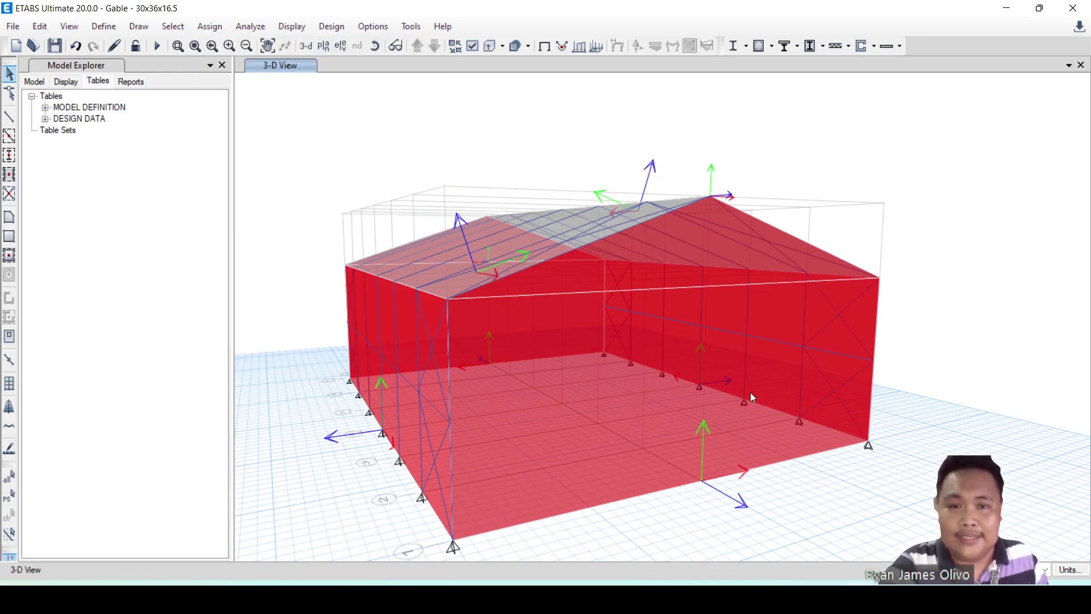
click(733, 398)
click(715, 269)
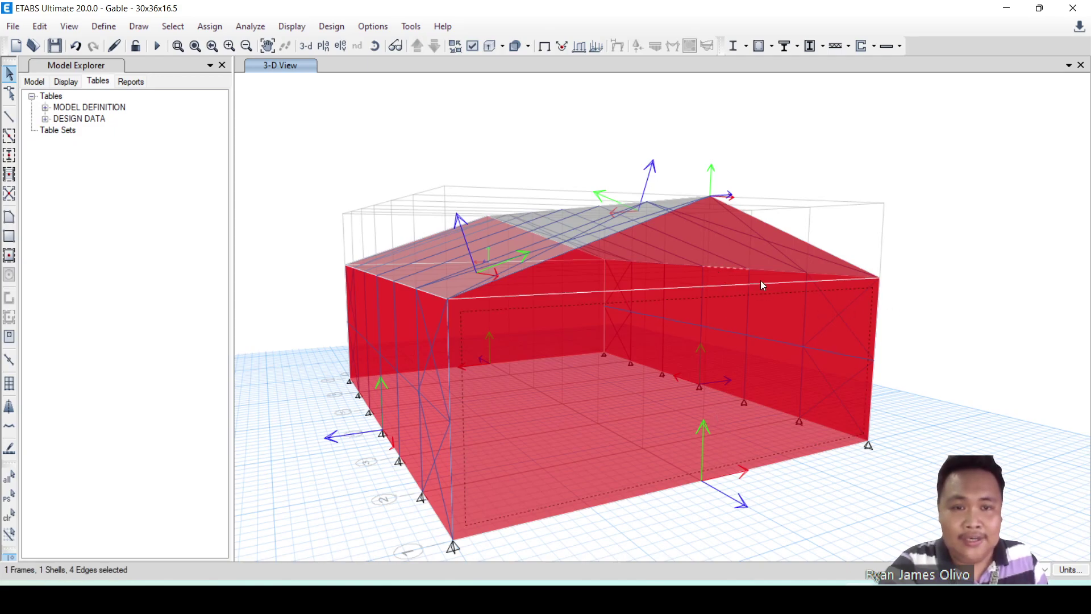
click(711, 274)
shift+middle_drag(924, 336, 686, 367)
click(668, 358)
click(572, 317)
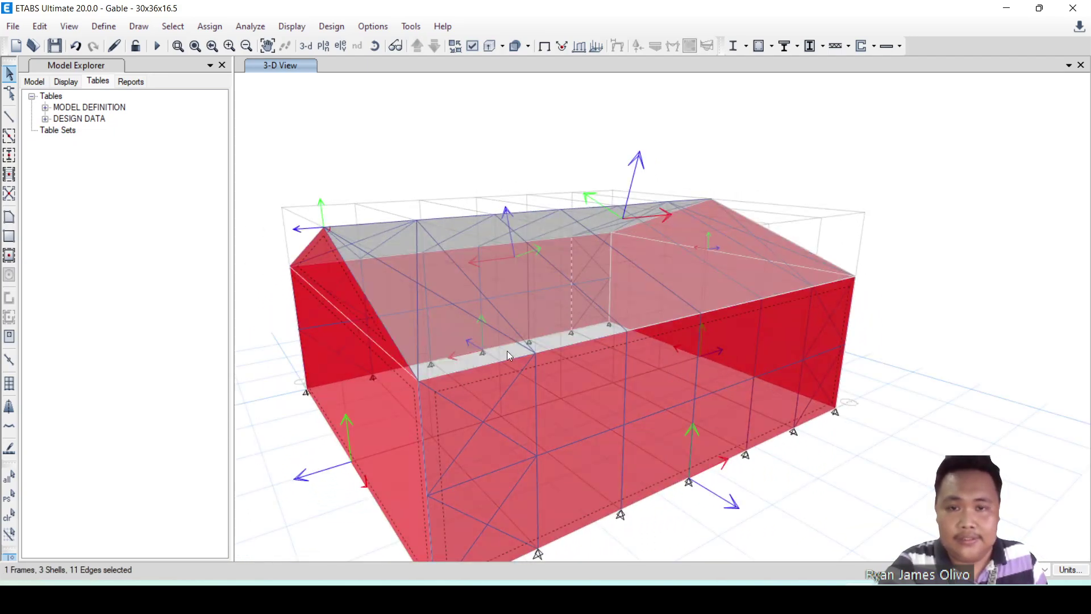
click(572, 307)
key(Escape)
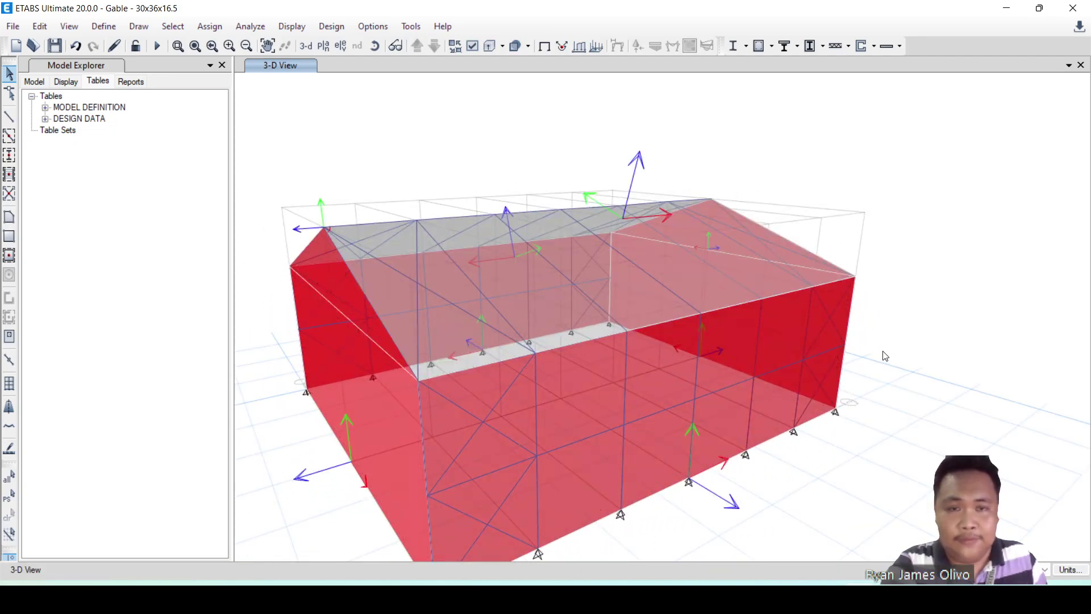
Select all wall and roof shells at once by the object types Walls and Floors
shift+middle_drag(670, 411, 816, 414)
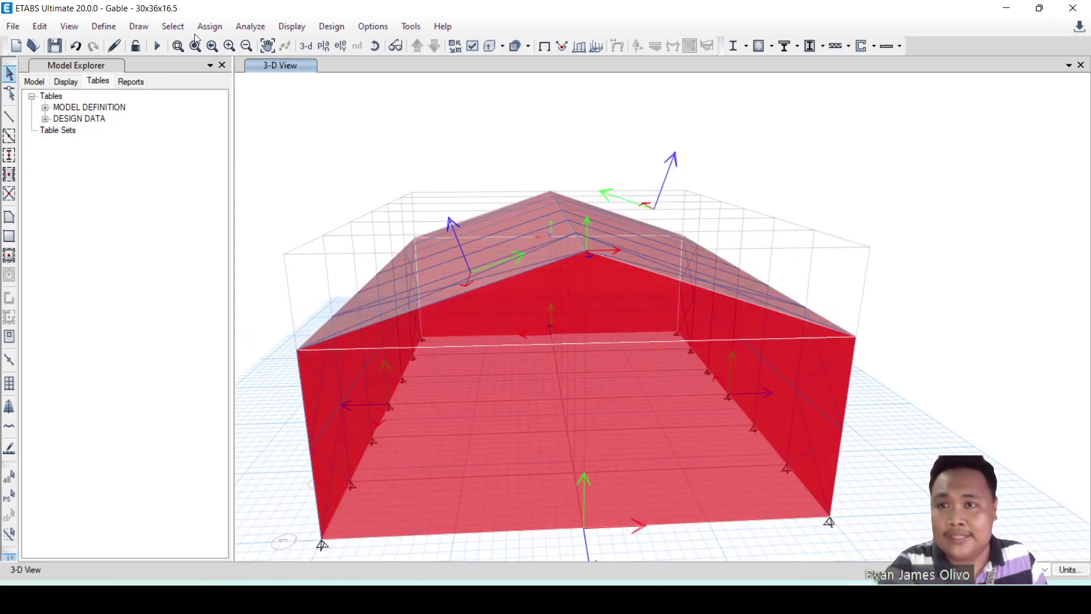
click(173, 26)
mouse_move(203, 48)
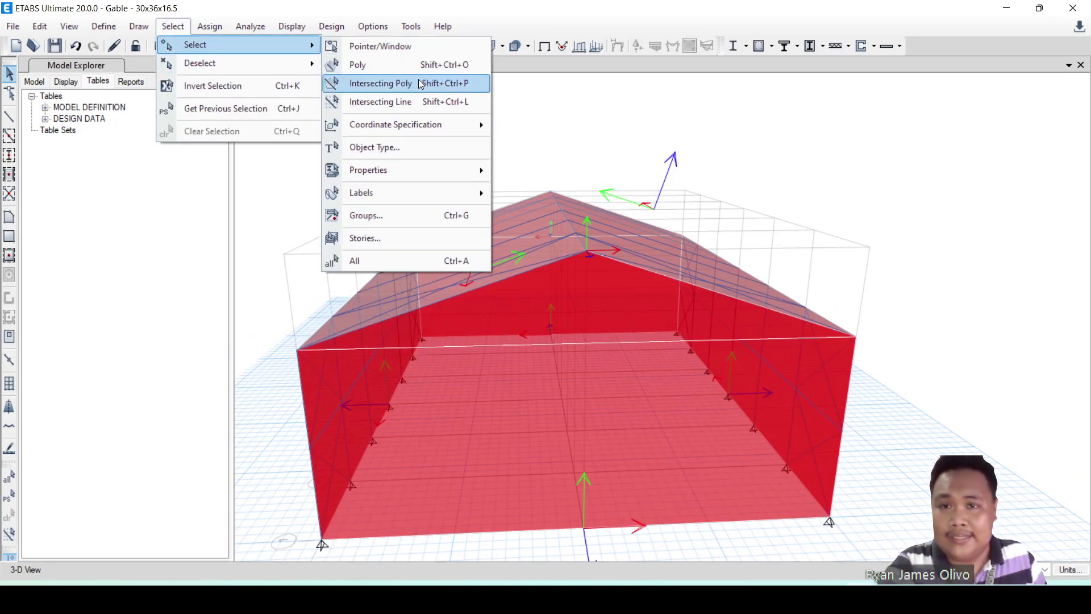
mouse_move(391, 170)
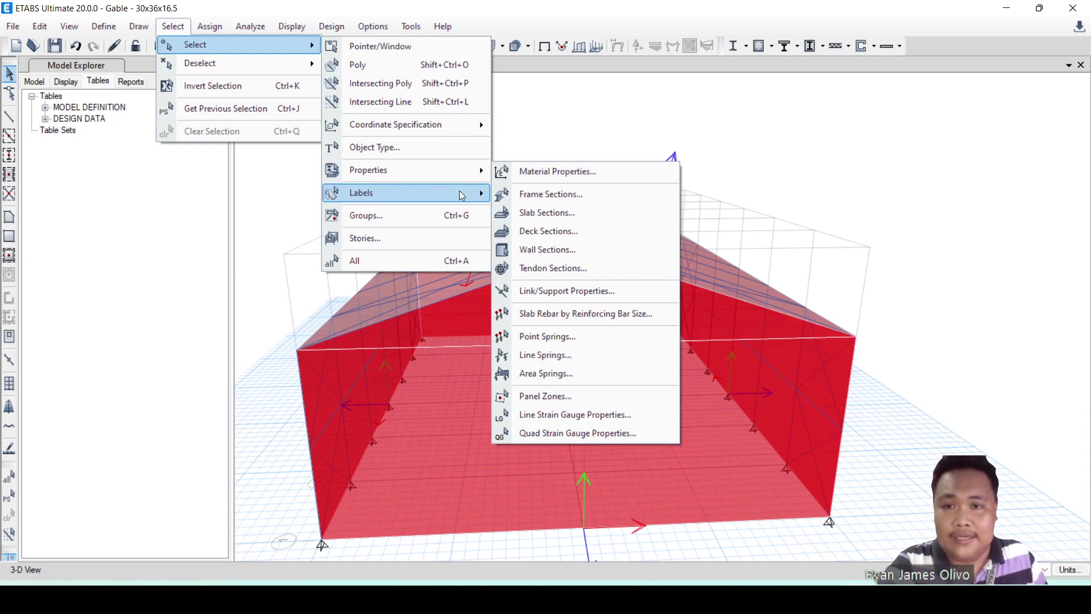
click(375, 147)
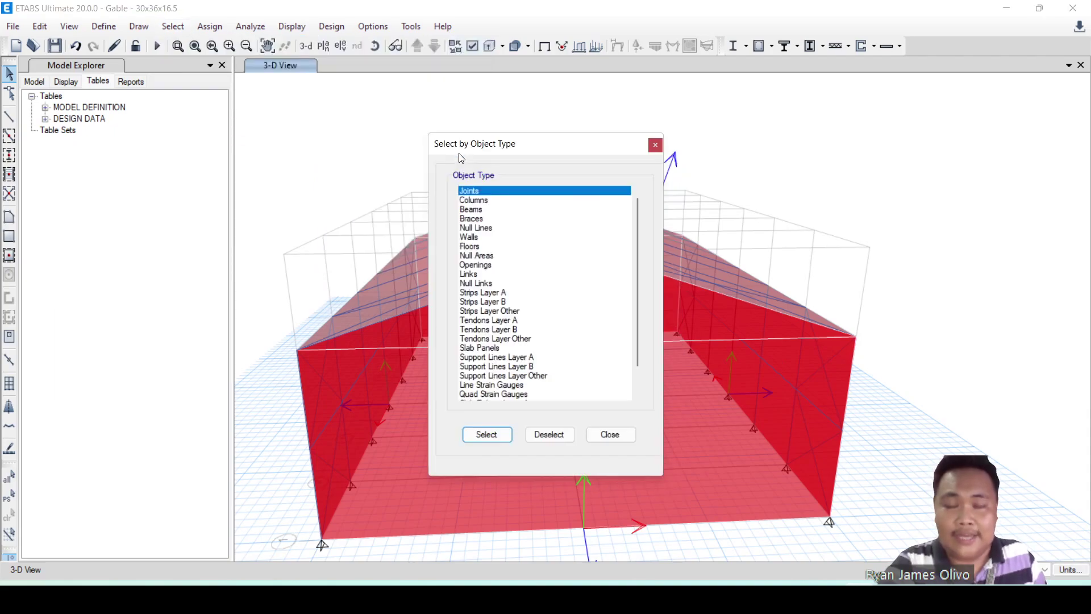
click(478, 238)
shift+click(476, 248)
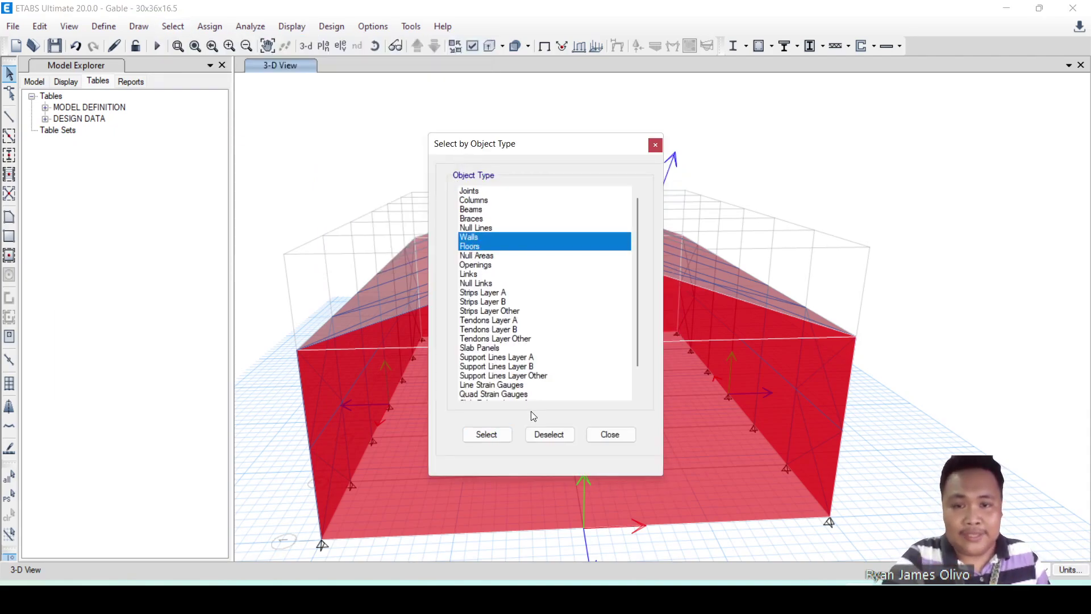
click(503, 438)
click(601, 435)
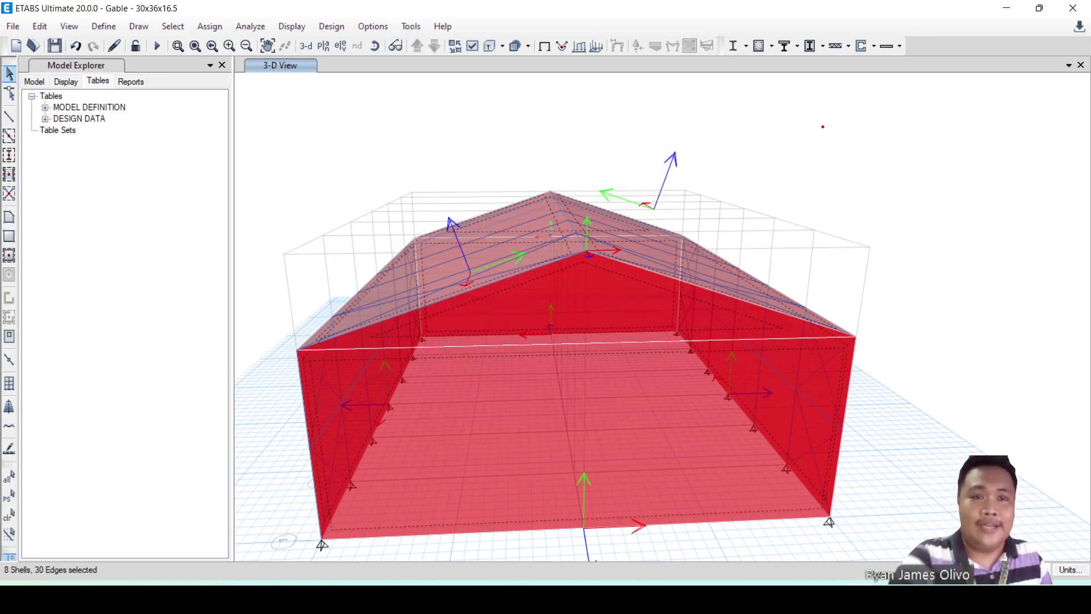
mouse_move(823, 126)
mouse_down()
mouse_move(881, 118)
mouse_move(920, 198)
mouse_move(982, 203)
mouse_up()
click(948, 191)
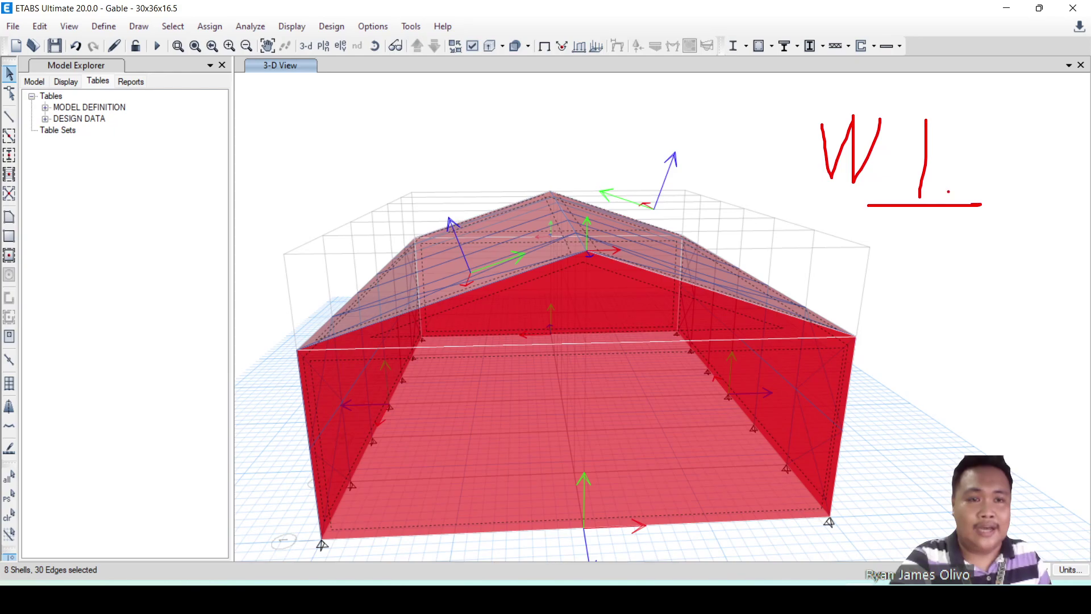
drag(912, 108, 969, 114)
key(Escape)
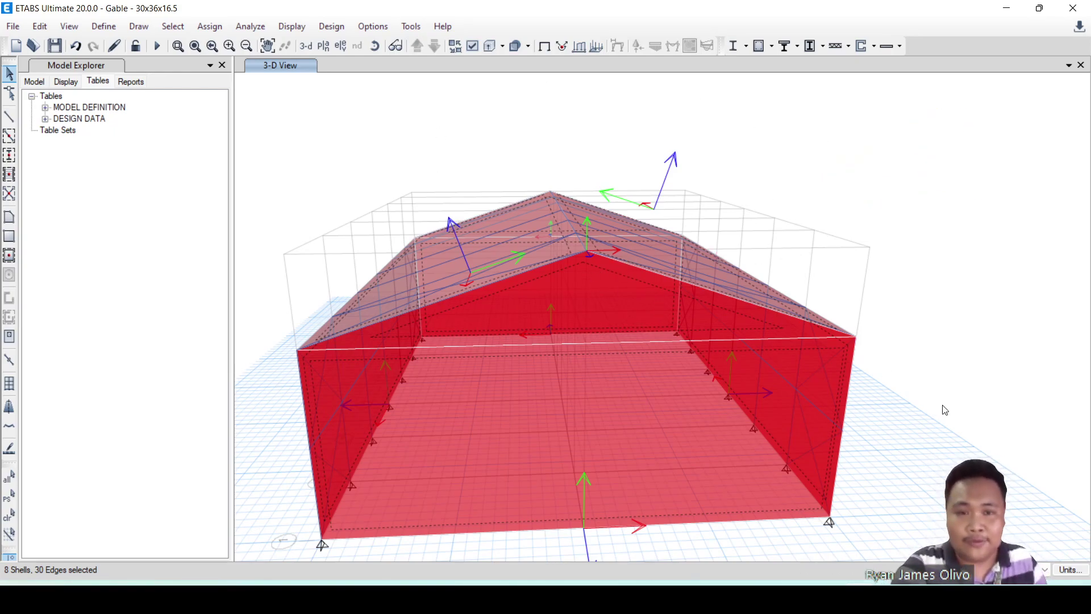
Start a shell wind pressure coefficient assignment for the selected walls and roof and choose load pattern WI
shift+middle_drag(716, 257, 969, 410)
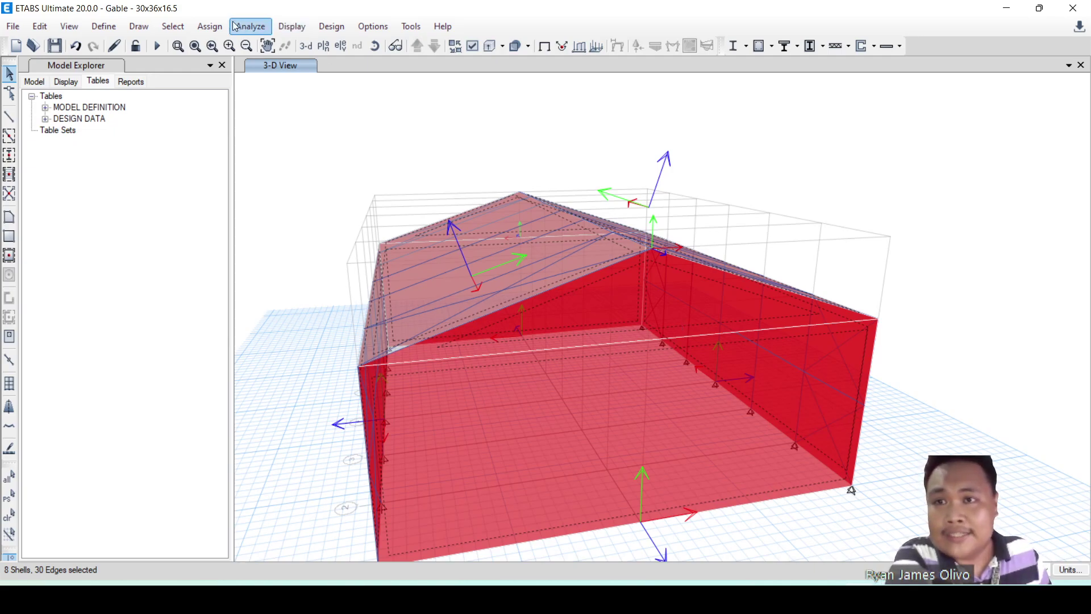
click(210, 26)
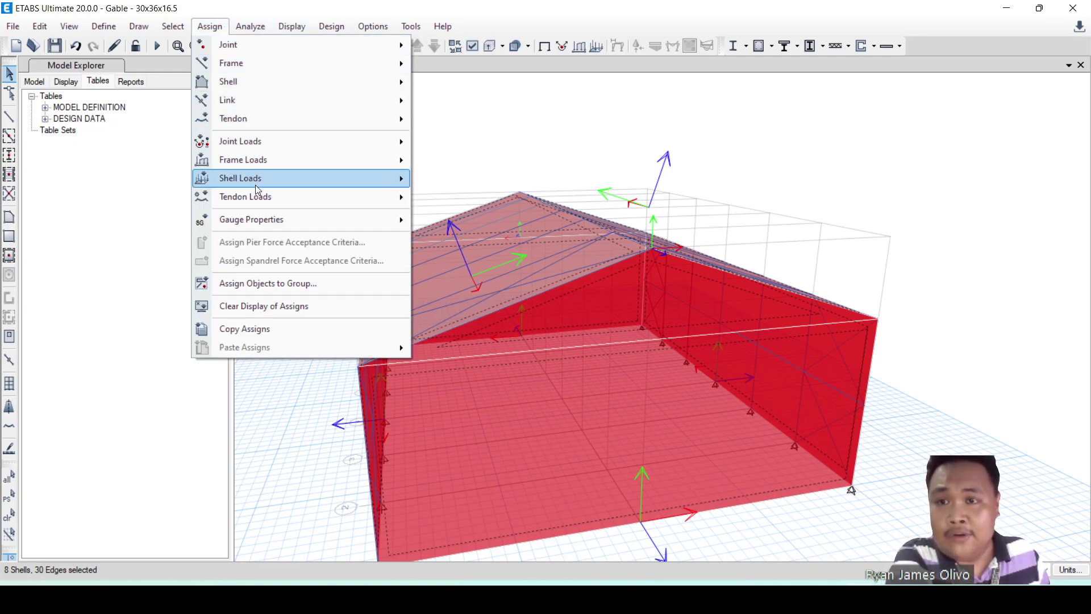
mouse_move(293, 178)
click(439, 257)
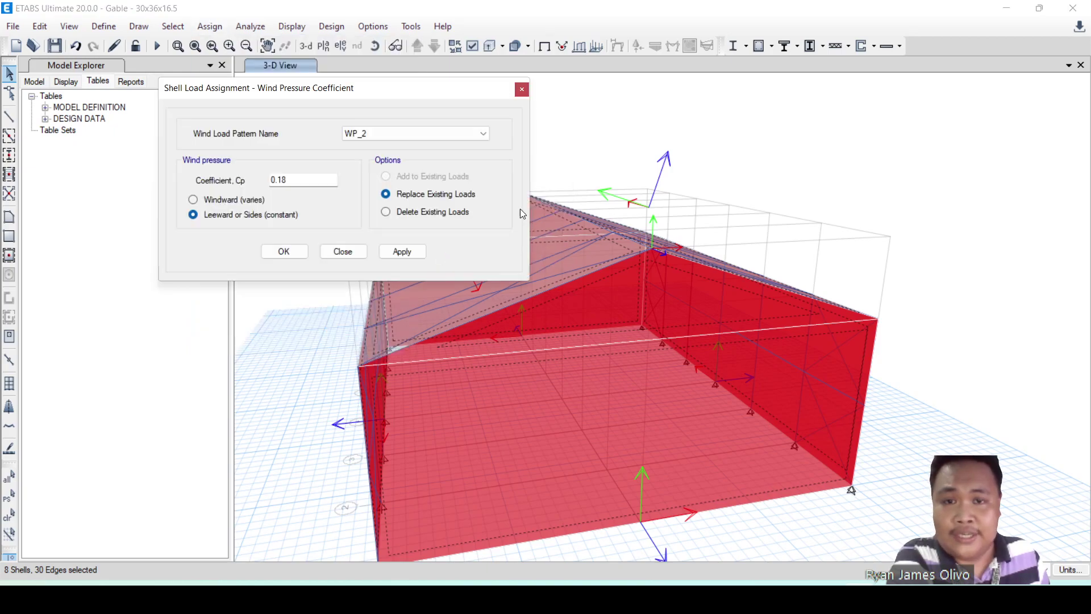
click(418, 136)
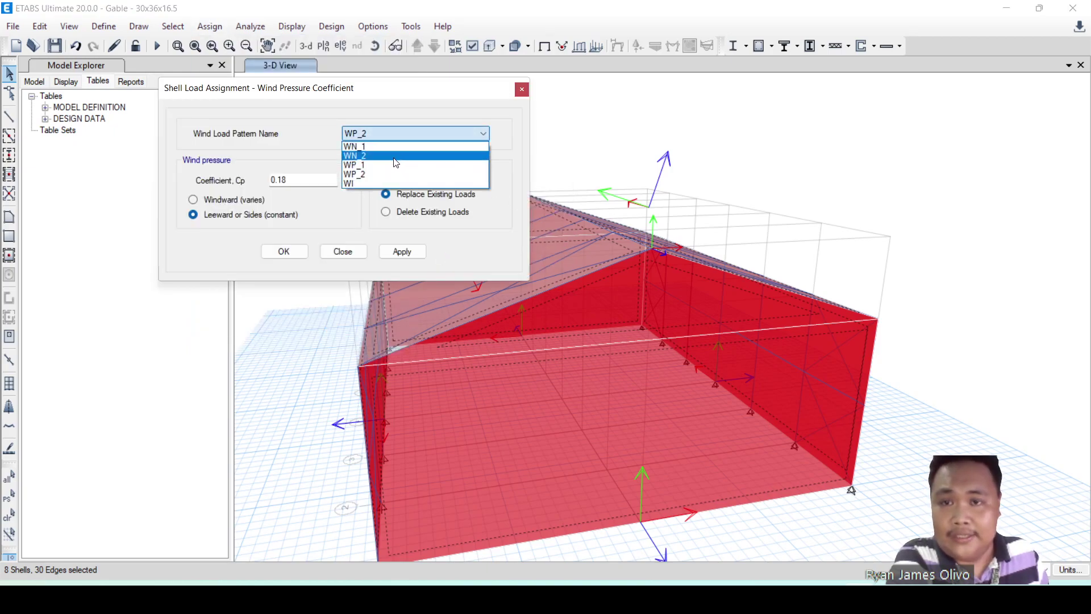
click(364, 183)
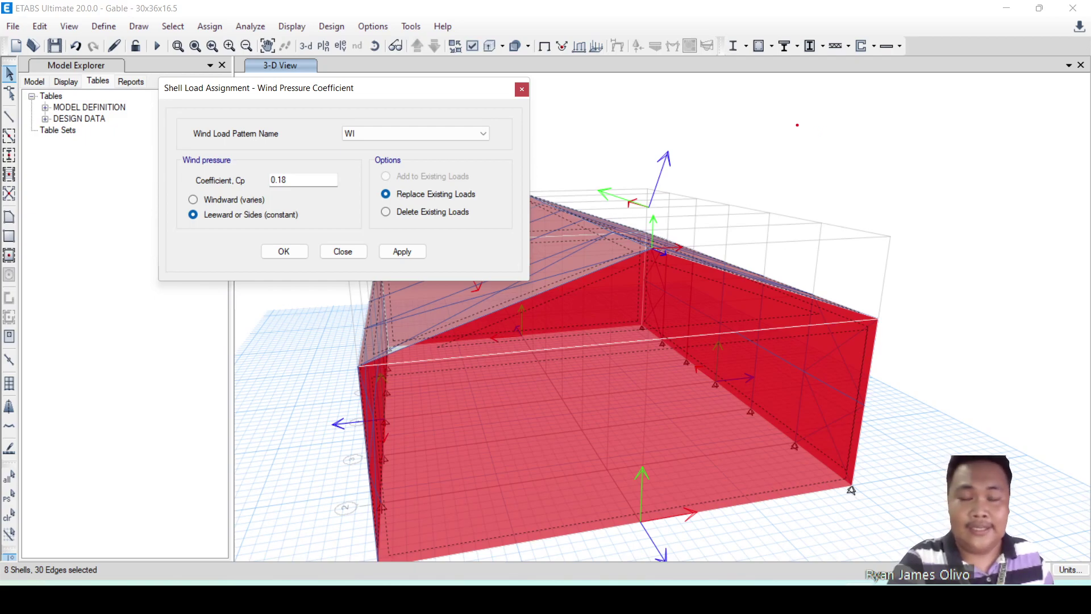
mouse_move(810, 122)
mouse_down()
mouse_move(789, 116)
mouse_move(819, 164)
mouse_move(845, 303)
mouse_move(886, 303)
mouse_up()
drag(916, 215, 974, 196)
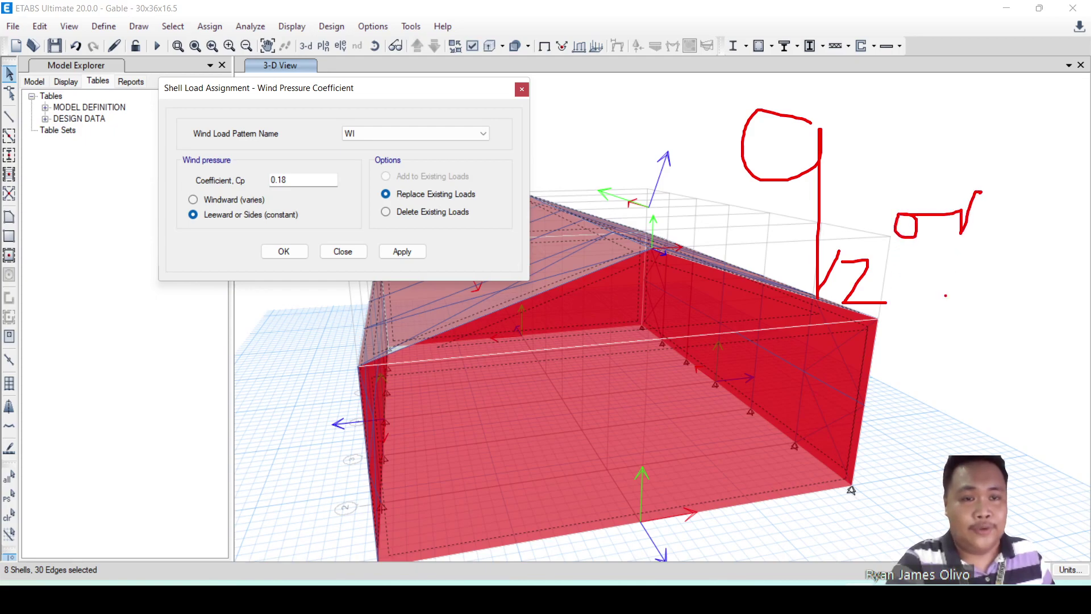
mouse_move(946, 294)
mouse_down()
mouse_move(966, 309)
mouse_move(962, 455)
mouse_move(1040, 458)
mouse_up()
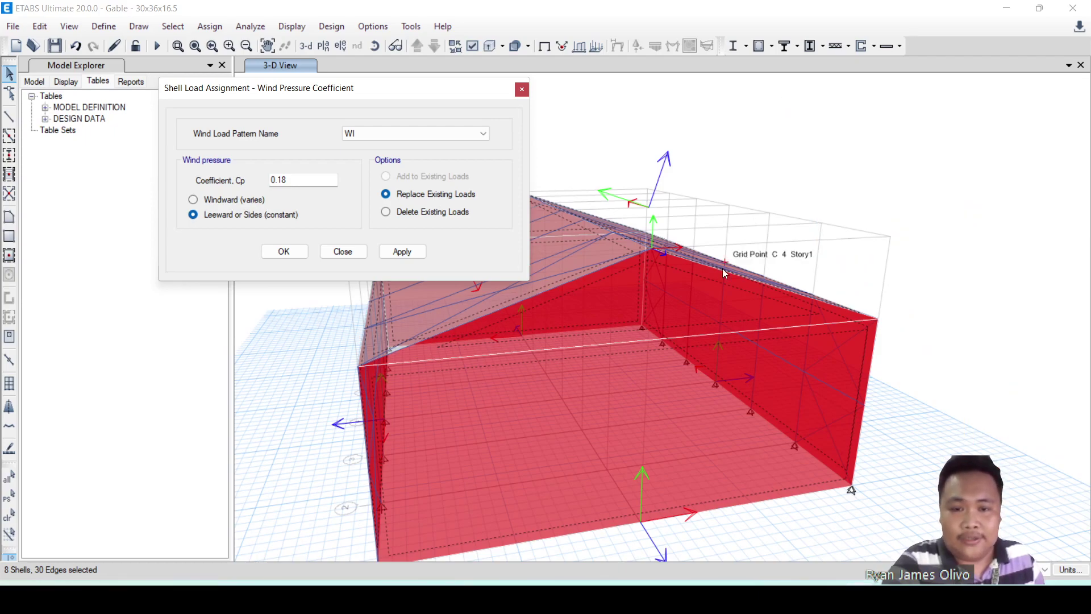
Switch to the ASCE 7-16 PDF in the browser and go to Section 27.3.1 in Chapter 27
key(alt+Tab)
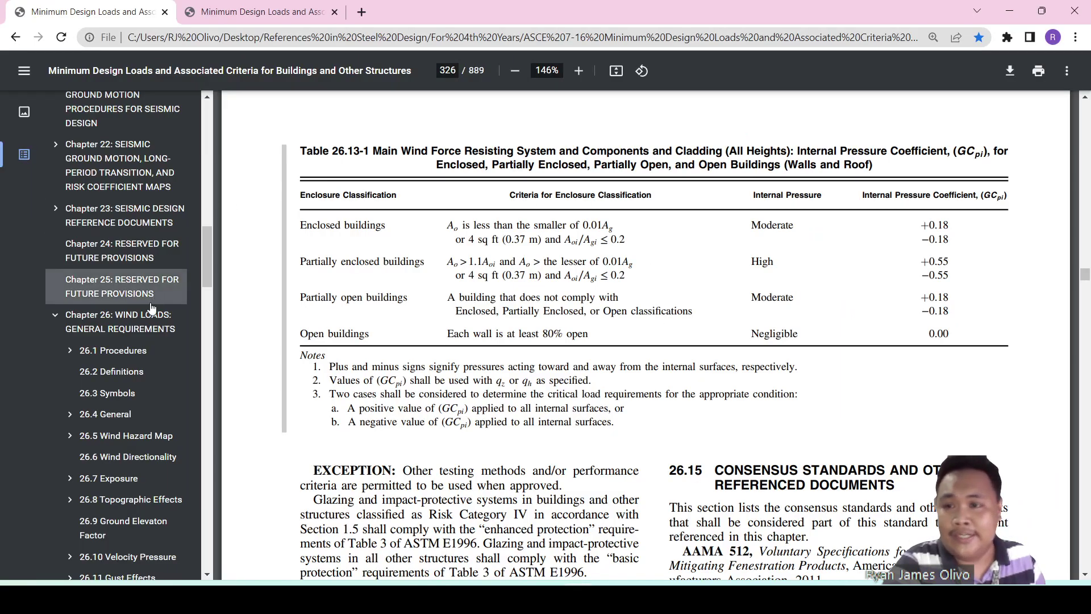
click(55, 314)
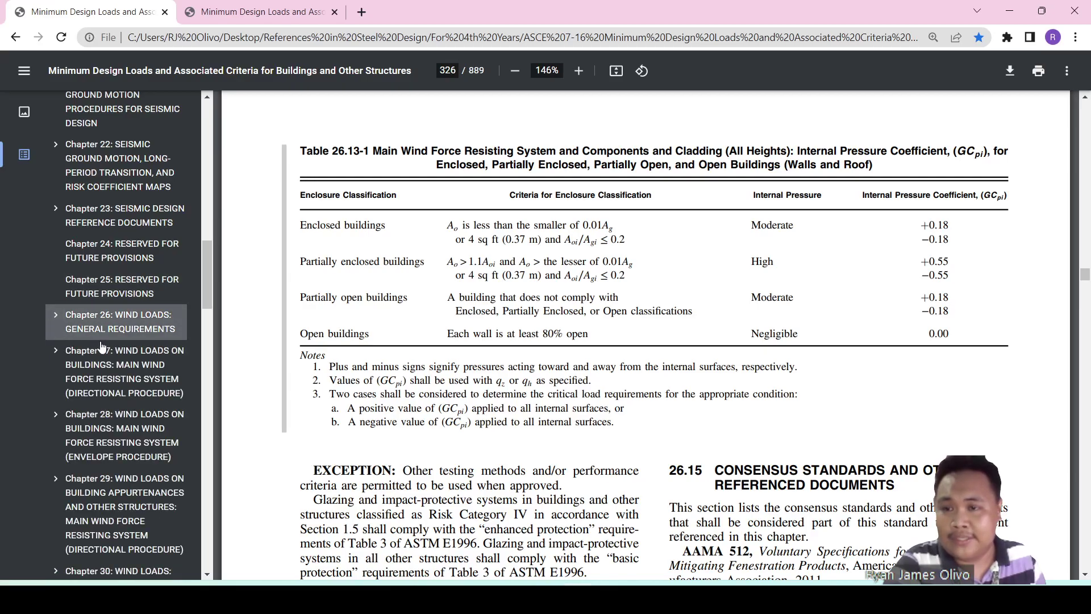
click(125, 371)
scroll(594, 314, down, 10)
scroll(594, 314, down, 10)
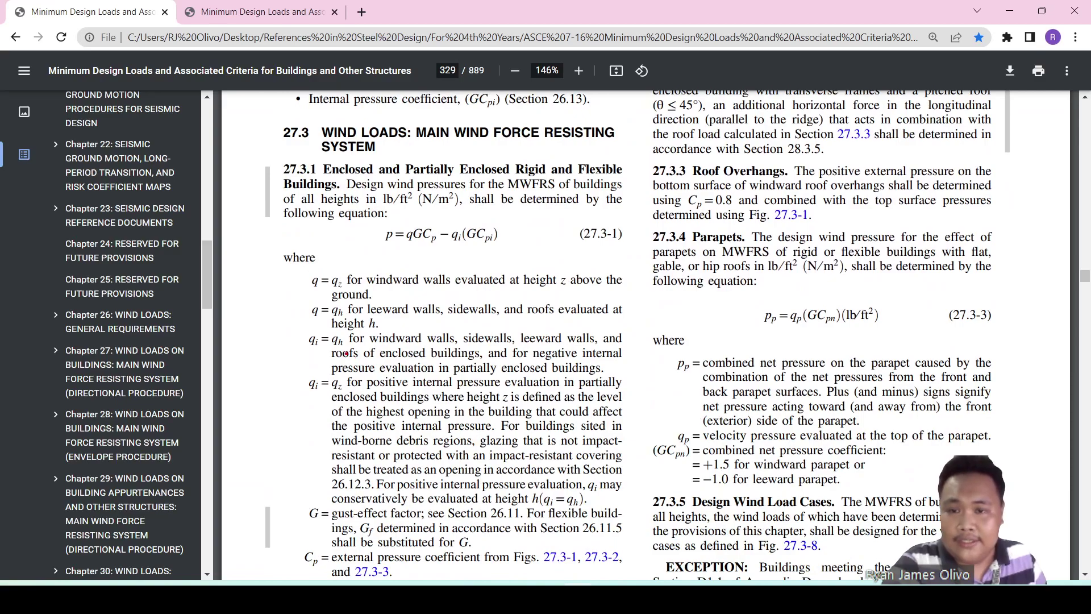
Examine the Section 27.3.1 definitions of q and qi for windward, leeward and side walls, roofs, and partially enclosed buildings
drag(348, 345, 385, 345)
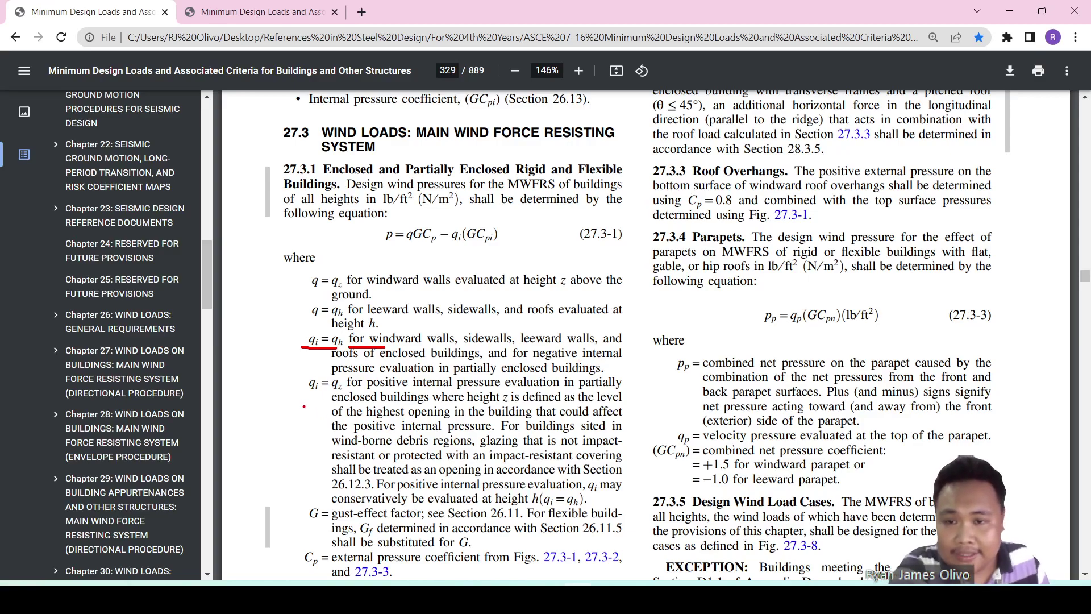
drag(328, 394, 350, 392)
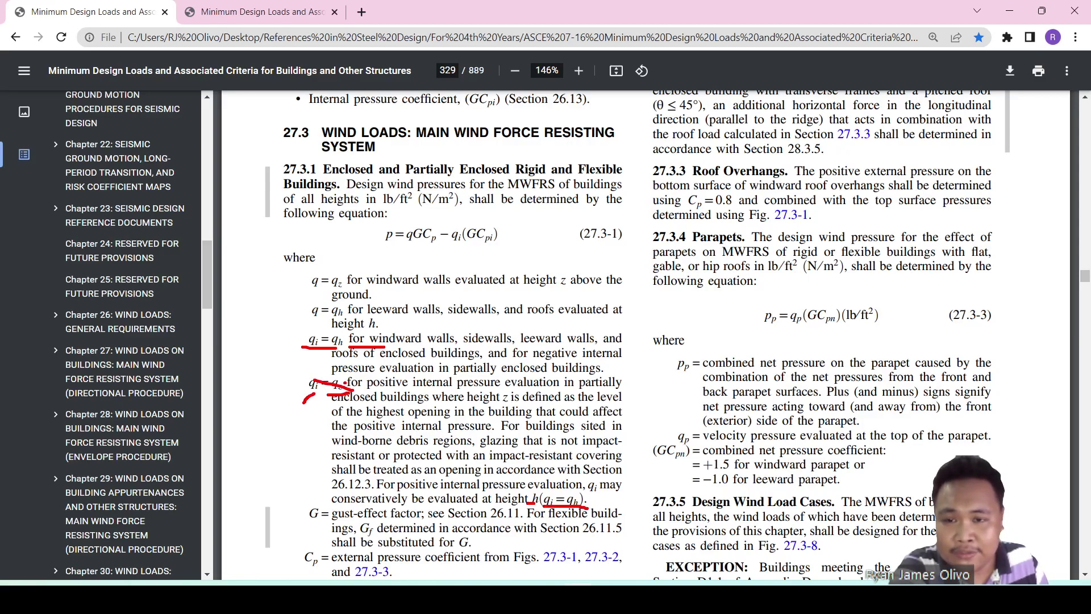
mouse_move(561, 483)
mouse_down()
mouse_move(568, 515)
mouse_move(549, 479)
mouse_up()
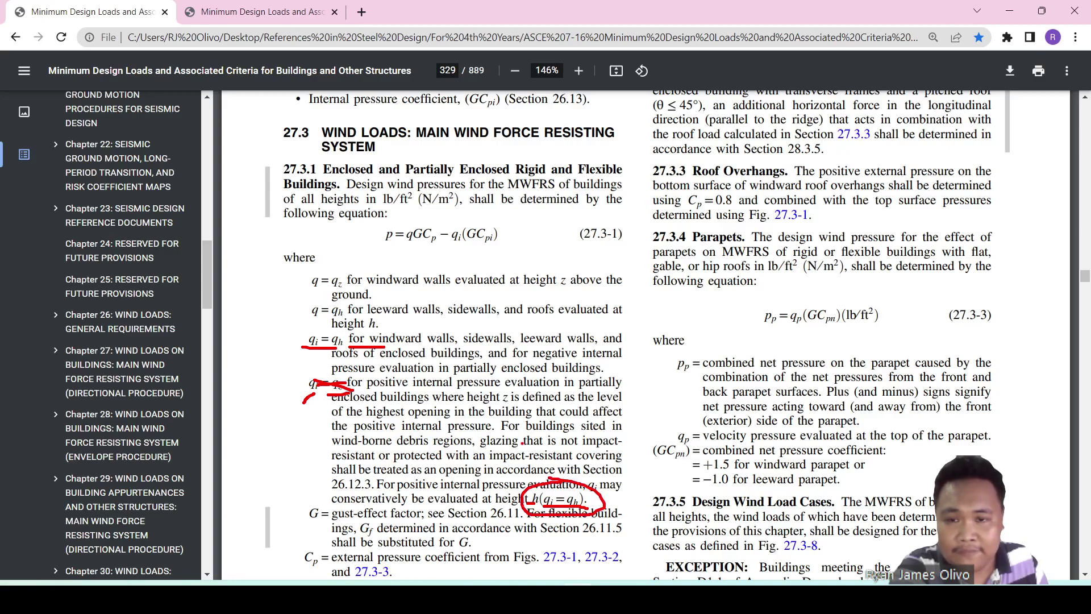
mouse_move(349, 334)
mouse_down()
mouse_move(286, 335)
mouse_move(344, 324)
mouse_up()
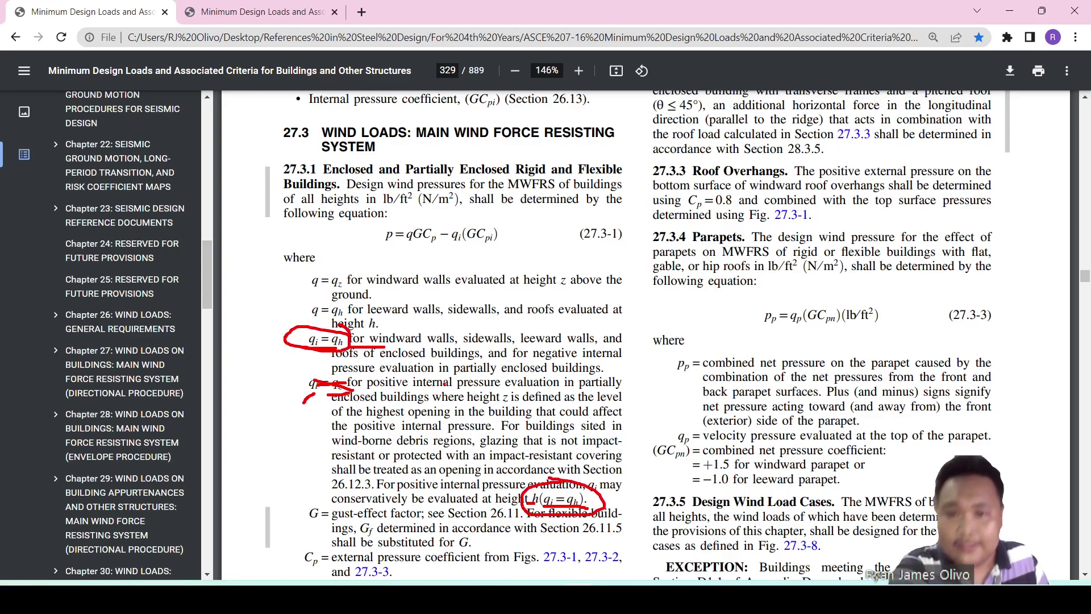
key(Escape)
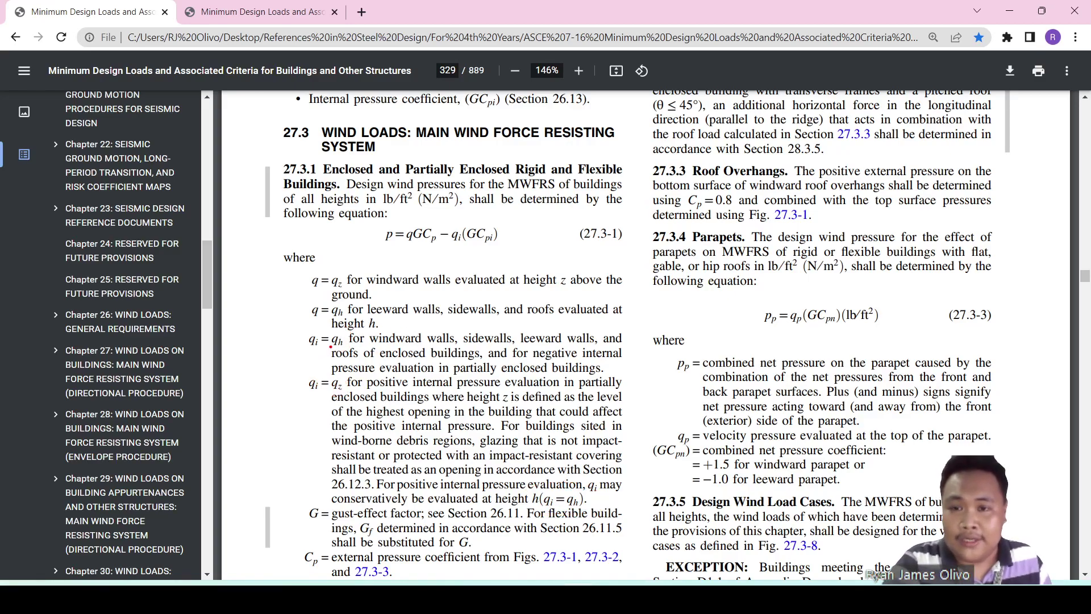
drag(343, 346, 388, 298)
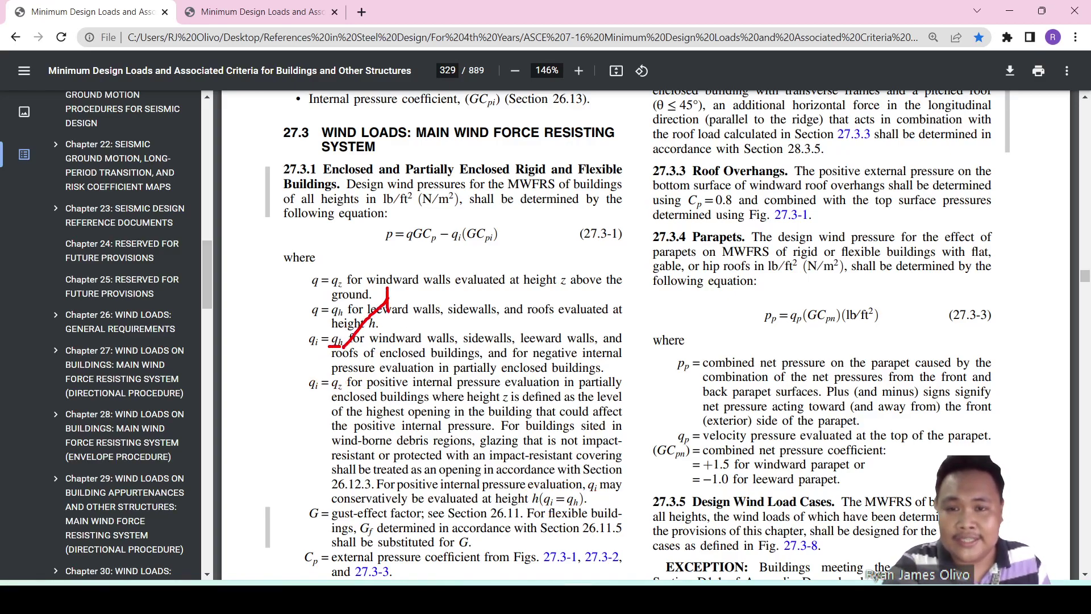
key(ctrl+z)
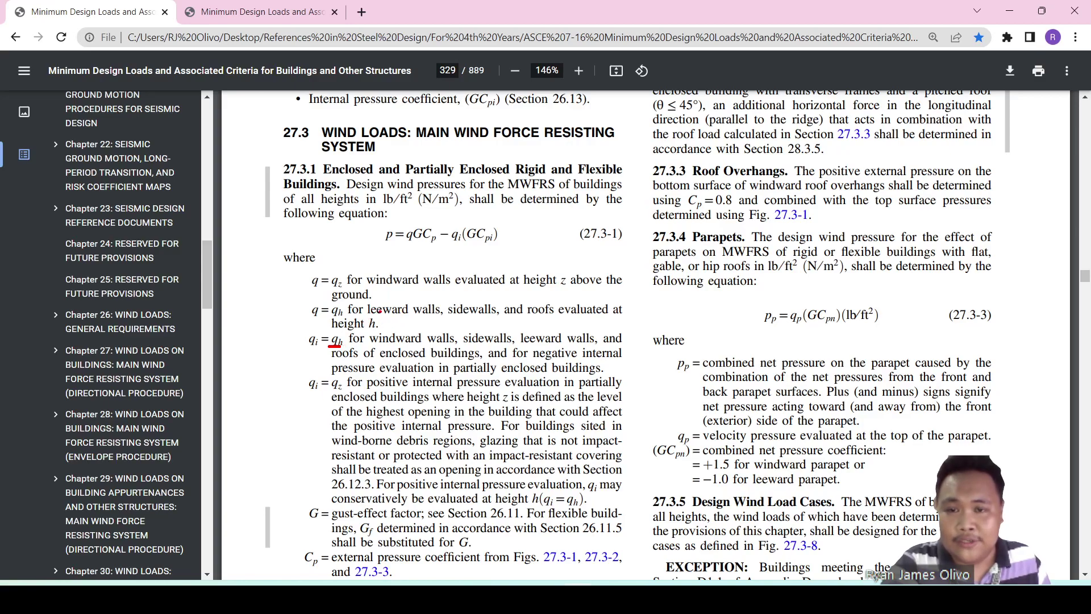
drag(368, 319, 408, 311)
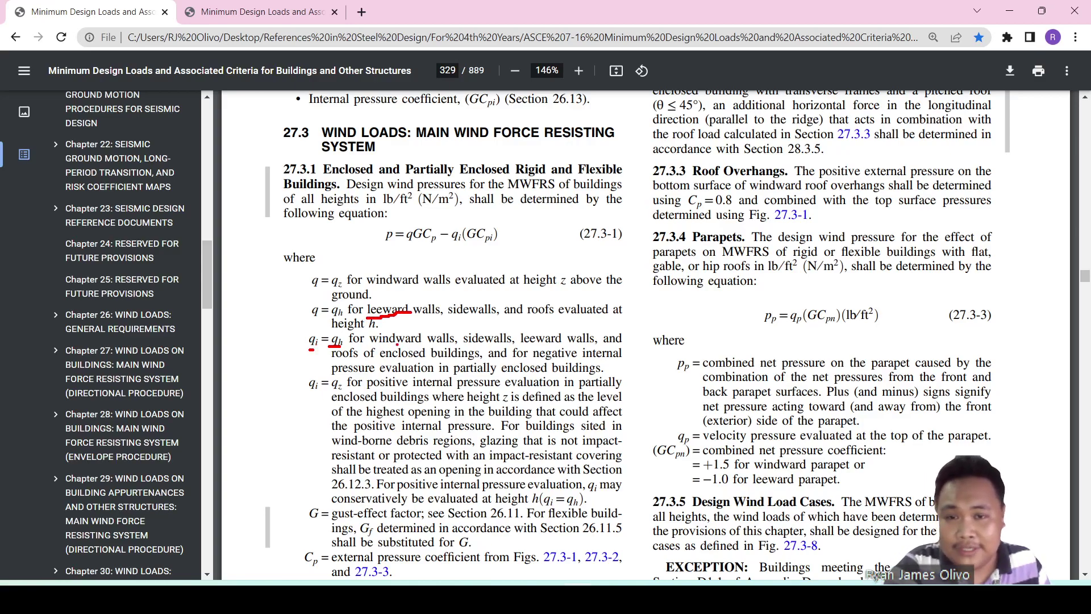
drag(378, 353, 469, 348)
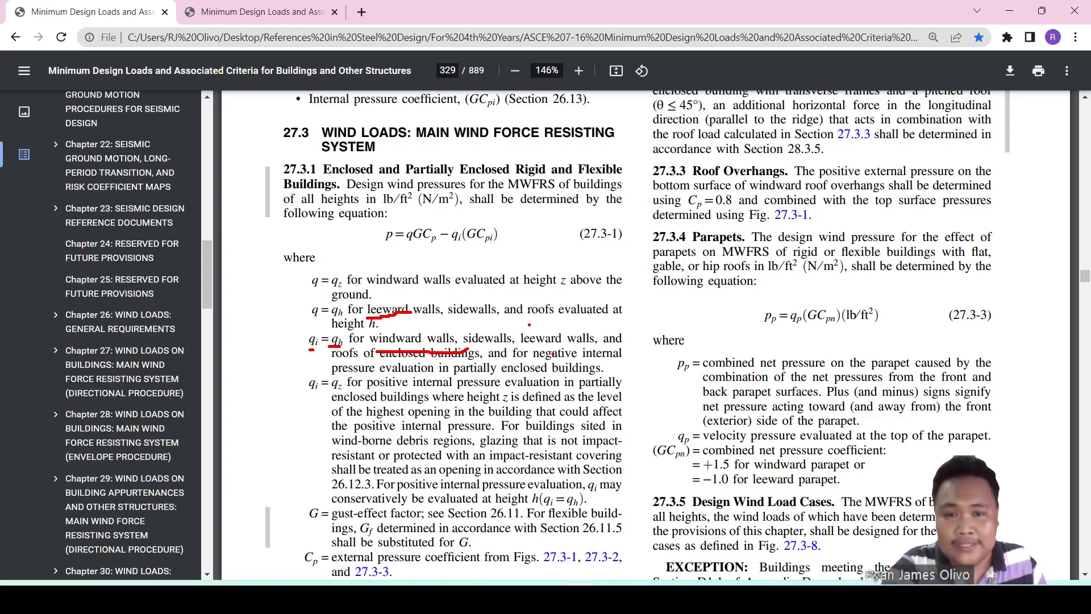
key(Escape)
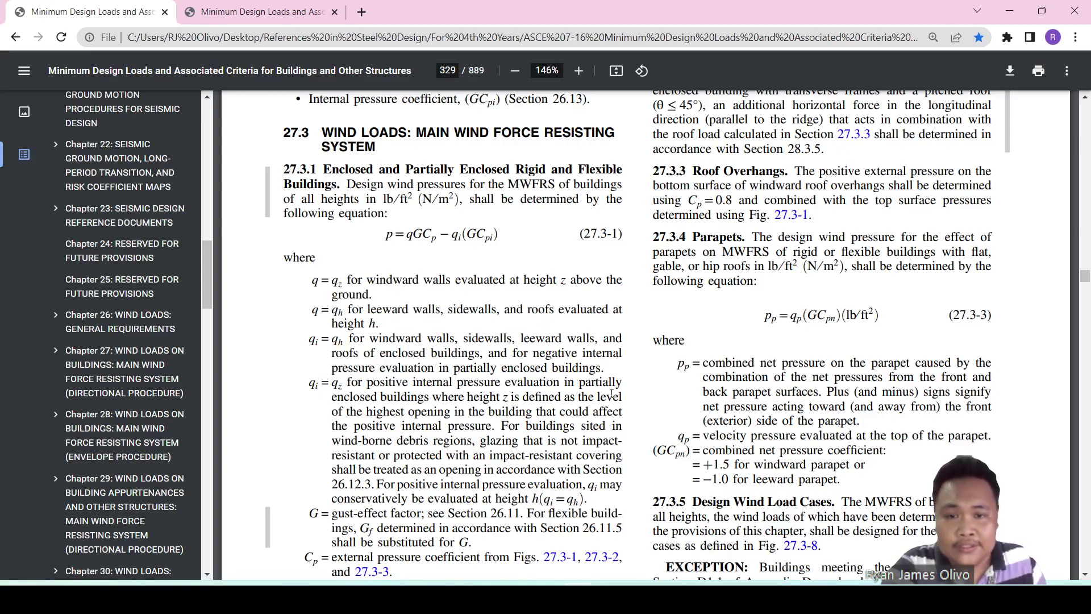
Return to ETABS and apply a constant leeward or sides coefficient of 0.18 for WI to the selected shells, replacing existing loads
key(alt+Tab)
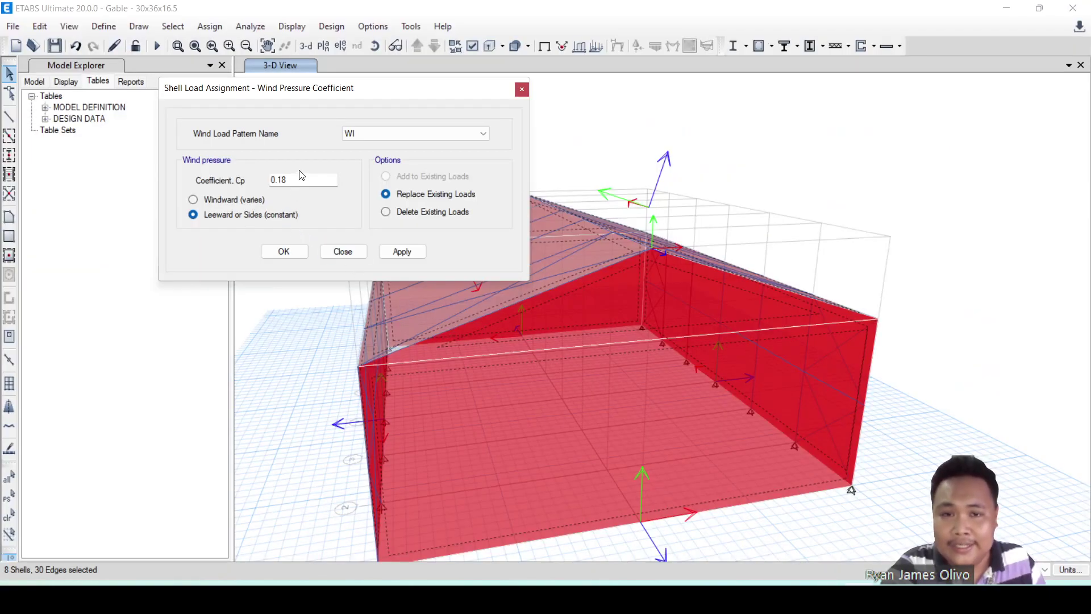
click(418, 252)
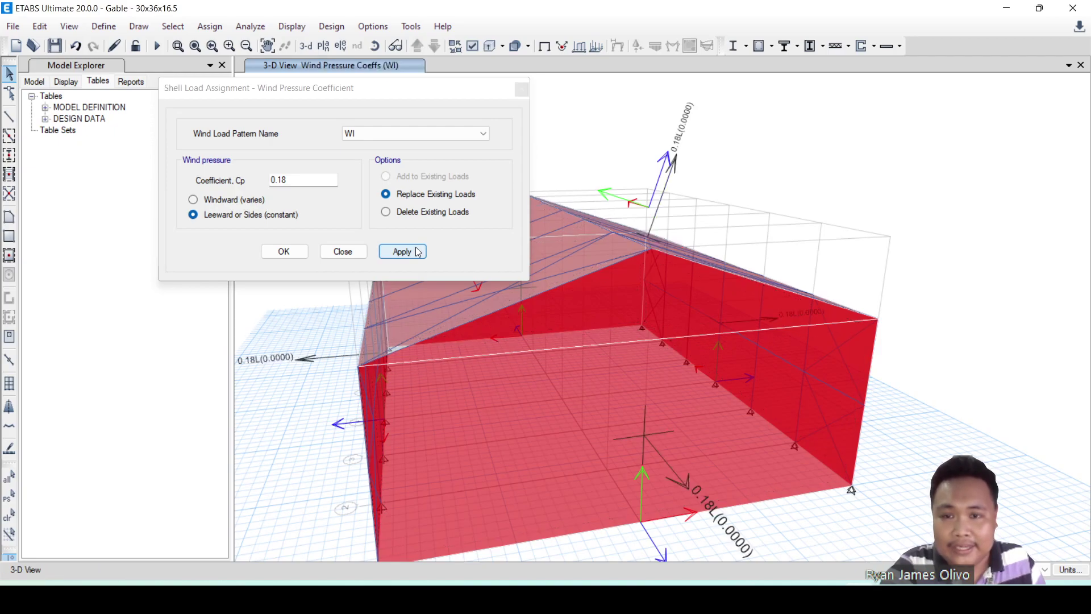
Close the wind pressure coefficient assignment and inspect the WI coefficient arrows from the building's gable end
click(343, 251)
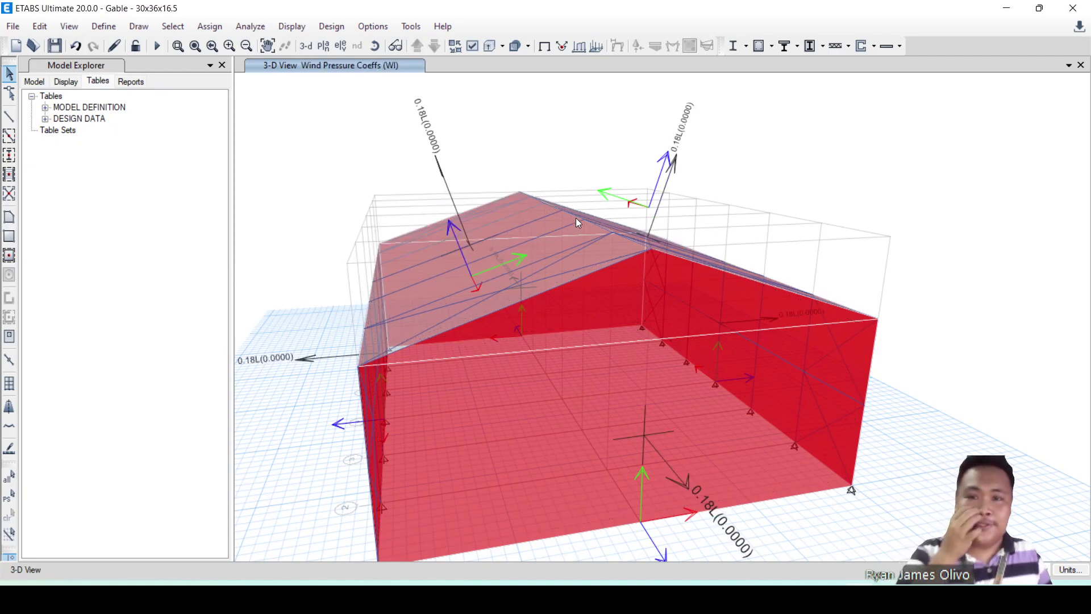
shift+middle_drag(892, 340, 529, 325)
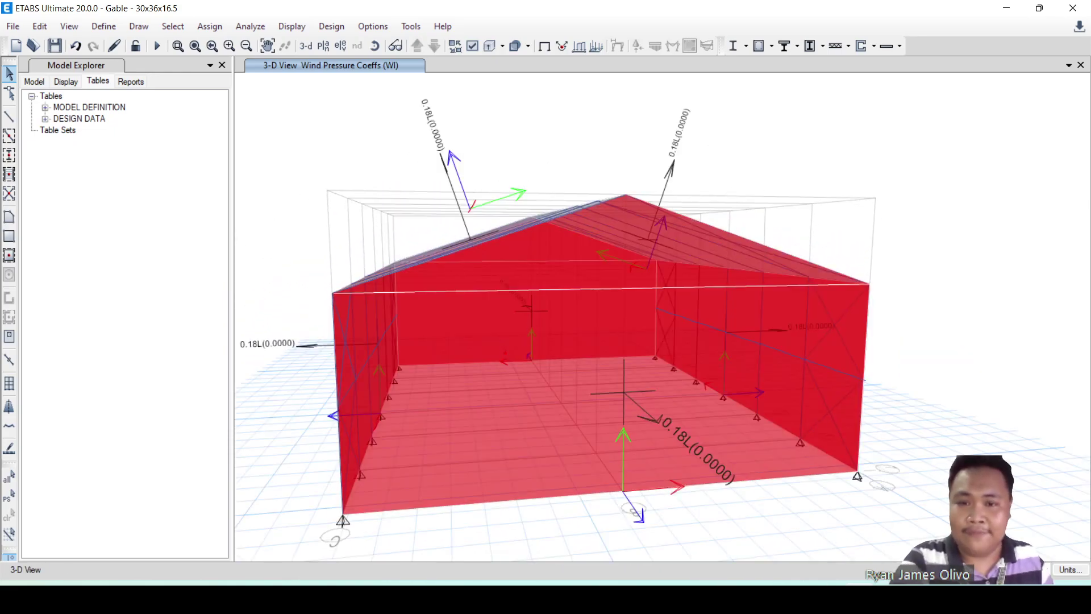
drag(501, 363, 286, 371)
key(ctrl+z)
key(ctrl+z)
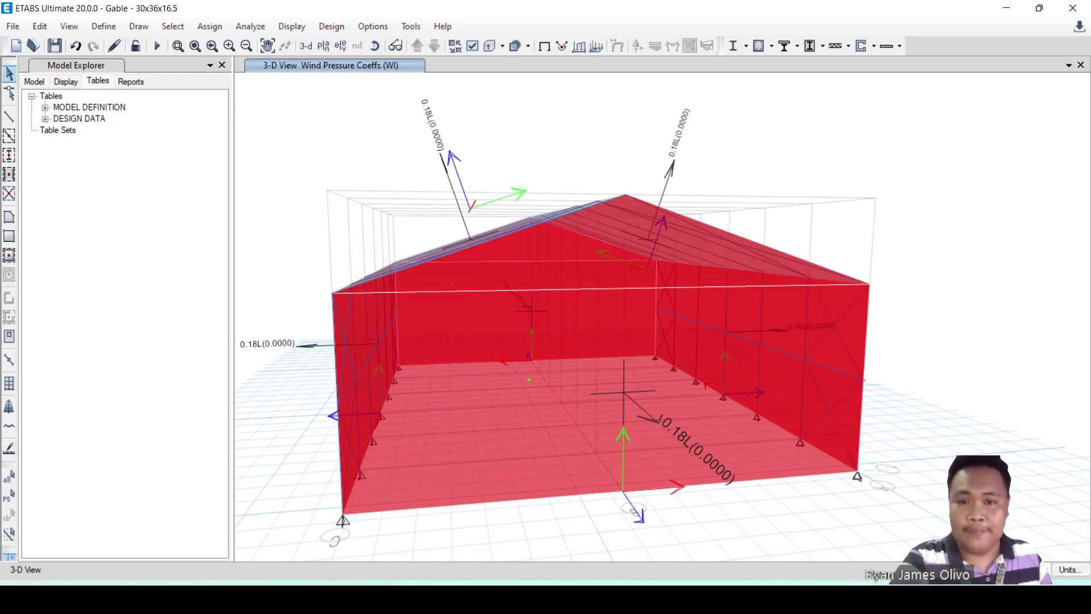
mouse_move(534, 374)
mouse_down()
mouse_move(295, 387)
mouse_move(334, 389)
mouse_up()
drag(547, 259, 488, 188)
mouse_move(614, 278)
mouse_down()
mouse_move(647, 197)
mouse_move(662, 202)
mouse_up()
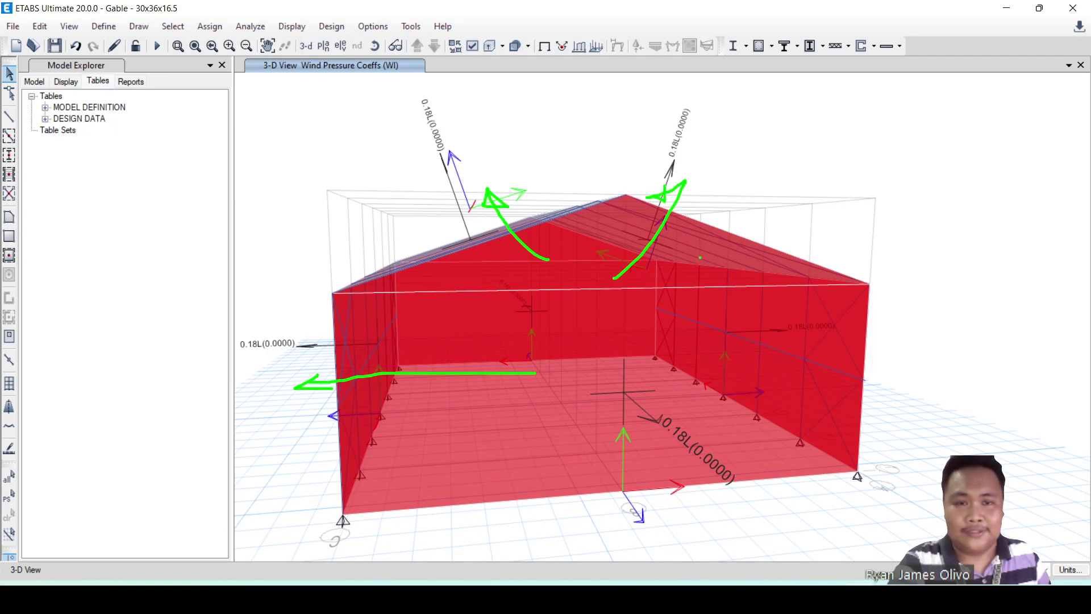
drag(683, 343, 899, 304)
mouse_move(609, 382)
mouse_down()
mouse_move(779, 382)
mouse_move(798, 400)
mouse_up()
mouse_move(559, 328)
mouse_down()
mouse_move(430, 300)
mouse_move(477, 331)
mouse_up()
drag(476, 331, 478, 304)
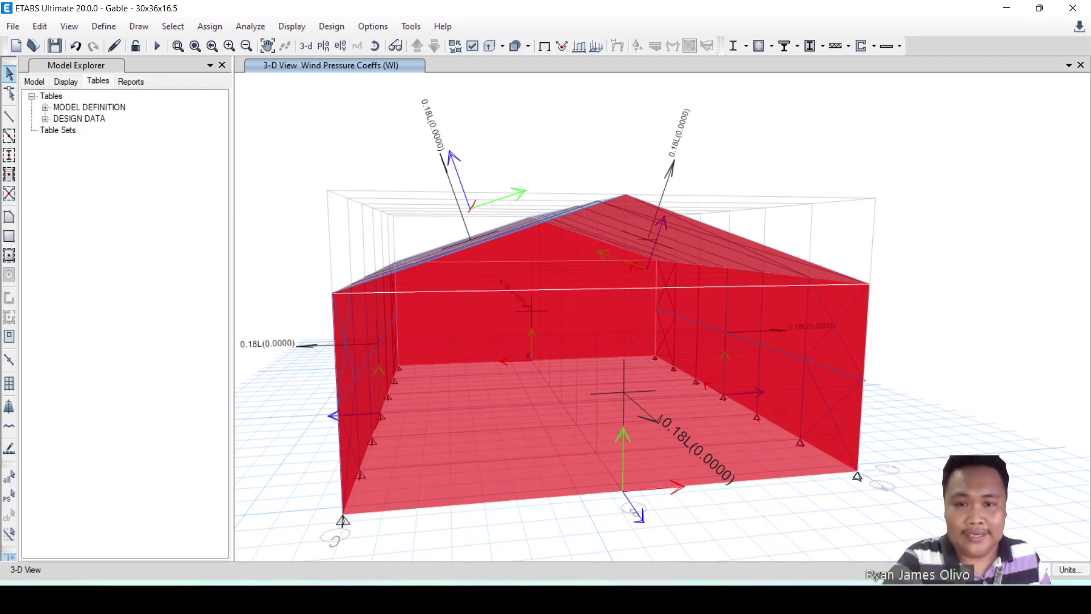
shift+middle_drag(557, 360, 501, 369)
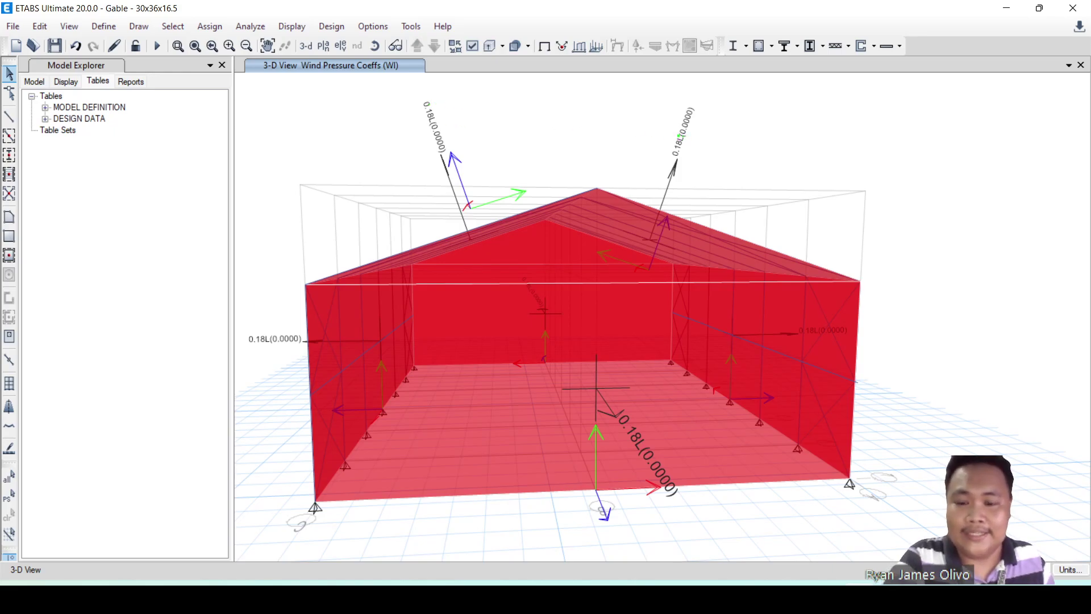
mouse_move(761, 106)
mouse_down()
mouse_move(757, 161)
mouse_move(781, 127)
mouse_up()
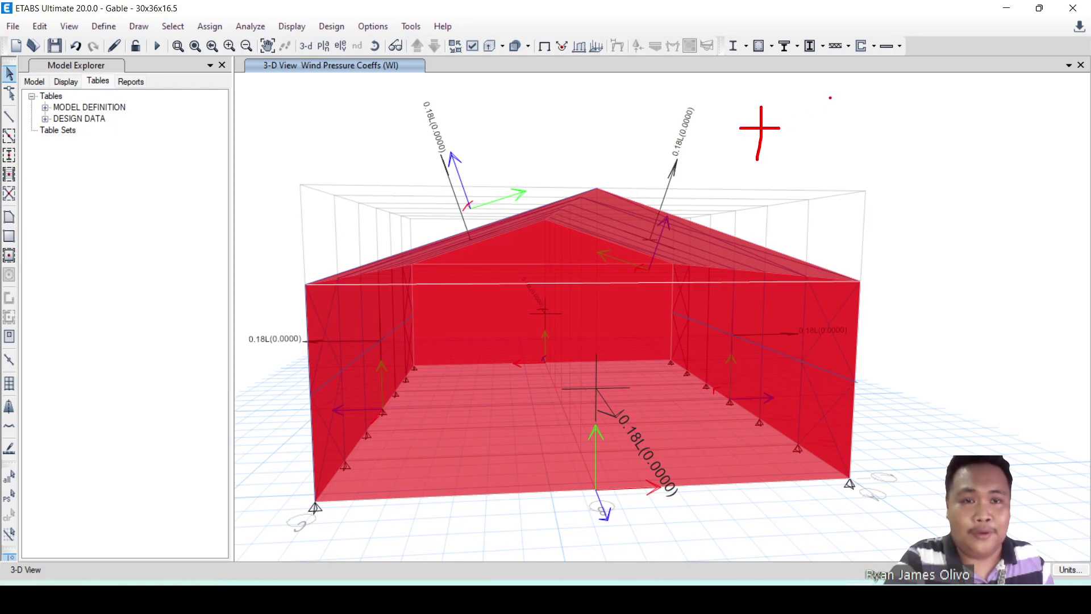
mouse_move(831, 98)
mouse_down()
mouse_move(831, 110)
mouse_move(816, 93)
mouse_up()
drag(857, 134, 855, 149)
drag(890, 107, 887, 163)
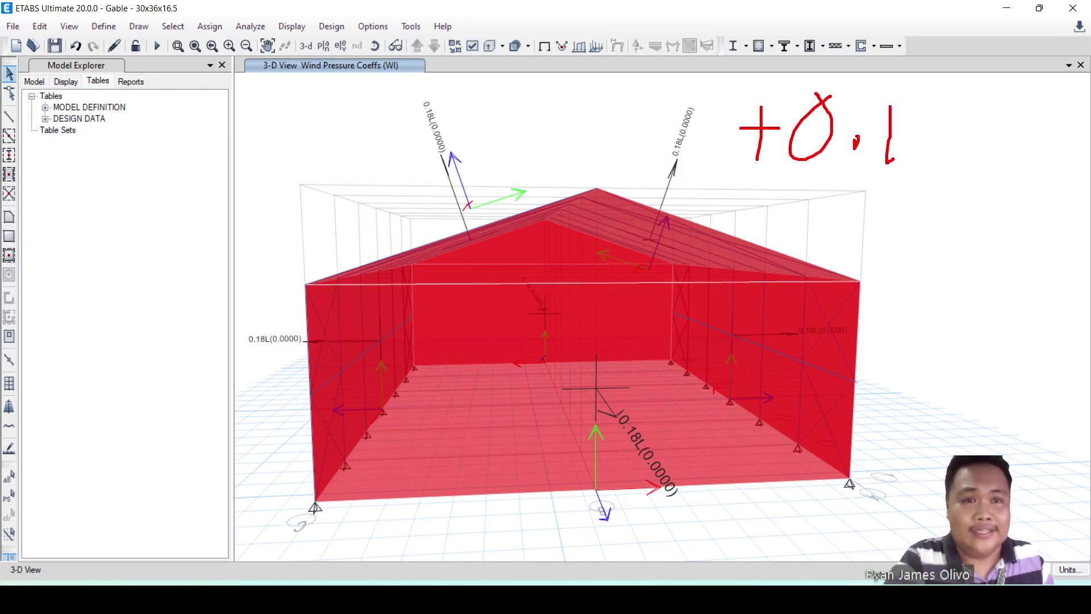
mouse_move(948, 108)
mouse_down()
mouse_move(932, 152)
mouse_move(952, 101)
mouse_up()
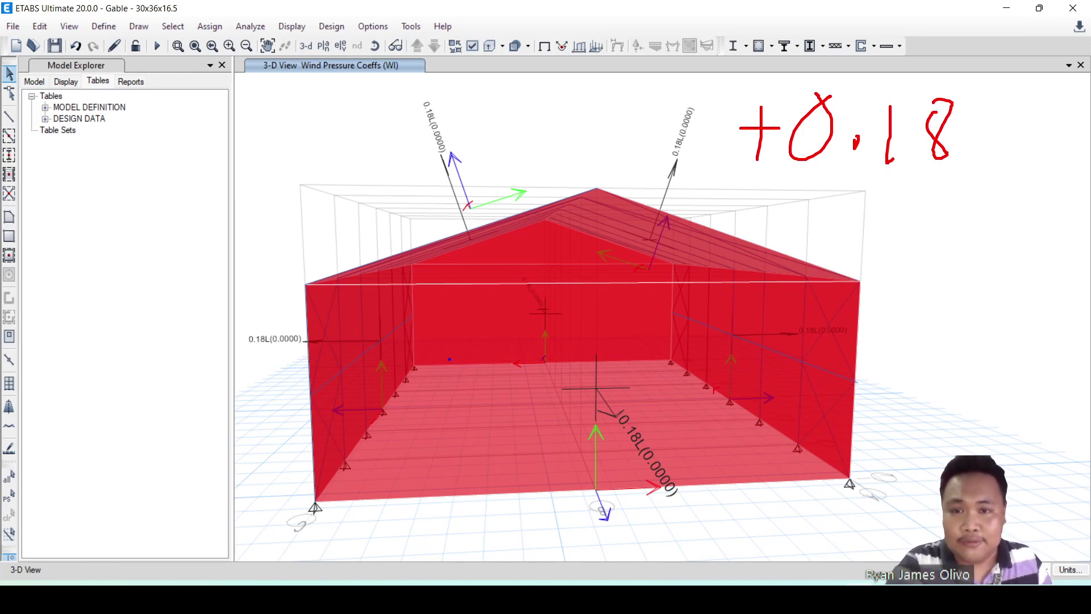
mouse_move(458, 360)
mouse_down()
mouse_move(360, 369)
mouse_move(386, 375)
mouse_move(392, 338)
mouse_up()
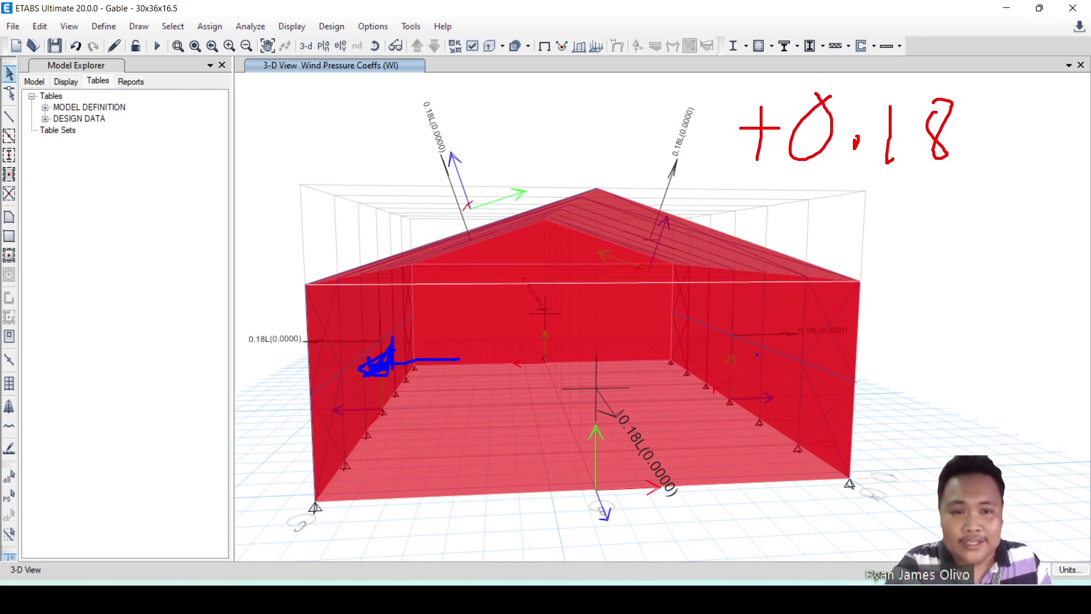
drag(756, 351, 672, 350)
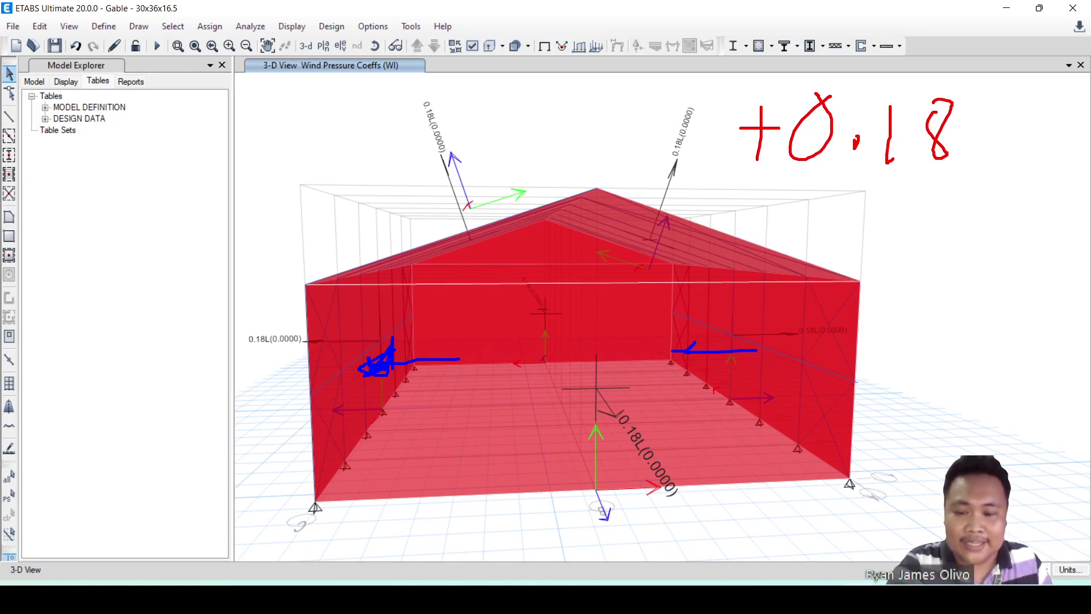
key(ctrl+z)
key(ctrl+z)
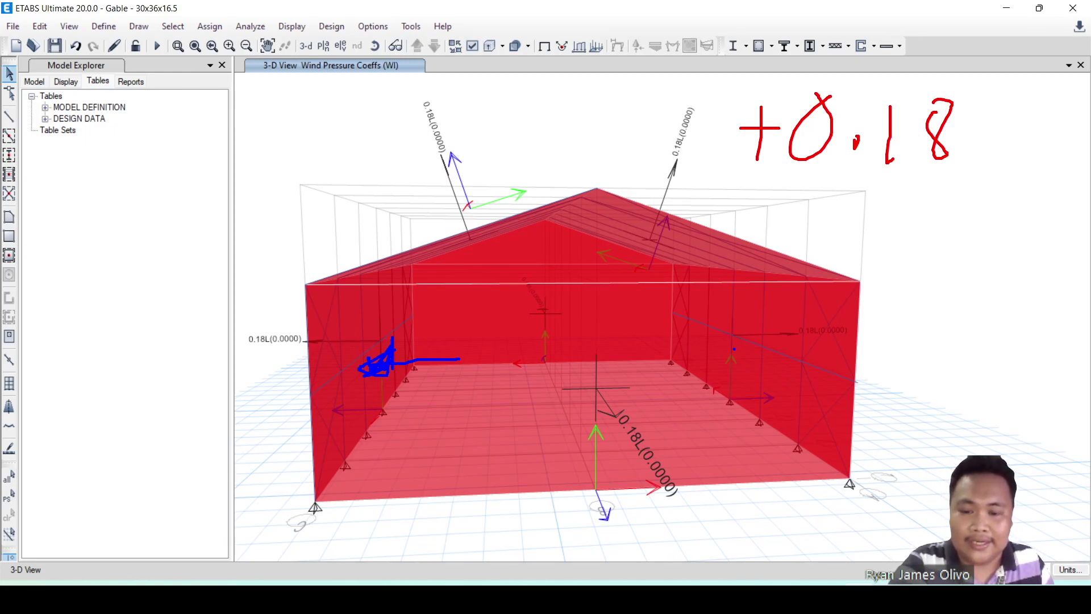
mouse_move(755, 349)
mouse_down()
mouse_move(617, 351)
mouse_move(662, 361)
mouse_up()
mouse_move(635, 228)
mouse_down()
mouse_move(606, 295)
mouse_move(648, 264)
mouse_up()
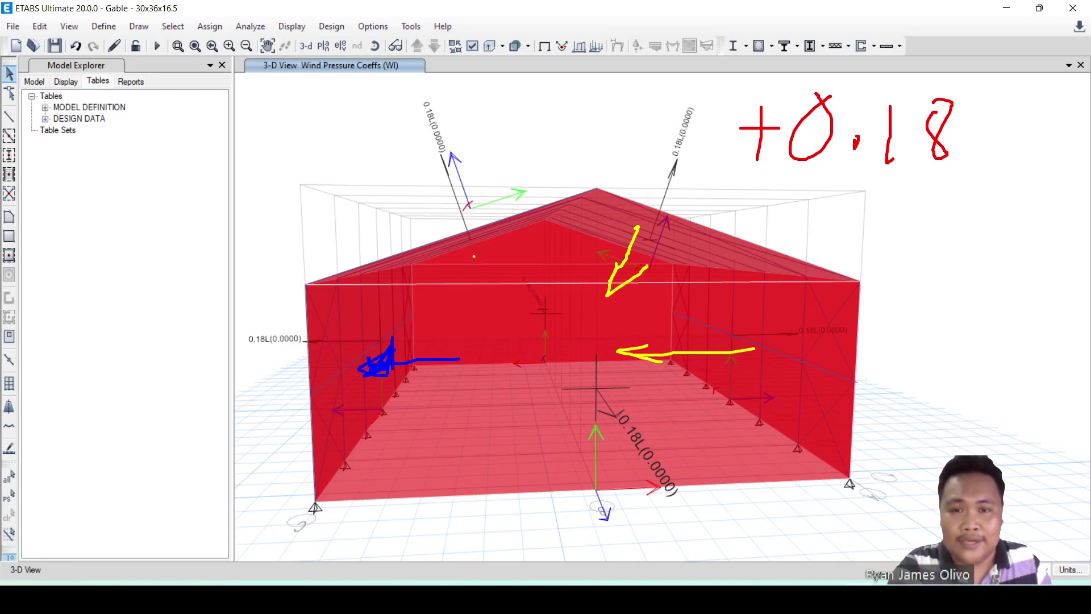
mouse_move(471, 245)
mouse_down()
mouse_move(497, 290)
mouse_move(481, 278)
mouse_move(510, 265)
mouse_move(499, 294)
mouse_up()
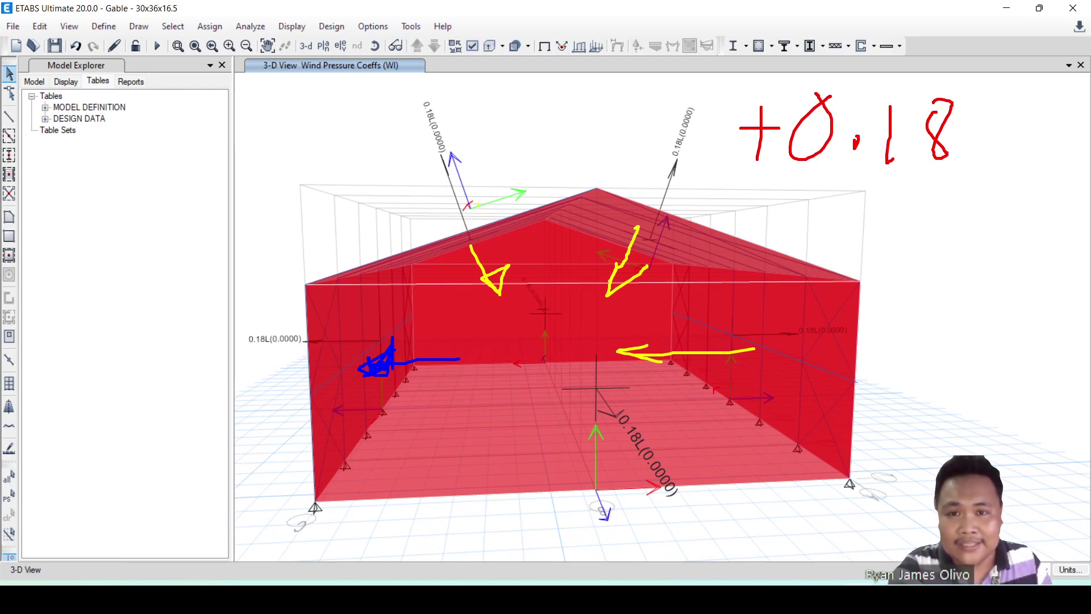
mouse_move(475, 165)
mouse_down()
mouse_move(458, 153)
mouse_move(462, 211)
mouse_move(489, 147)
mouse_move(450, 157)
mouse_up()
key(ctrl+z)
key(ctrl+z)
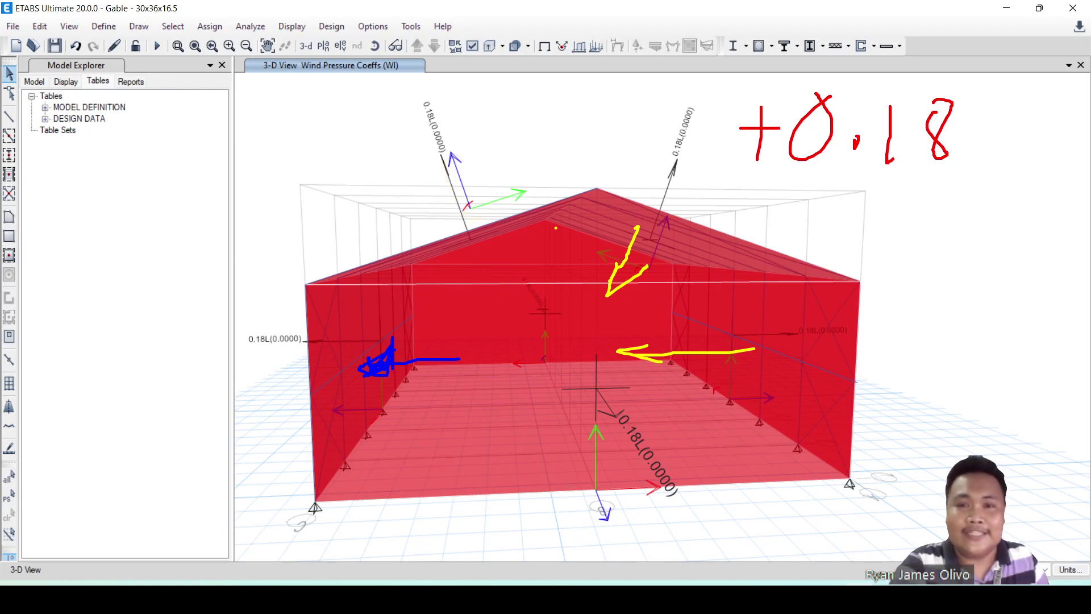
key(ctrl+z)
key(ctrl+z)
key(ctrl+z)
key(ctrl+z)
key(ctrl+z)
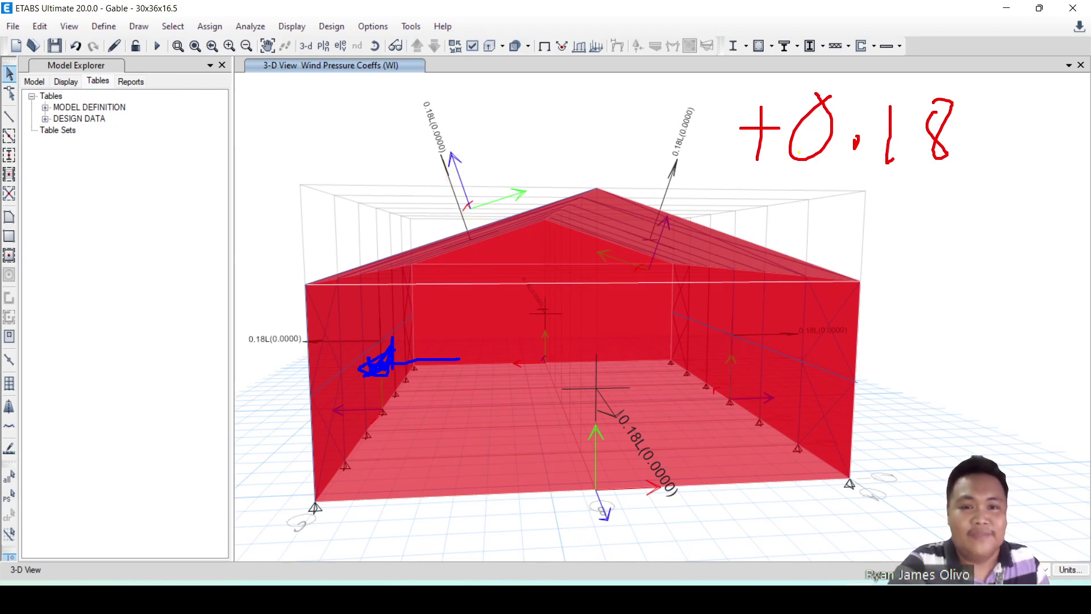
key(ctrl+z)
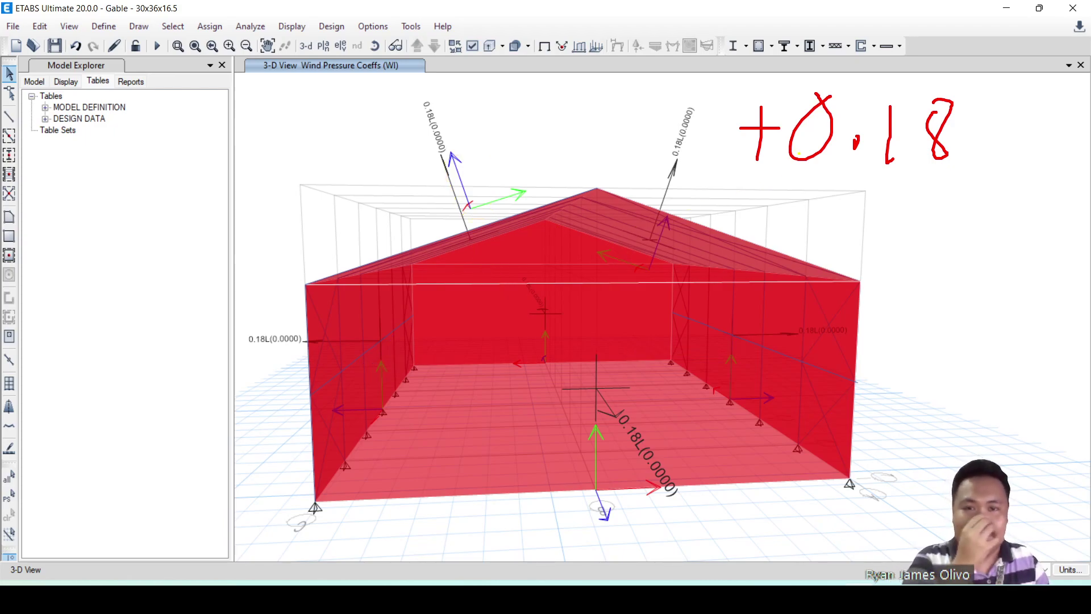
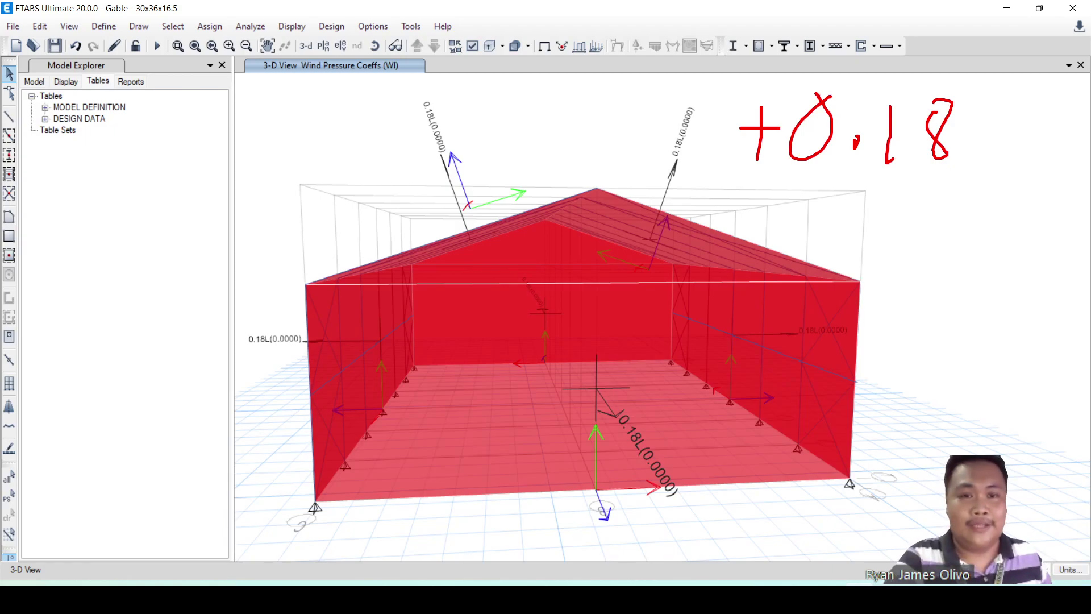
key(Escape)
Show the wind pressure shell loads for load pattern WN_1 on the 3D model
mouse_move(718, 287)
shift+middle_down()
mouse_move(766, 343)
mouse_move(596, 321)
mouse_move(581, 322)
mouse_move(644, 358)
mouse_move(523, 361)
mouse_move(491, 280)
shift+middle_up()
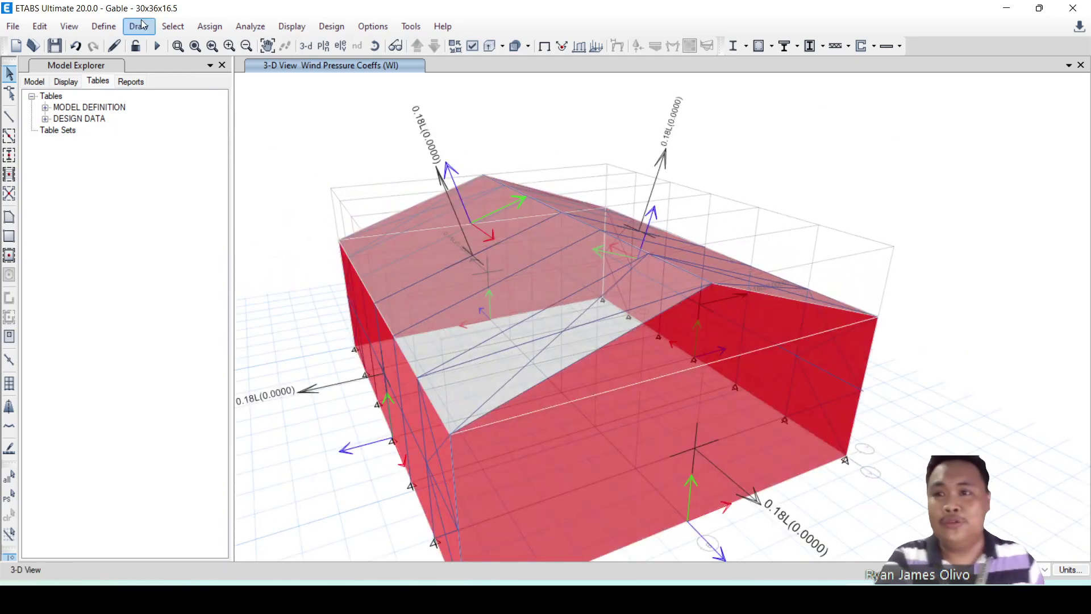
click(103, 26)
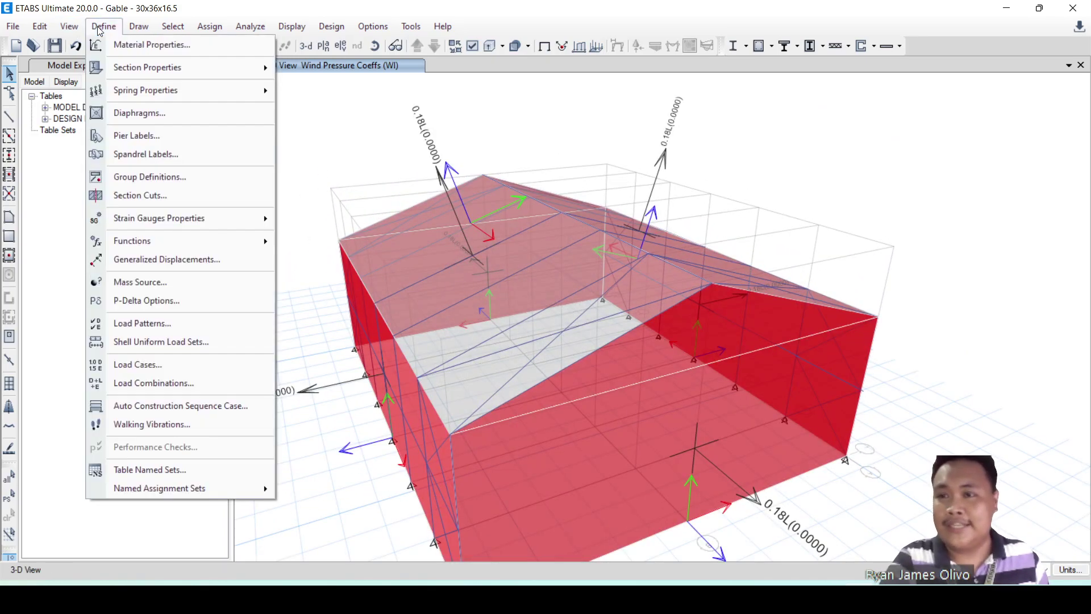
click(323, 117)
click(292, 26)
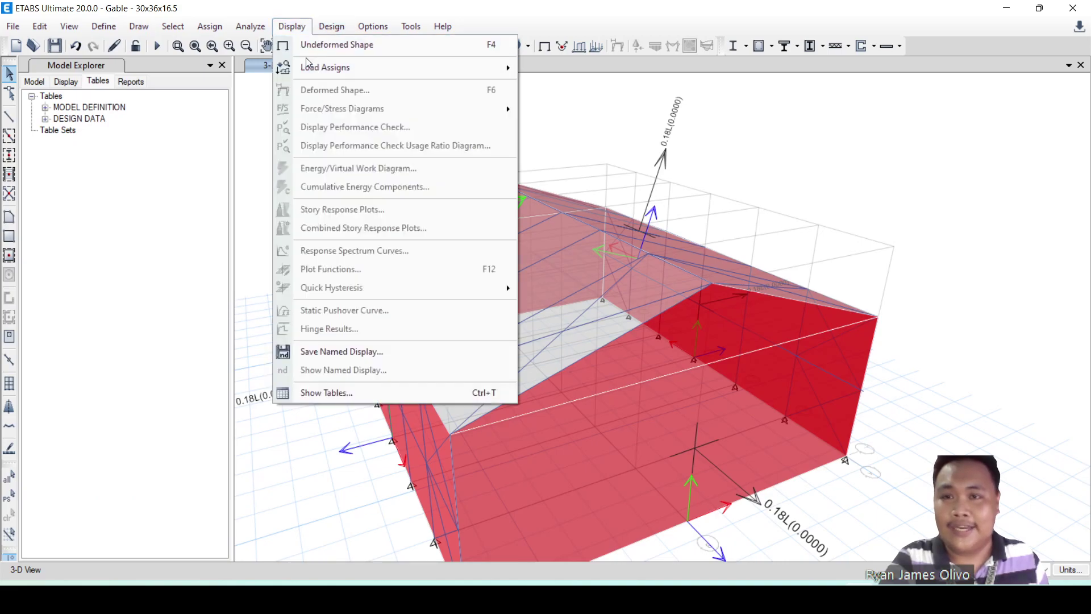
mouse_move(310, 67)
click(568, 104)
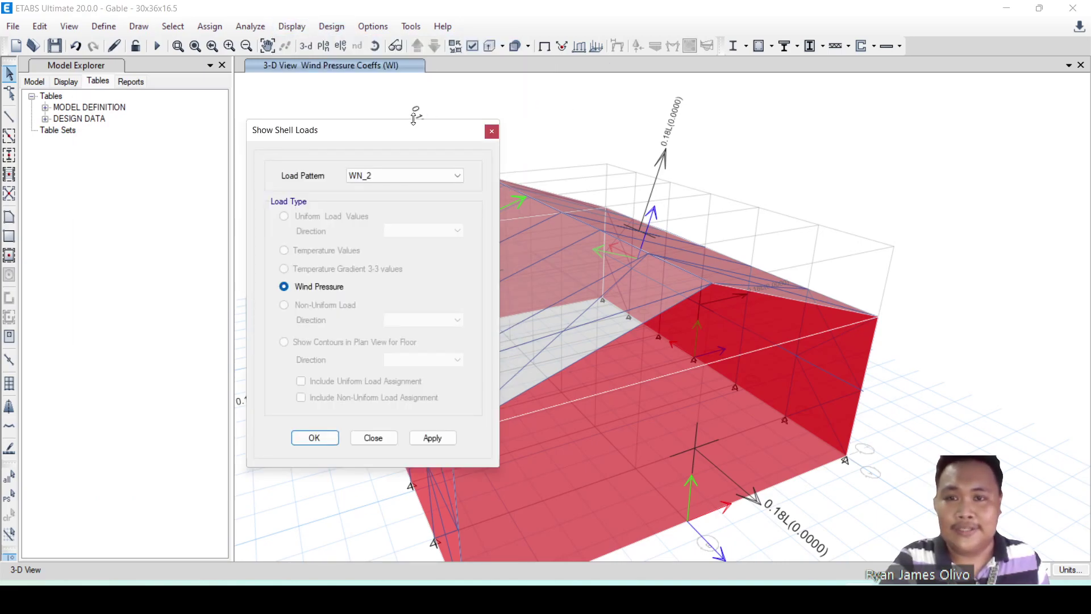
drag(413, 121, 945, 80)
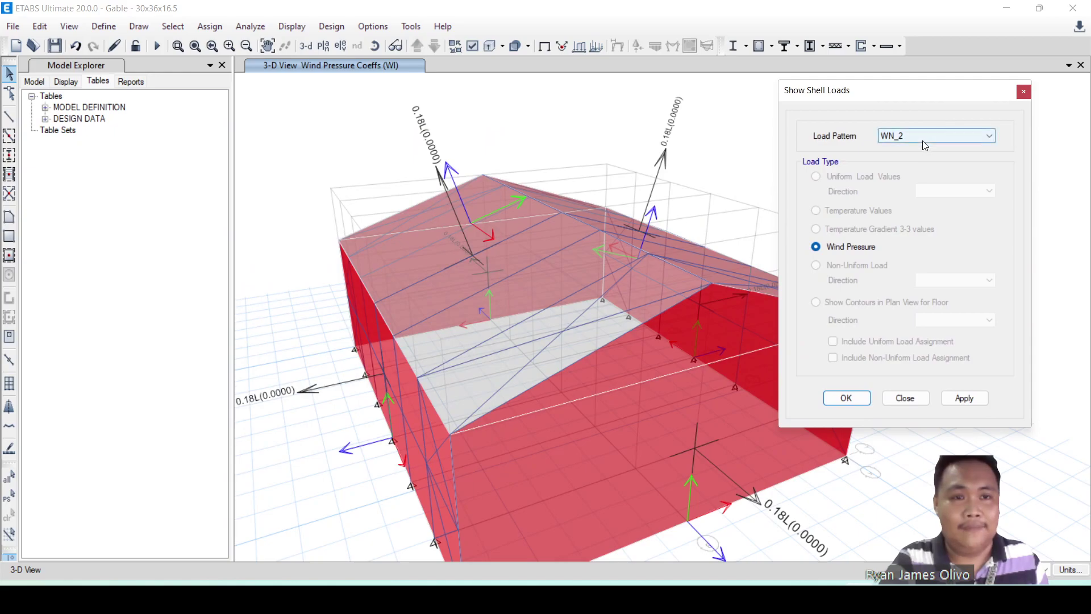
click(923, 141)
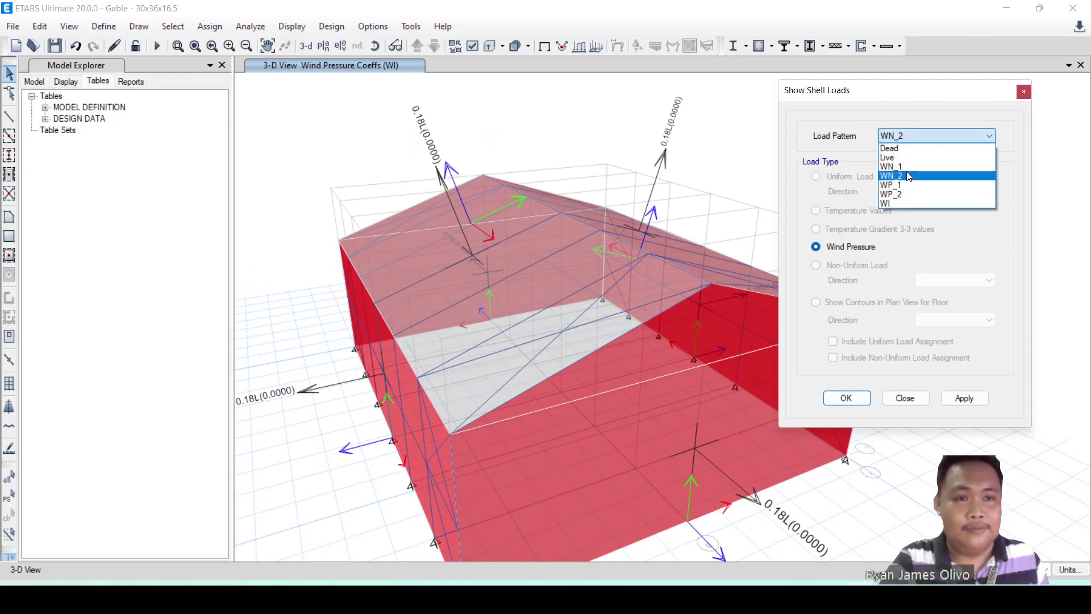
click(891, 167)
click(965, 398)
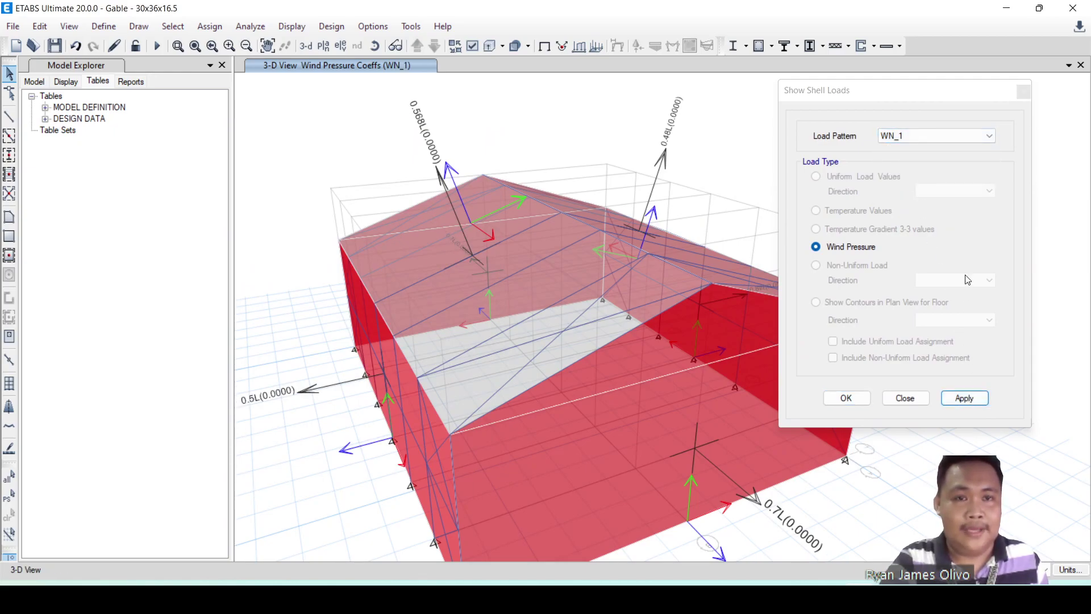
Show the shell wind pressure coefficients for load pattern WN_2, followed by WP_1
click(932, 136)
click(890, 175)
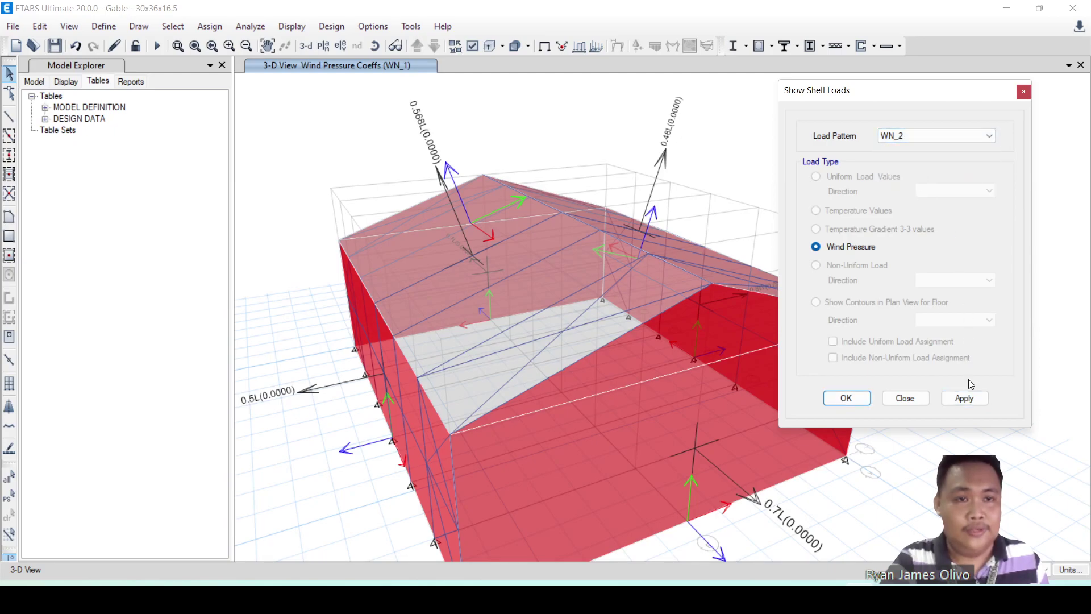
click(964, 398)
click(915, 136)
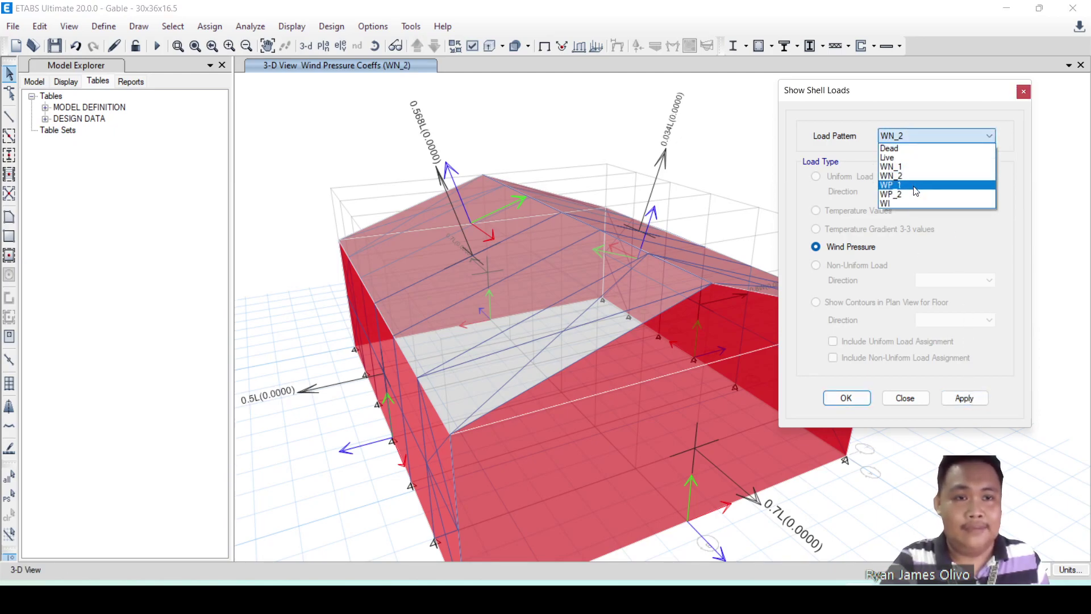
click(915, 186)
click(965, 398)
Show the shell wind pressure coefficients for load pattern WP_2, followed by WI
click(922, 138)
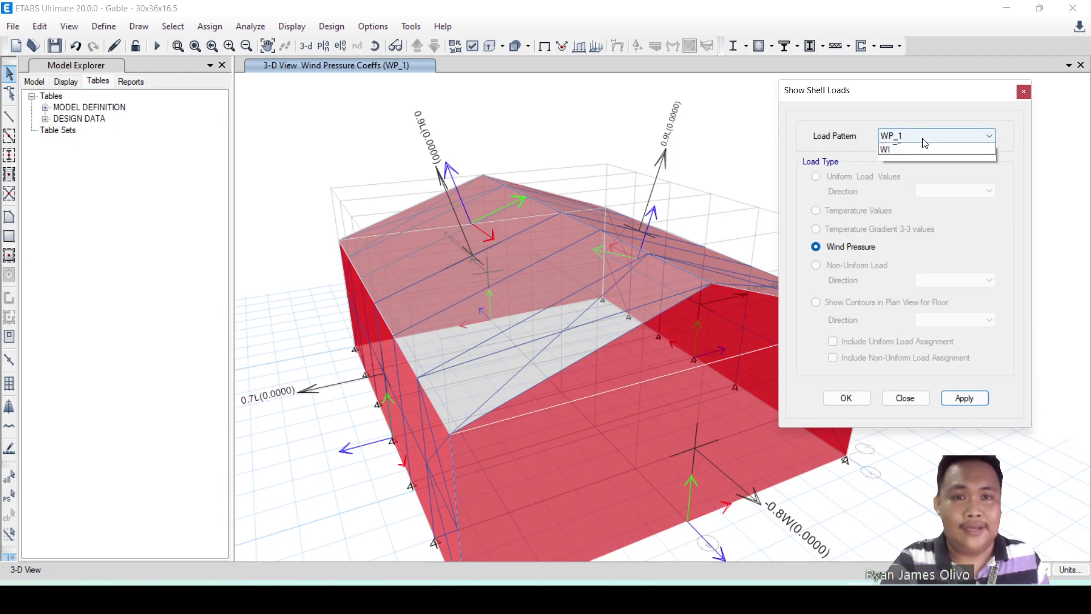
click(913, 197)
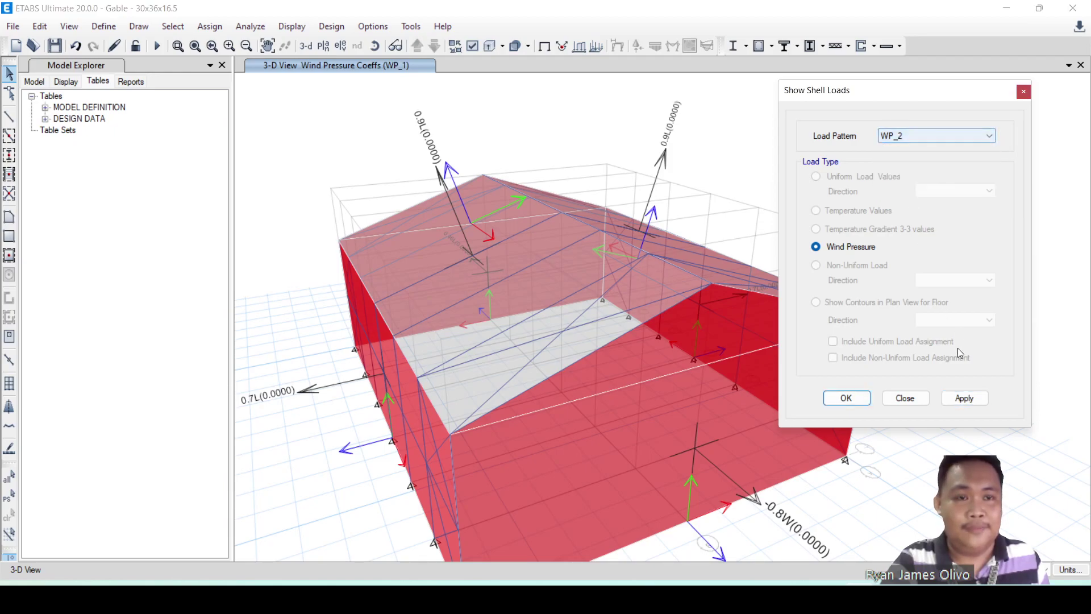
click(954, 399)
click(932, 136)
click(909, 210)
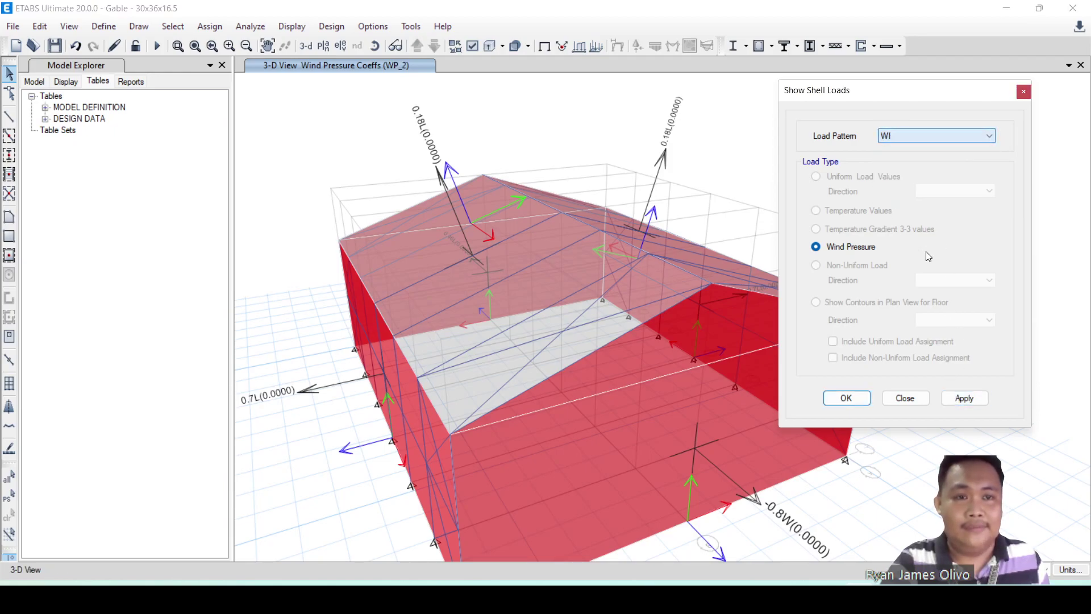
click(964, 398)
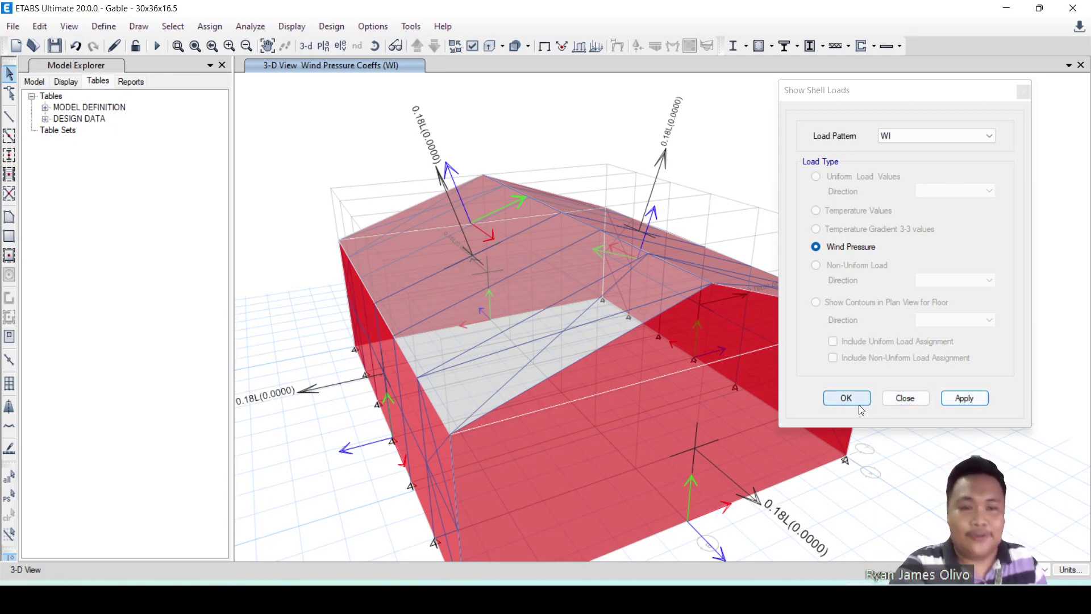
Close the shell load display settings and clear the displayed assignments from the 3D view
click(886, 402)
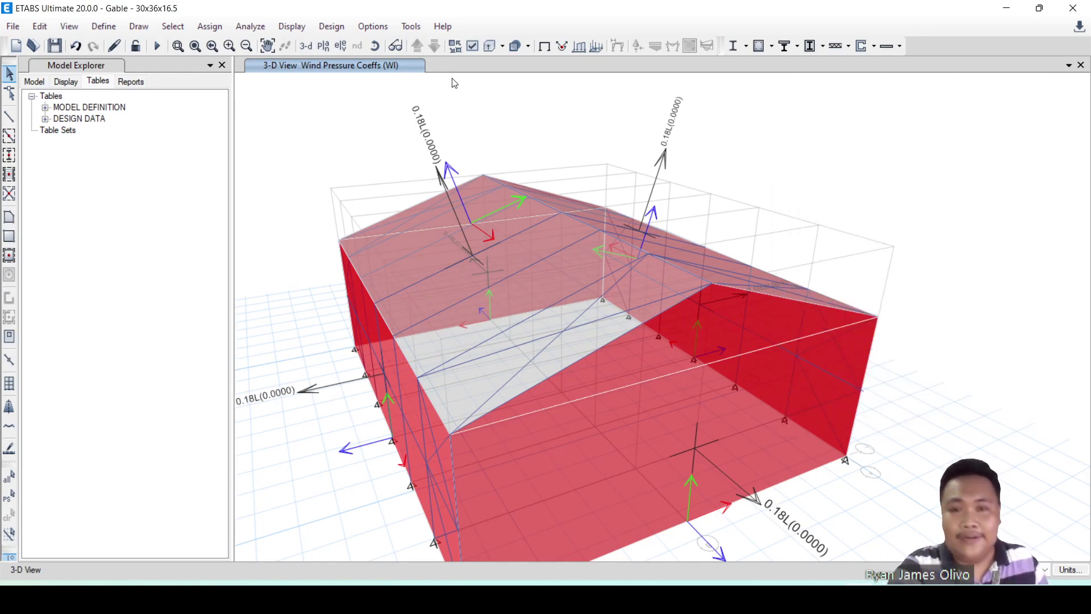
click(209, 27)
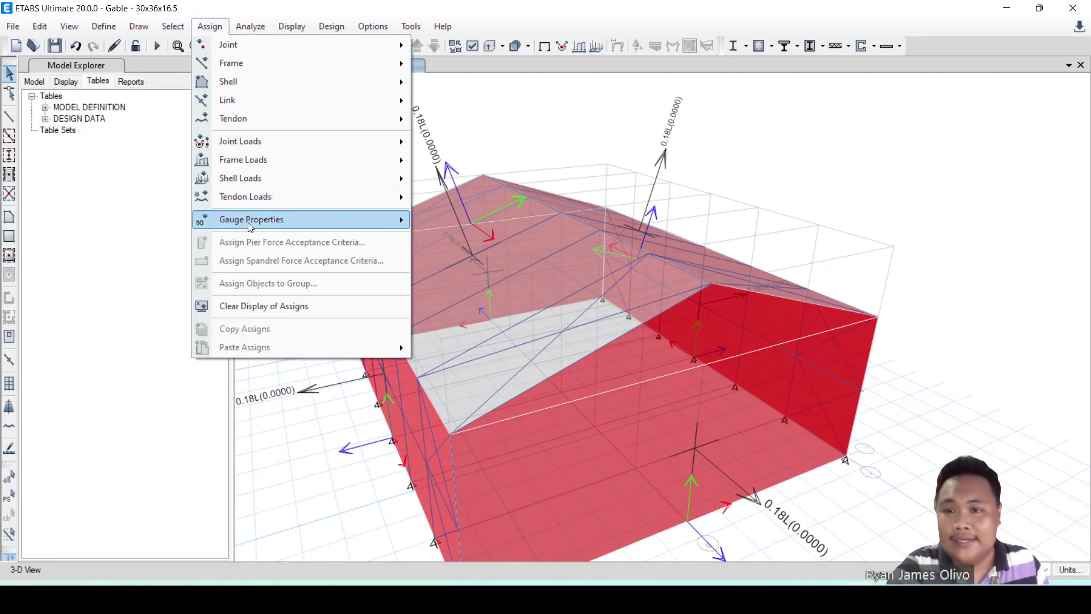
click(259, 307)
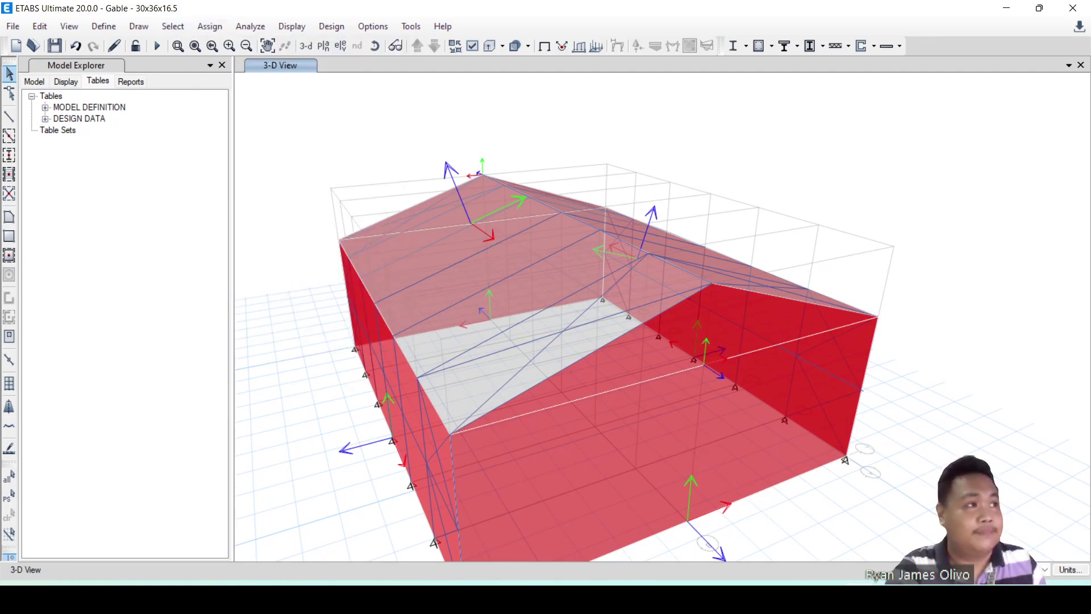
key(alt+Tab)
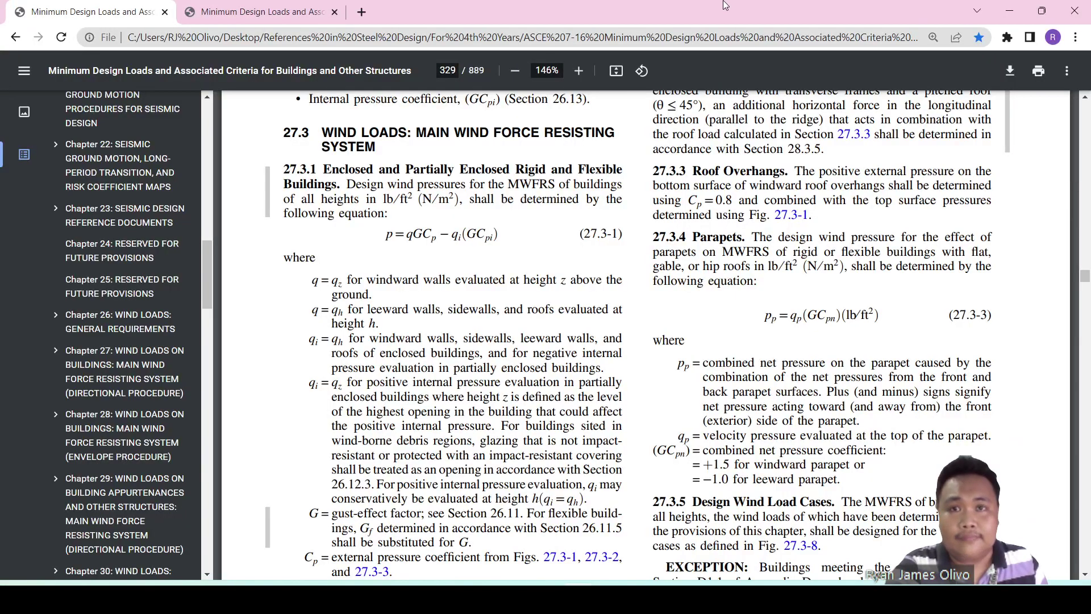
drag(724, 5, 1090, 92)
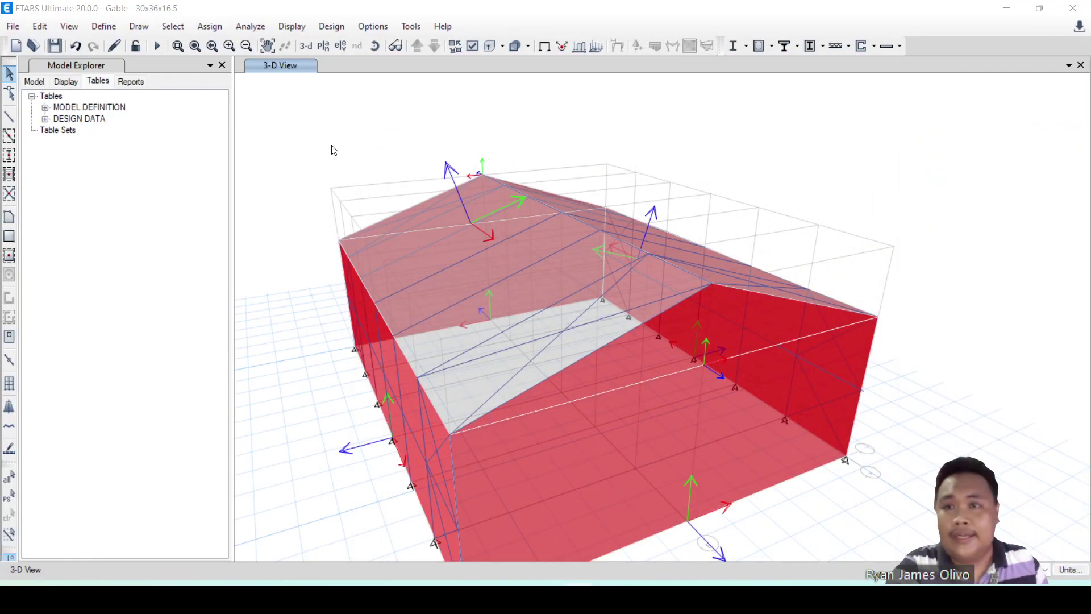
Select both sloping roof shells and open the uniform shell load assignment for them
click(542, 277)
shift+middle_drag(906, 239, 771, 290)
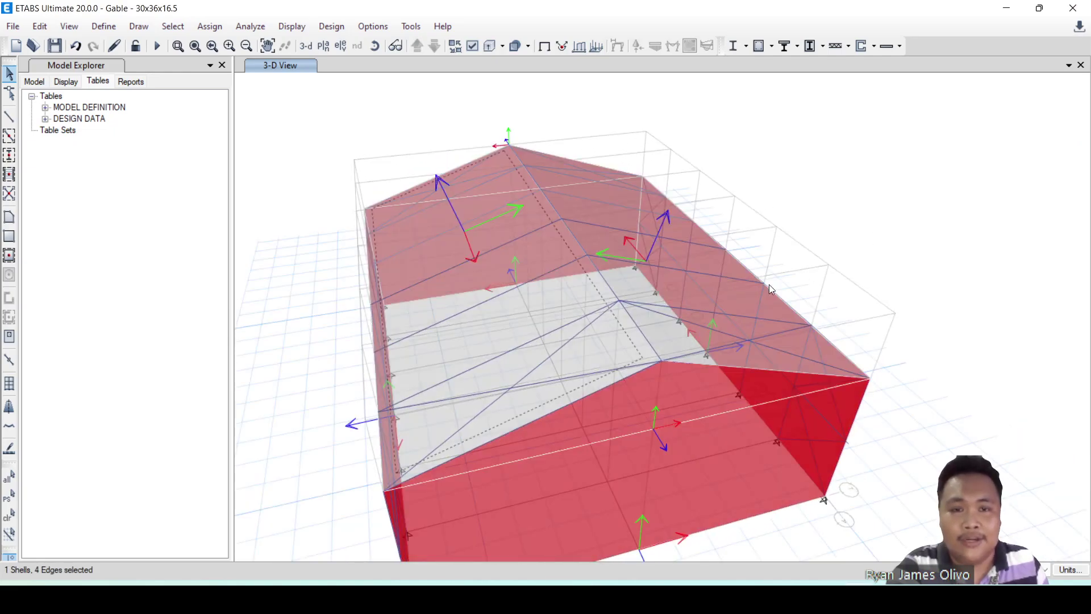
click(694, 286)
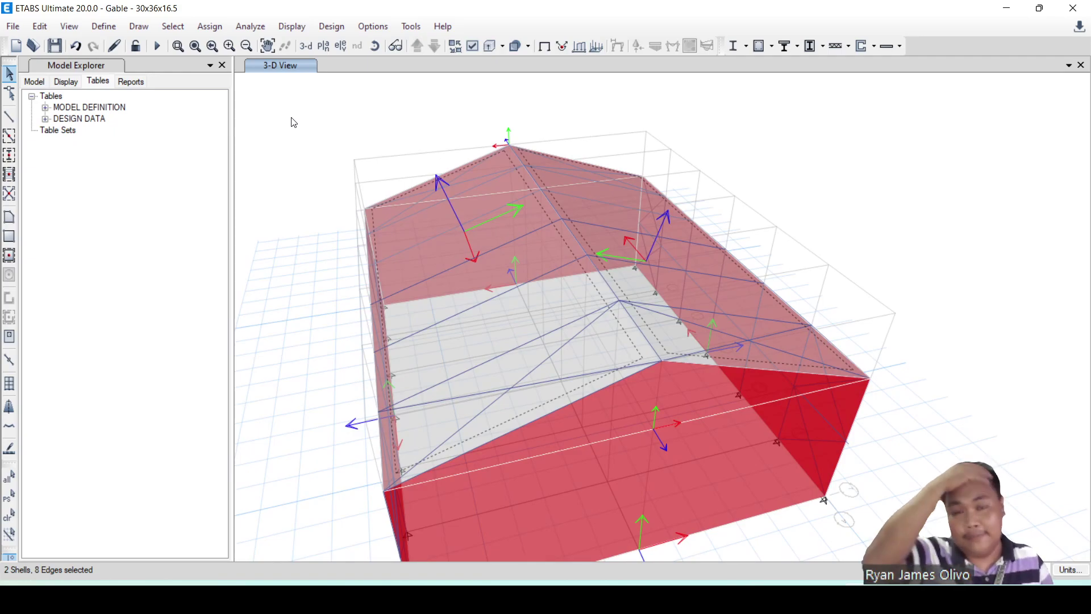
click(202, 31)
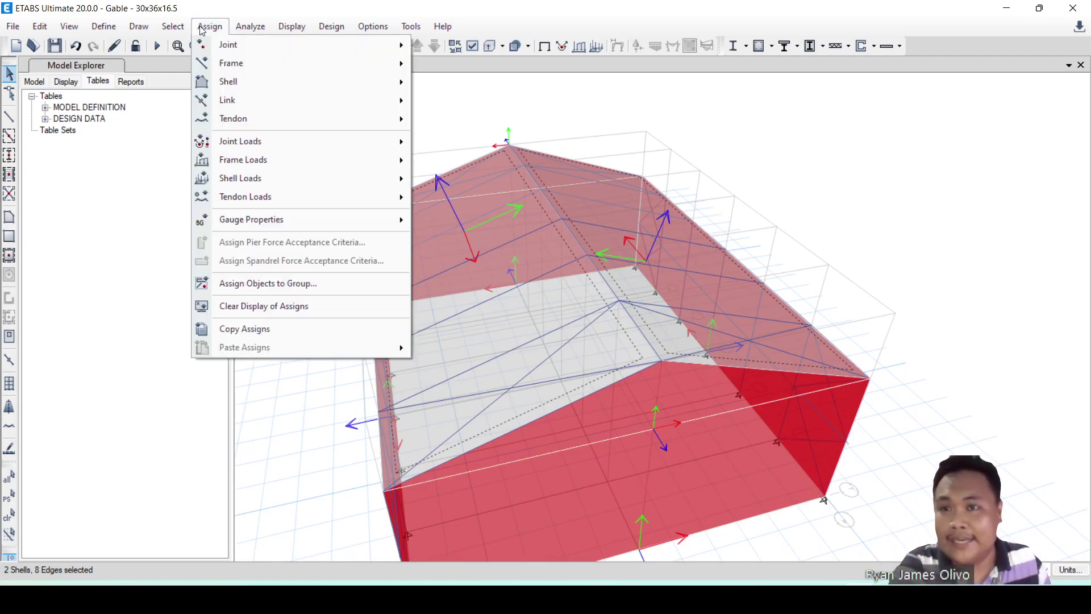
mouse_move(383, 182)
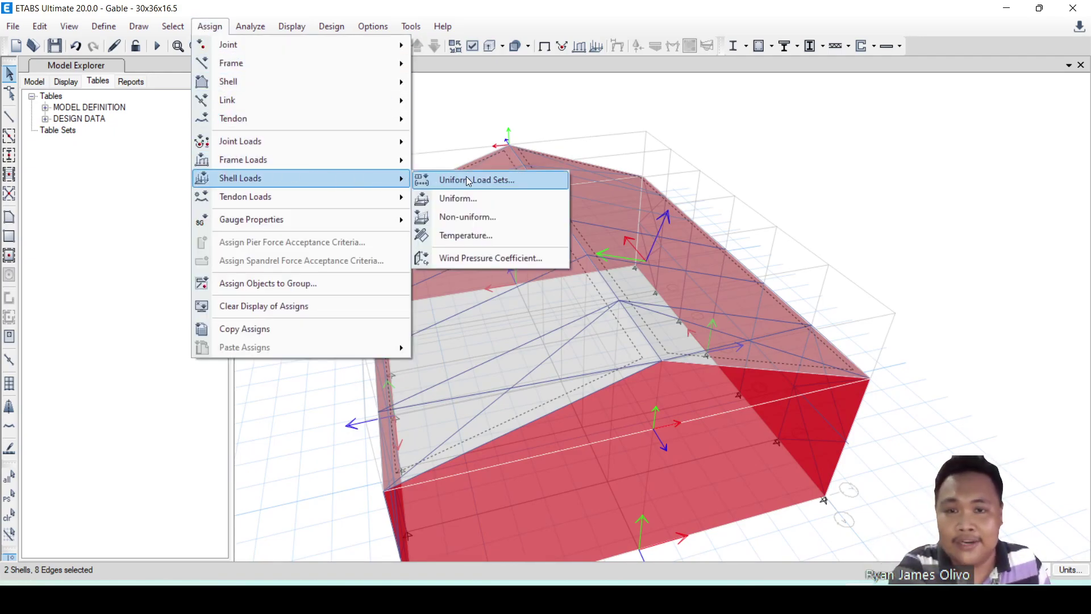
click(461, 198)
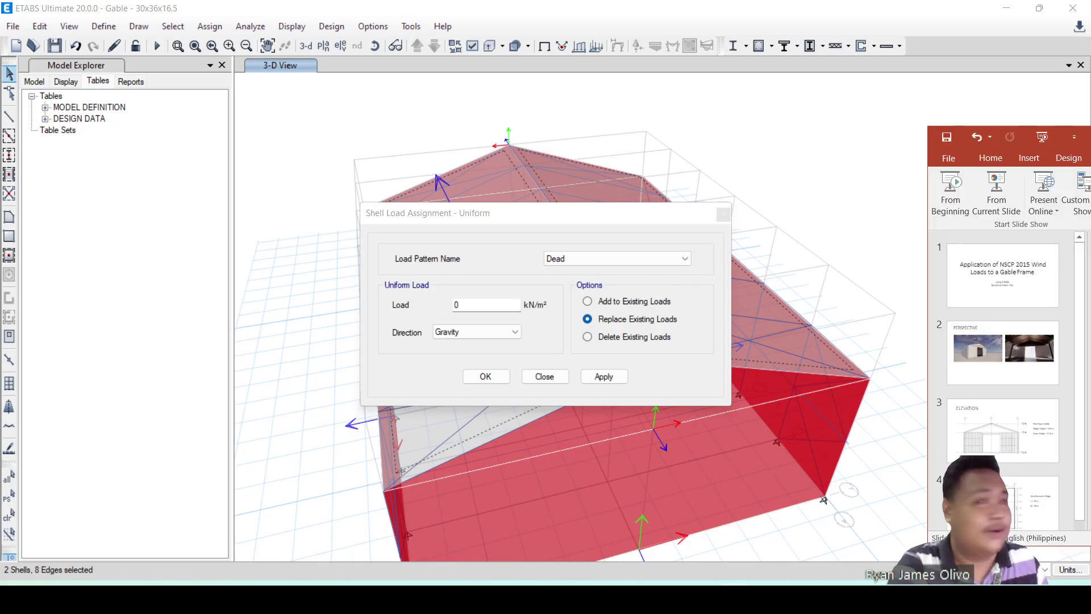
Switch to the PowerPoint presentation and view the Internal Pressure slide, followed by the Other Loads slide
drag(1090, 133, 362, 166)
double_click(368, 166)
scroll(82, 446, down, 5)
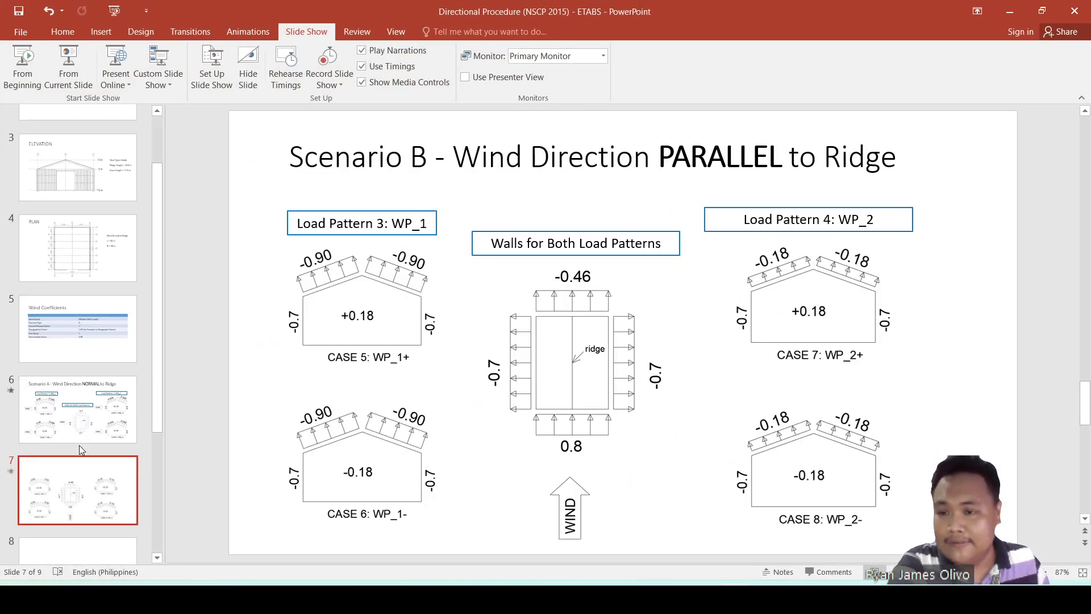
click(88, 449)
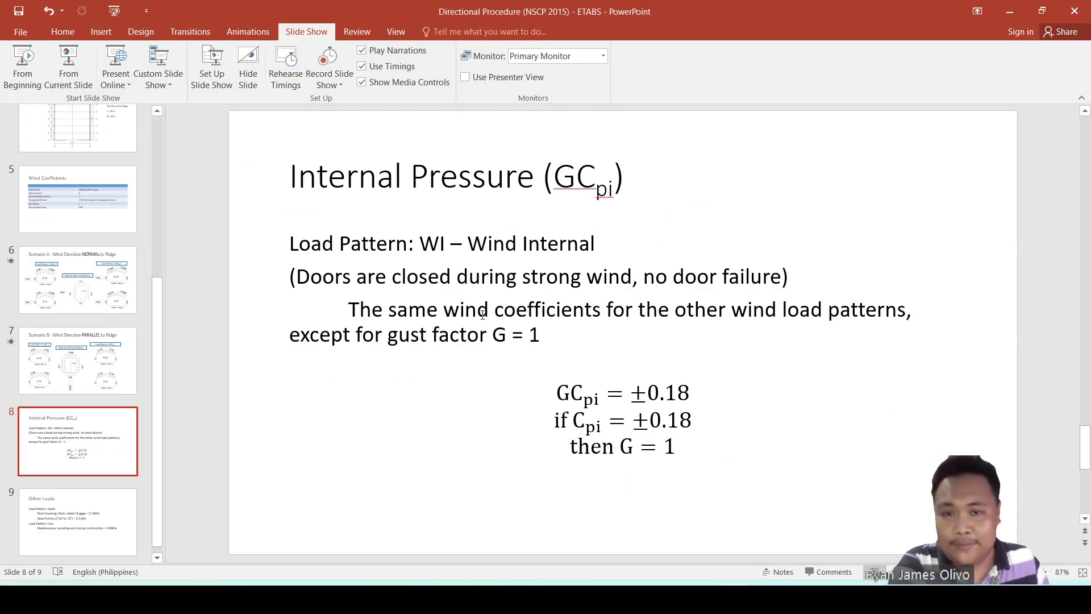
click(90, 505)
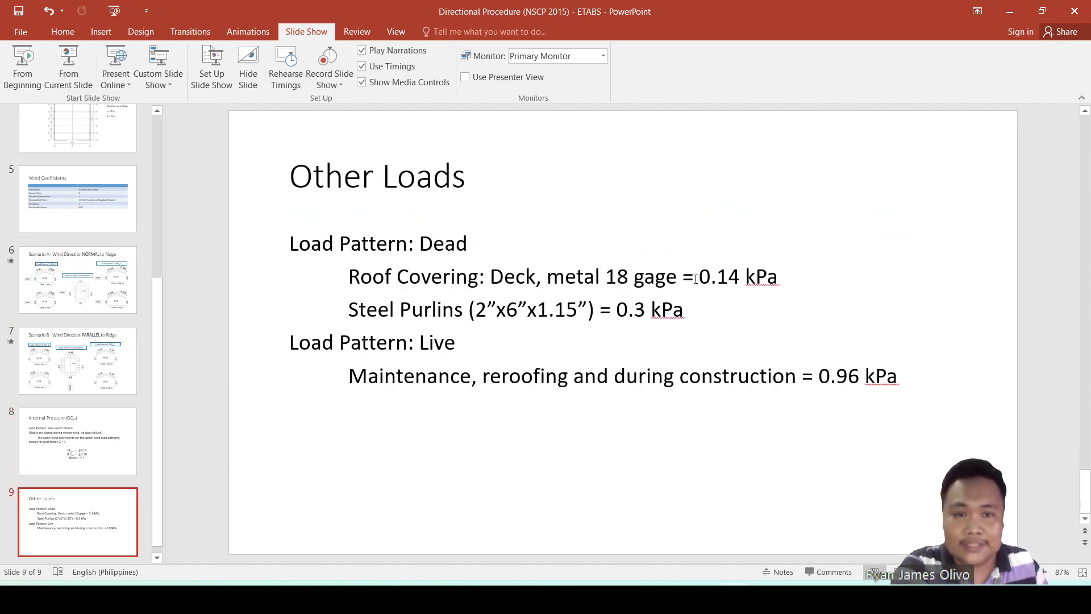
Add the line "Total = 0.44 kPa" below the steel purlins entry under Load Pattern: Dead
click(720, 305)
key(Return)
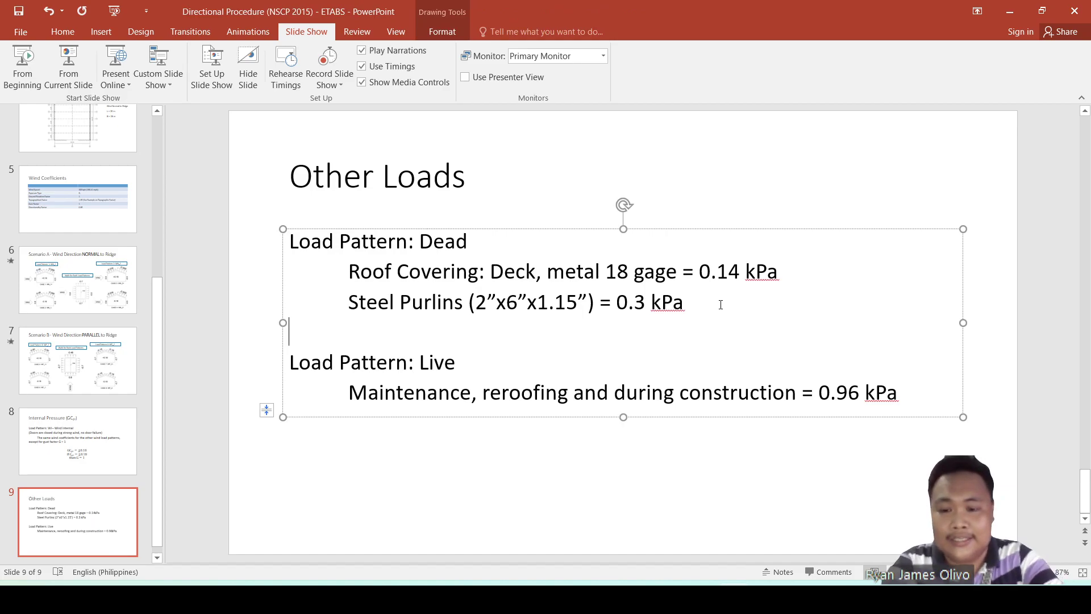
text(Total)
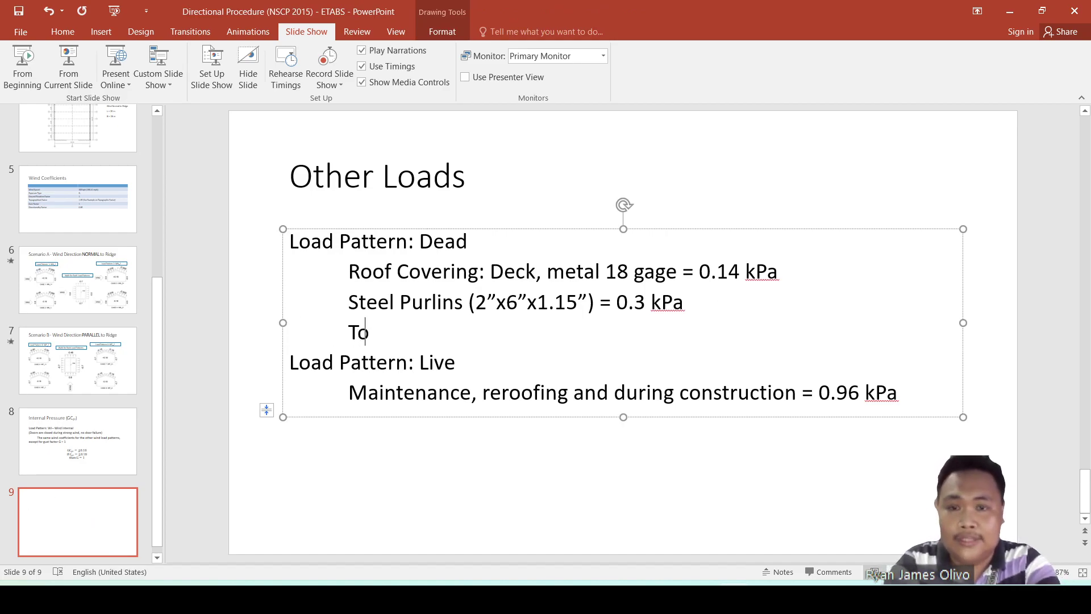
text(0)
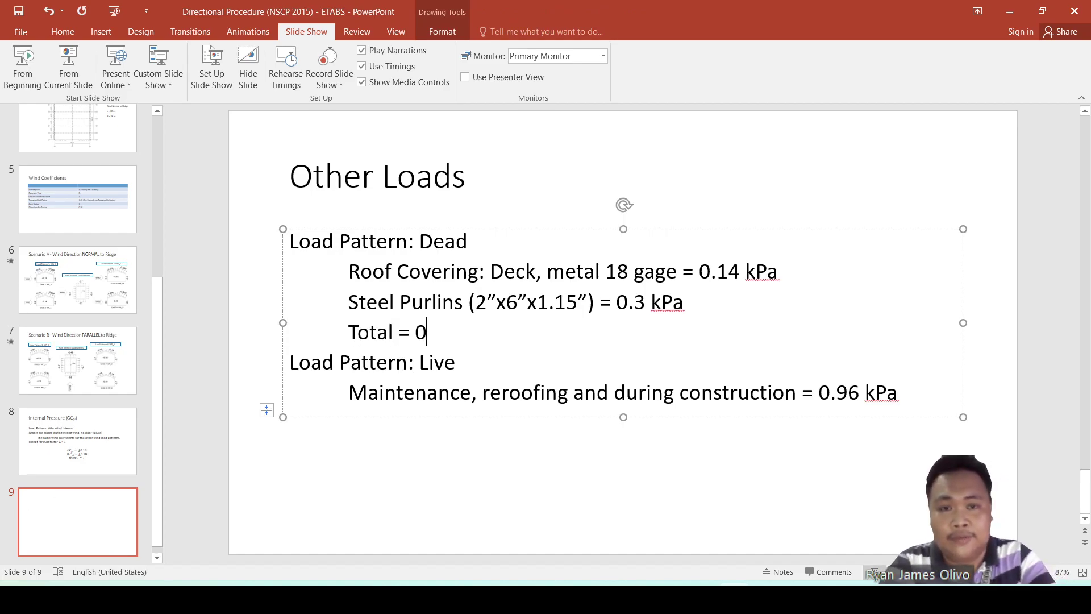
text(.44 kPa)
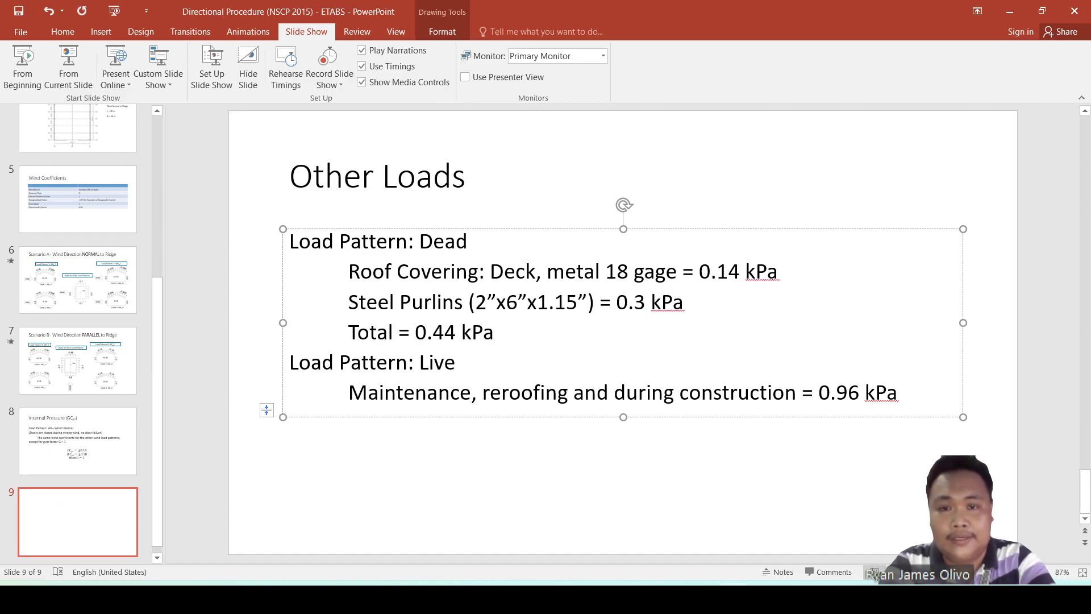
drag(861, 398, 833, 398)
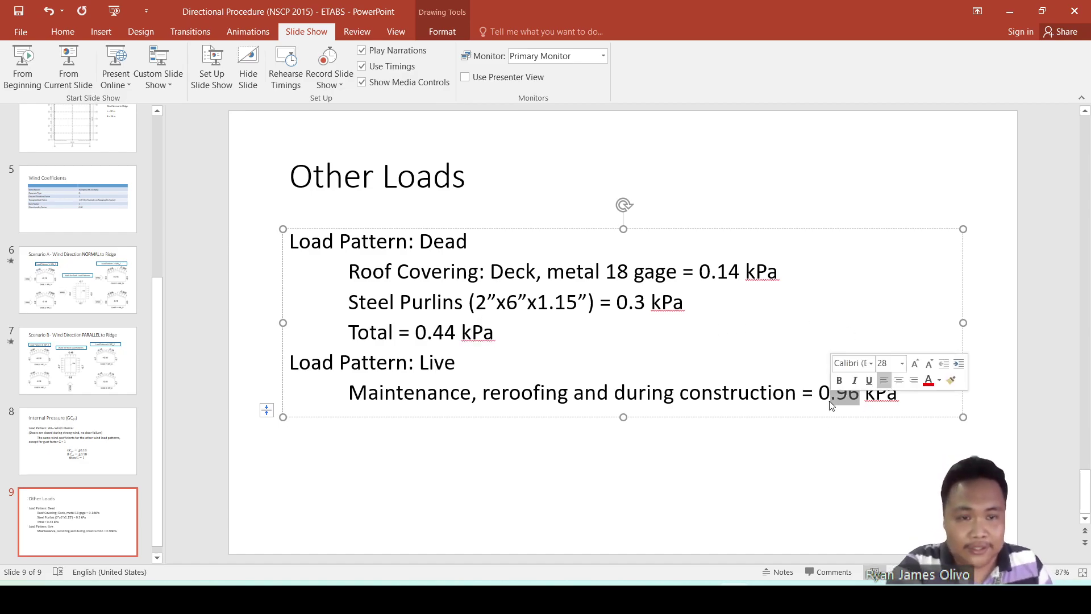
click(825, 462)
Switch back to ETABS and assign a 0.44 kN/m² uniform load in the Gravity direction to the roof shells for load pattern Dead
click(807, 599)
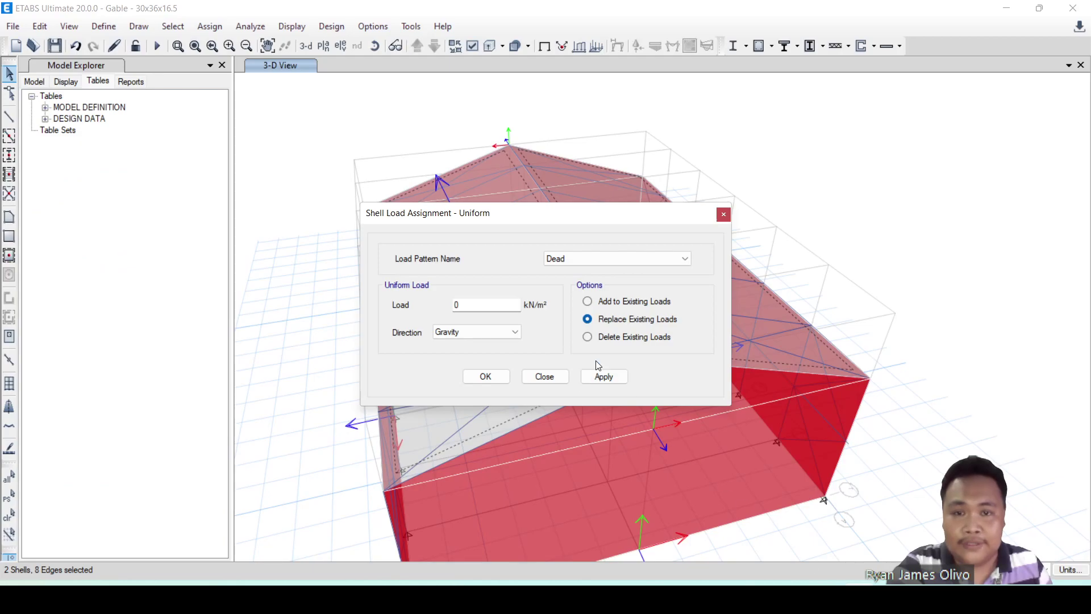
click(488, 306)
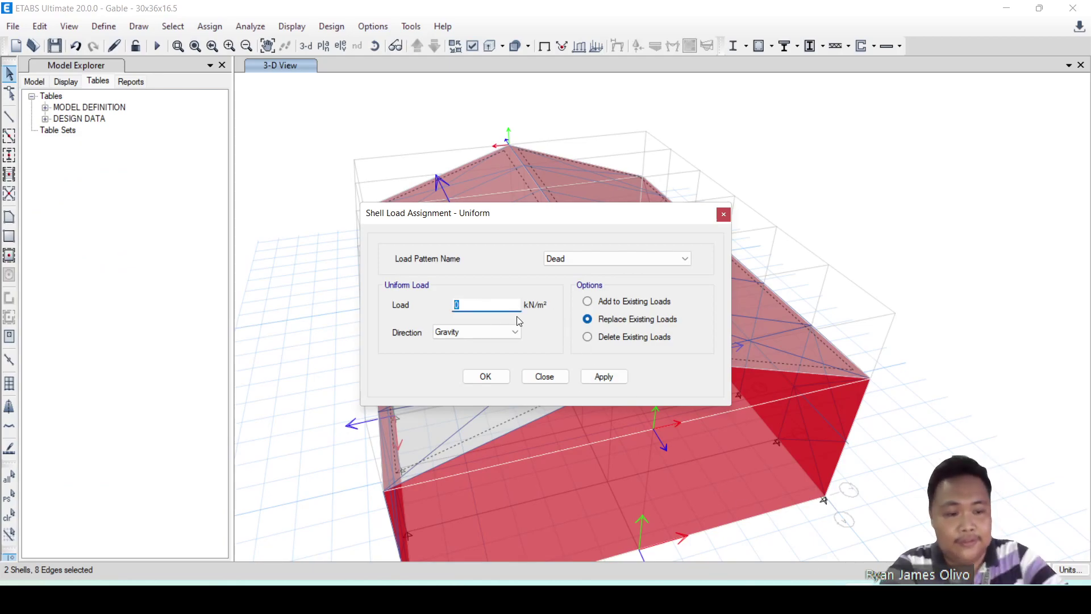
text(0.44)
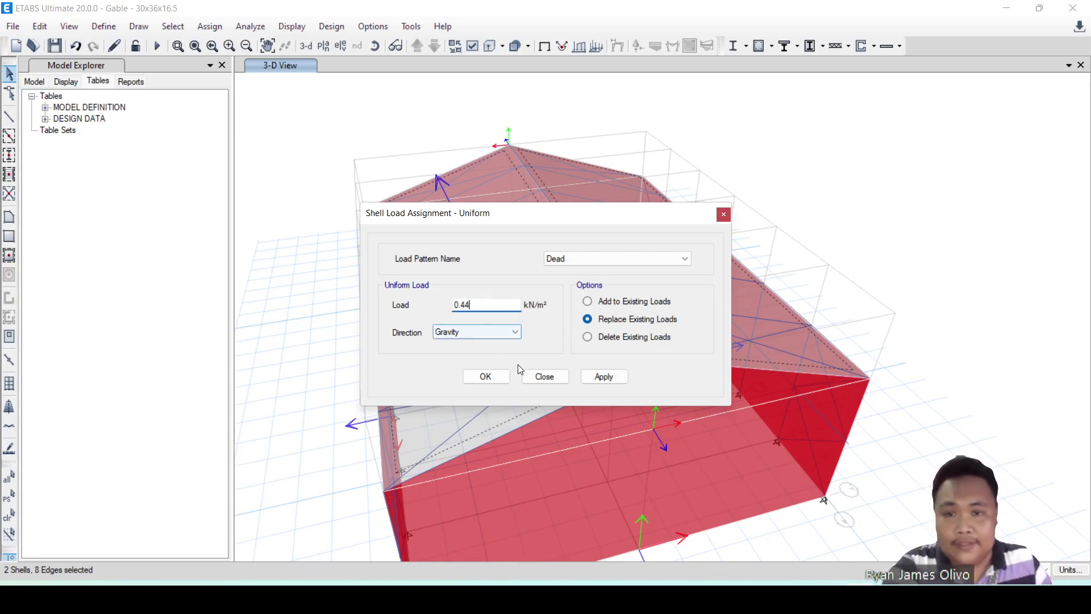
click(477, 332)
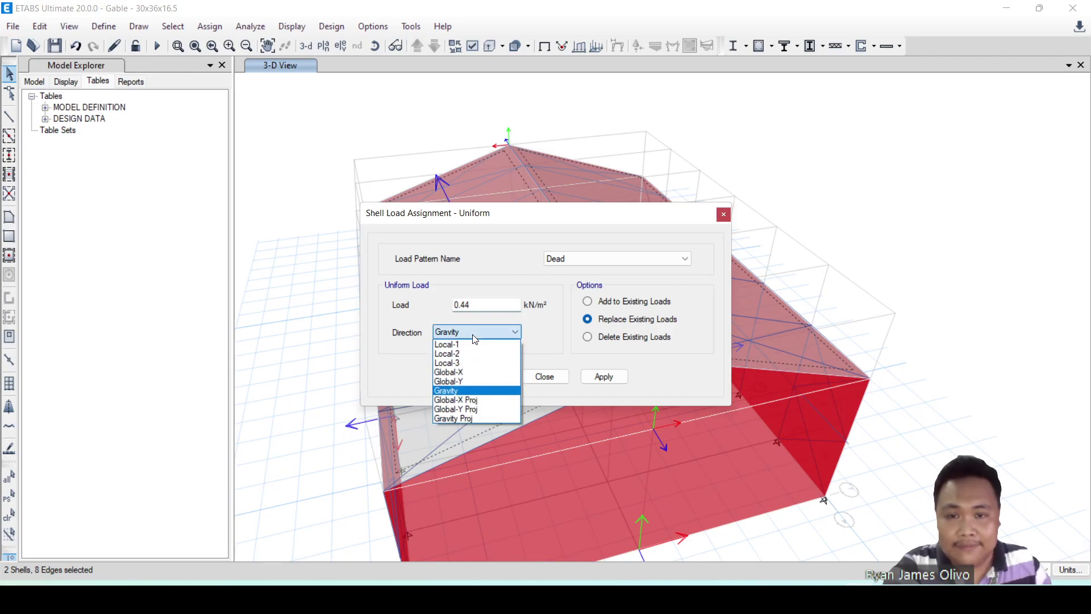
click(456, 391)
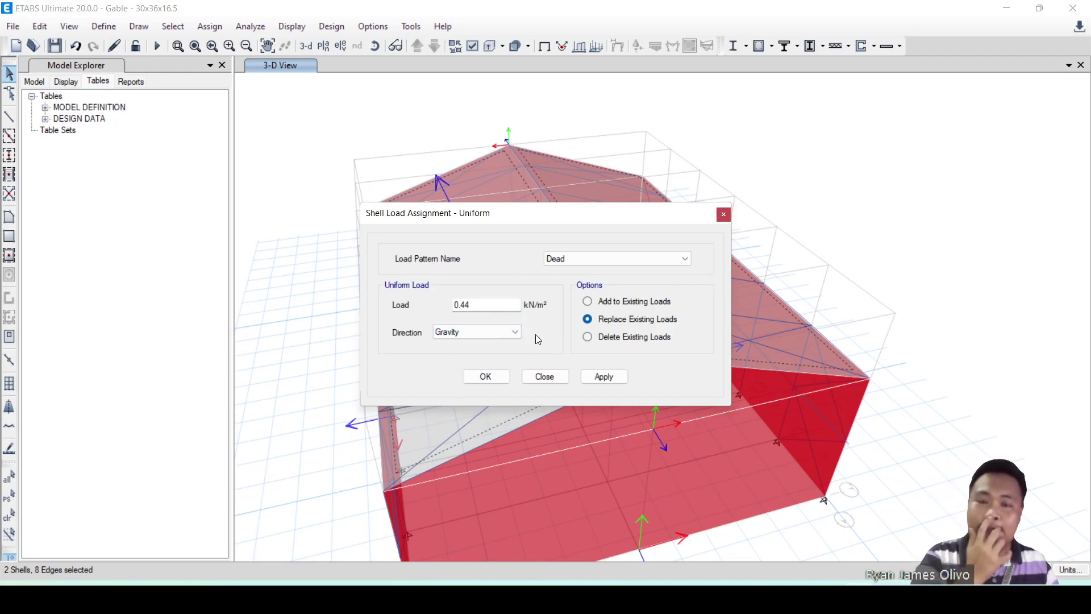
click(594, 378)
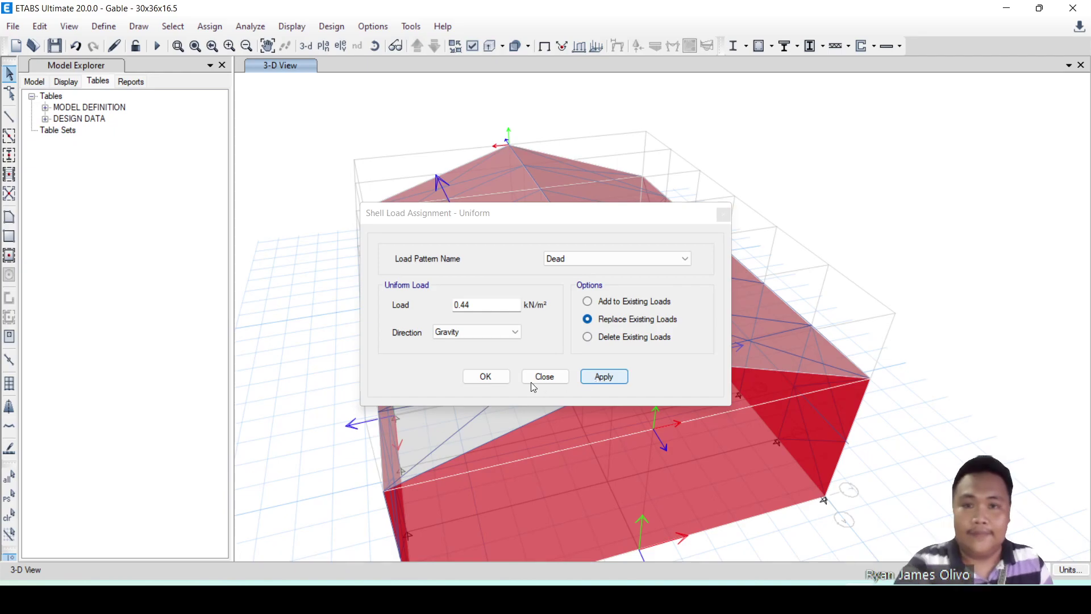
click(486, 377)
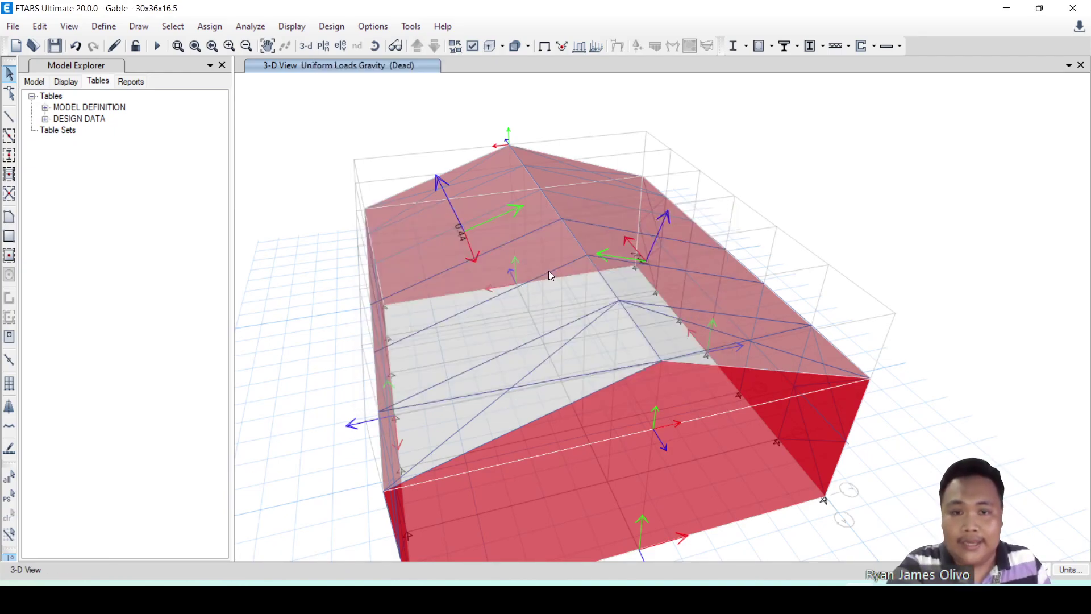
Check the dead load values on the roof and select both sloping roof shells again
scroll(540, 257, up, 5)
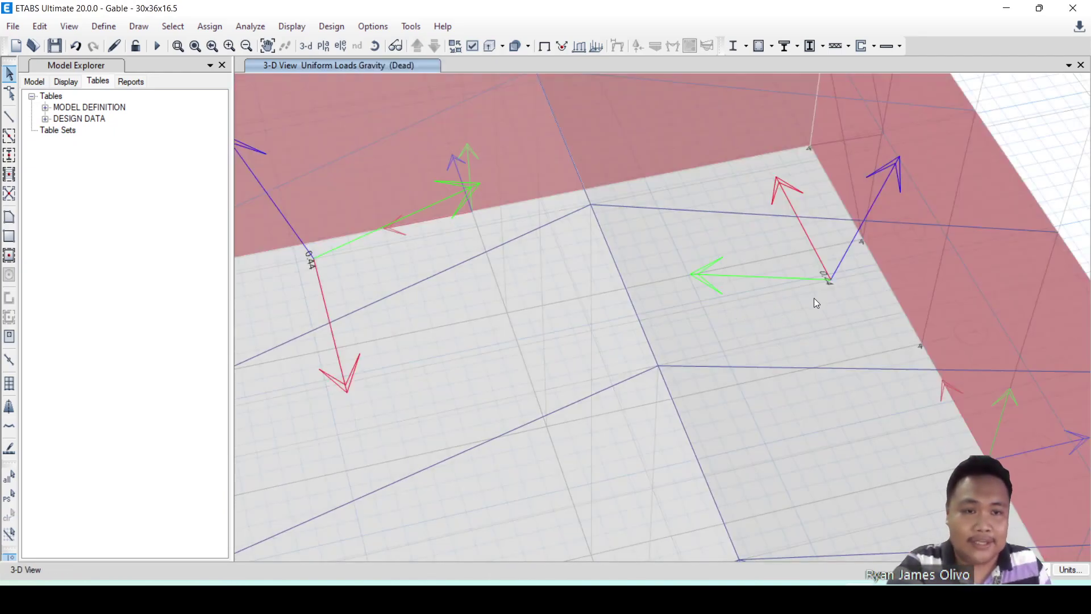
scroll(818, 289, down, 5)
shift+middle_drag(823, 282, 738, 316)
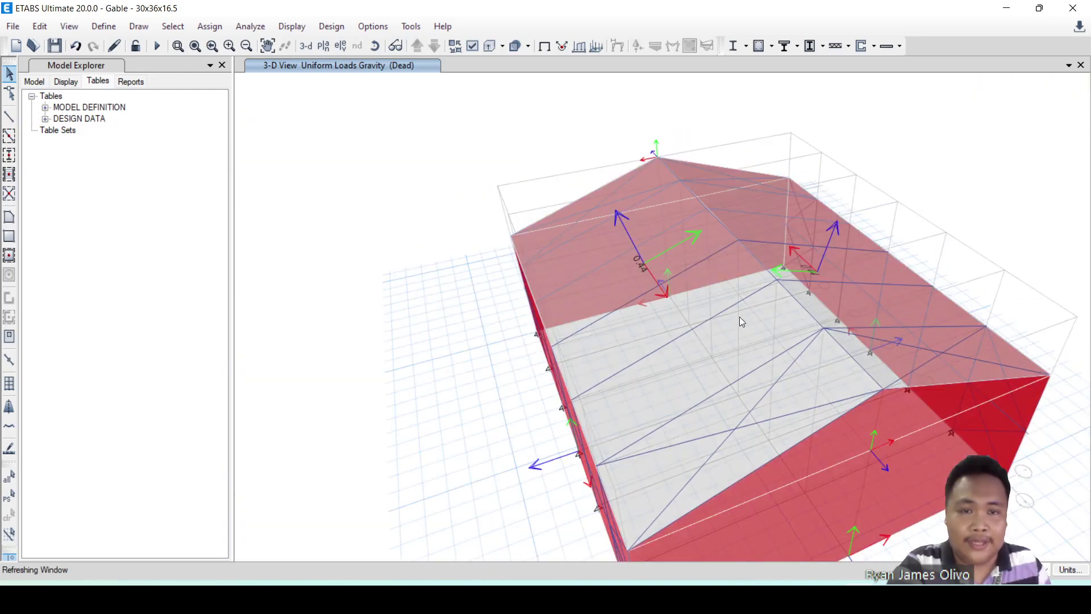
click(747, 295)
click(841, 305)
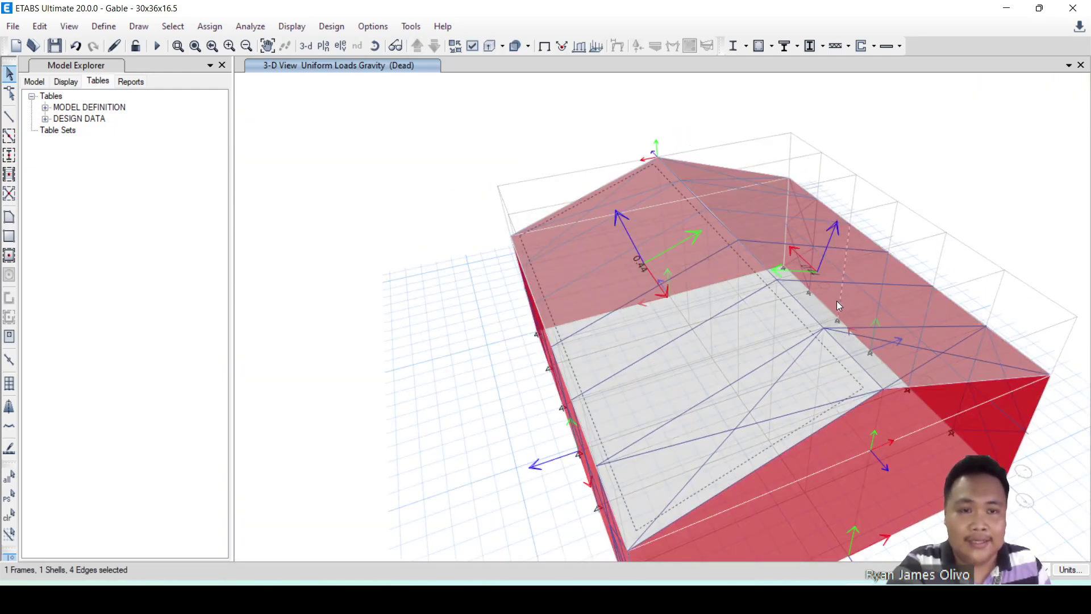
click(840, 302)
click(831, 313)
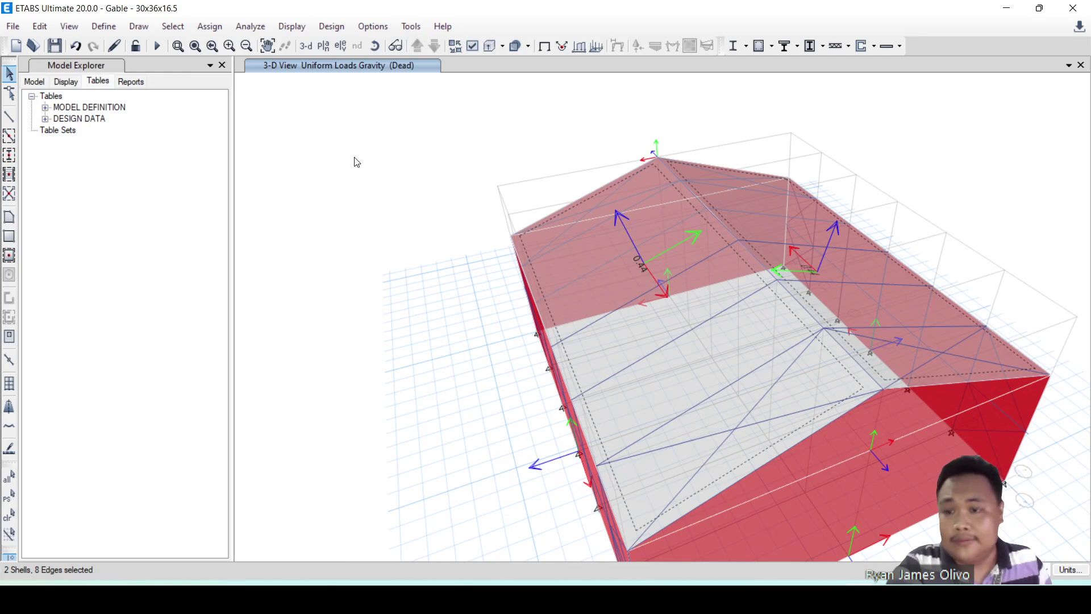
Assign a 0.96 kN/m² uniform load in the Gravity direction to the selected roof shells for load pattern Live, replacing existing loads
click(209, 26)
mouse_move(250, 180)
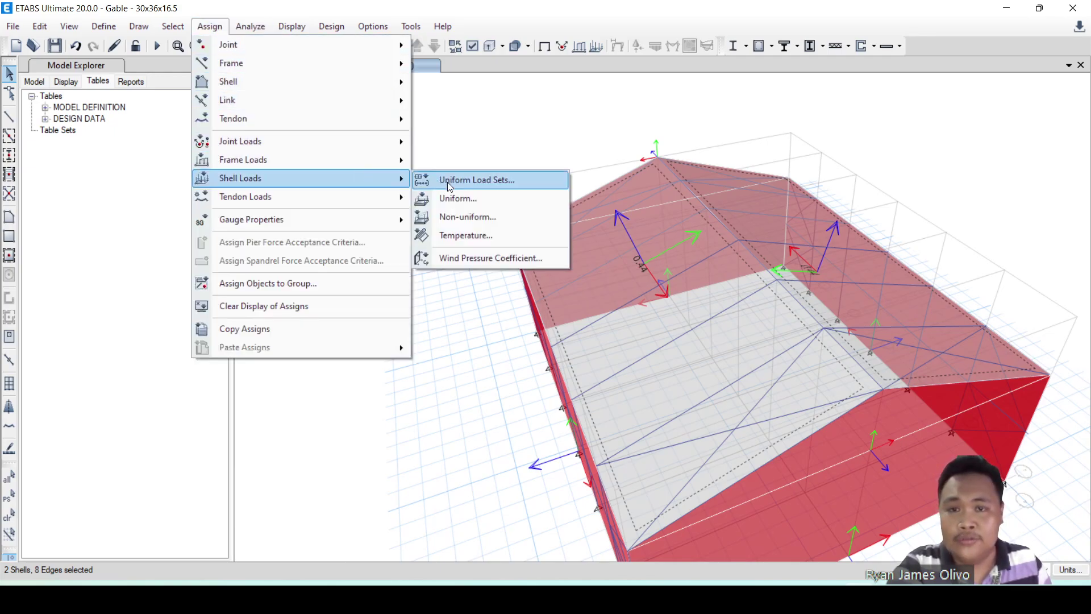
click(455, 198)
click(557, 257)
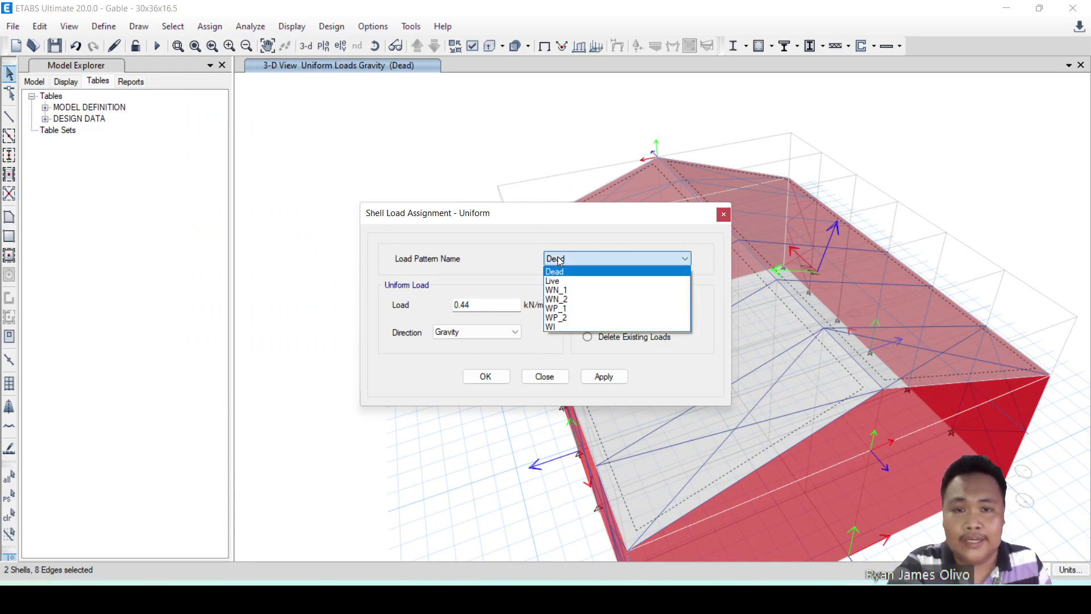
click(561, 281)
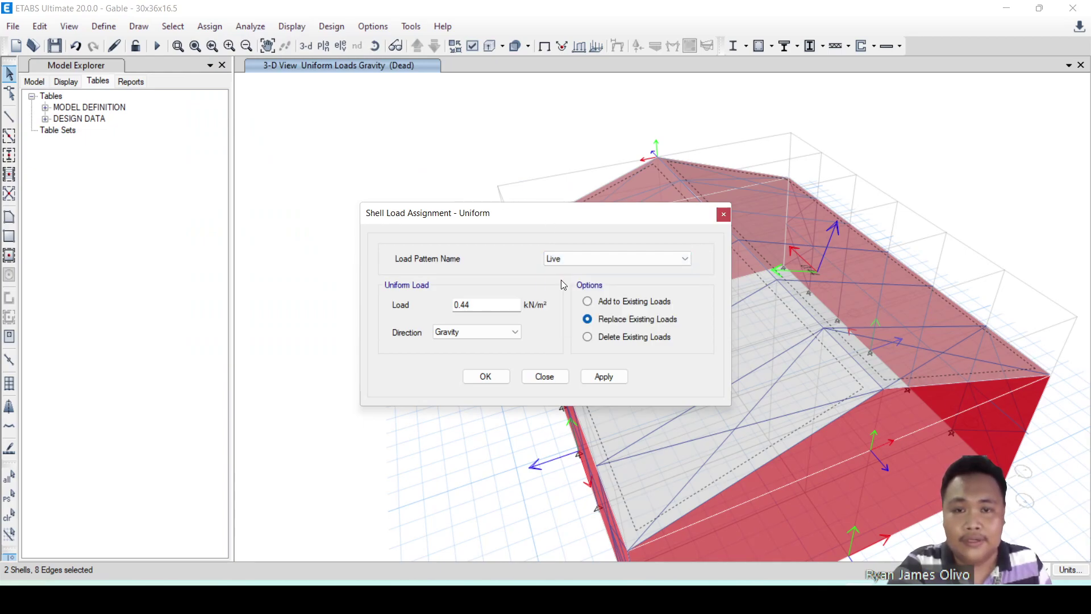
double_click(500, 303)
text(0)
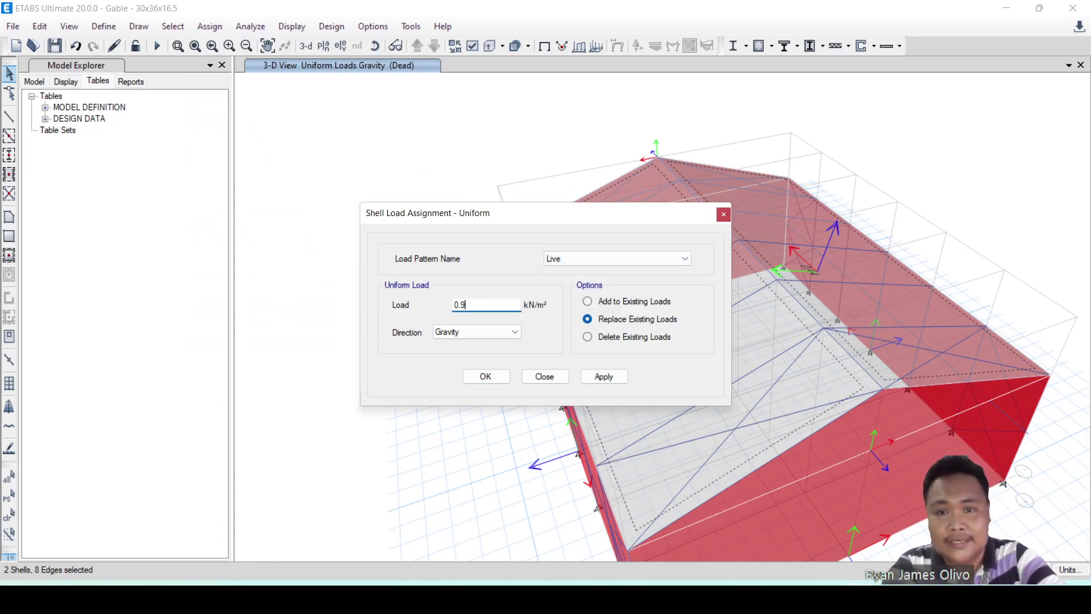
click(505, 328)
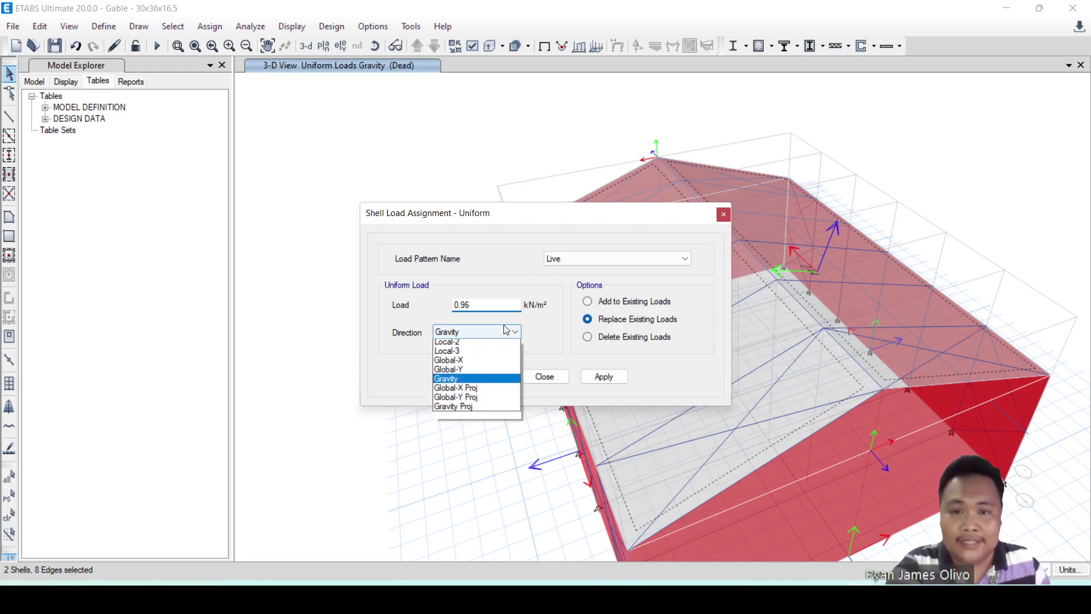
click(453, 394)
click(604, 376)
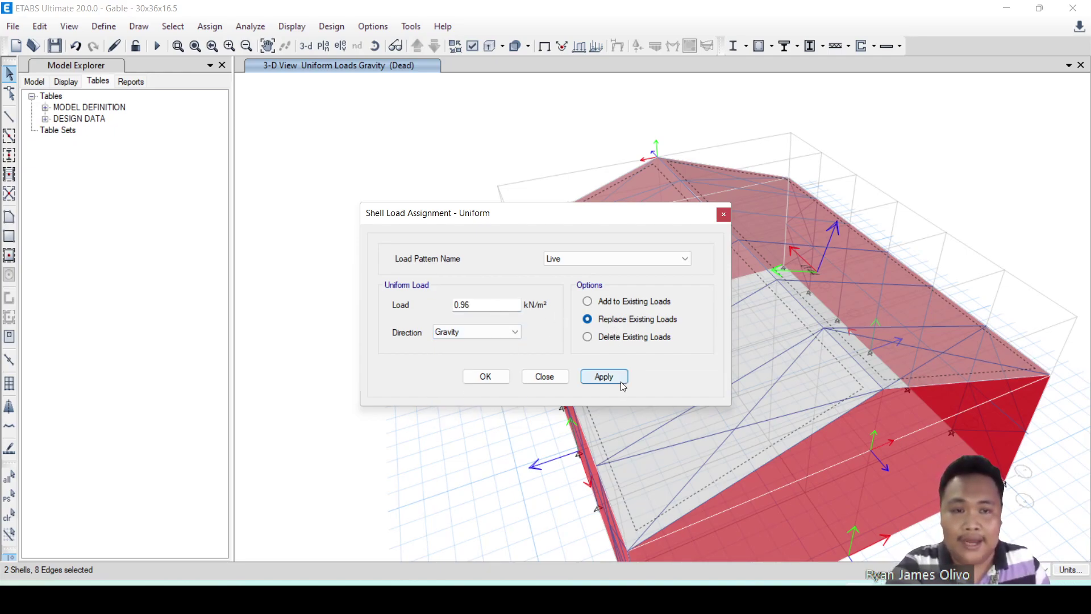
click(486, 378)
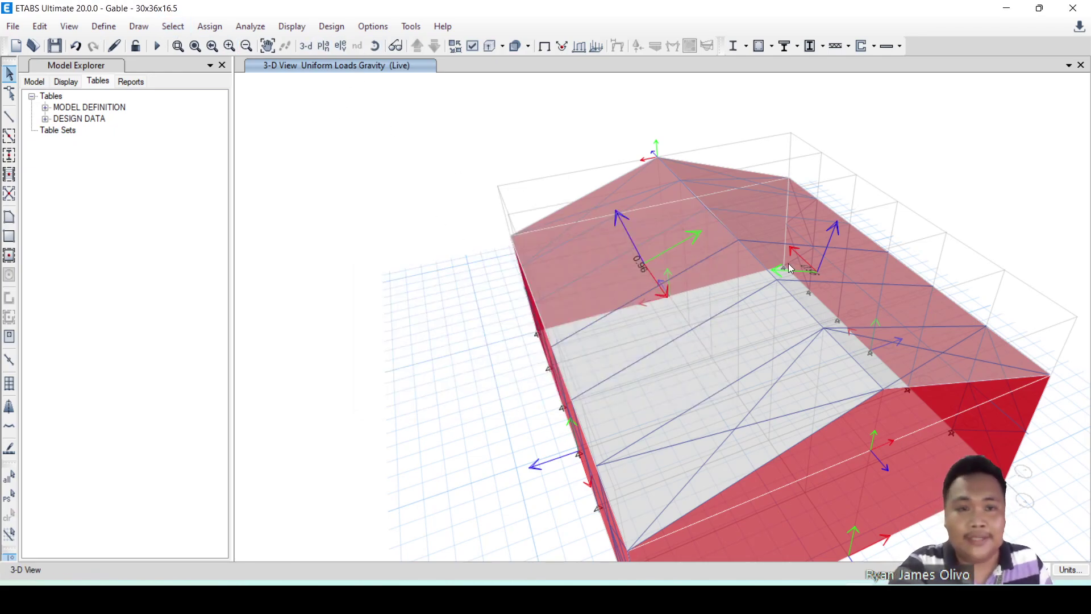
Switch to the PowerPoint presentation and view the Scenario A slide for wind direction normal to ridge
shift+middle_drag(830, 353, 539, 238)
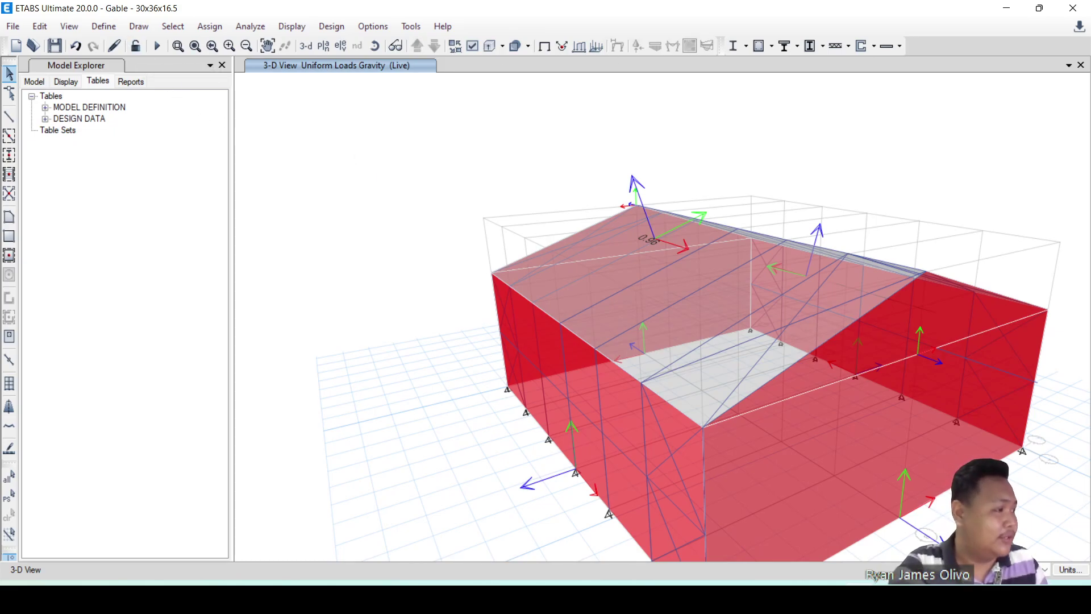
key(alt+Tab)
click(78, 280)
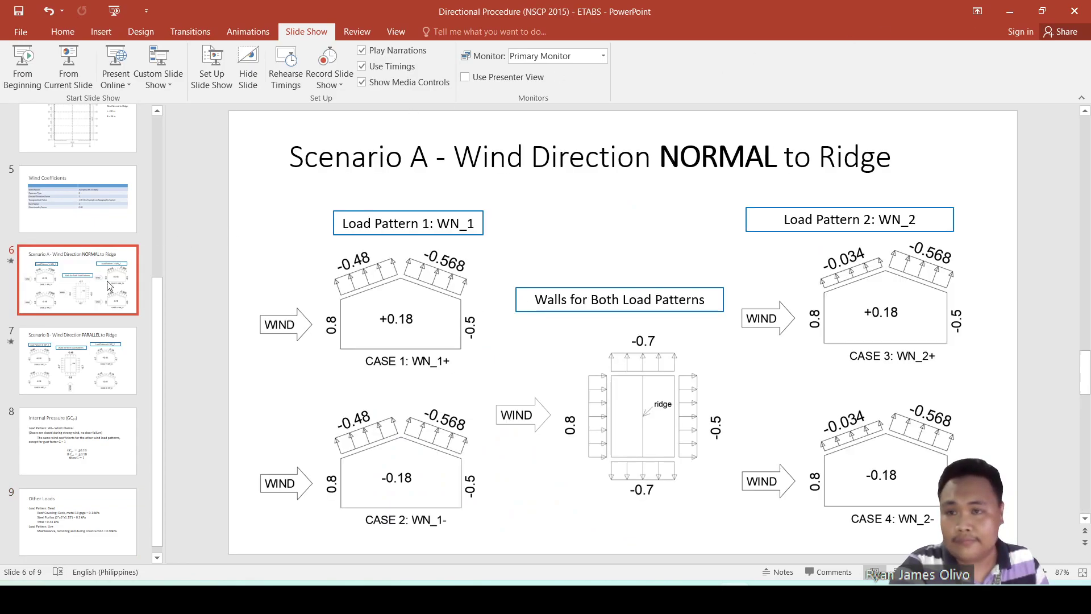
Compare the Scenario A and Scenario B slides to review the wind load patterns and their internal pressure cases
click(436, 288)
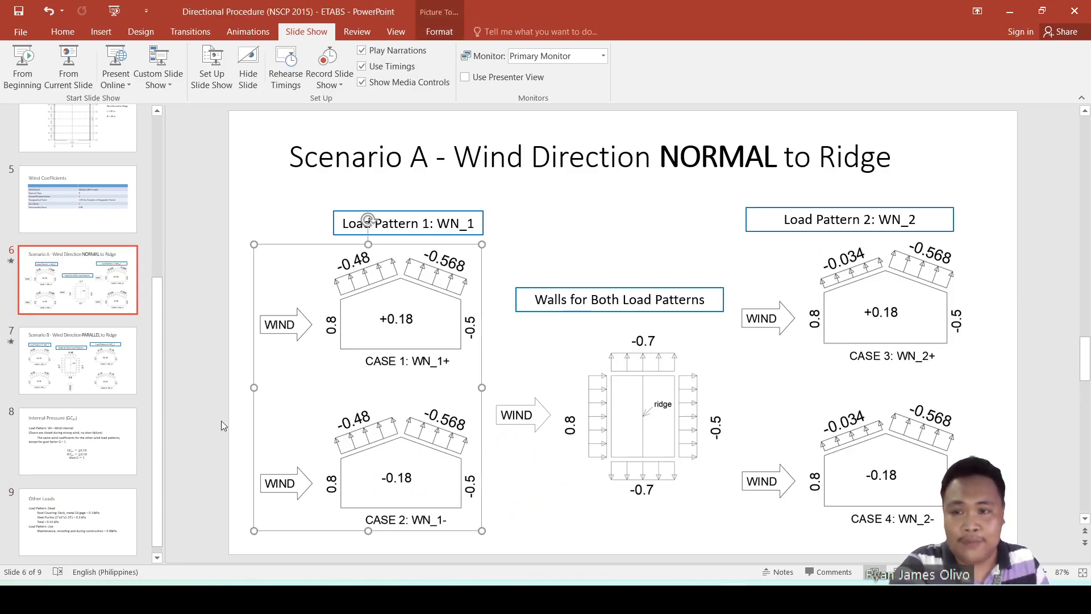
click(108, 366)
click(94, 301)
click(97, 321)
click(122, 358)
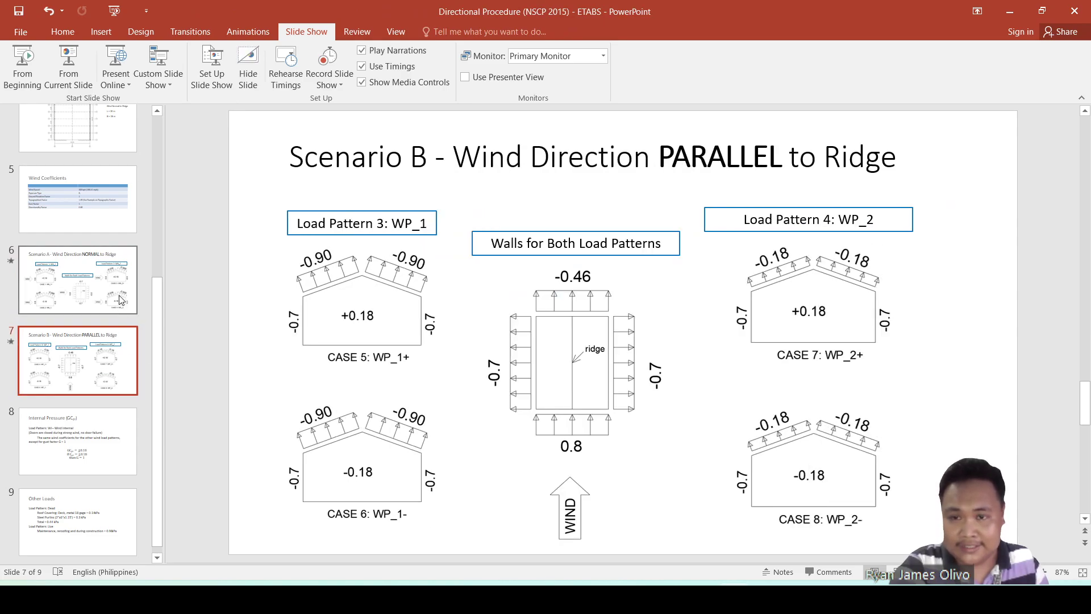
click(119, 296)
click(109, 334)
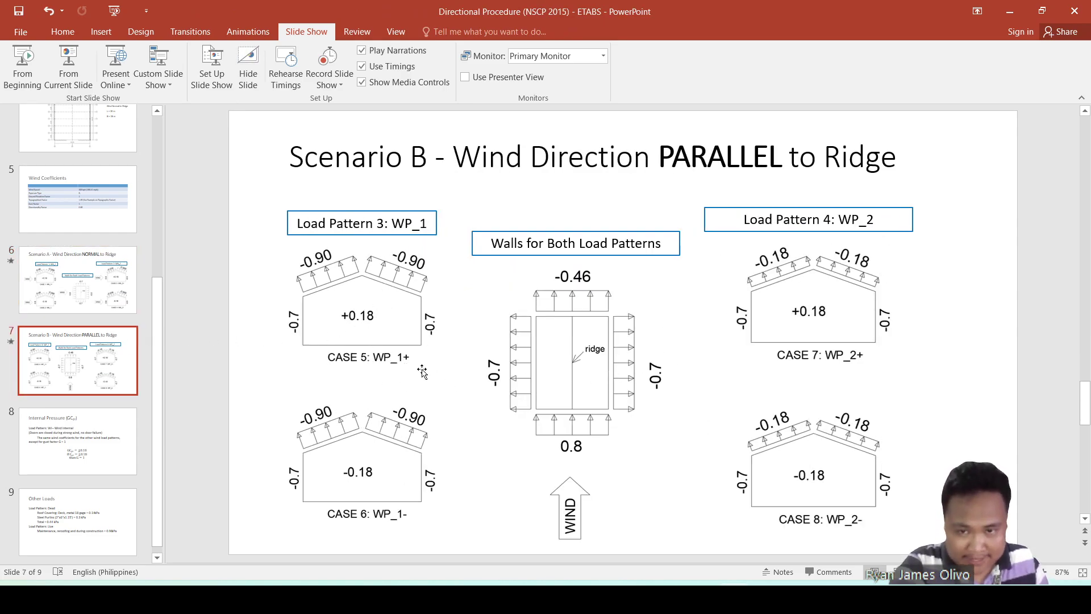
Switch to ETABS and start a new Linear Static load case named WP_1+
key(alt+Tab)
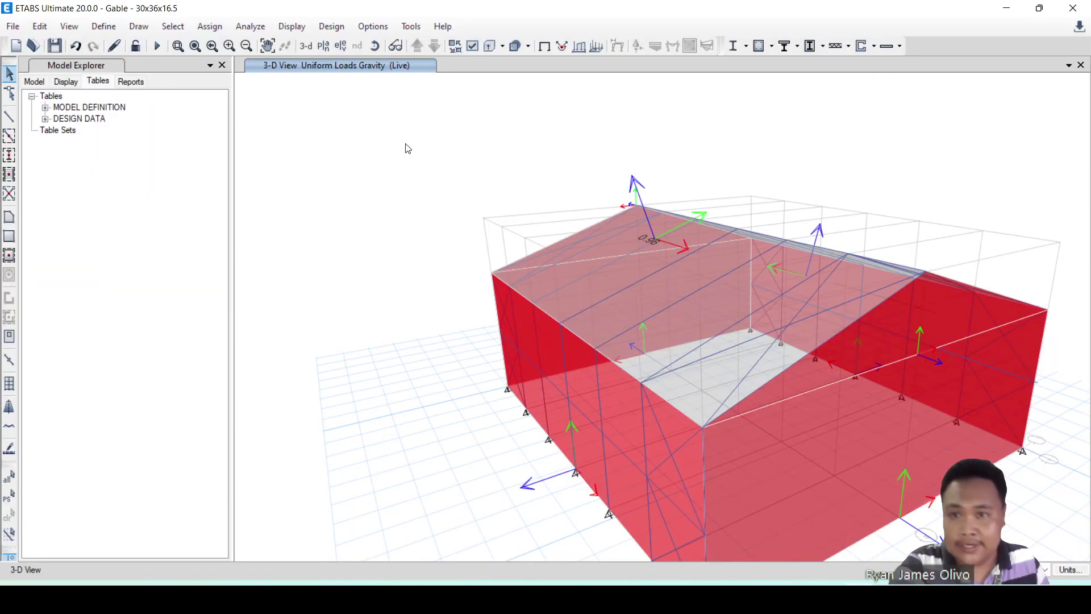
click(120, 25)
click(157, 365)
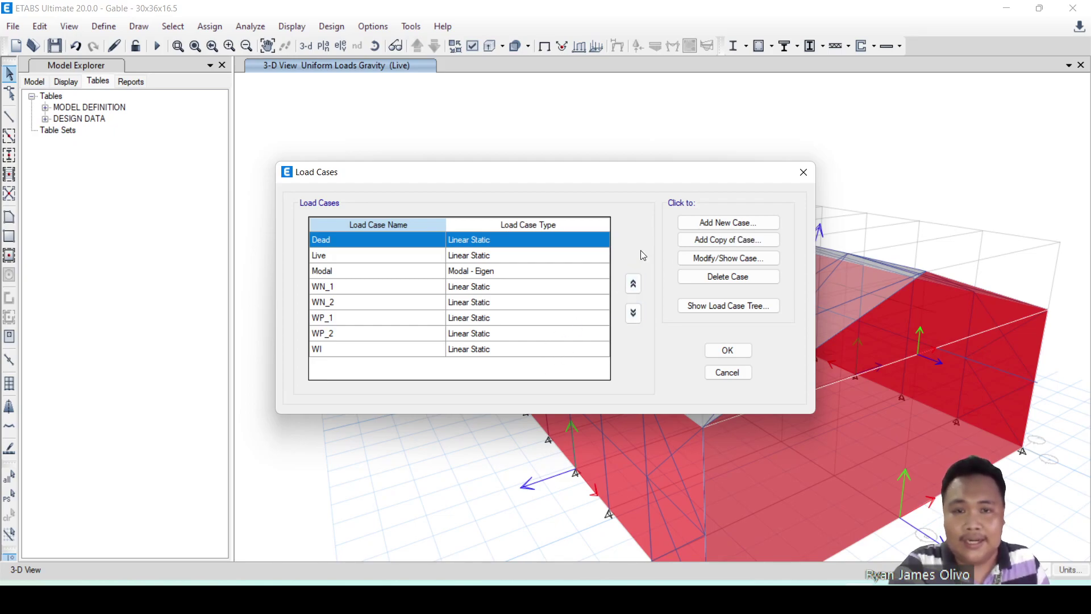
click(736, 226)
text(WP_1+)
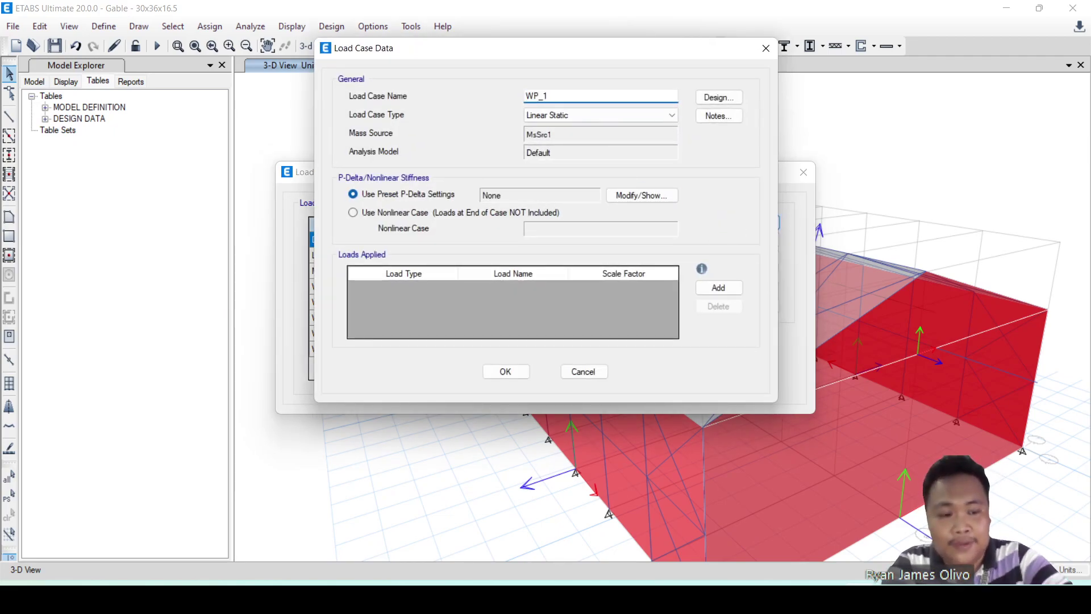
Apply load patterns WN_1 and WI to the new load case, each with scale factor 1, and save it
click(704, 288)
click(706, 289)
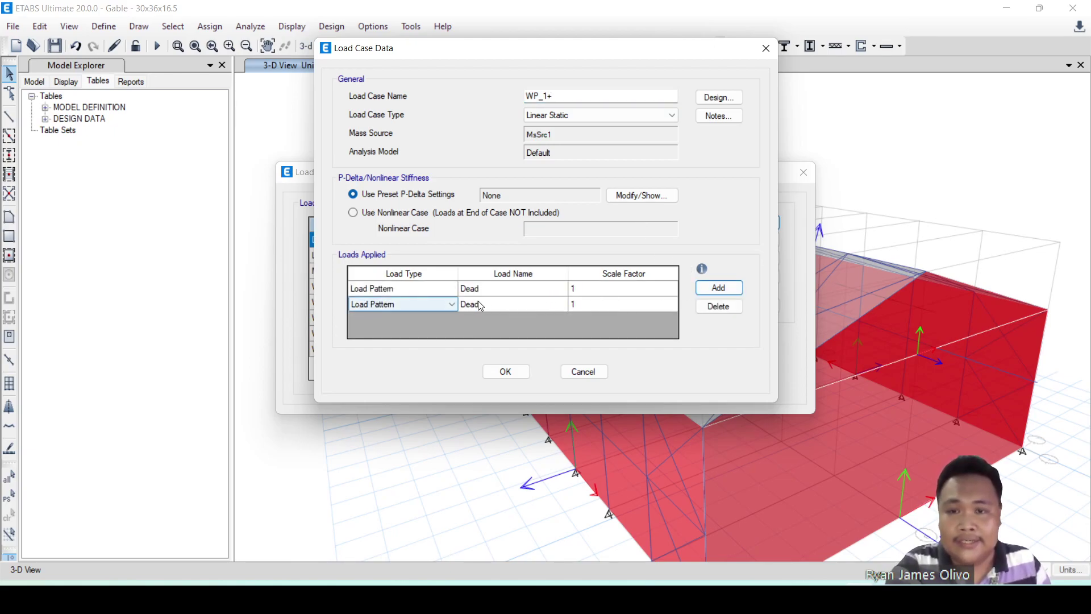
click(506, 290)
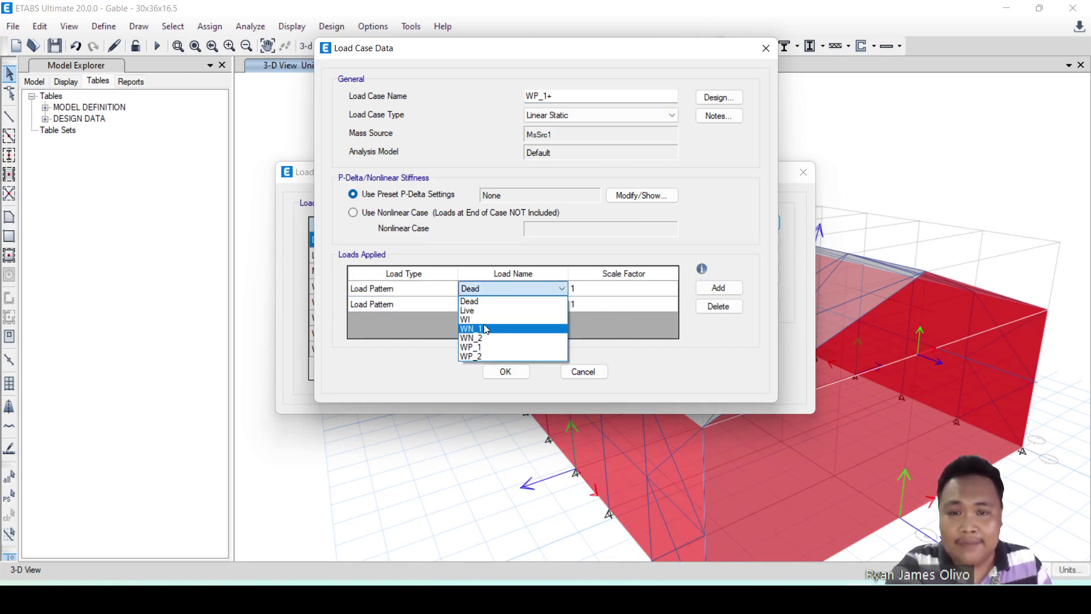
click(485, 320)
click(492, 312)
click(489, 310)
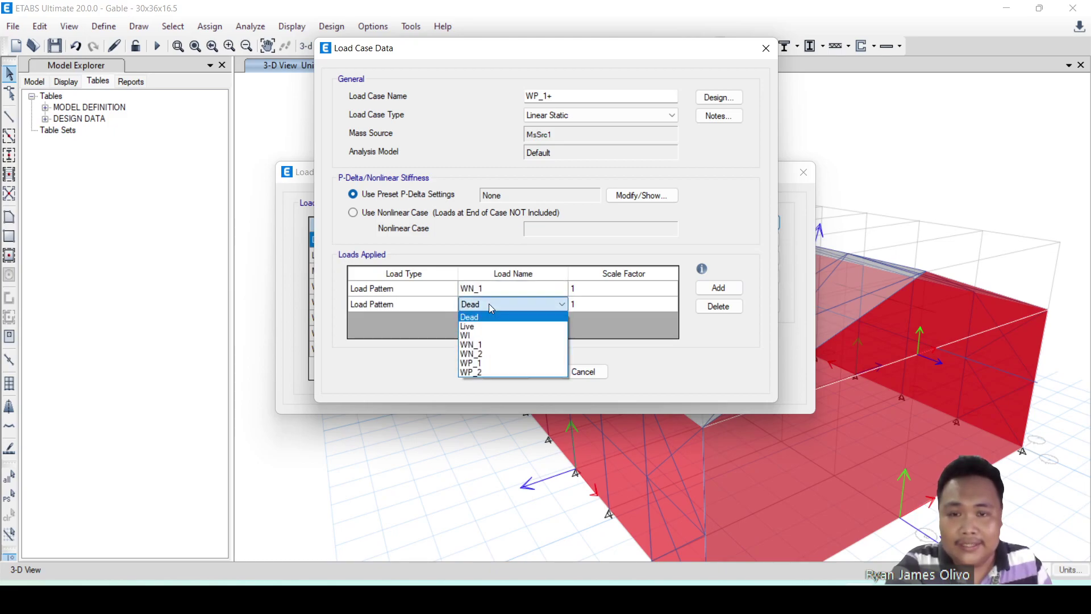
click(484, 336)
click(594, 304)
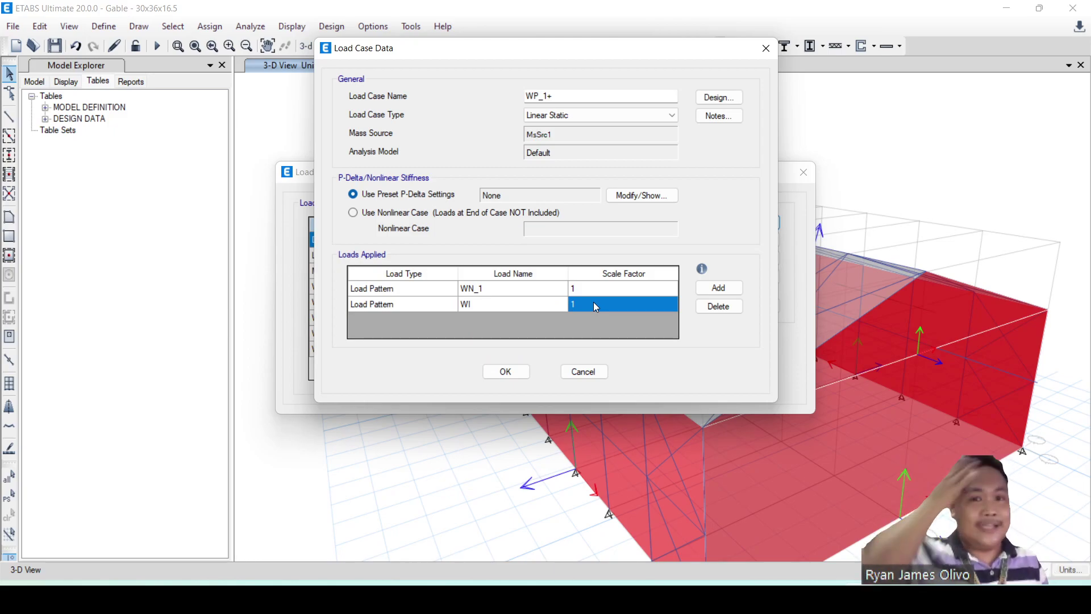
click(594, 303)
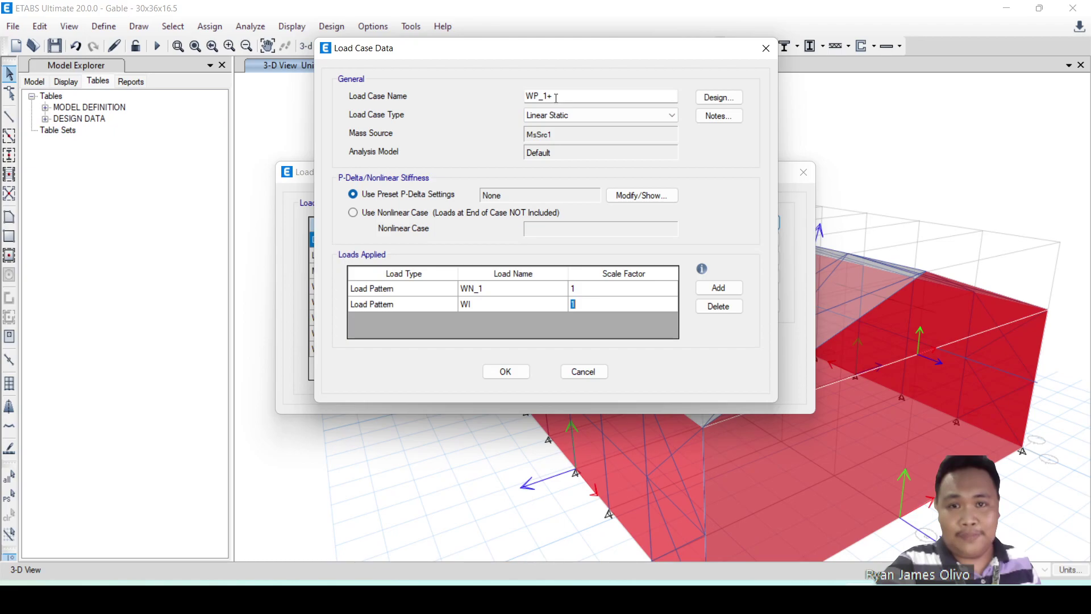
click(518, 370)
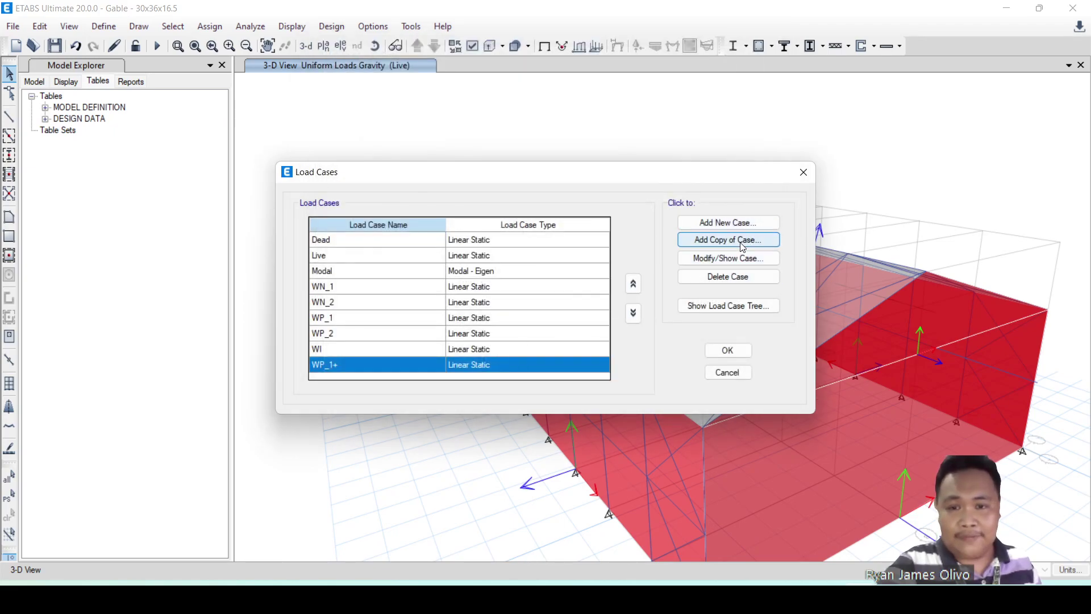
Add a copy of the WP_1+ load case named WN_1- with the WI scale factor set to -1
click(742, 246)
click(564, 97)
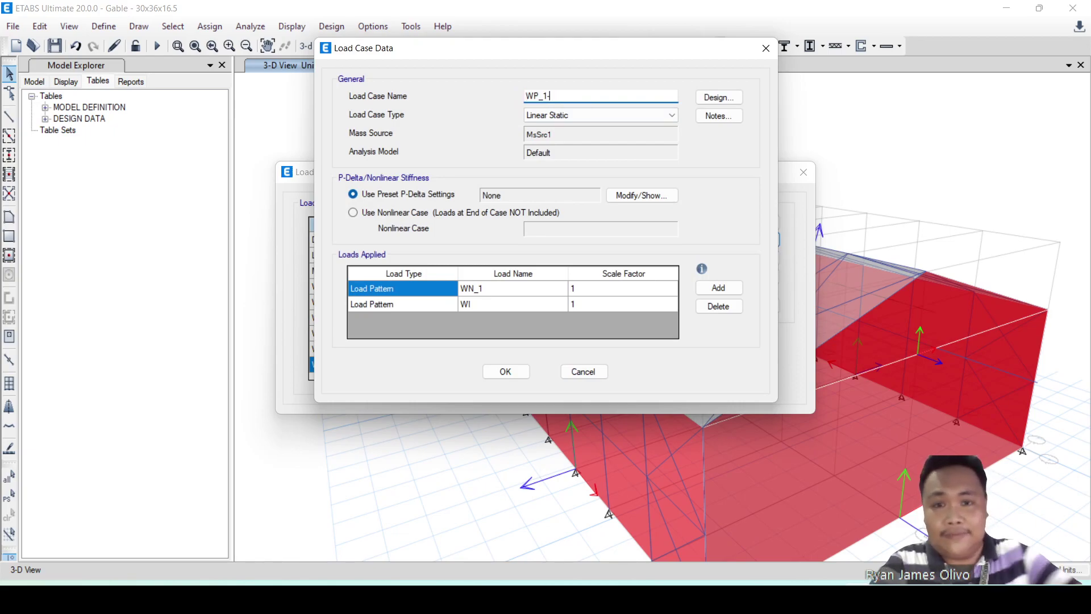
click(577, 308)
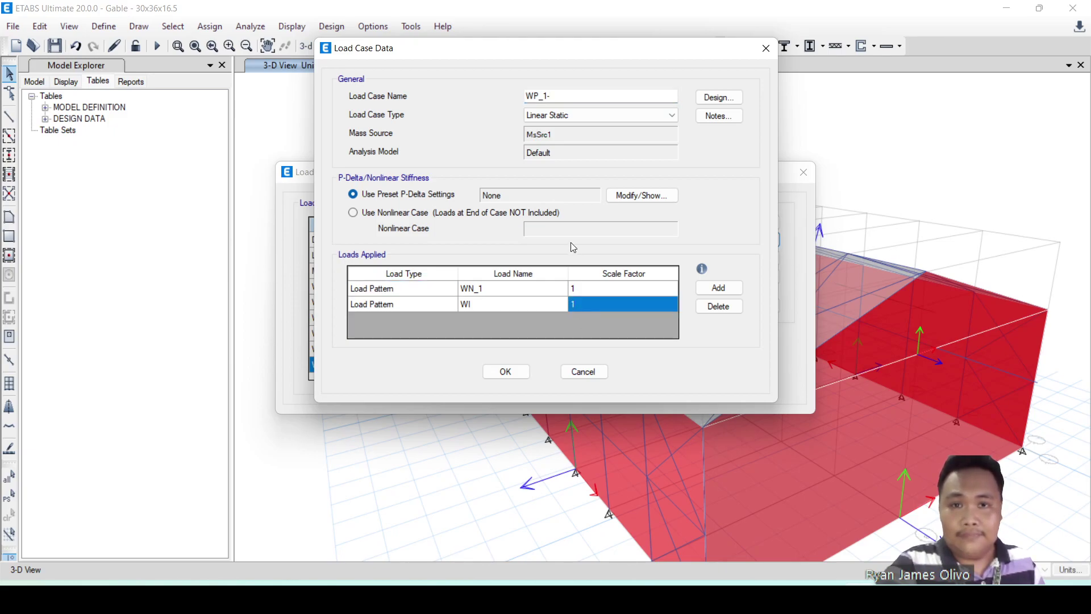
click(540, 96)
key(BackSpace)
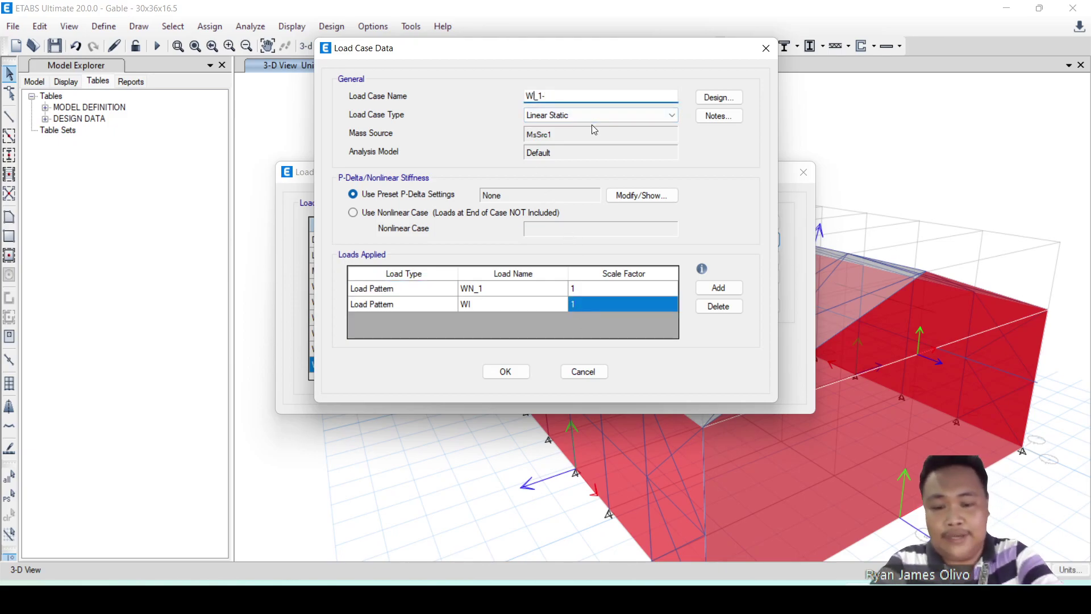
text(N)
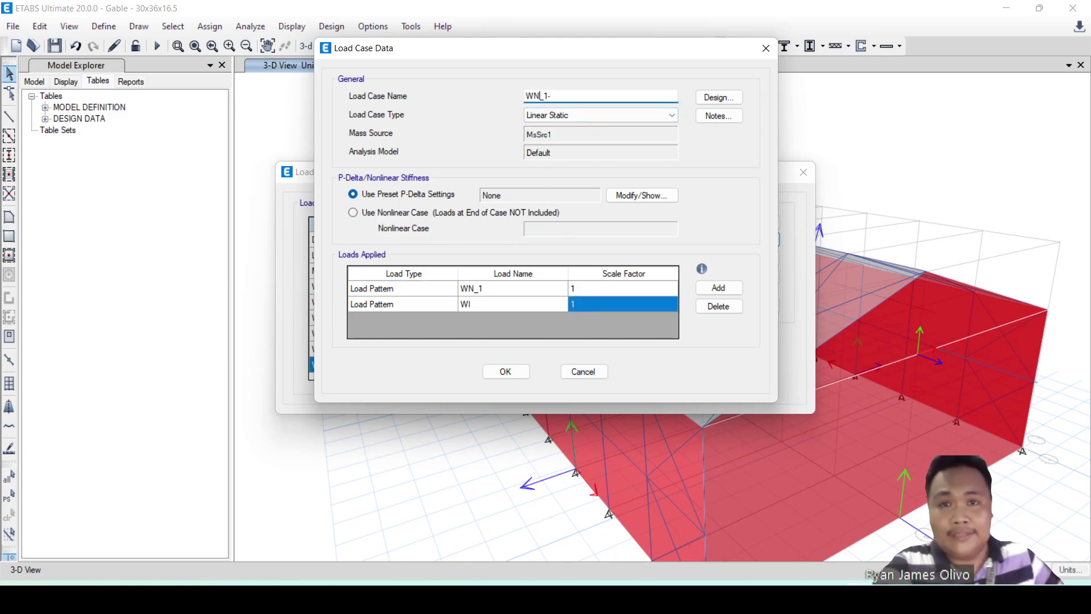
click(574, 307)
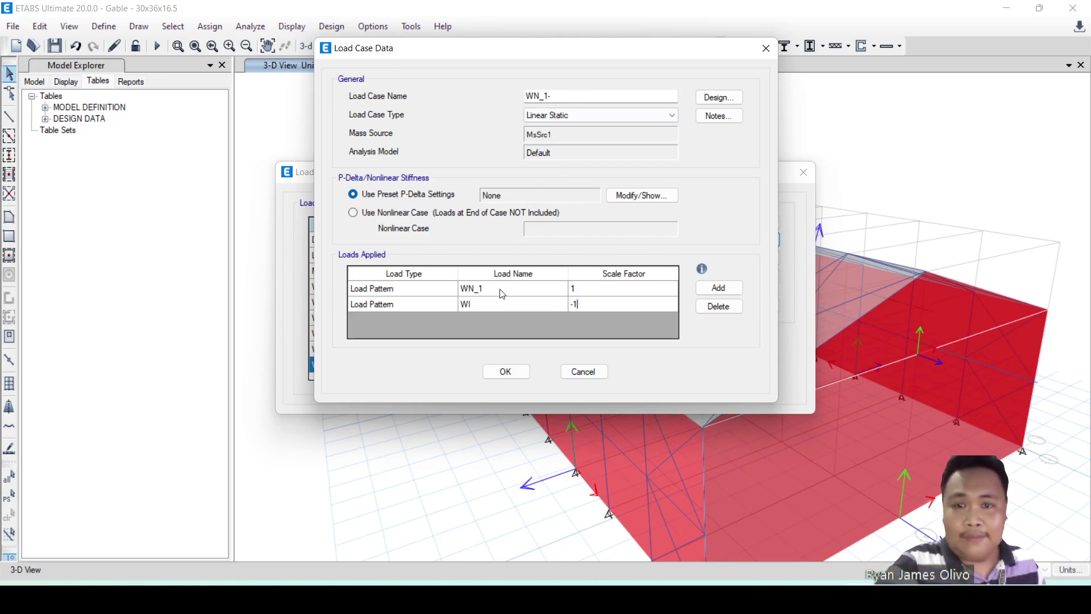
click(506, 372)
Rename load case WP_1+ as WN_1+ and check its applied load patterns and scale factors
click(405, 349)
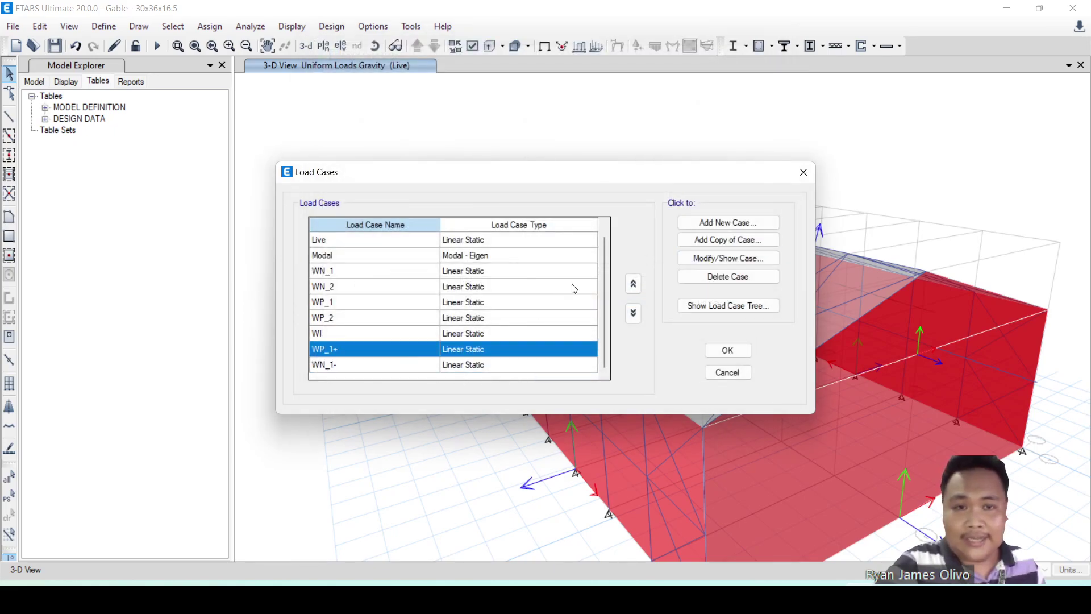
click(729, 258)
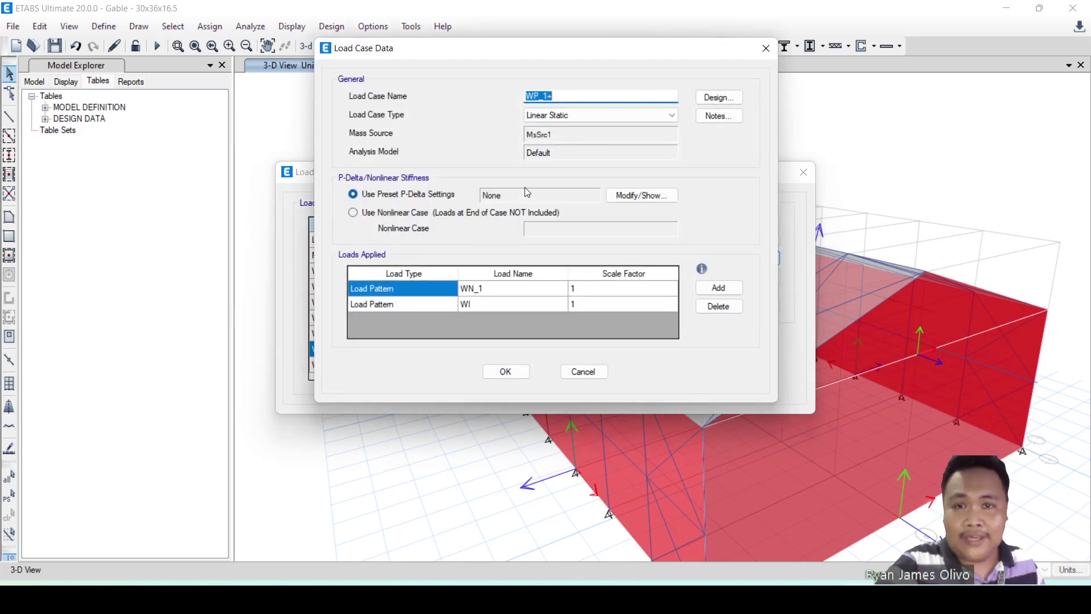
click(539, 96)
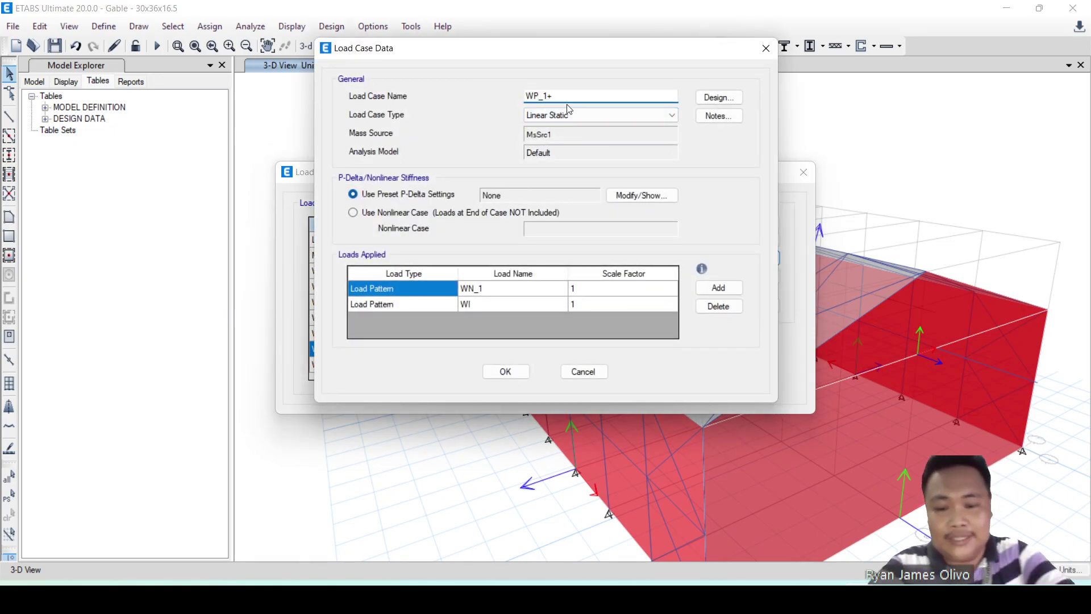
key(BackSpace)
text(N)
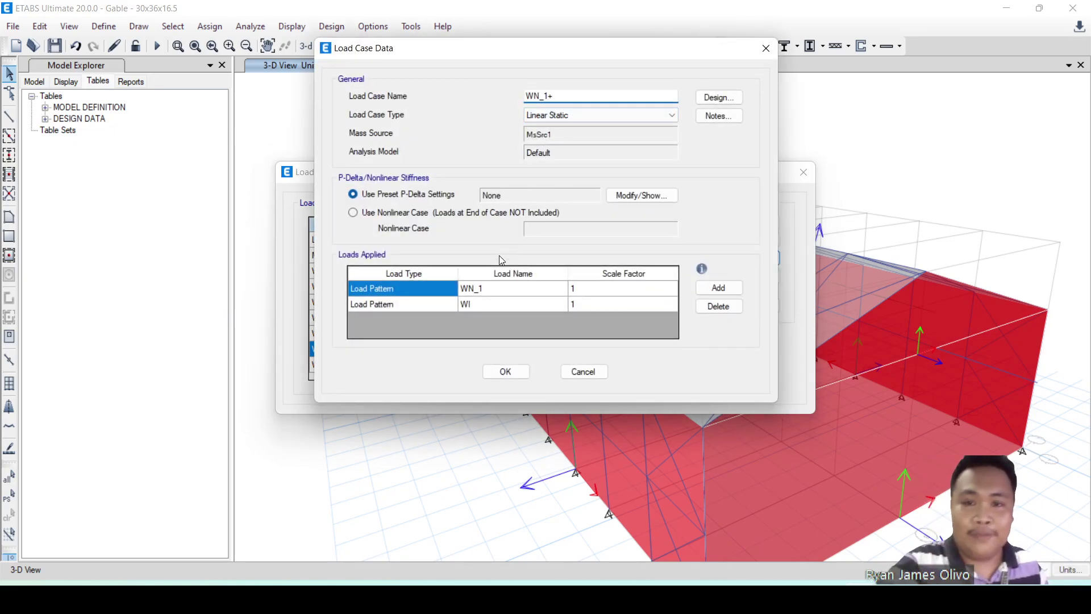
click(496, 289)
click(496, 291)
click(496, 294)
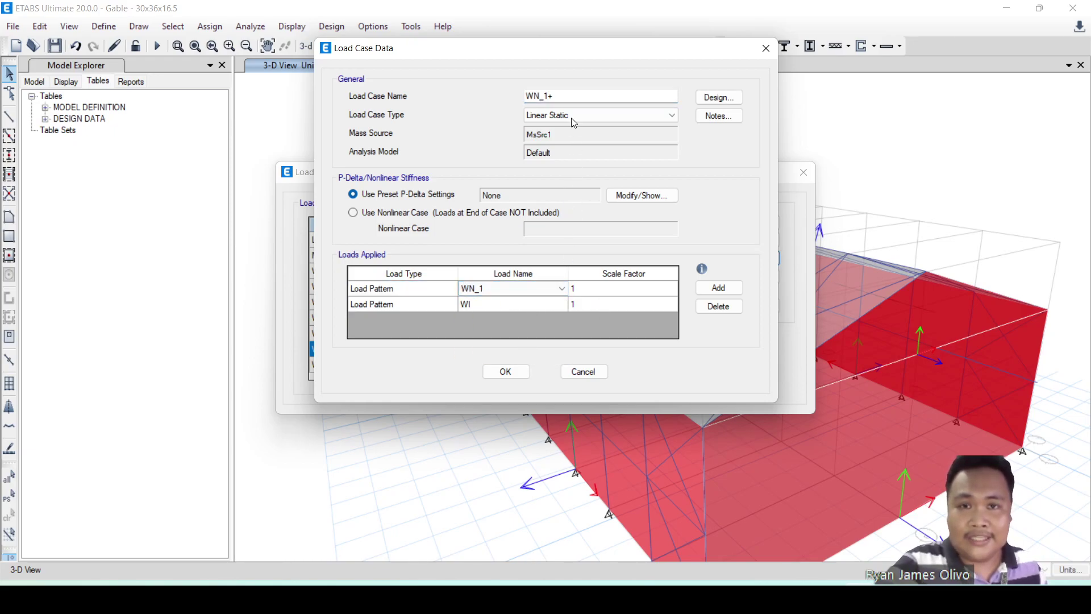
click(585, 303)
click(517, 305)
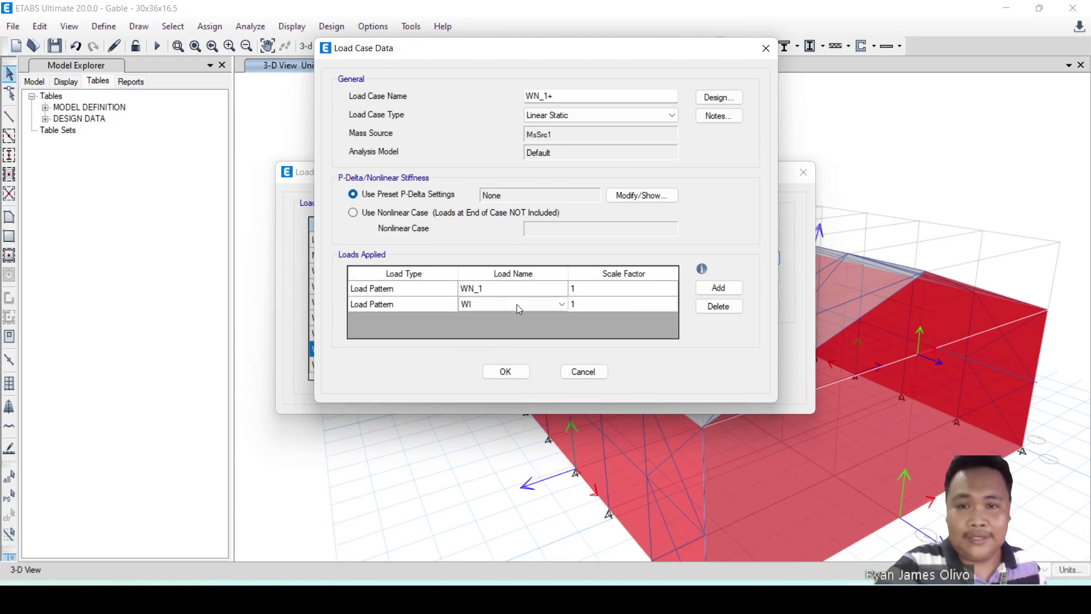
click(603, 305)
click(506, 371)
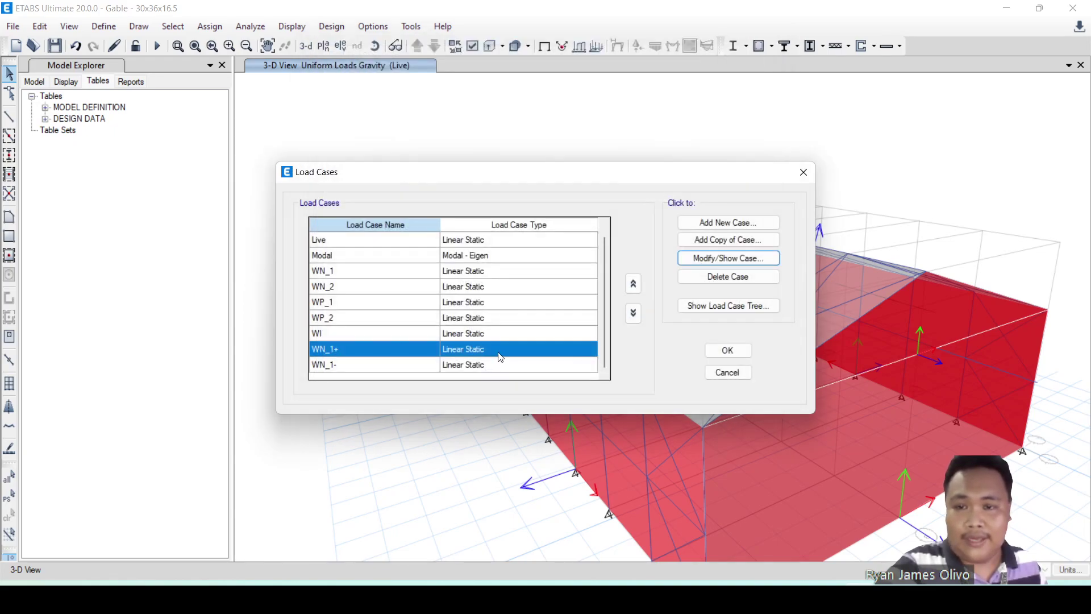
Add a copy of load case WN_1- and name it WN_2-
click(500, 365)
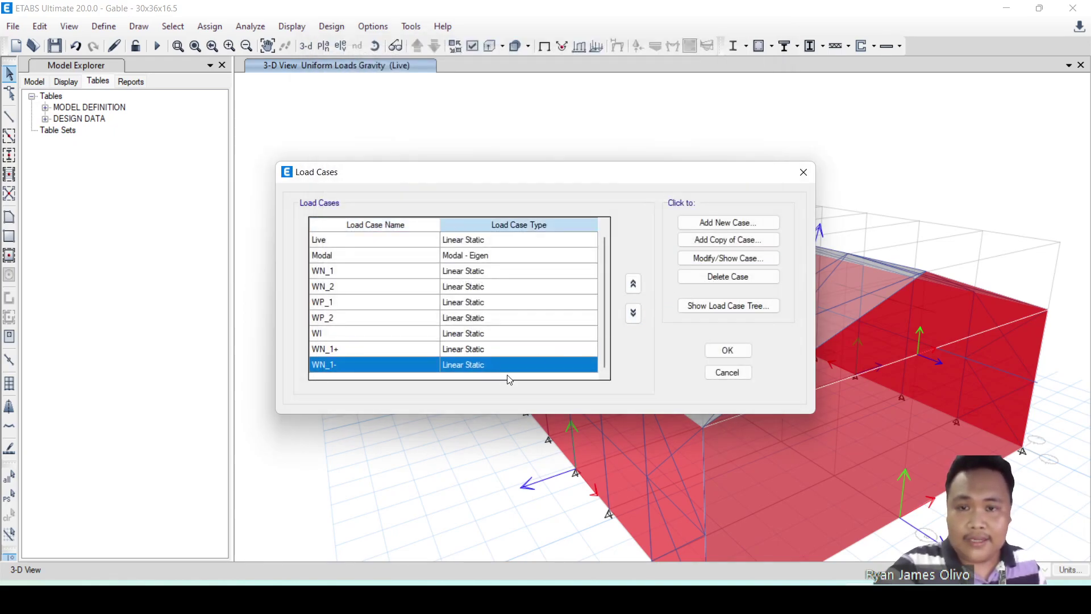
click(721, 240)
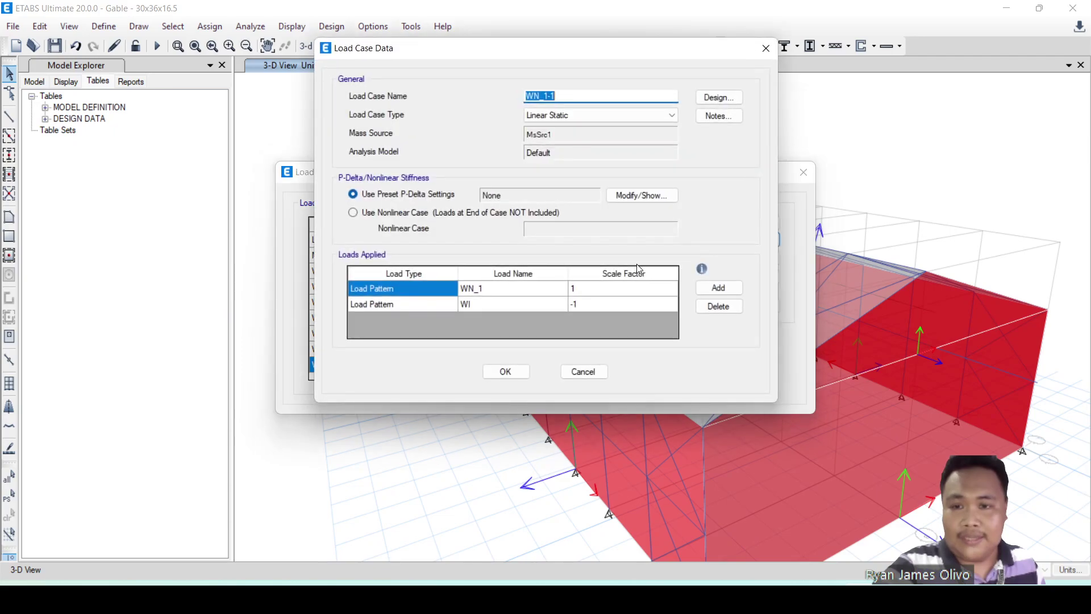
click(562, 101)
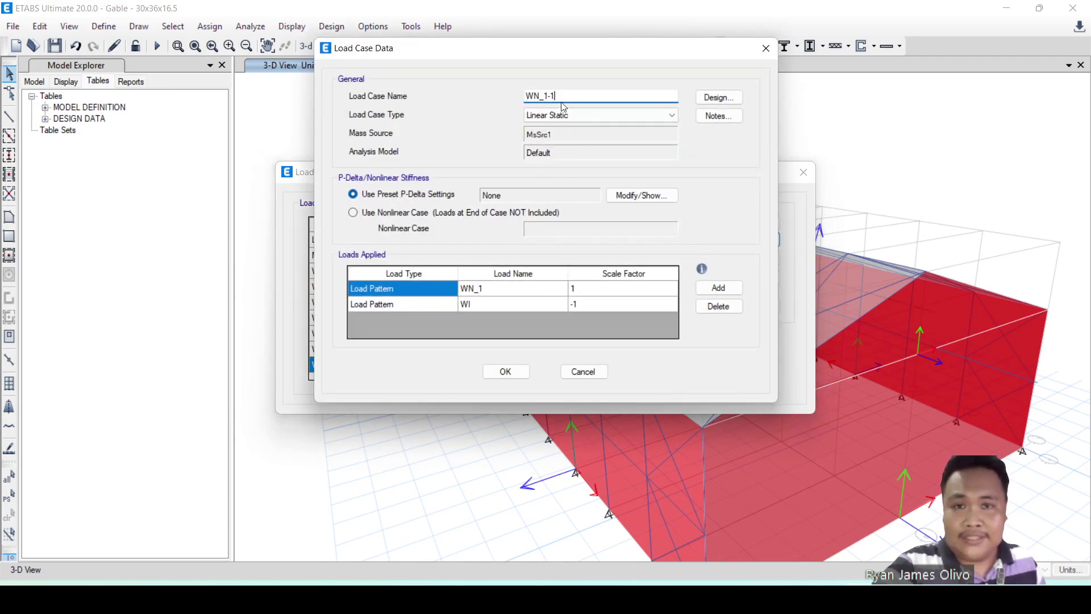
key(BackSpace)
key(BackSpace)
text(2)
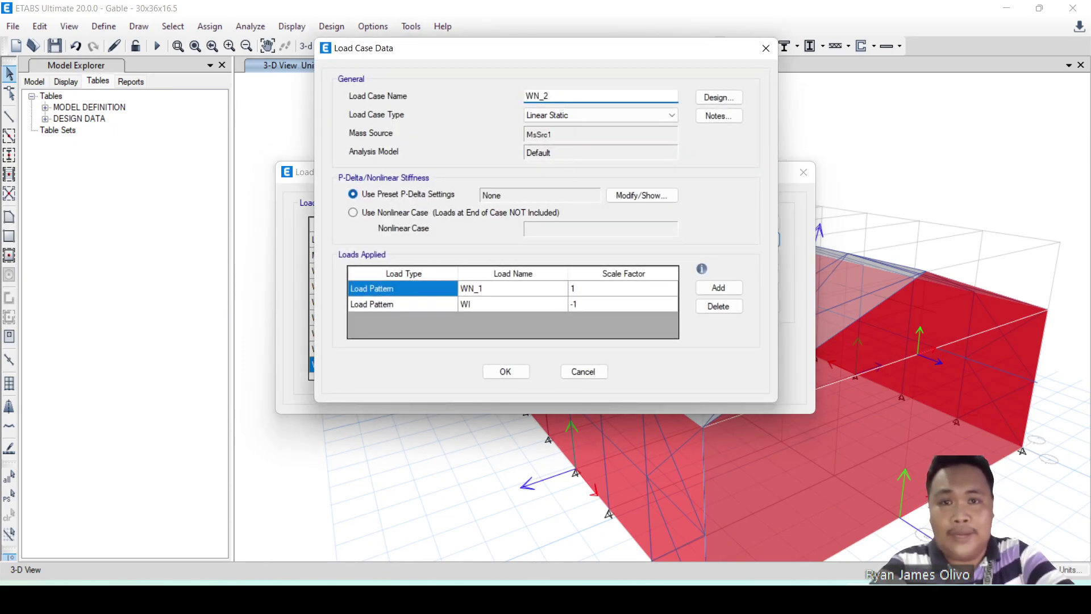
text(-)
Replace load pattern WN_1 with WN_2 in load case WN_2- and save the case
click(582, 307)
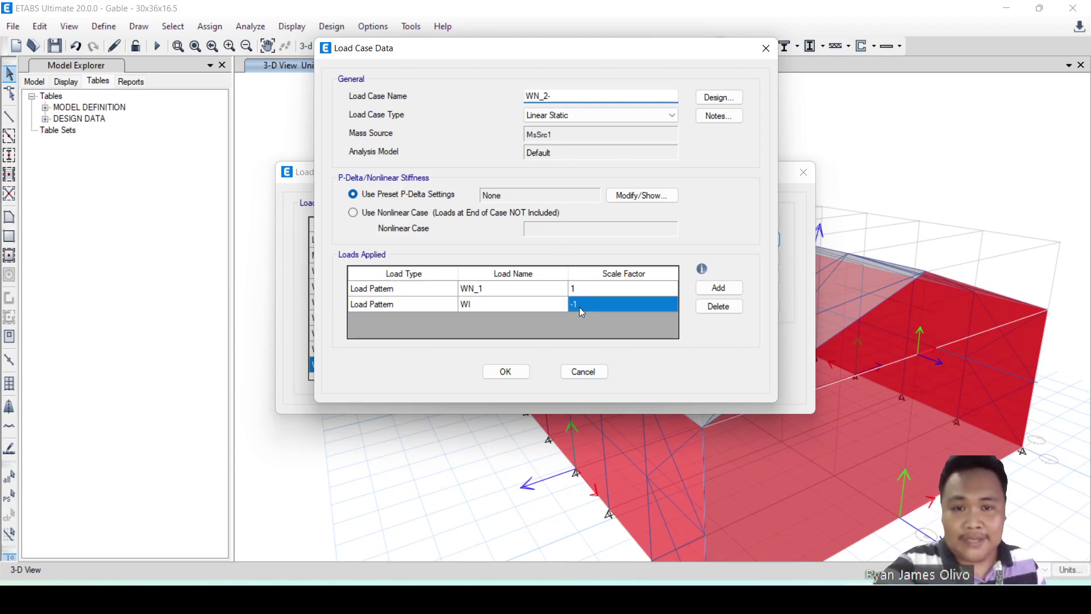
click(544, 291)
click(554, 293)
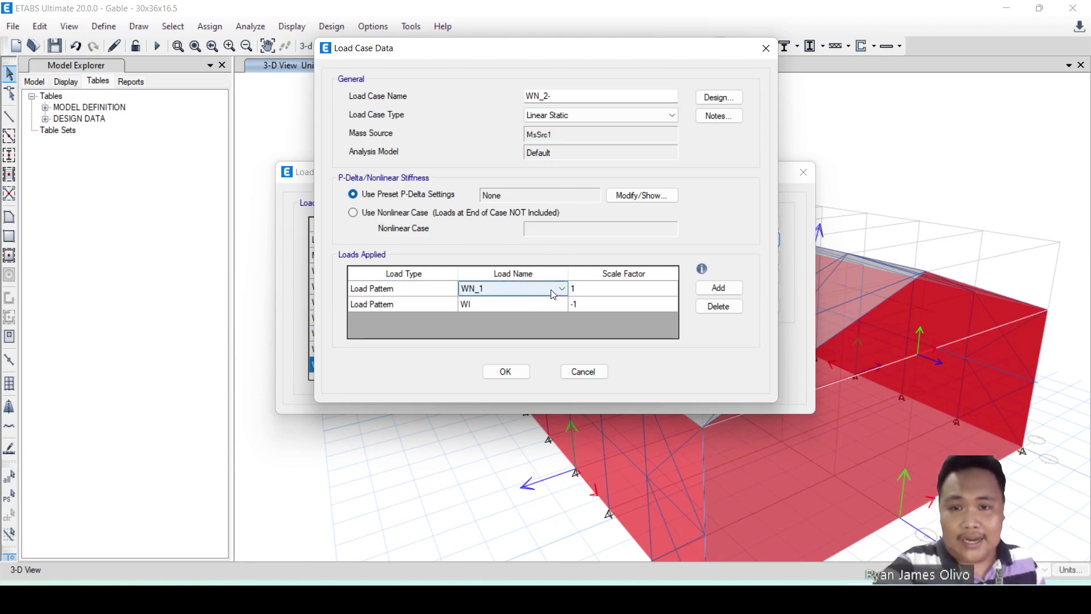
click(554, 292)
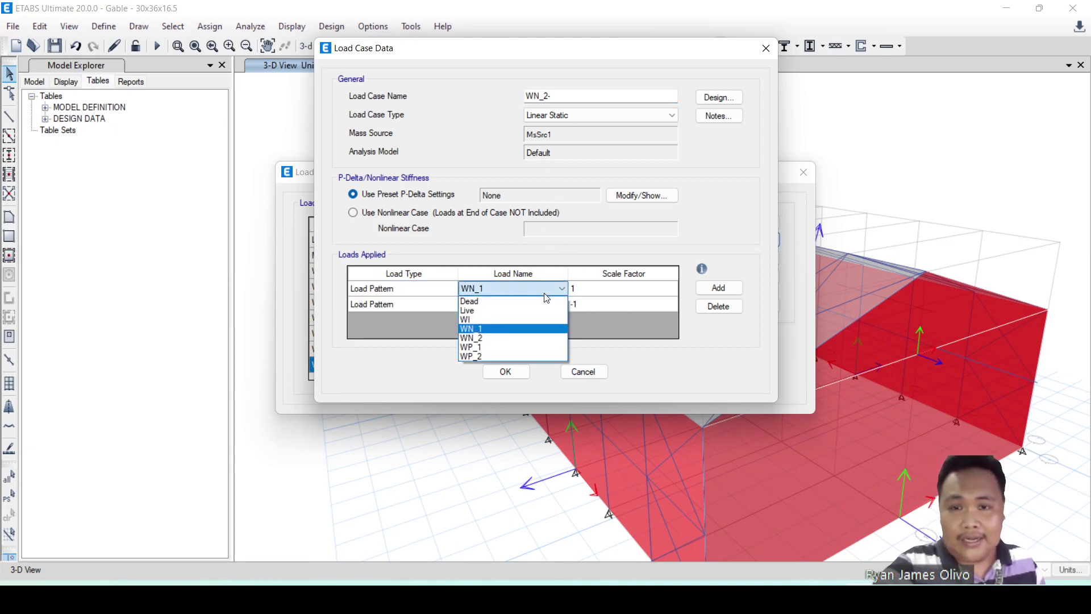
click(502, 339)
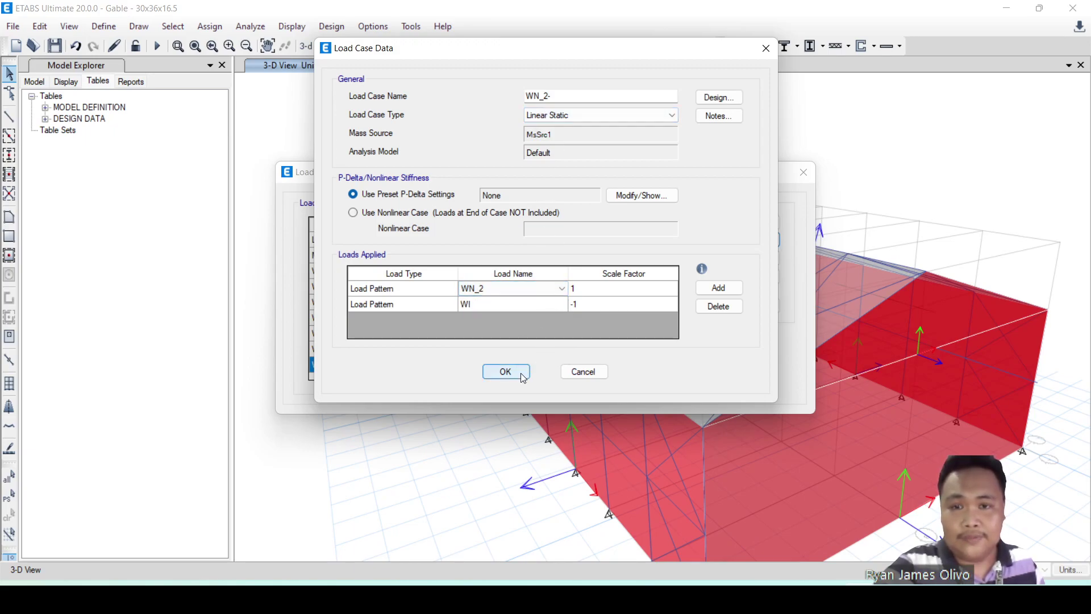
click(506, 372)
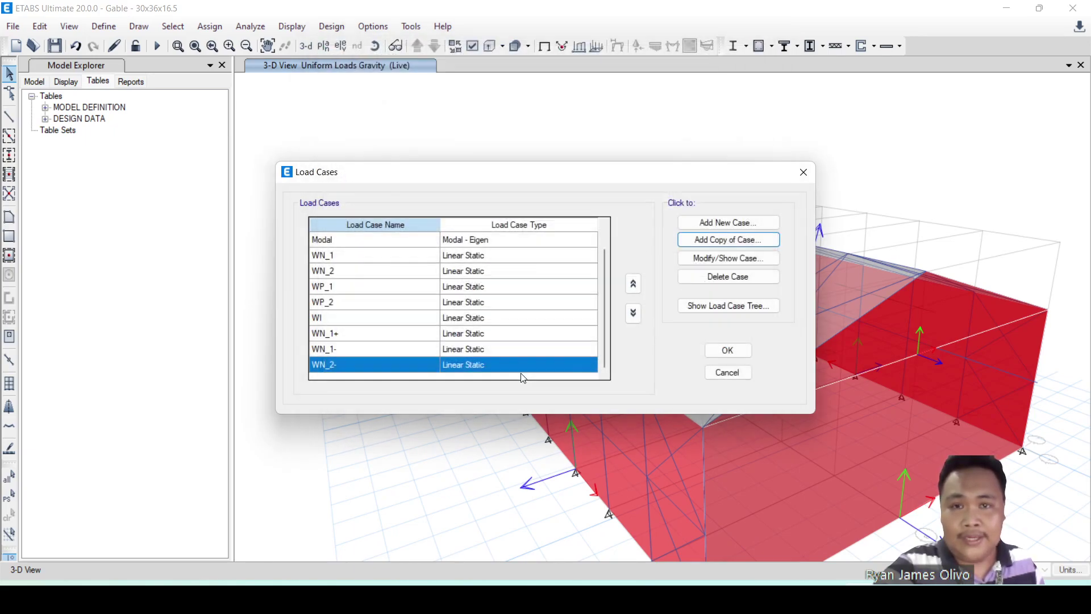
Add a copy of load case WN_2- named WN_2+ with the WI scale factor set to 1
click(715, 242)
click(578, 97)
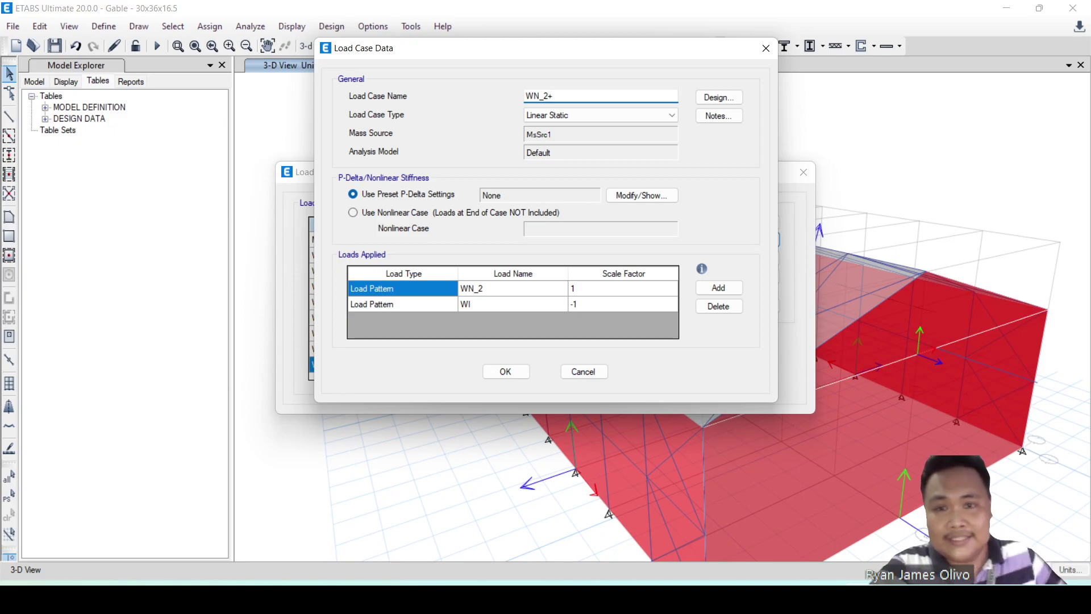
click(583, 307)
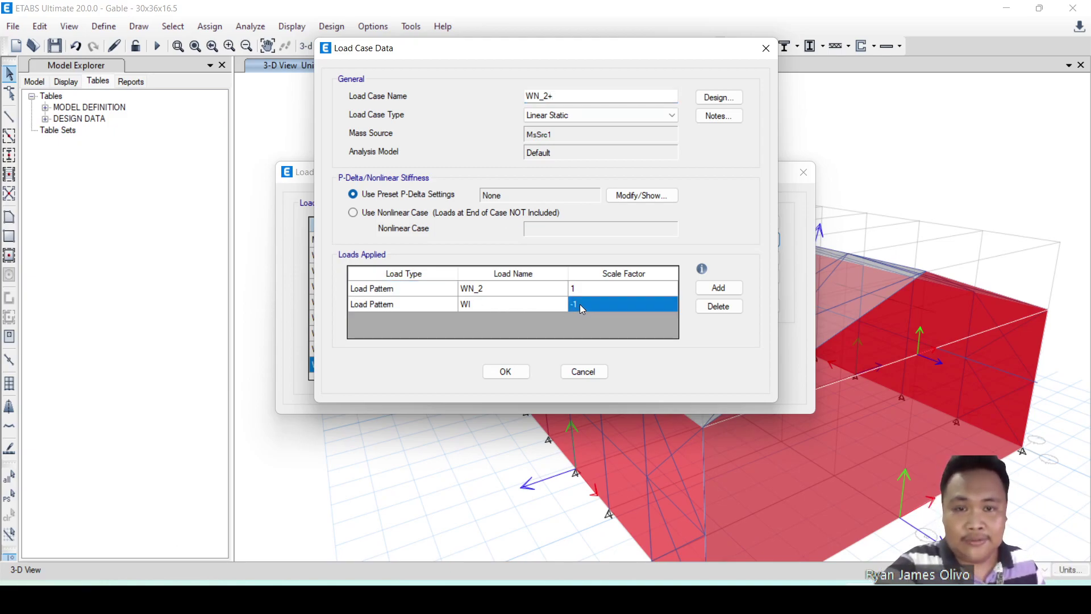
text(1)
click(507, 372)
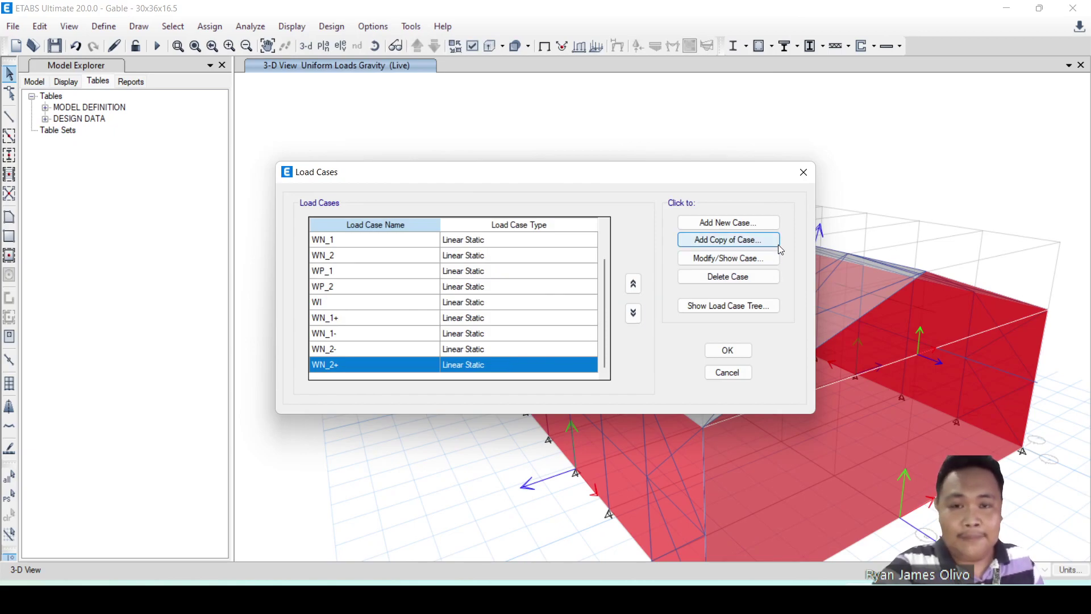
Switch to the PowerPoint presentation, review the Scenario A and Scenario B wind case diagrams, and return to ETABS
click(776, 575)
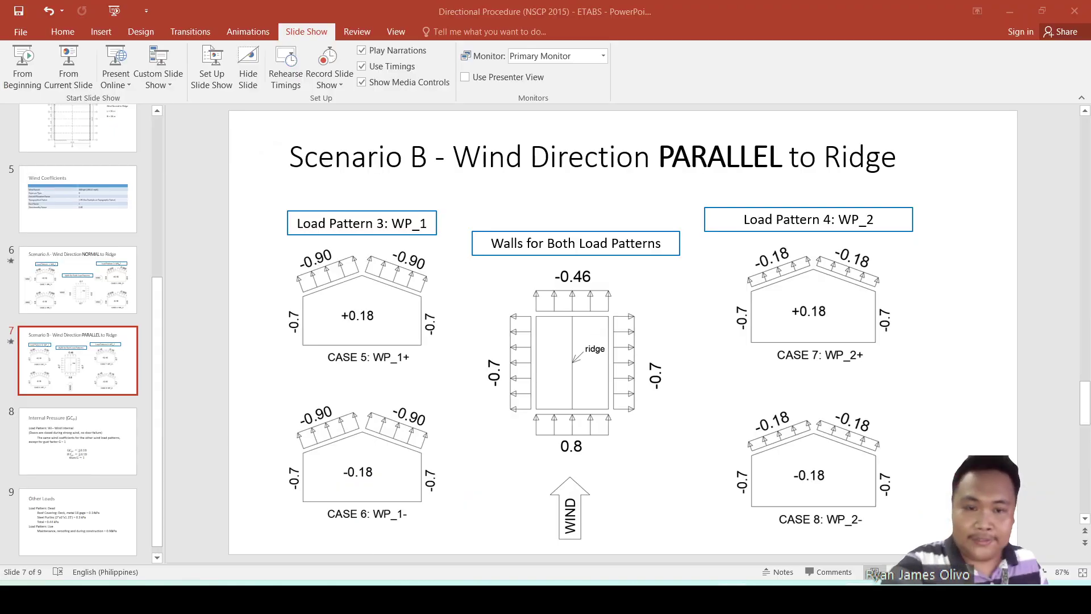
click(378, 310)
click(855, 316)
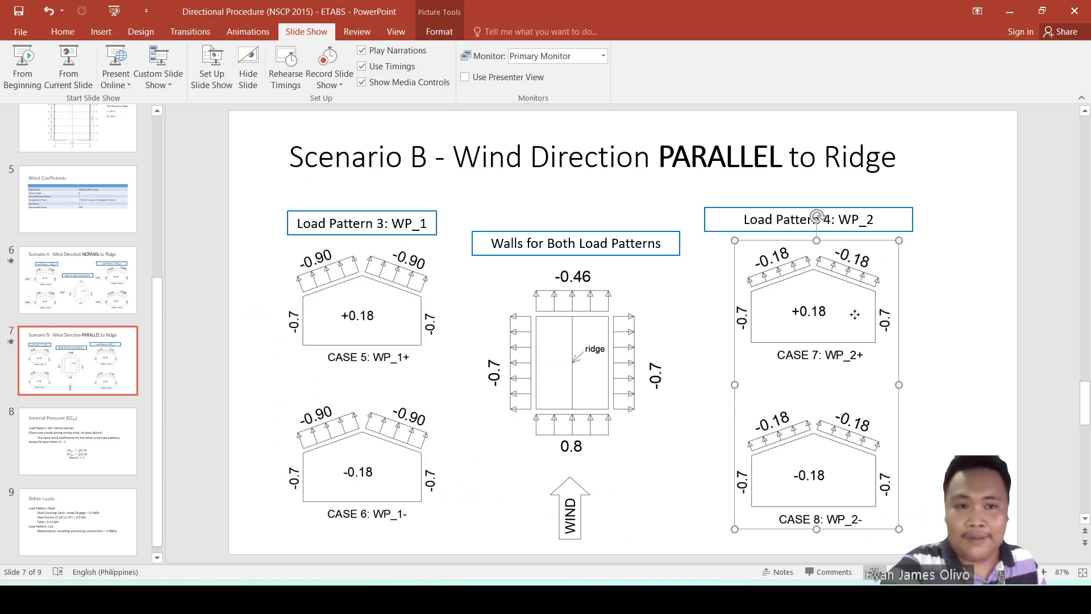
click(112, 293)
click(370, 310)
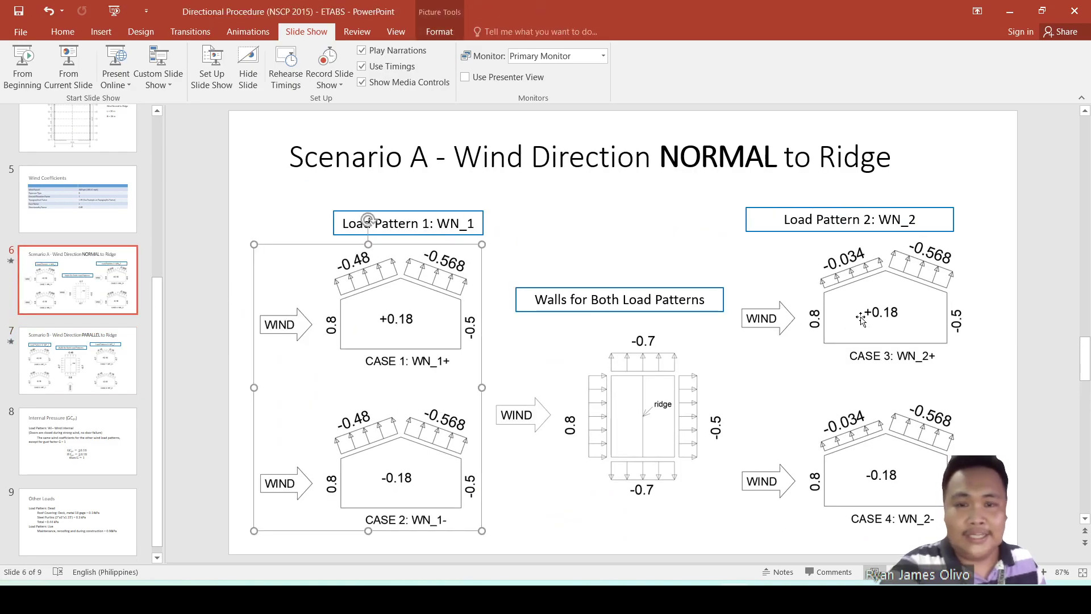
shift+click(880, 316)
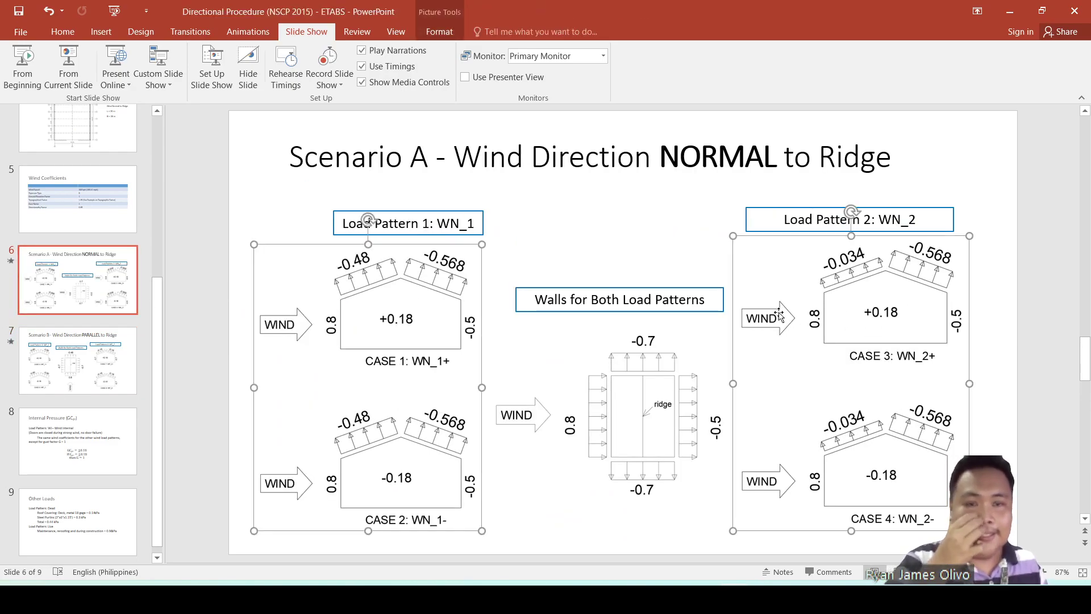
click(112, 387)
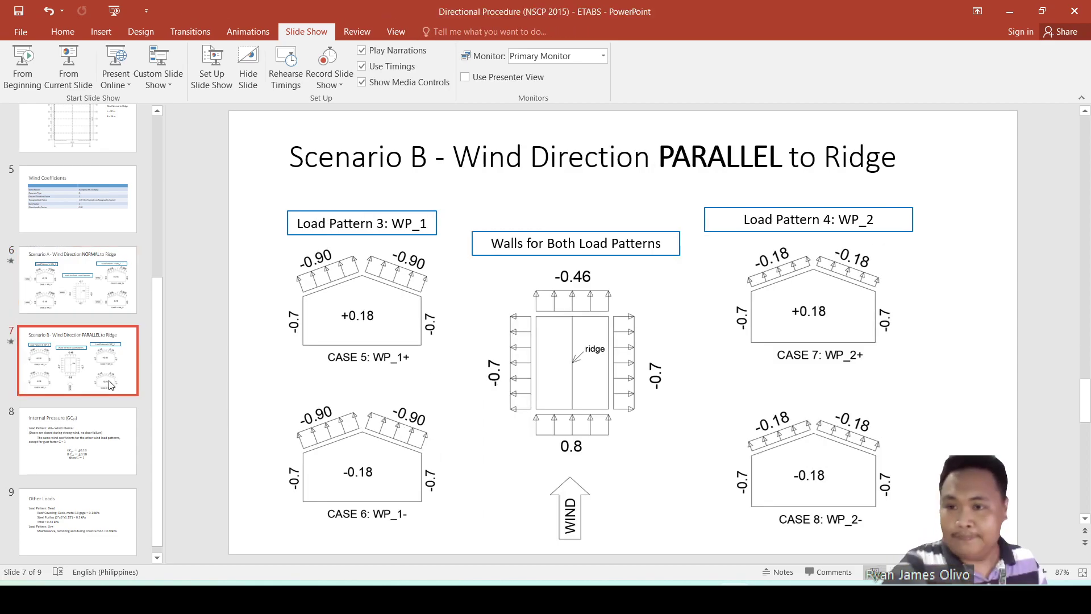
click(394, 348)
key(ctrl+z)
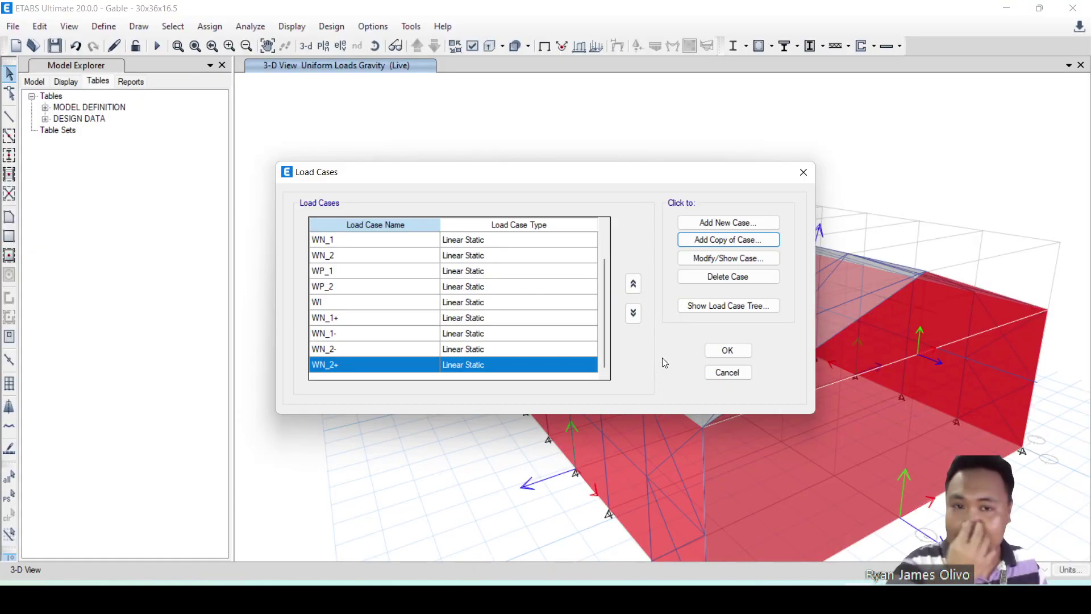
Create a new Linear Static load case named WP_1+ with two rows for applied load patterns
click(726, 223)
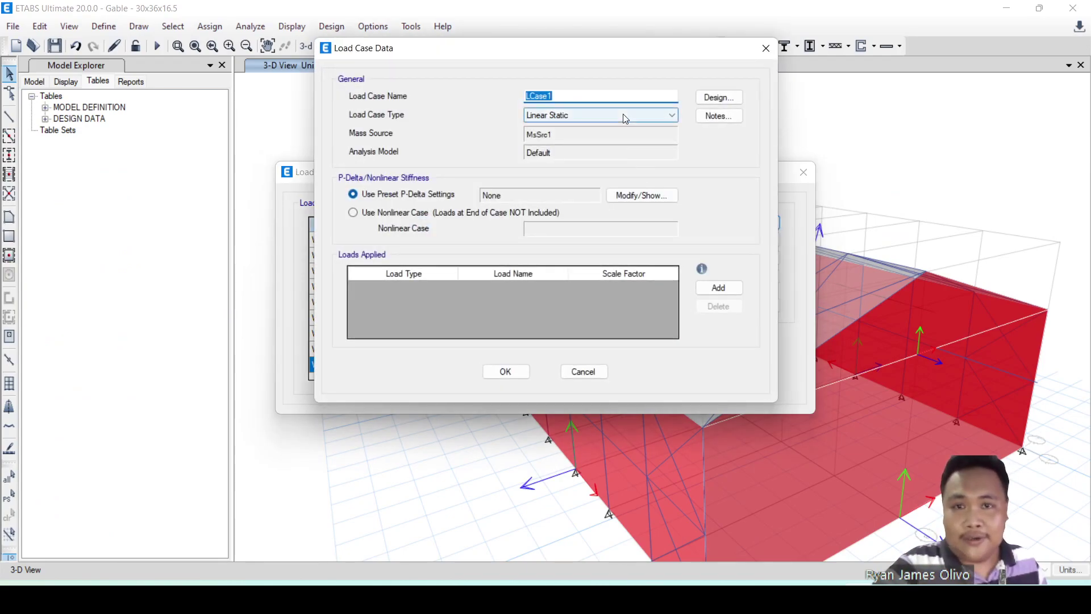
text(WP_1+)
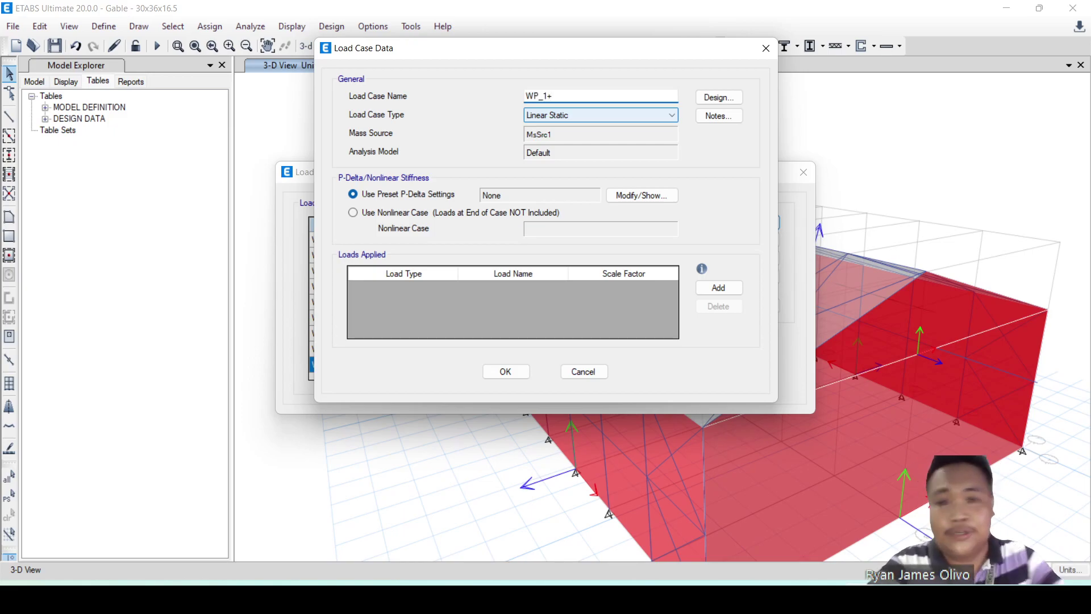
click(720, 287)
click(720, 288)
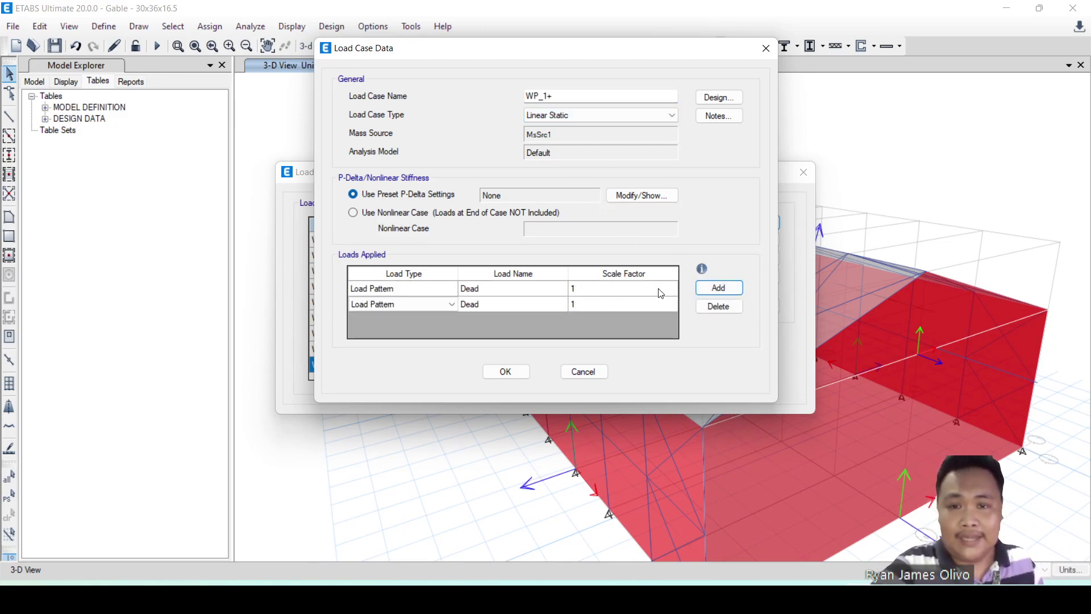
Assign load patterns WP_1 and WI to the two rows of load case WP_1+ and save the case
click(562, 294)
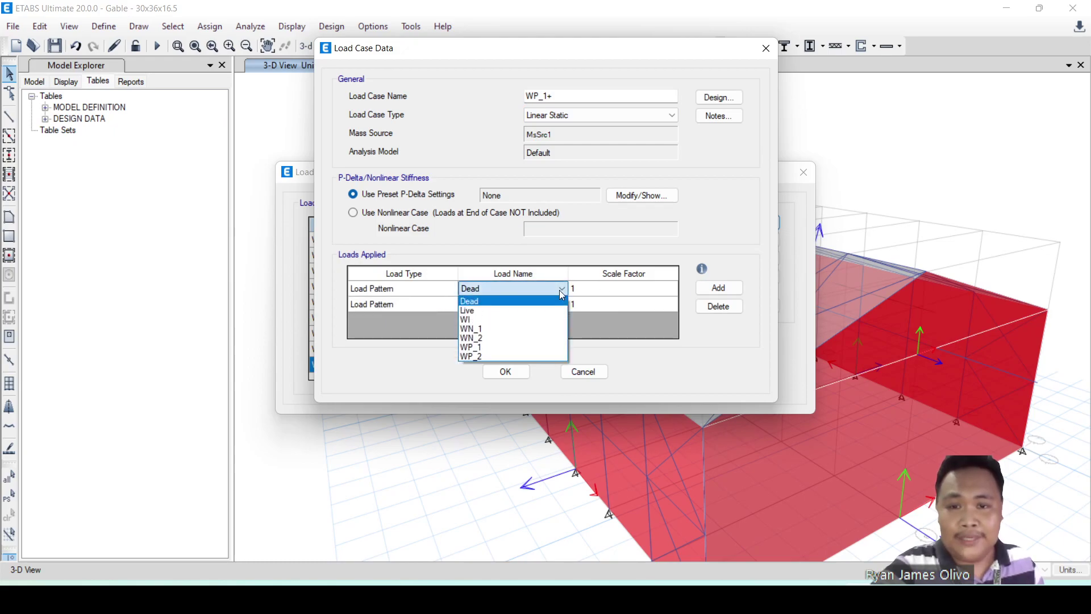
click(497, 349)
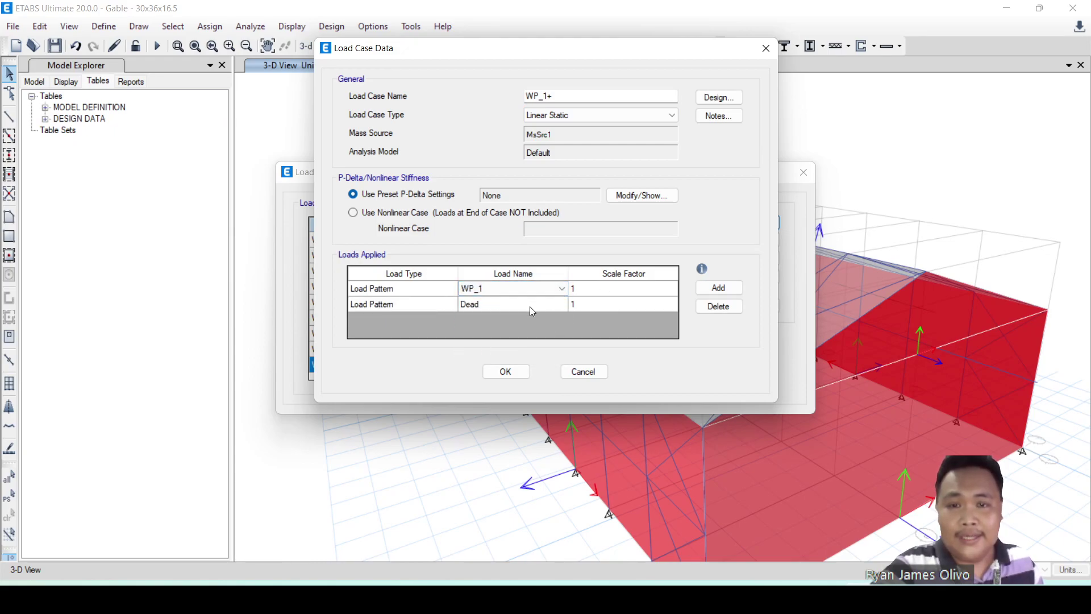
click(529, 305)
click(525, 302)
click(503, 336)
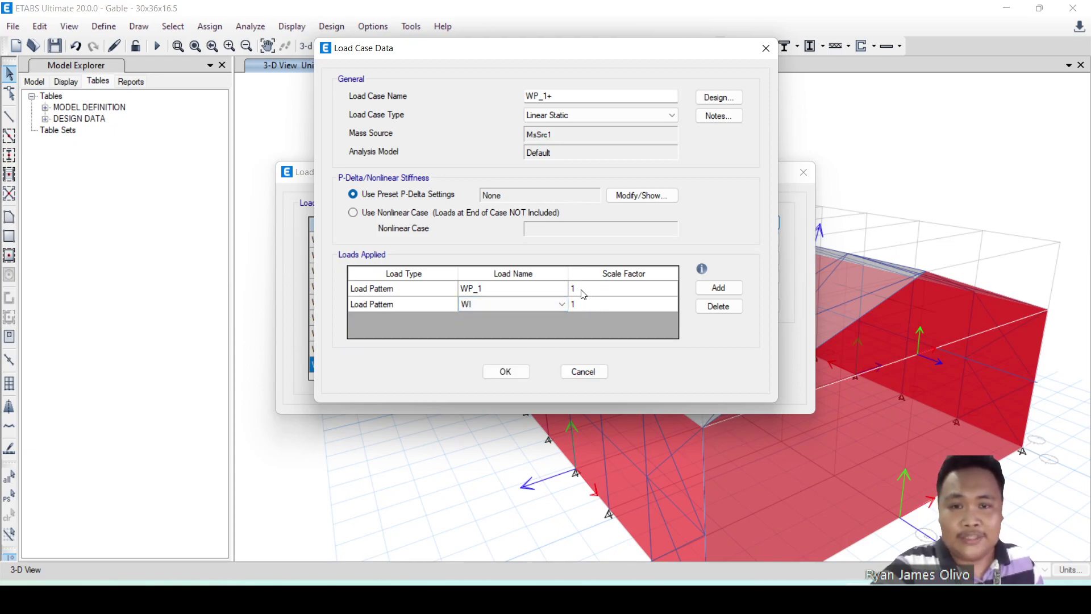
click(559, 96)
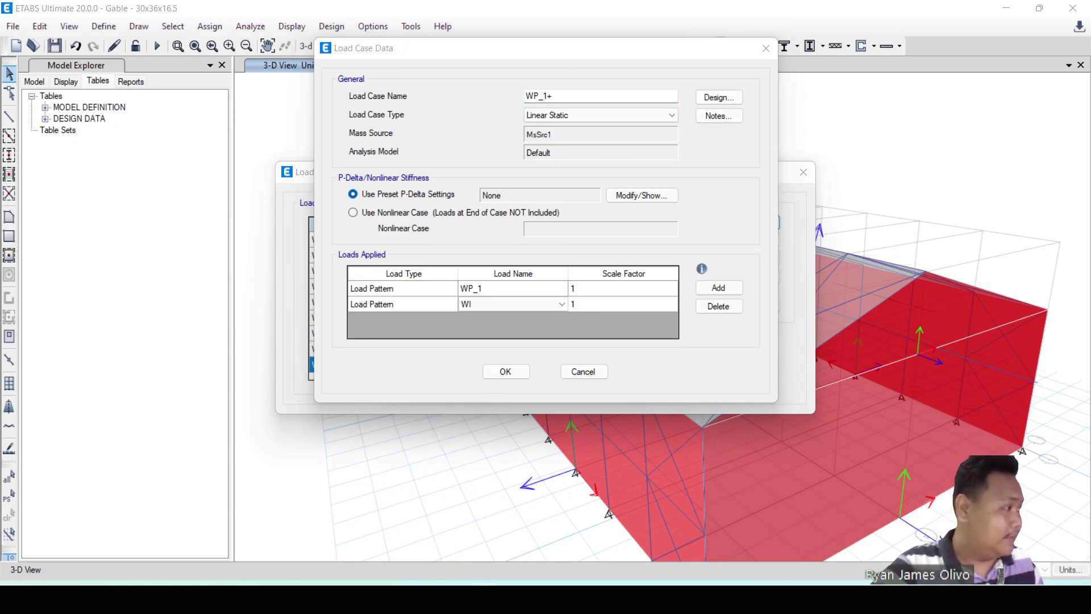
click(589, 330)
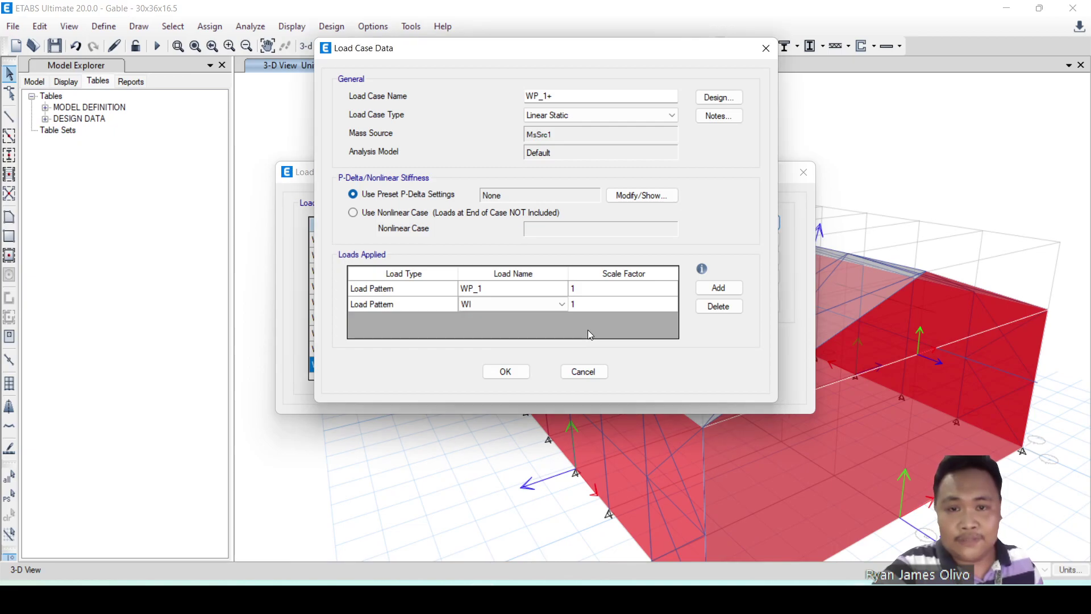
click(516, 372)
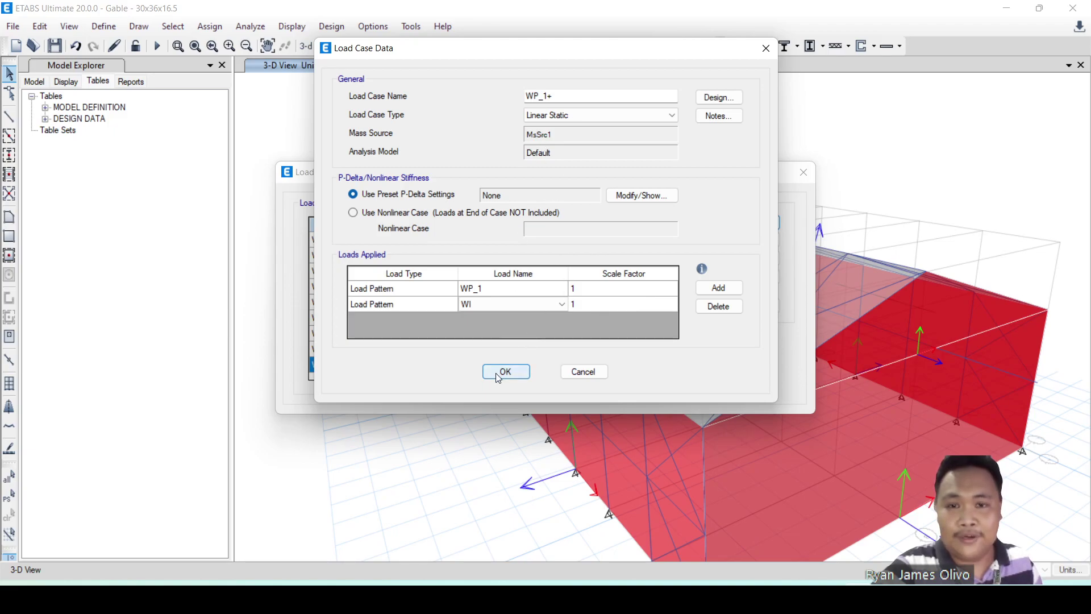
click(499, 376)
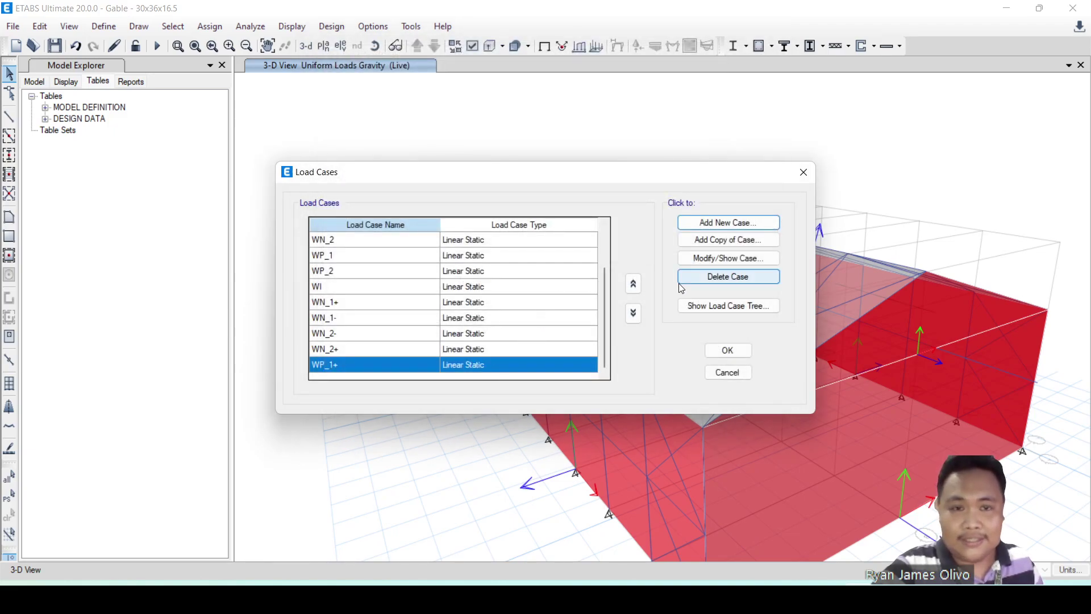
Add a copy of load case WP_1+ named WP_1- with the WI scale factor set to -1
click(723, 244)
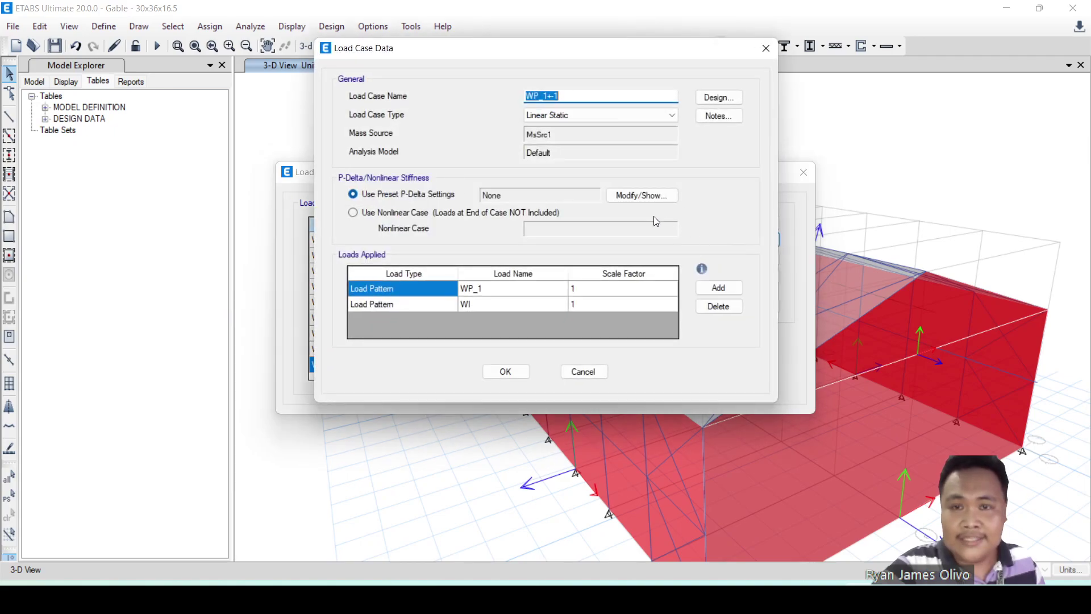
click(580, 97)
key(BackSpace)
key(BackSpace)
key(BackSpace)
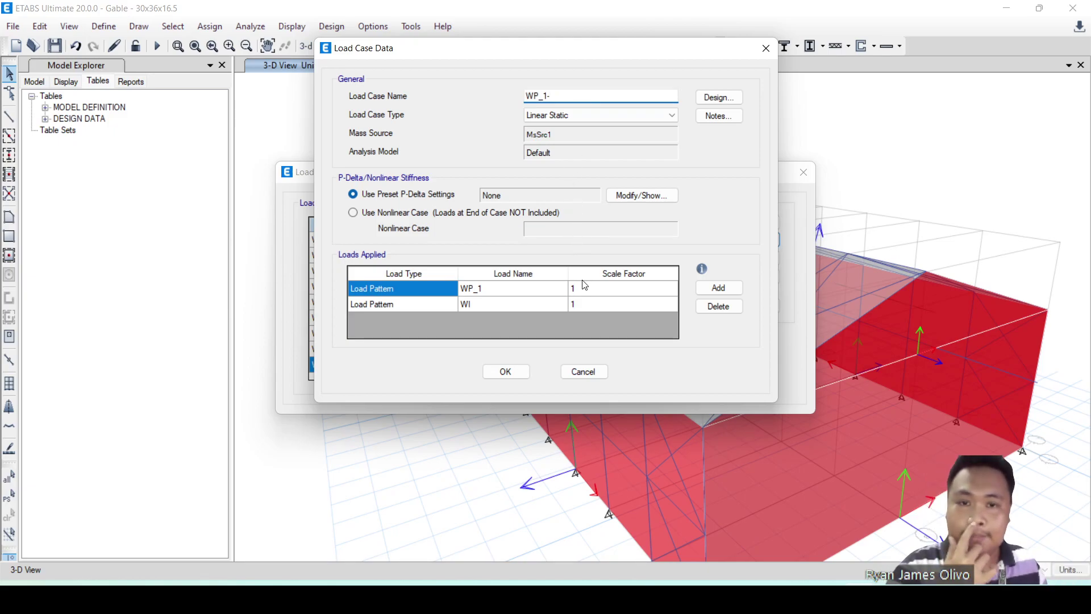
click(591, 304)
click(592, 304)
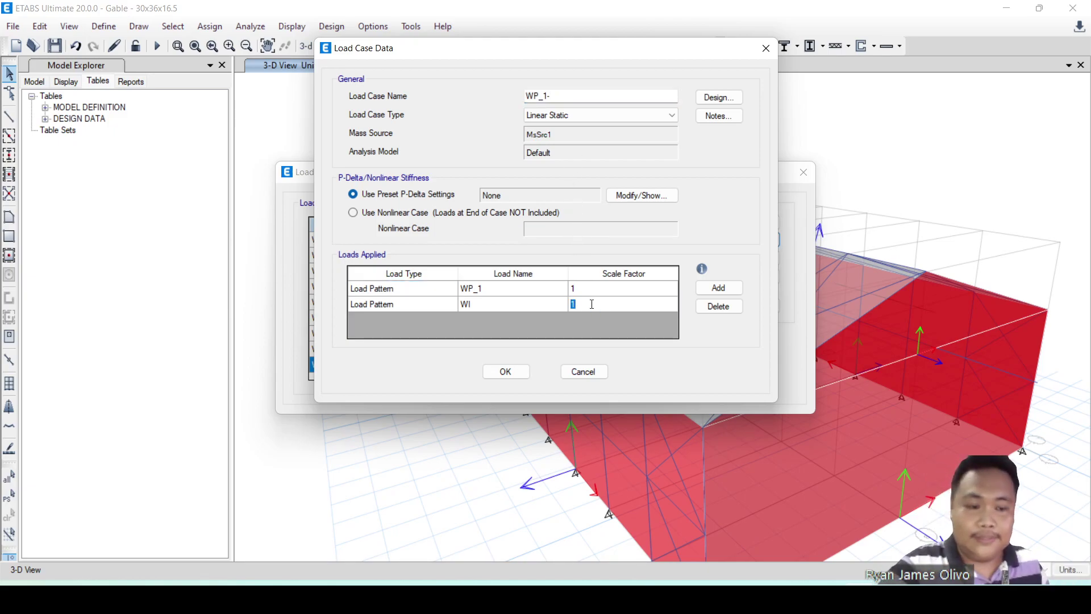
text(-1)
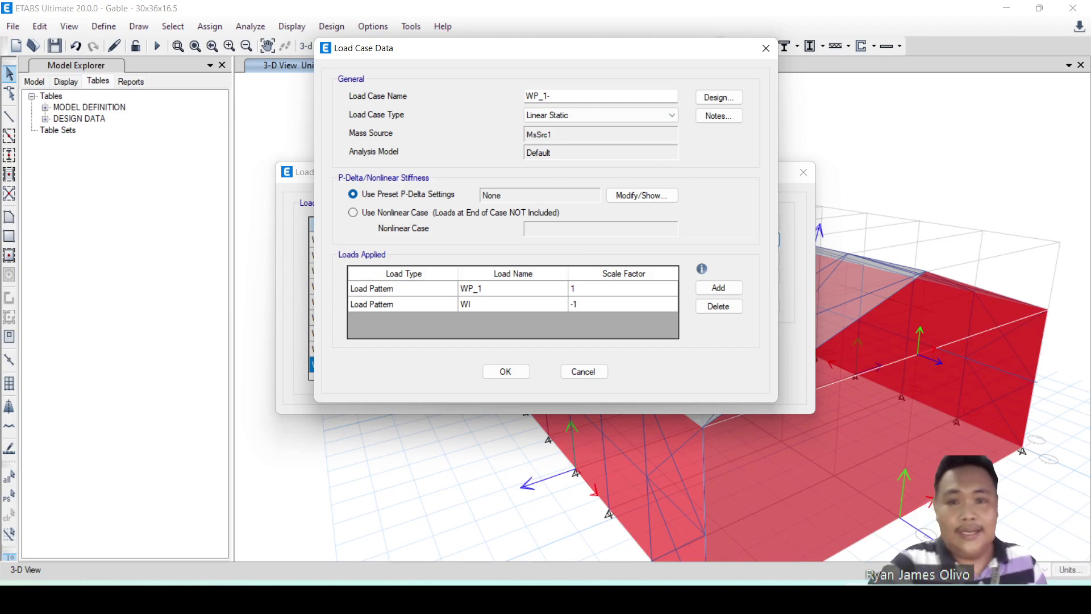
click(527, 371)
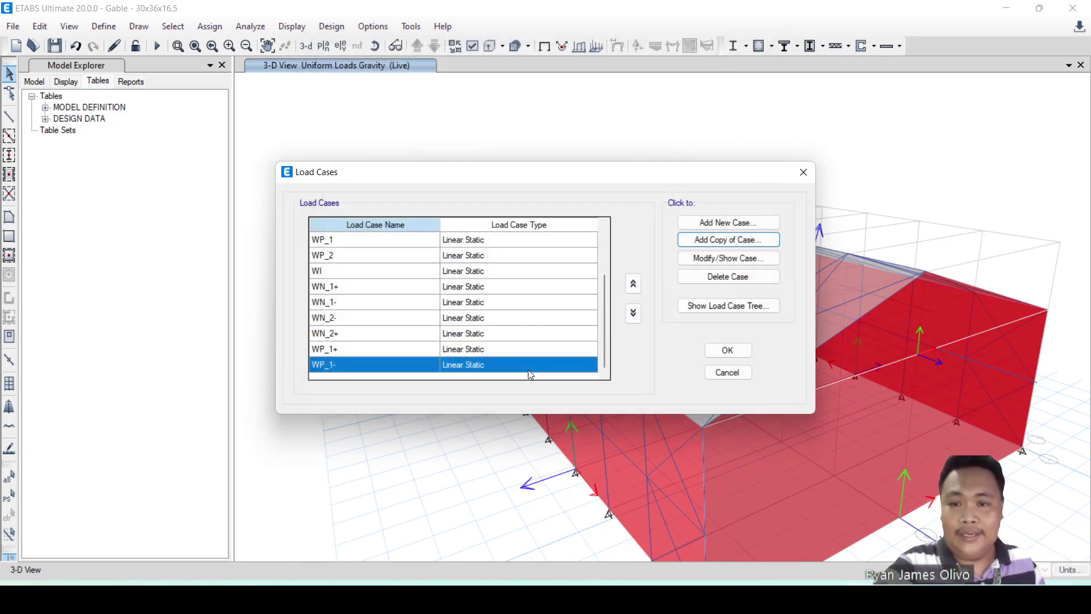
Add a copy of load case WP_1- named WP_2-, replacing load pattern WP_1 with WP_2
click(690, 241)
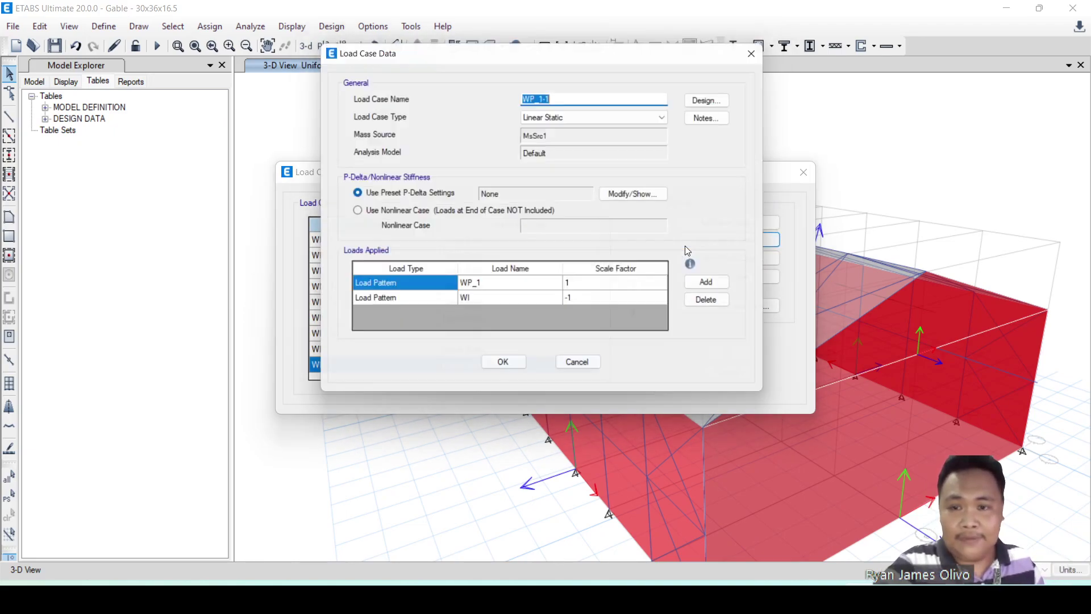
click(558, 98)
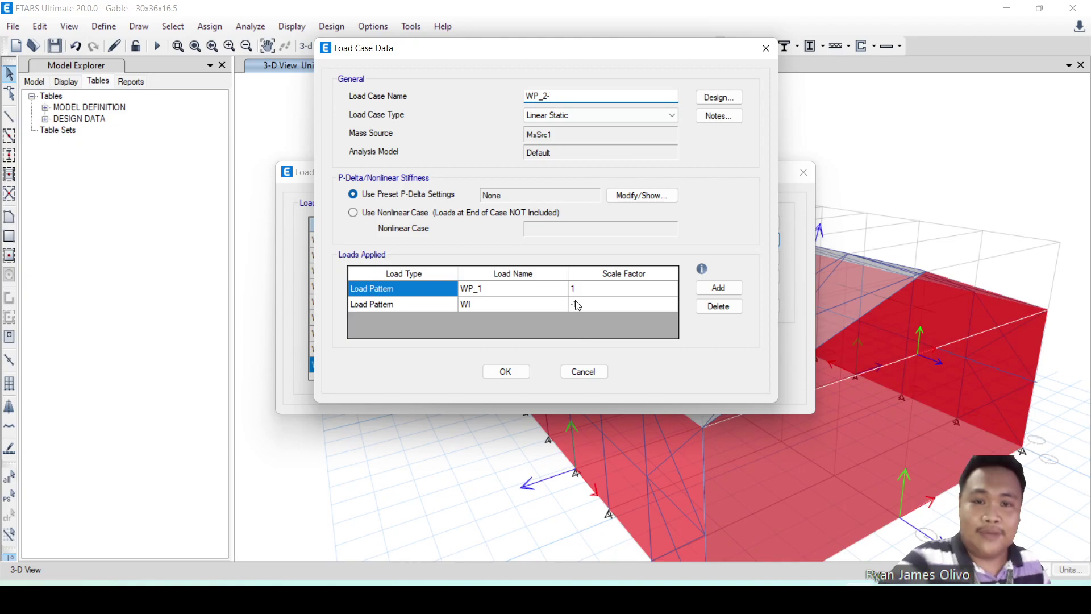
click(512, 288)
click(511, 288)
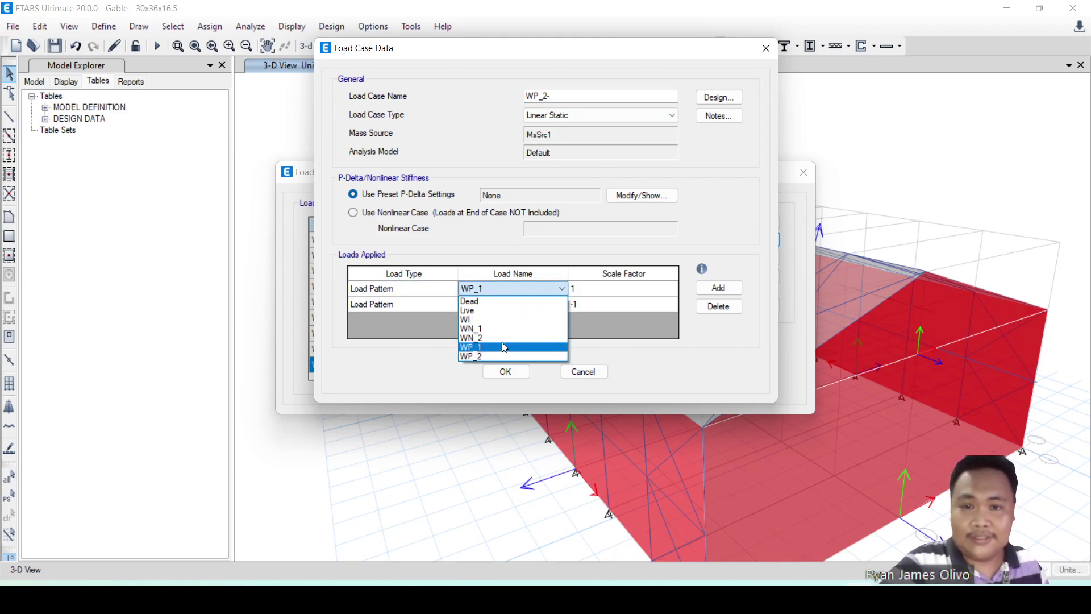
click(505, 356)
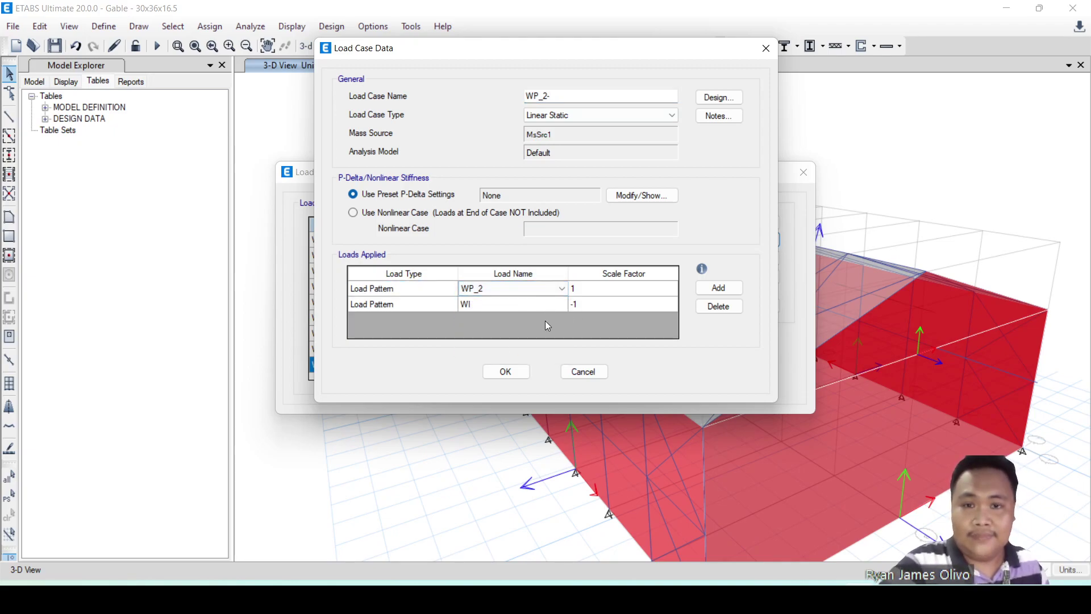
click(506, 371)
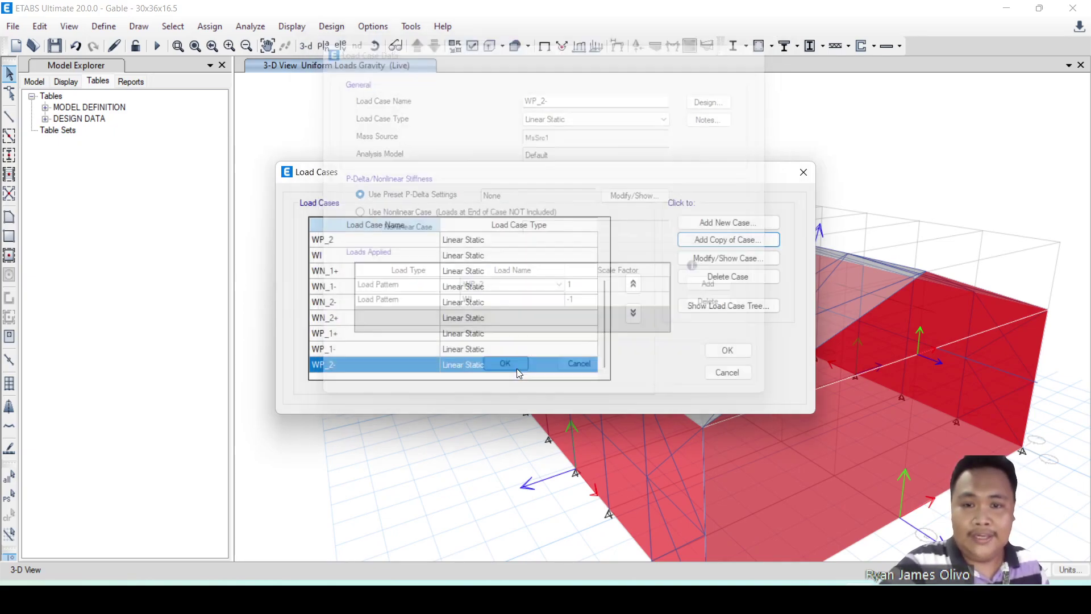
Add a copy of load case WP_2- named WP_2+ with the WI scale factor set to 1
click(706, 242)
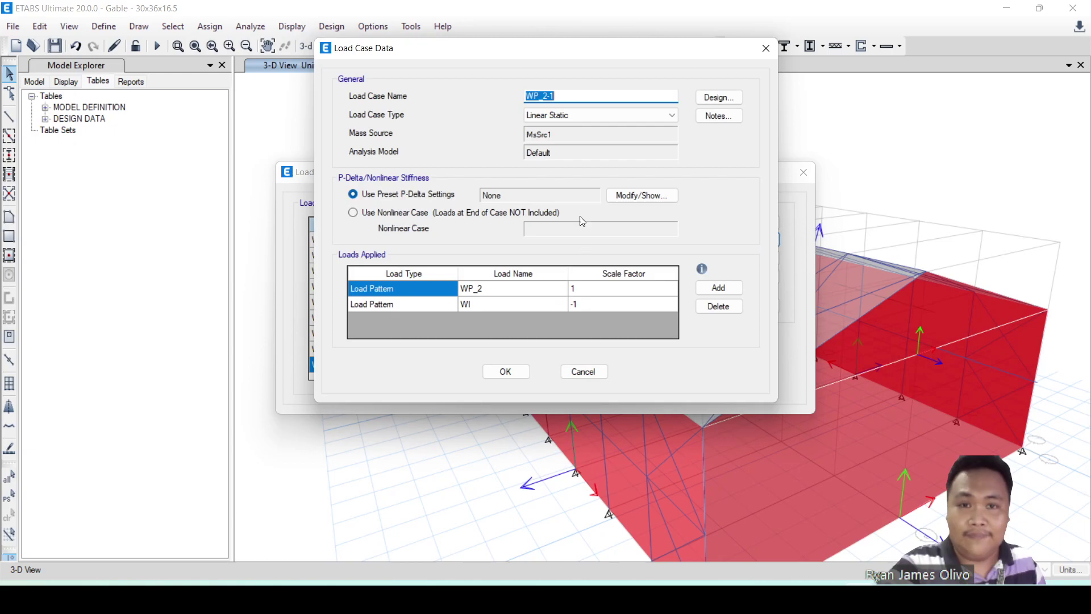
click(565, 97)
text(+)
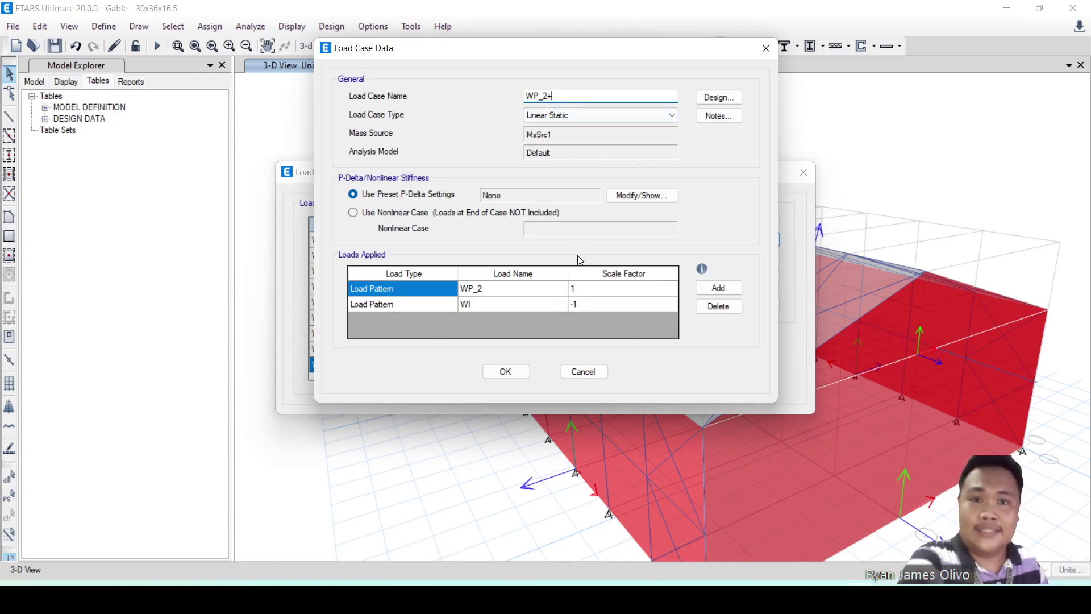
click(581, 308)
text(1)
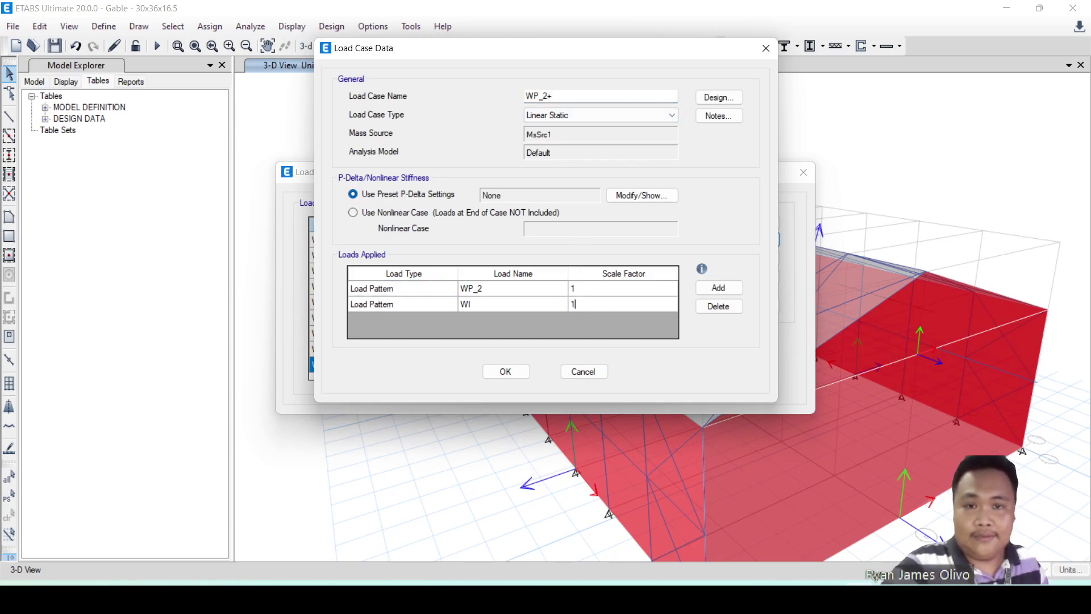
click(489, 372)
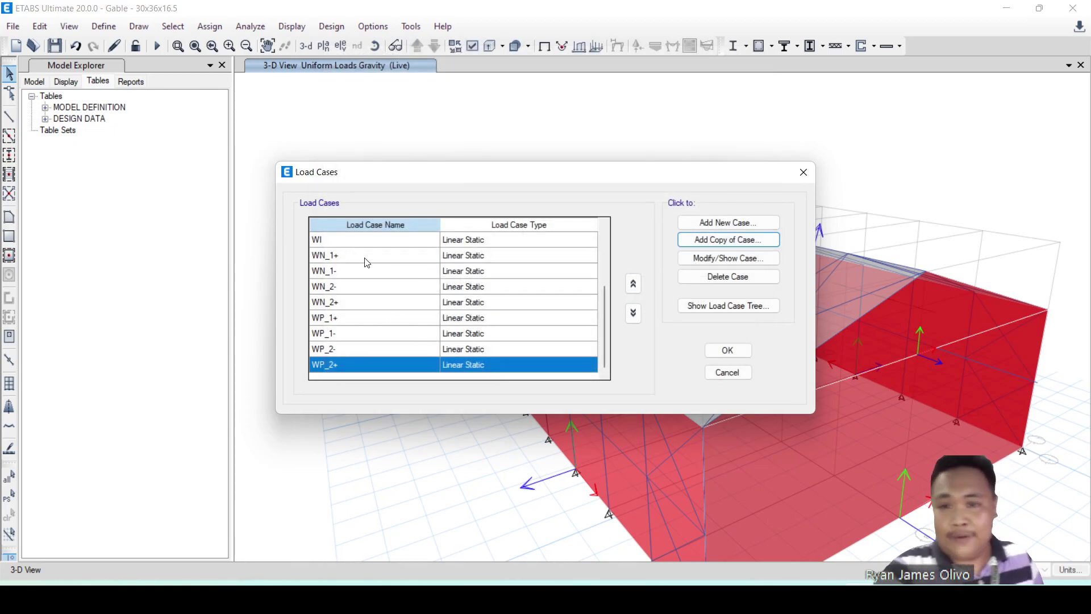
Go through the combined wind load cases in the list, ending at WP_2+, to check that the set is complete
click(409, 275)
click(409, 287)
click(404, 297)
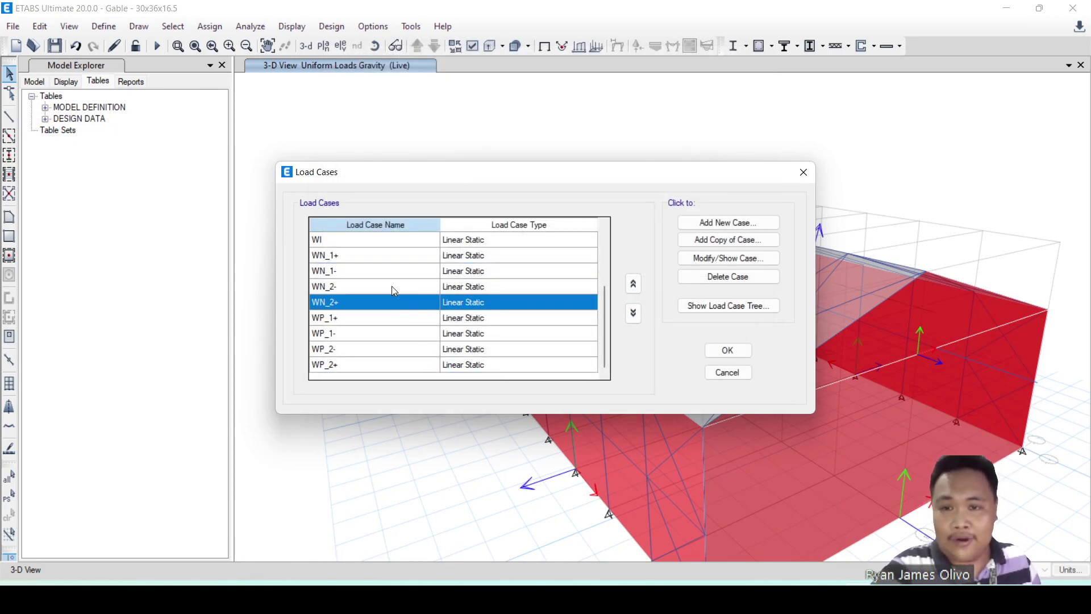
click(377, 319)
click(373, 331)
click(375, 349)
click(377, 365)
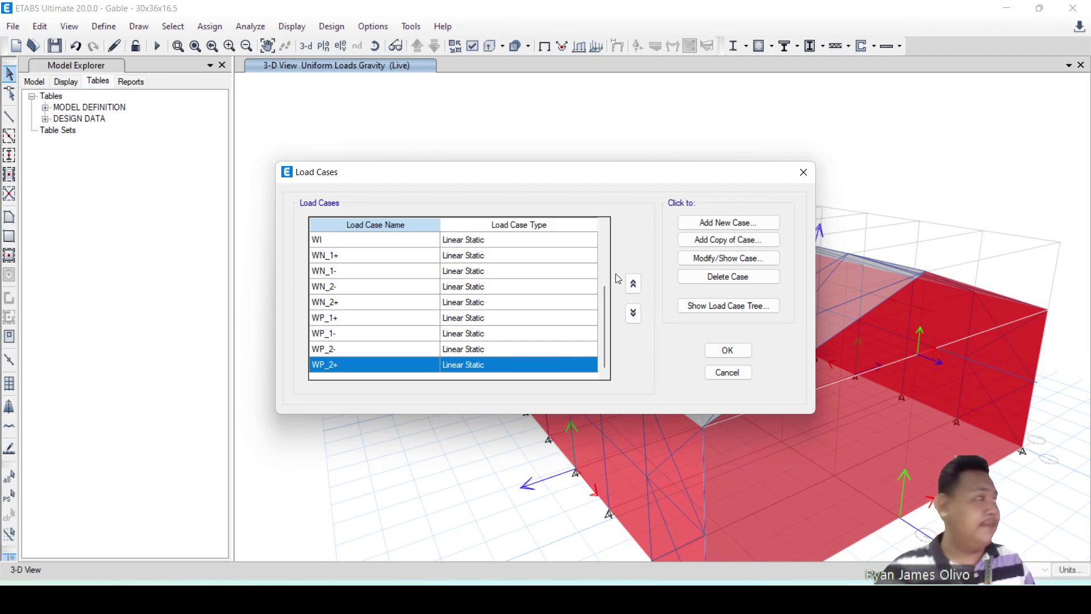
Check the applied load patterns and scale factors of load cases WN_1+ and WN_1-, leaving their definitions as they are
click(358, 261)
click(356, 275)
click(357, 286)
click(356, 303)
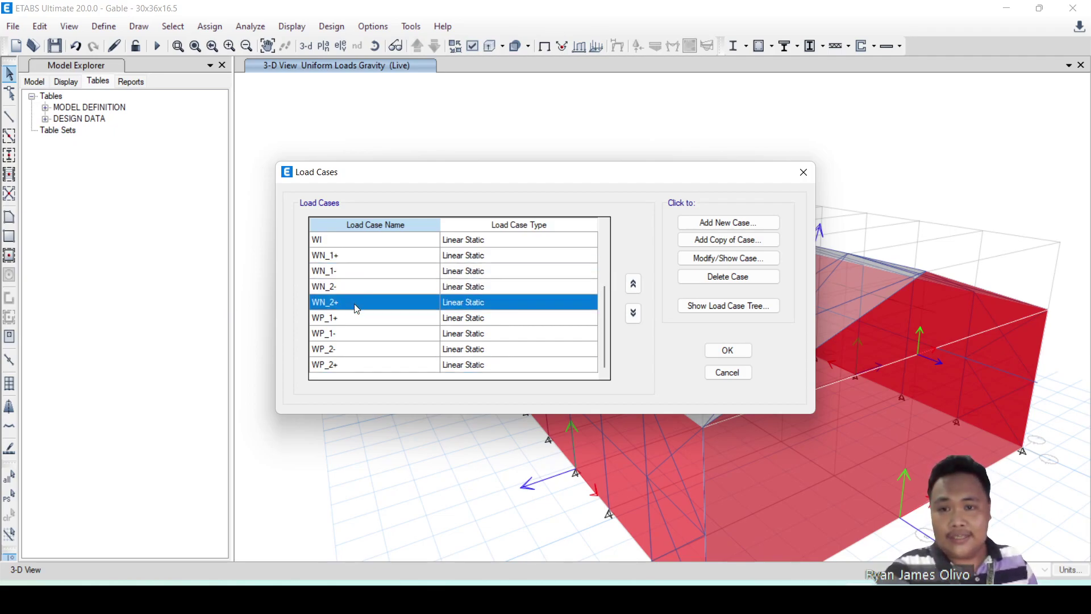
click(360, 261)
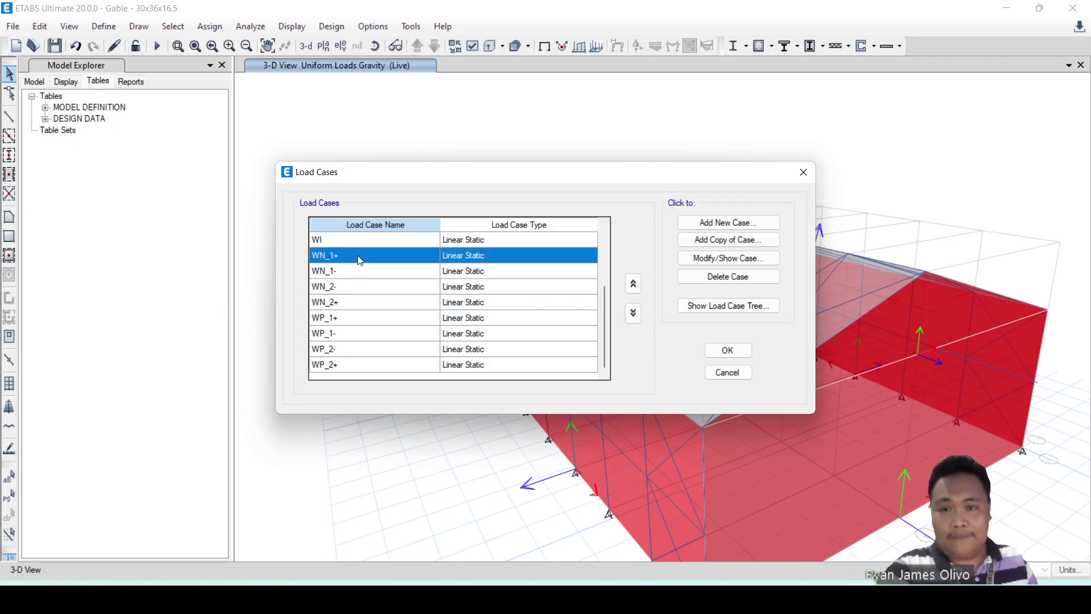
click(729, 257)
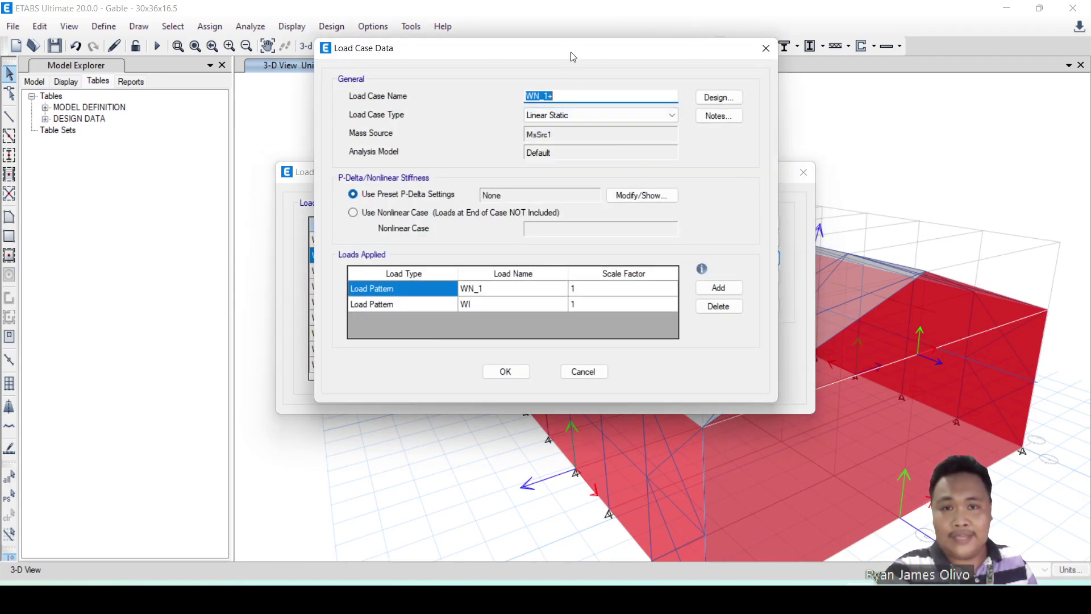
drag(573, 54, 748, 70)
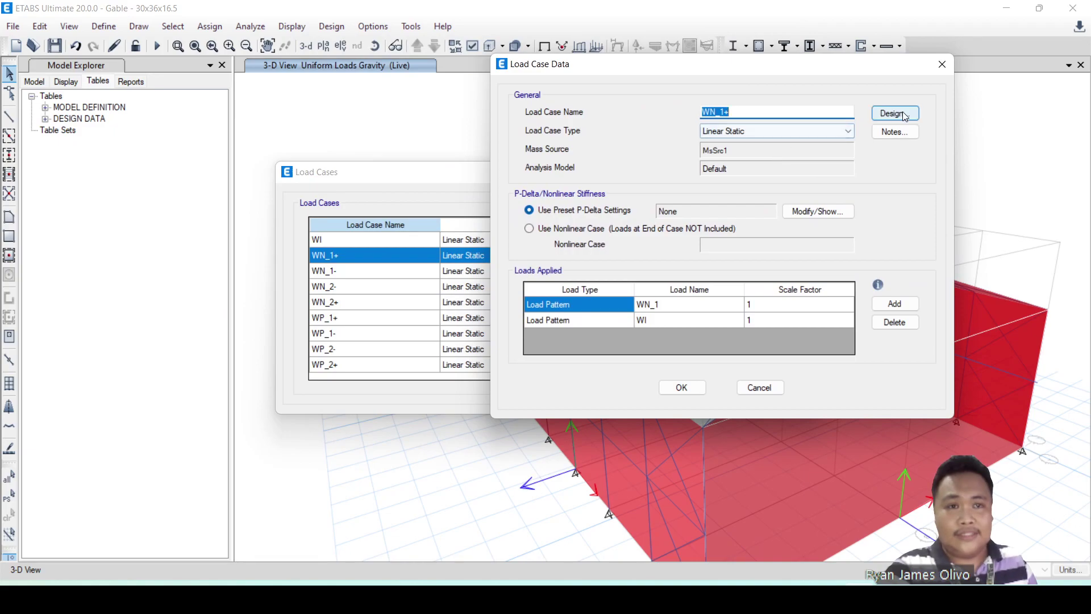
click(943, 66)
click(535, 270)
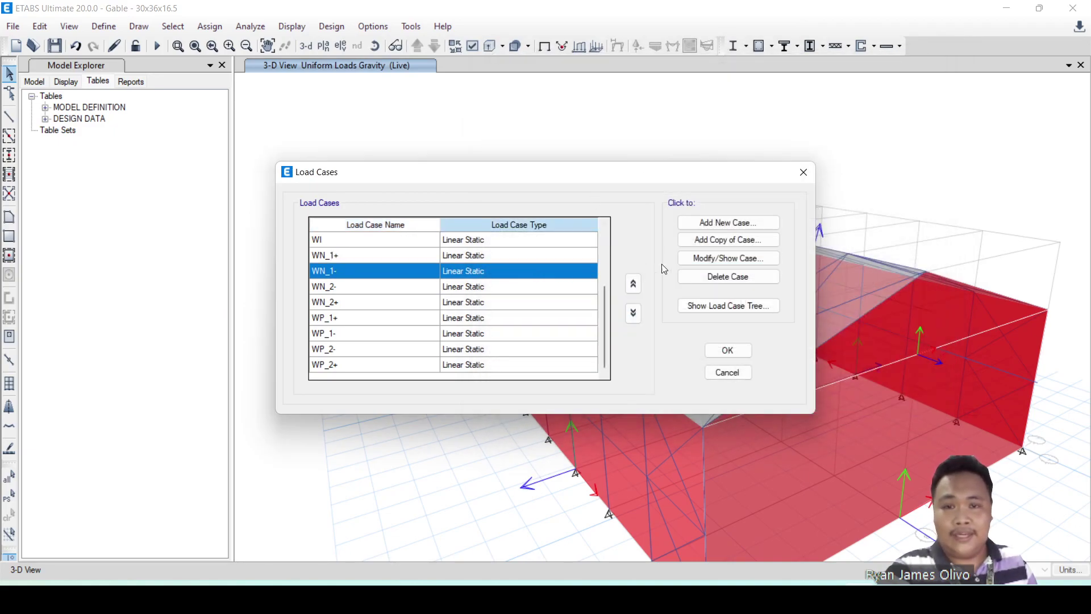
click(716, 259)
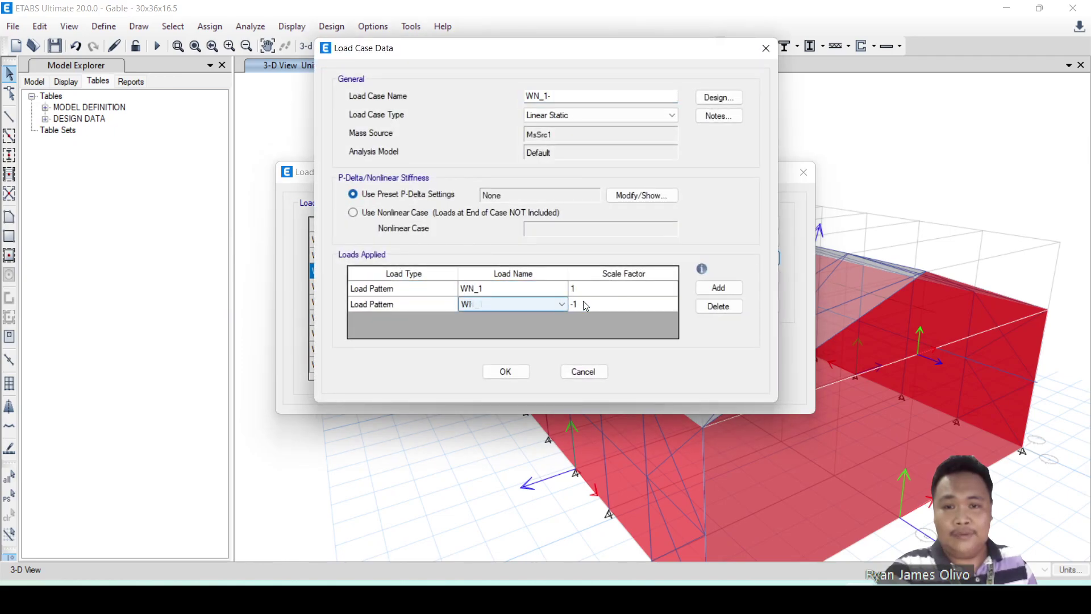
click(766, 49)
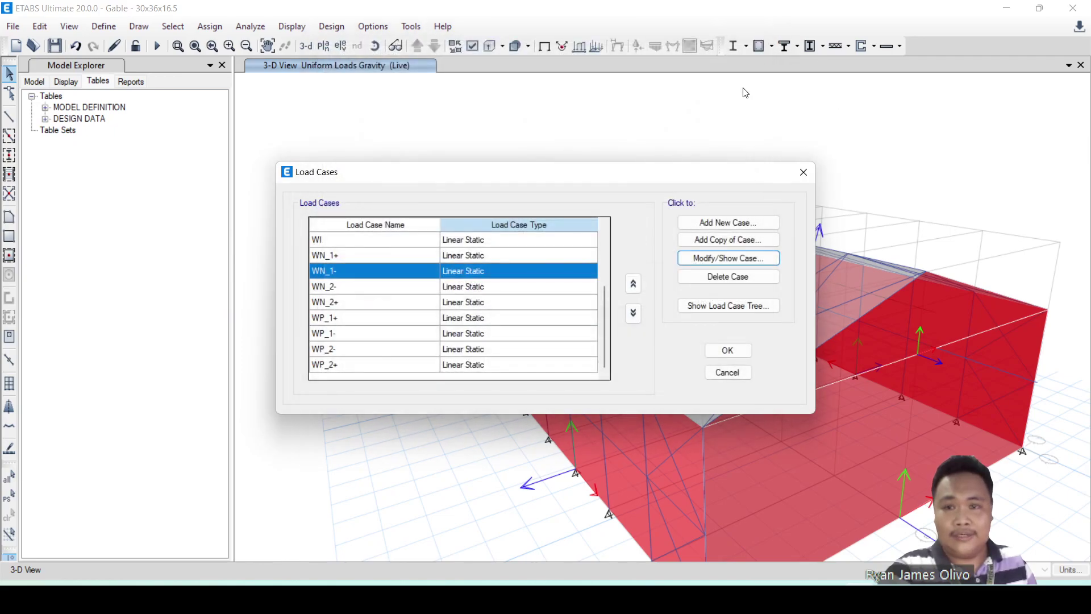
Check the applied load patterns and scale factors of load cases WN_2- and WN_2+
click(374, 291)
click(699, 257)
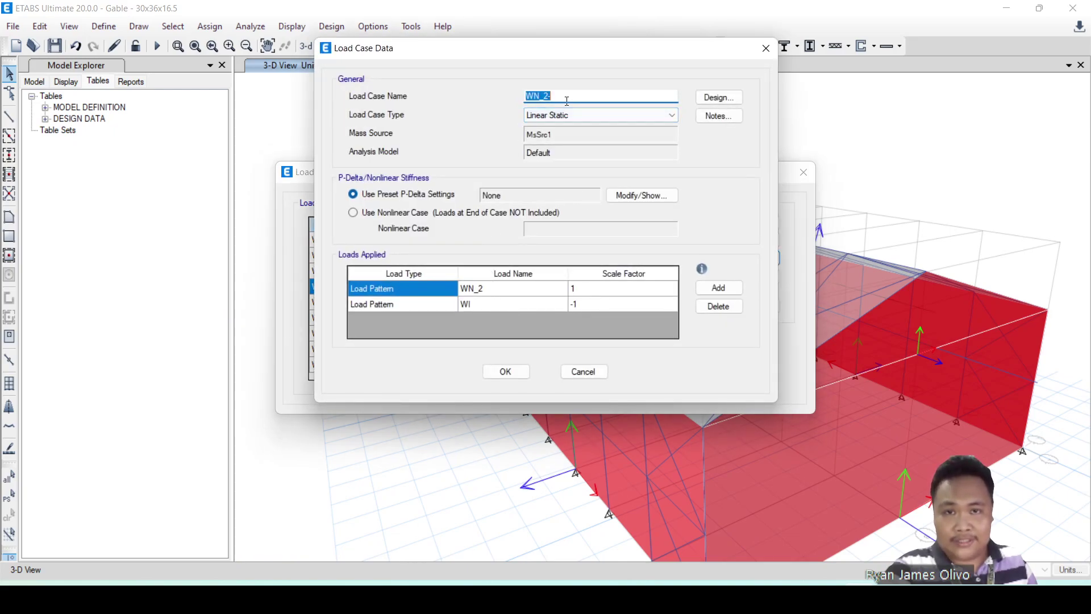
click(766, 48)
click(368, 307)
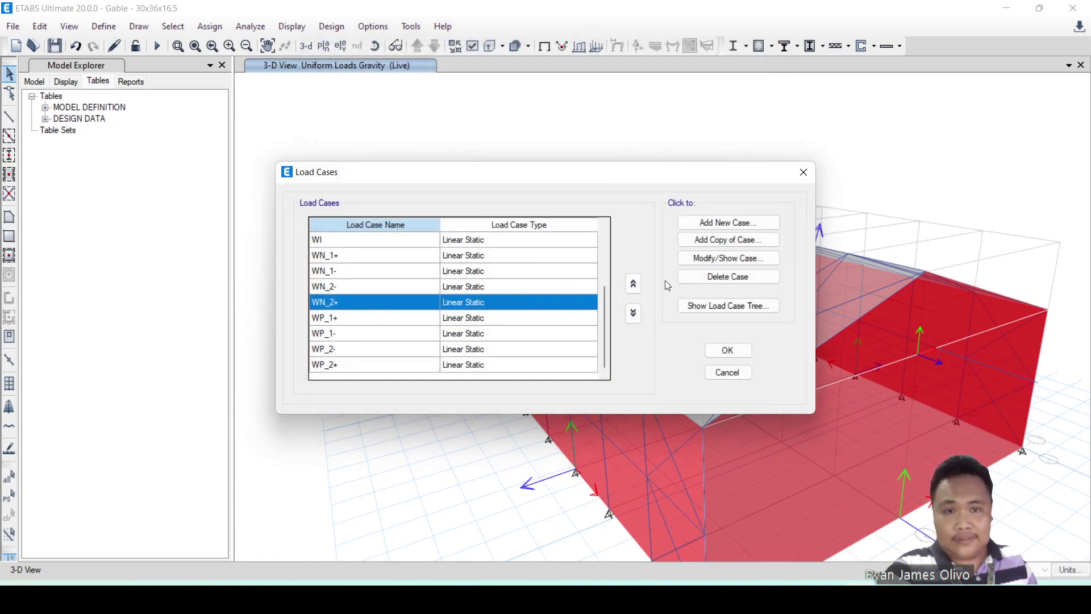
click(689, 257)
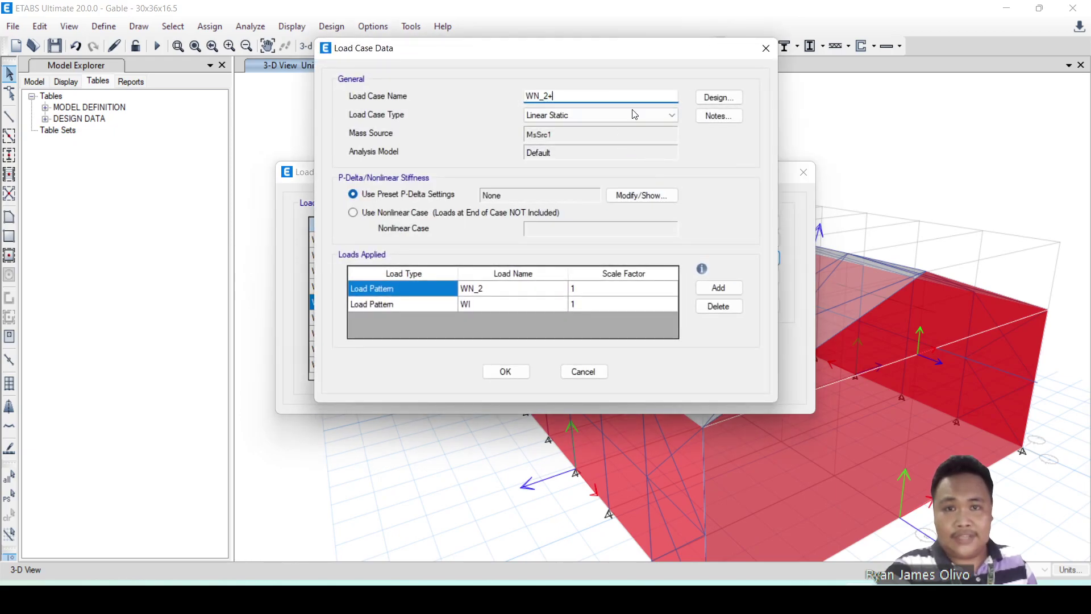
click(766, 48)
Check the applied load patterns and scale factors of load cases WP_1+ and WP_1-
click(417, 320)
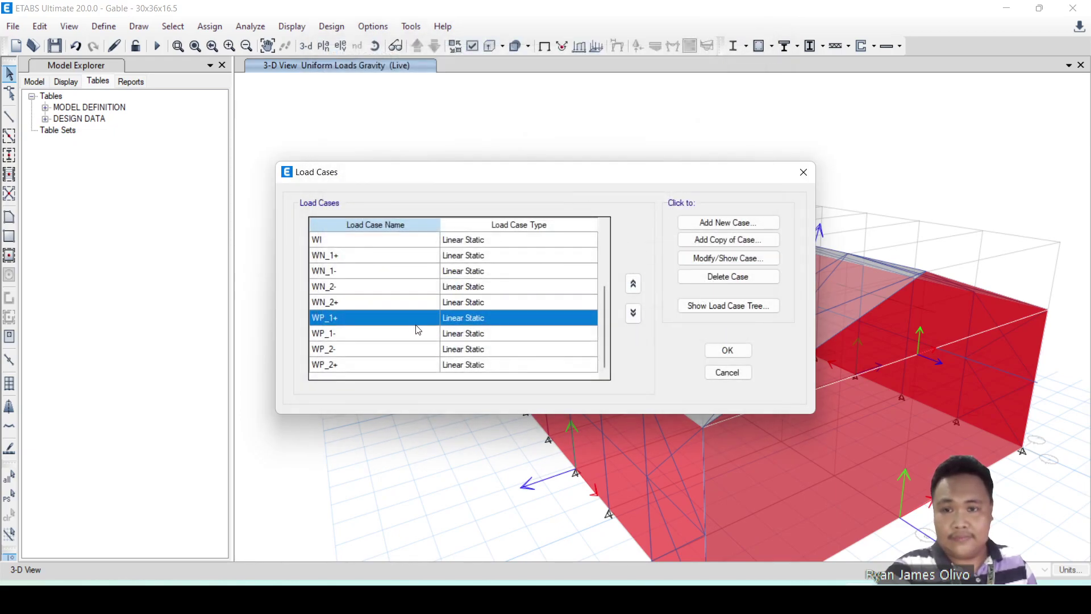
click(704, 256)
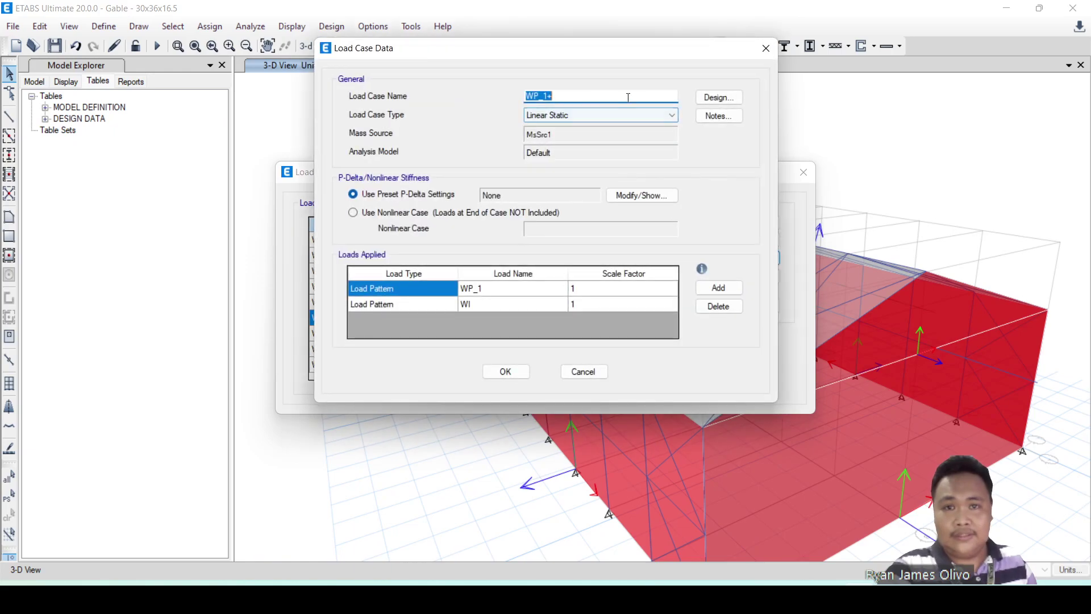
click(766, 48)
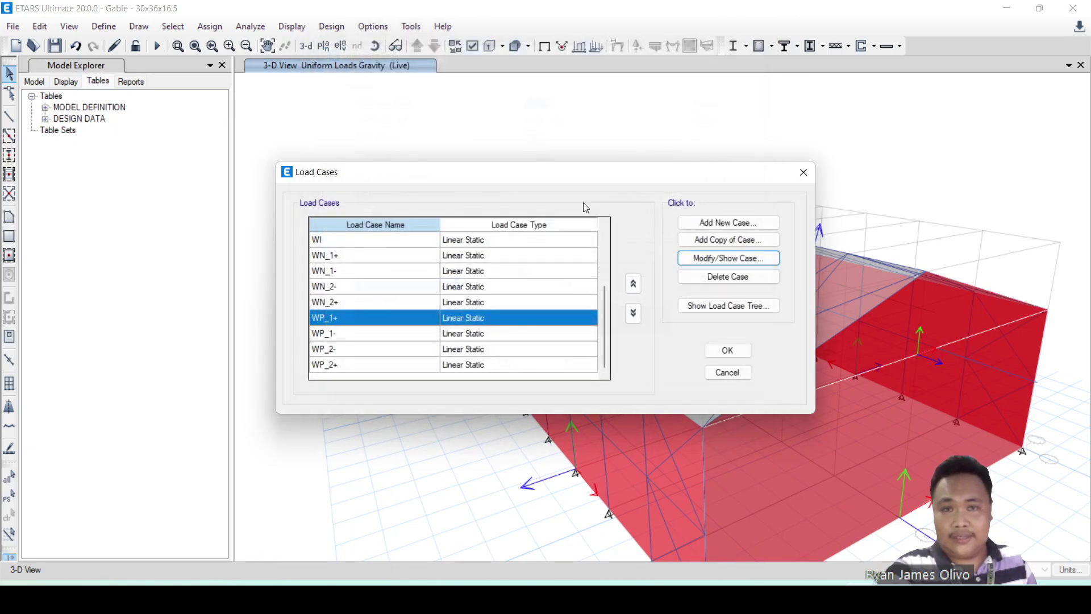
click(367, 335)
click(728, 258)
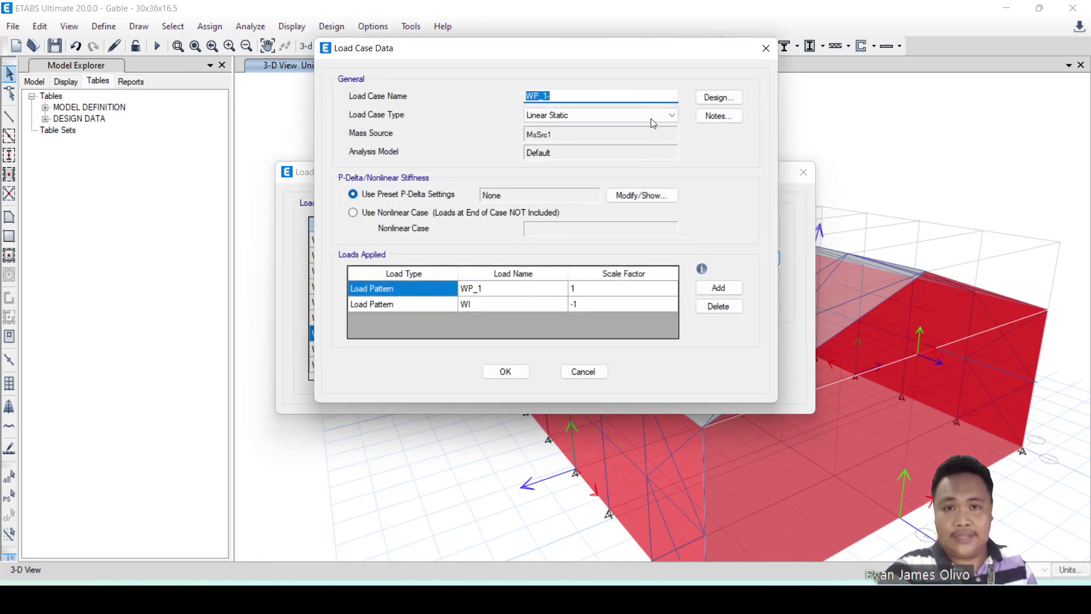
click(766, 49)
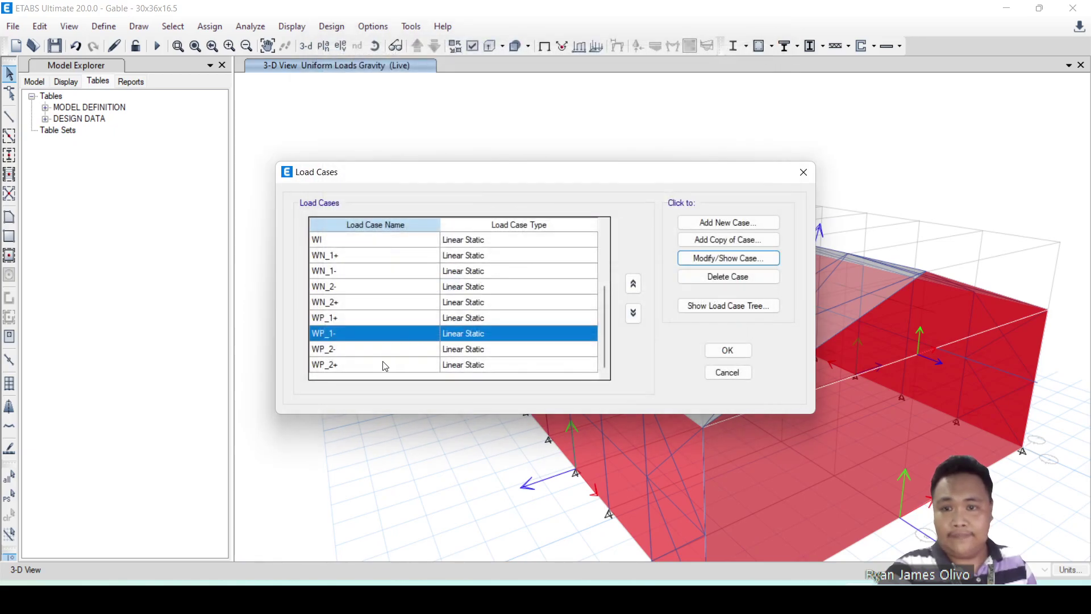
Check the applied load patterns and scale factors of load cases WP_2- and WP_2+
click(378, 349)
click(729, 258)
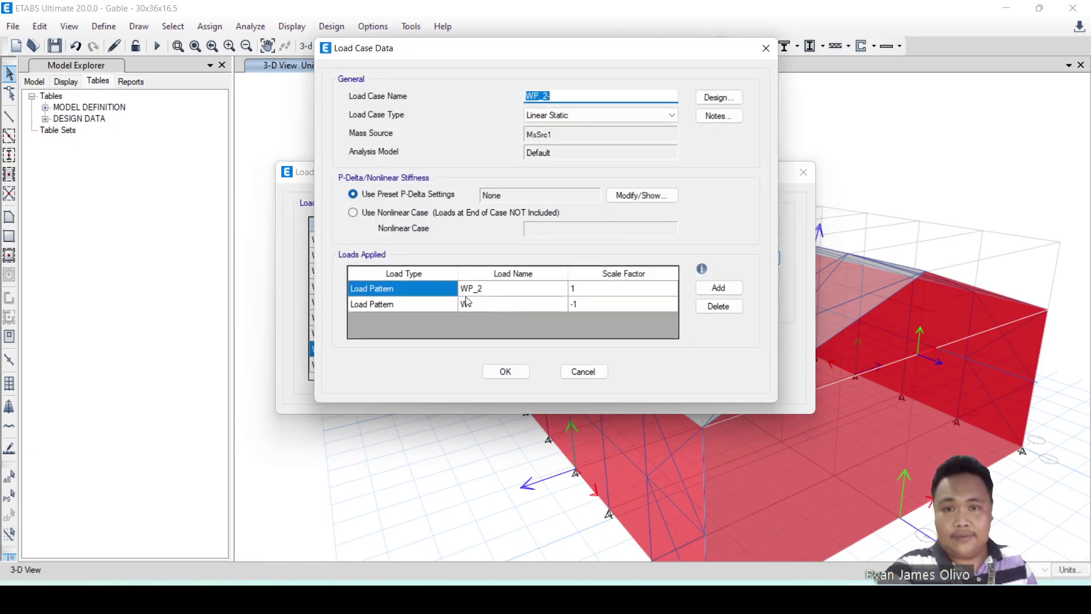
click(766, 48)
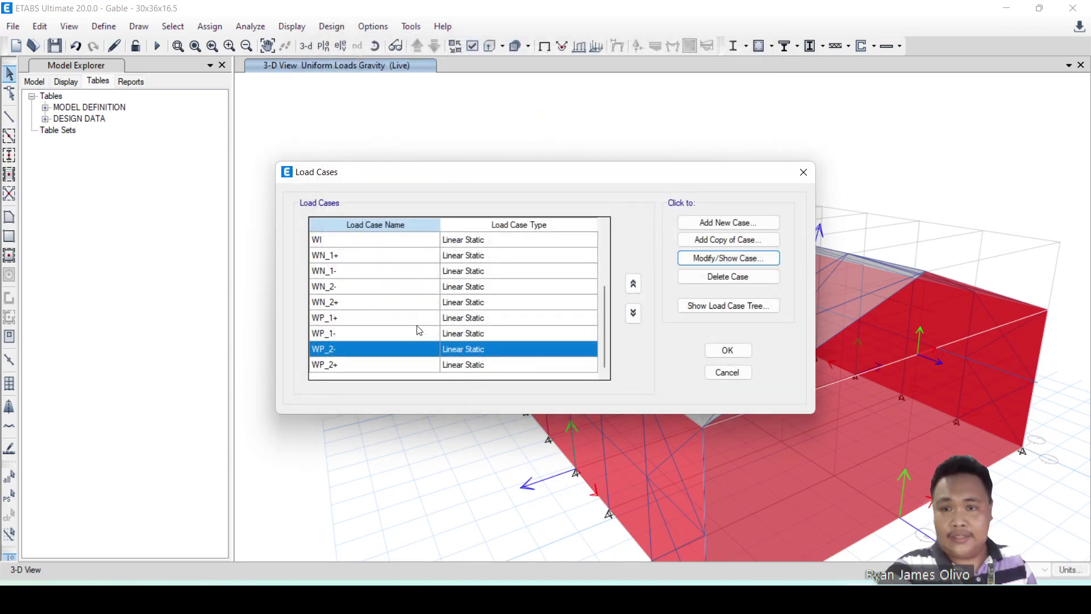
click(445, 364)
click(704, 259)
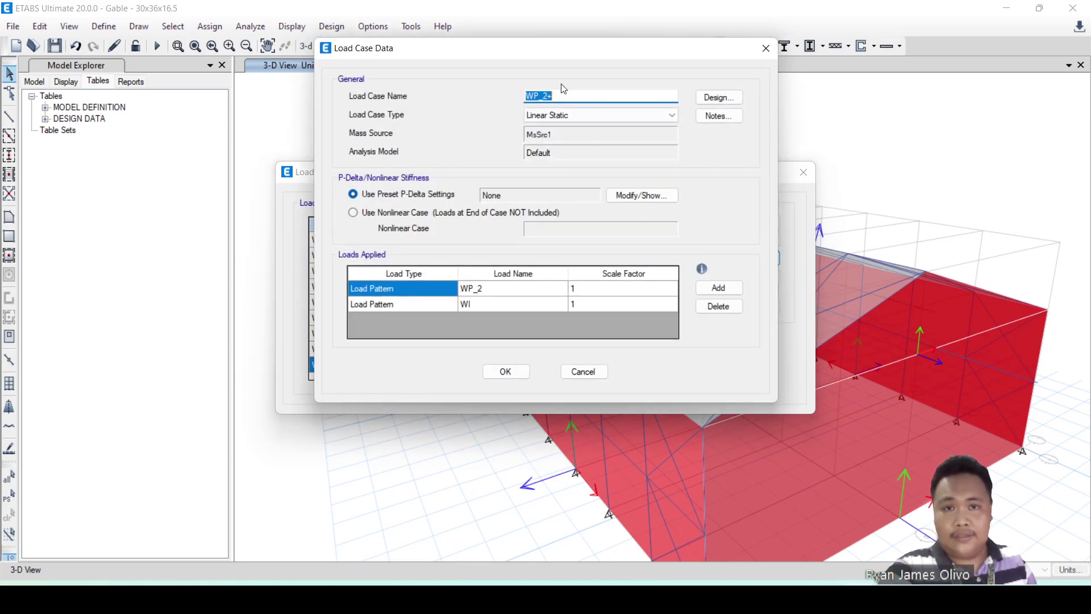
click(766, 48)
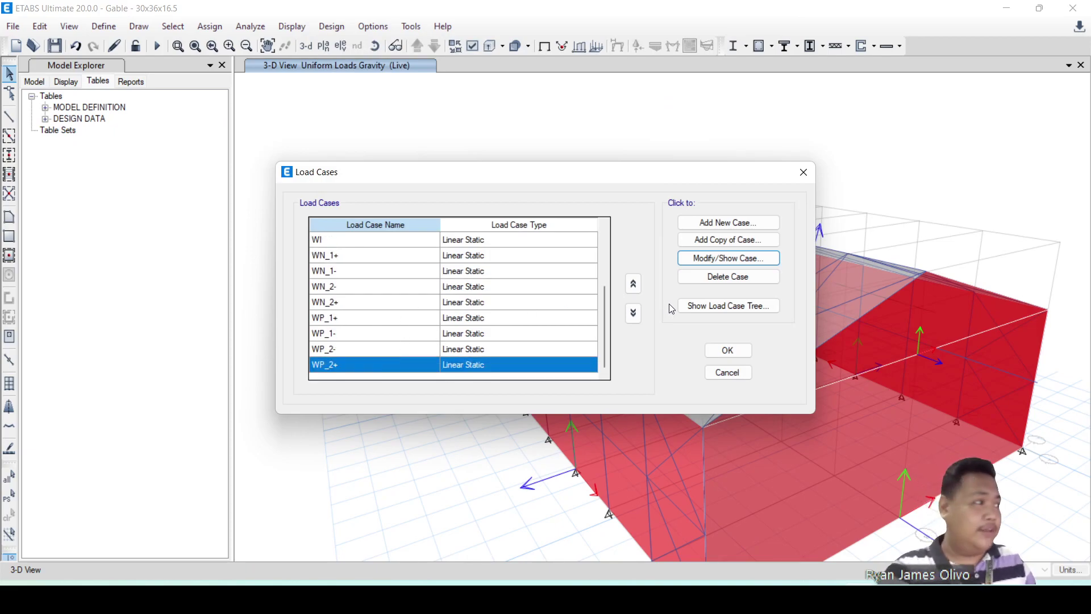
Accept the load case definitions and return to the 3-D view of the gable building
click(728, 350)
scroll(651, 309, down, 5)
scroll(608, 443, up, 5)
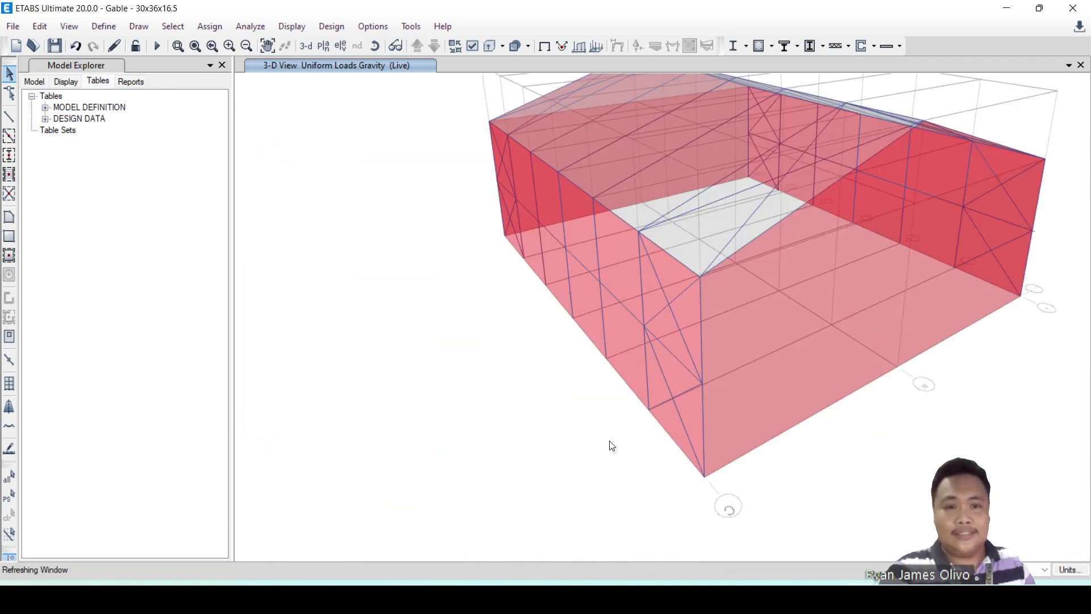
scroll(628, 429, down, 6)
shift+middle_drag(599, 419, 707, 406)
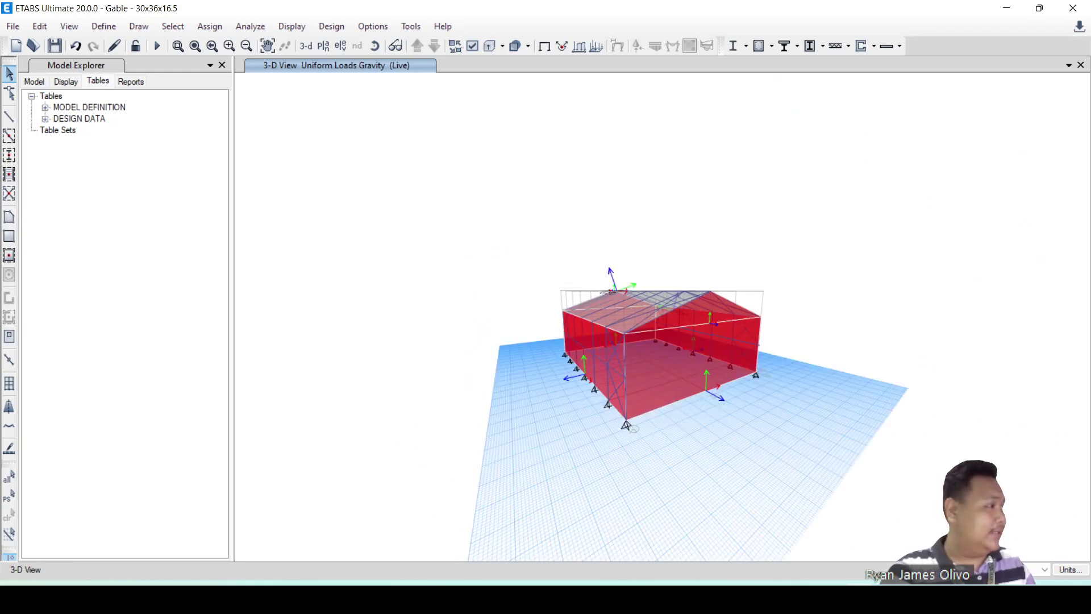